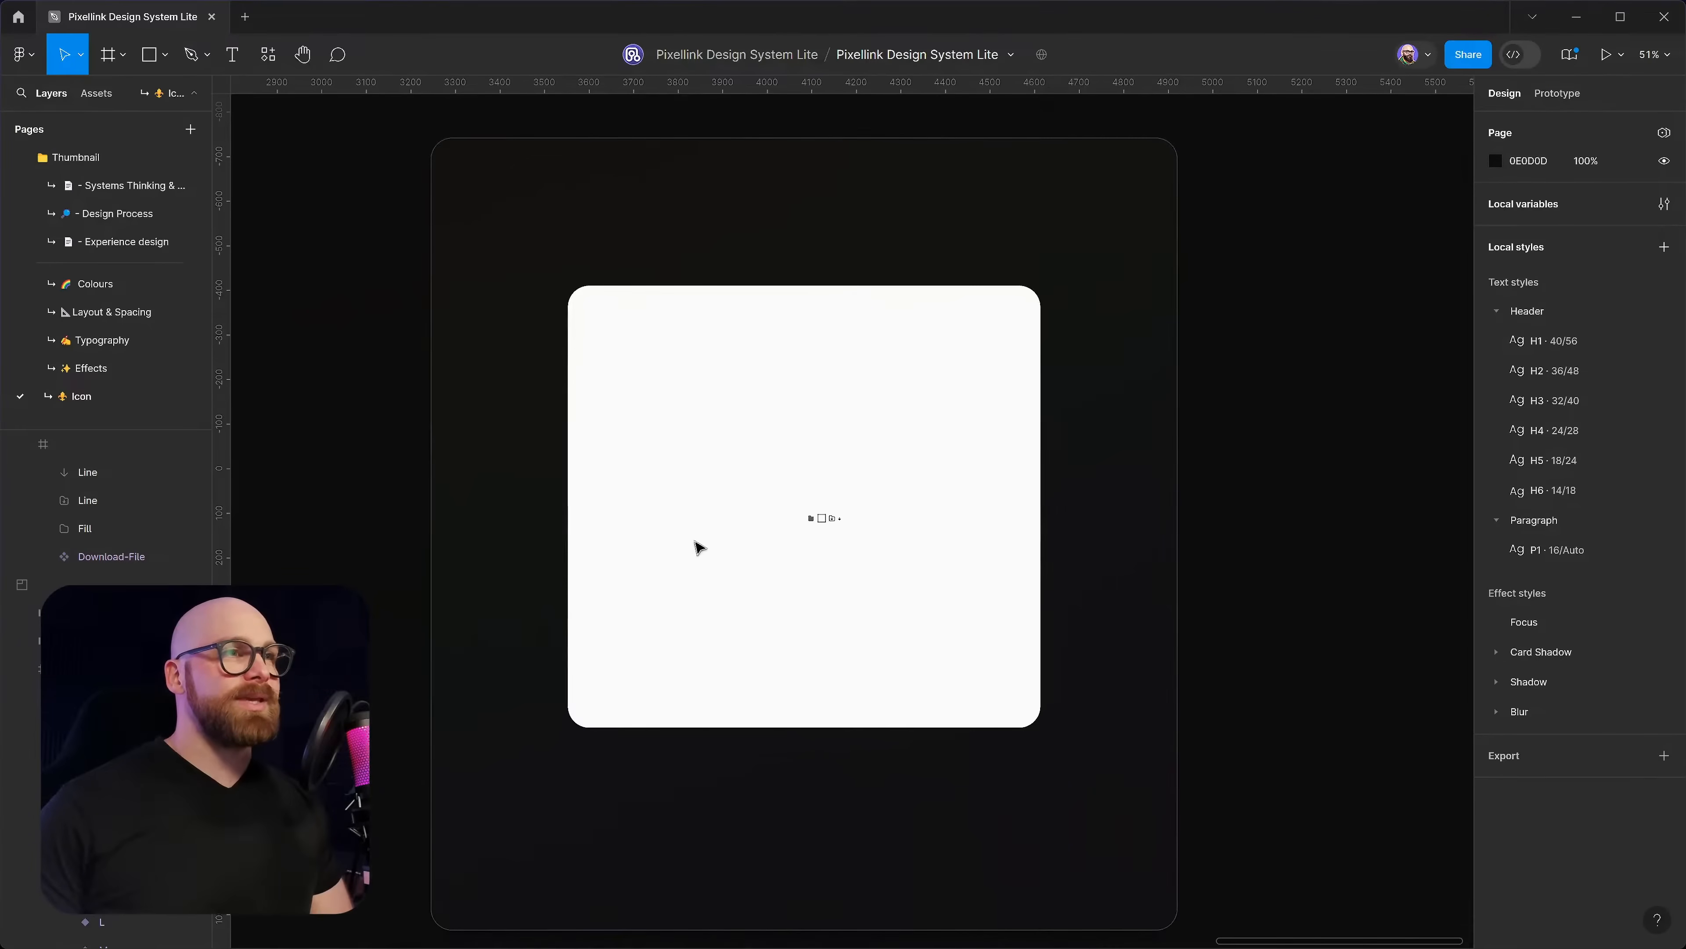
Examine the separate grey folder, square frame, line folder and arrow pieces of the download icon up close
scroll(692, 546, up, 5)
drag(935, 423, 1100, 532)
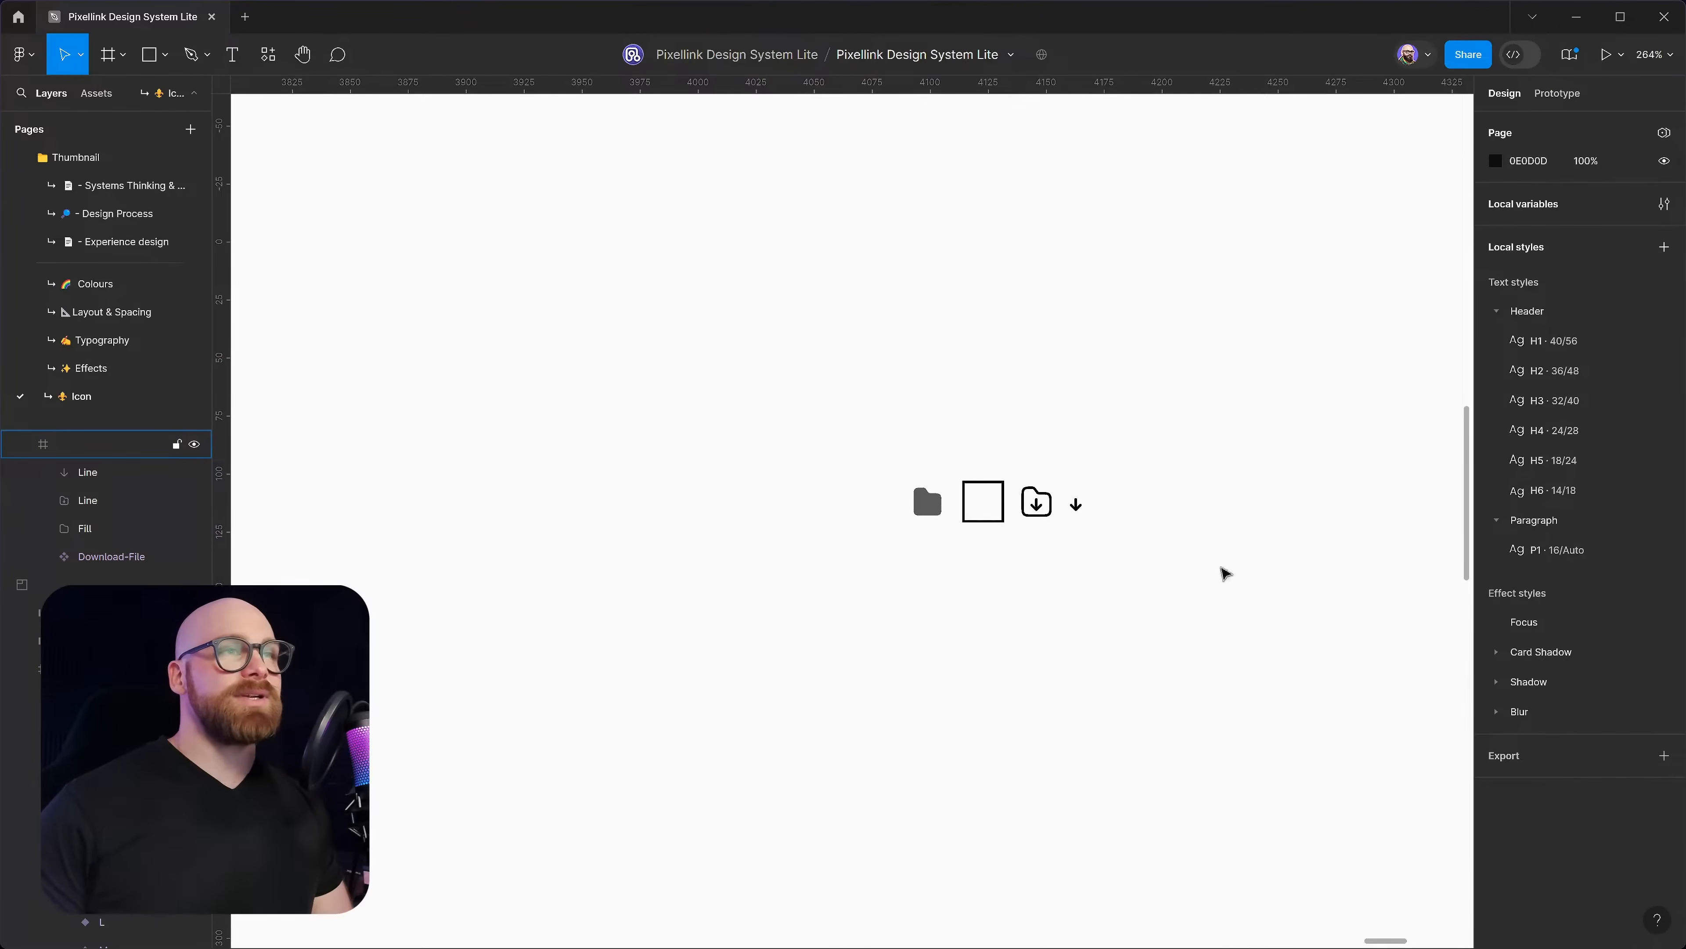
drag(1175, 468, 844, 543)
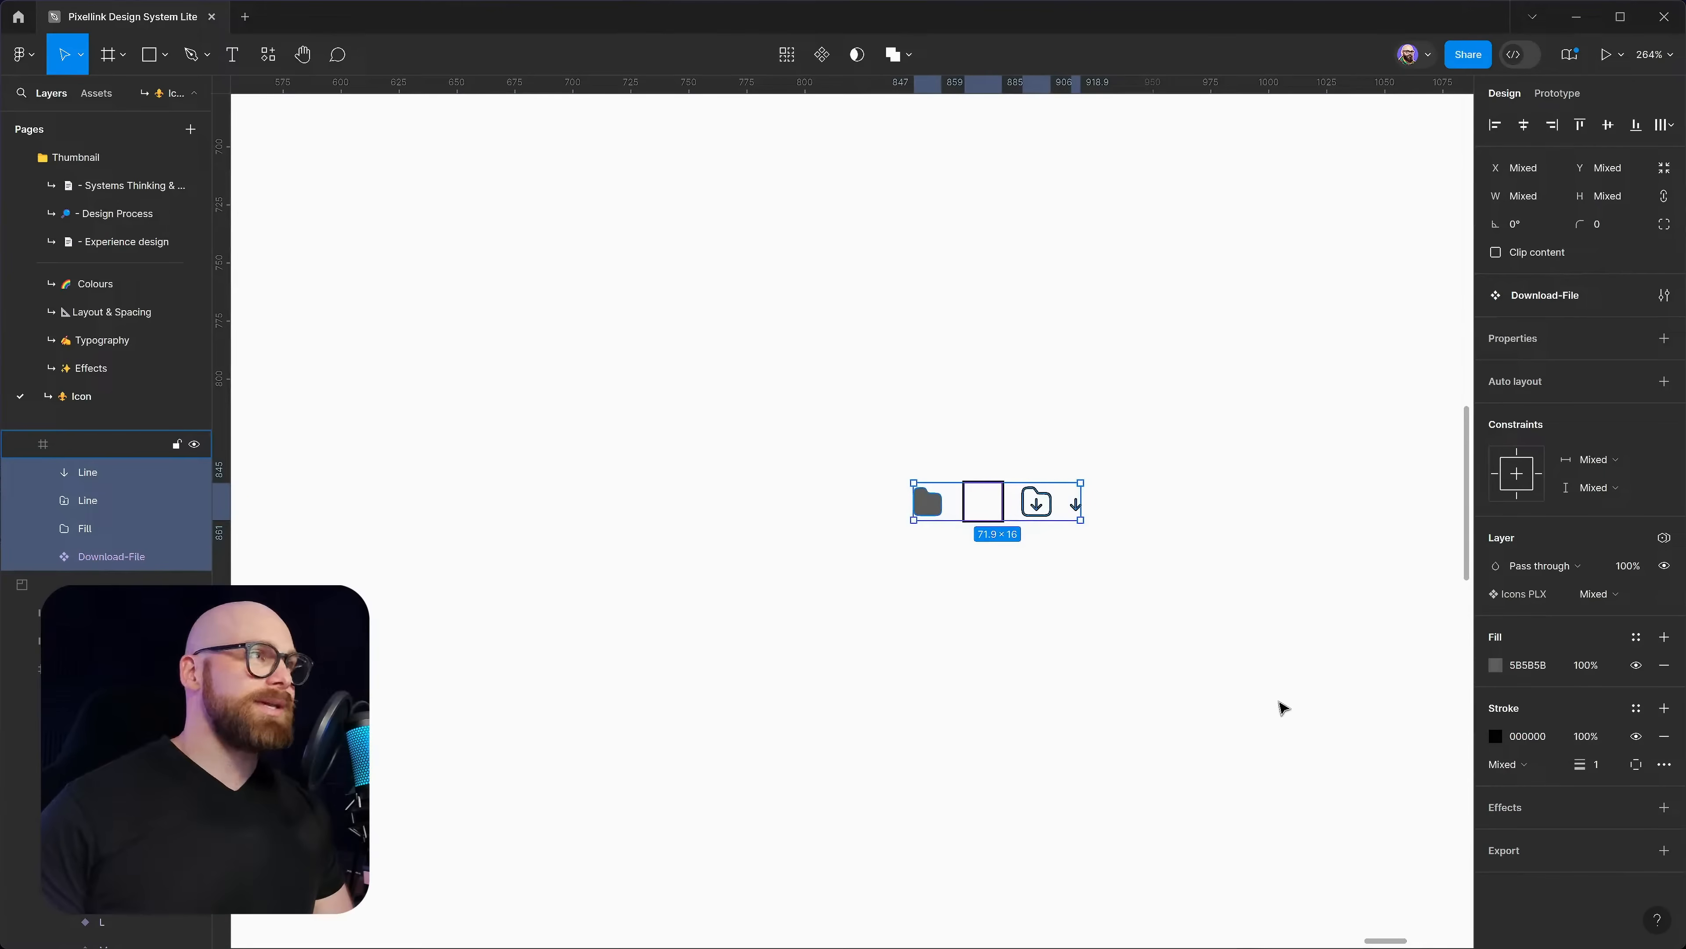
click(1017, 495)
click(1000, 501)
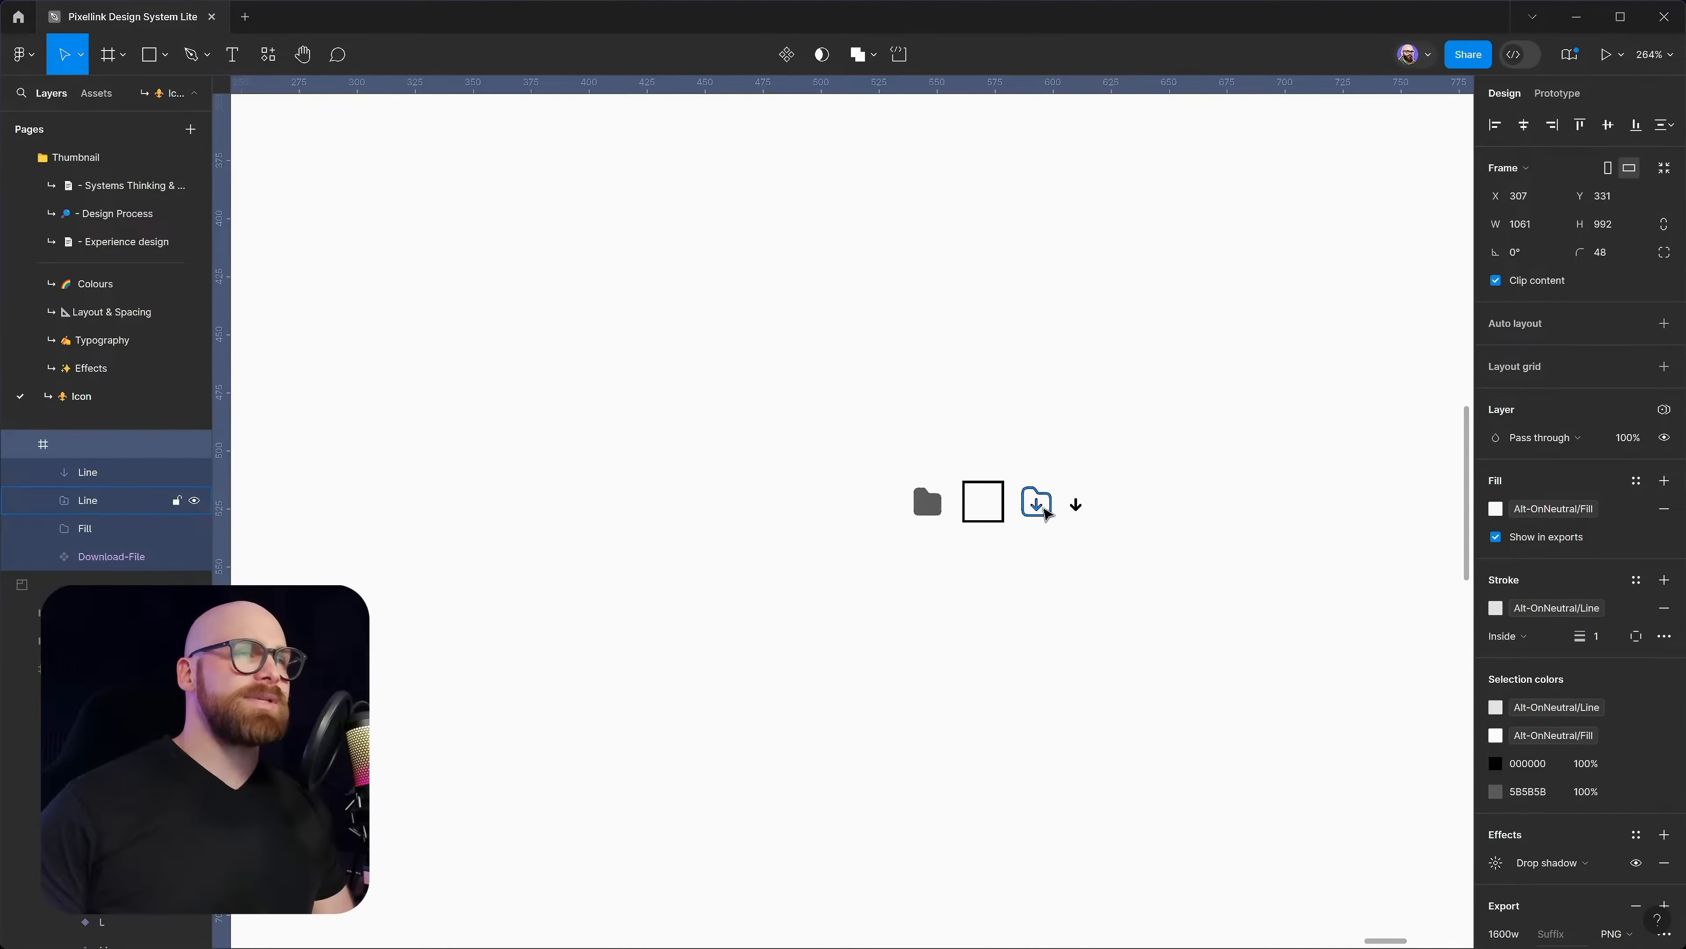
scroll(1046, 514, up, 5)
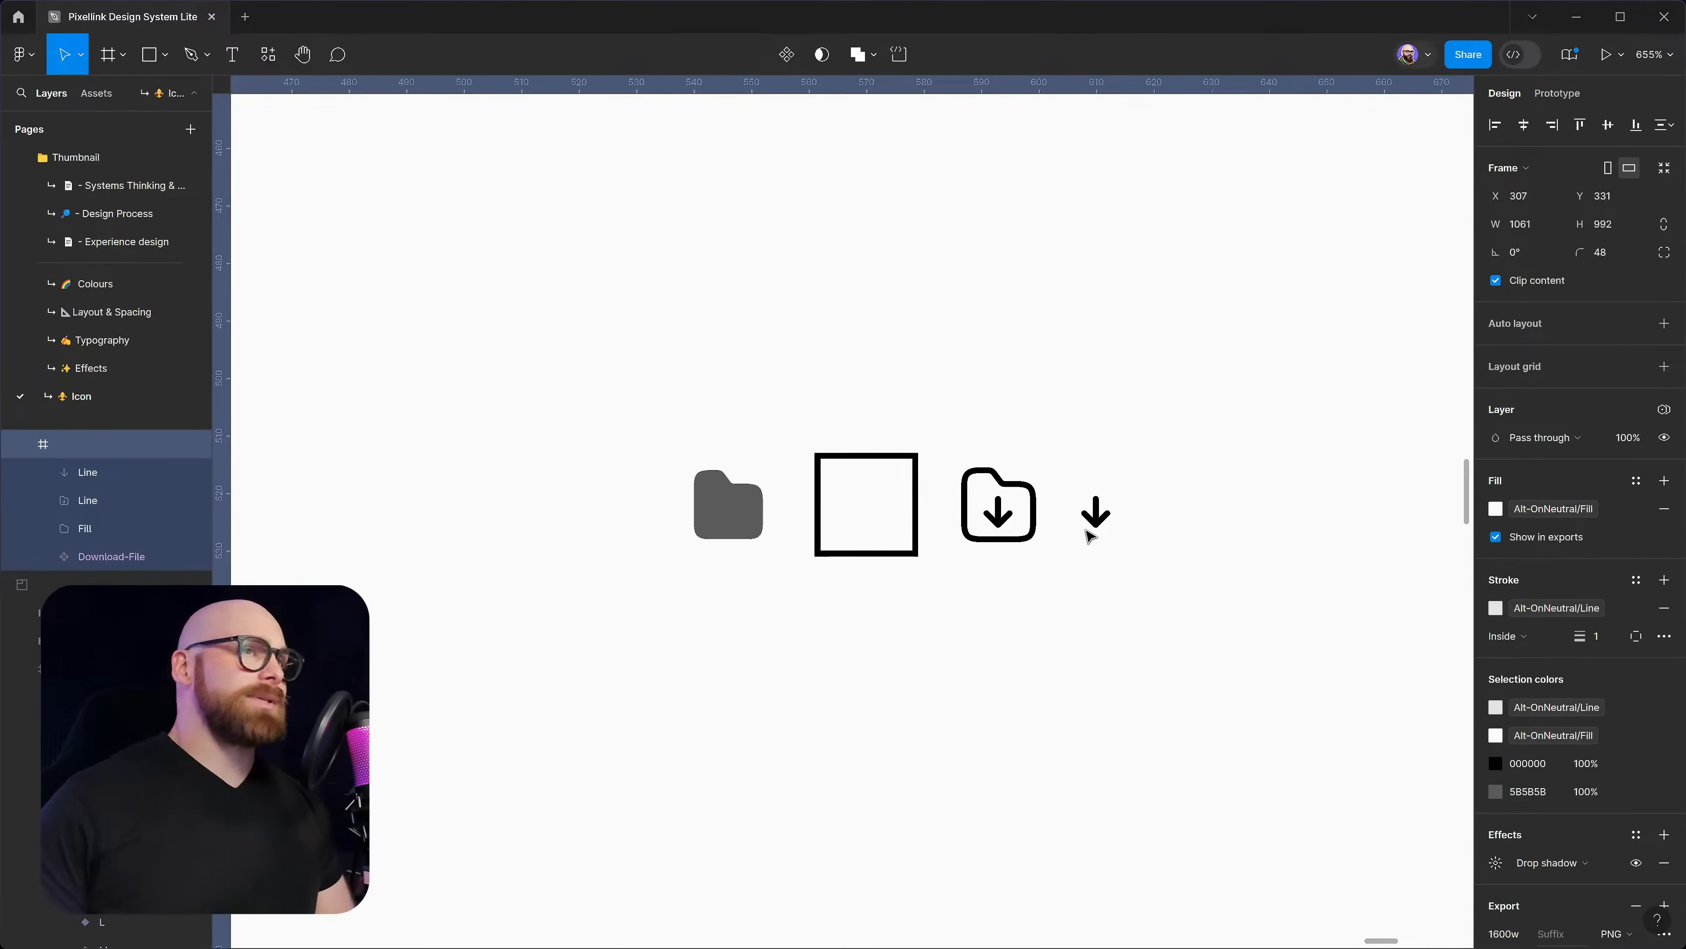
click(1062, 610)
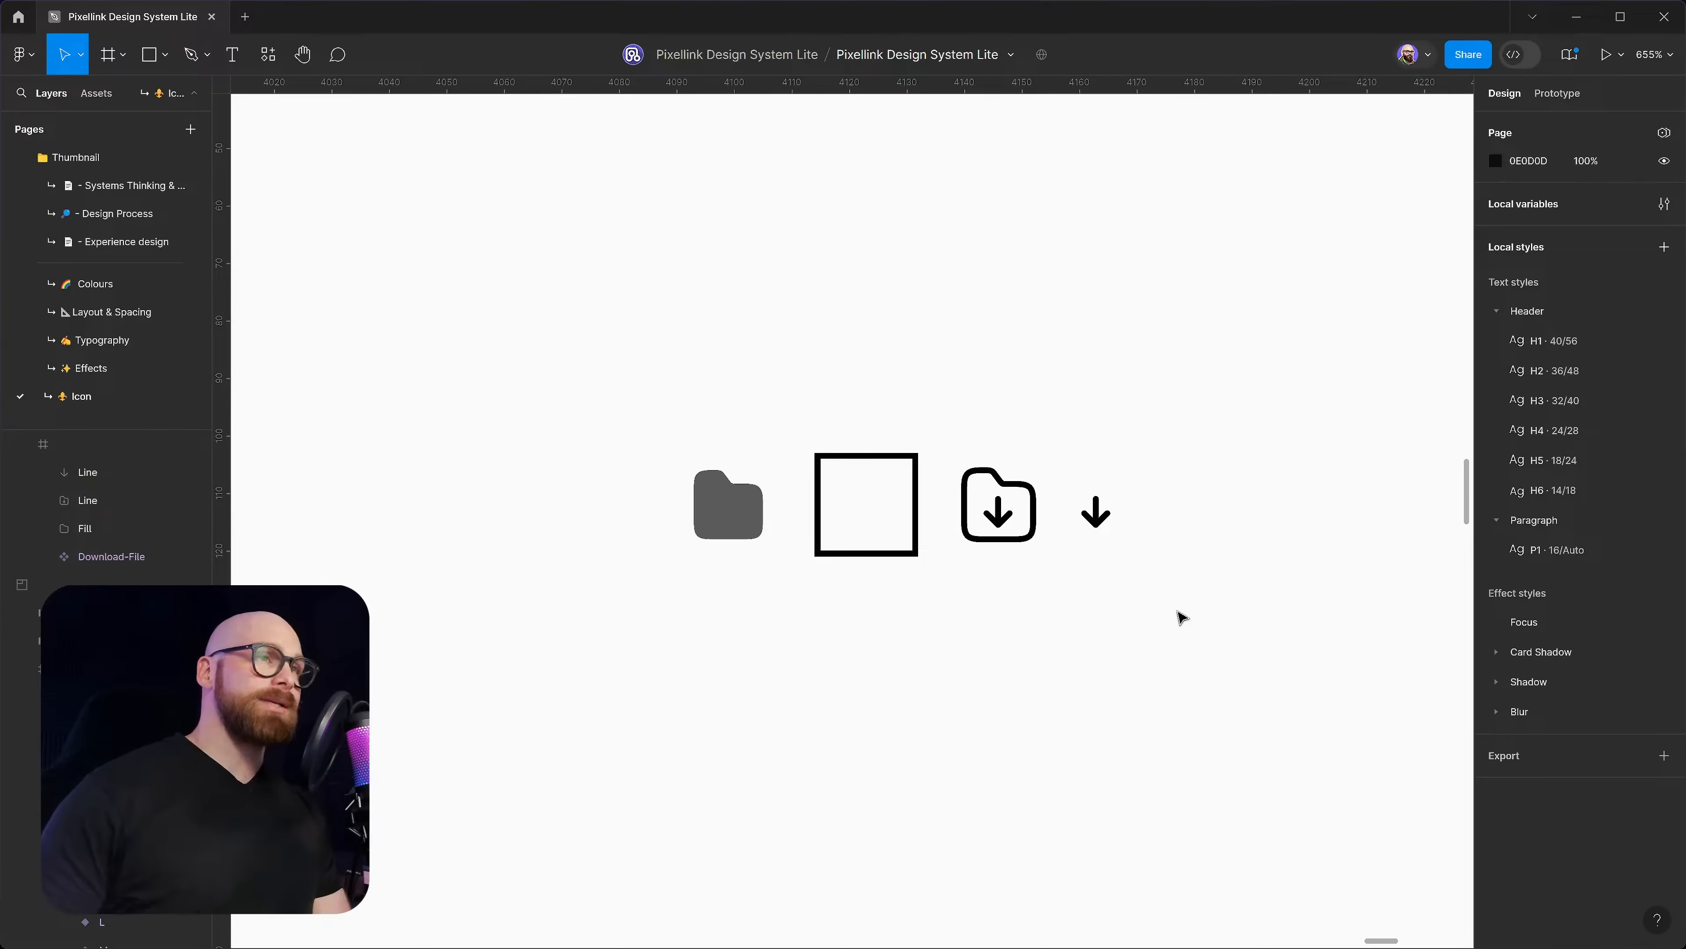
scroll(1021, 546, up, 5)
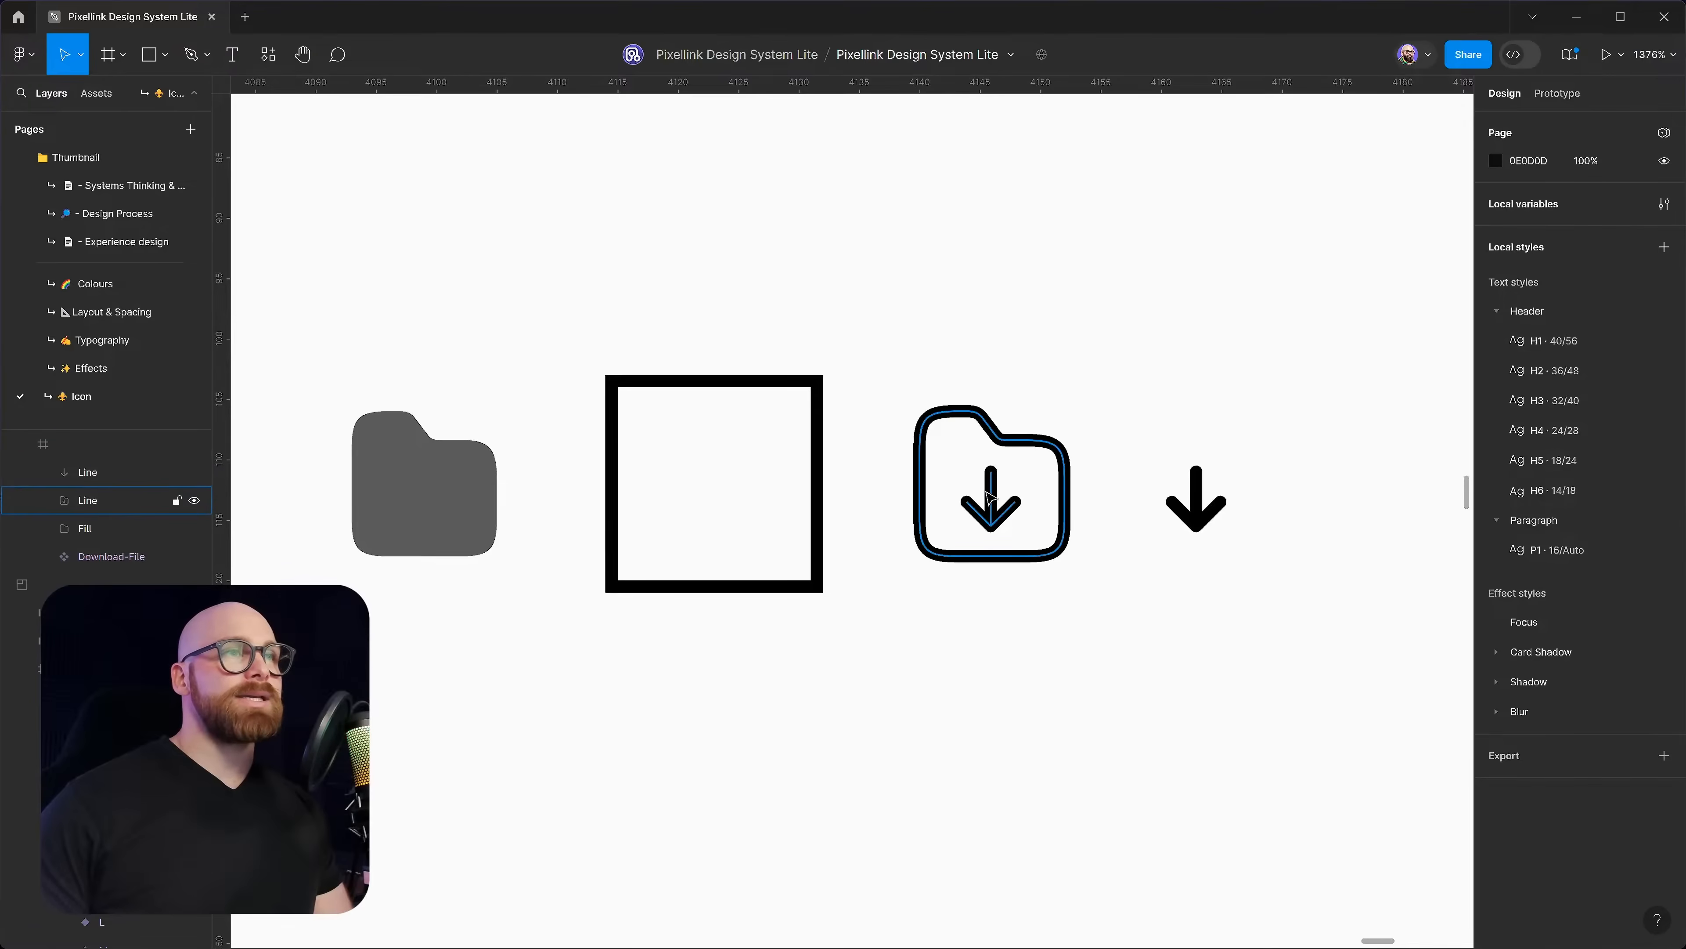
Move the grey folder and the line folder to the other side of the square frame, placing the line folder at X 615, Y 516
click(1023, 543)
drag(1027, 508, 443, 499)
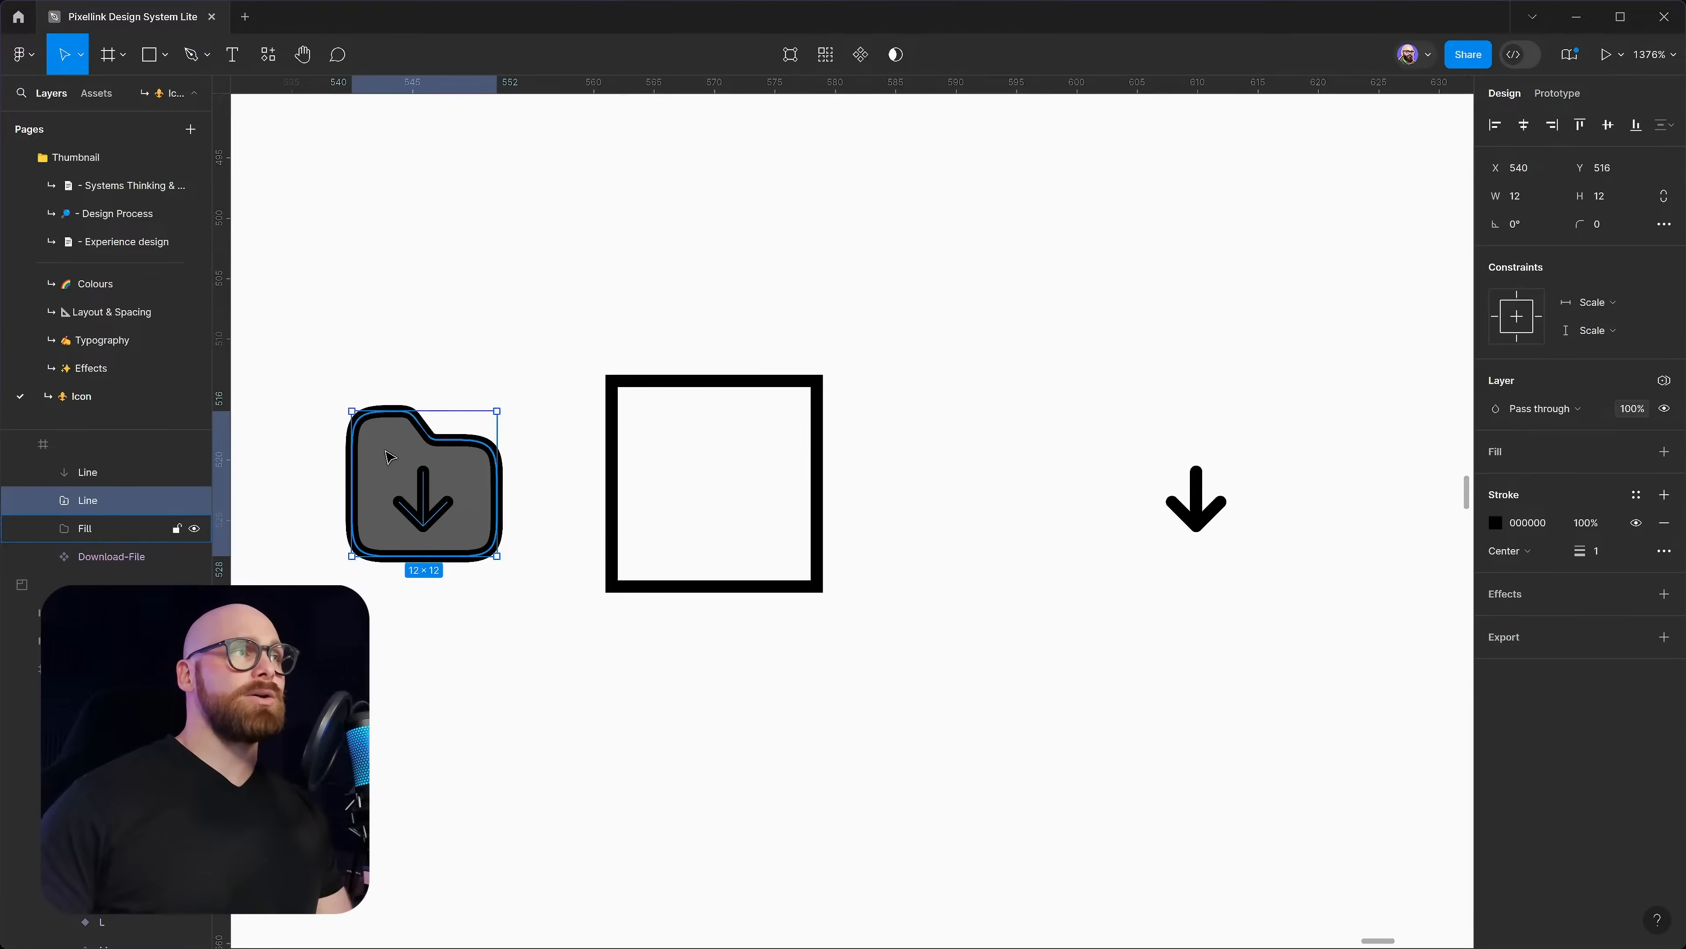
shift+click(388, 456)
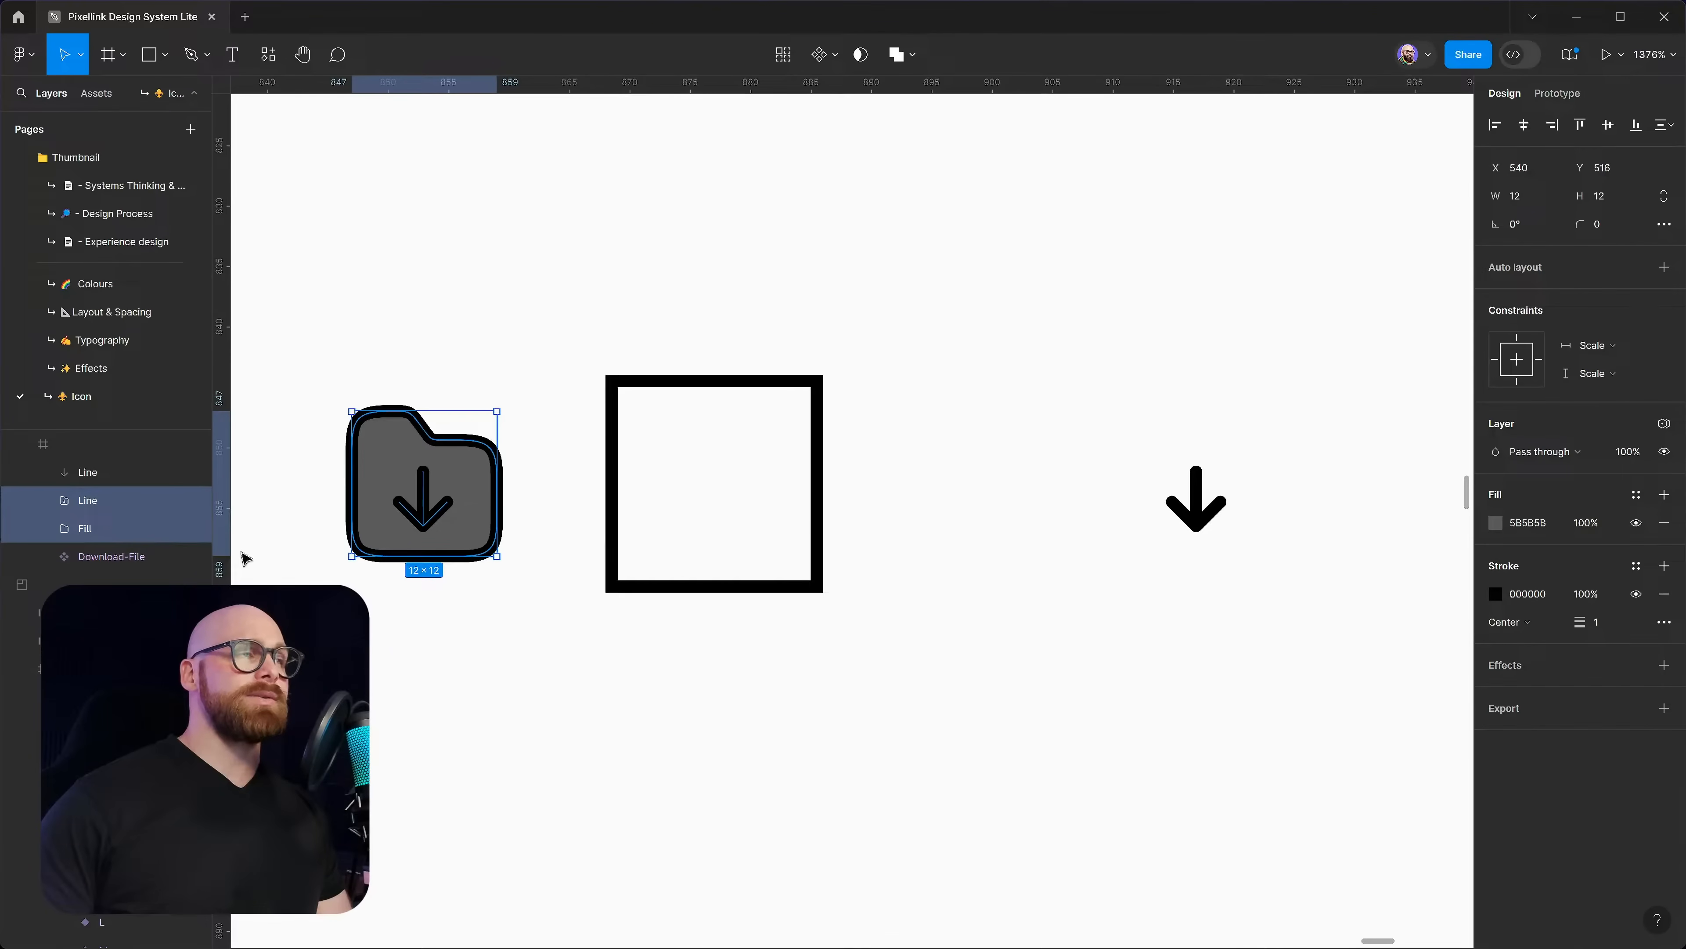
drag(412, 507, 1323, 500)
click(1159, 584)
click(1010, 500)
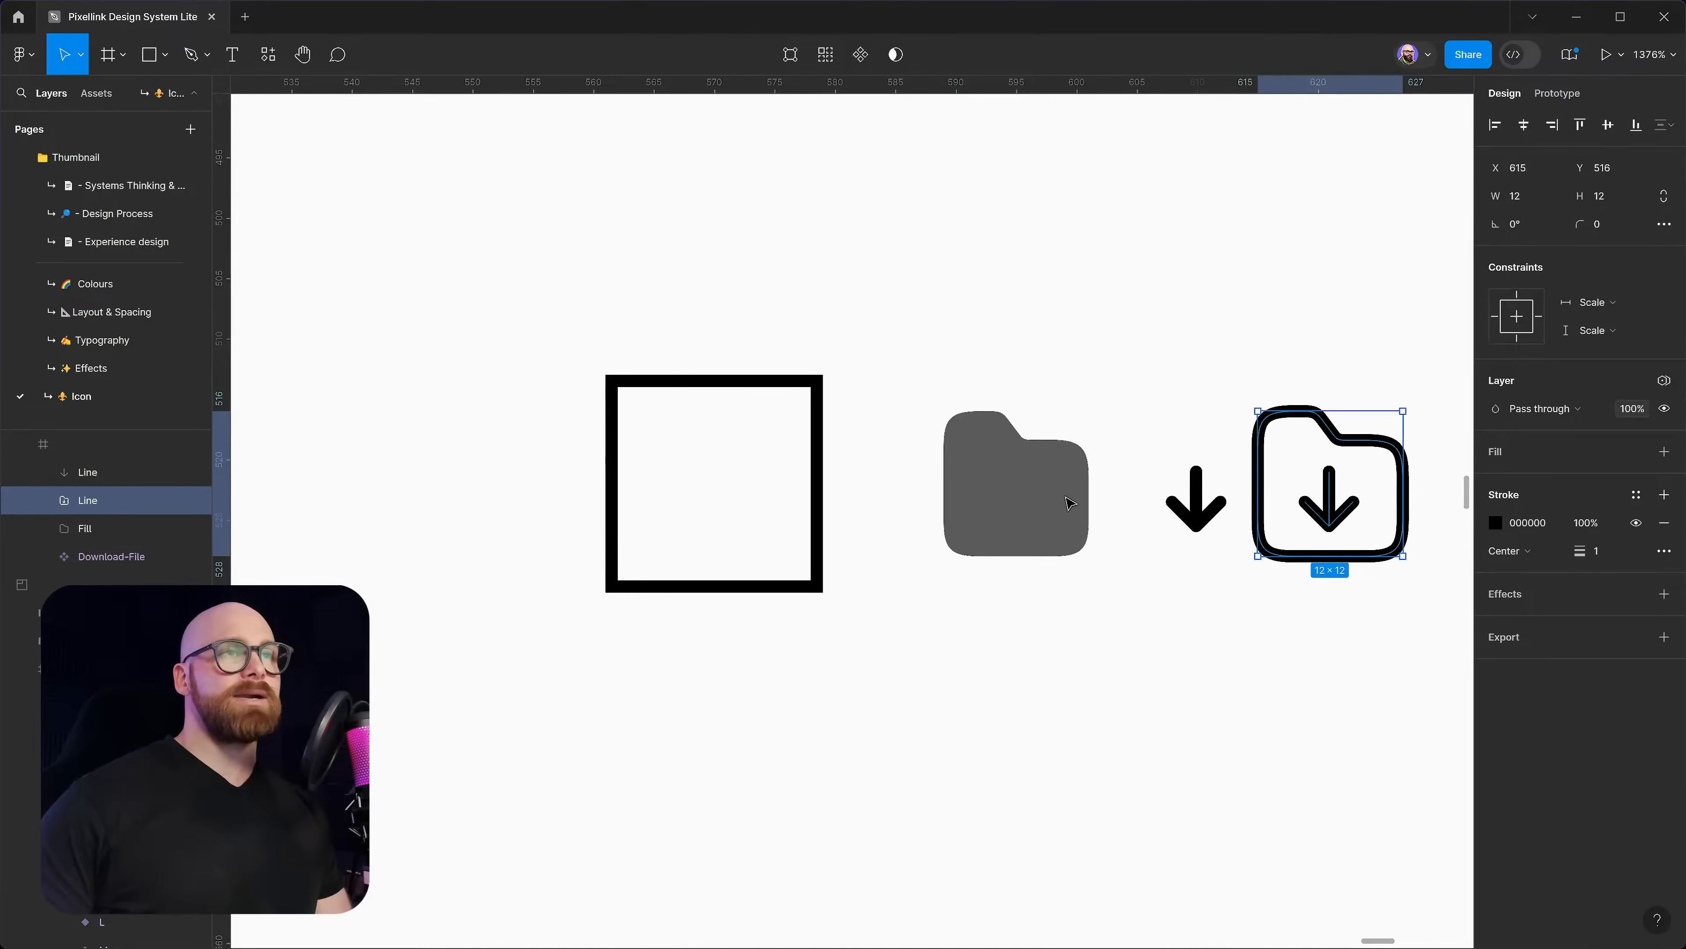
click(1077, 498)
Place the standalone arrow on the grey folder at X 593, Y 521 and compare it with the line folder
scroll(1077, 498, right, 2)
scroll(1077, 498, up, 1)
click(1134, 529)
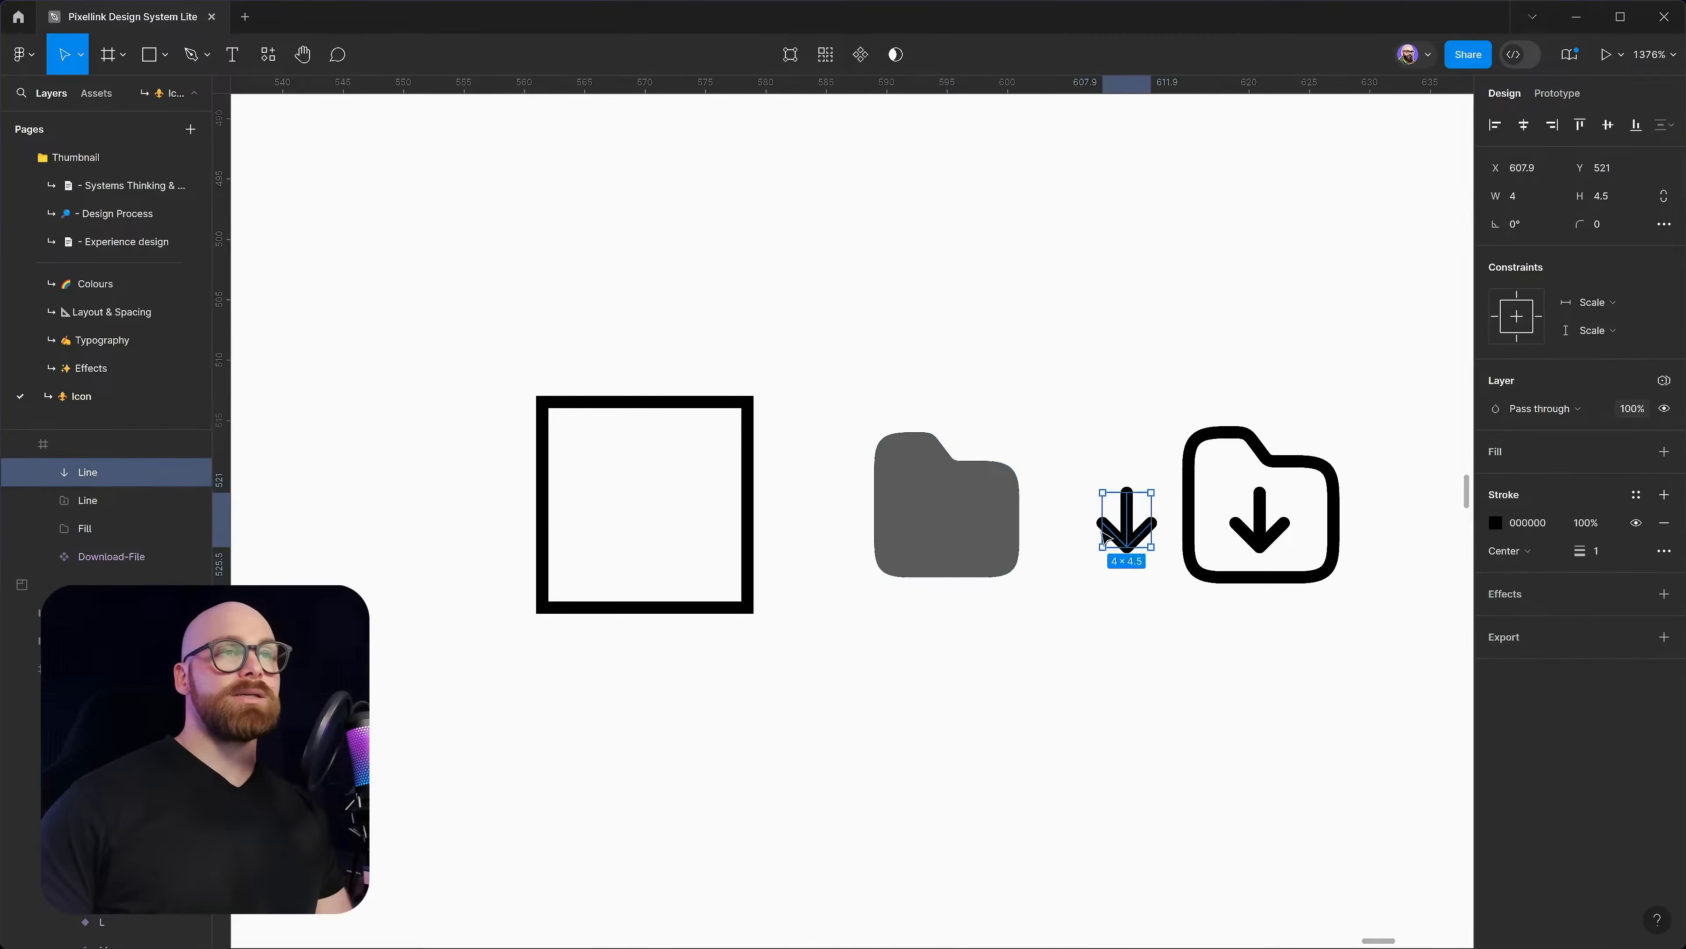
drag(1134, 528, 950, 529)
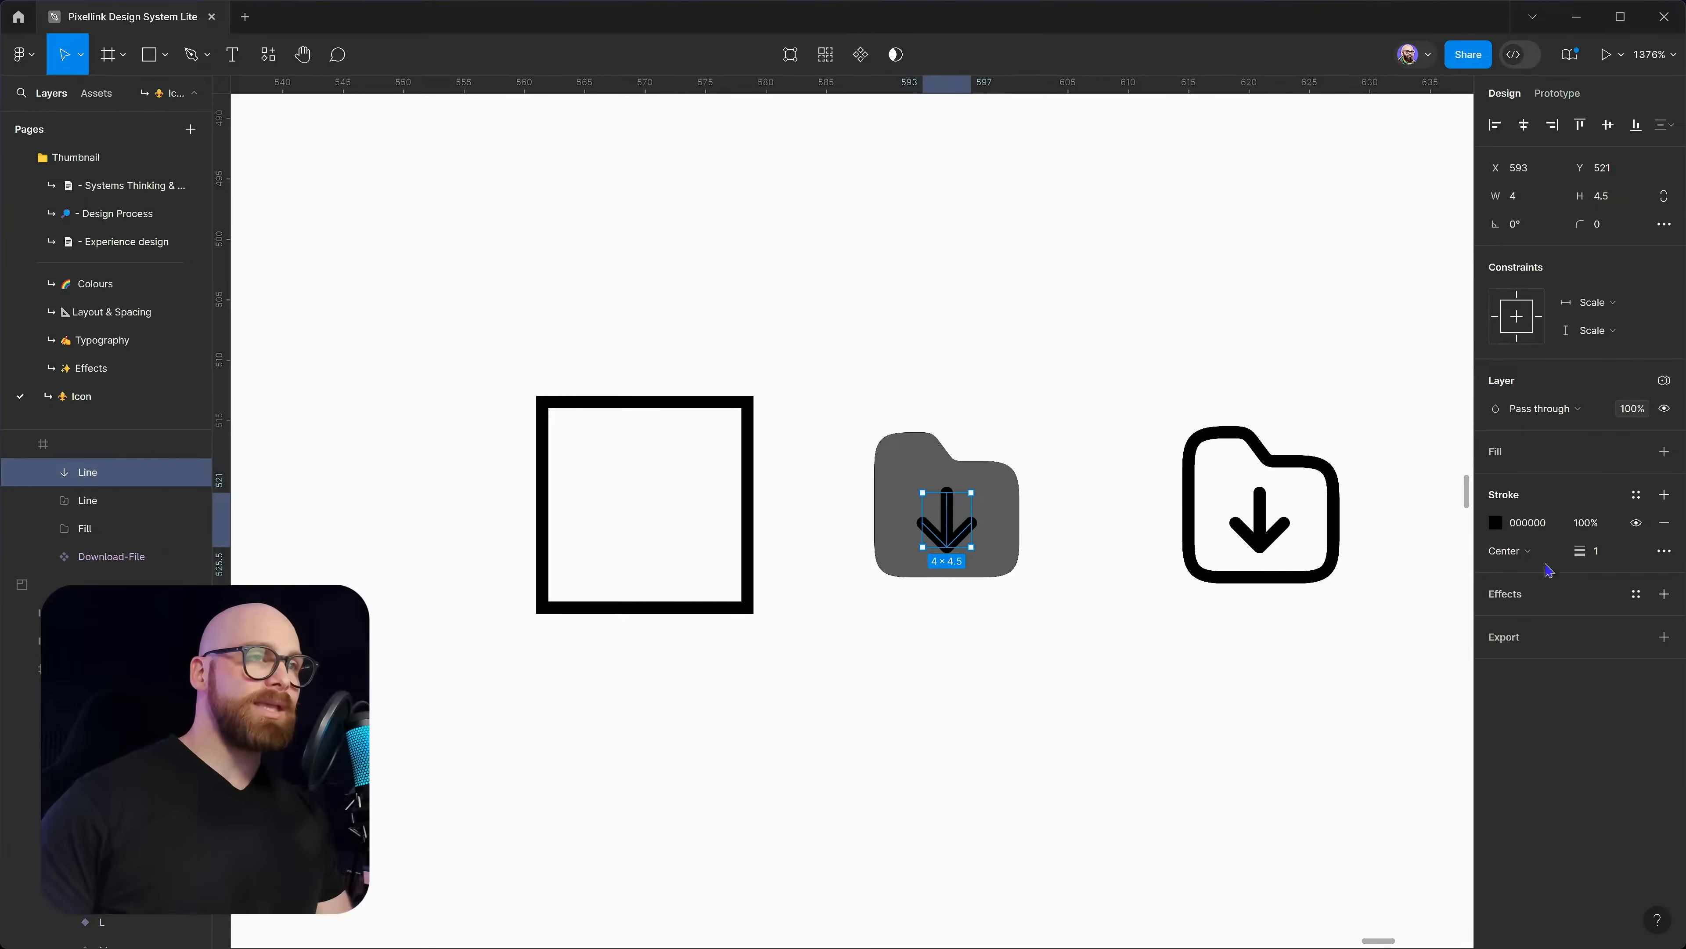
shift+click(1302, 554)
click(1063, 429)
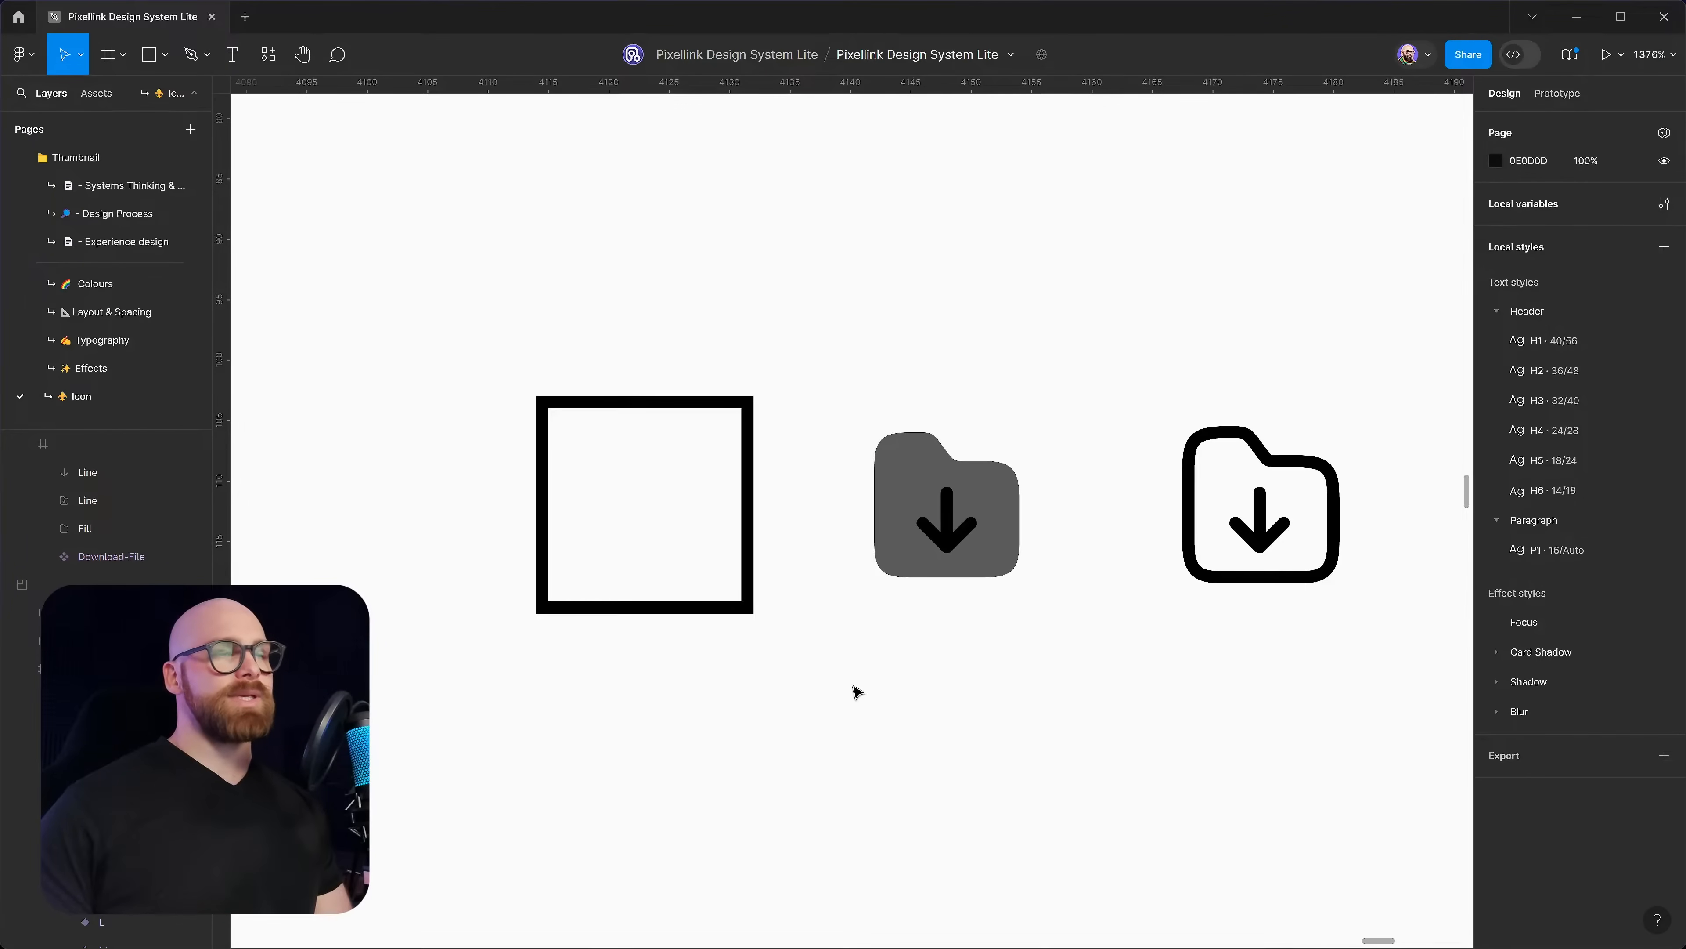
Separate the grey folder from the arrow, placing the folder at X 598, Y 516 and the arrow at X 592, Y 521
click(1007, 482)
drag(1006, 483, 1071, 485)
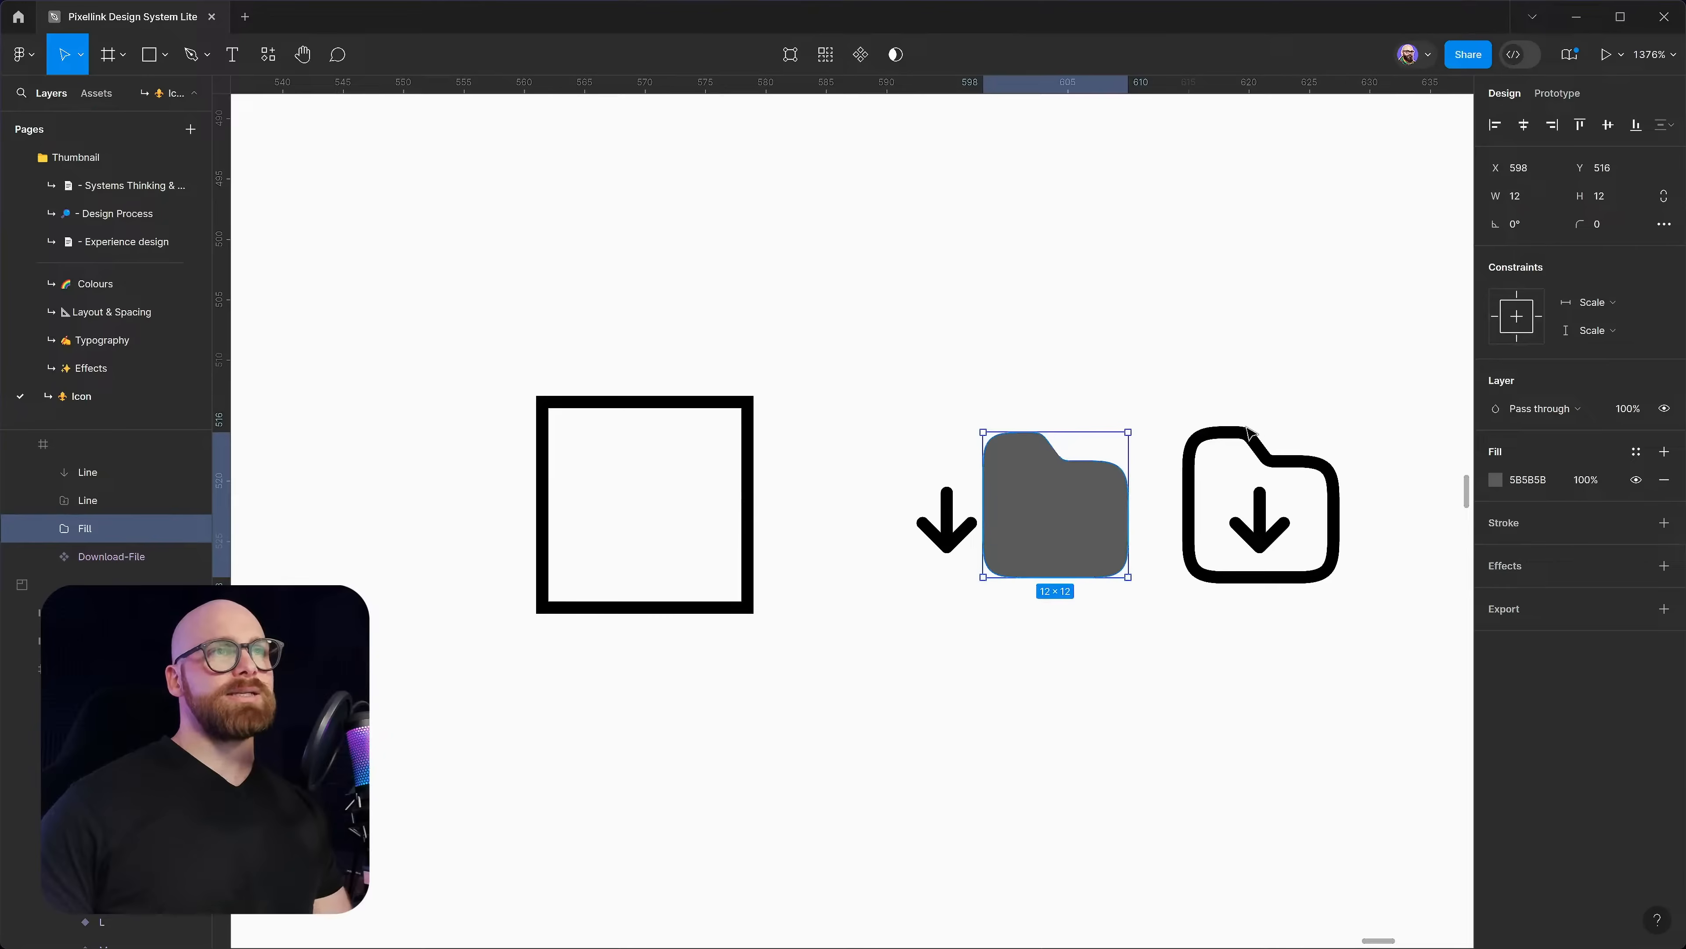
shift+click(1317, 509)
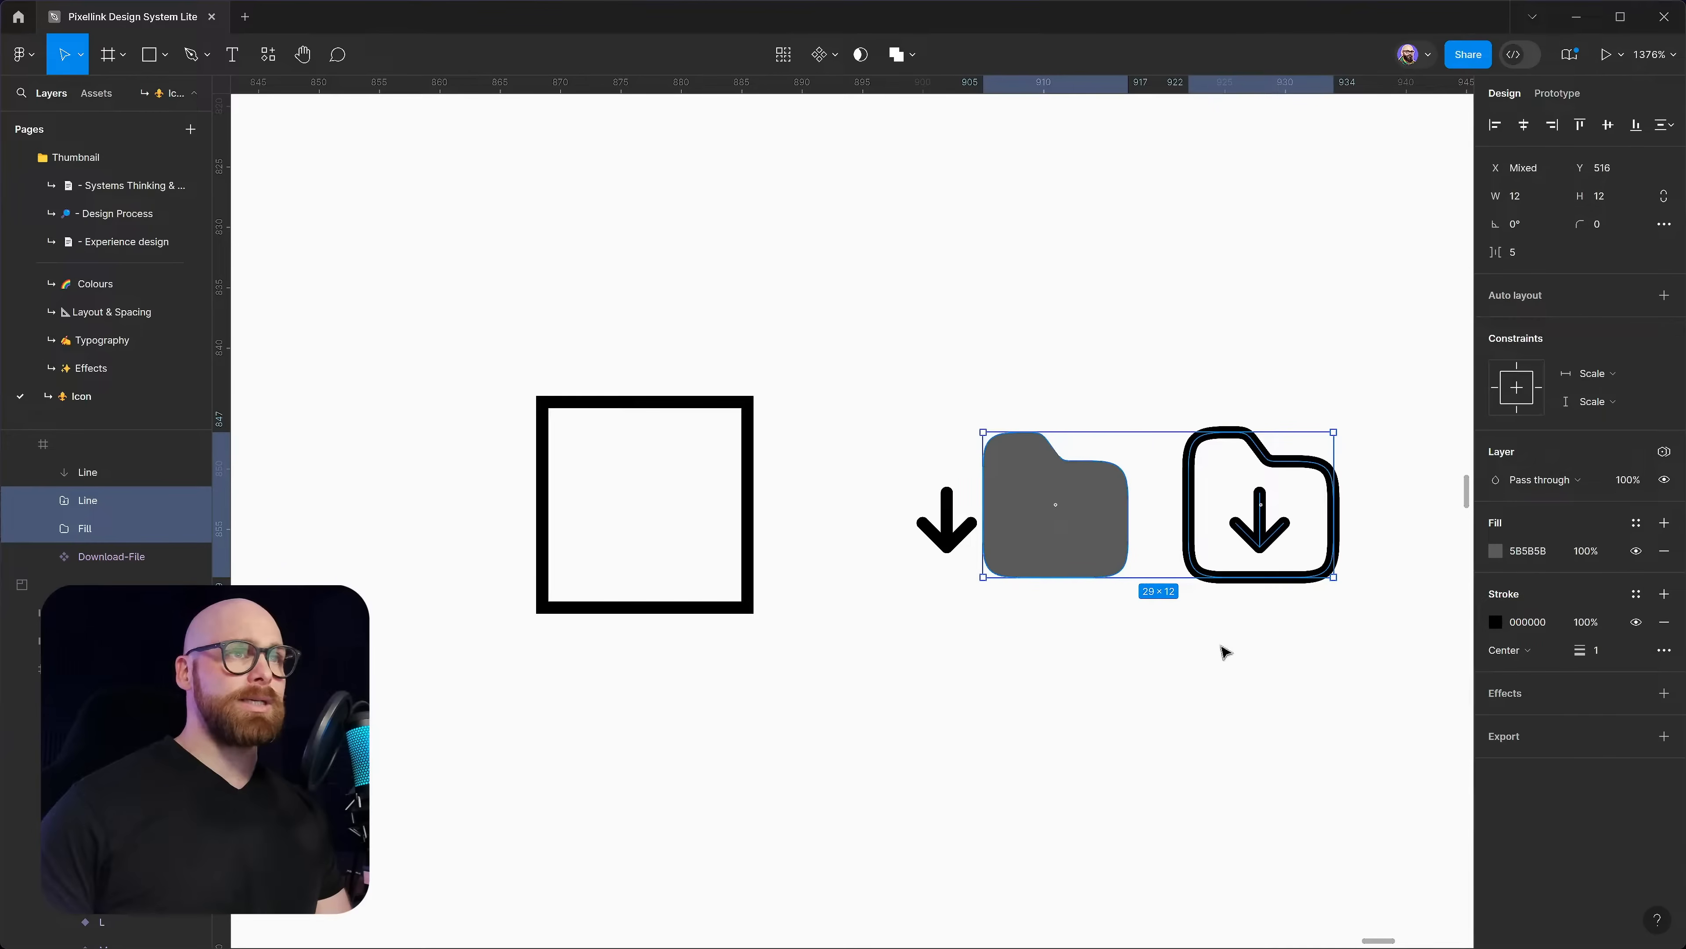
click(1221, 645)
drag(949, 532, 935, 531)
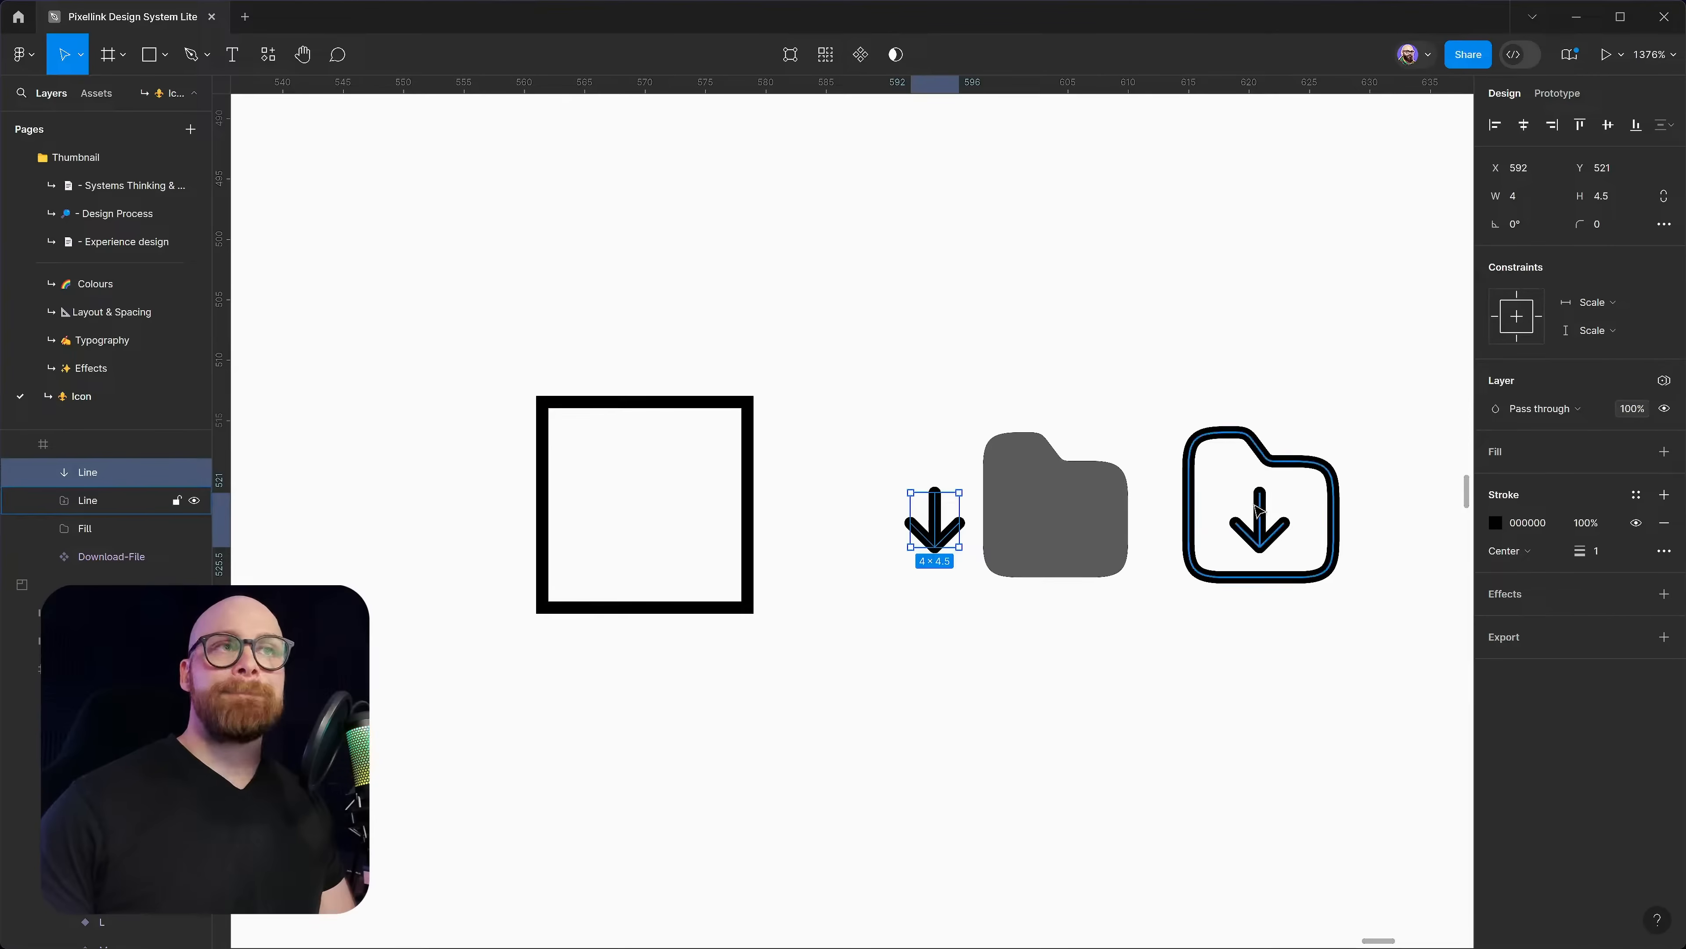
Check the line folder's stroke weight and set the standalone arrow's stroke weight to 0.8
click(1253, 506)
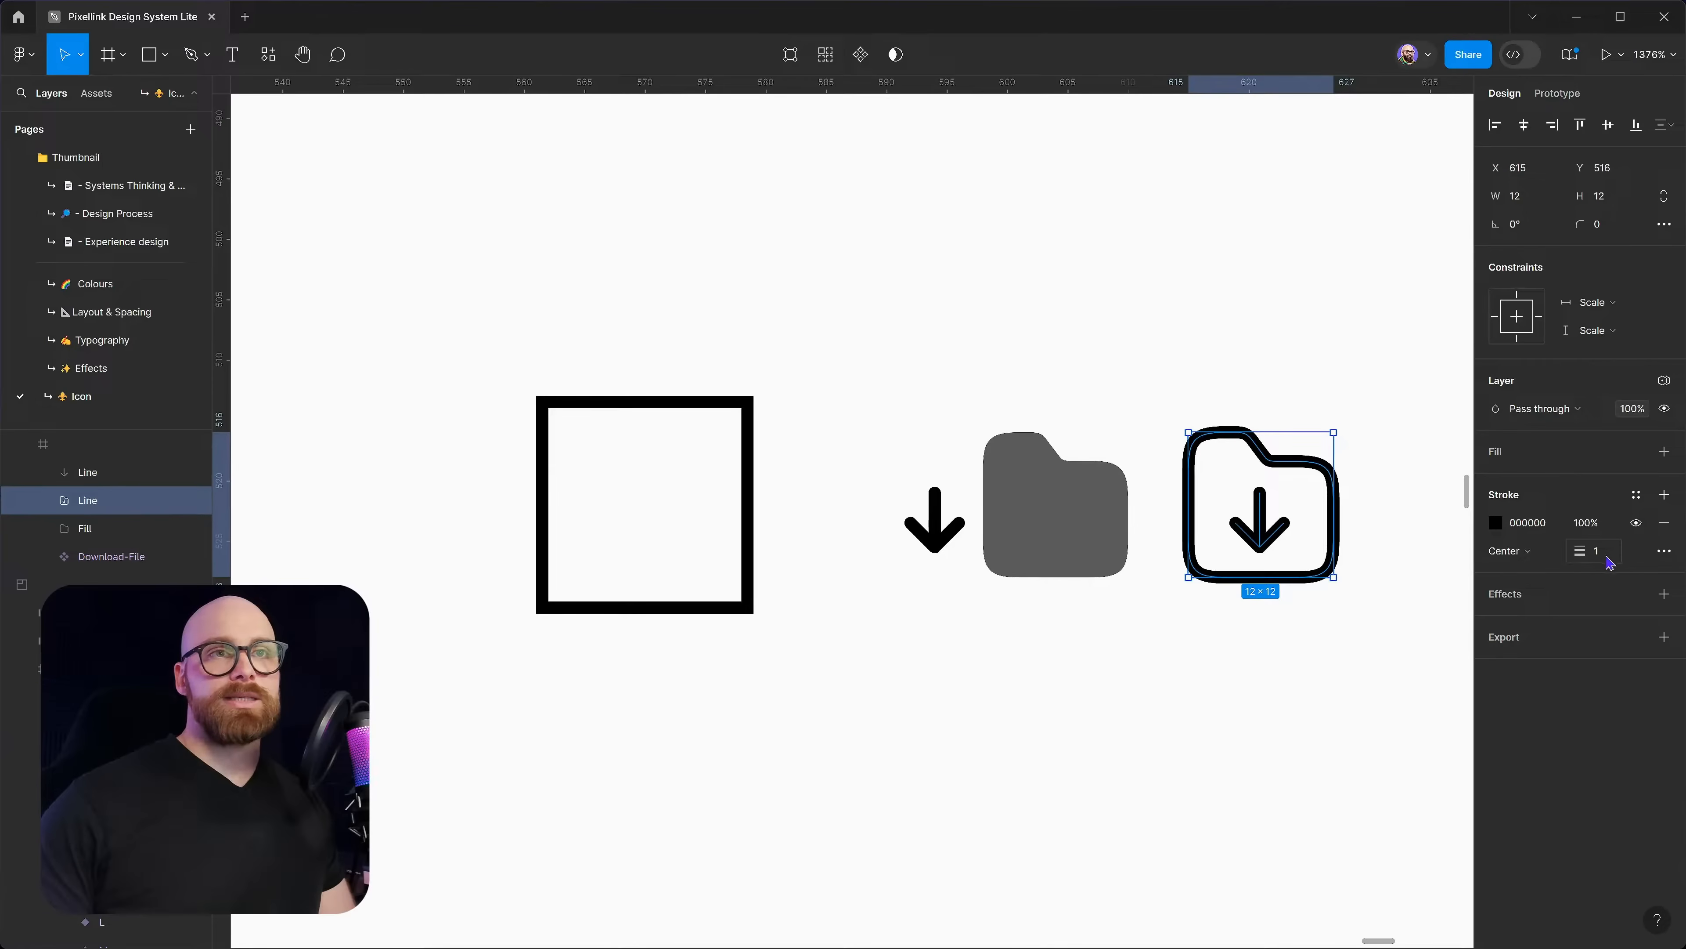
click(946, 528)
click(1604, 556)
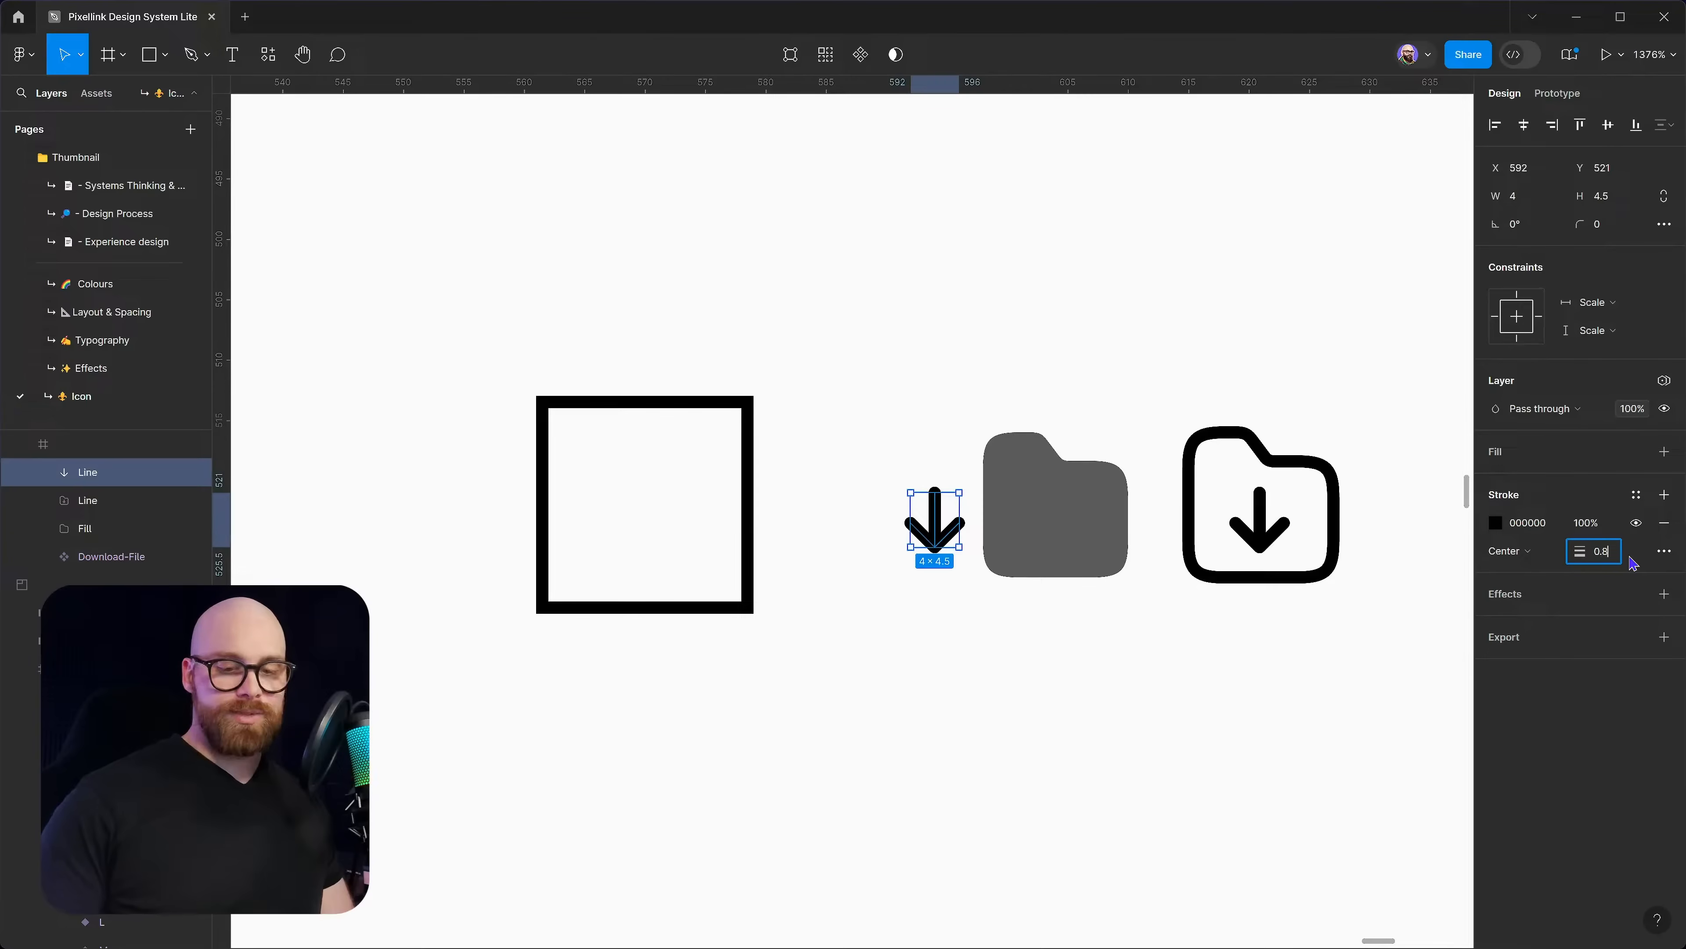
text(0.8)
key(Return)
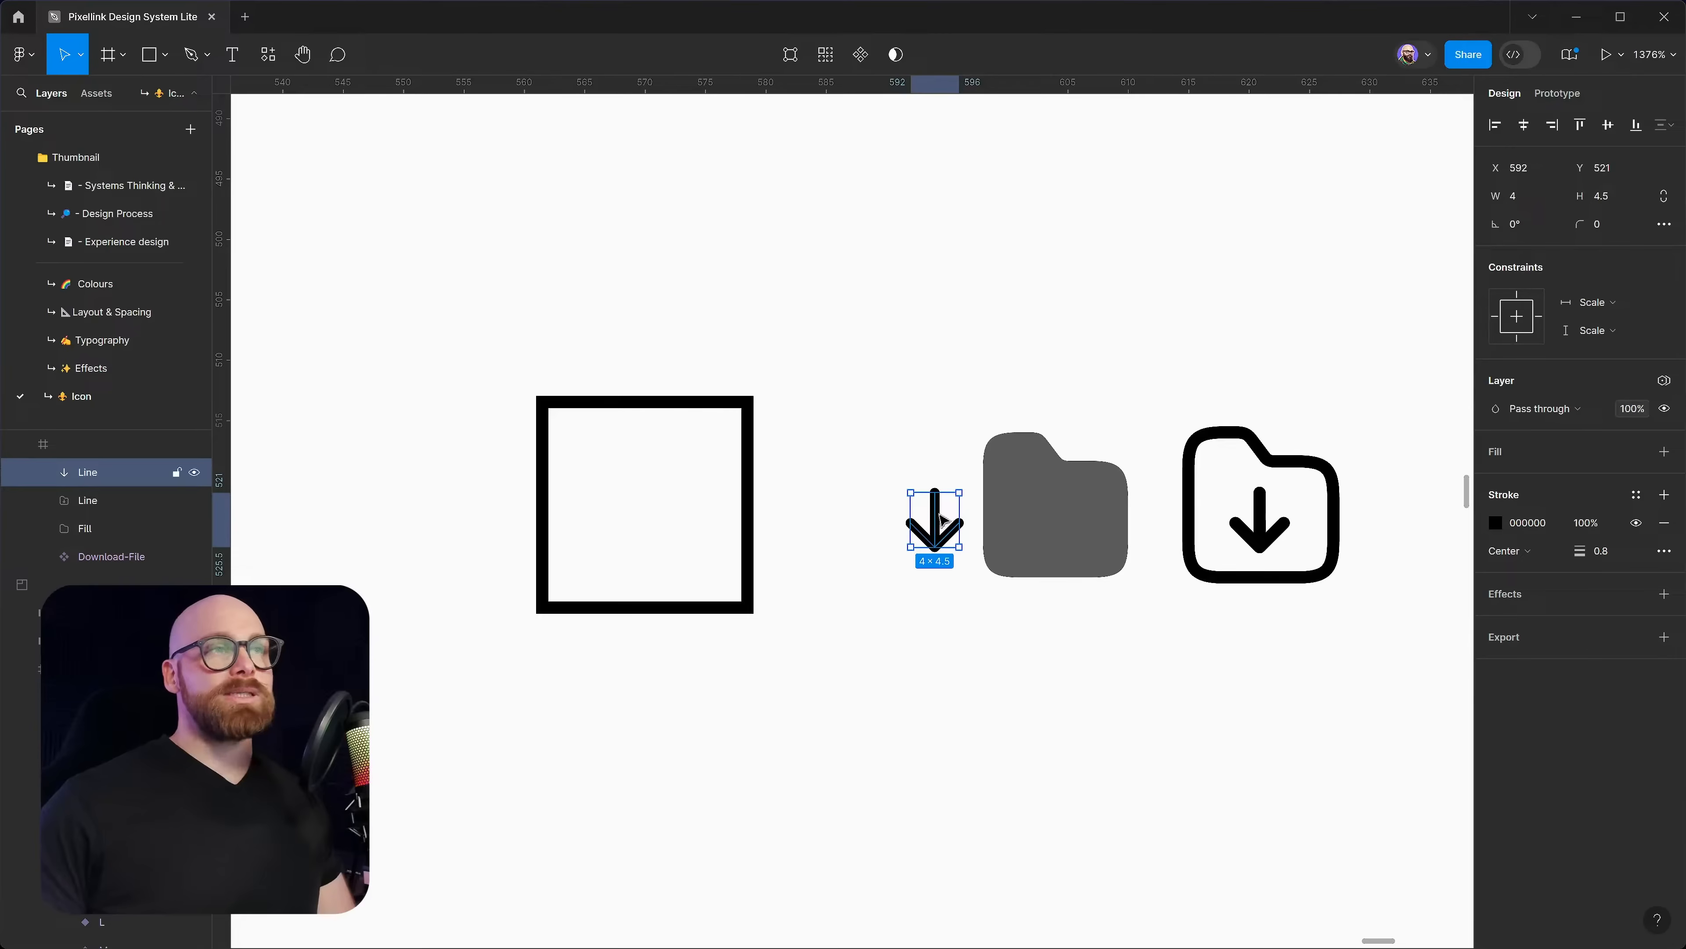
Place the arrow on the grey folder at X 602, Y 521, overlaying the line folder to check alignment before moving it aside
drag(936, 525, 1058, 525)
drag(1275, 528, 1069, 527)
scroll(1068, 525, up, 5)
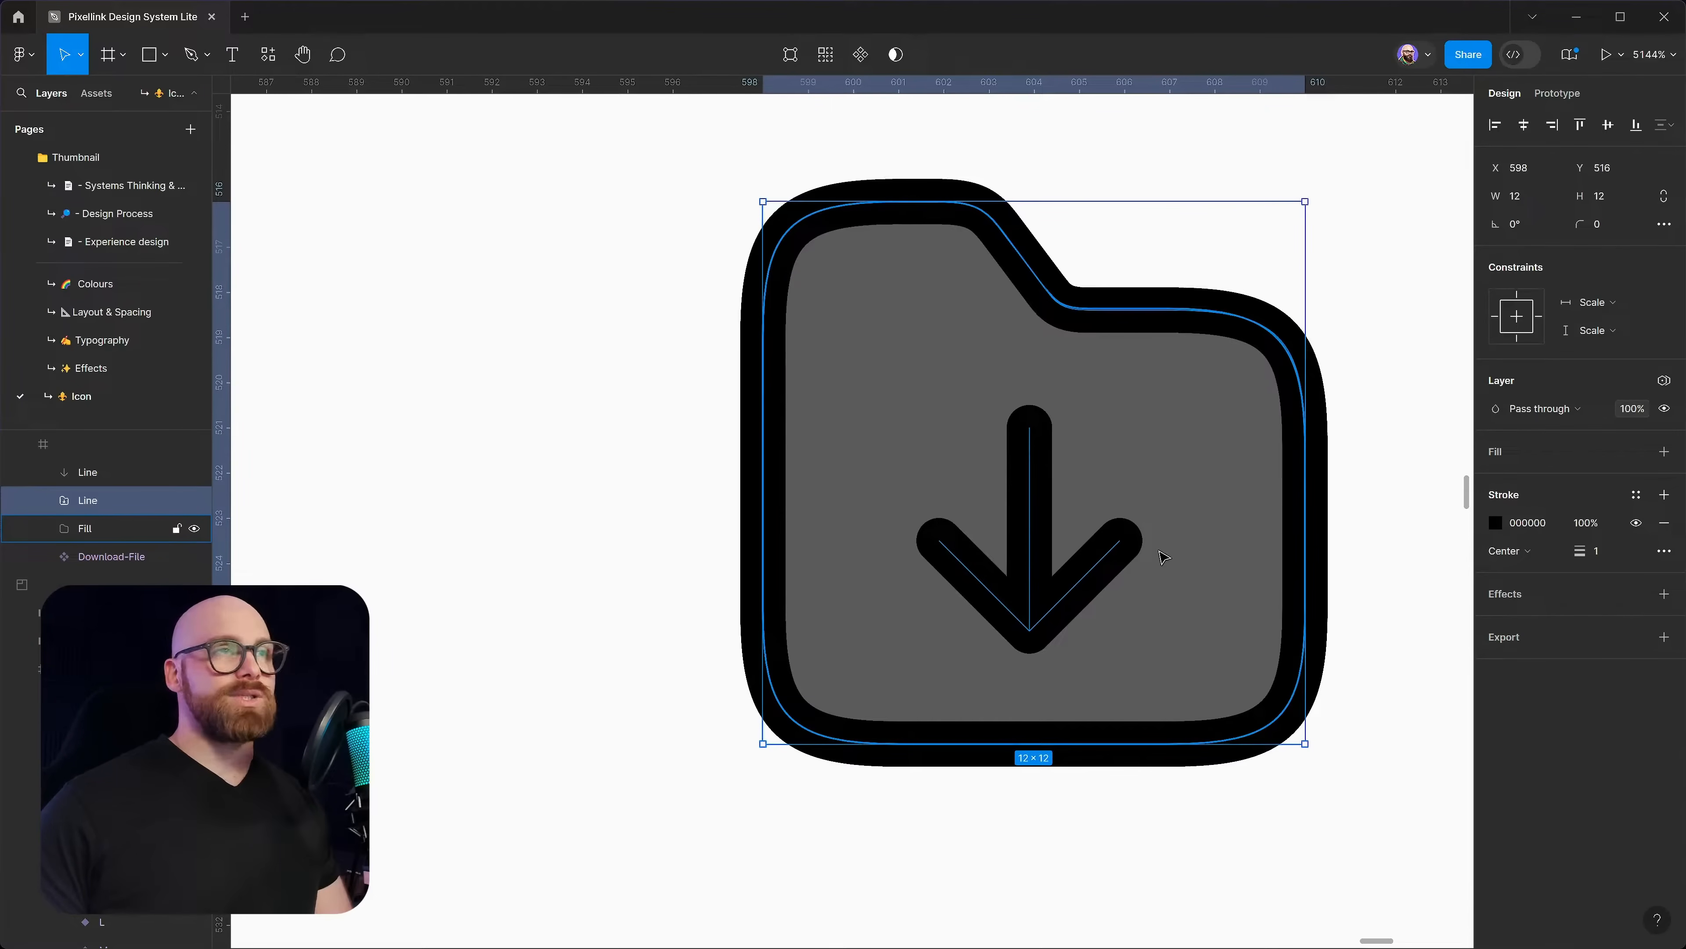
drag(1014, 546, 1606, 523)
Convert the stroke of the arrow on the grey folder into an outlined filled shape
click(809, 506)
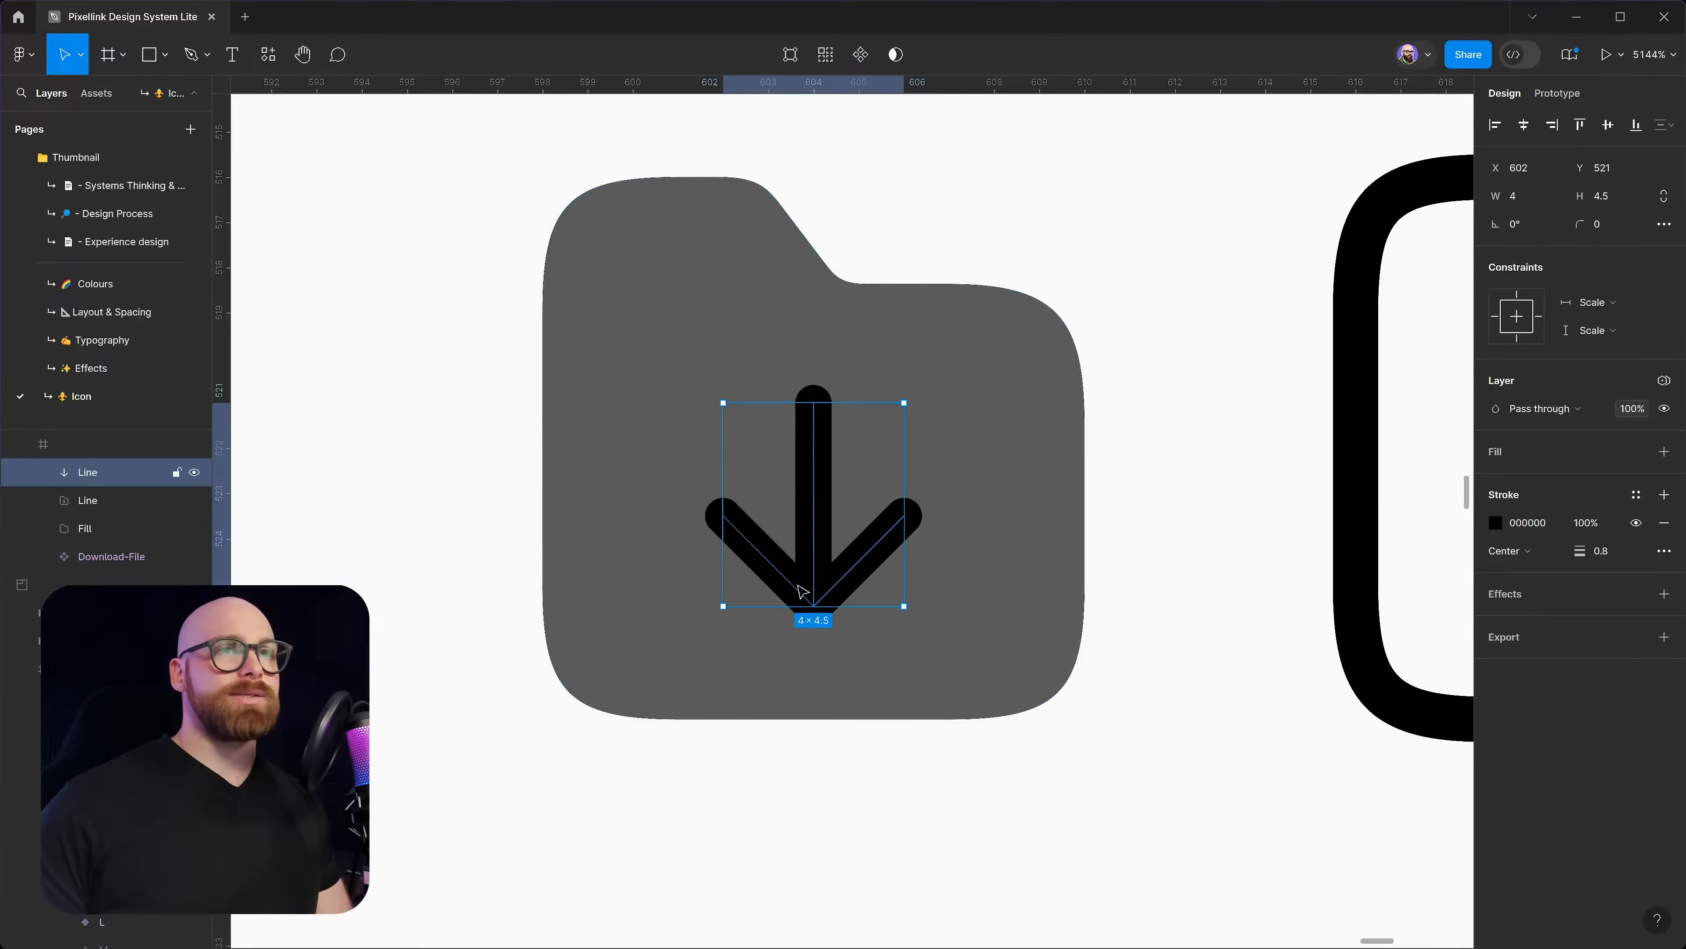
right_click(110, 473)
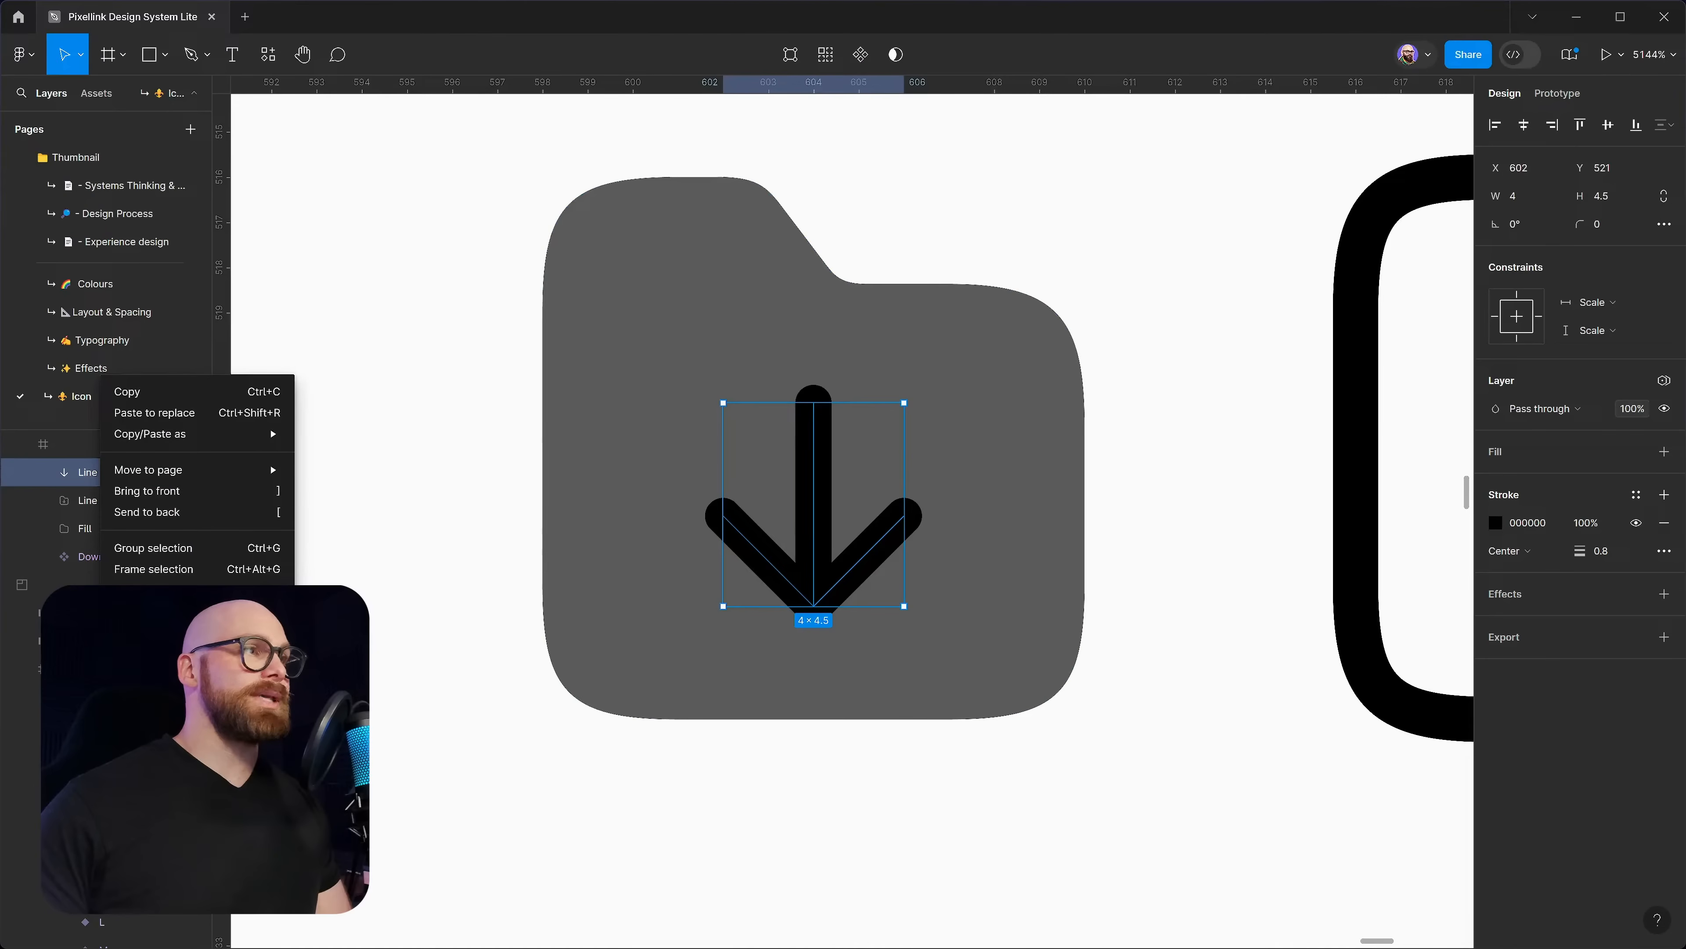
click(153, 611)
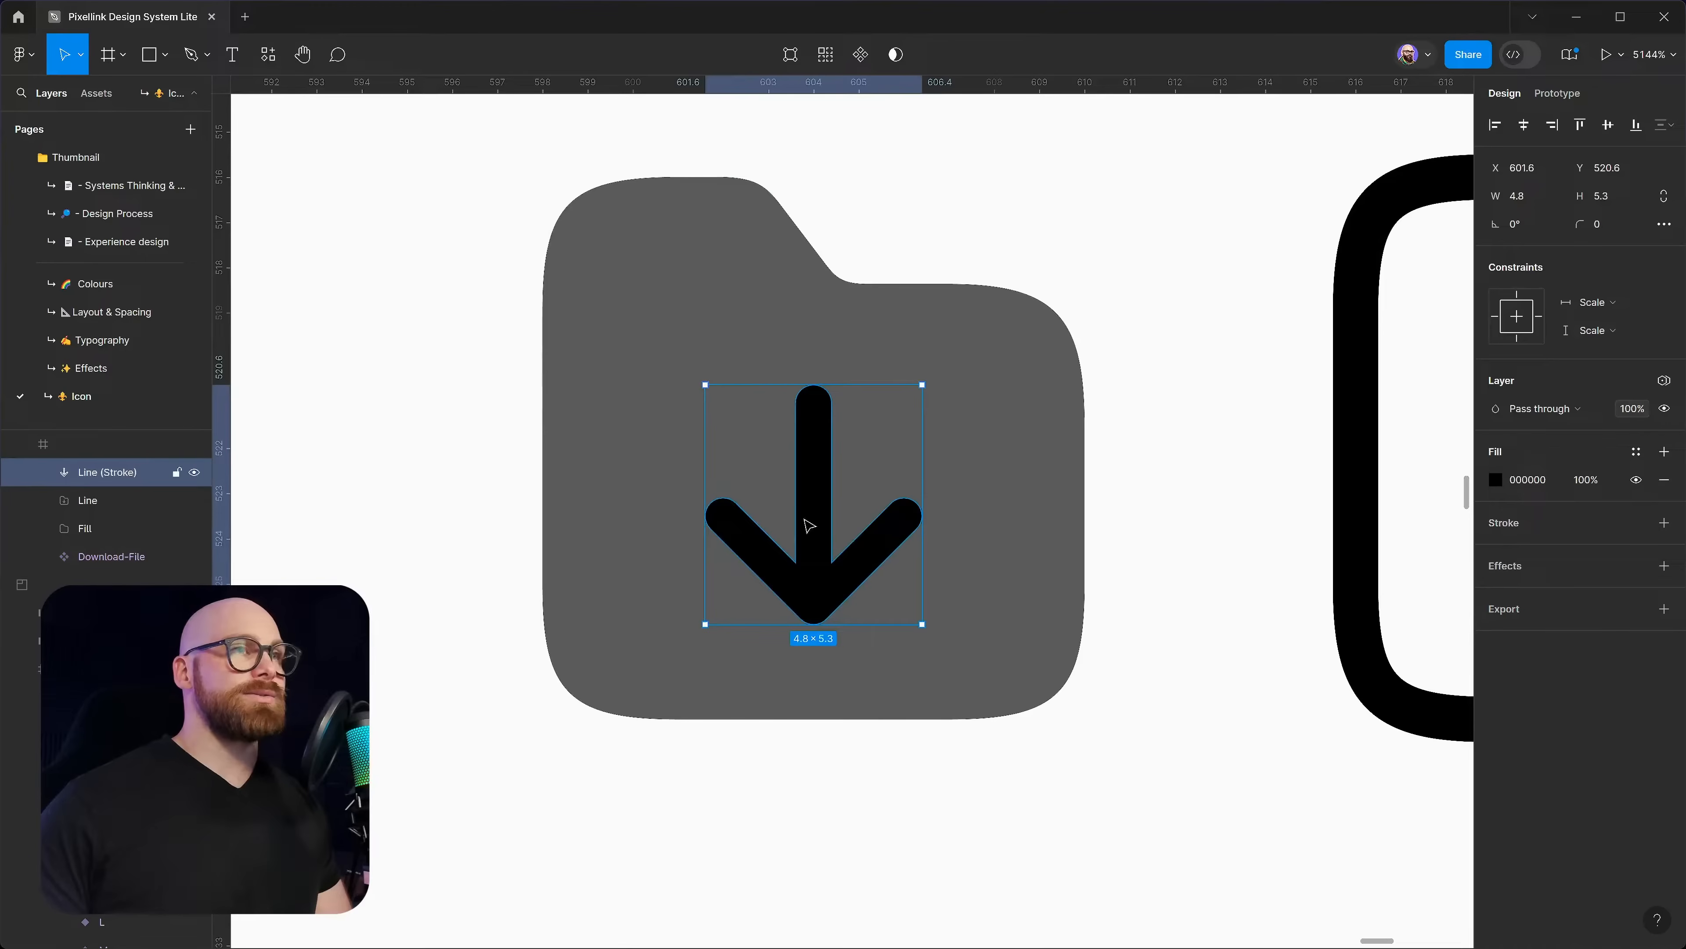
Flatten the outlined arrow and the grey folder into one vector and rename its layer Fill
shift+click(747, 343)
right_click(747, 343)
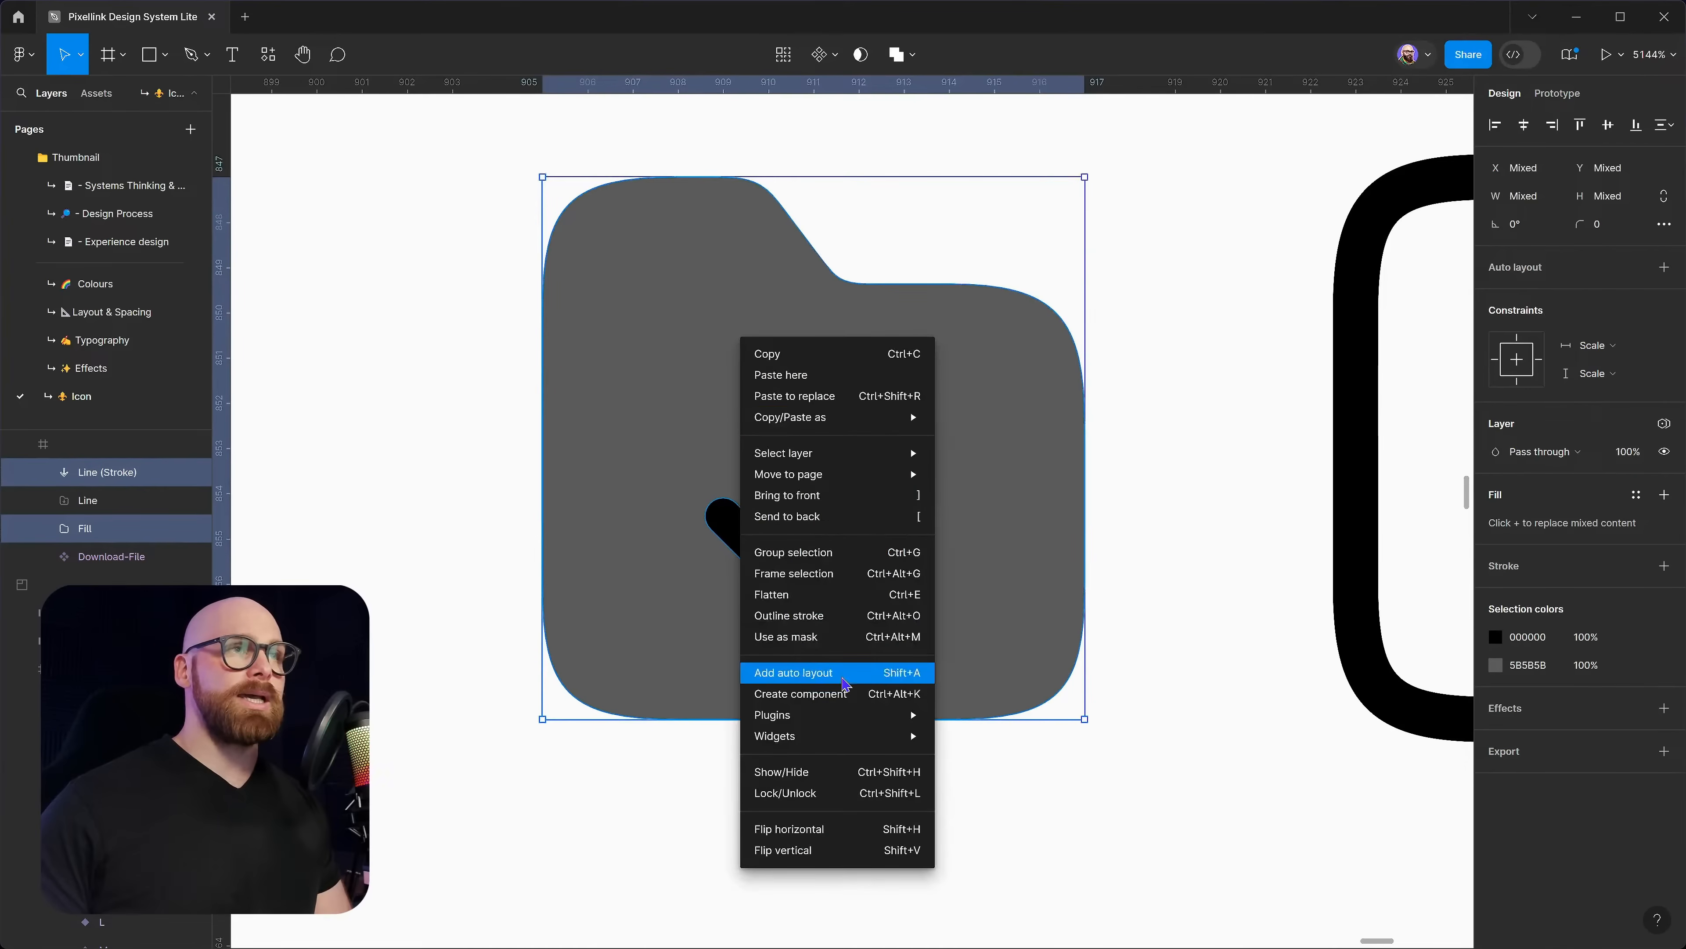
click(822, 603)
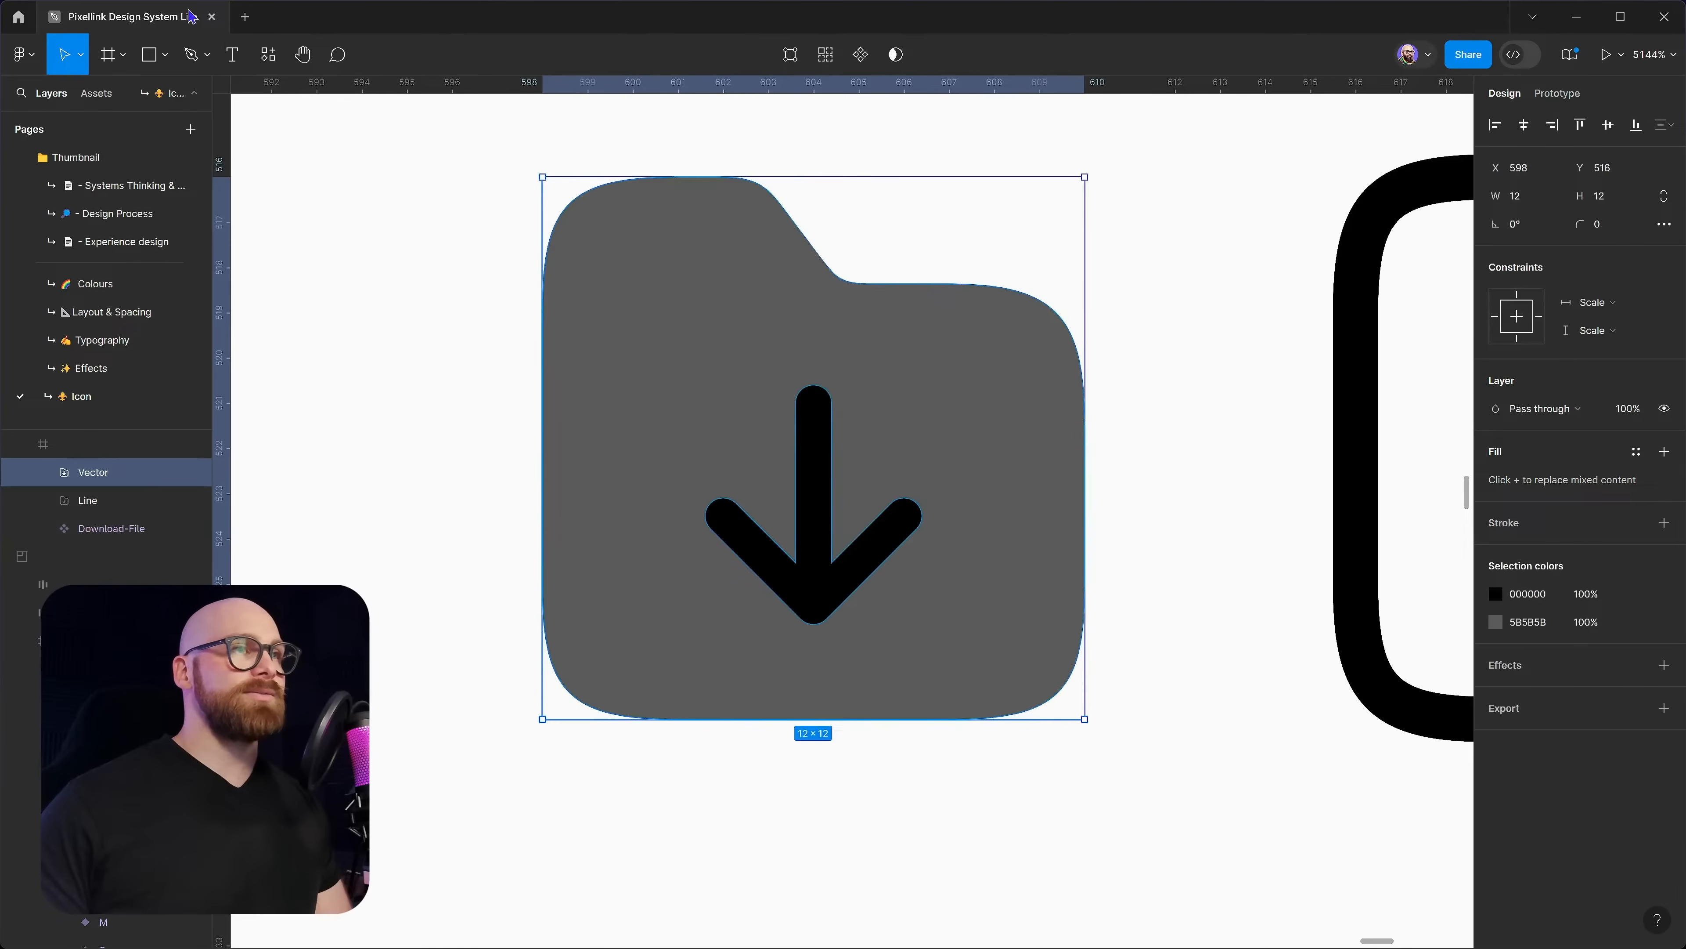
double_click(109, 477)
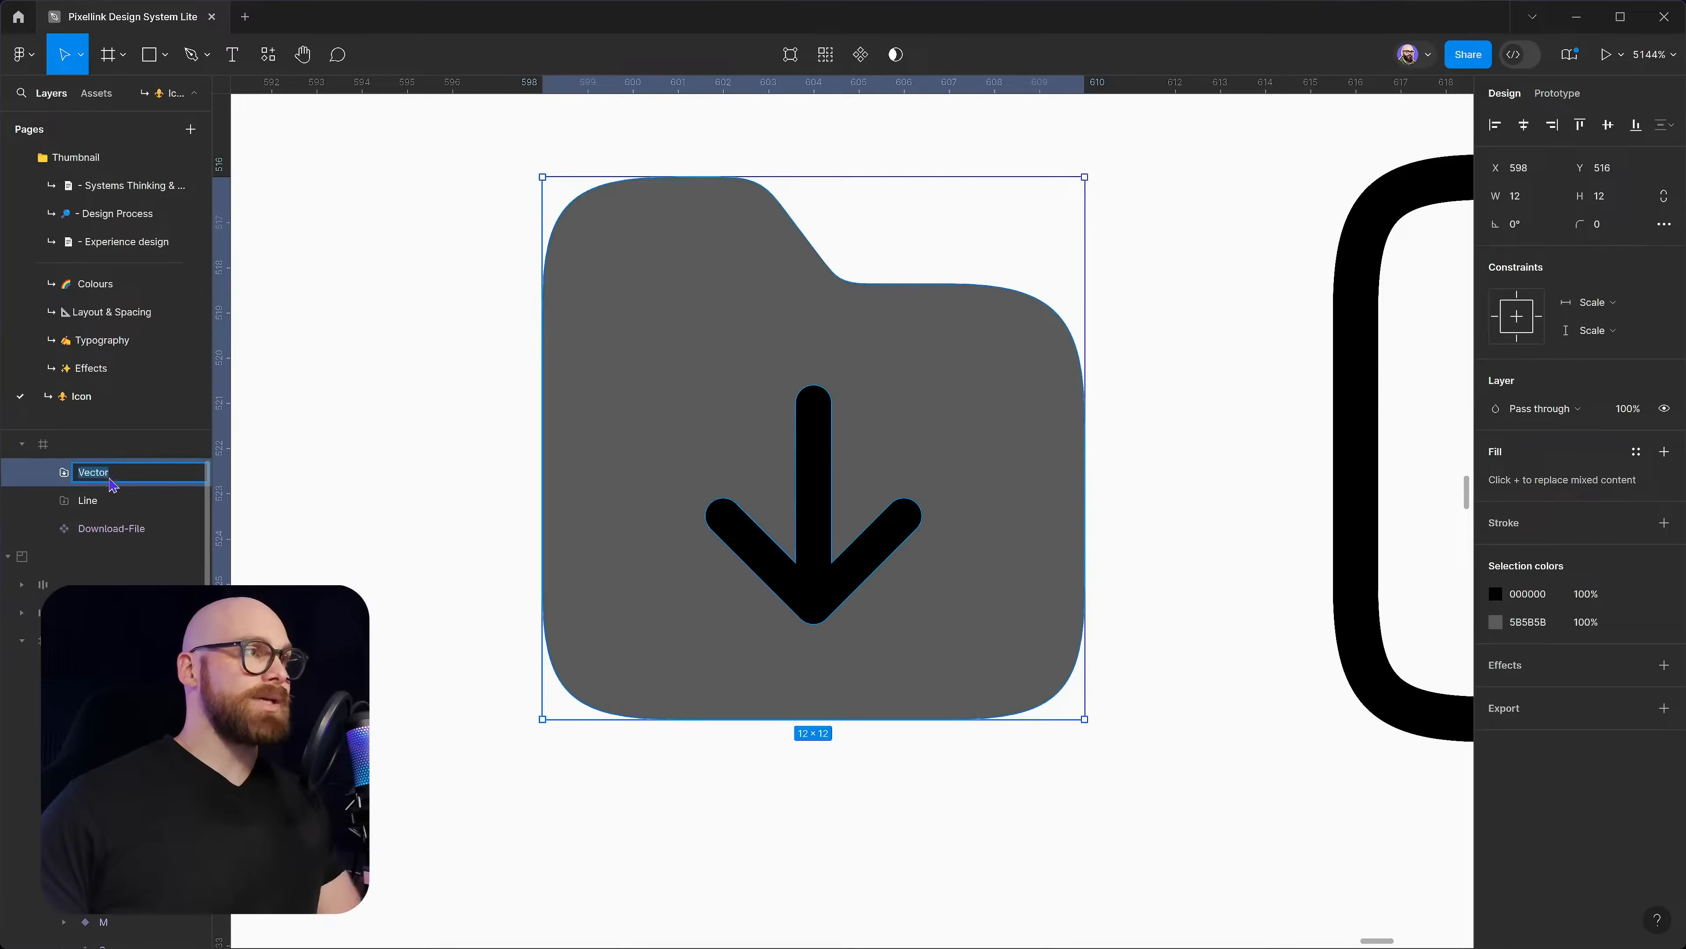
text(Fill)
key(Return)
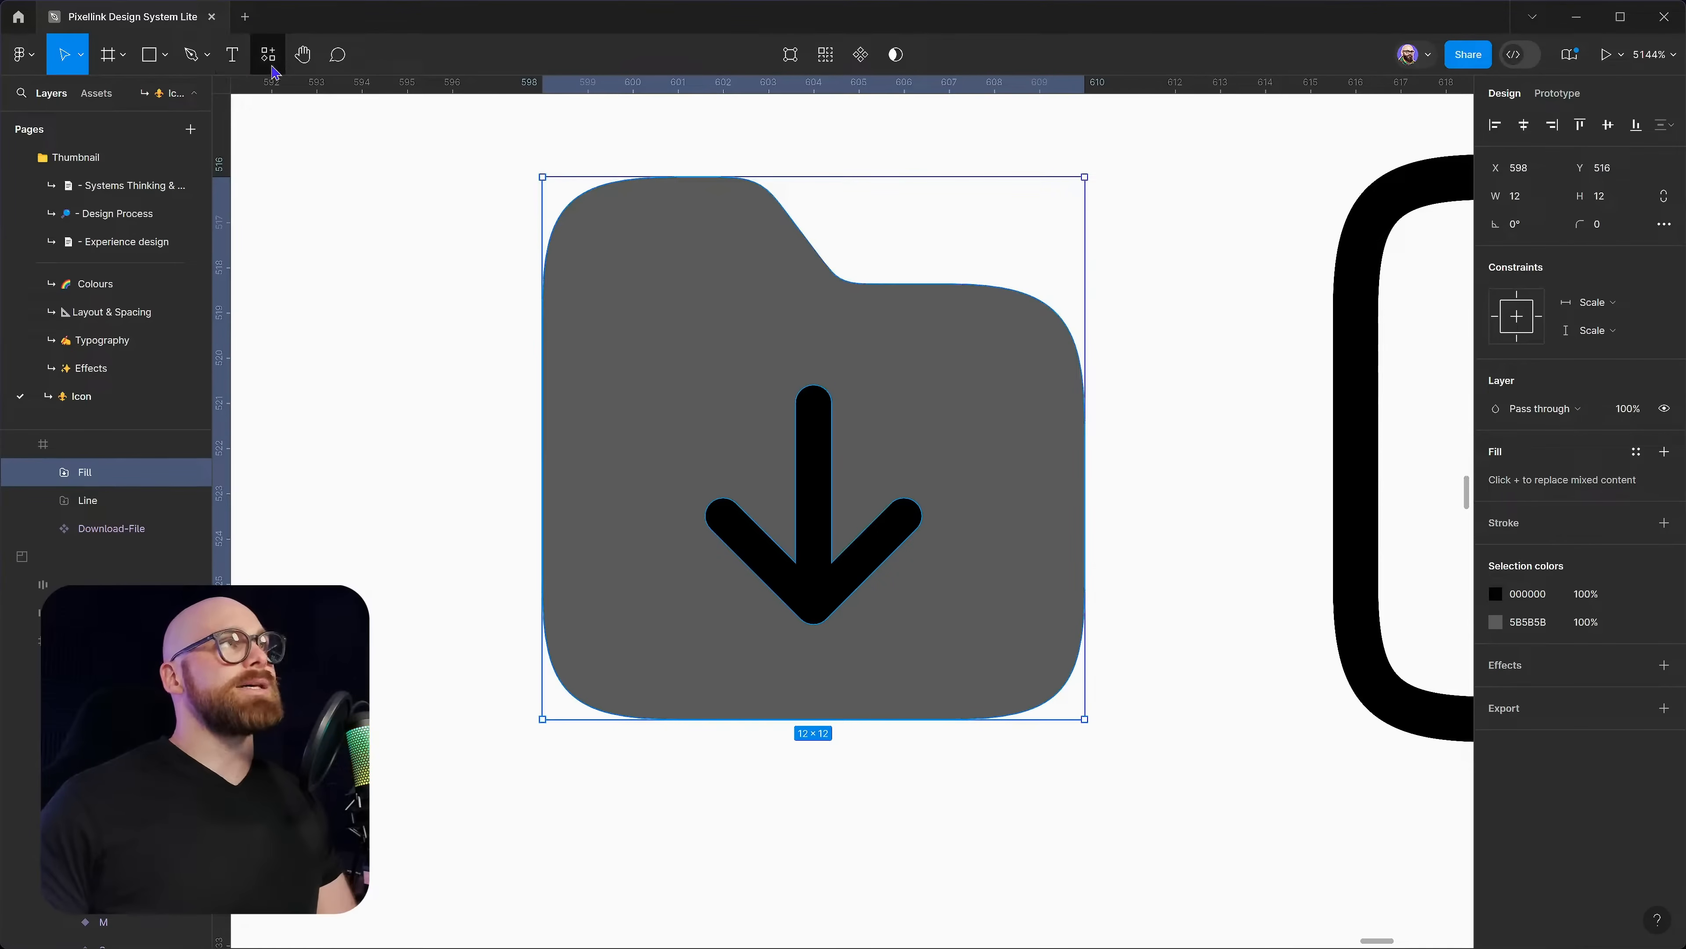
Cut the arrow out of the Fill vector by removing its black region with the Paint bucket
double_click(721, 333)
key(b)
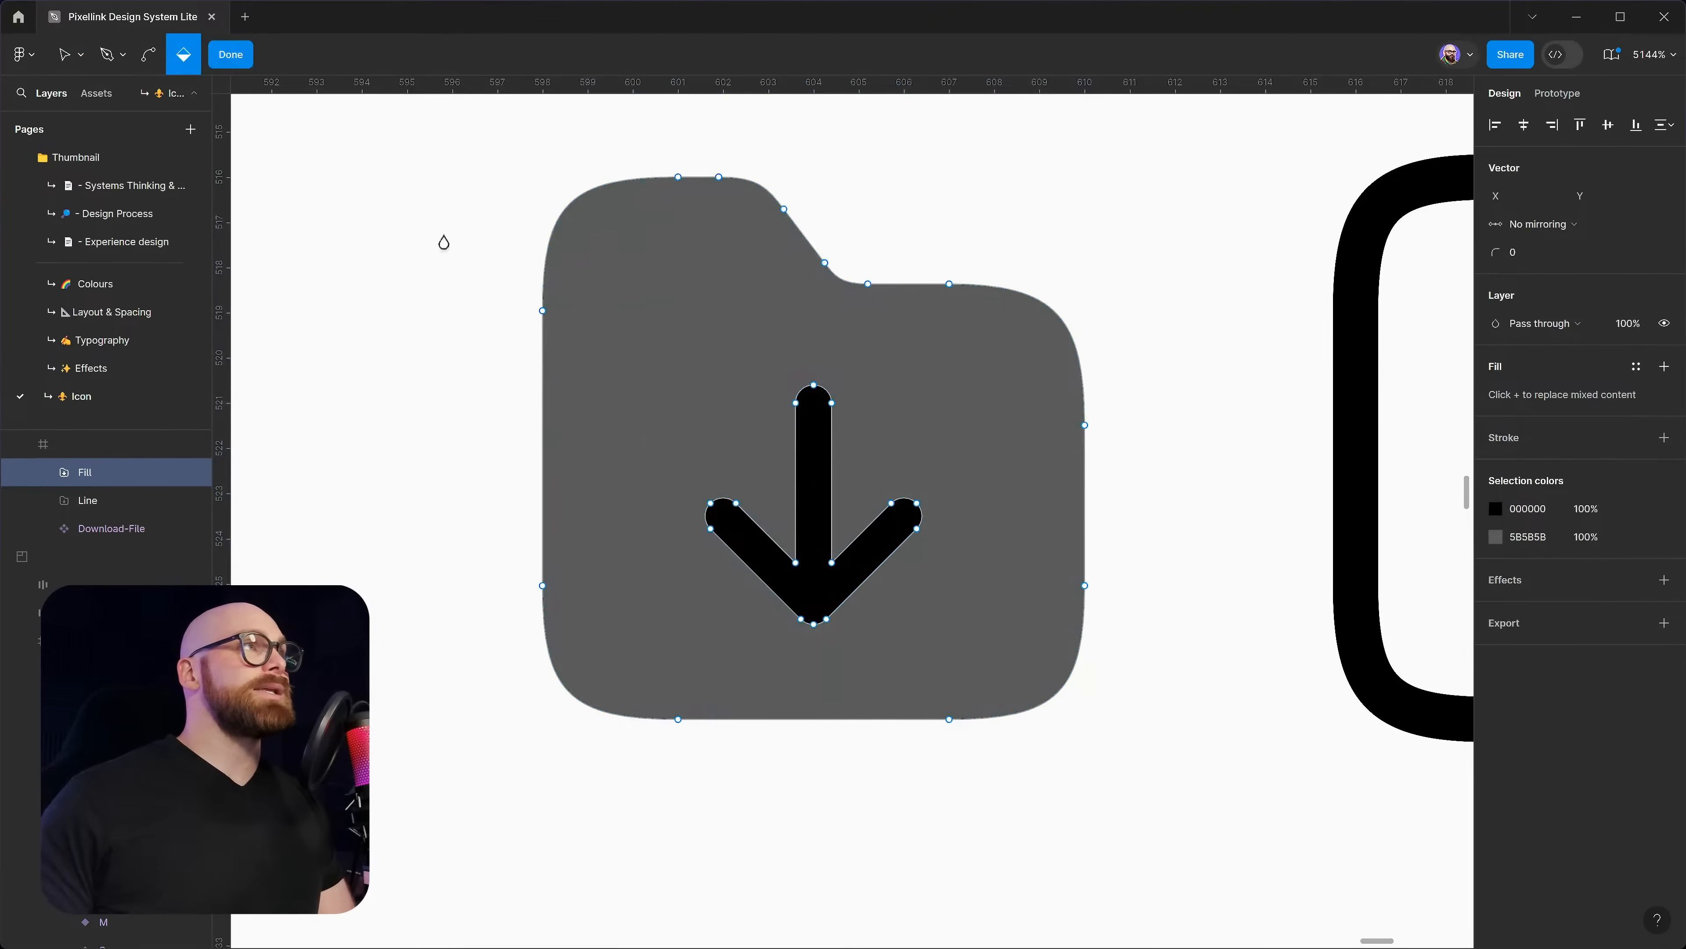
click(915, 533)
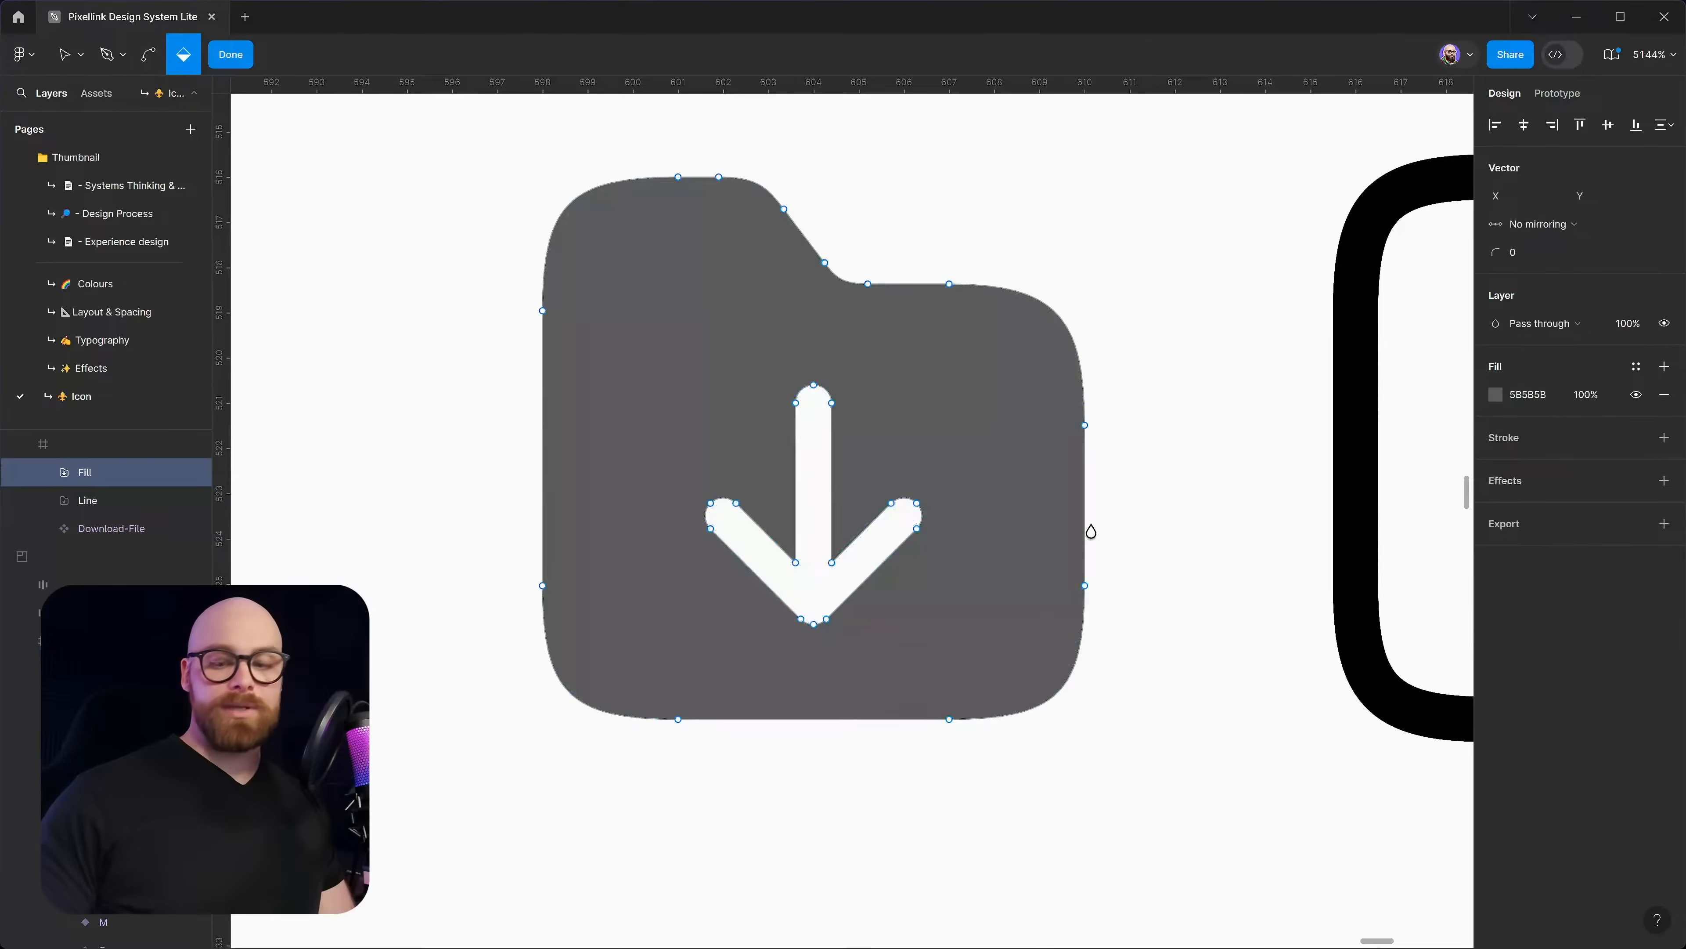
key(Escape)
key(Escape)
Align the line folder over the Fill vector at X 598, Y 516 and bring it forward above the Fill layer
scroll(1169, 399, down, 5)
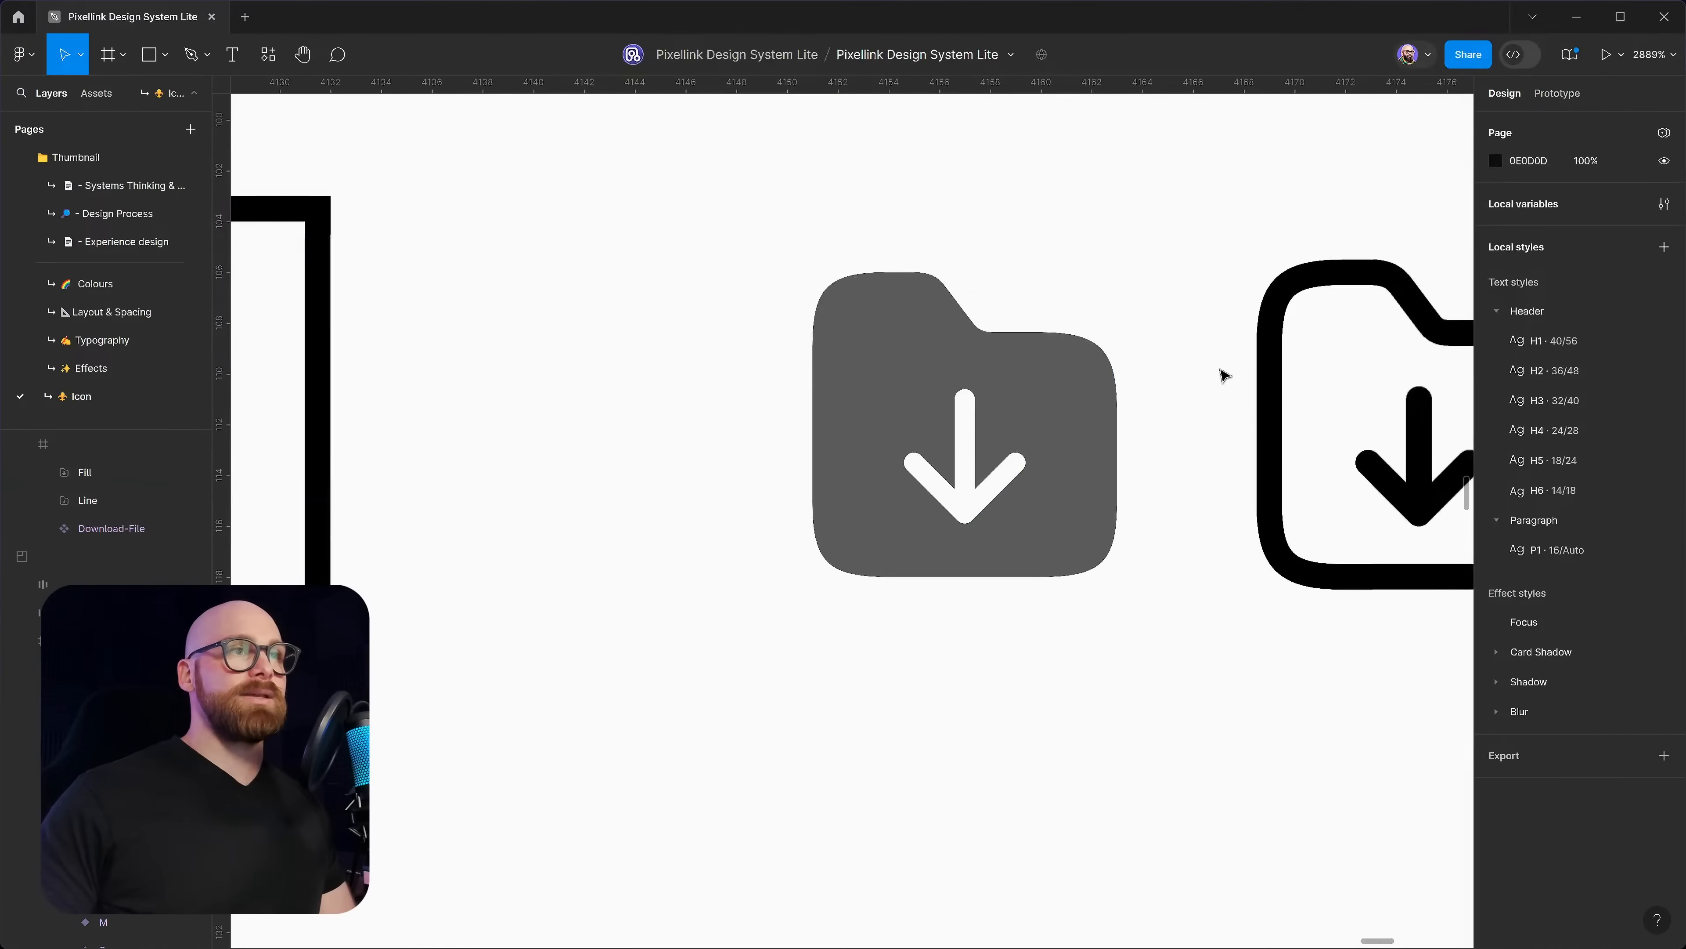
scroll(1188, 433, down, 6)
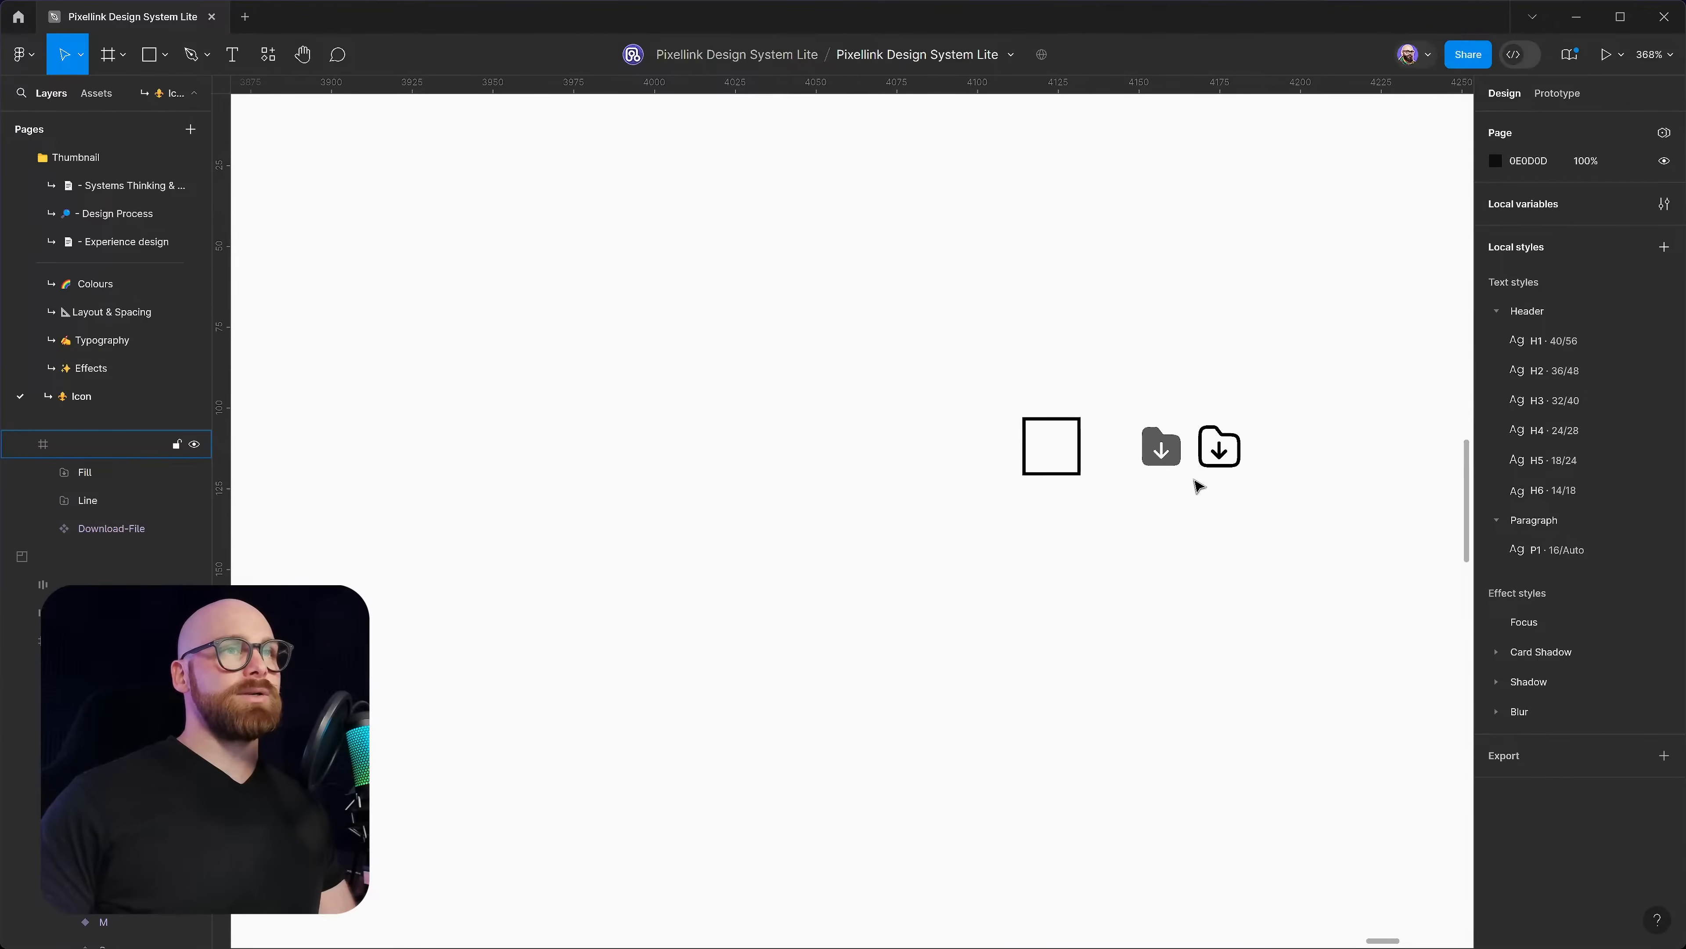
scroll(1063, 542, right, 1)
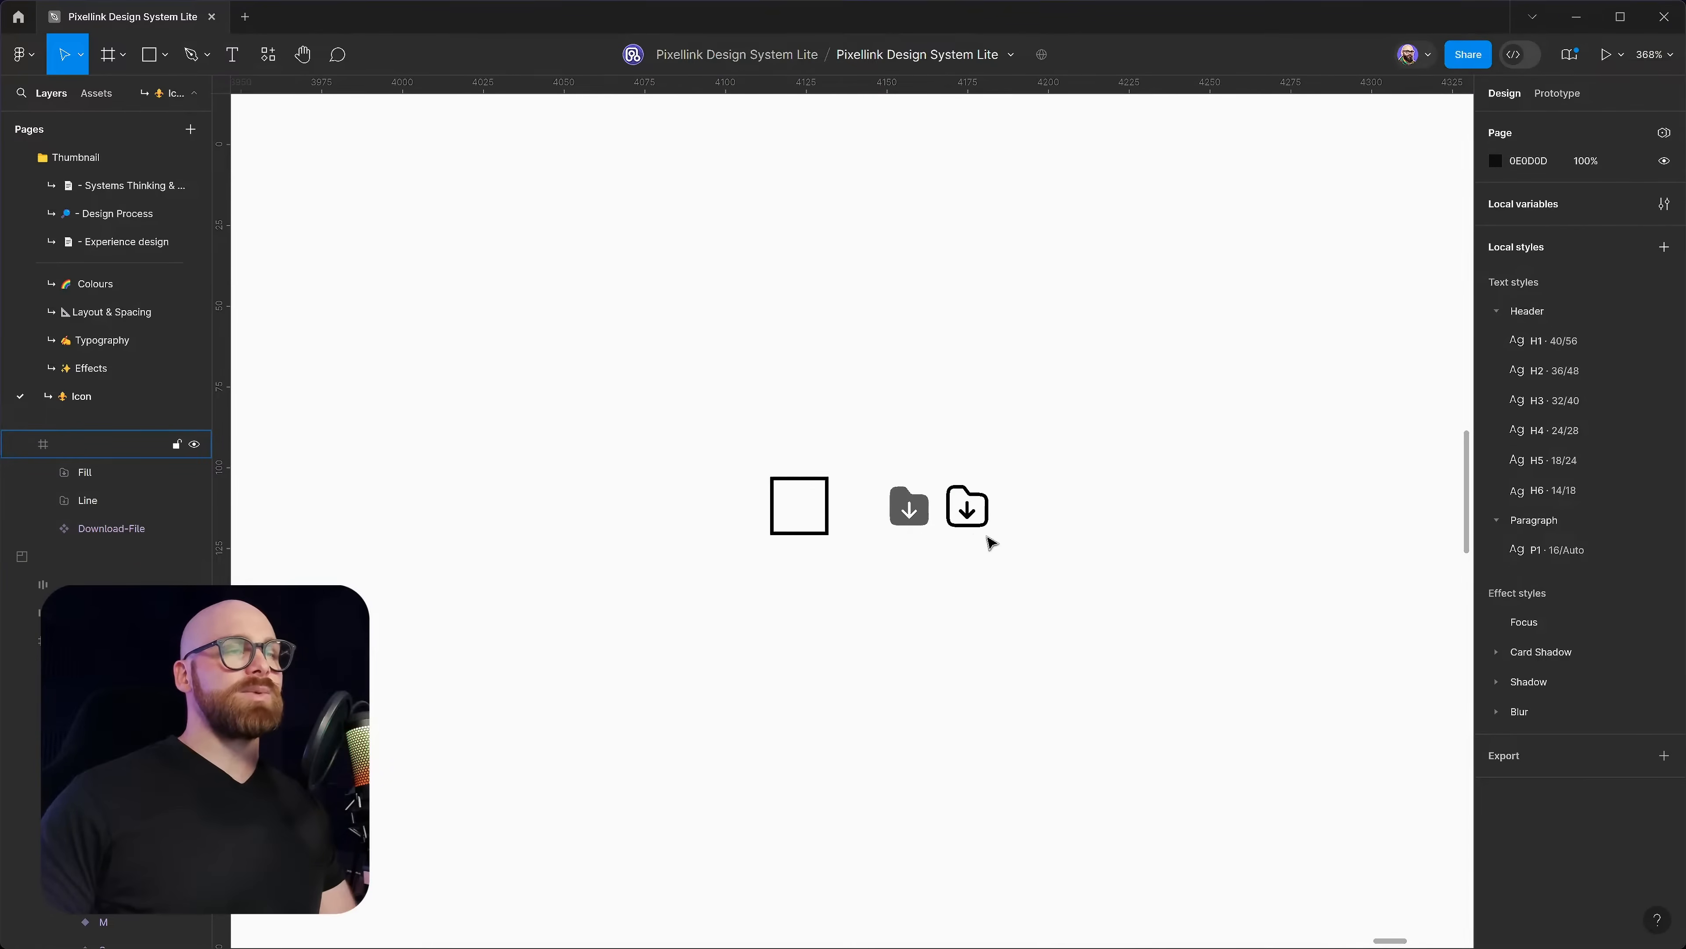
scroll(993, 525, up, 5)
click(994, 517)
drag(994, 517, 875, 521)
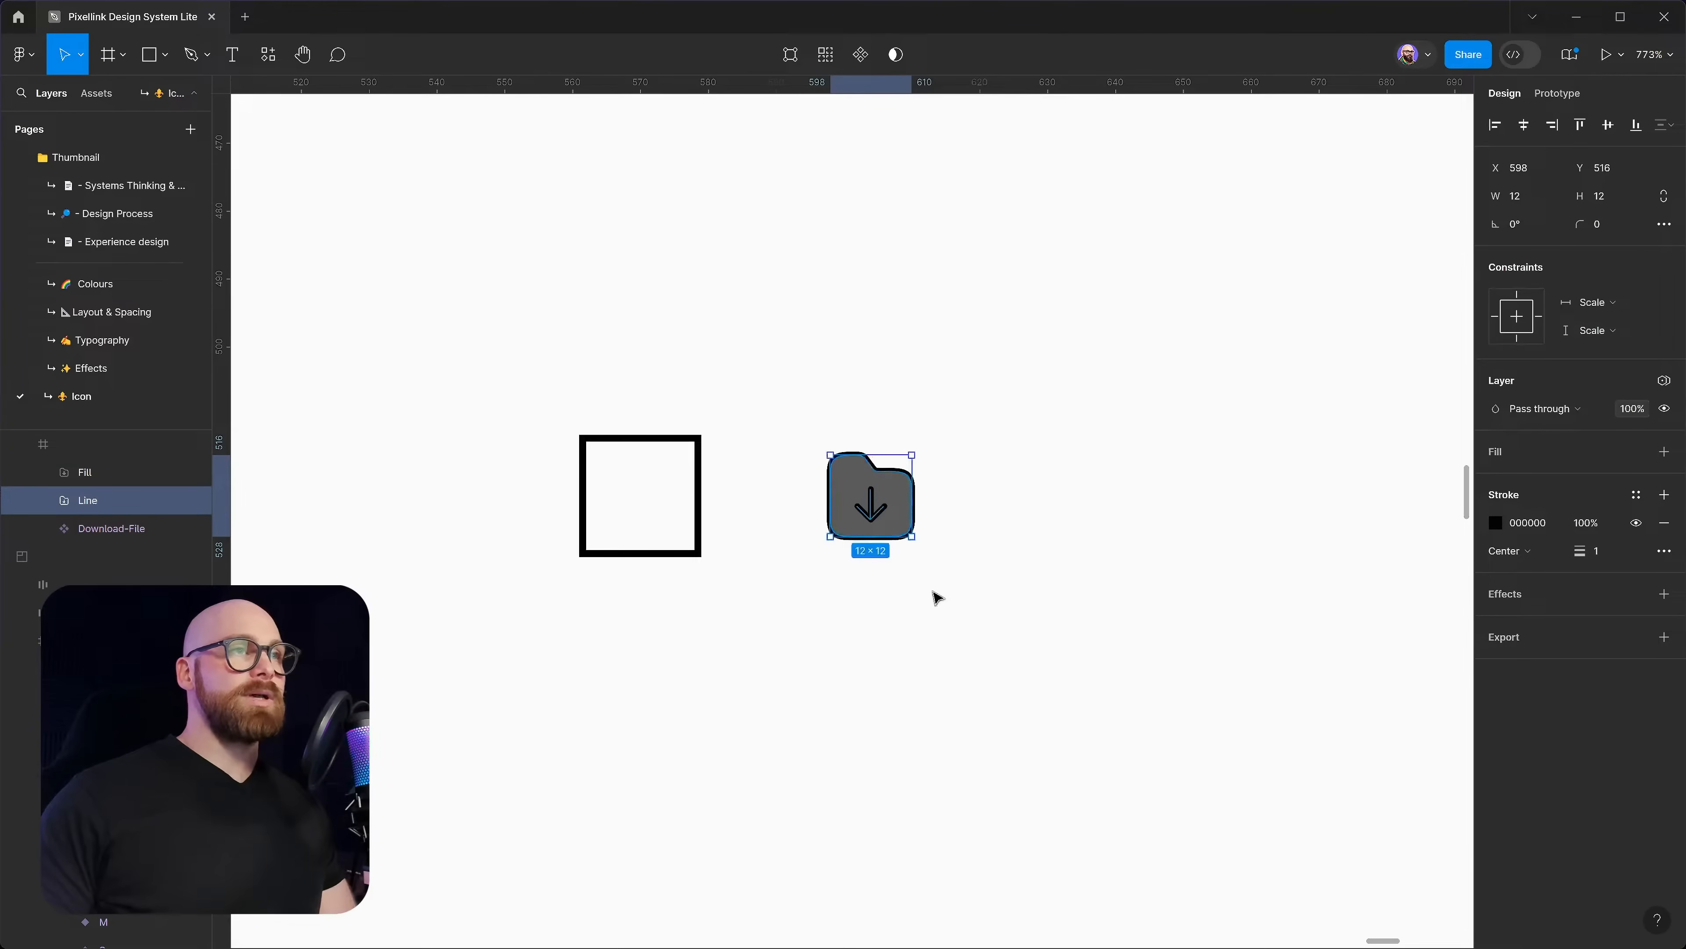
key(ctrl+])
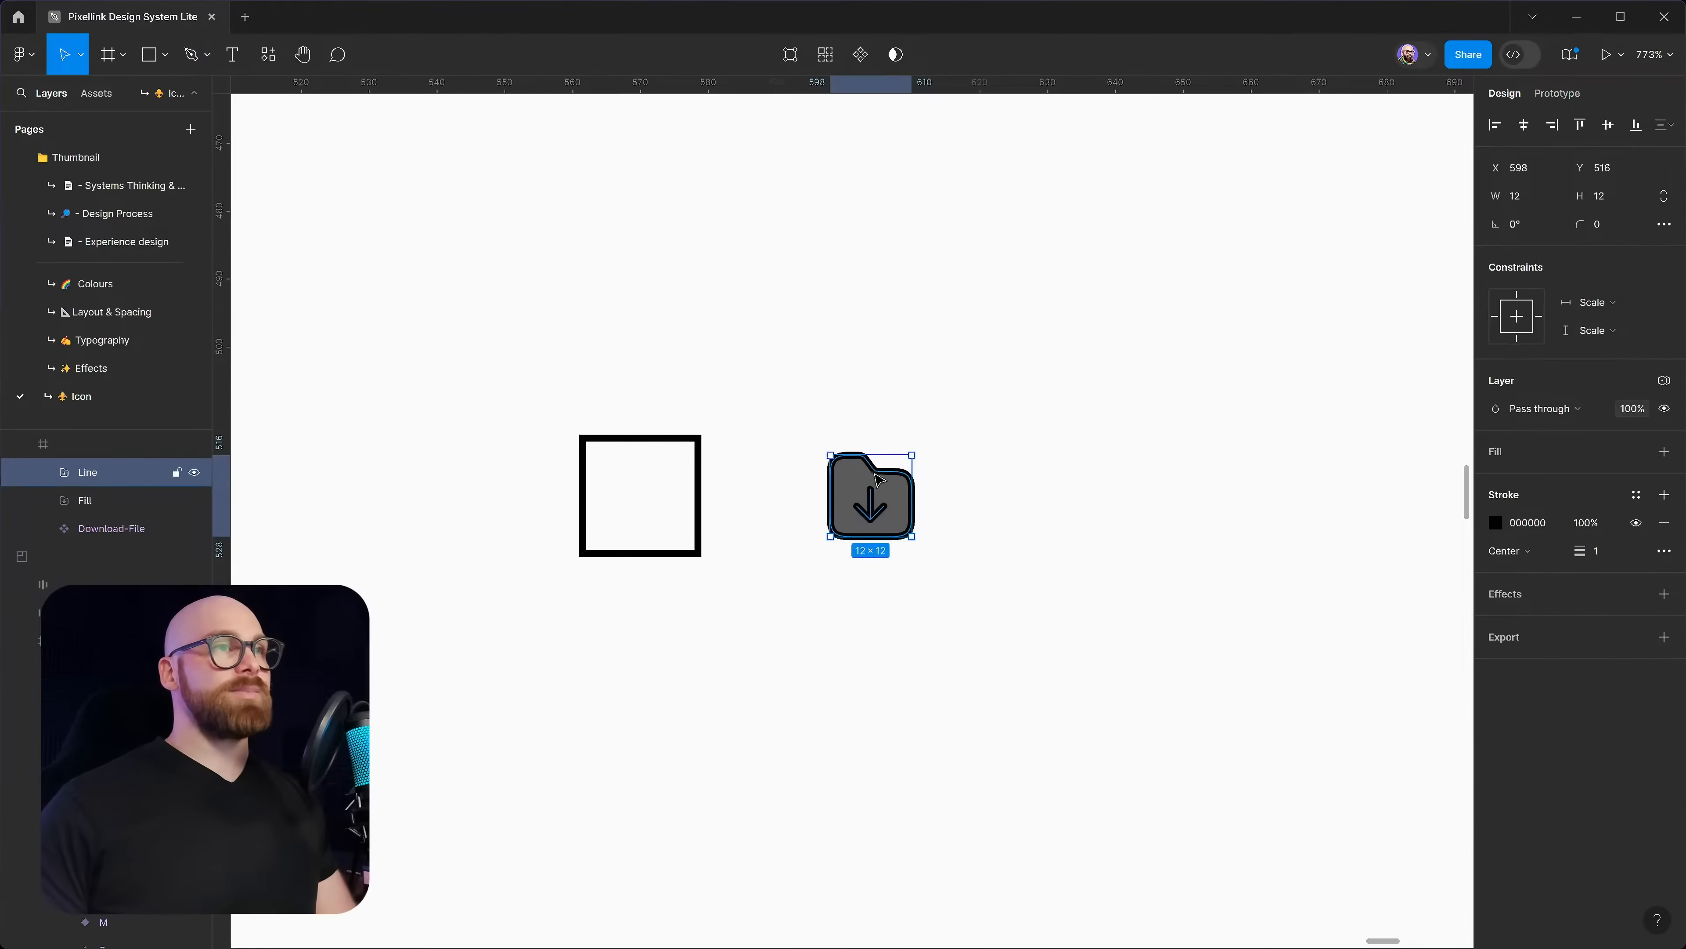
Set the Fill layer's colour to white, FFFFFF
scroll(869, 519, up, 5)
scroll(916, 559, up, 4)
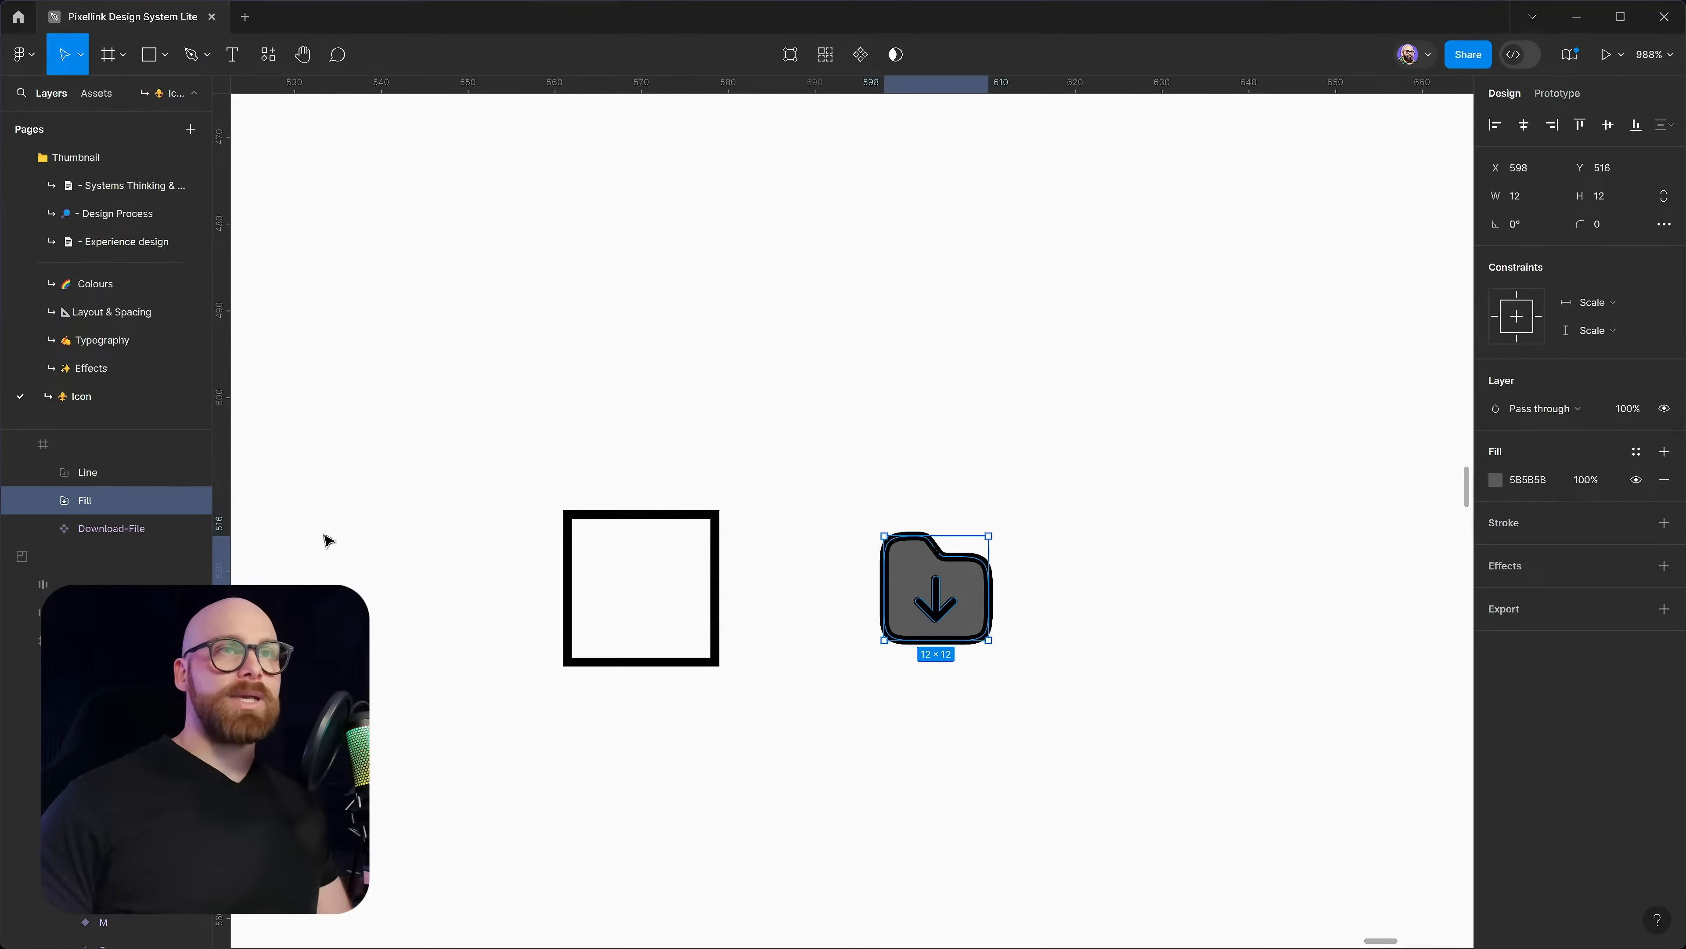
click(1497, 480)
drag(1418, 557, 1192, 405)
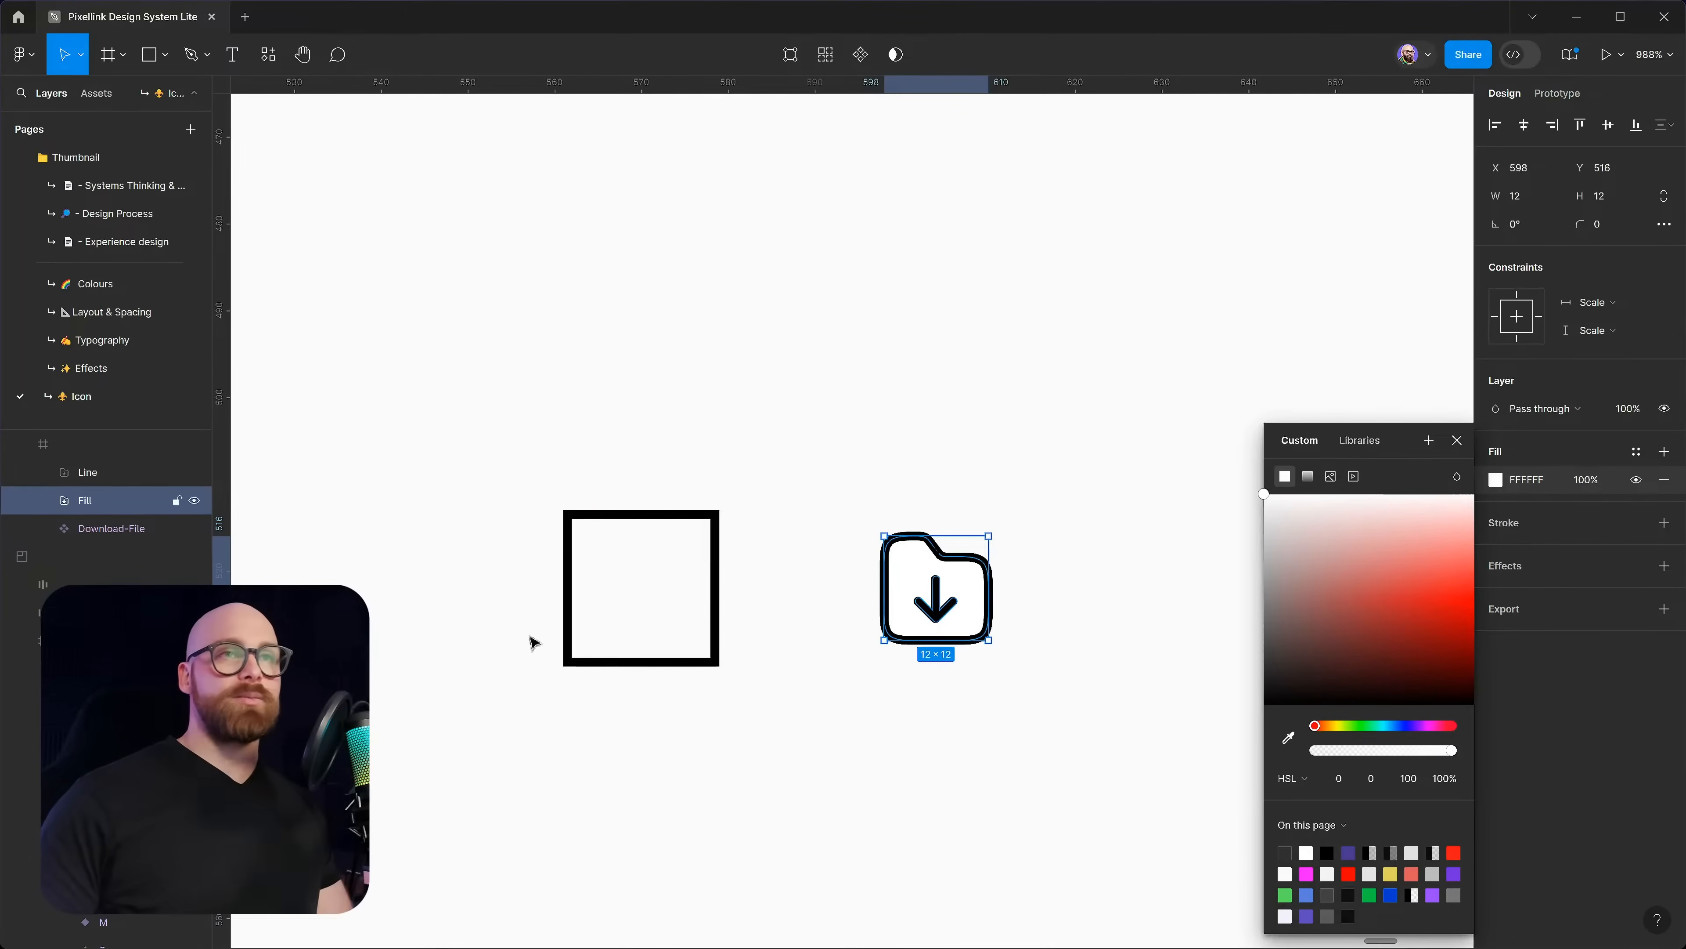
Move the Line and Fill vectors into the 16 × 16 Download-File component at X 2, Y 2
click(87, 472)
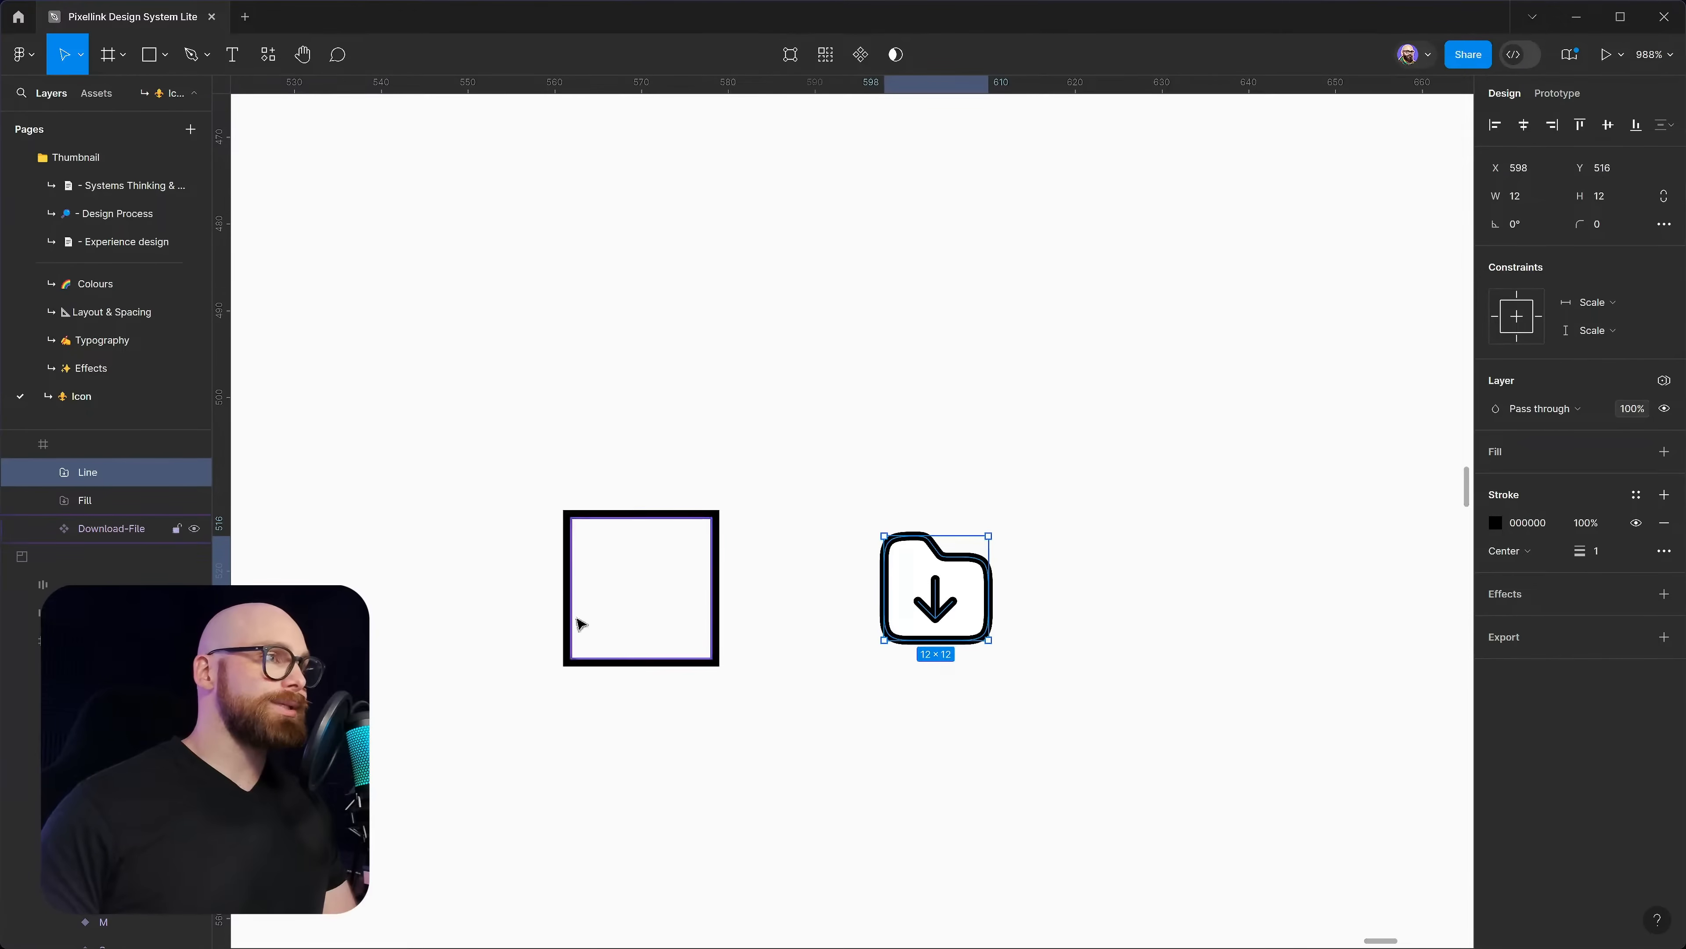
click(575, 625)
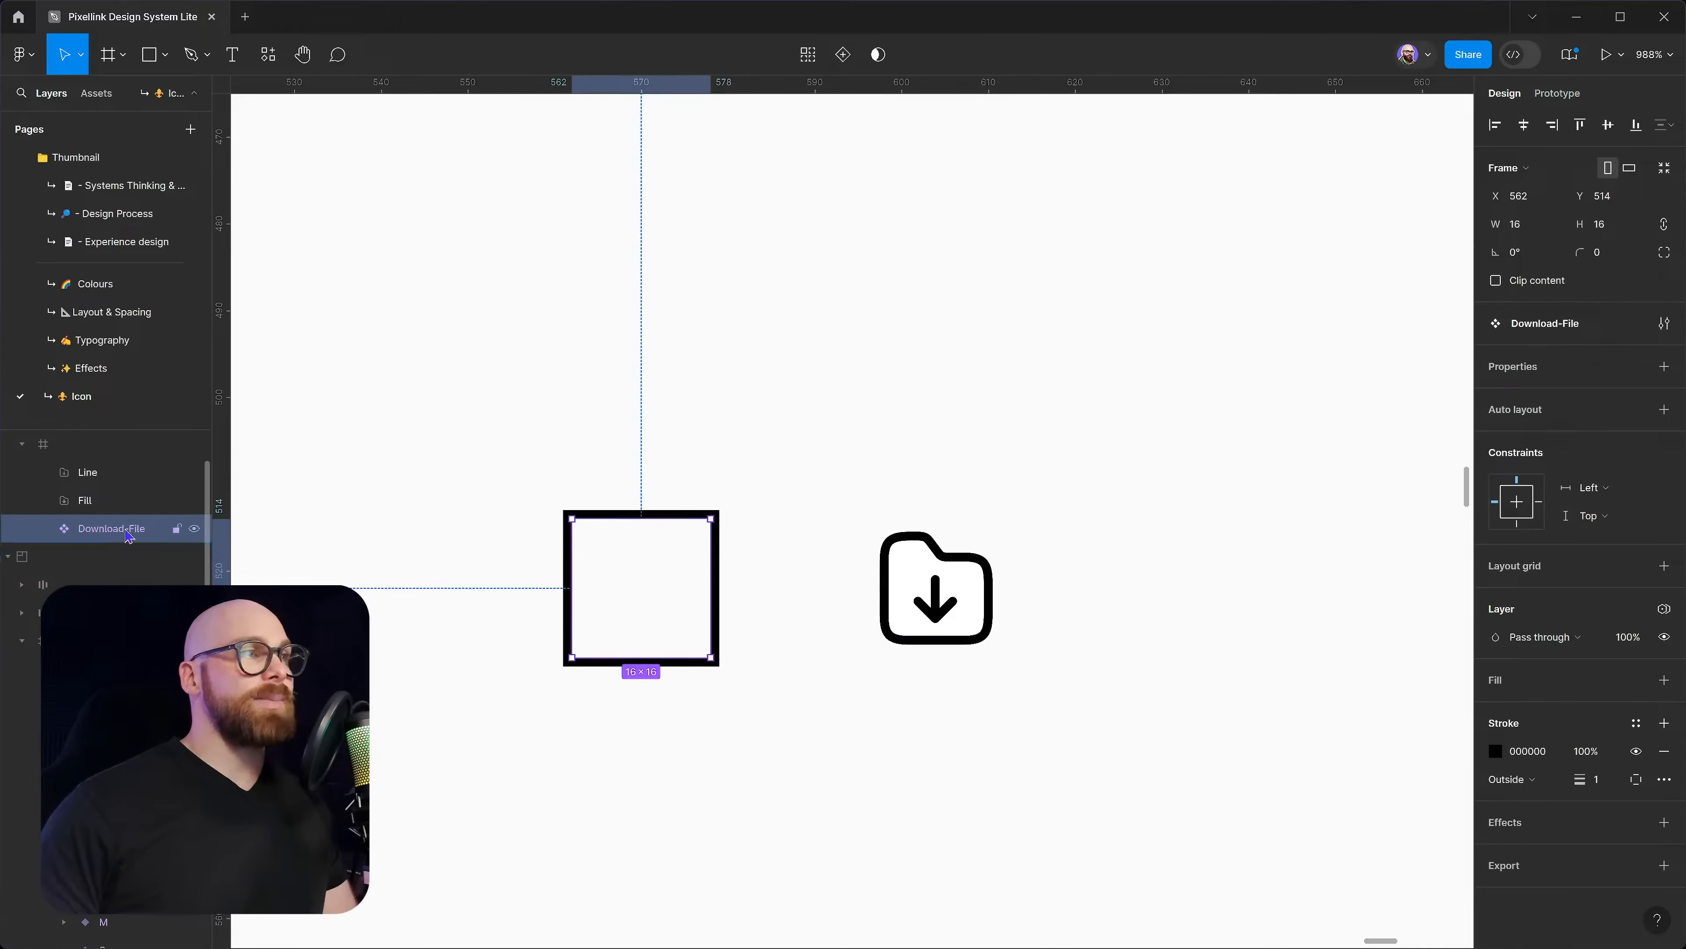
double_click(83, 536)
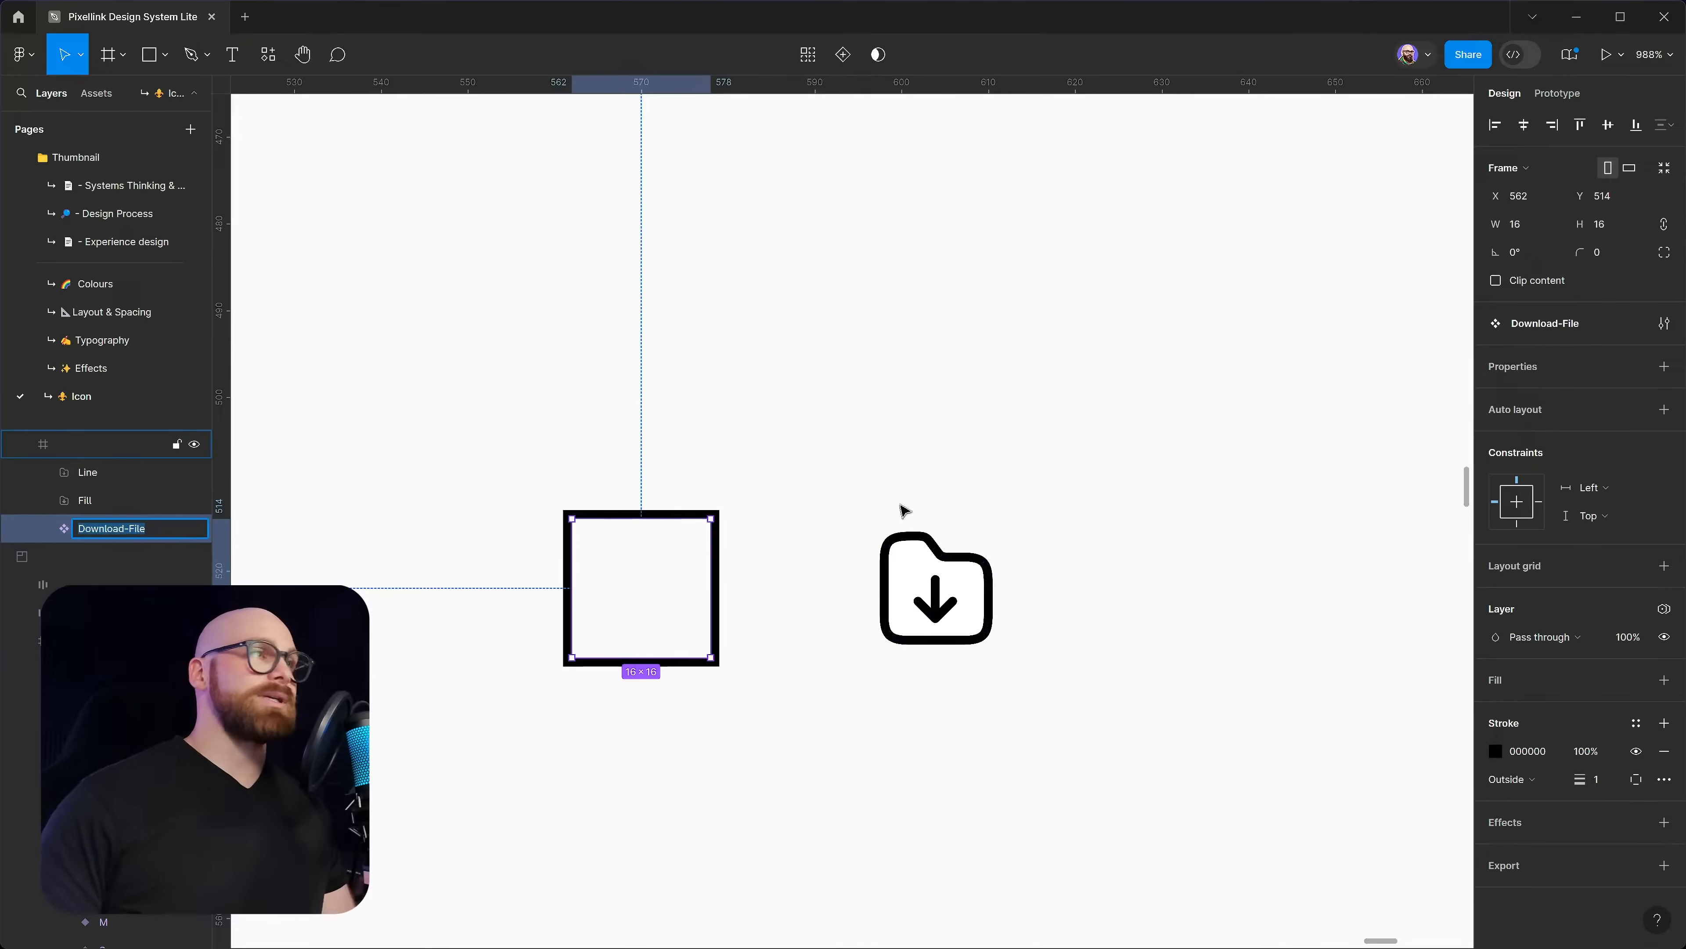
drag(831, 489, 1090, 700)
drag(950, 593, 658, 593)
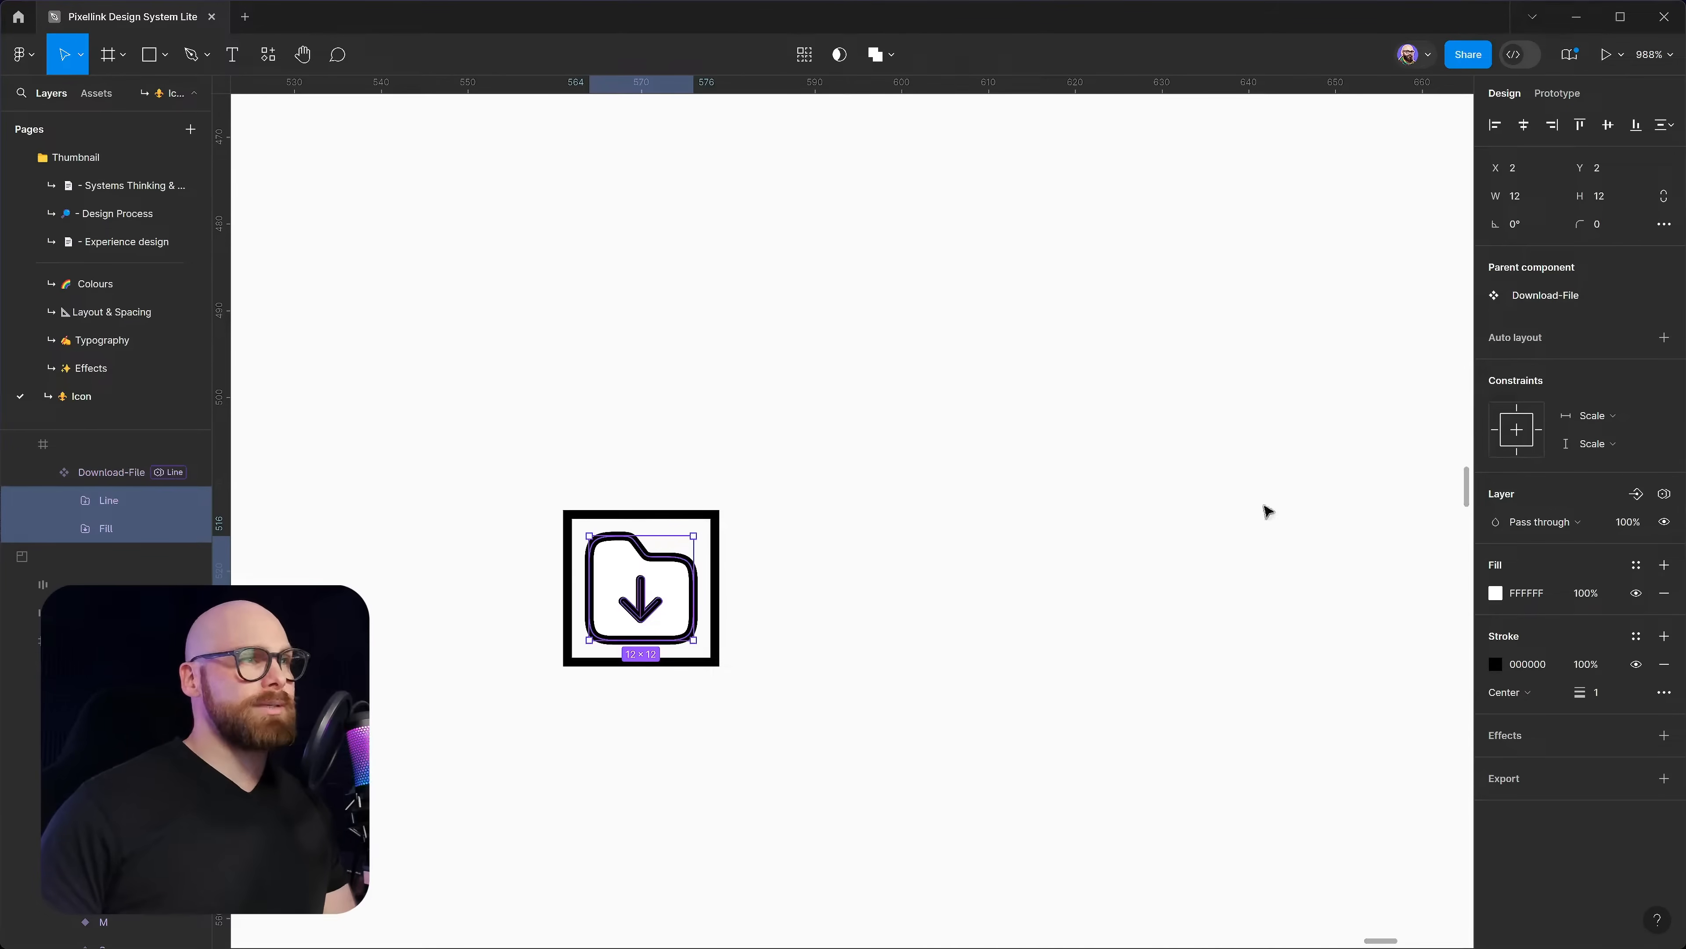
Check the two vectors' Scale constraints by enlarging the Download-File component to 52 × 52, and undo the resize
click(1585, 444)
click(1590, 443)
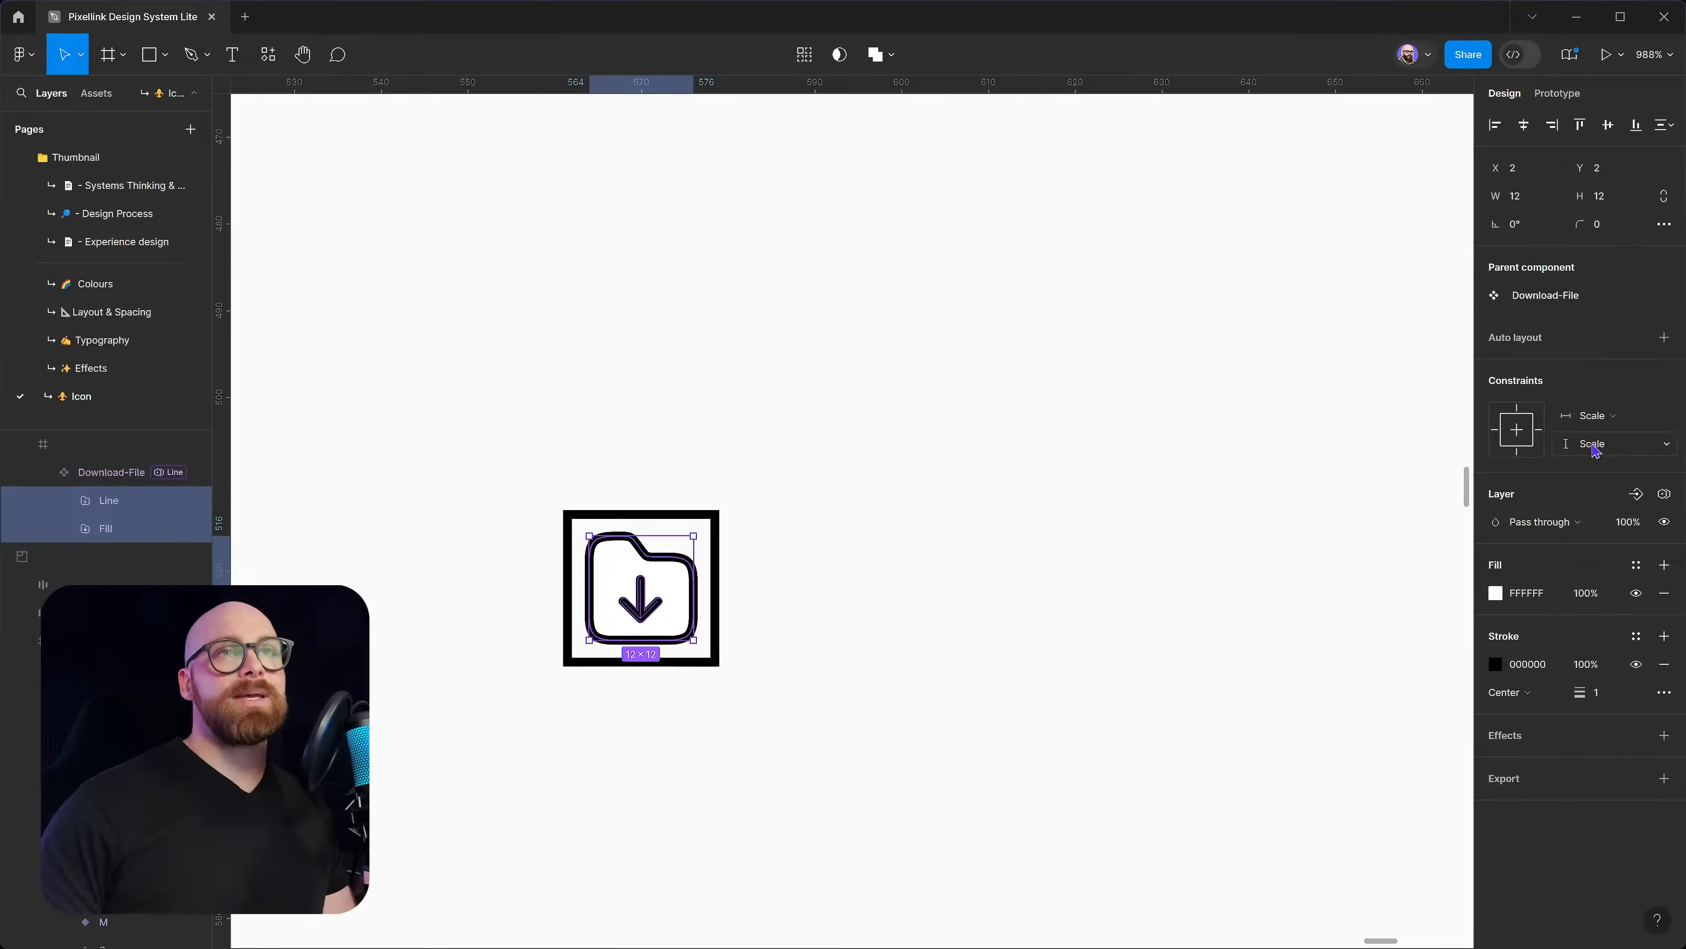
click(1593, 446)
click(1593, 444)
click(1204, 580)
click(688, 519)
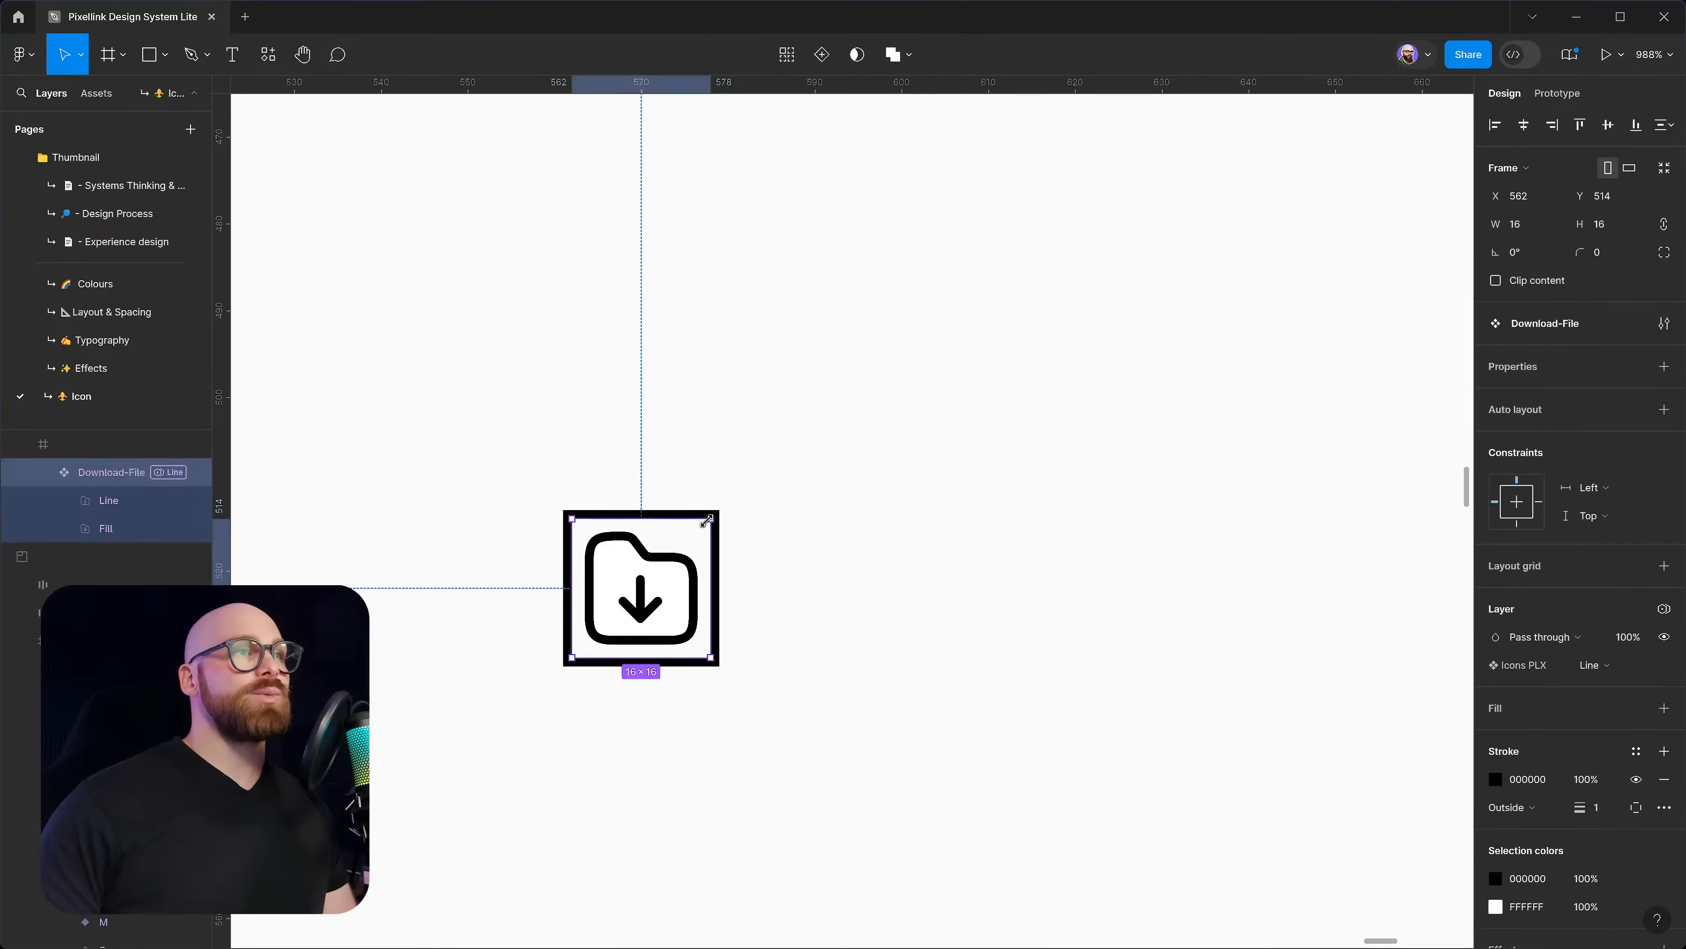
drag(717, 512, 1026, 203)
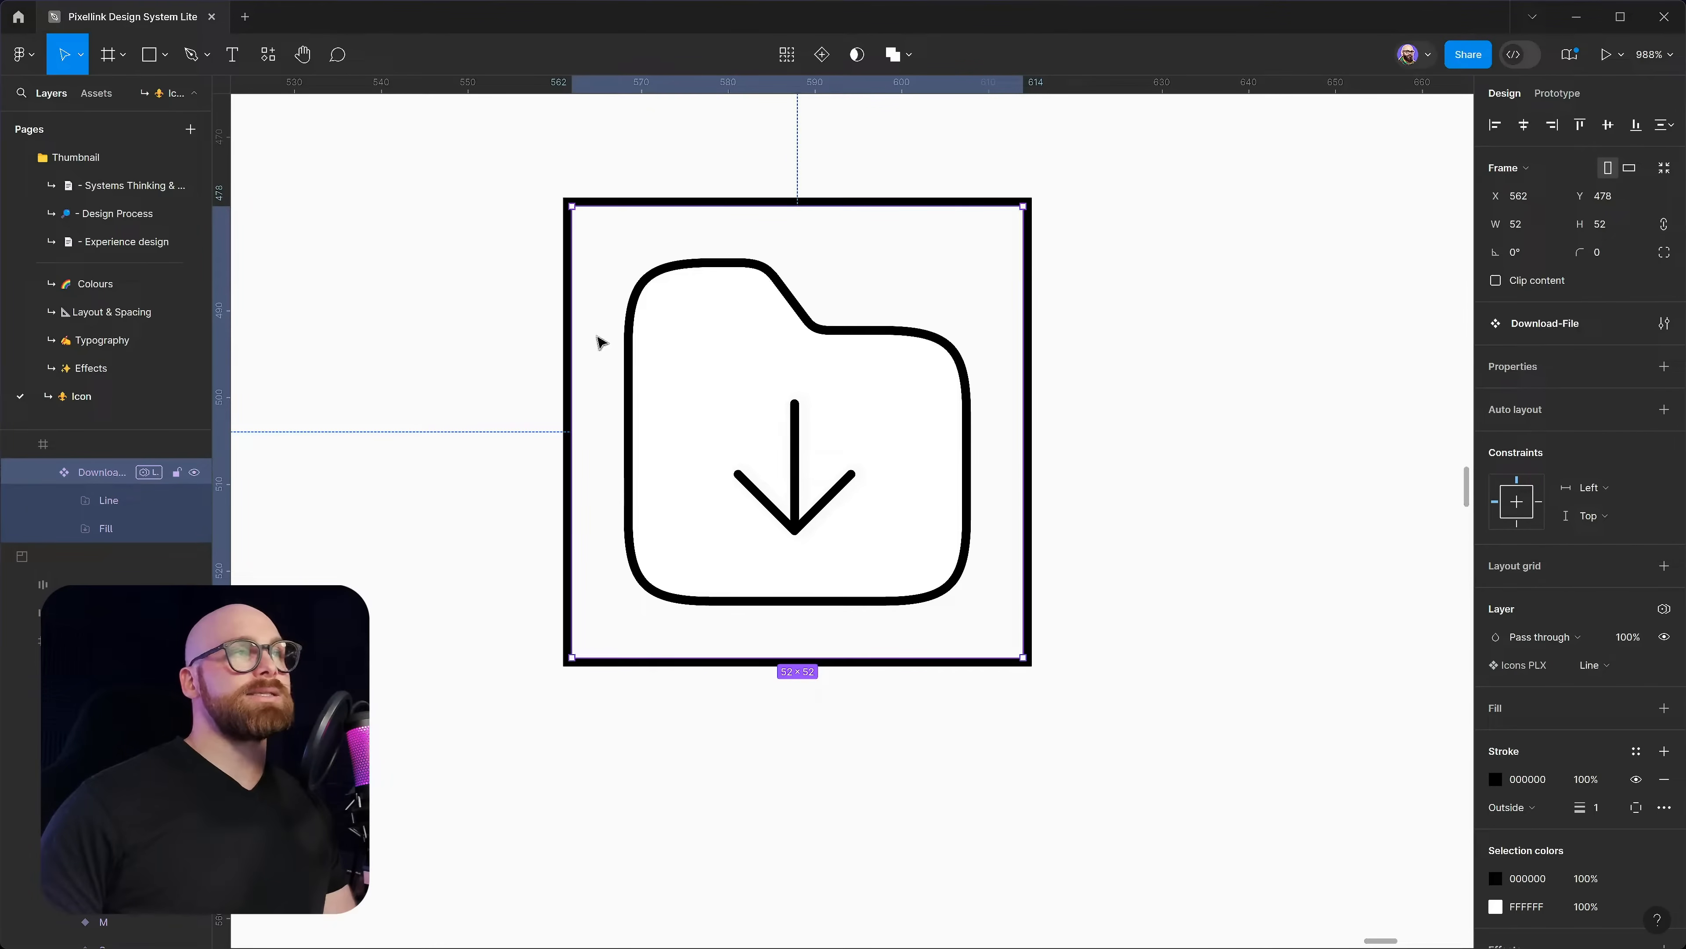
key(ctrl+z)
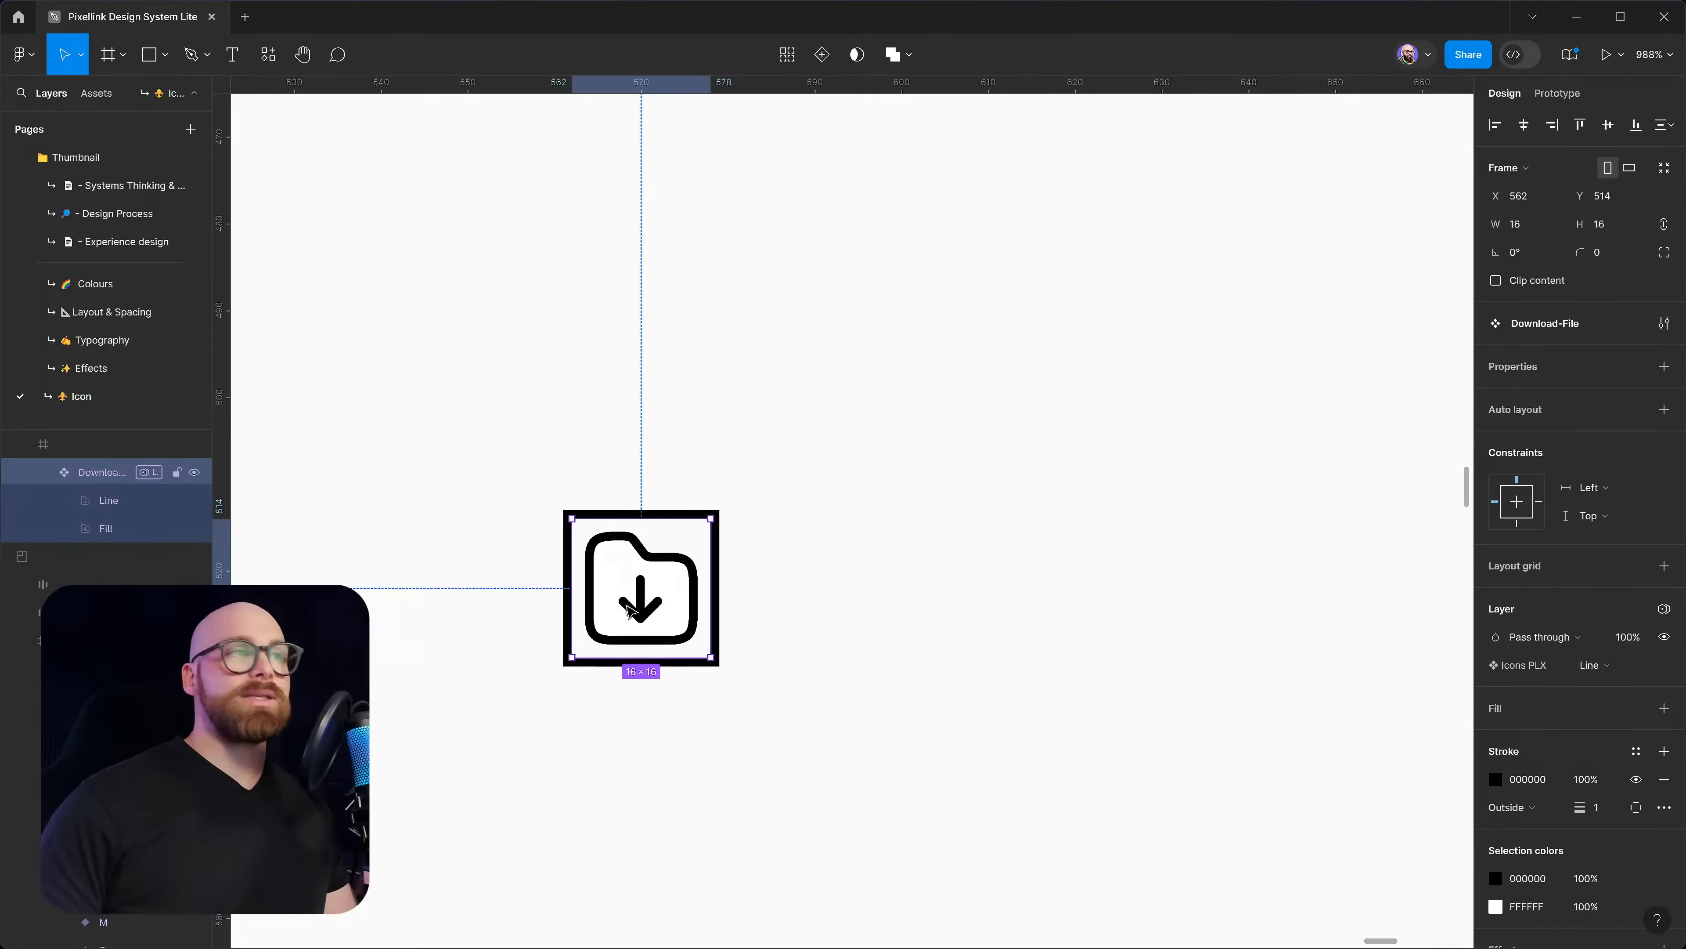
Set the Line and Fill layers' constraints to Left and right horizontally and Top and bottom vertically
click(108, 505)
shift+click(106, 529)
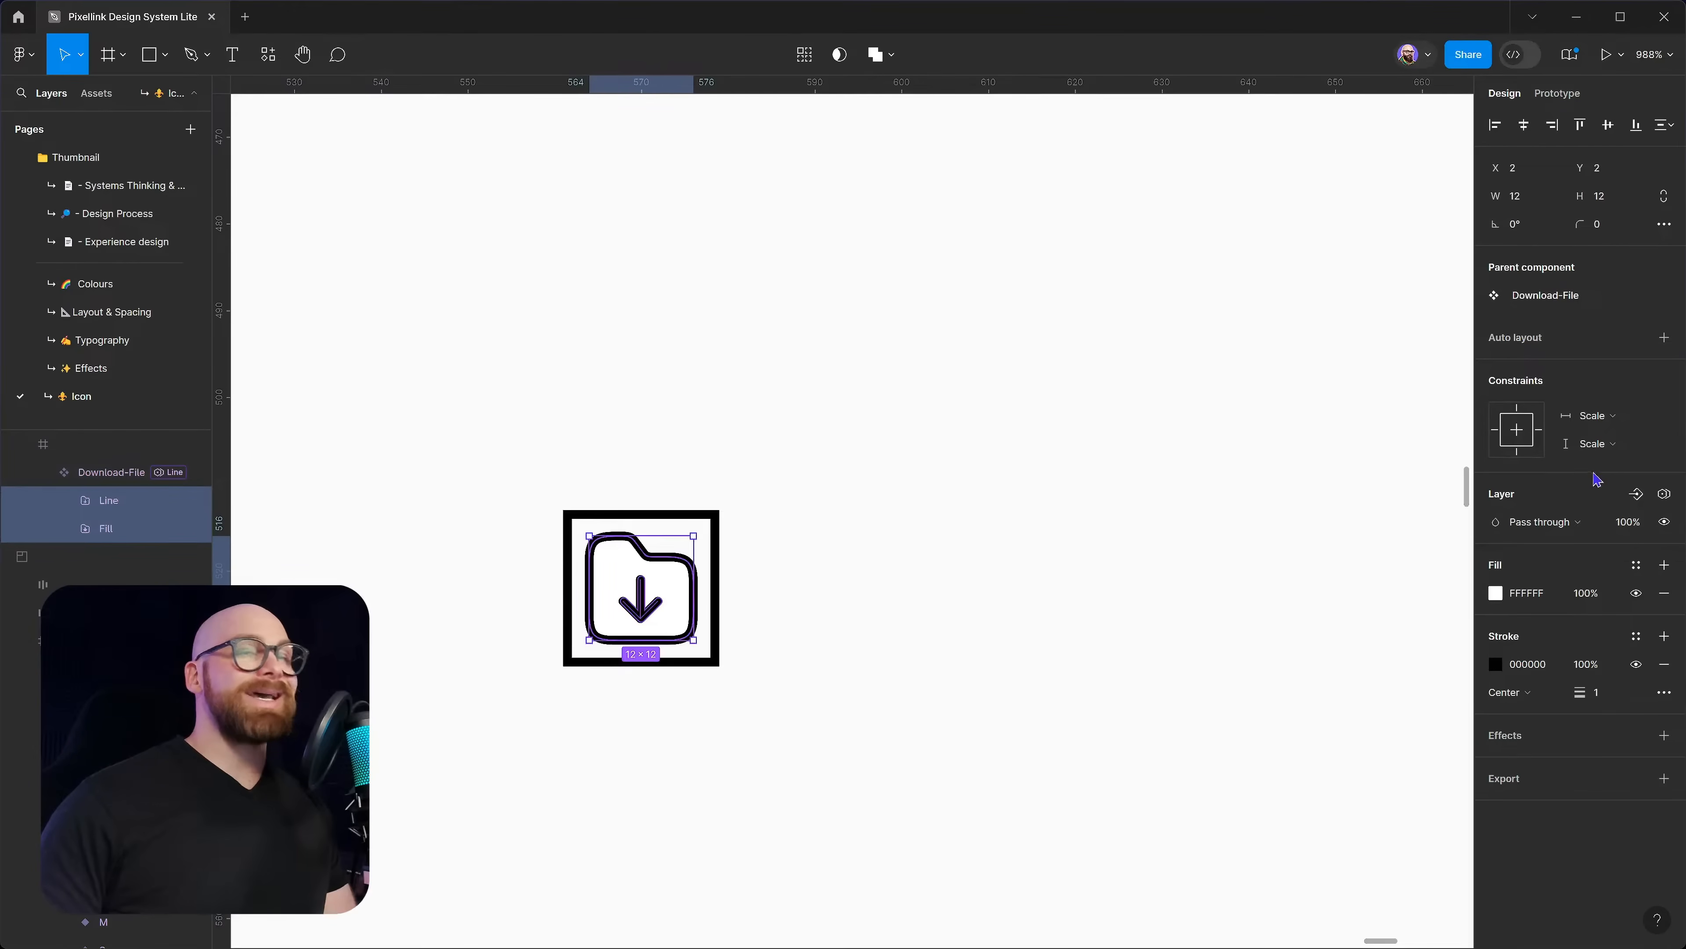
click(1610, 417)
click(1613, 374)
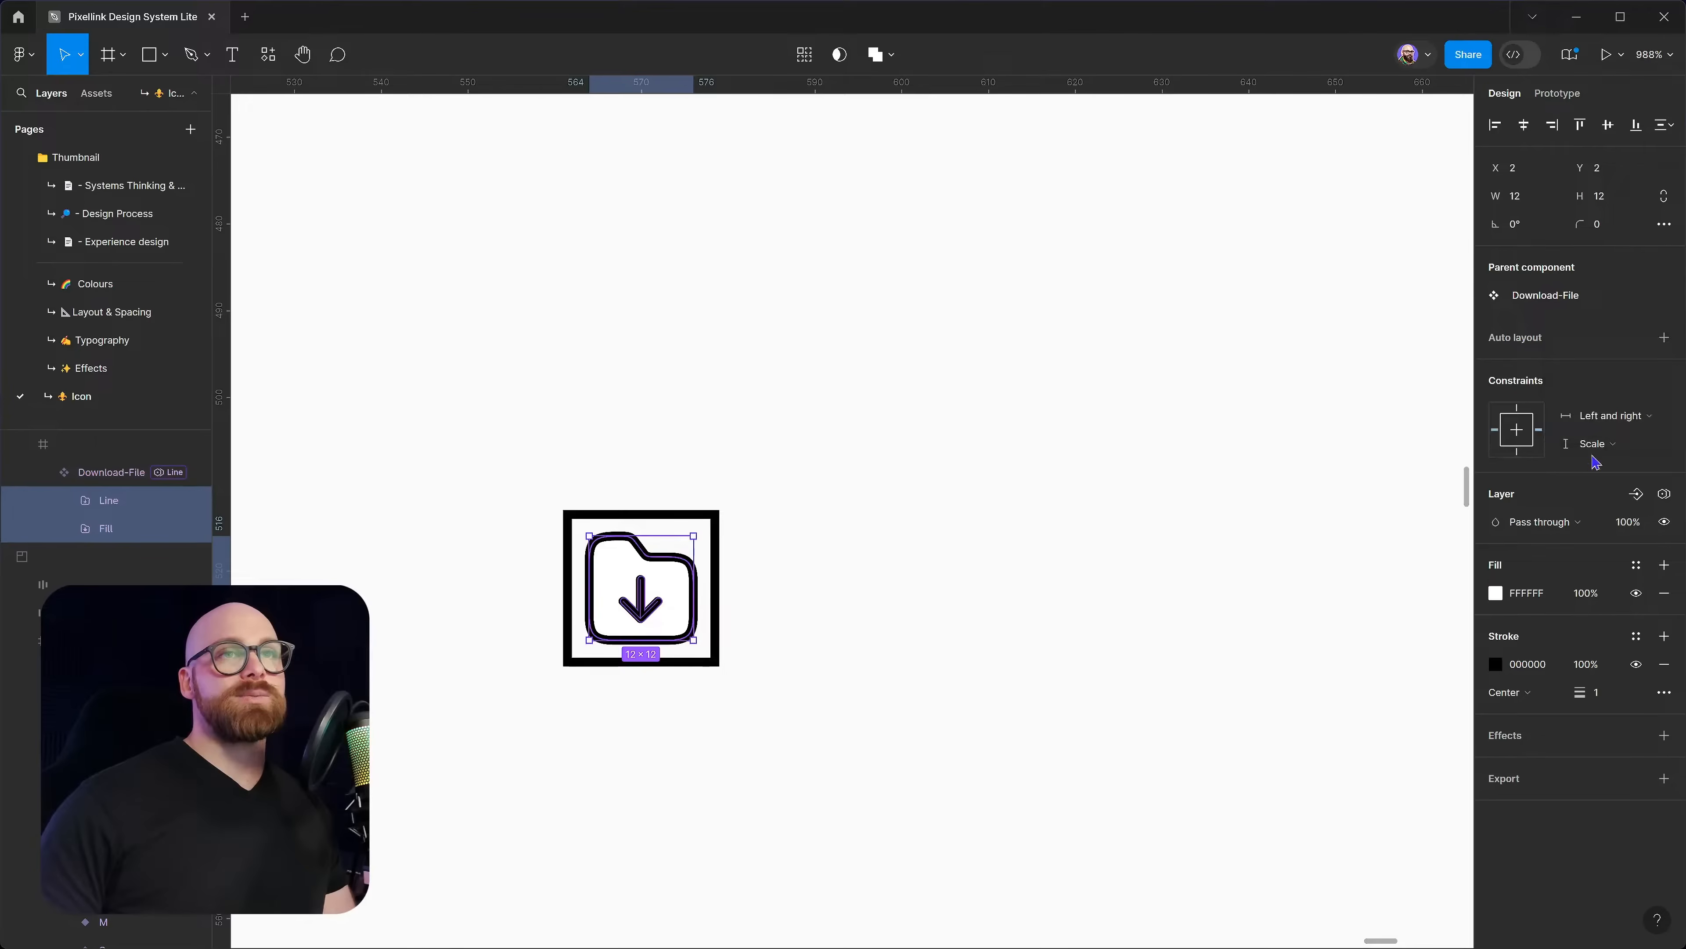
click(1600, 443)
click(1619, 402)
click(820, 501)
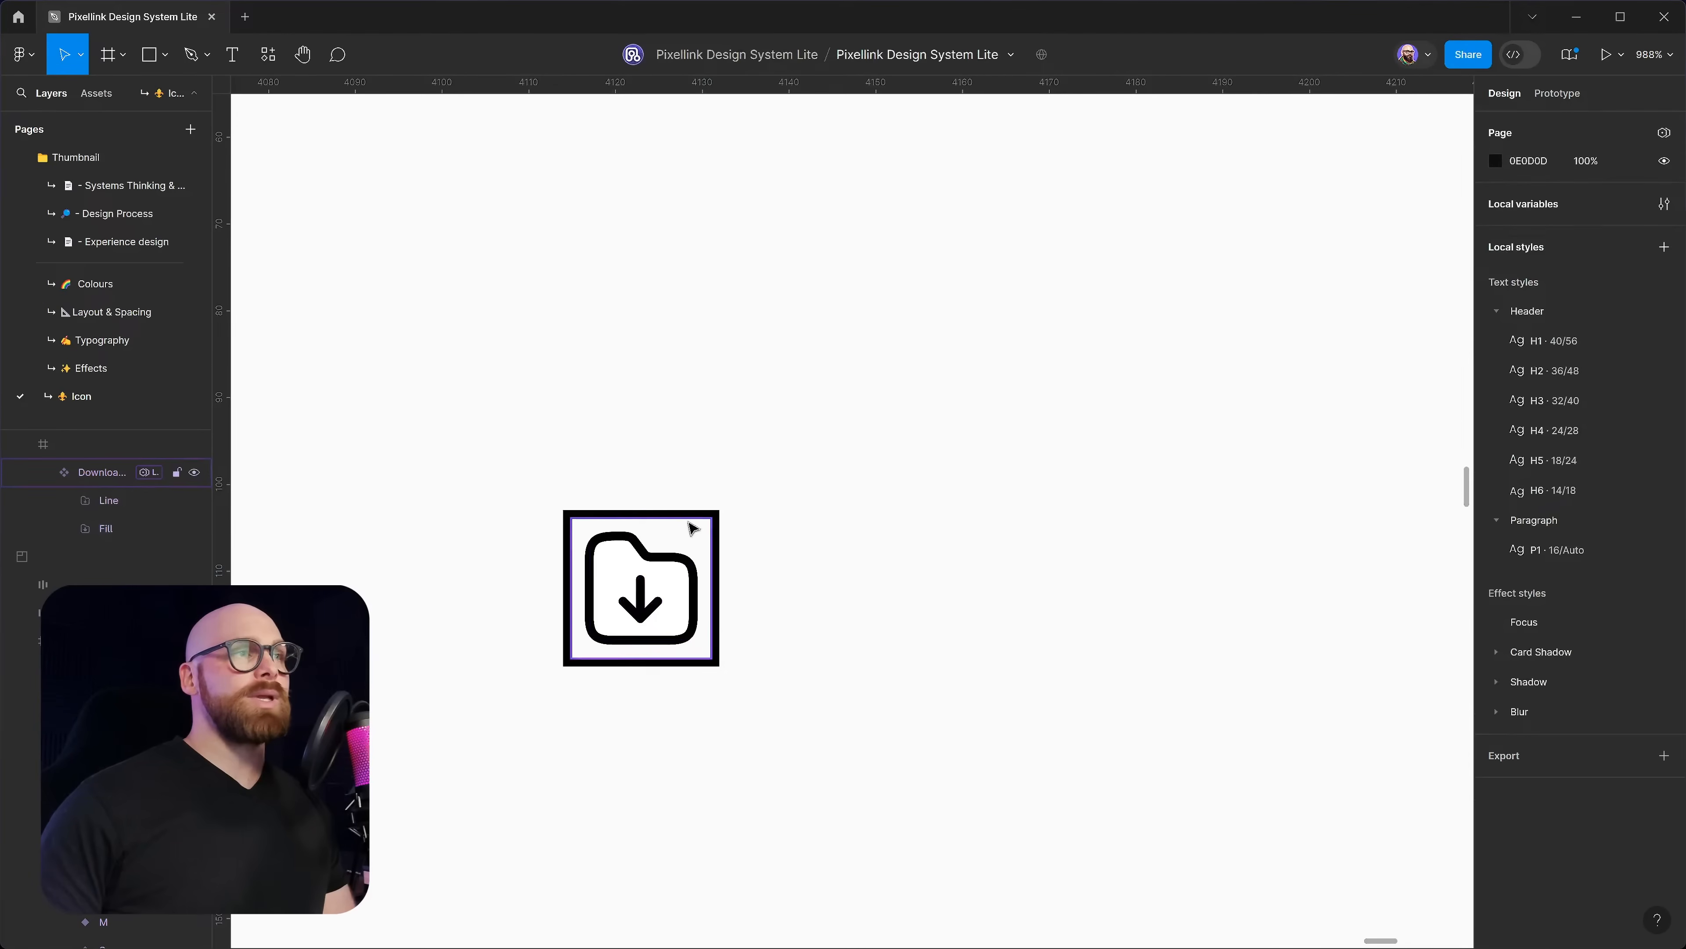
Test the stretching constraints by enlarging the Download-File component to 57 × 57, and undo the resize
click(713, 514)
drag(714, 515, 919, 365)
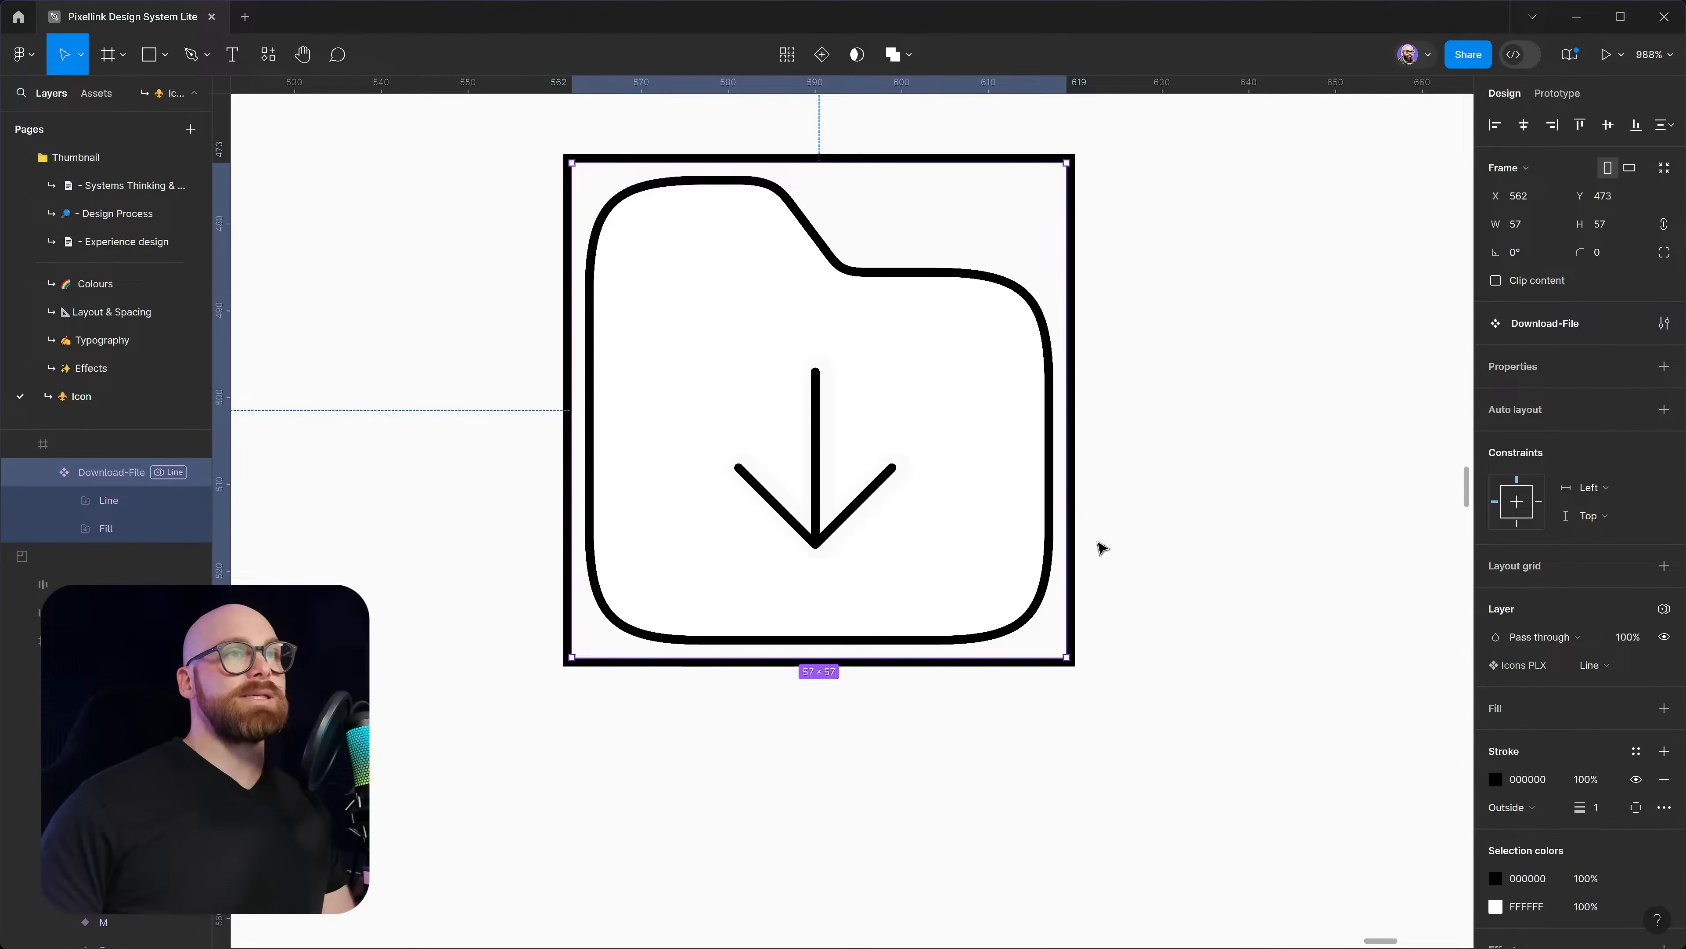
key(ctrl+z)
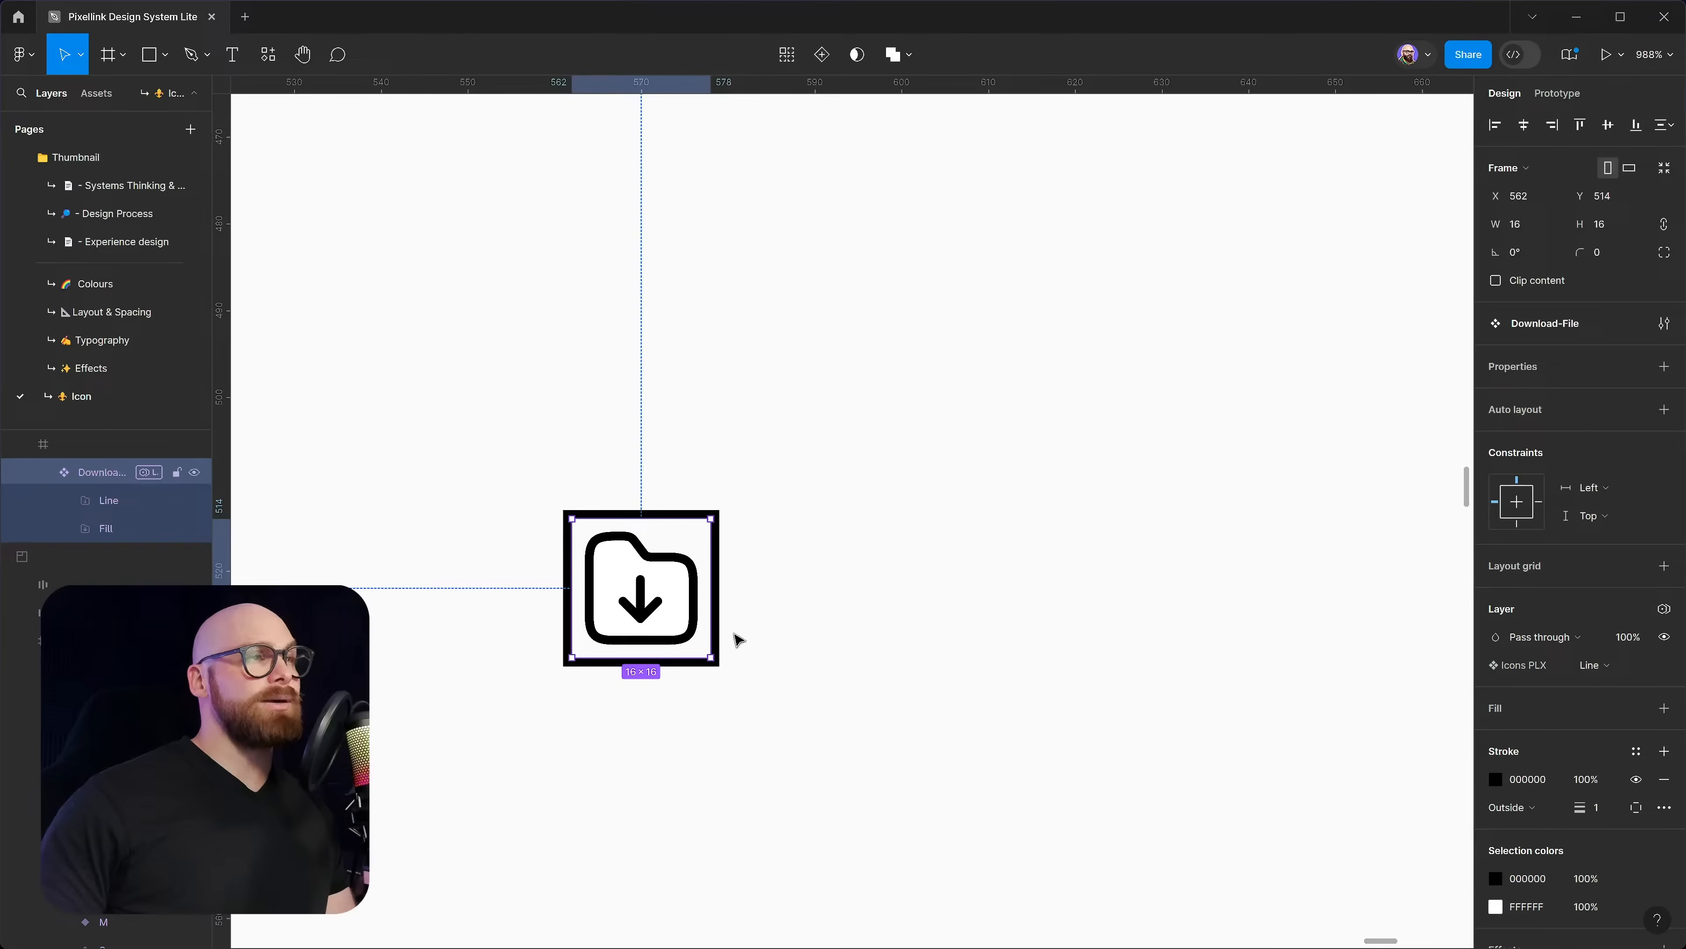
Set the Line and Fill layers' horizontal and vertical constraints back to Scale
scroll(734, 637, left, 3)
key(Return)
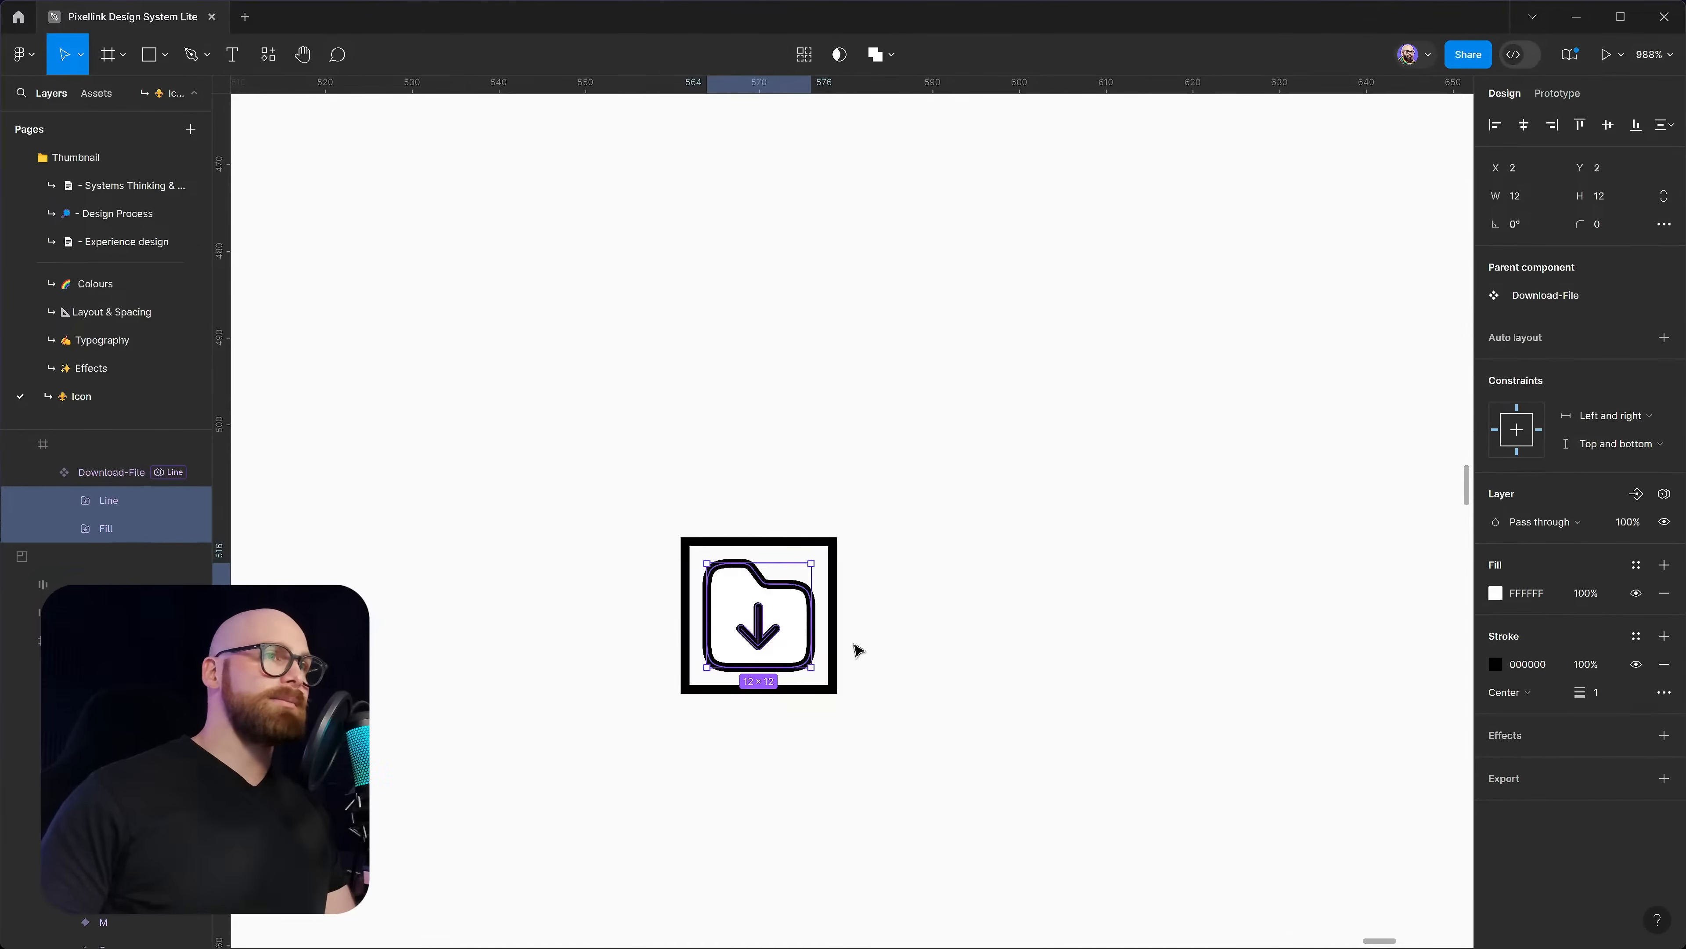
click(1611, 425)
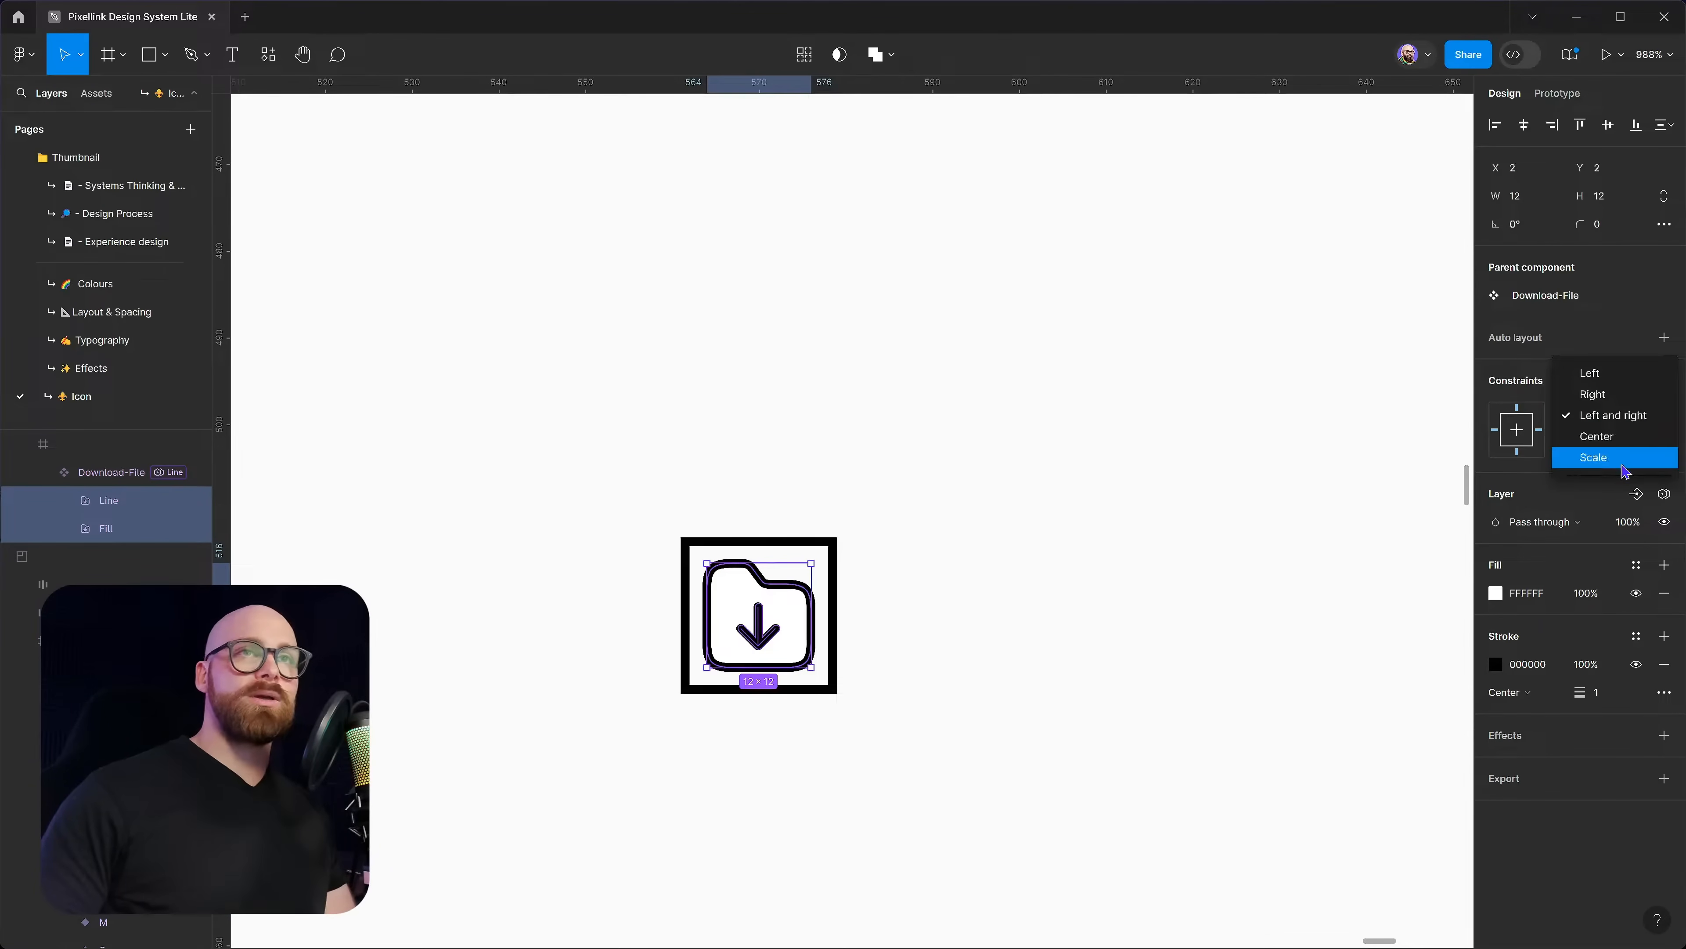
click(1625, 458)
click(1630, 444)
click(1625, 487)
click(896, 629)
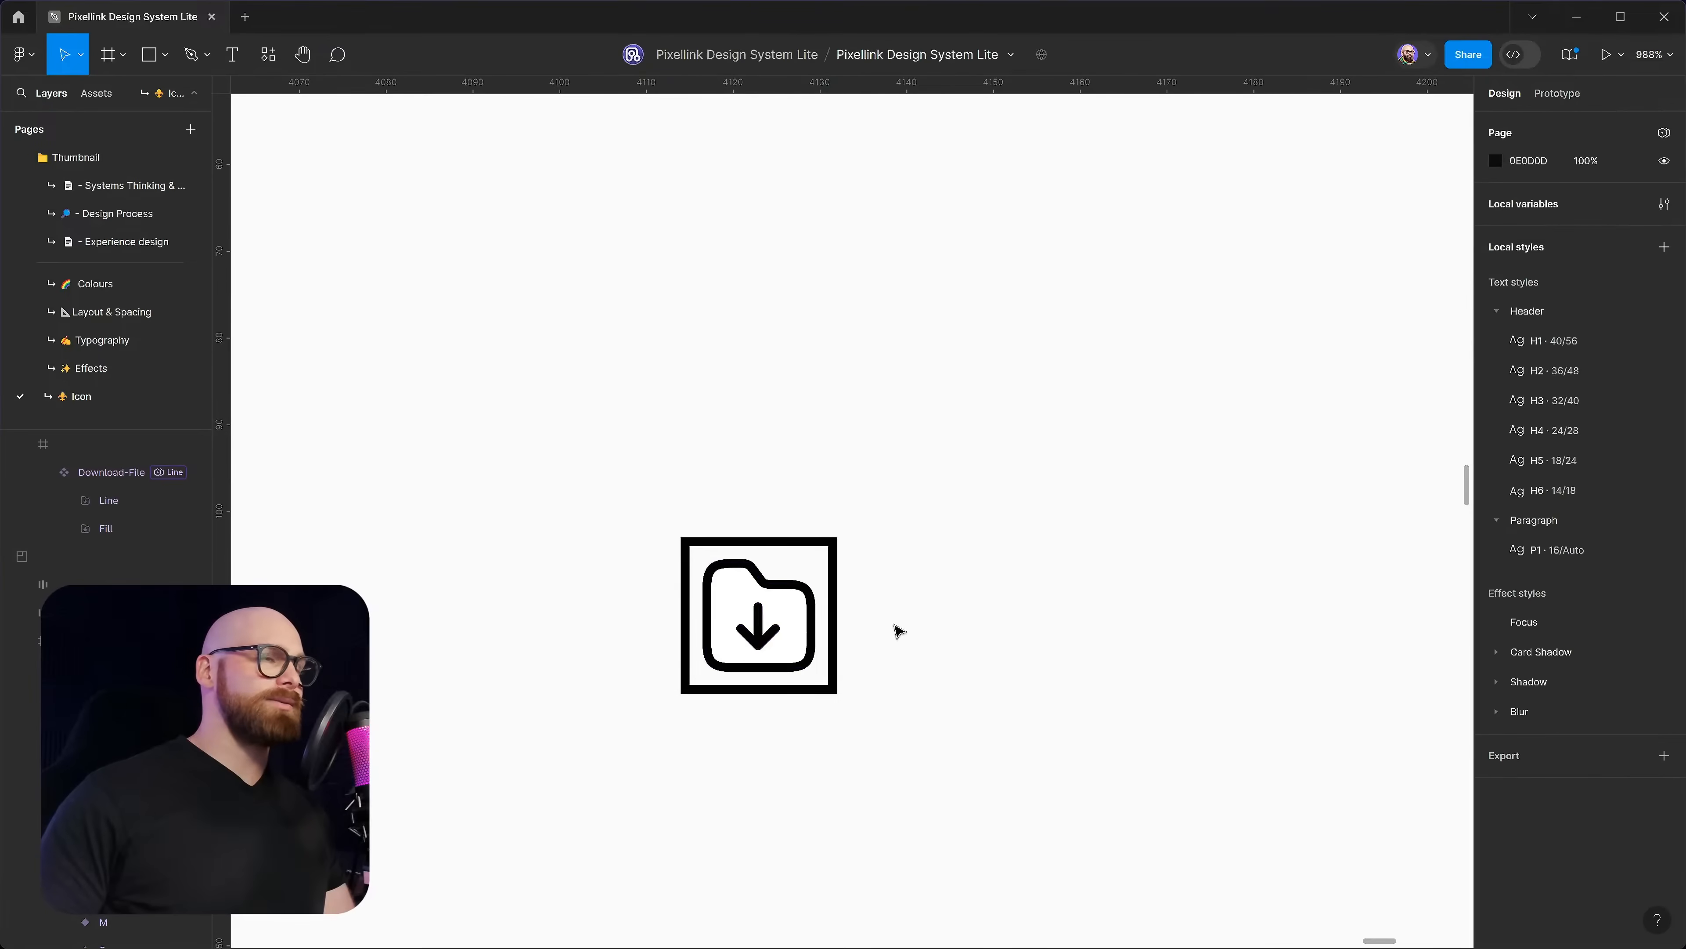
Open the file's local variables and switch to the Icons PLX collection
click(796, 618)
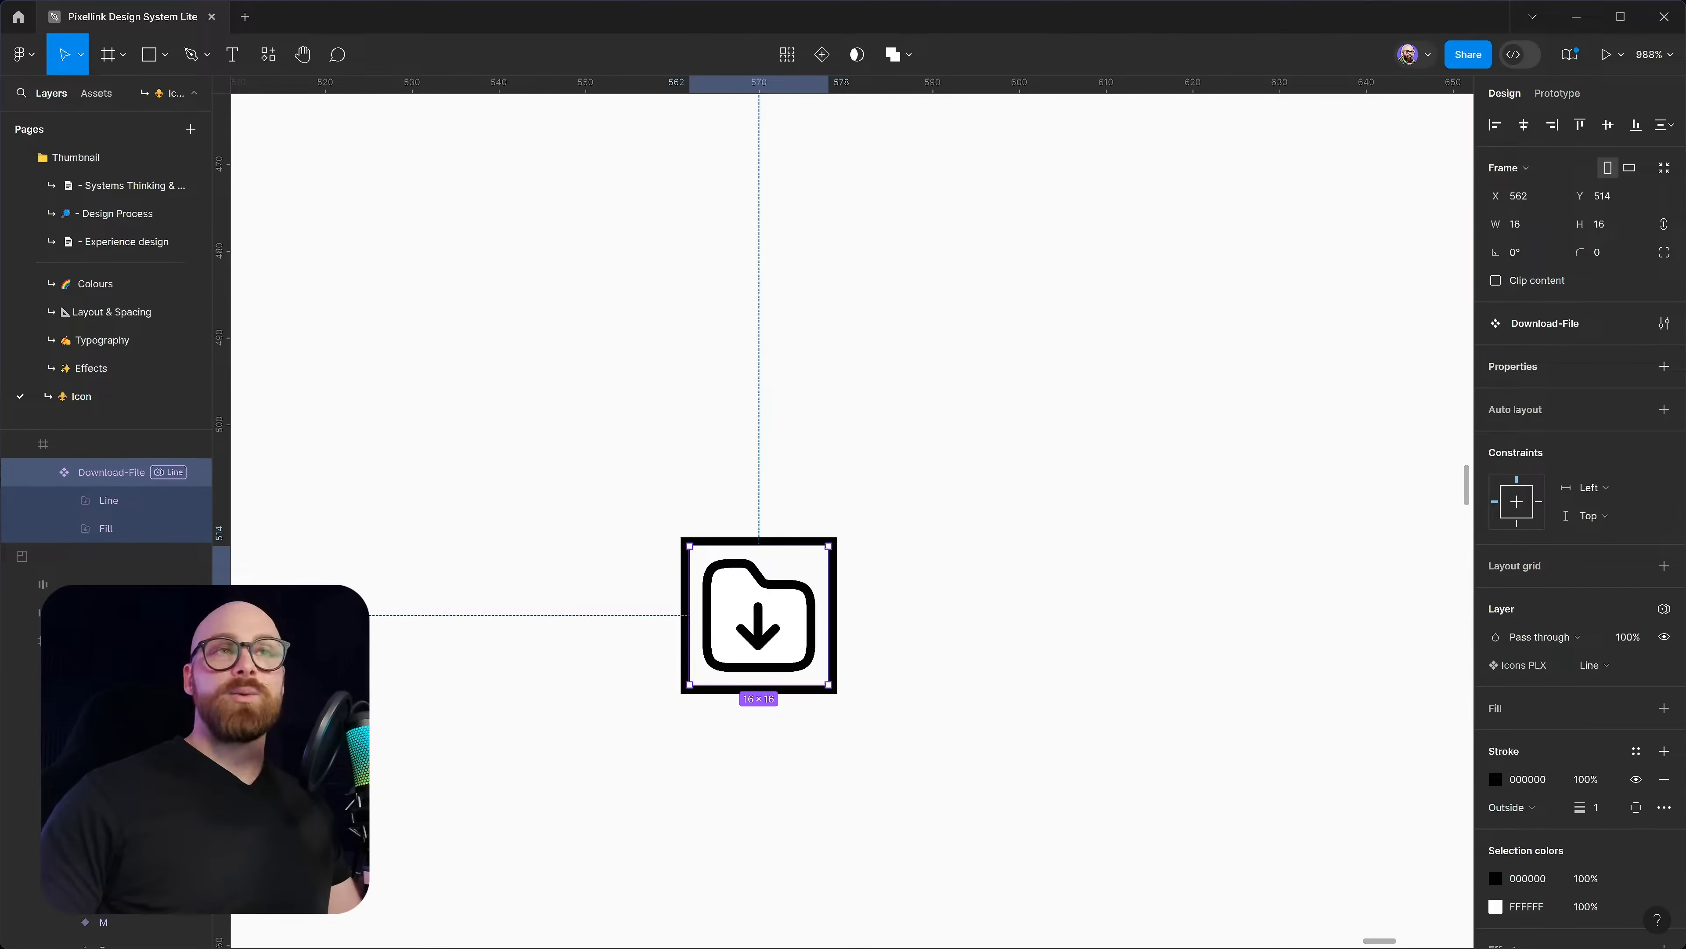
click(1664, 323)
click(1664, 323)
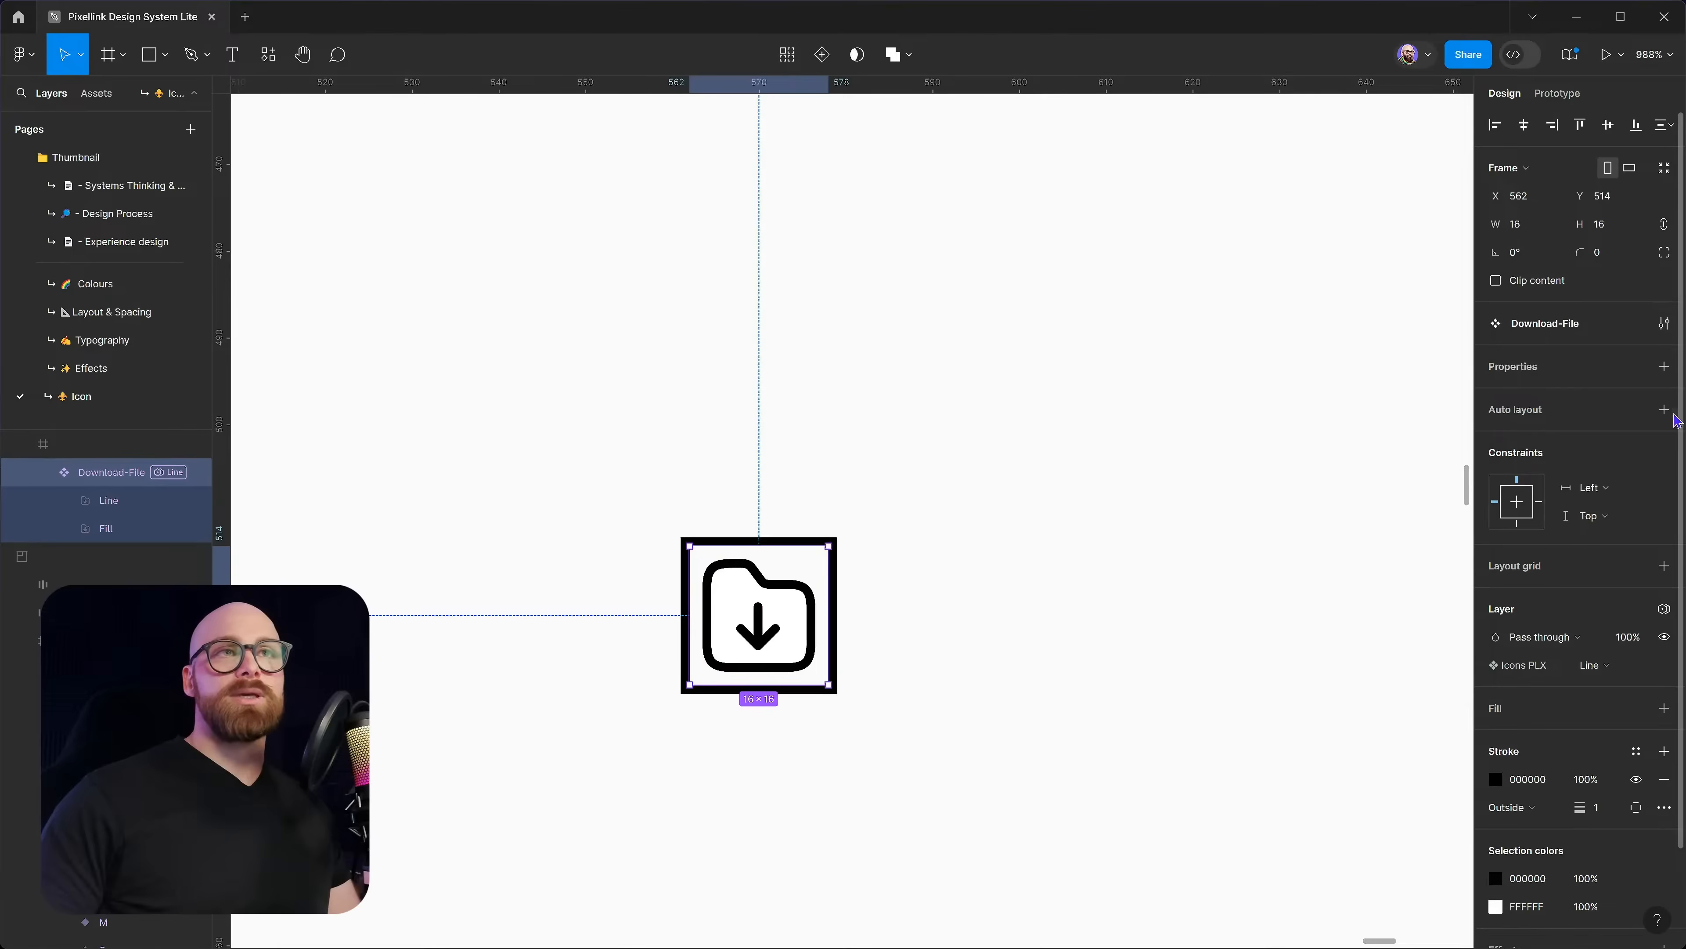
click(1118, 407)
scroll(1122, 388, down, 3)
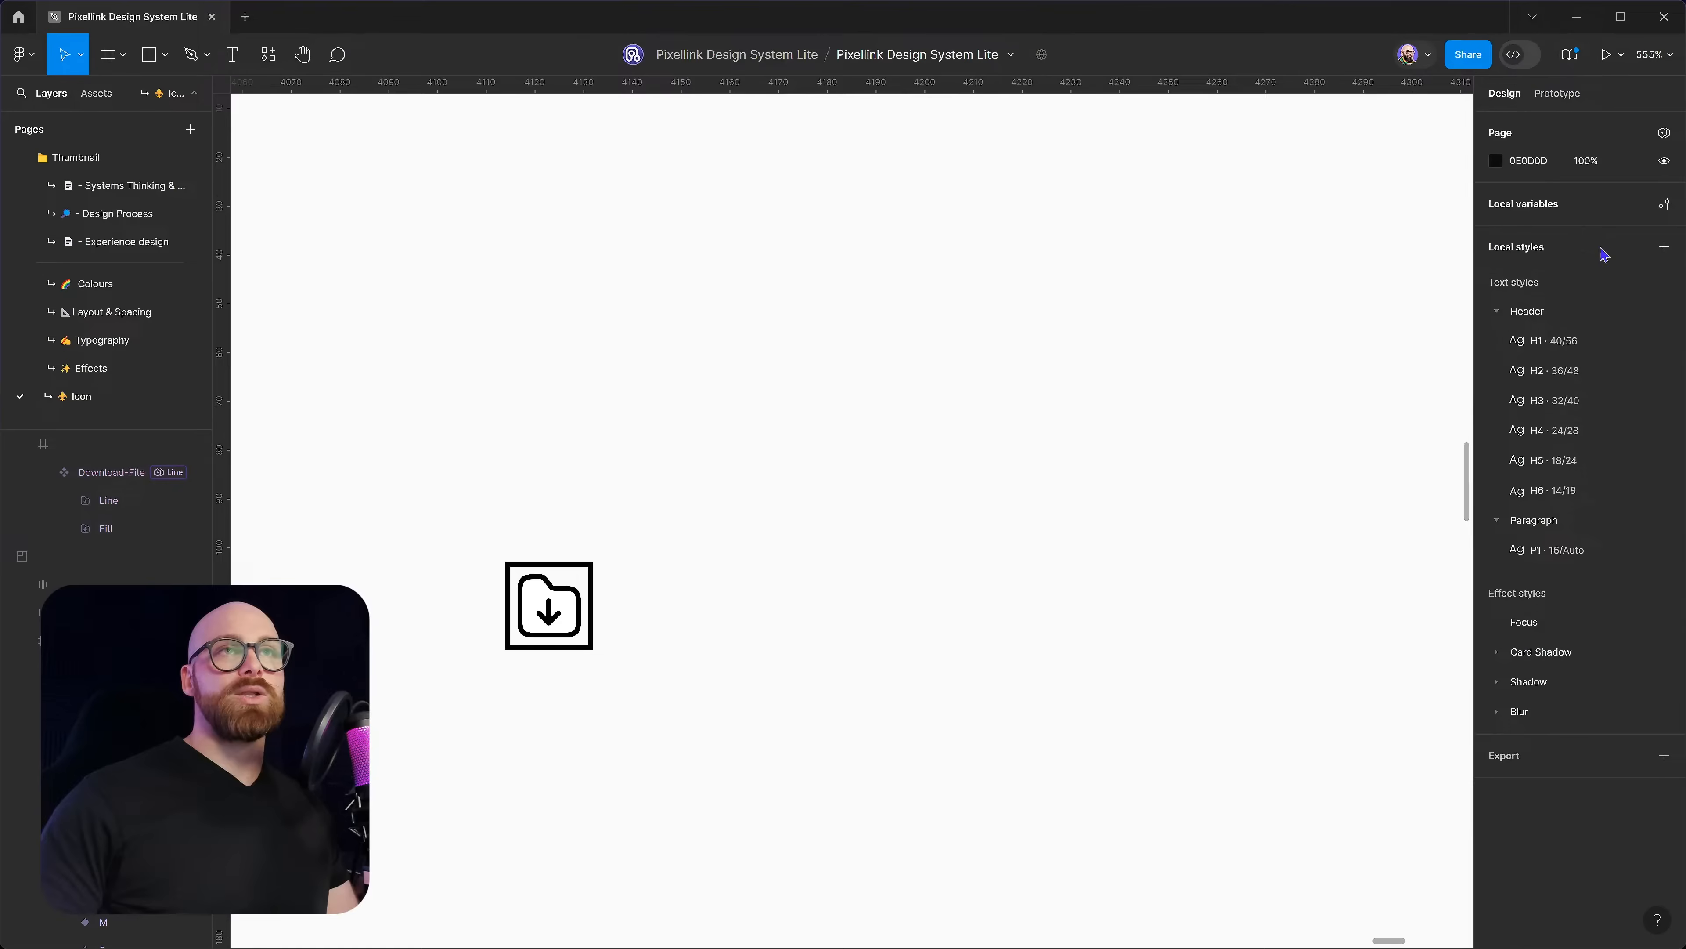
click(1664, 205)
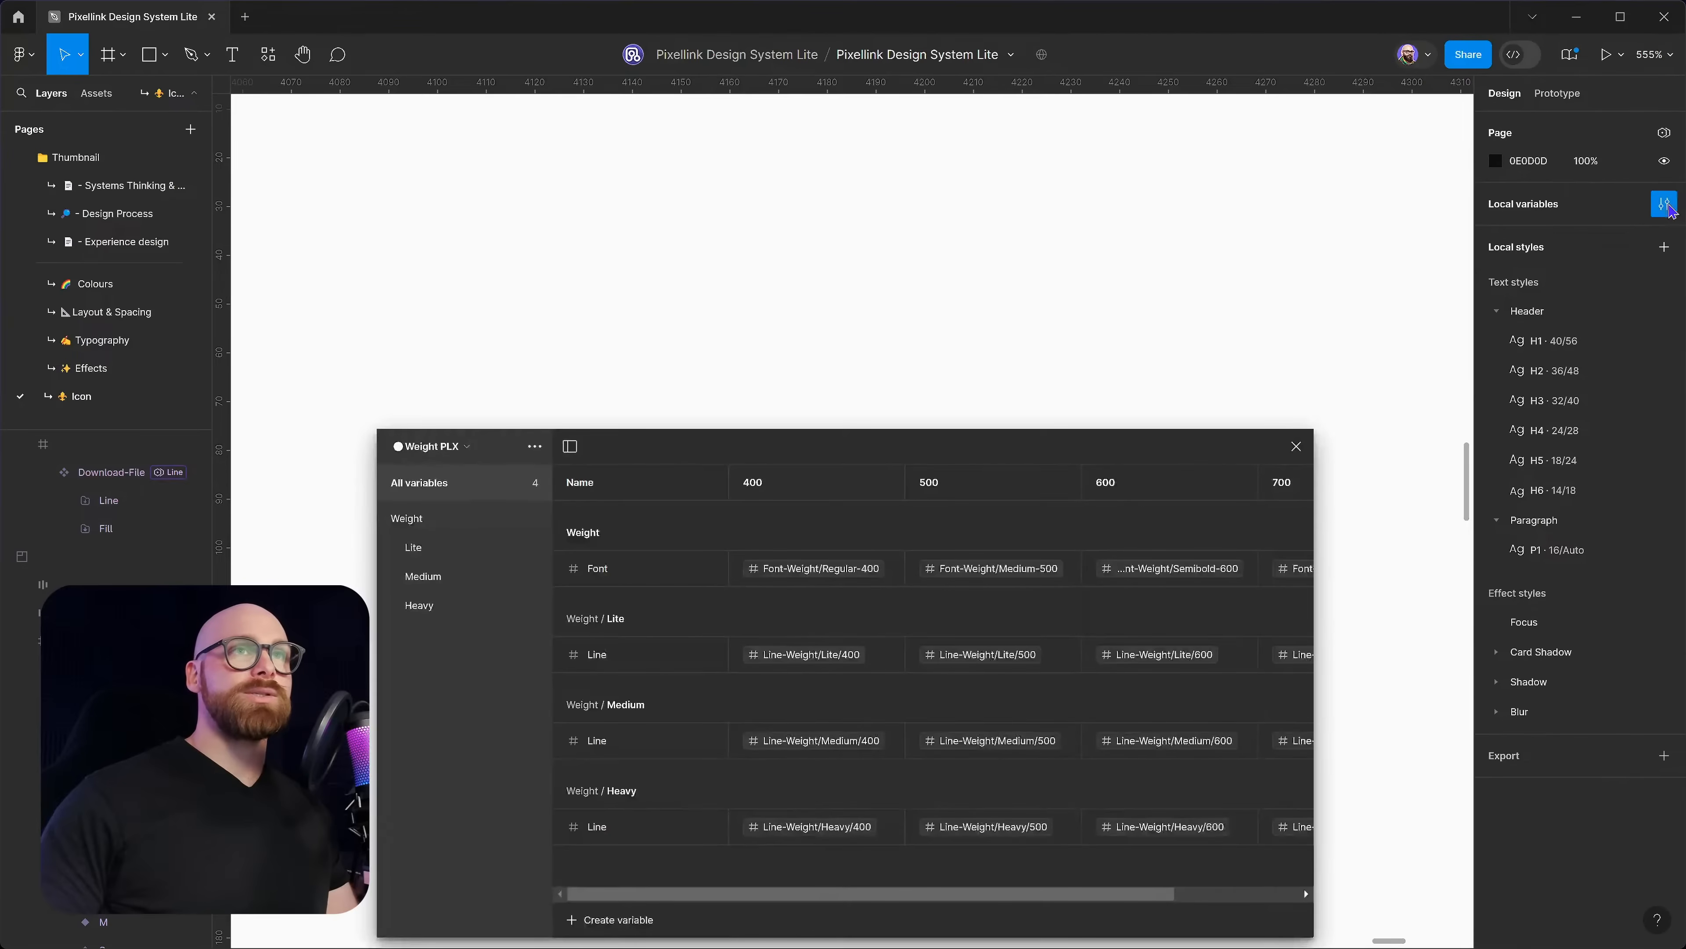
click(412, 450)
click(436, 469)
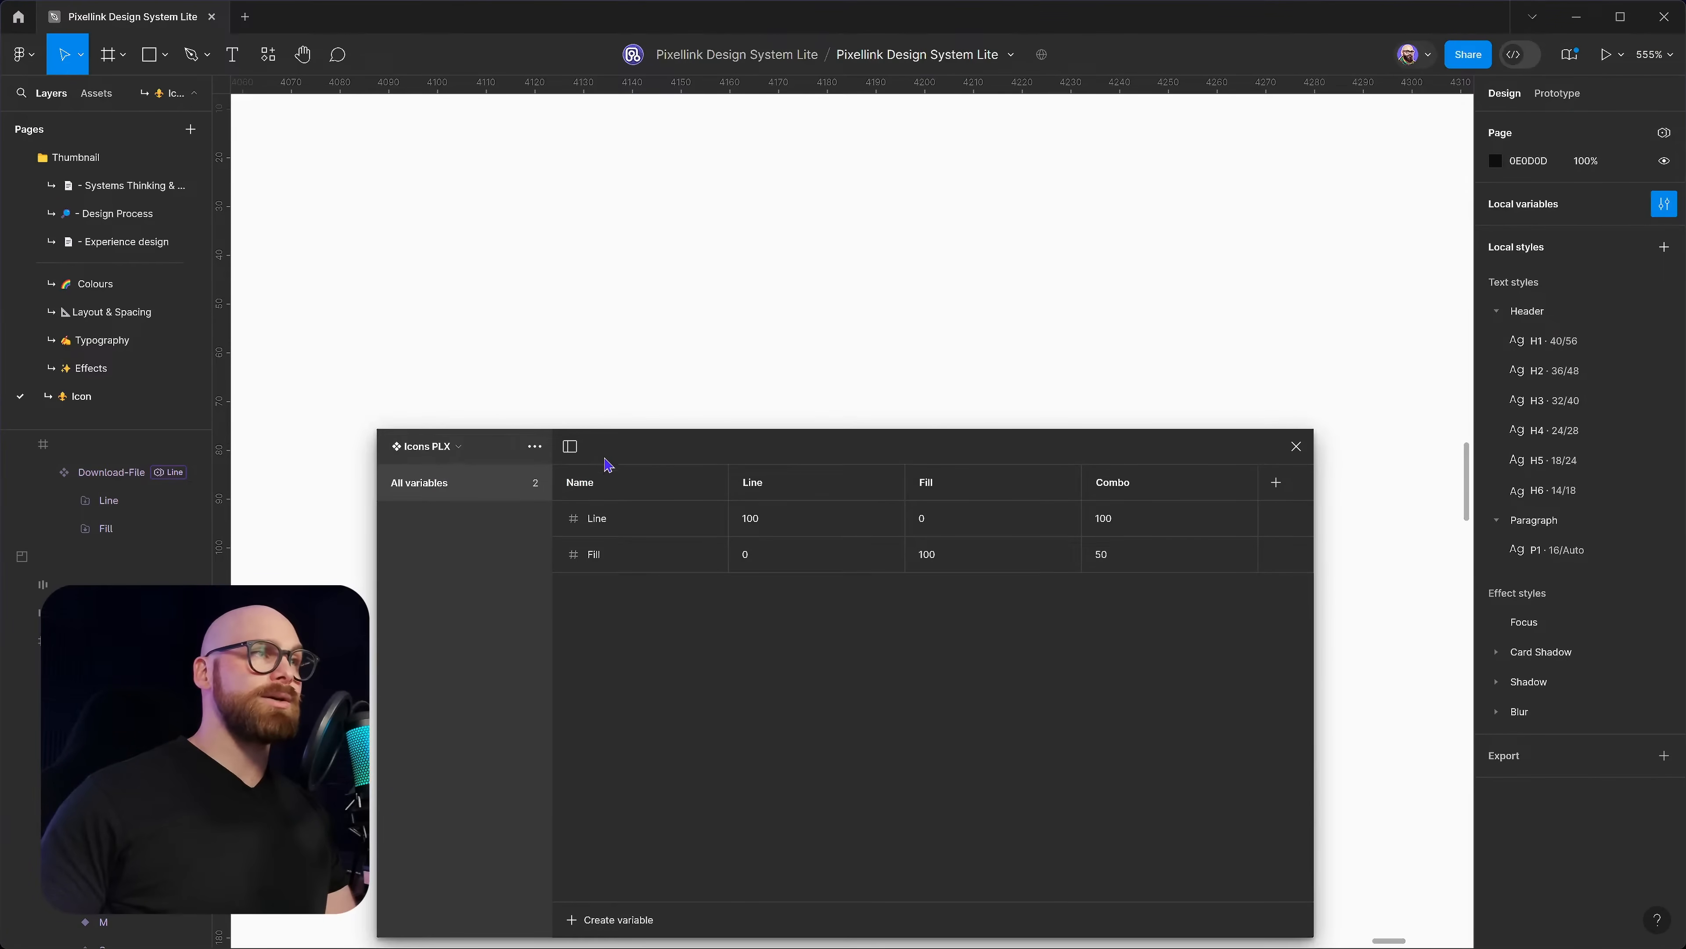
Examine the Line and Fill variables' values in the Line, Fill and Combo modes, and close the variables
drag(608, 463, 943, 373)
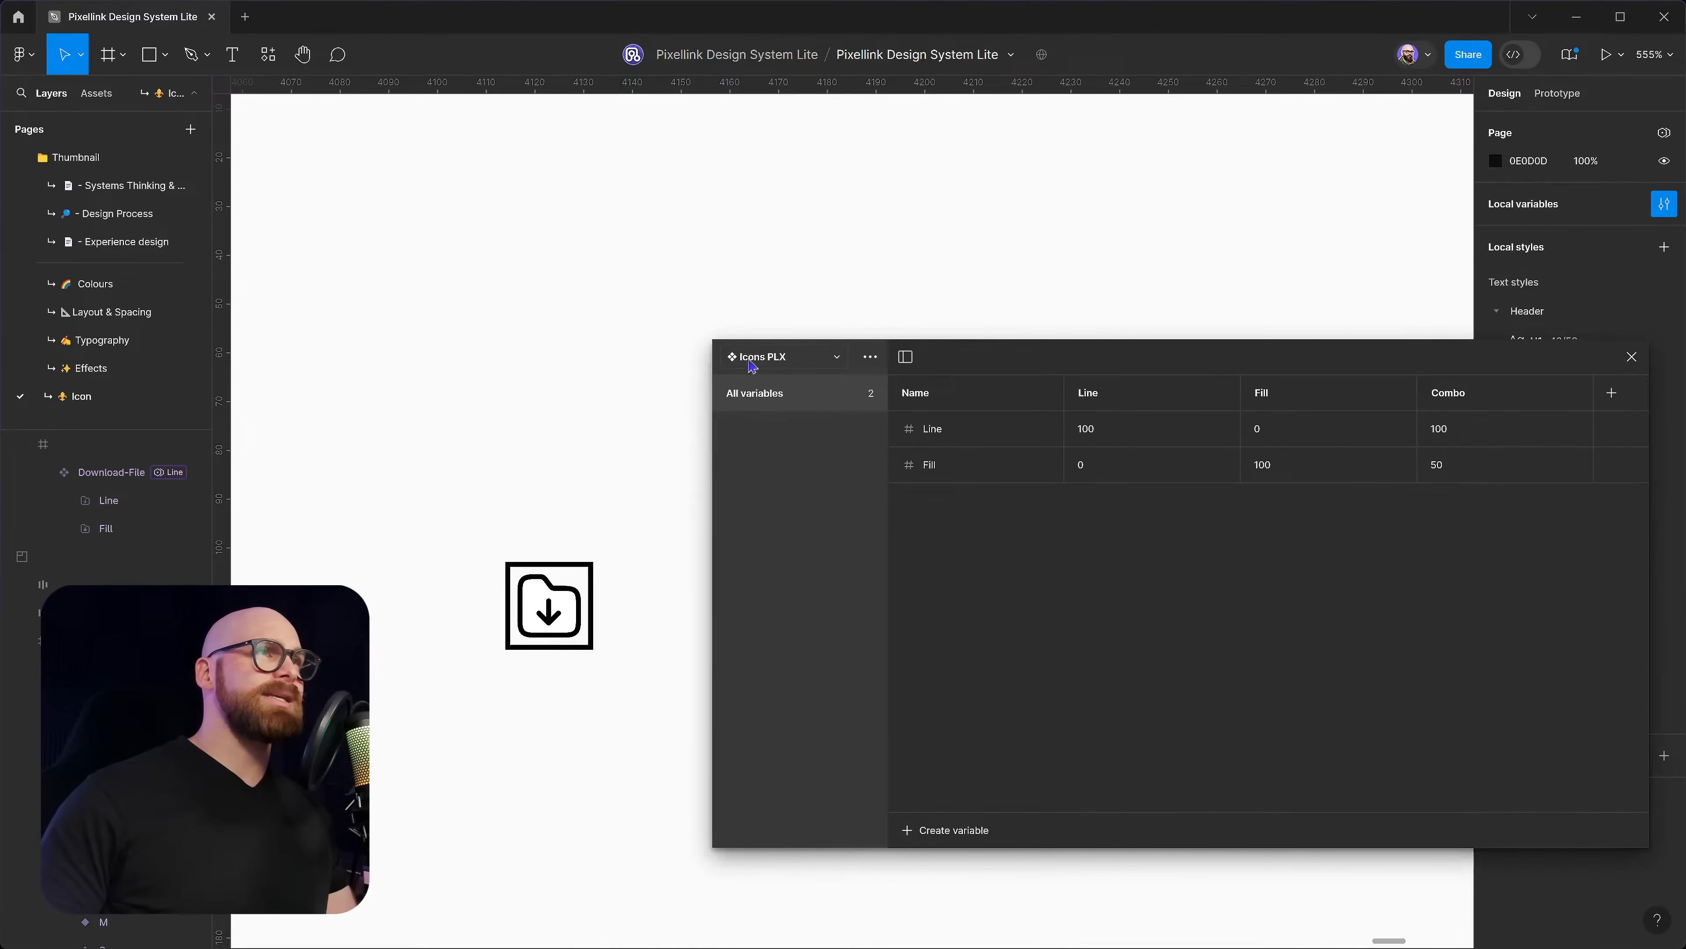
drag(949, 340, 902, 324)
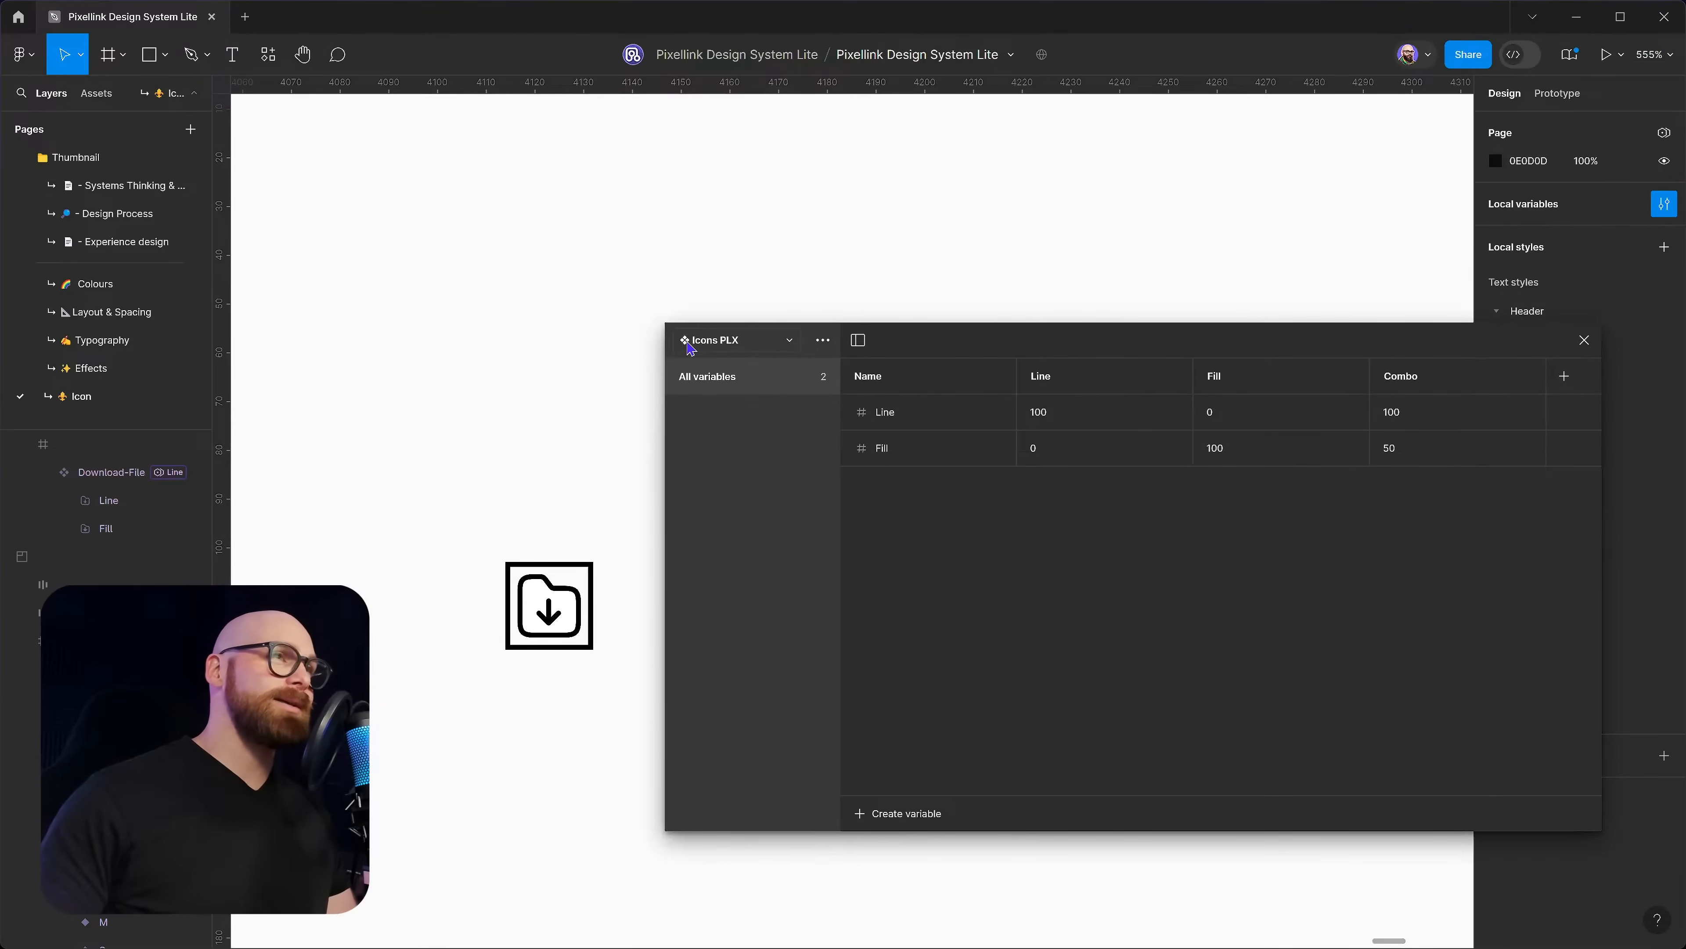
click(744, 348)
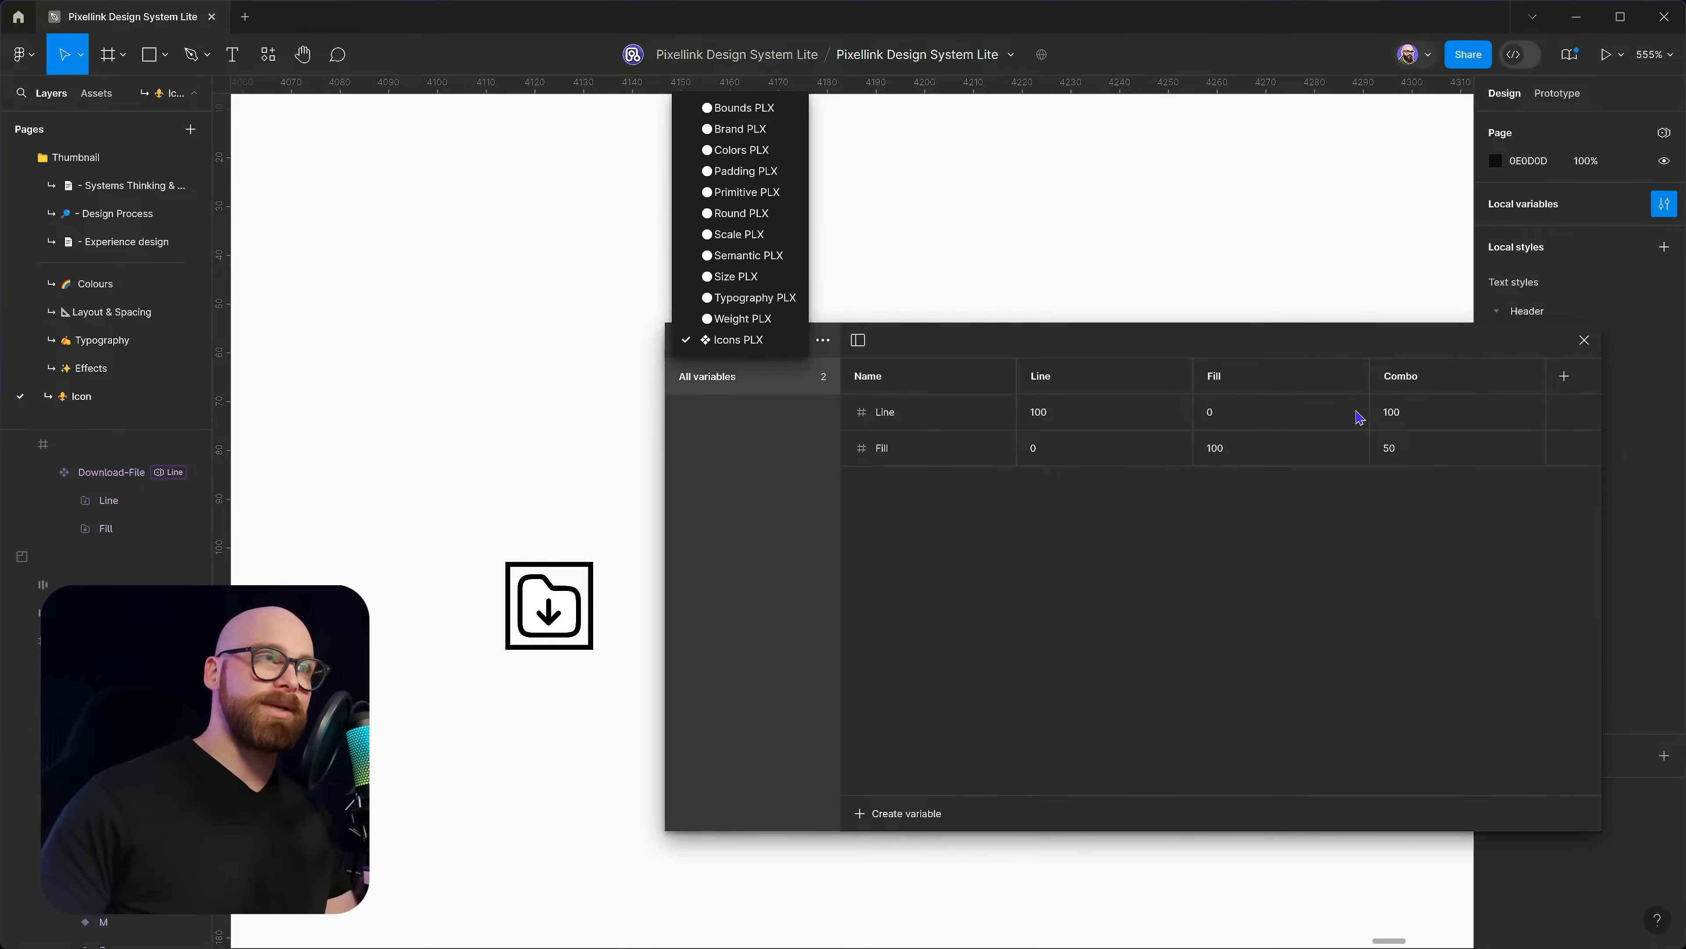
drag(1336, 338, 1298, 385)
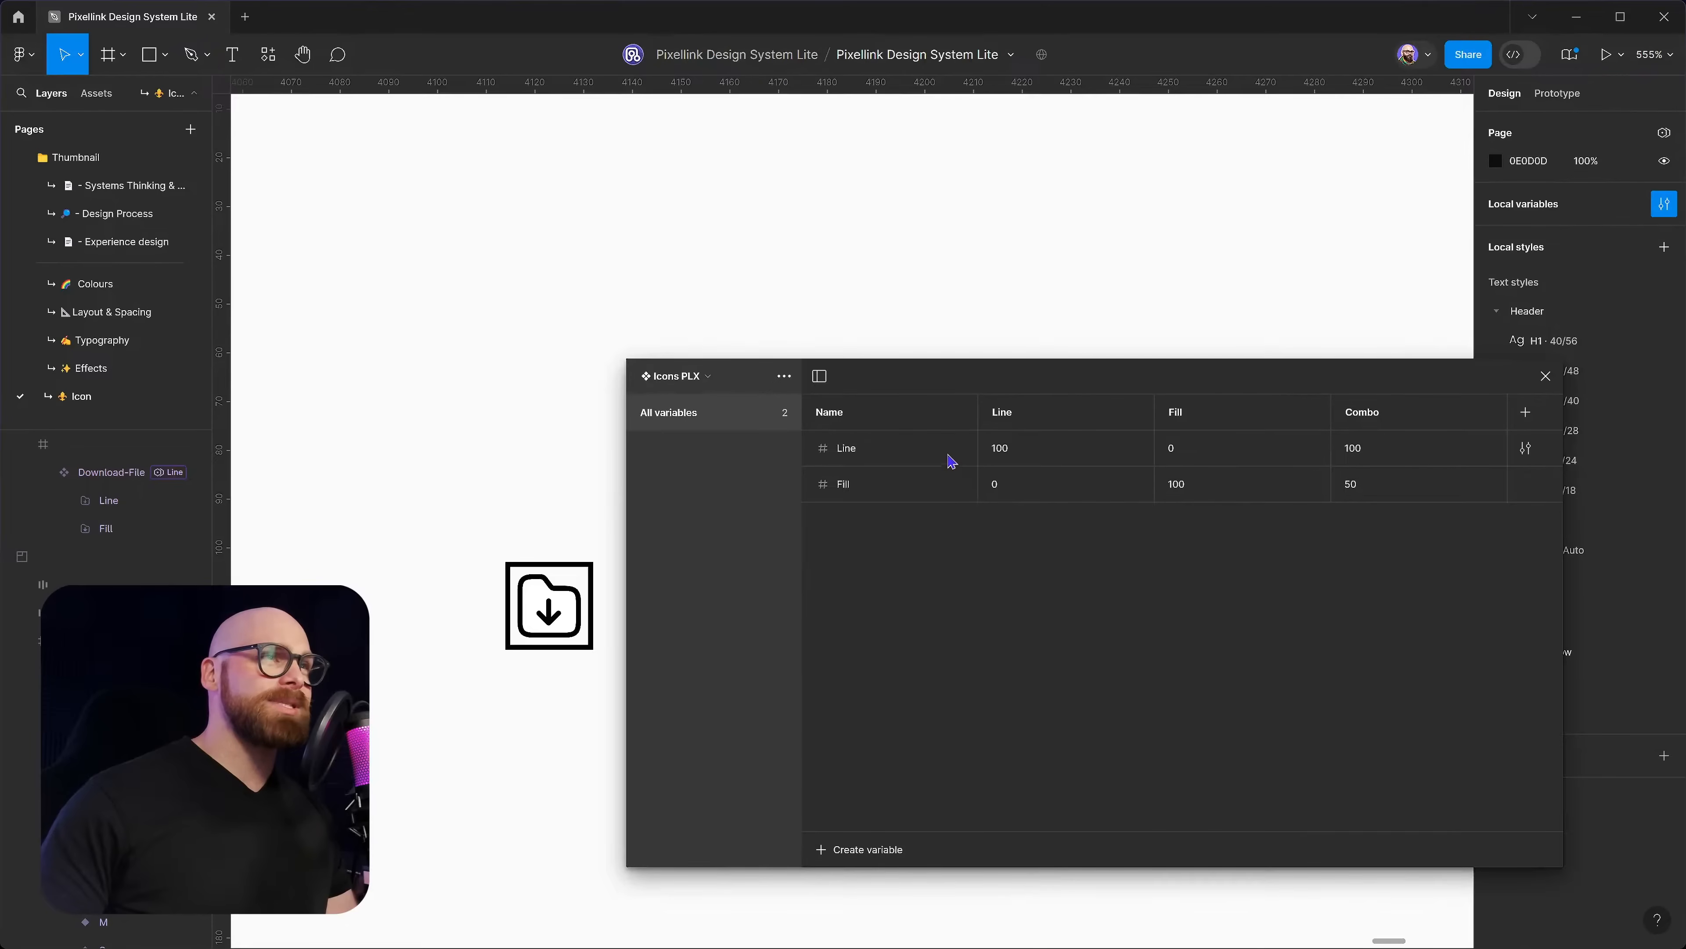
click(915, 461)
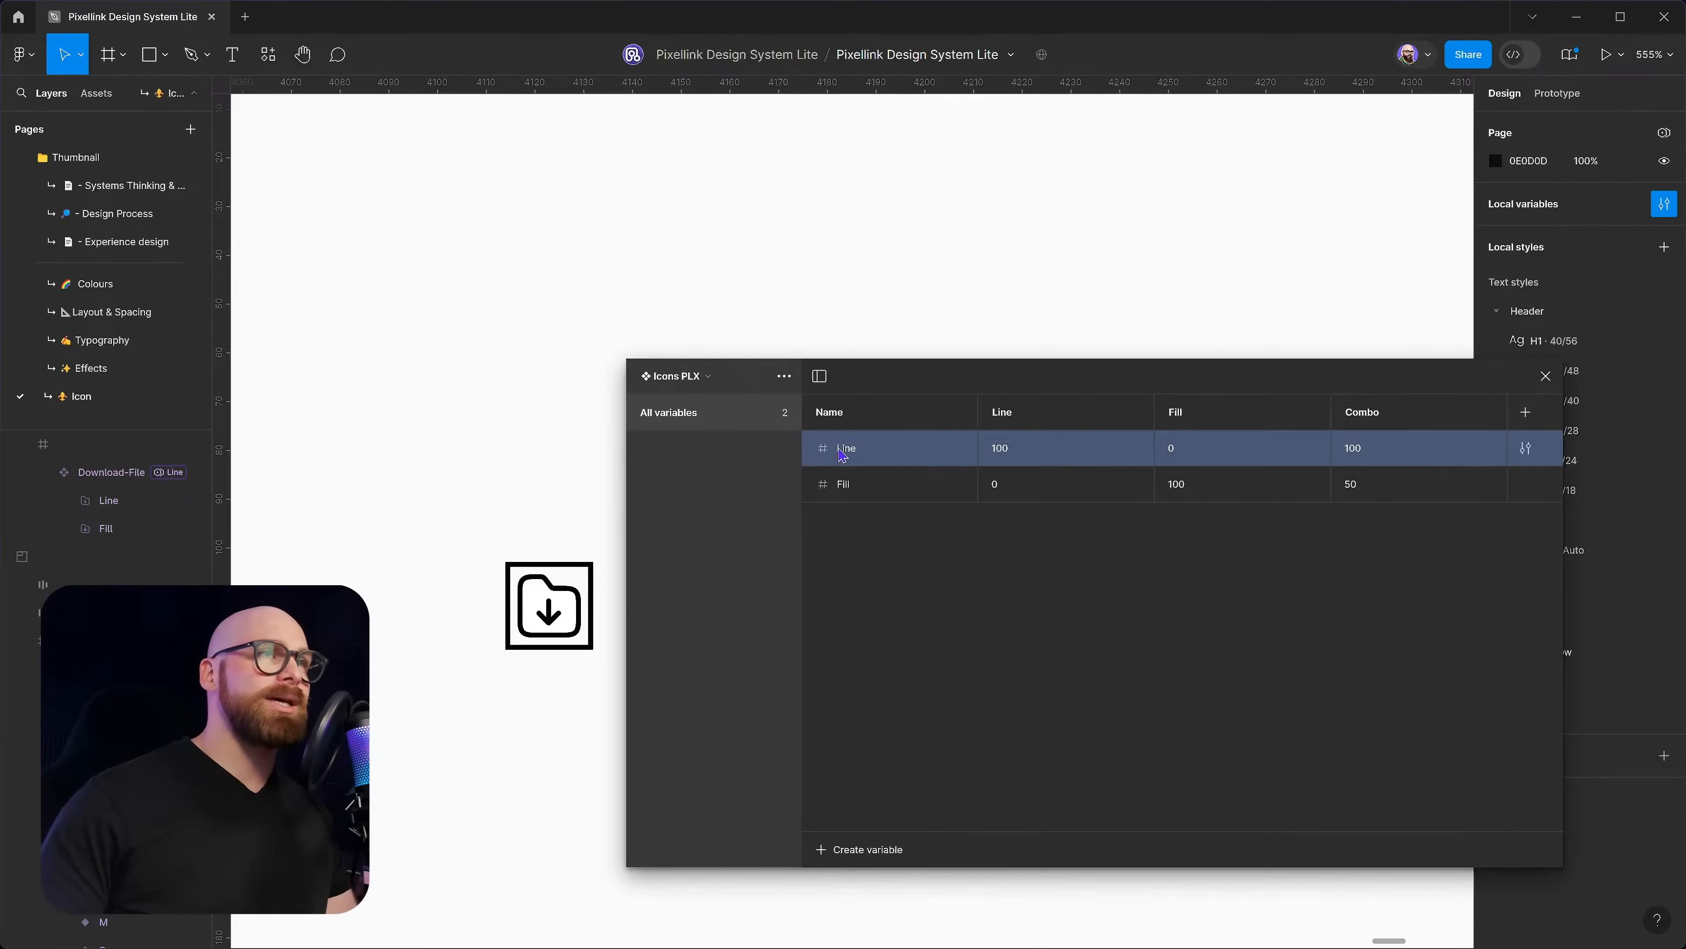
click(843, 492)
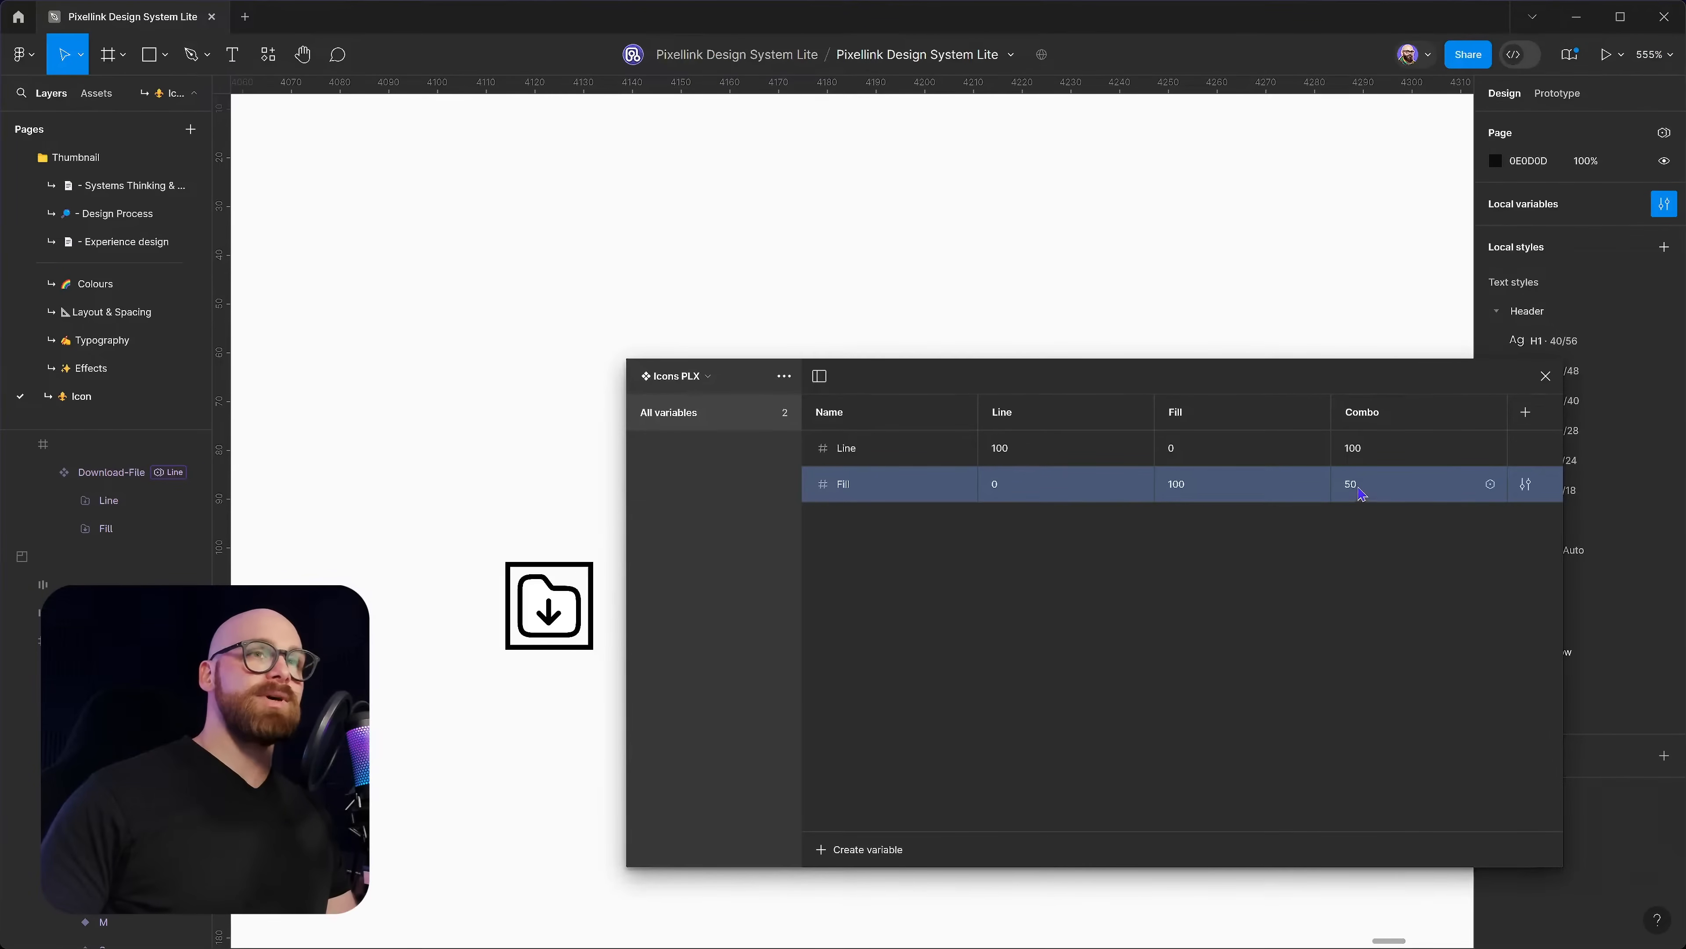
scroll(543, 600, up, 1)
ctrl+click(544, 606)
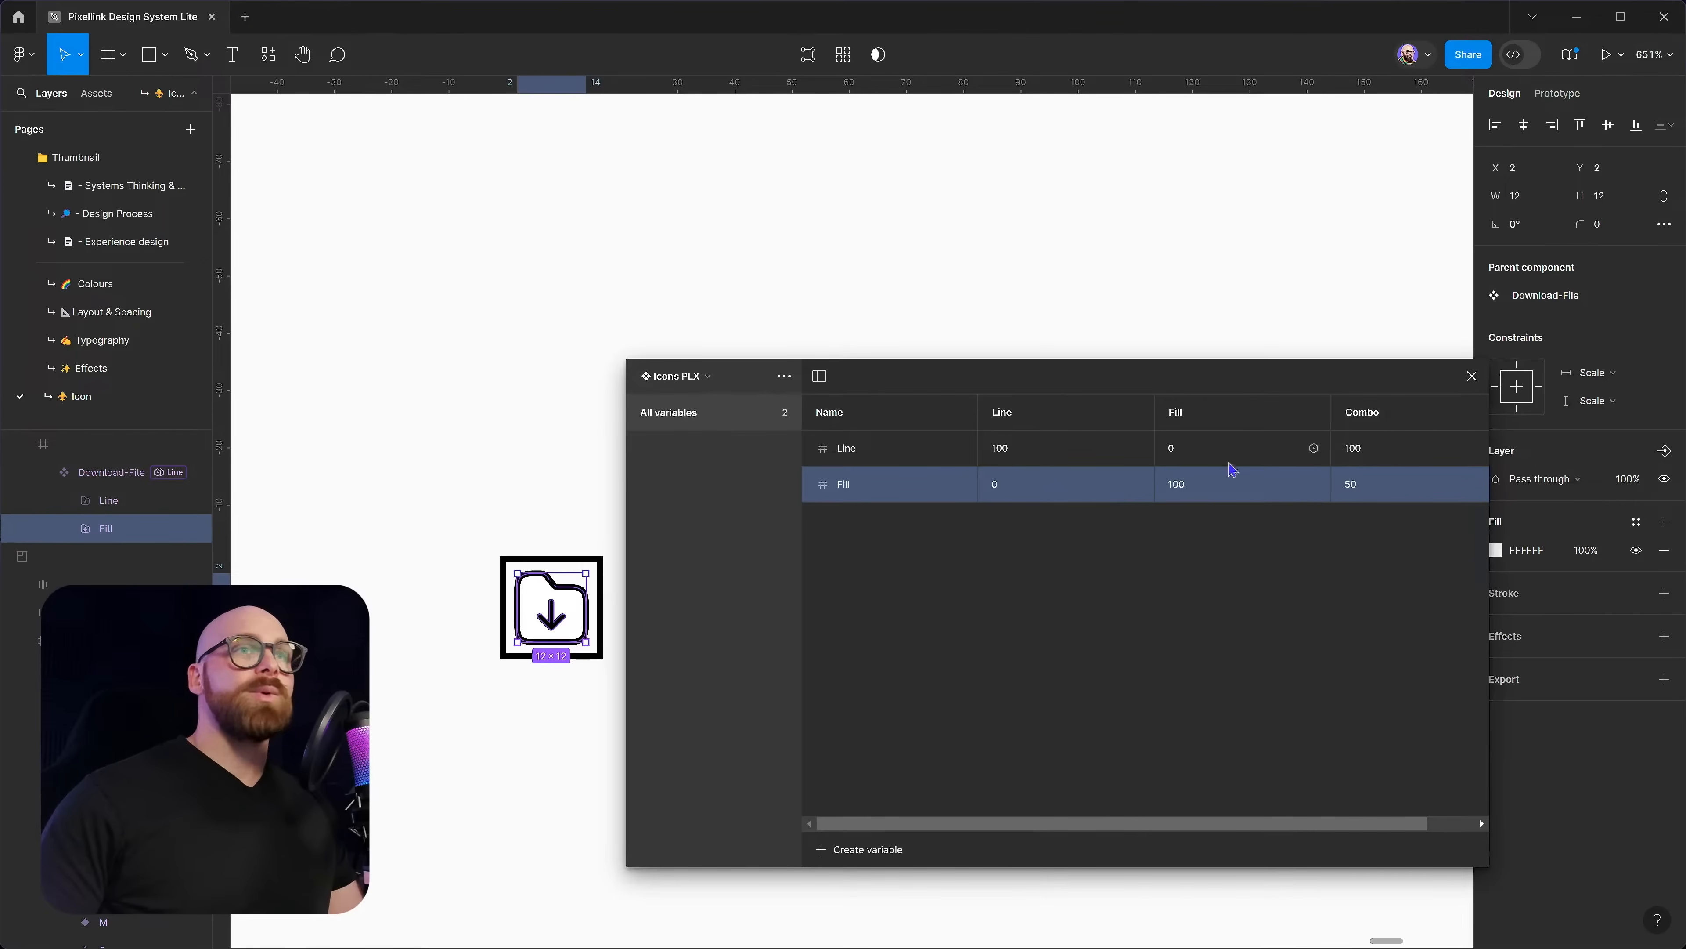
click(1472, 376)
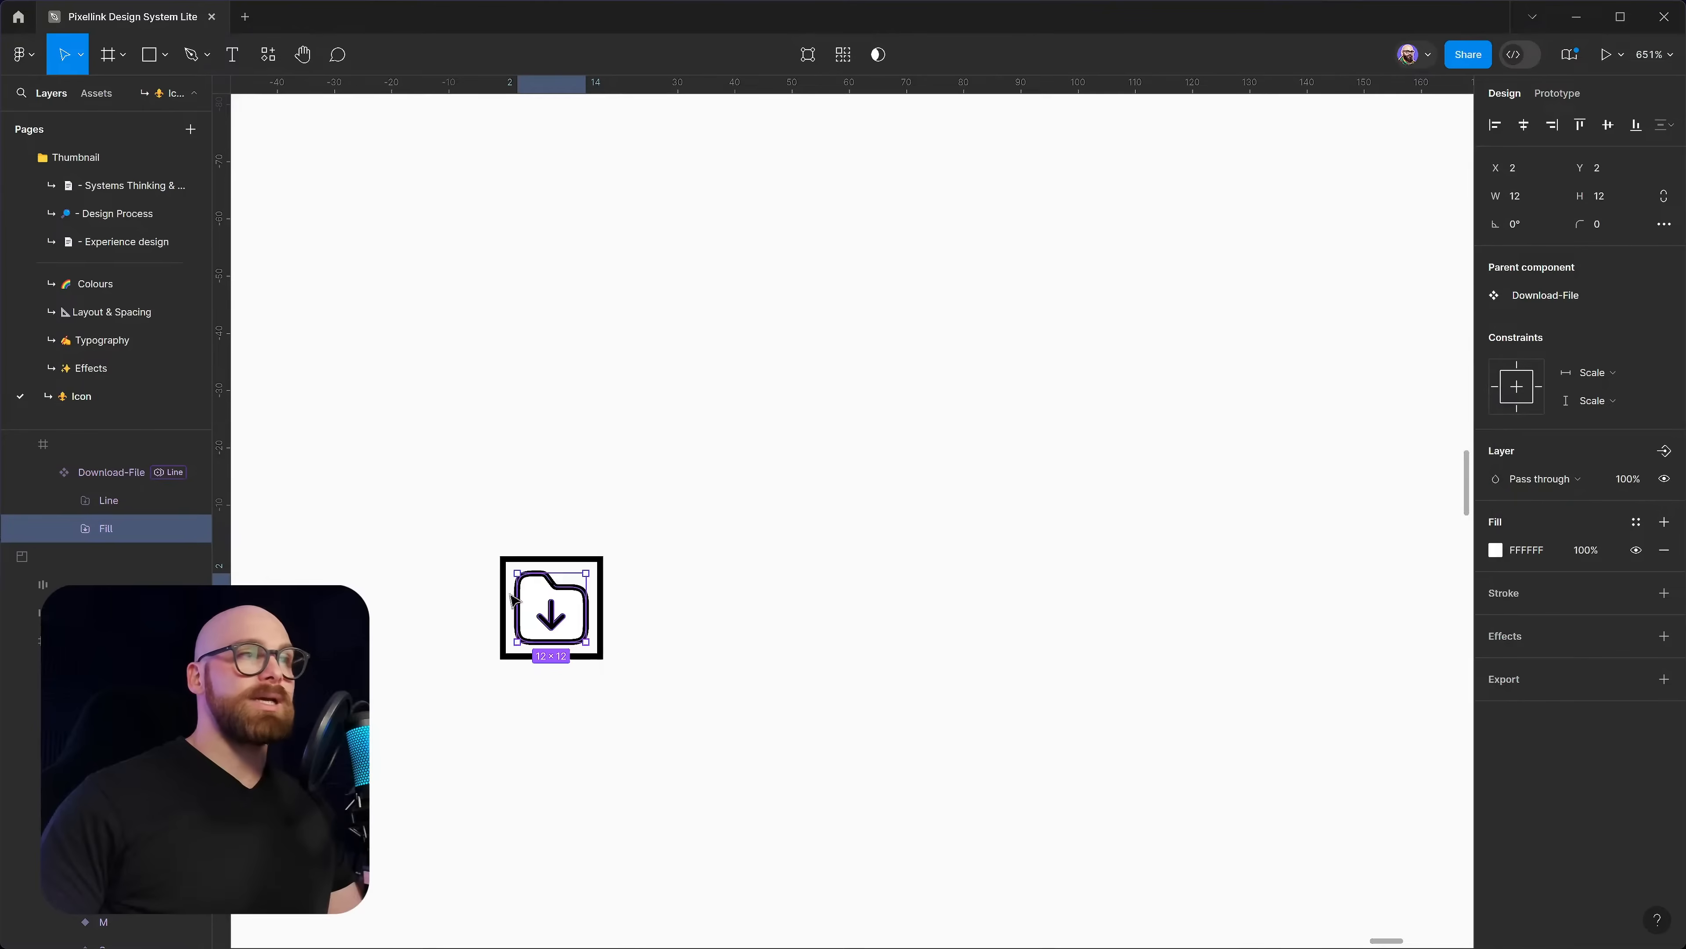
Apply the Fill variable to the Fill layer's opacity
scroll(471, 600, up, 3)
key(Escape)
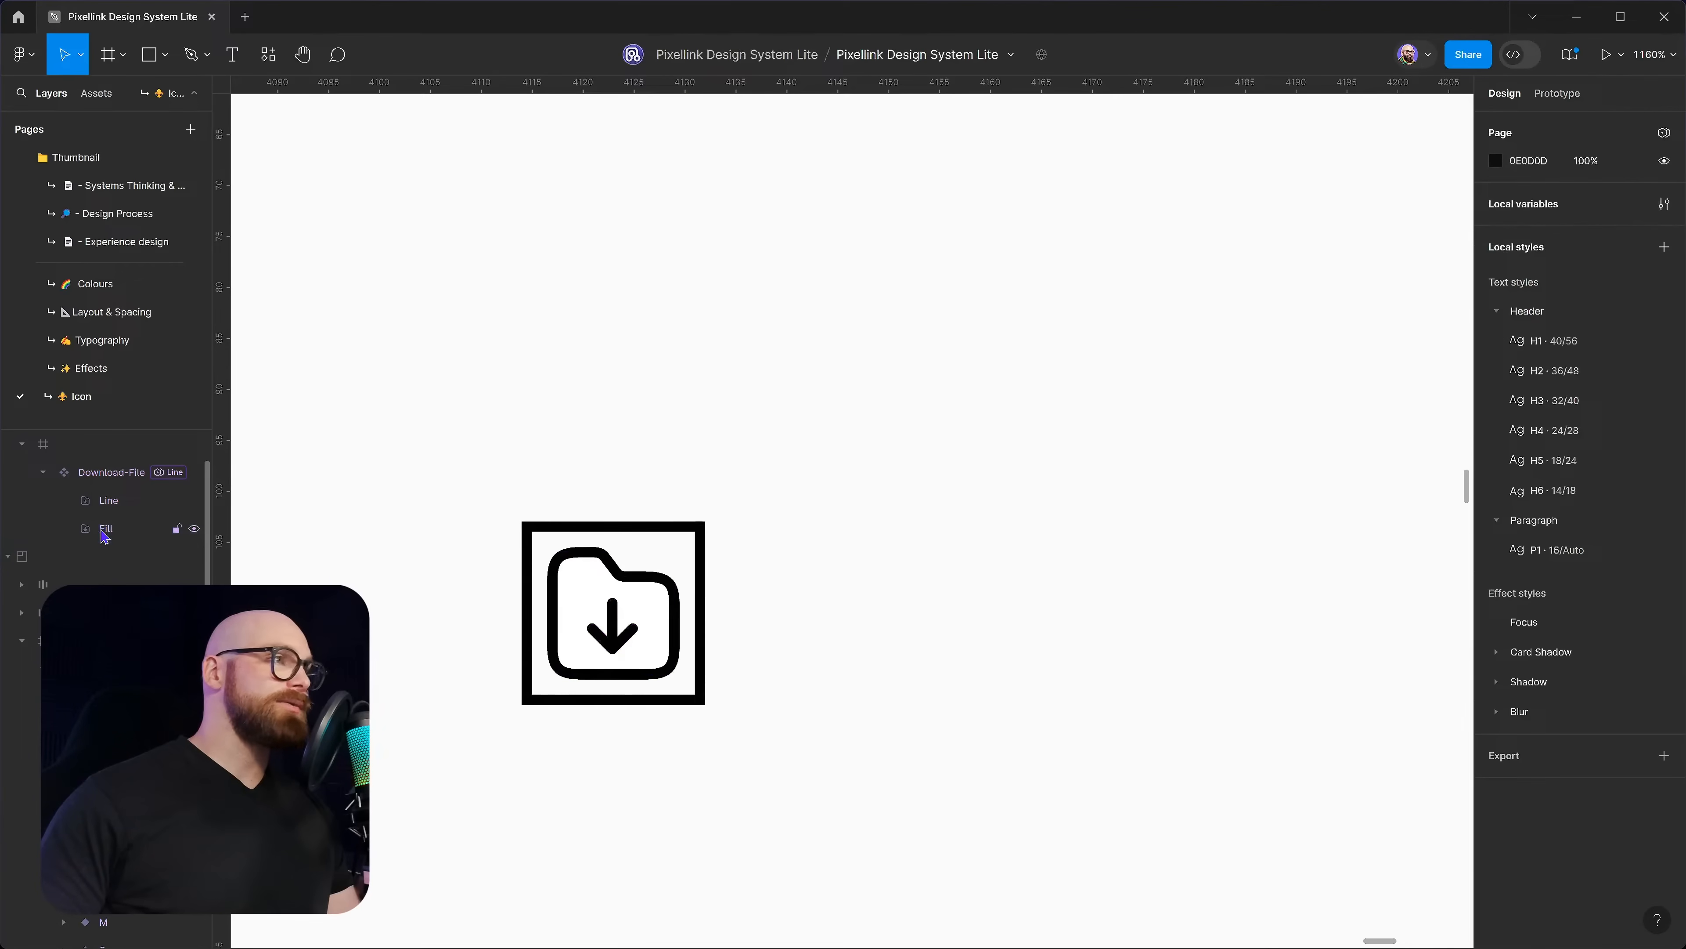
click(105, 531)
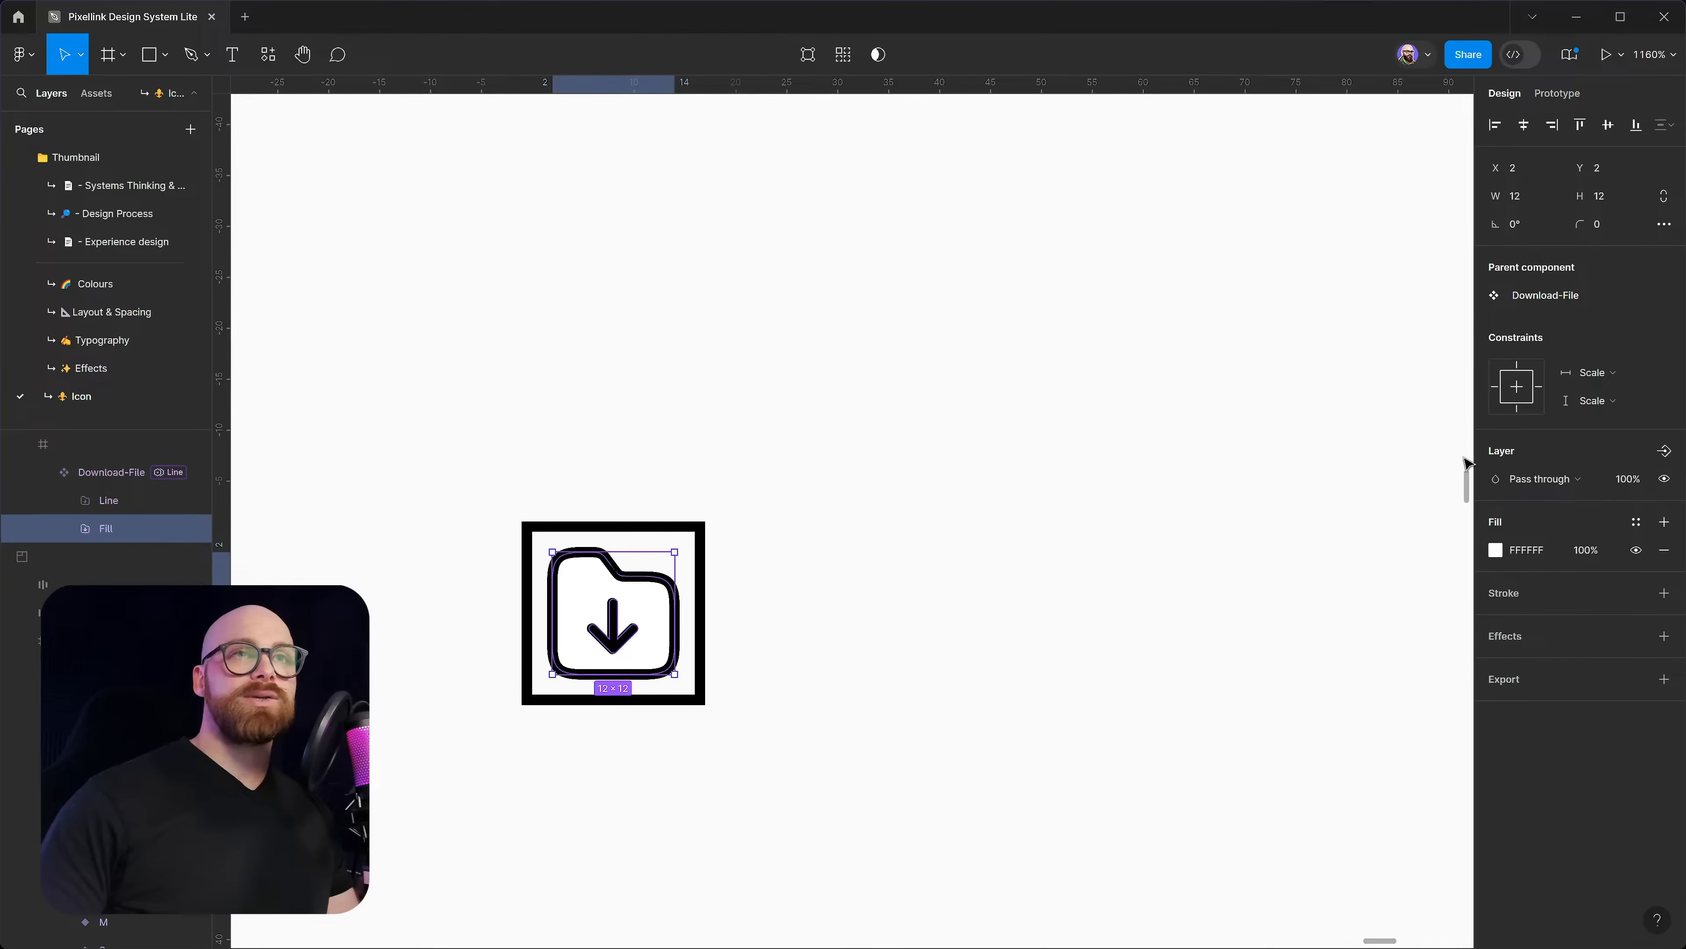
right_click(1627, 490)
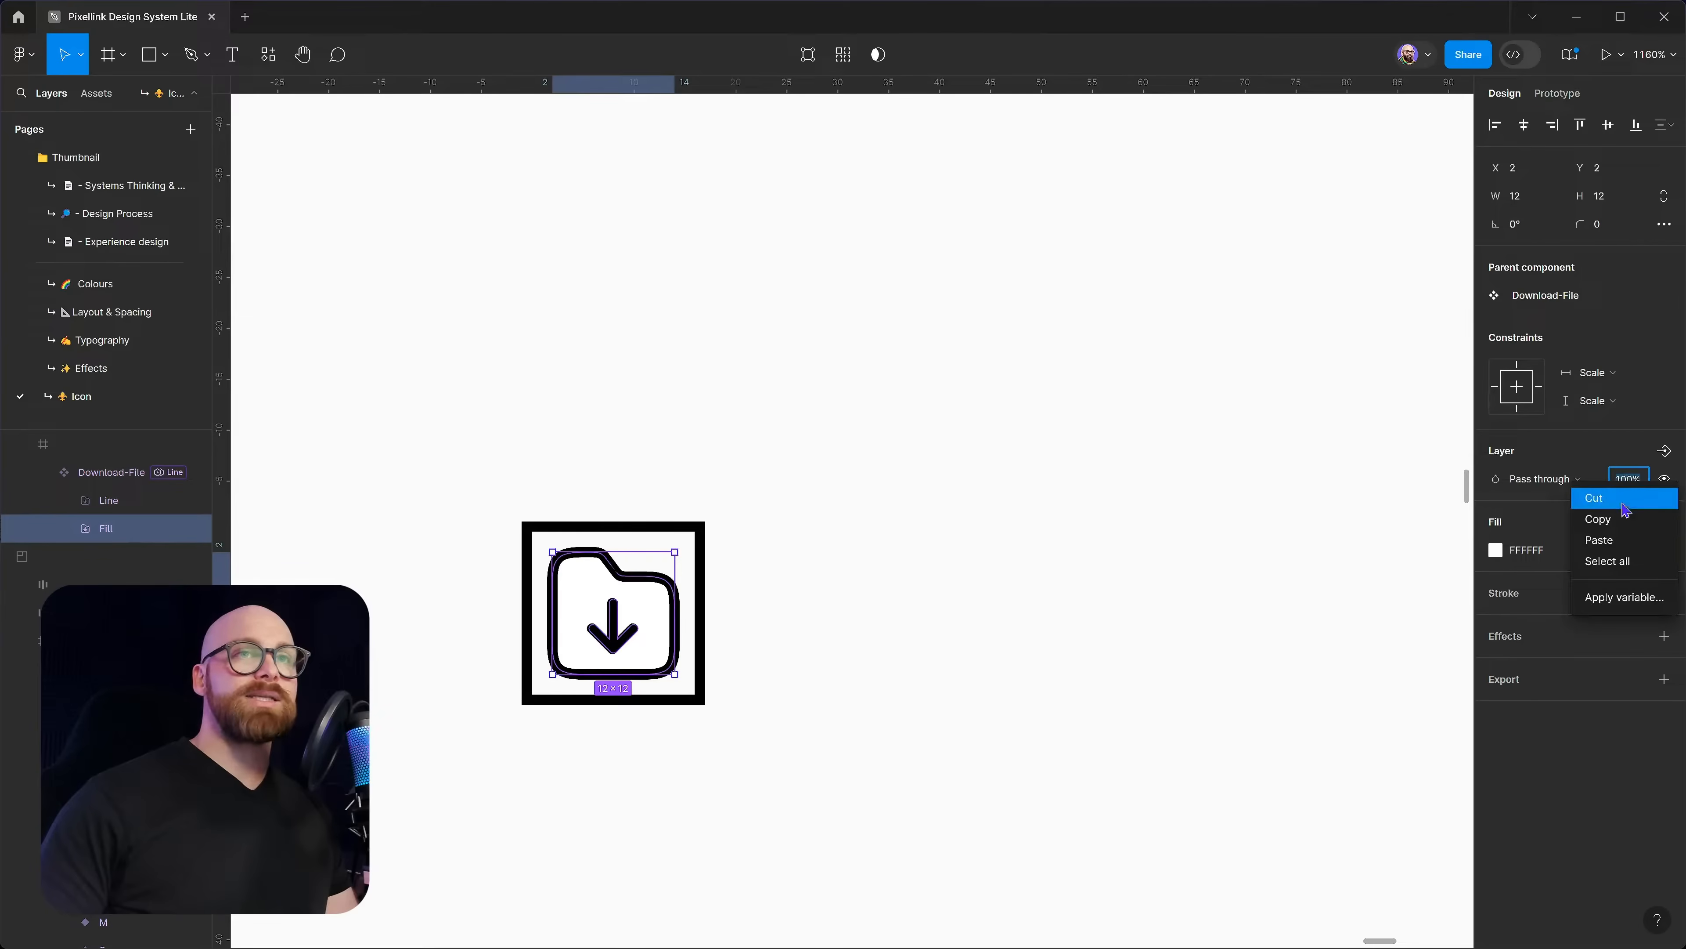
click(1601, 595)
text(fil)
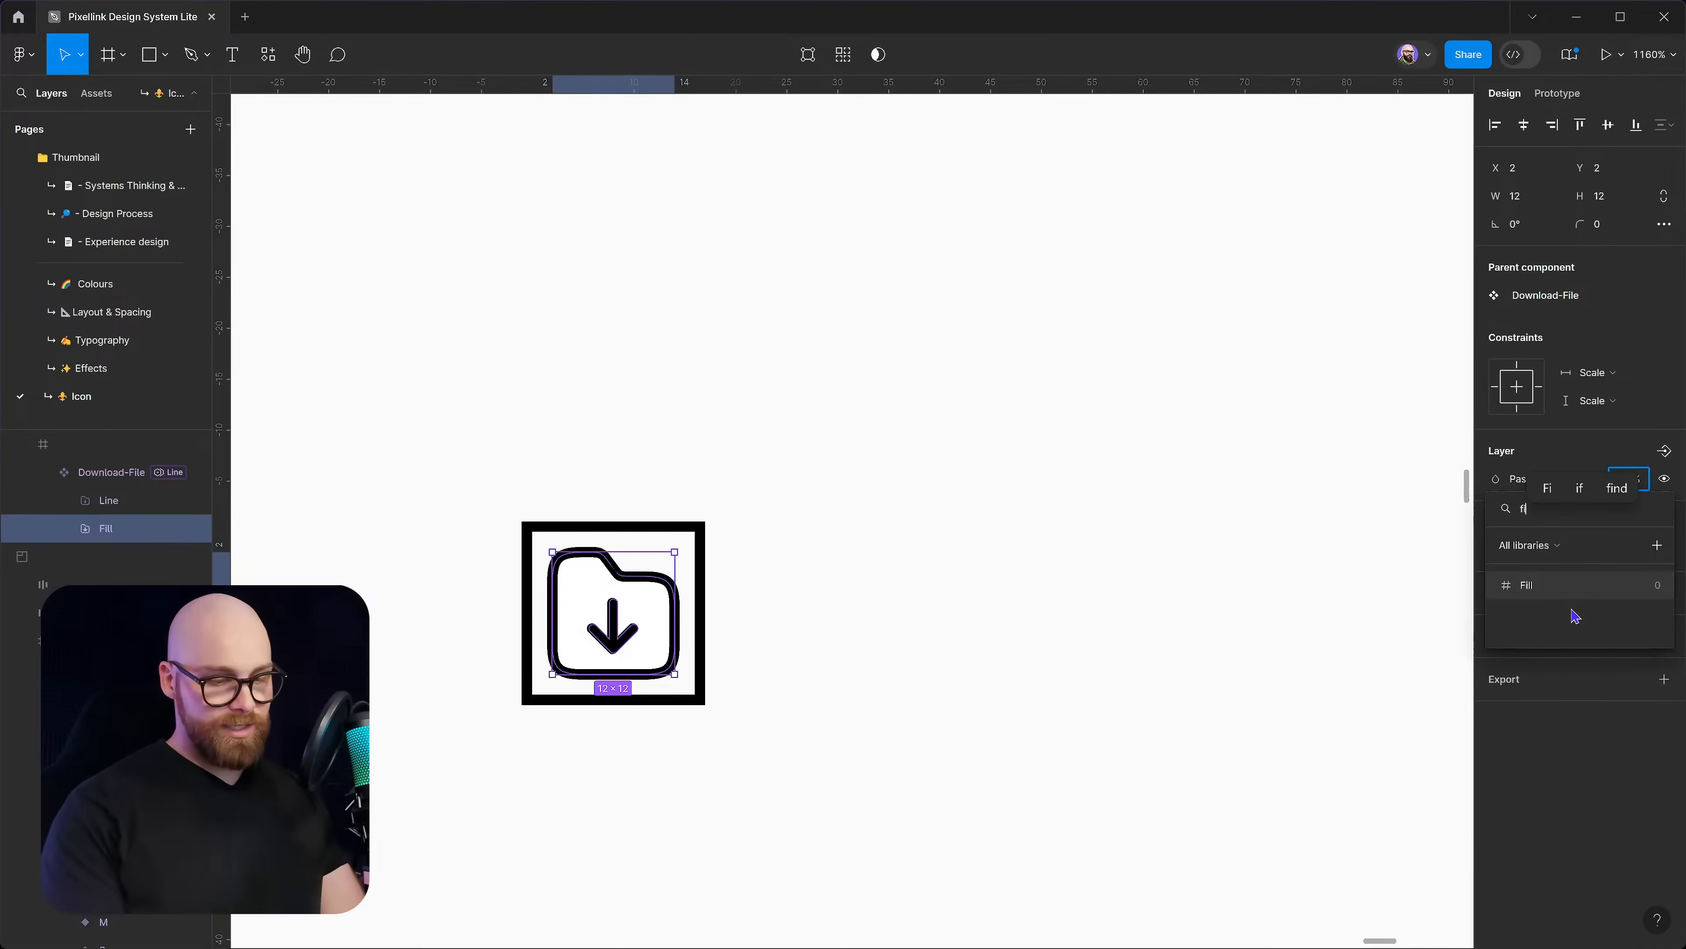
click(1571, 589)
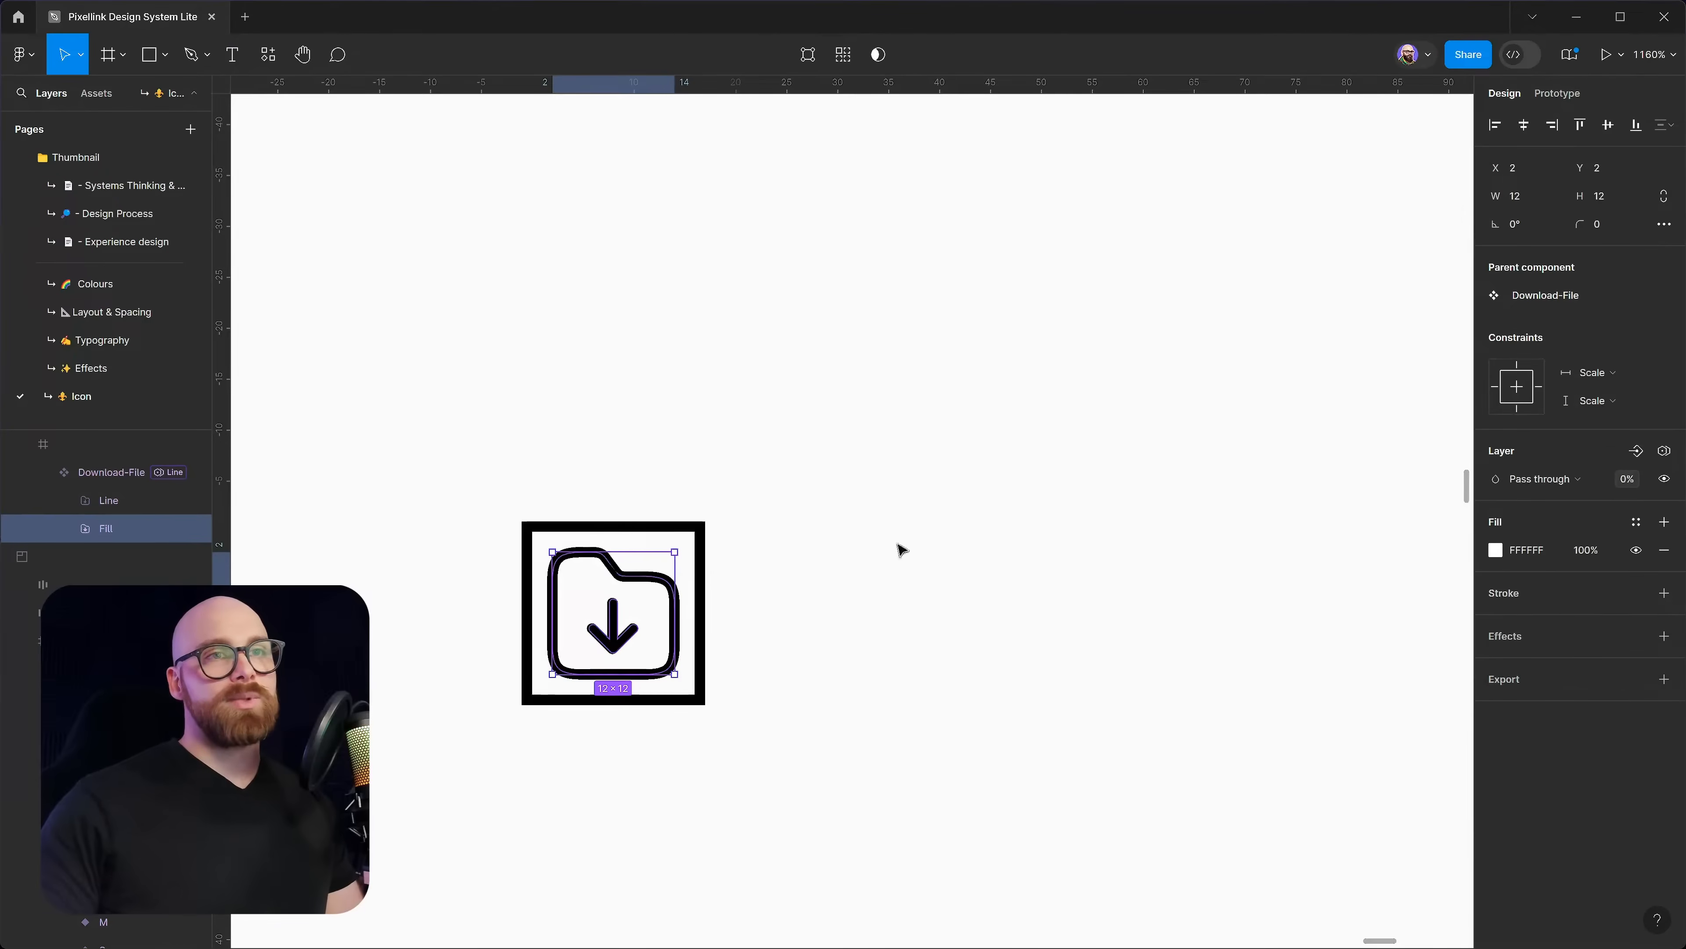
click(787, 602)
Apply the Line variable from the Icons PLX collection to the Line layer's opacity
click(147, 512)
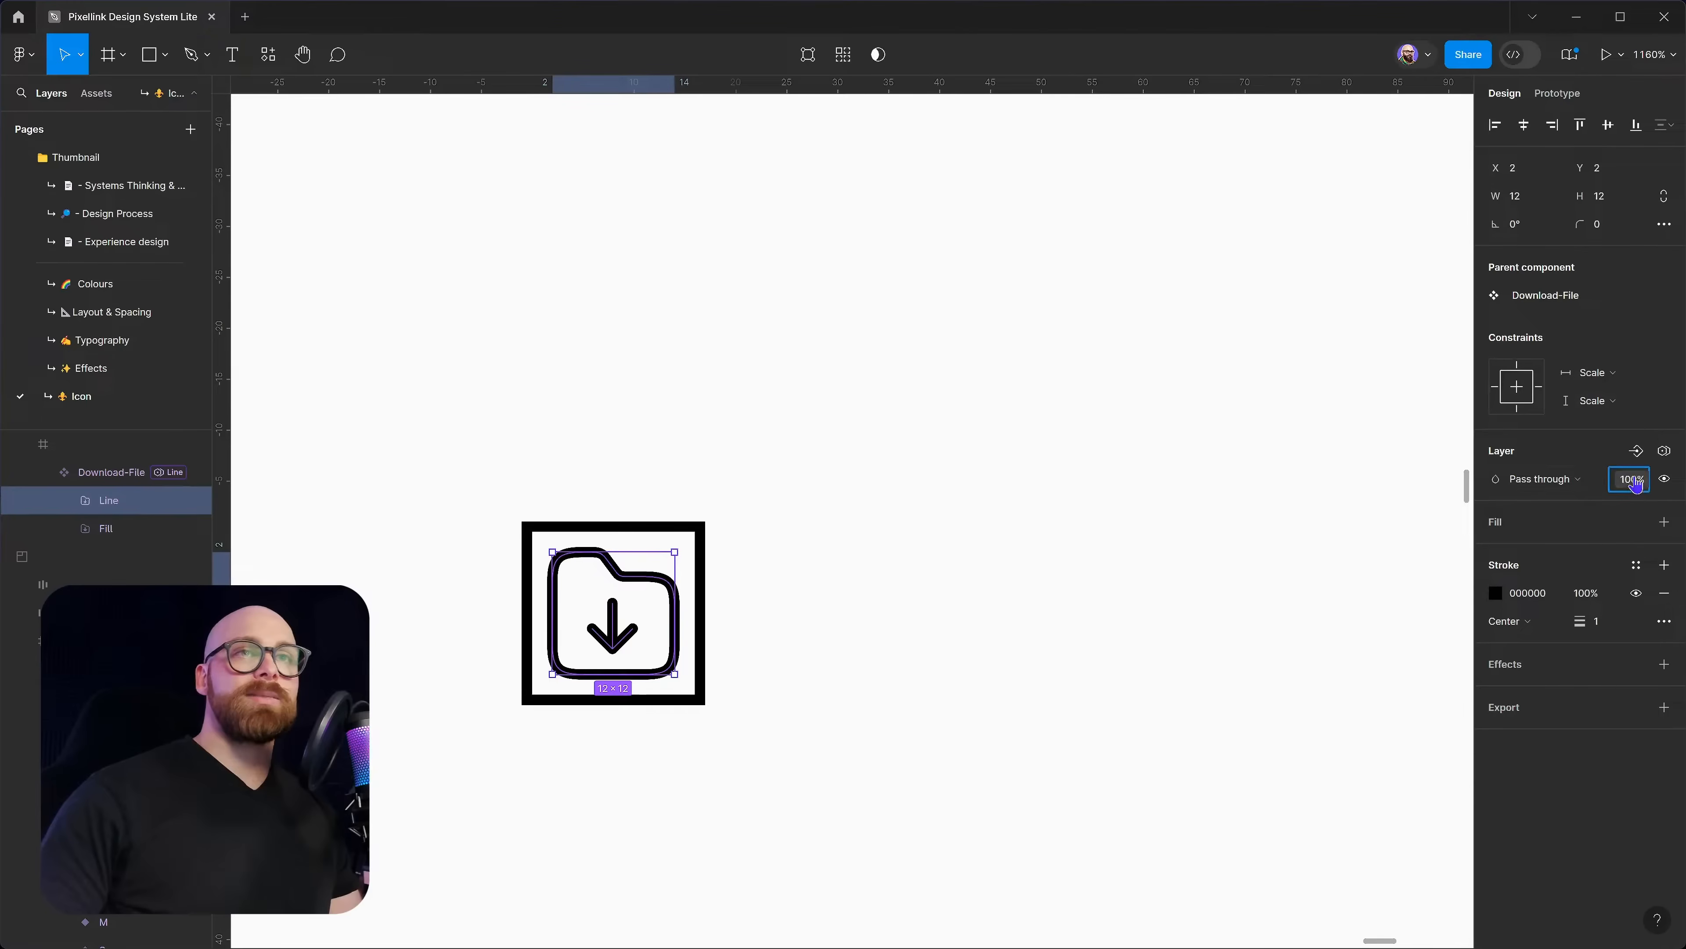
right_click(1632, 479)
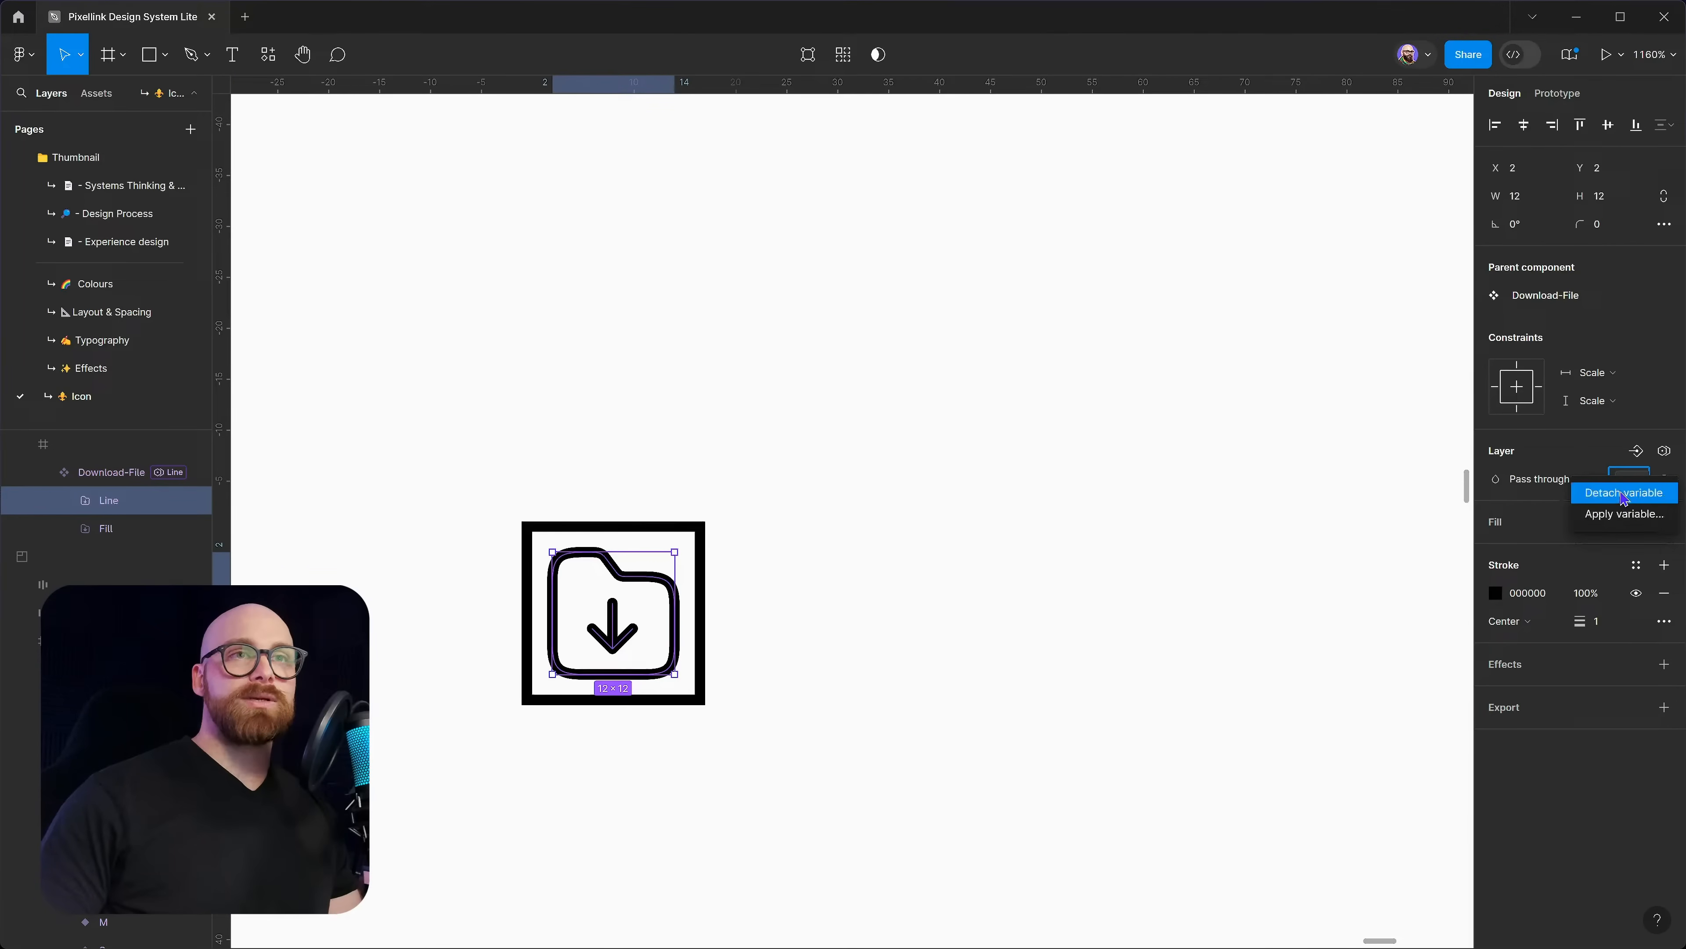
click(1629, 479)
right_click(1630, 479)
click(1635, 598)
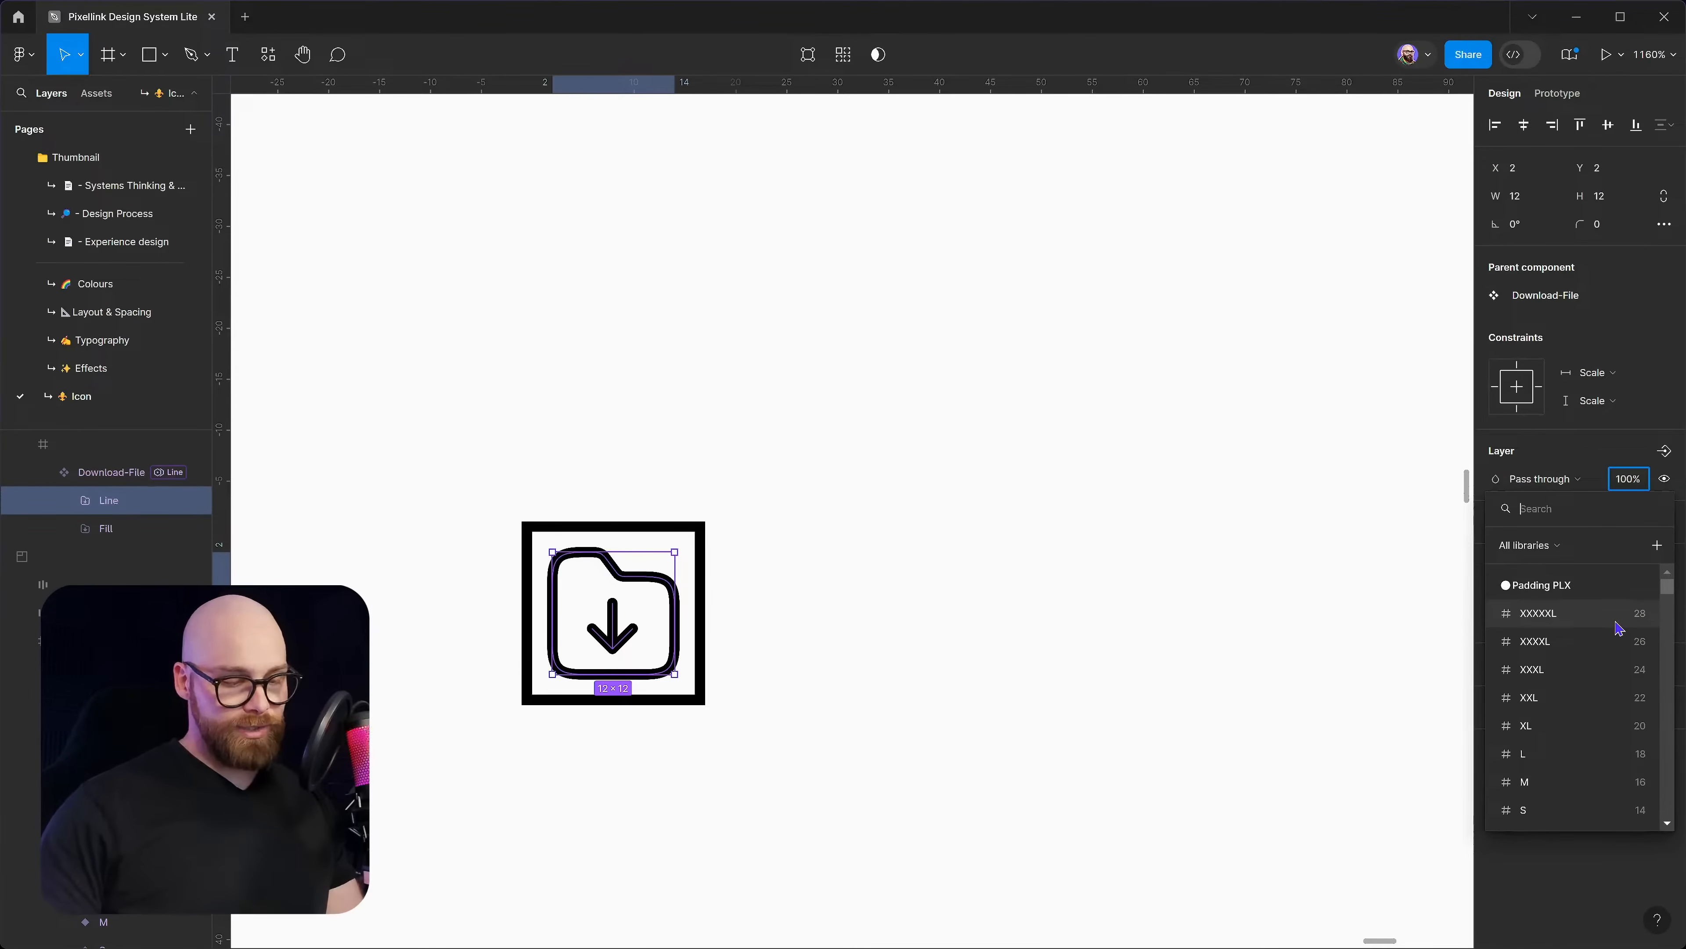
text(line)
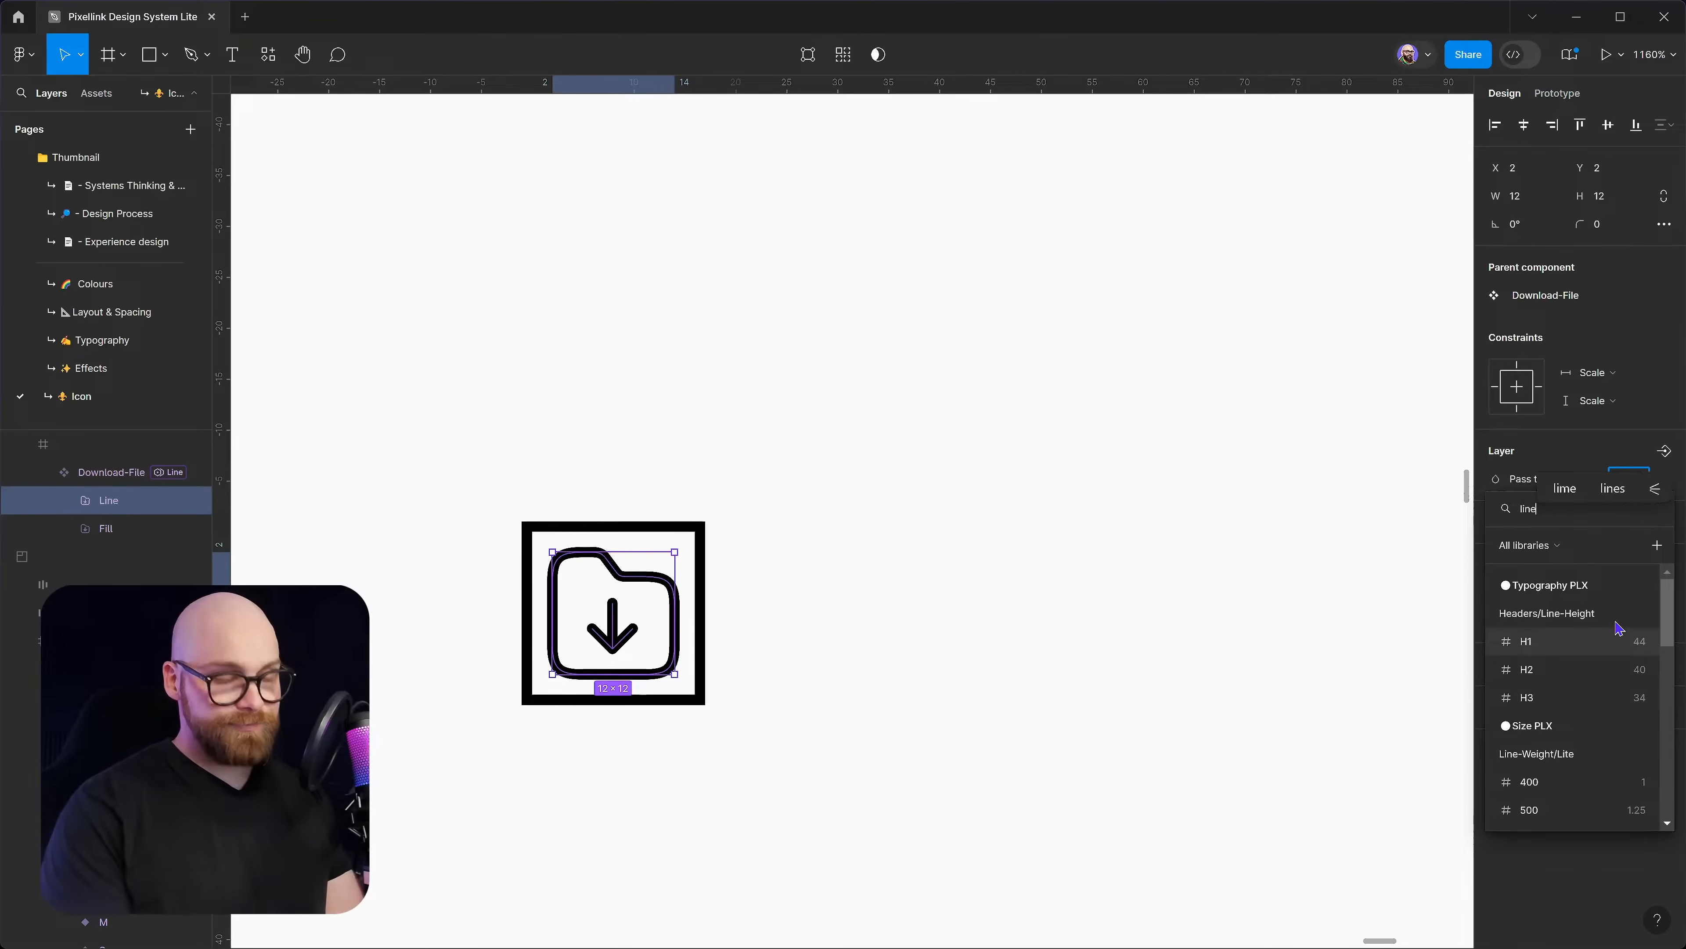
scroll(1620, 638, down, 6)
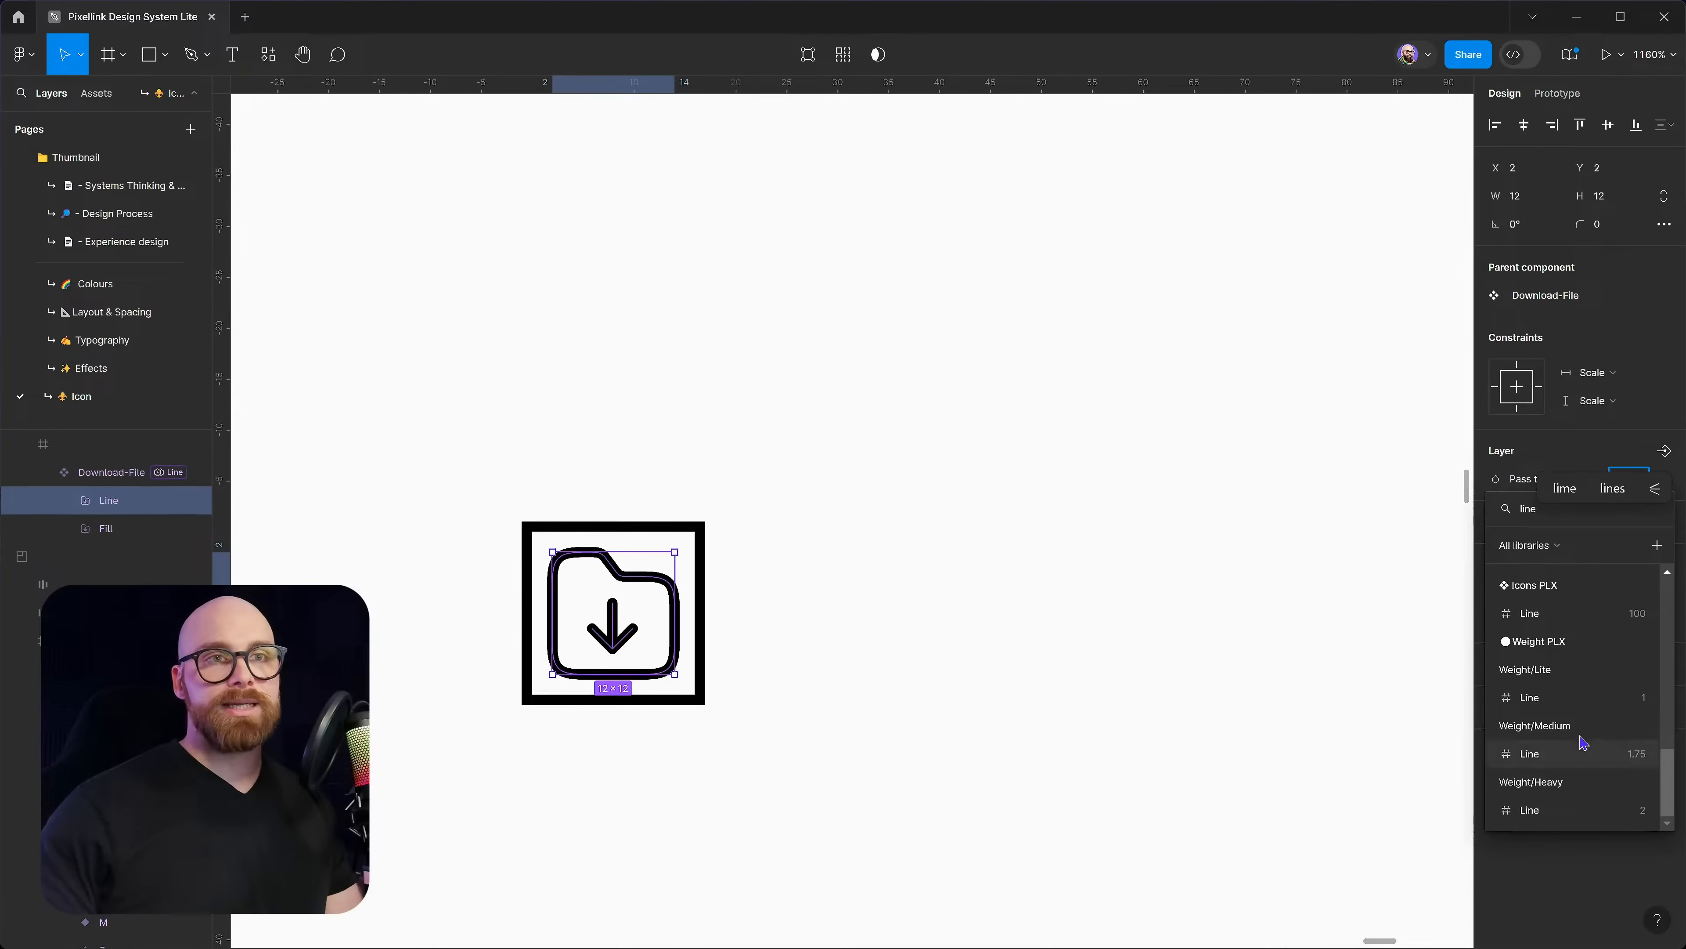
click(1548, 613)
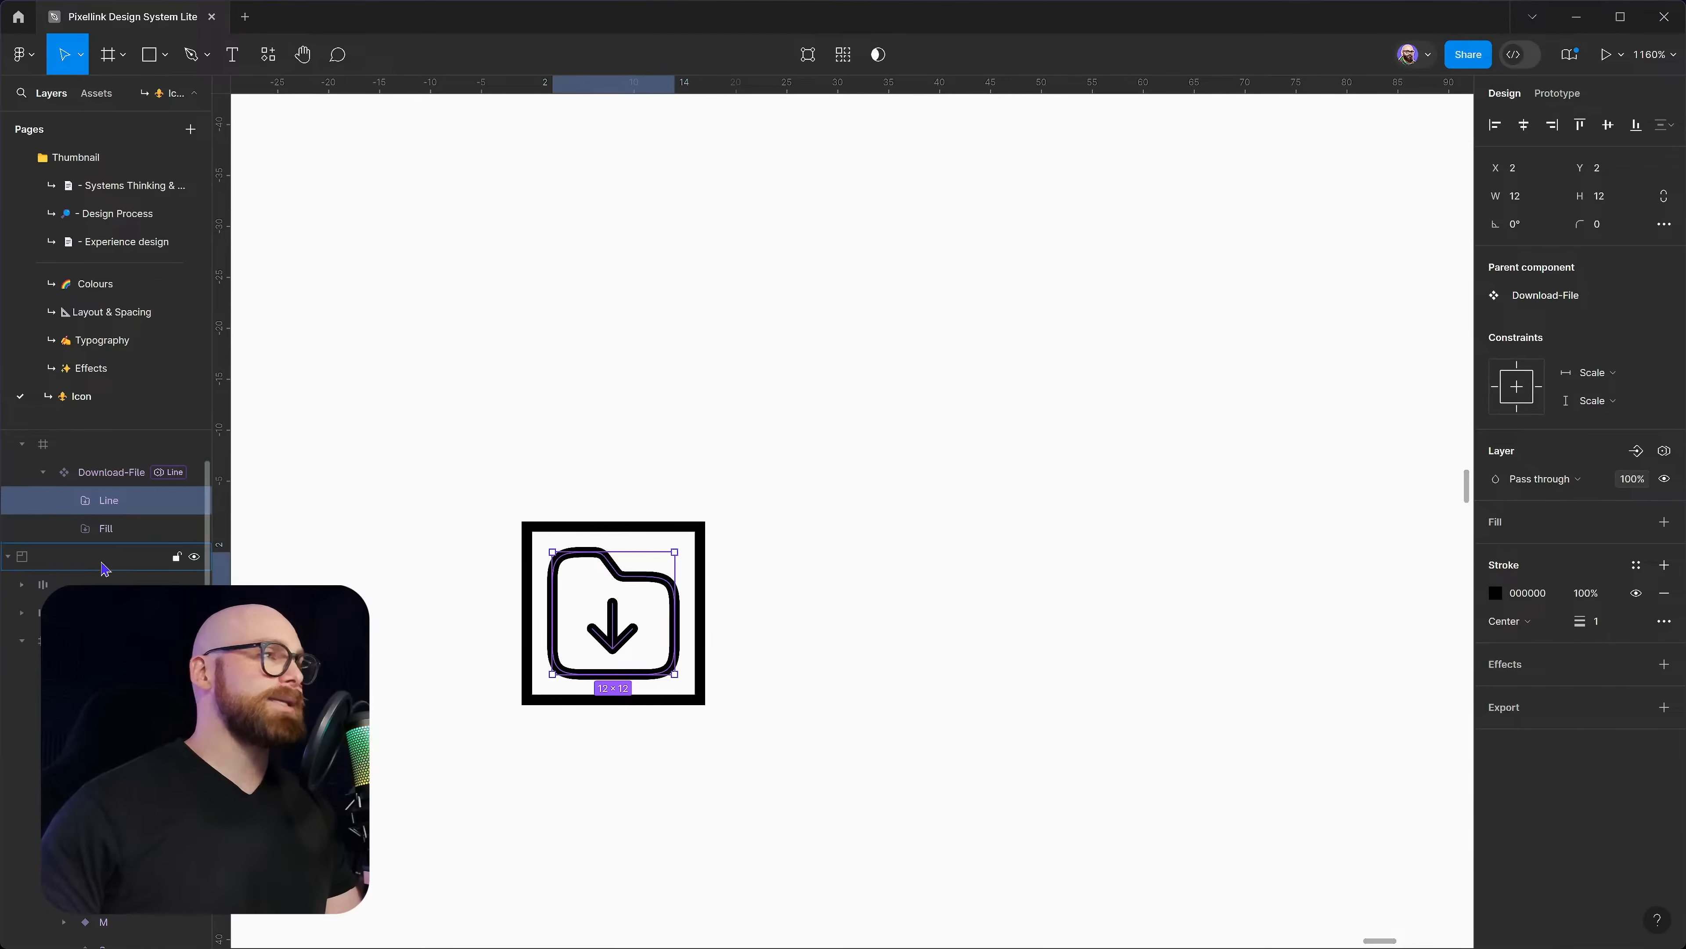
click(103, 532)
click(111, 502)
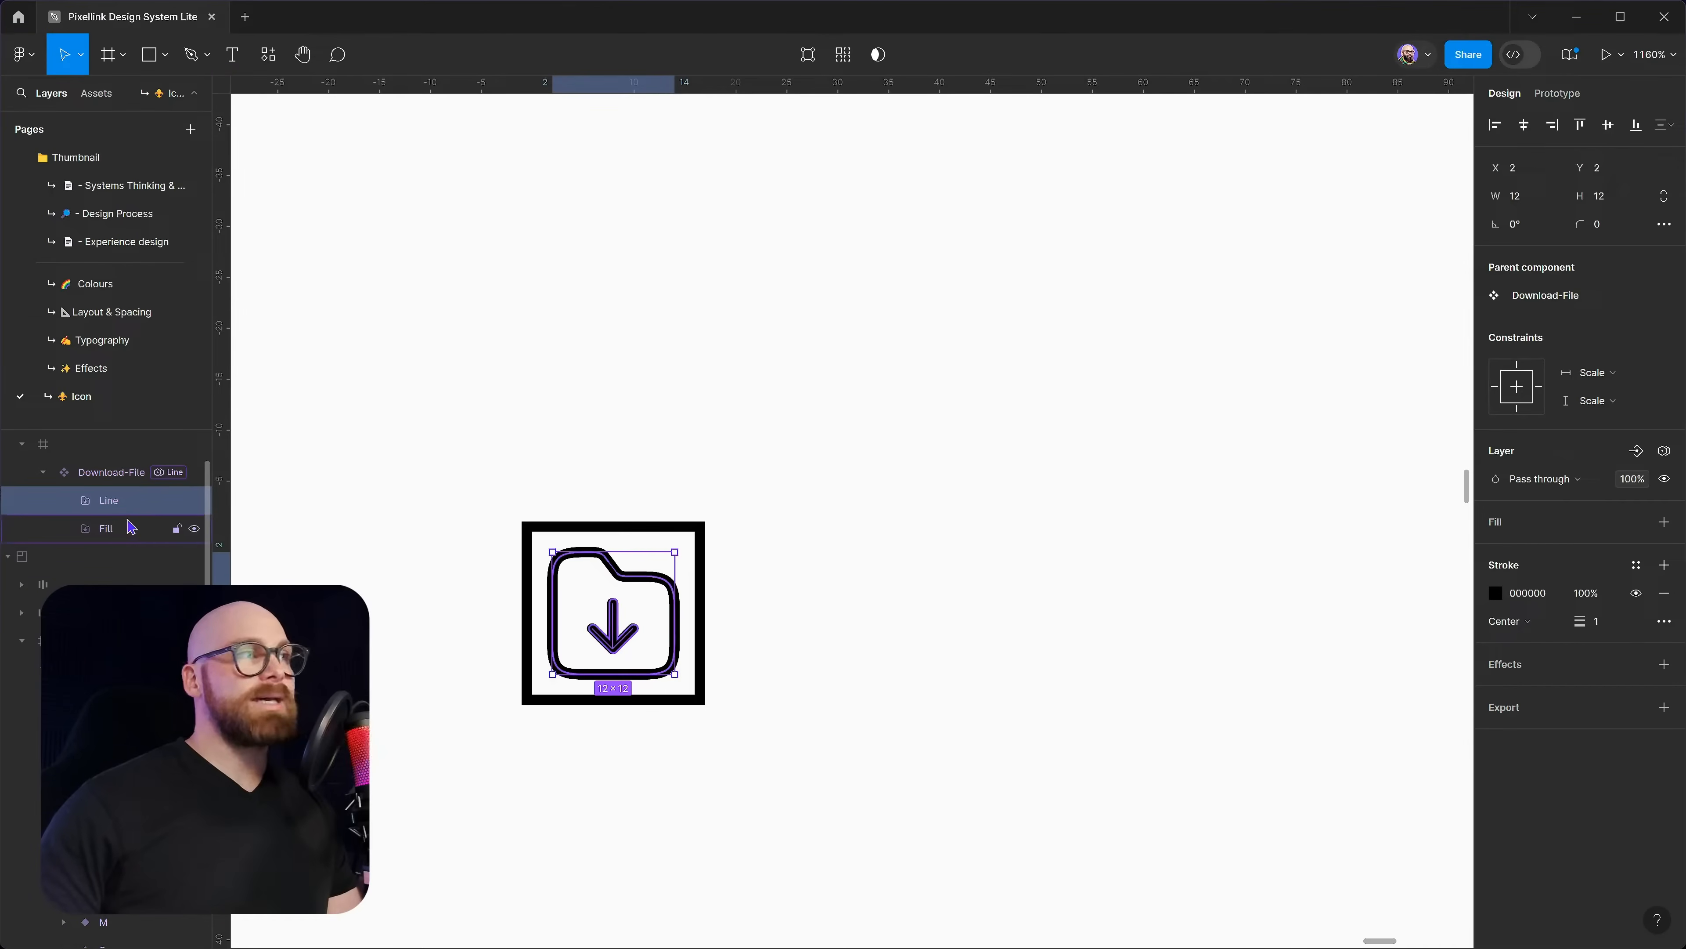
Change the Download-File component's white selection colour to the blue 4C5DF9
click(108, 477)
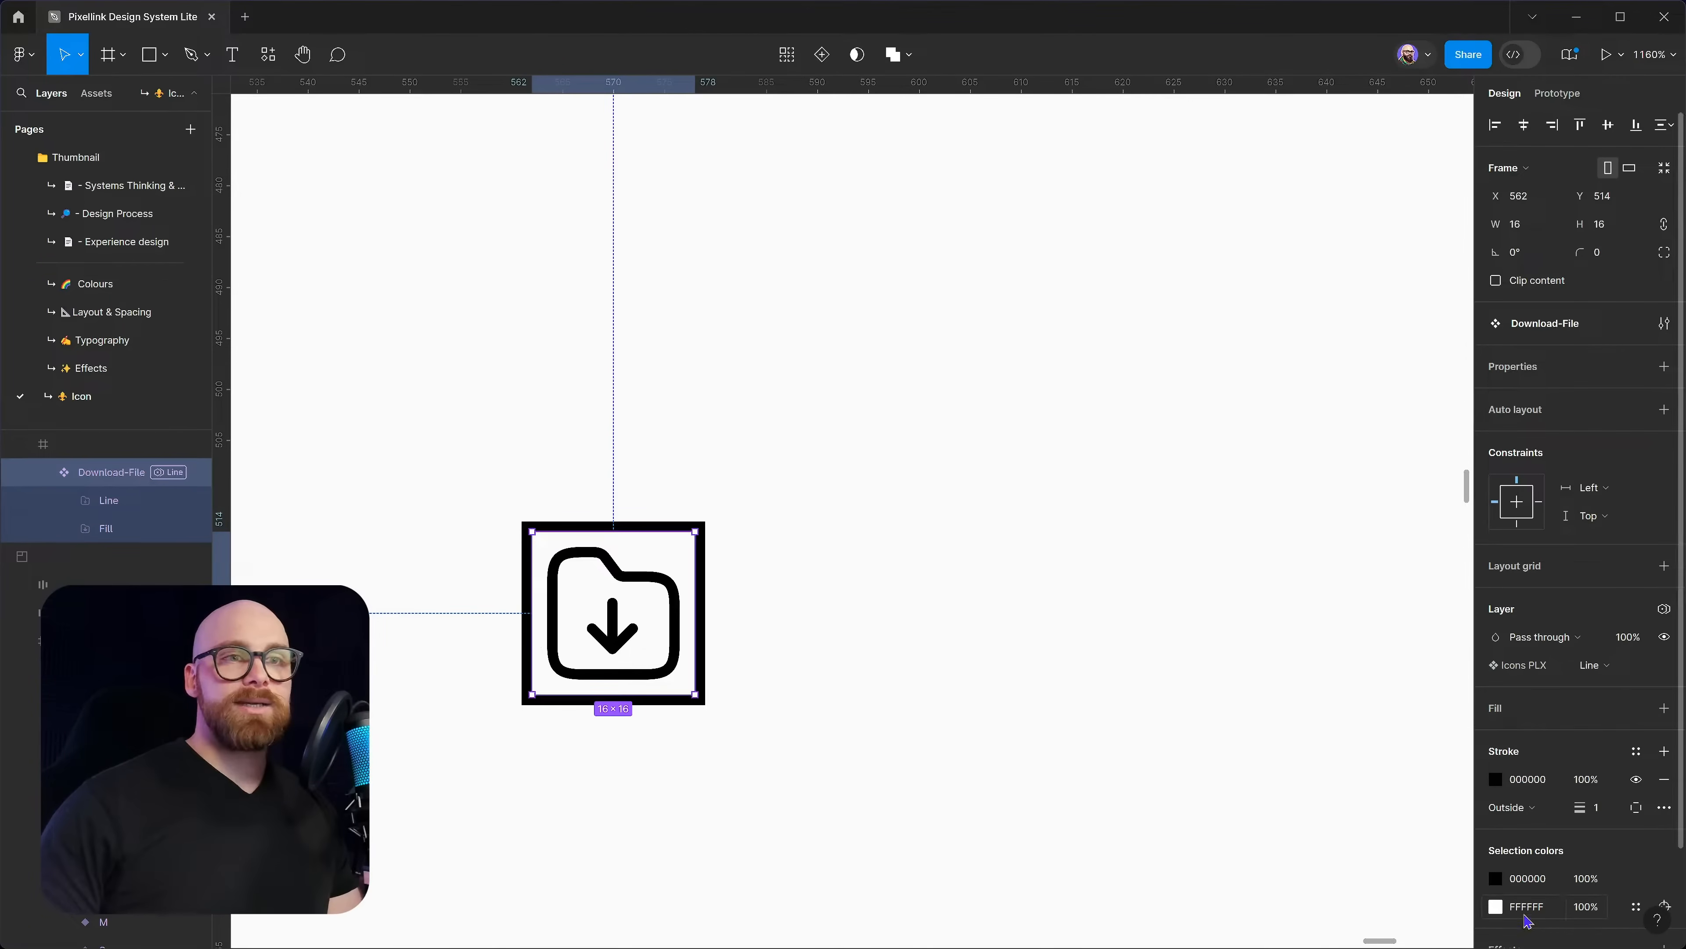
click(1497, 908)
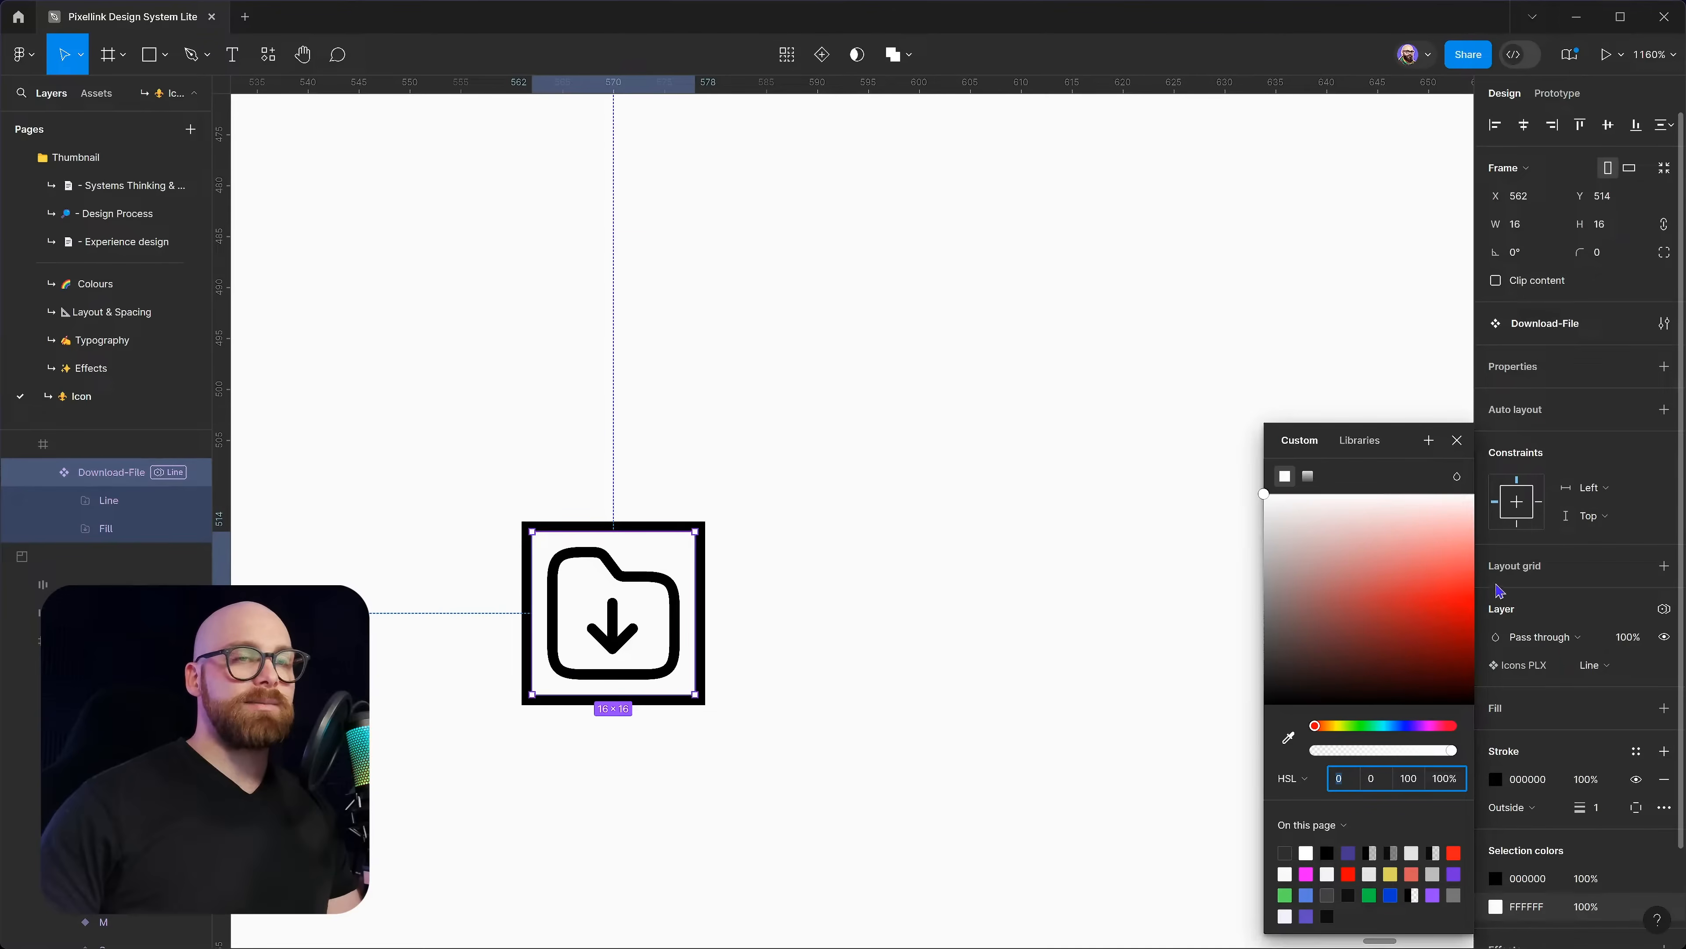
click(1398, 730)
mouse_move(1433, 614)
mouse_down()
mouse_move(1461, 570)
mouse_move(1464, 584)
mouse_up()
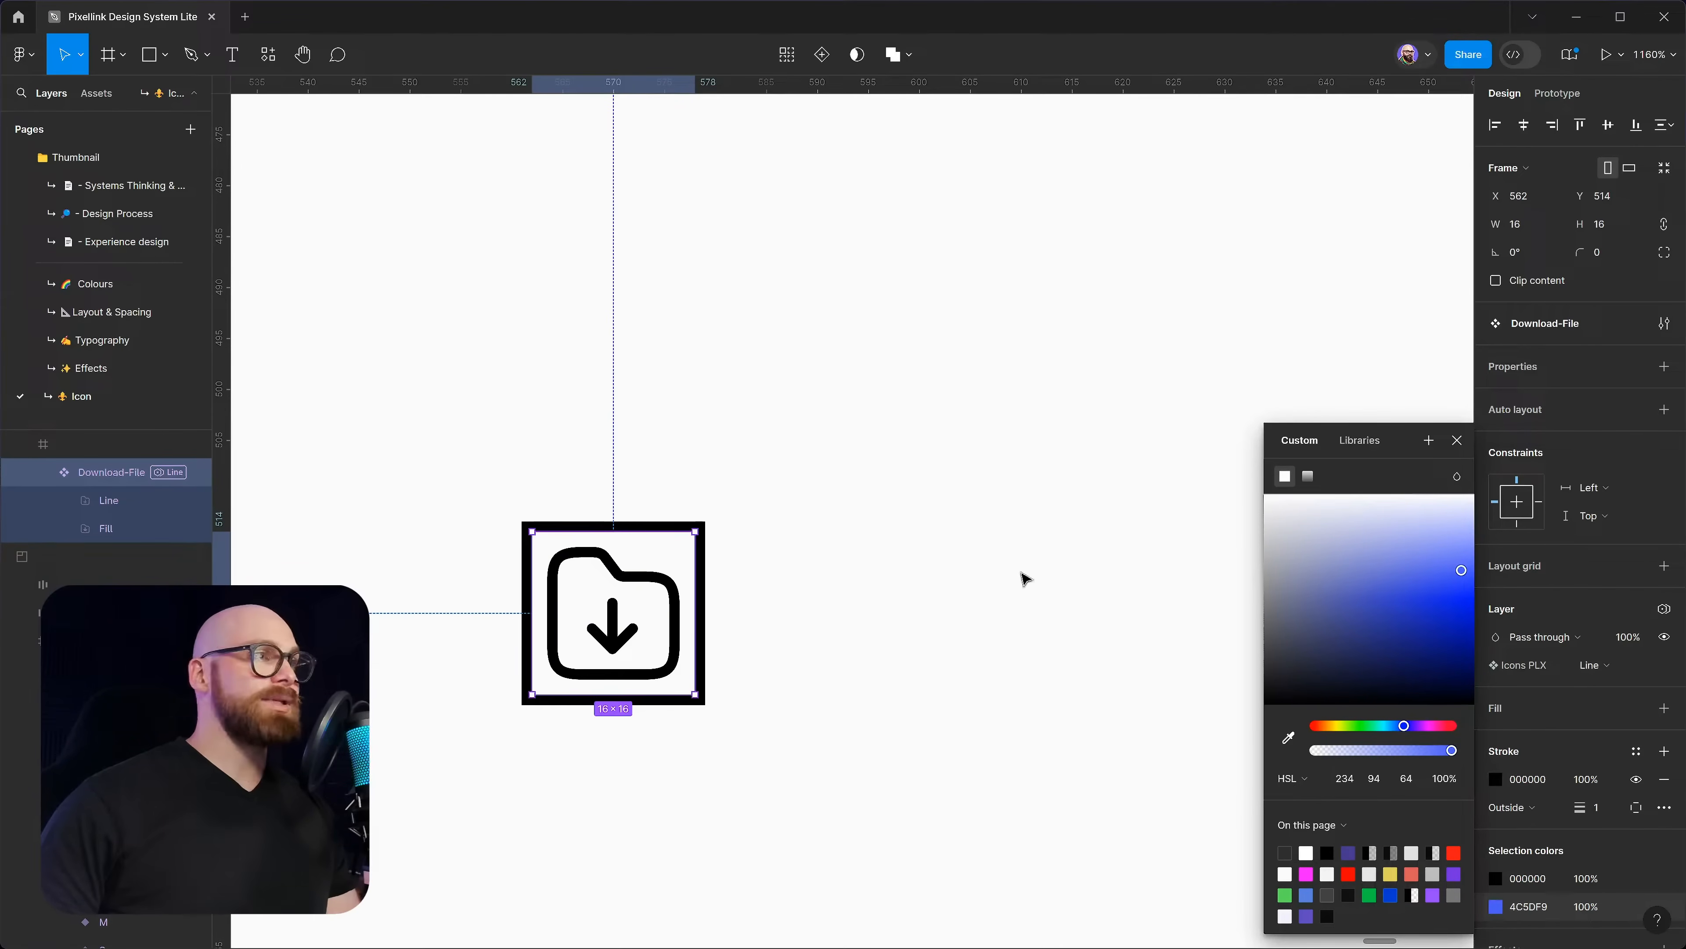
click(875, 581)
click(683, 566)
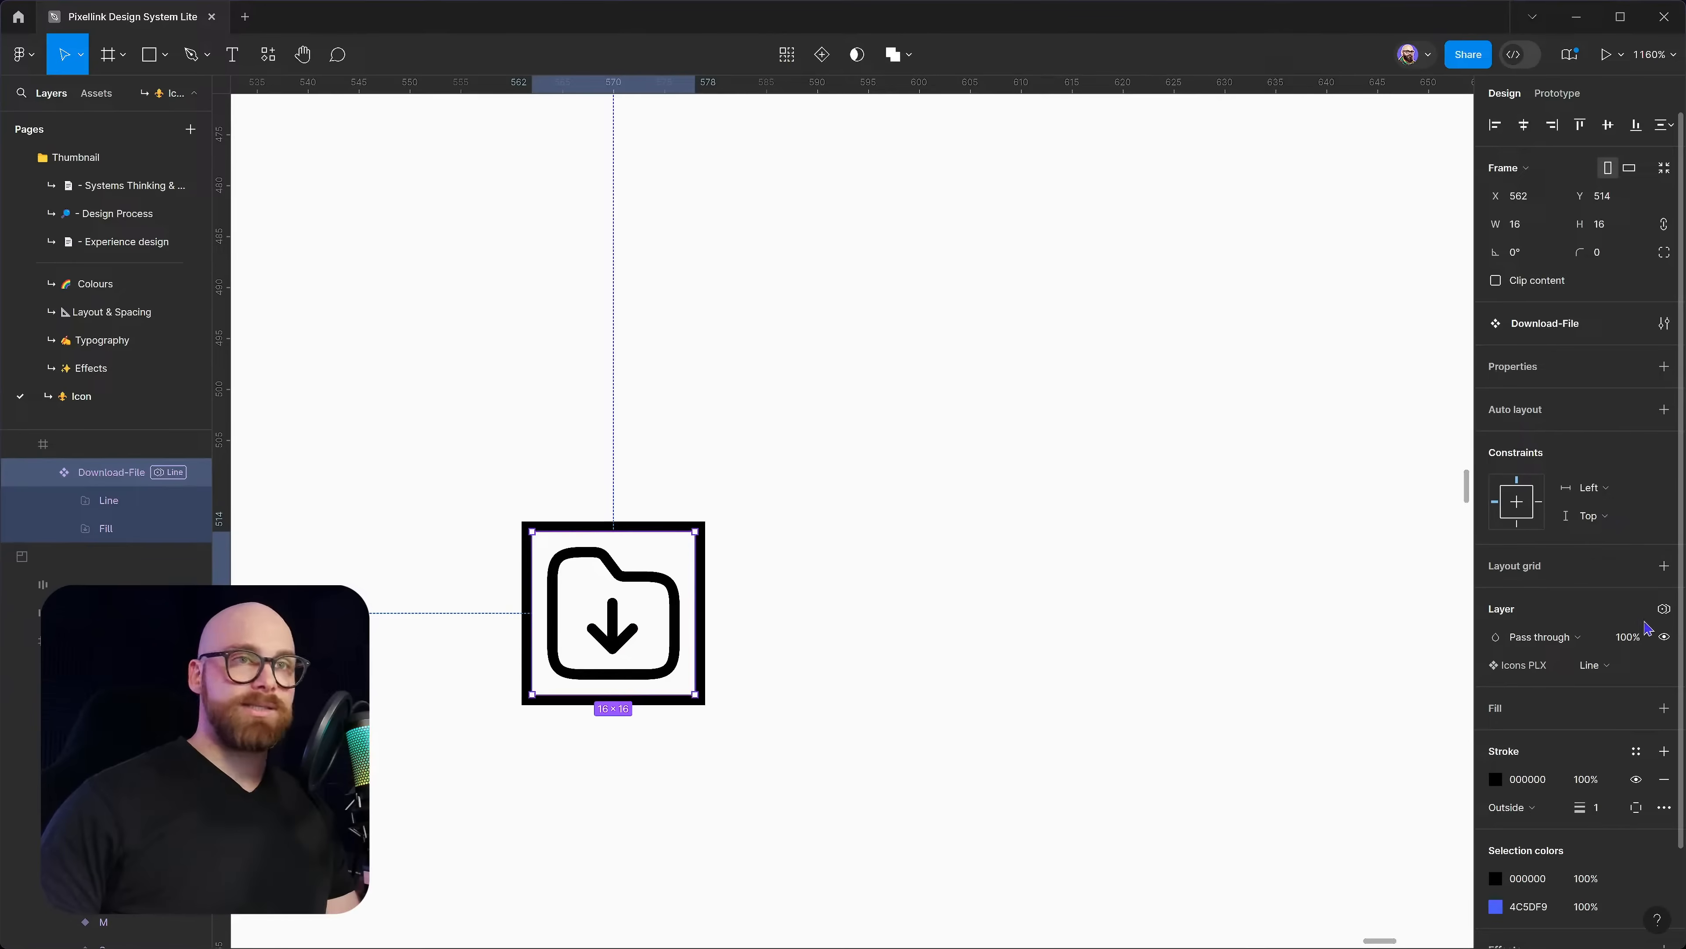
Try the Fill and Combo modes of the Icons PLX collection on the Download-File component
click(1664, 610)
click(1664, 610)
click(1625, 665)
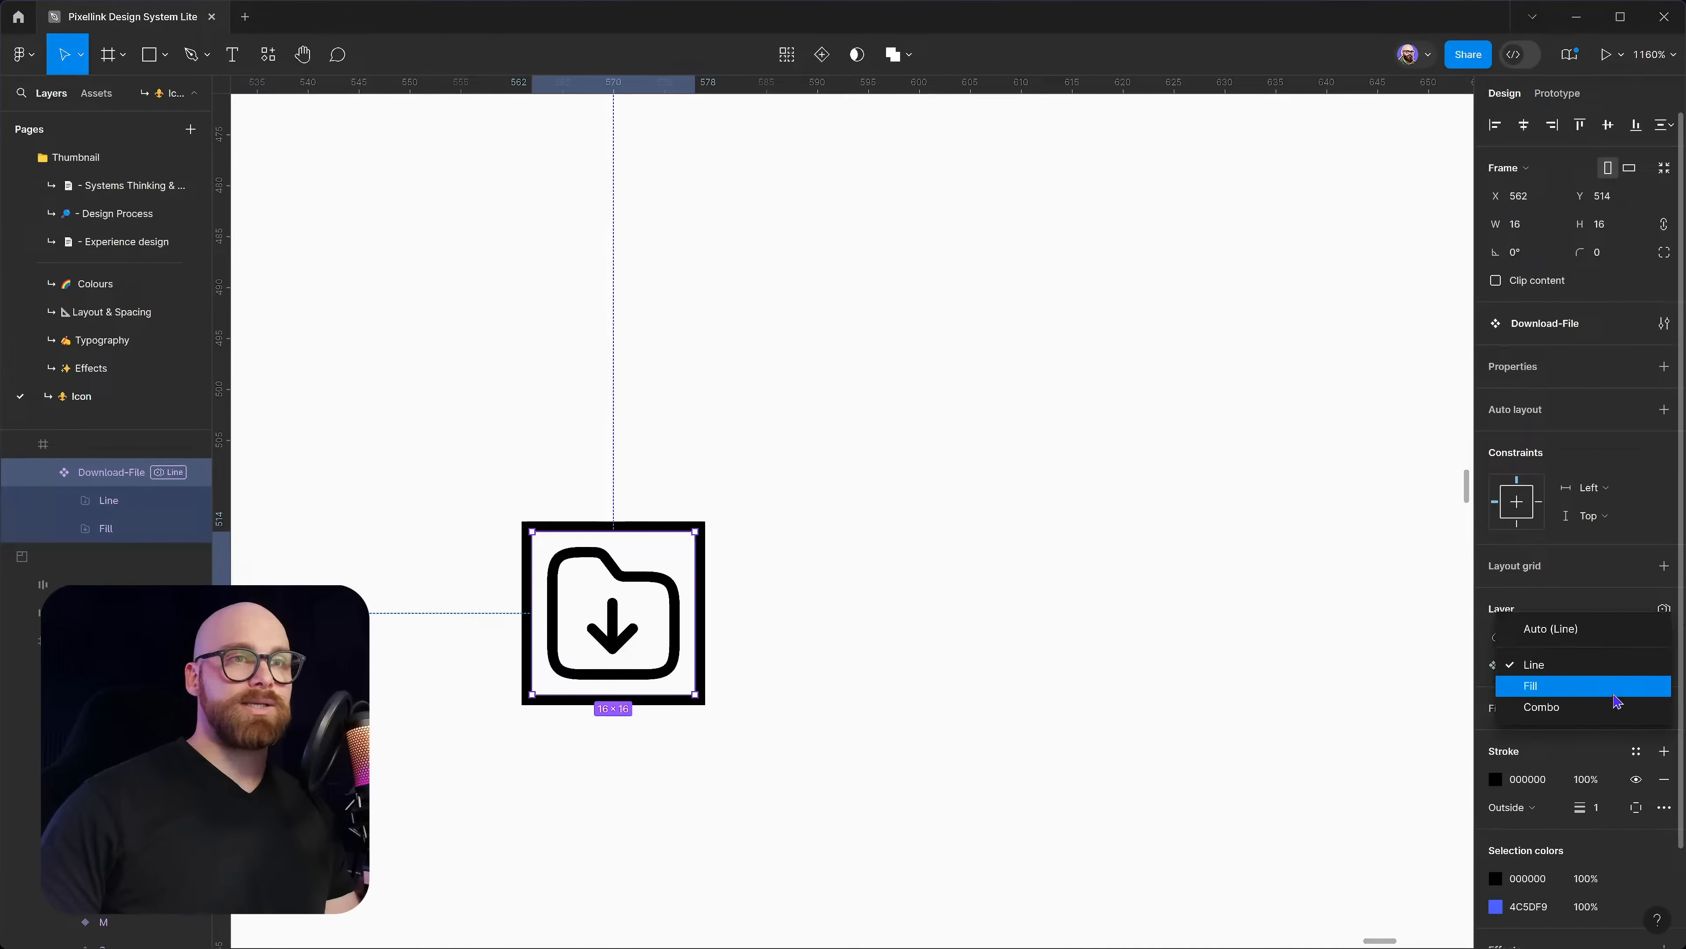
click(1587, 691)
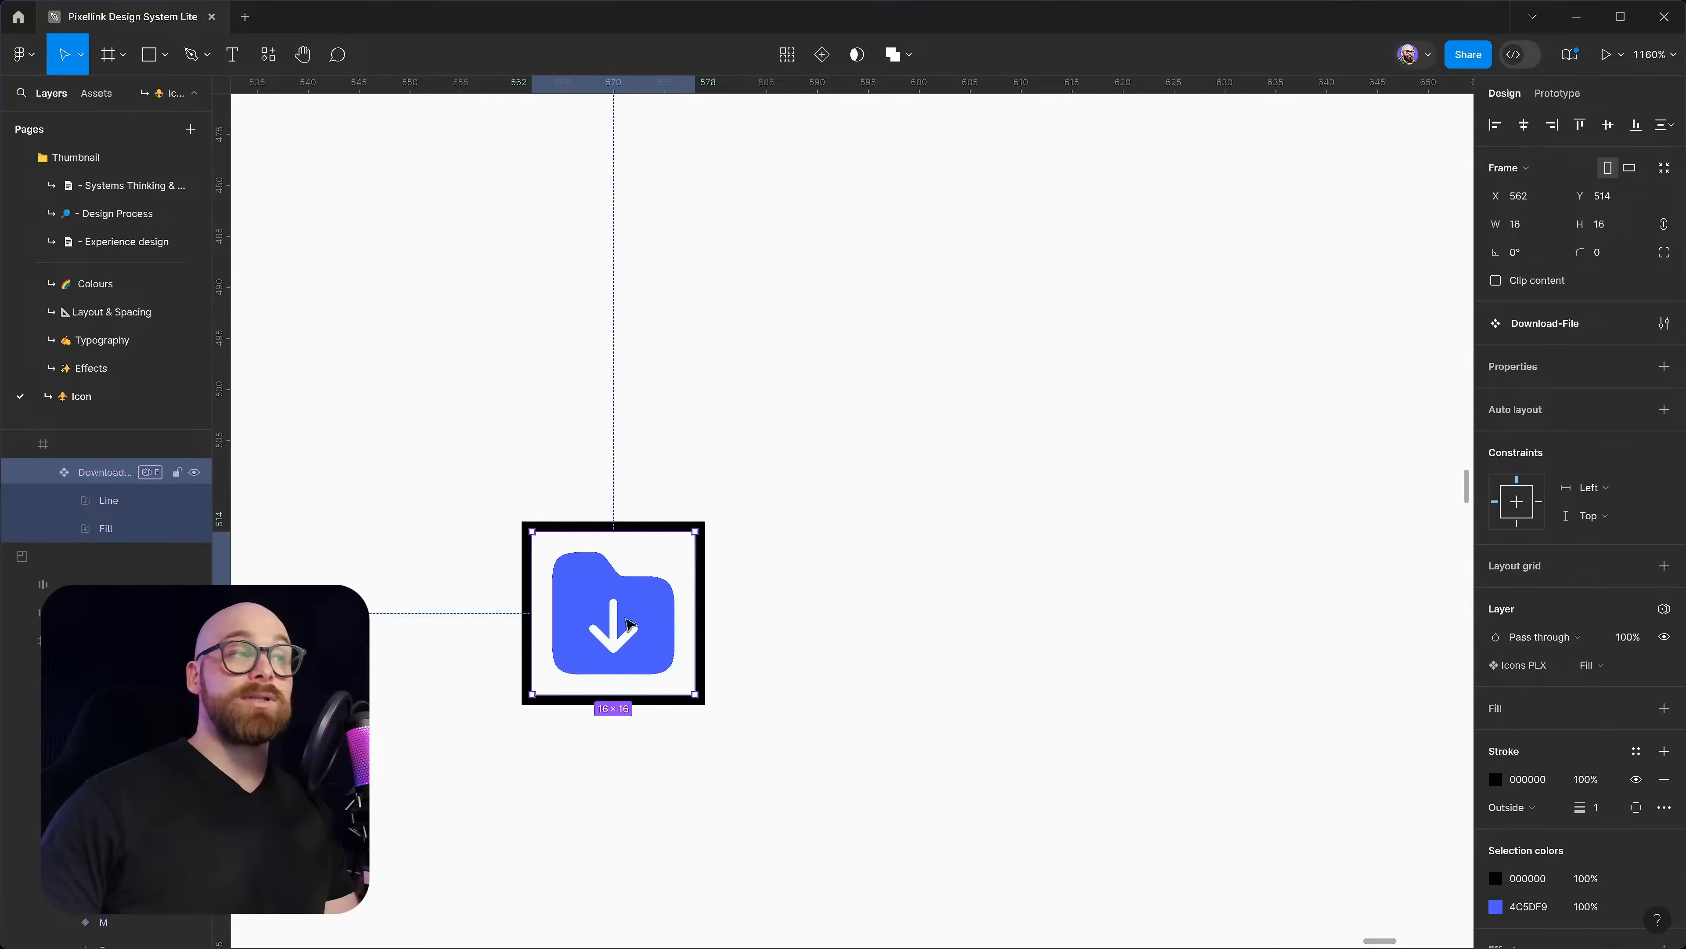
click(1592, 665)
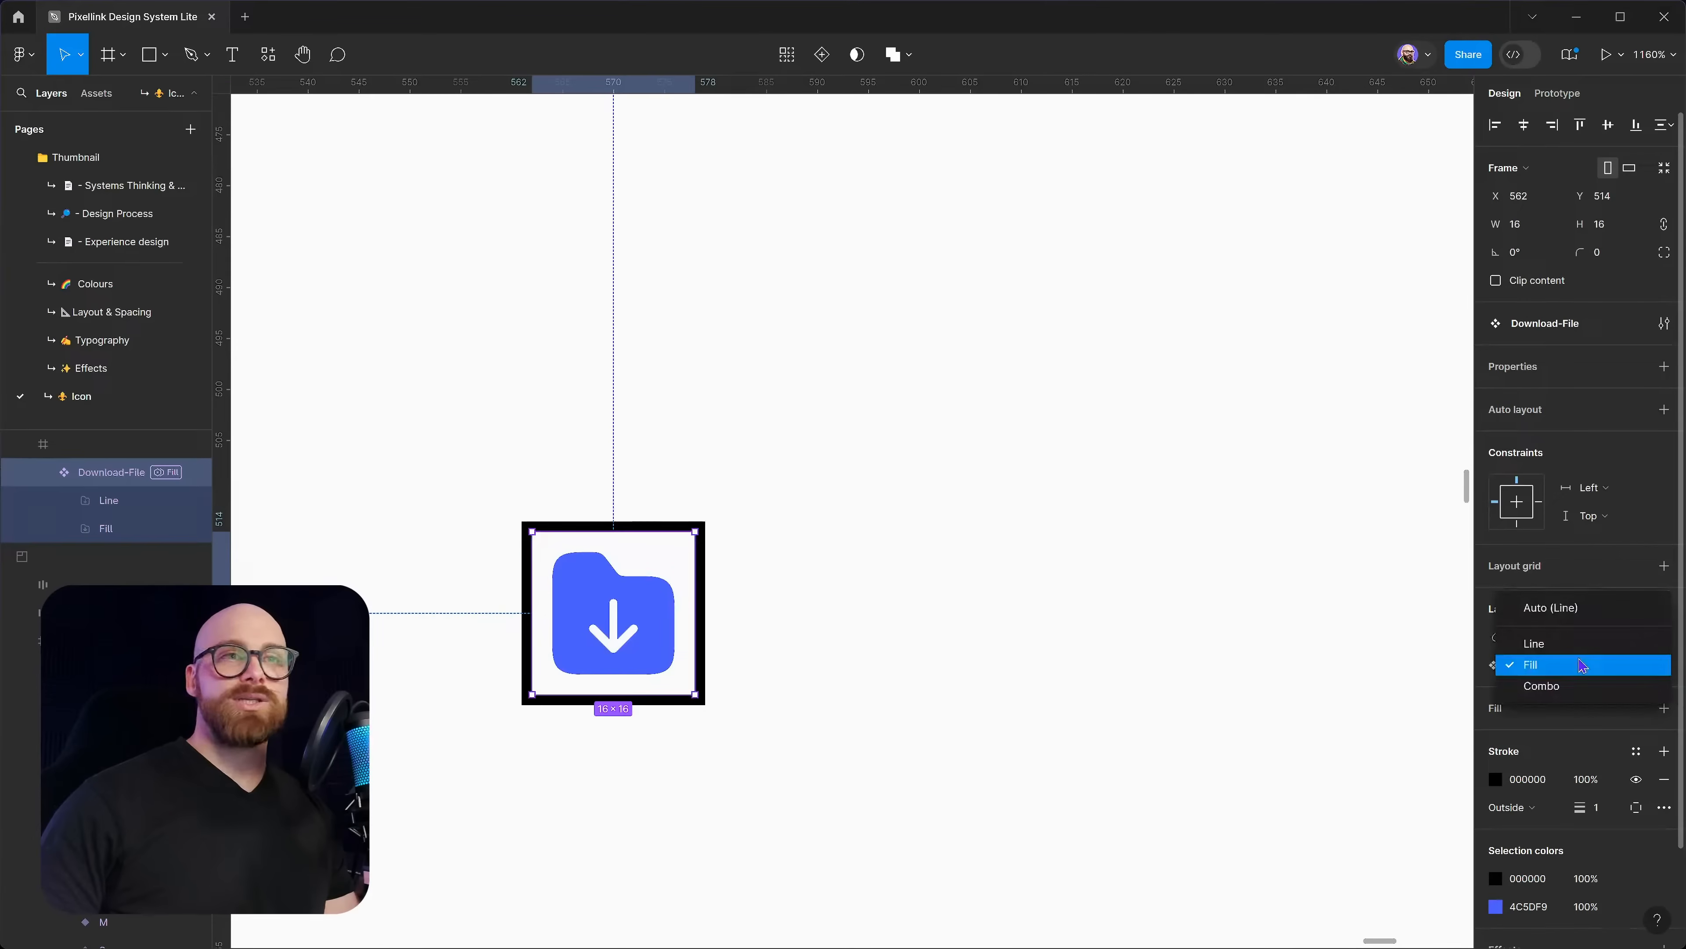
click(1591, 695)
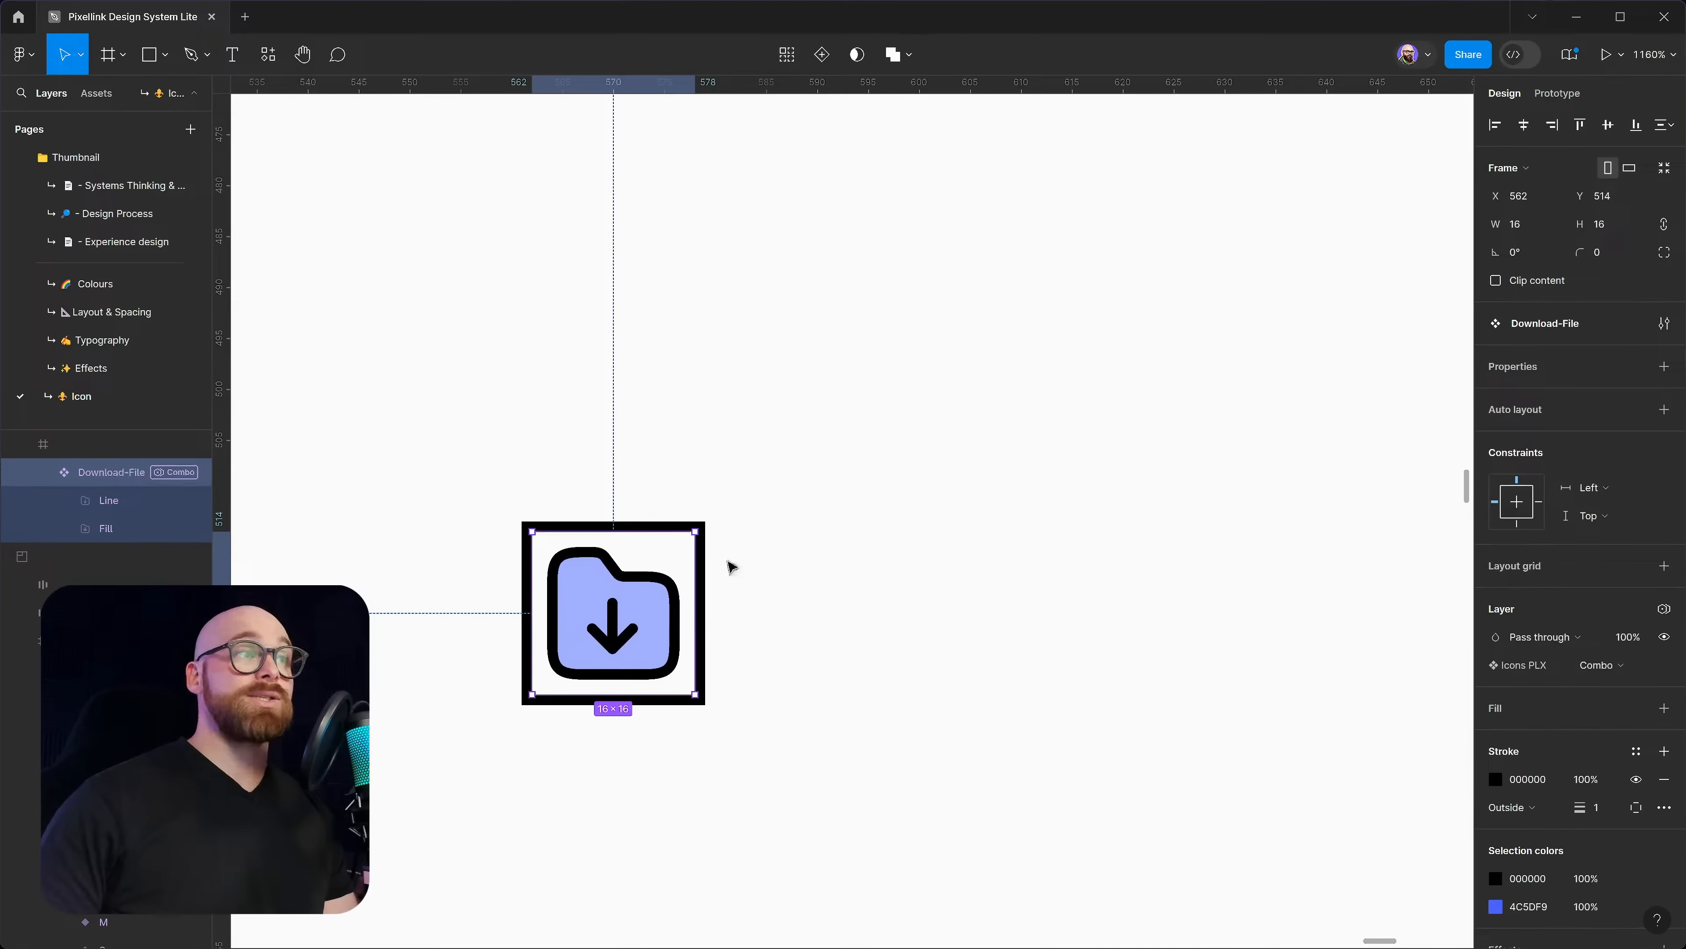
Set the Download-File component's Icons PLX mode to Auto (Line) and remove its outside stroke
click(1612, 666)
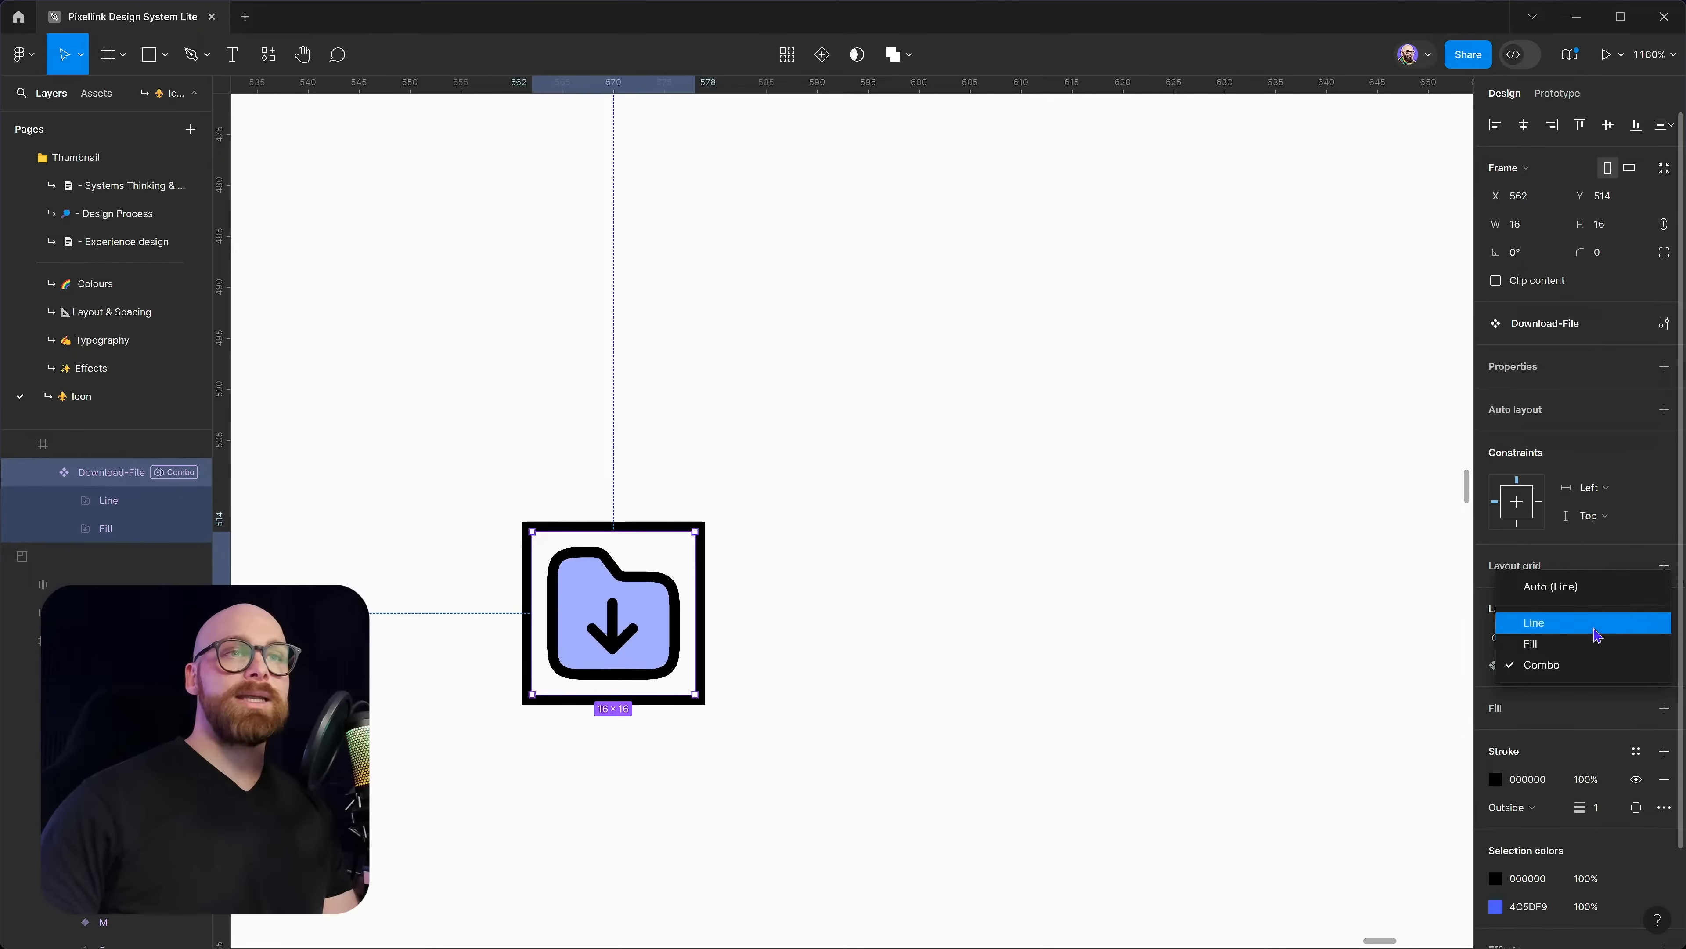
click(1590, 589)
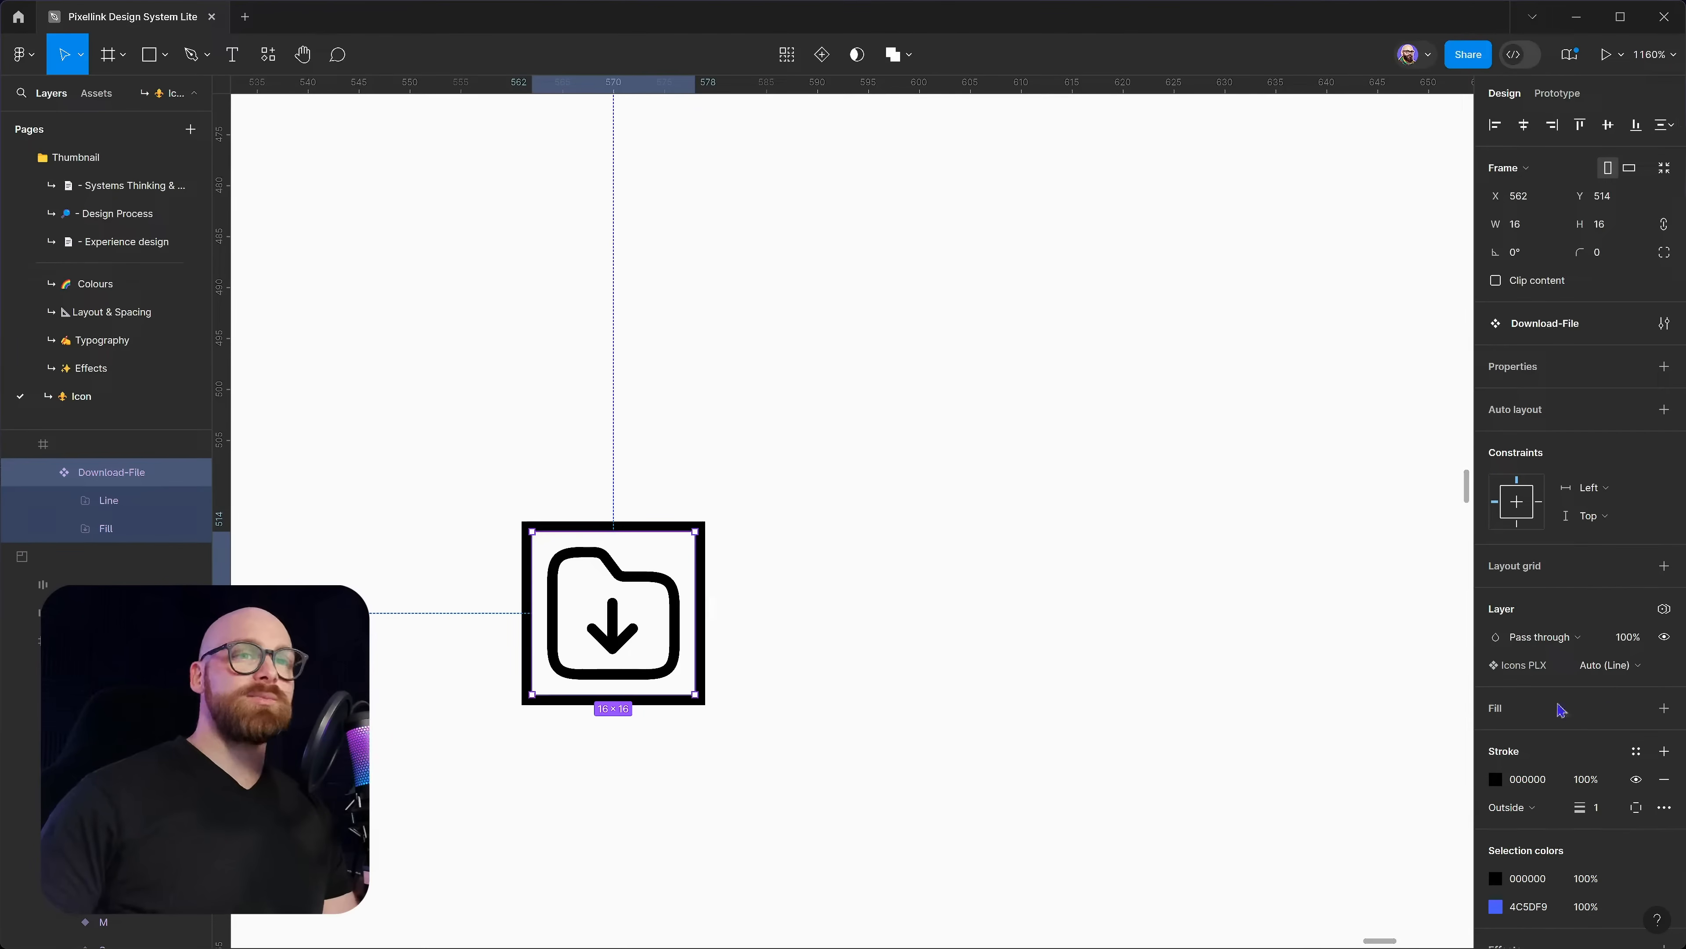
click(1593, 670)
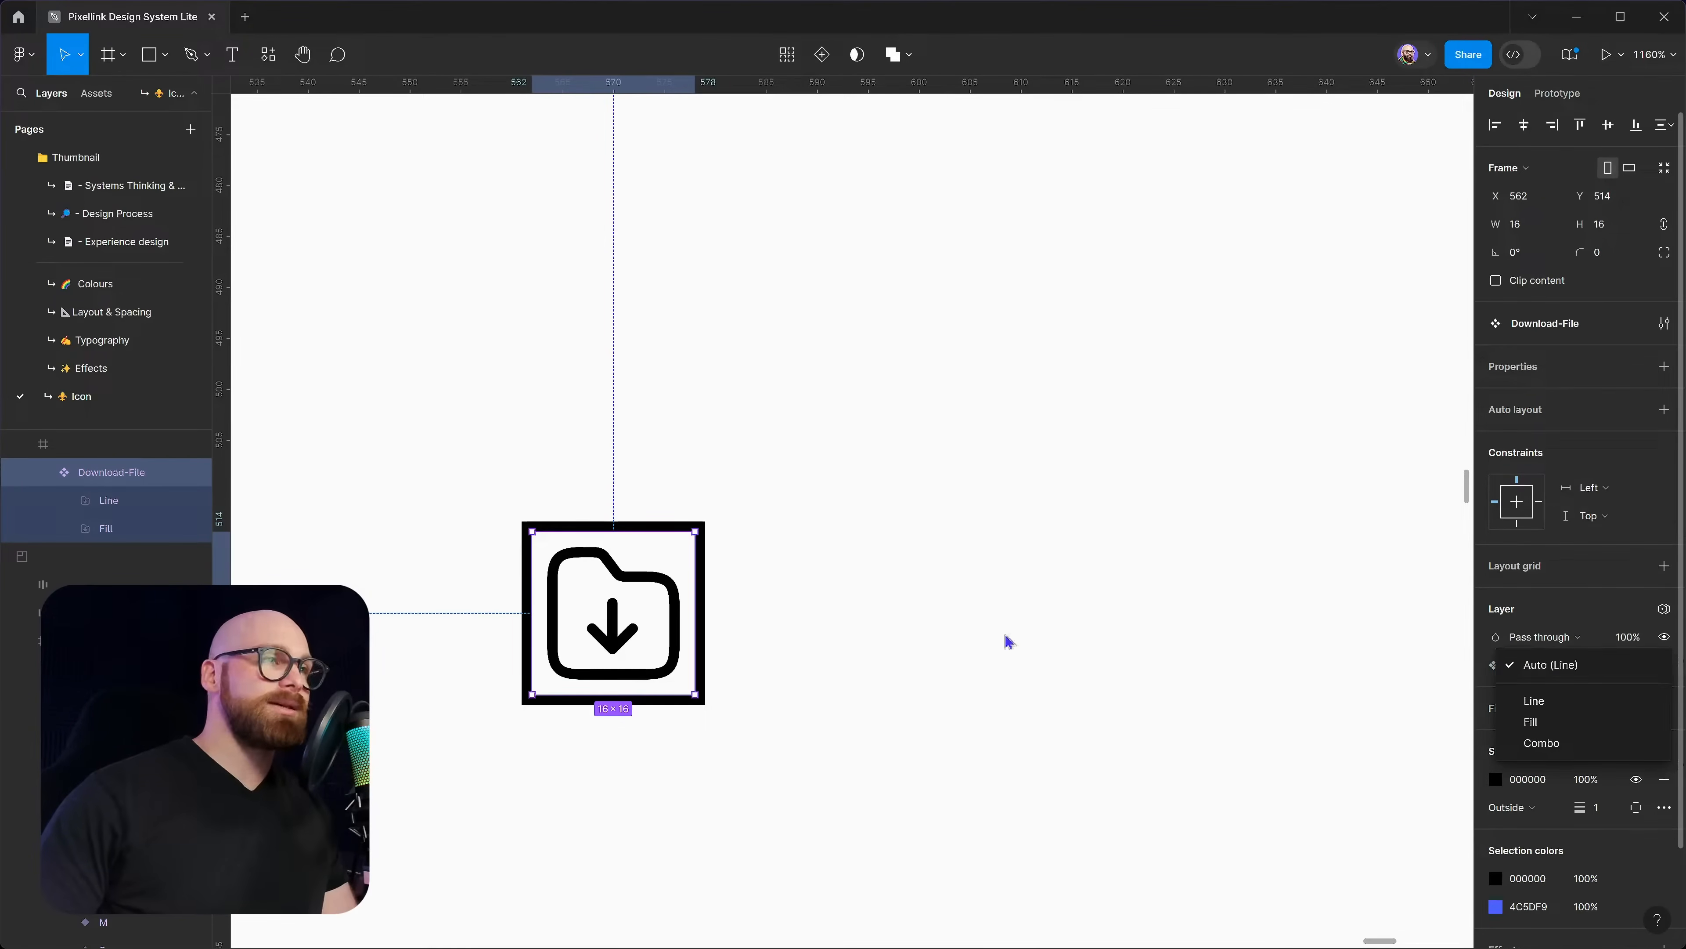
click(1539, 666)
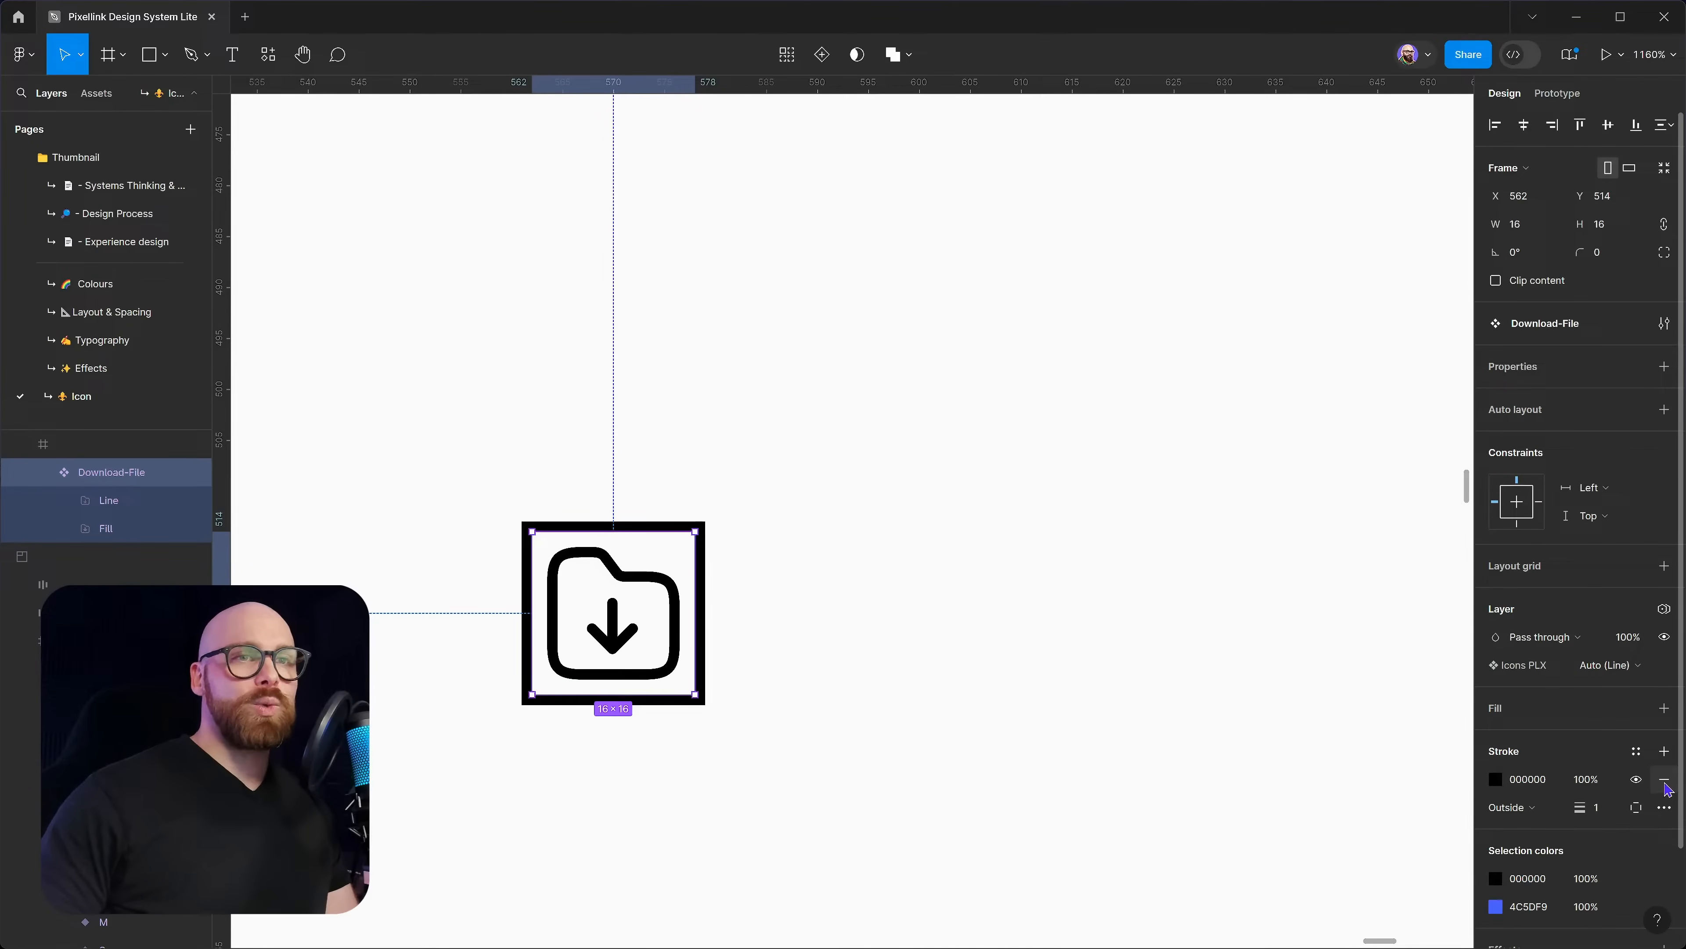
click(1664, 781)
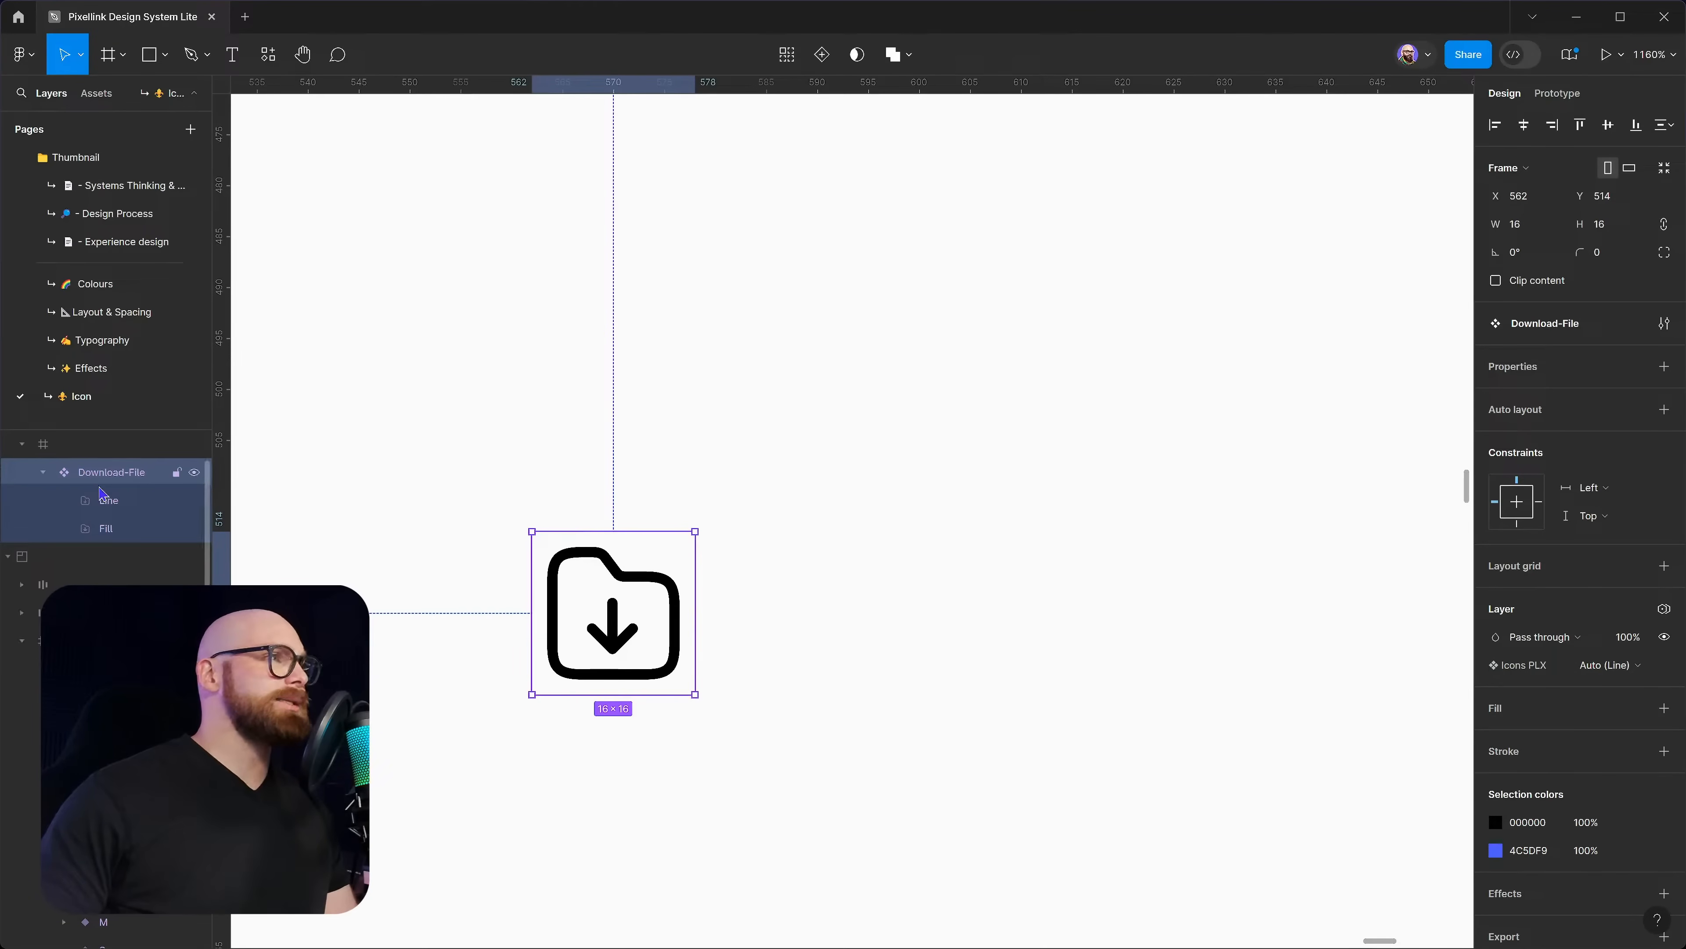
click(43, 473)
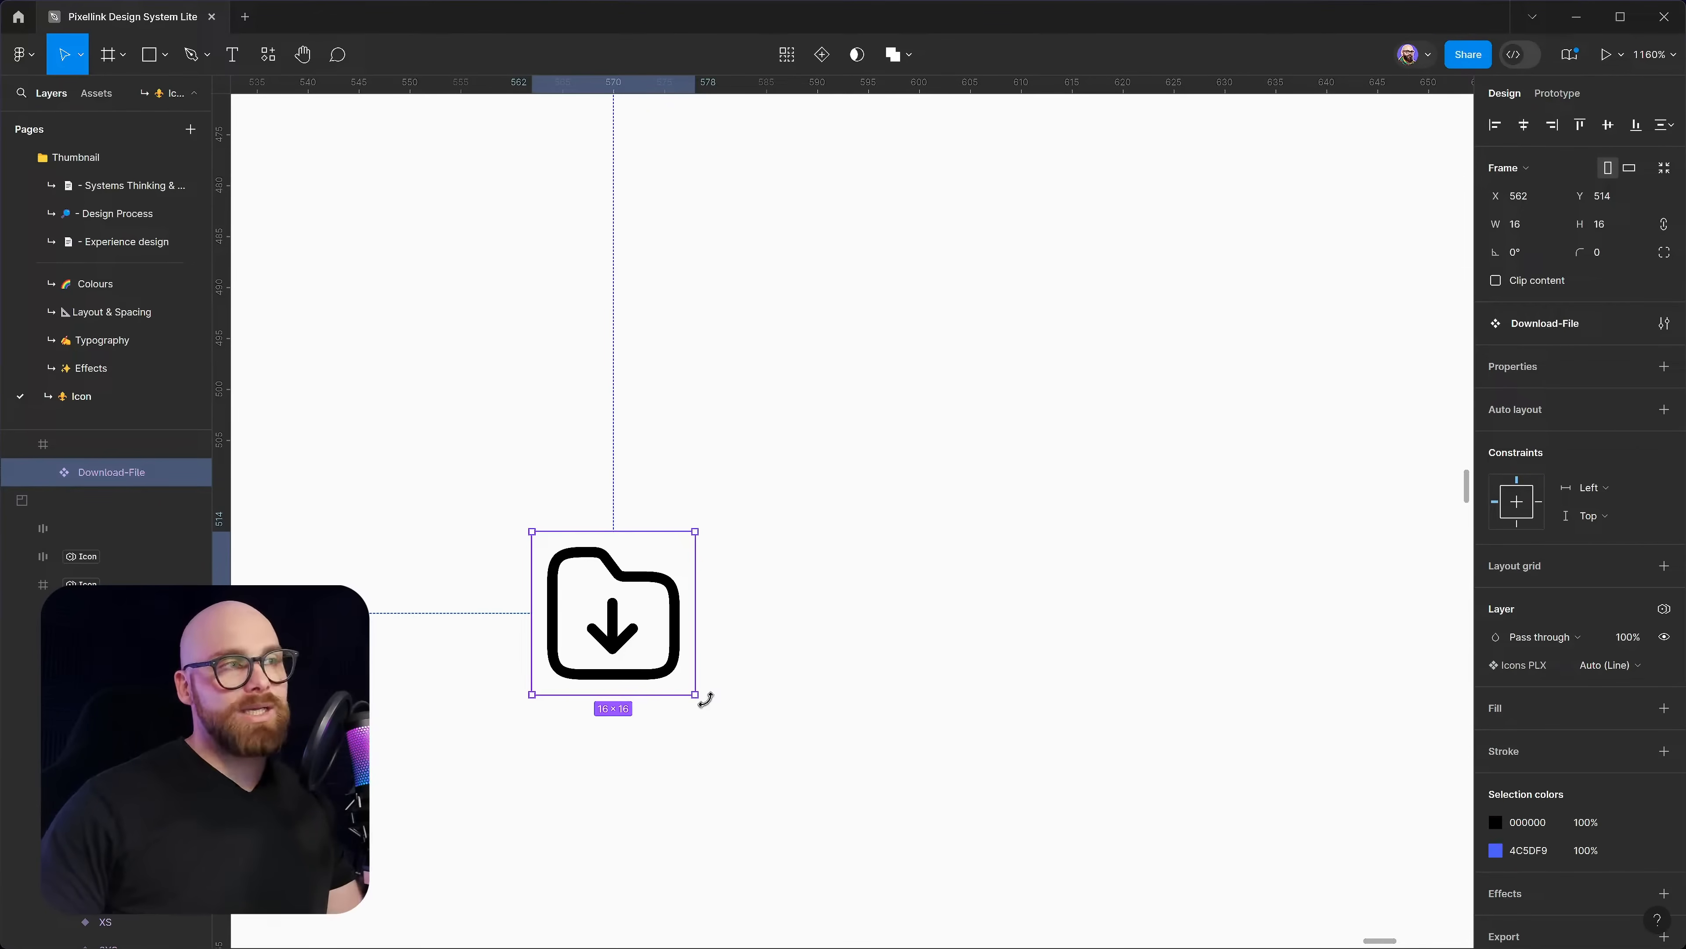
Place an instance of Download-File straight above the main component at Y 461 and detach it
scroll(930, 580, down, 5)
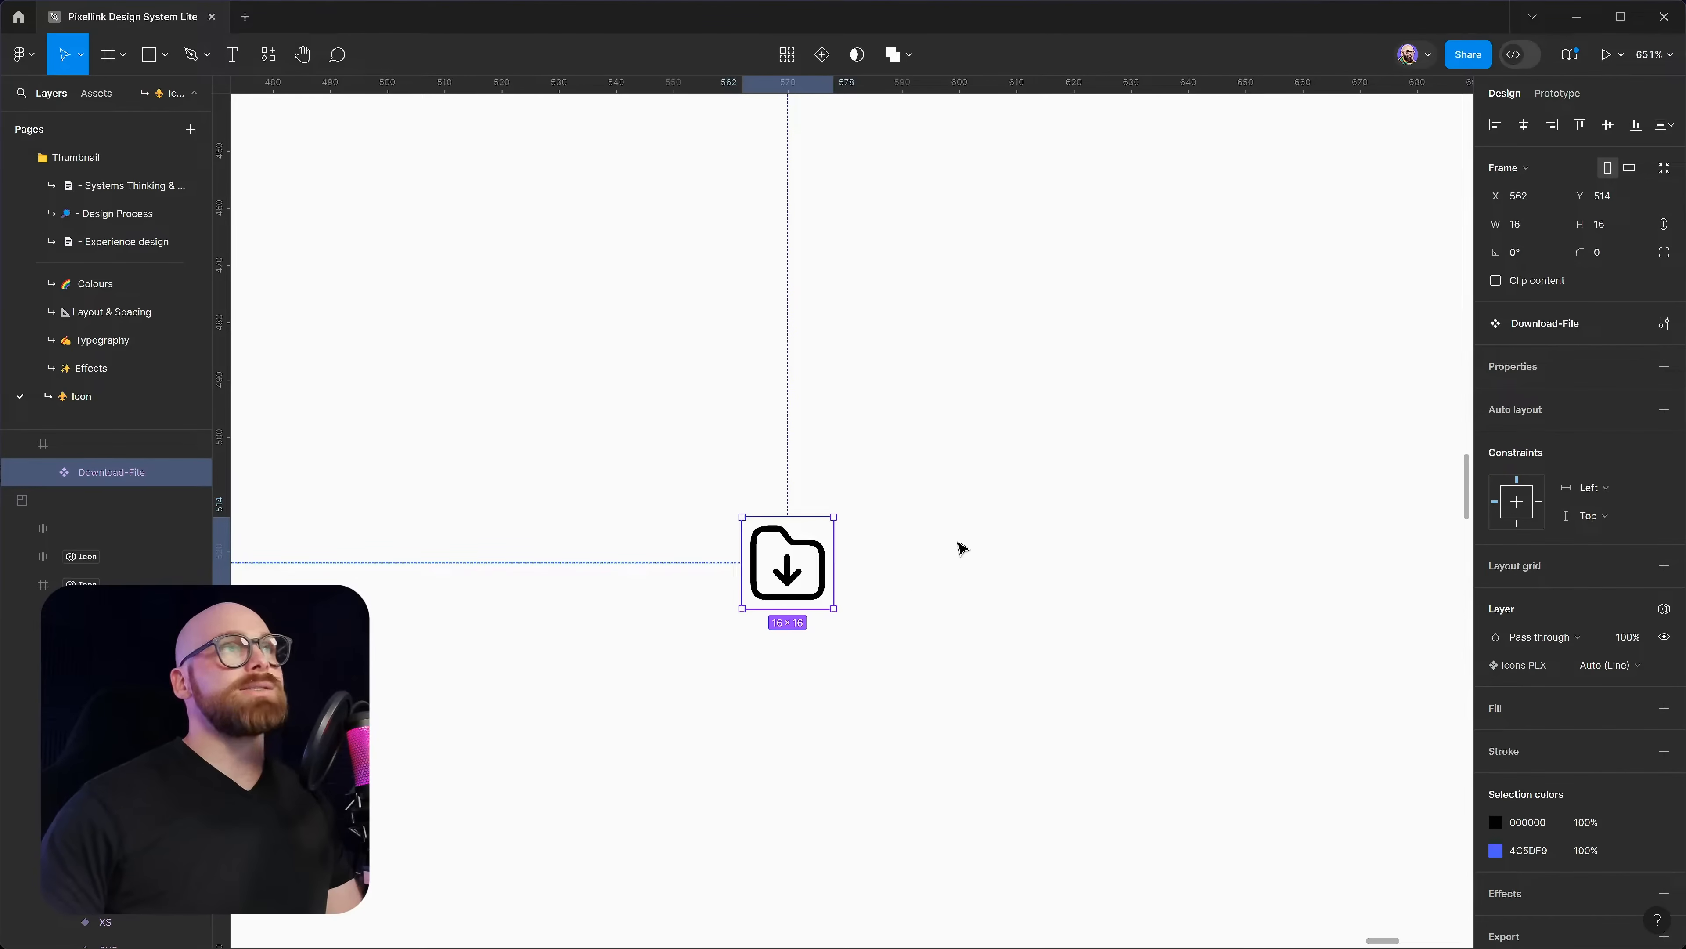
drag(941, 546, 970, 709)
alt+drag(820, 734, 794, 434)
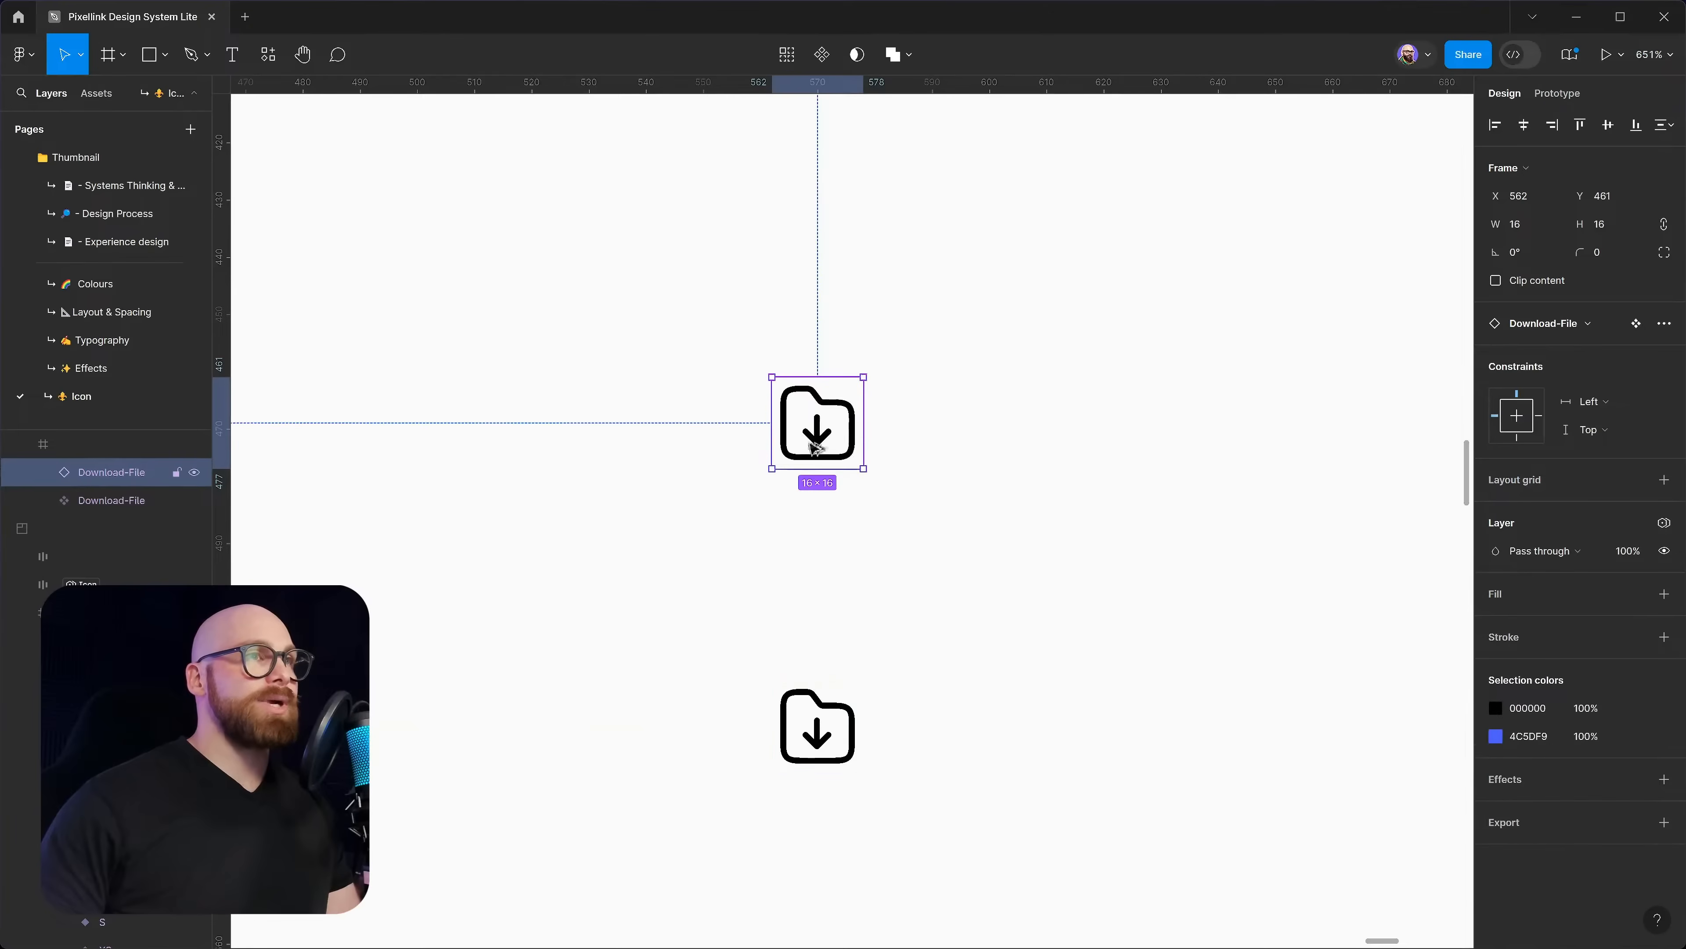
right_click(818, 435)
click(890, 690)
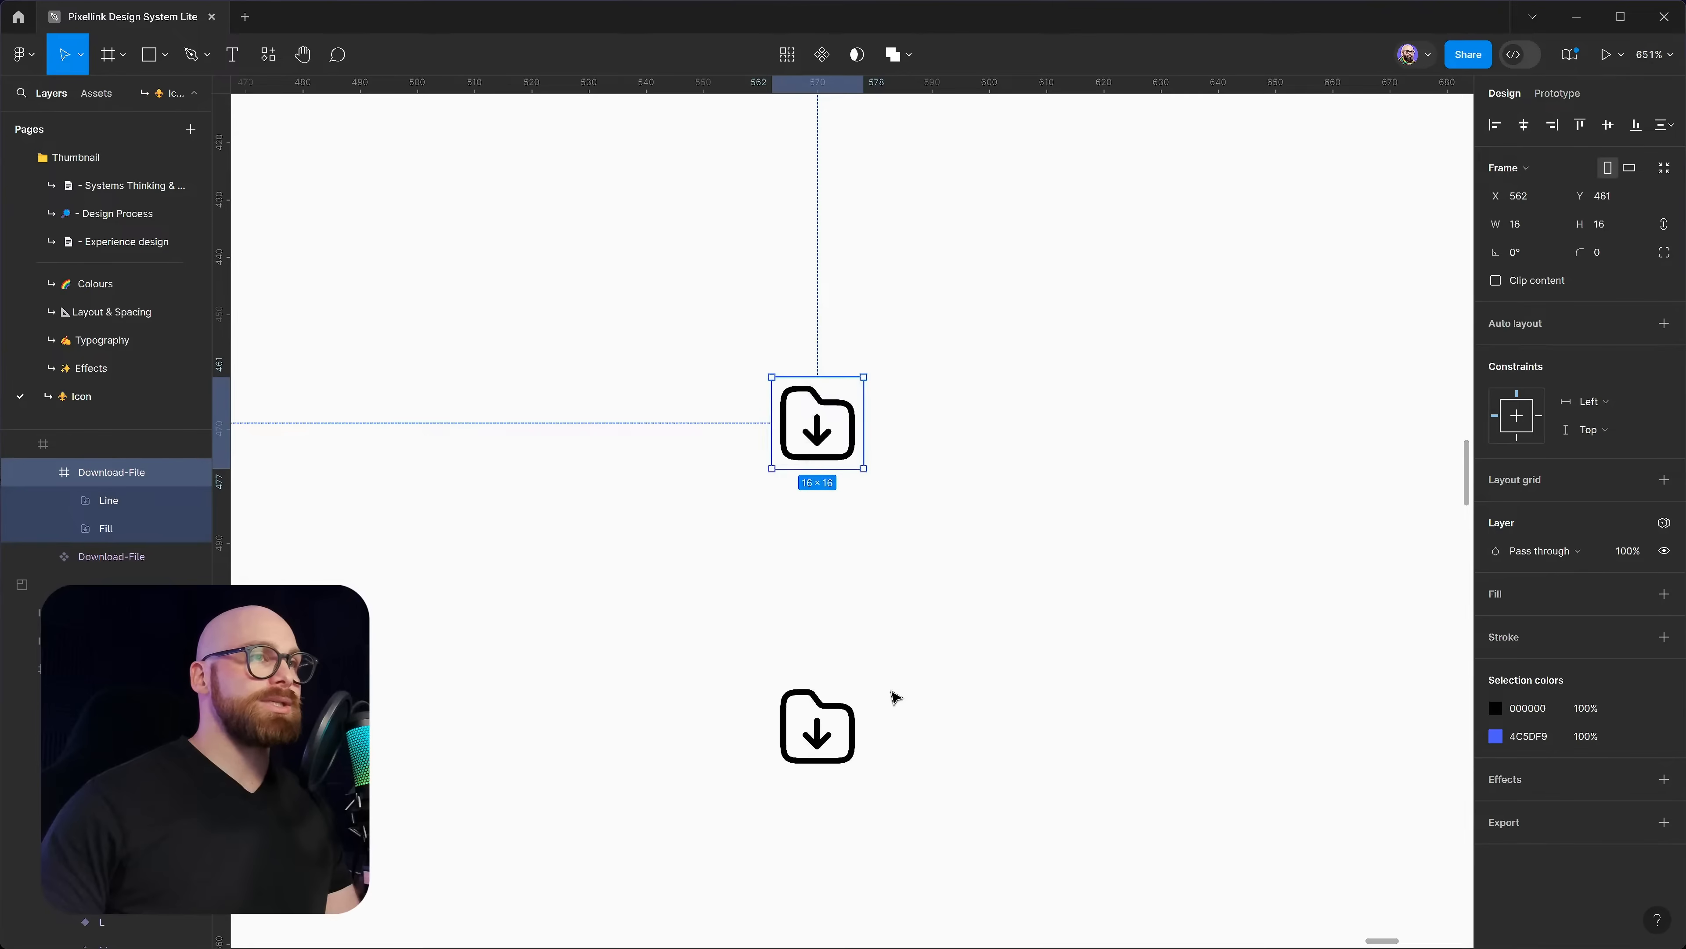
Wrap the detached Download-File in a new frame named Super-Icon and expand that frame's layers
key(shift+a)
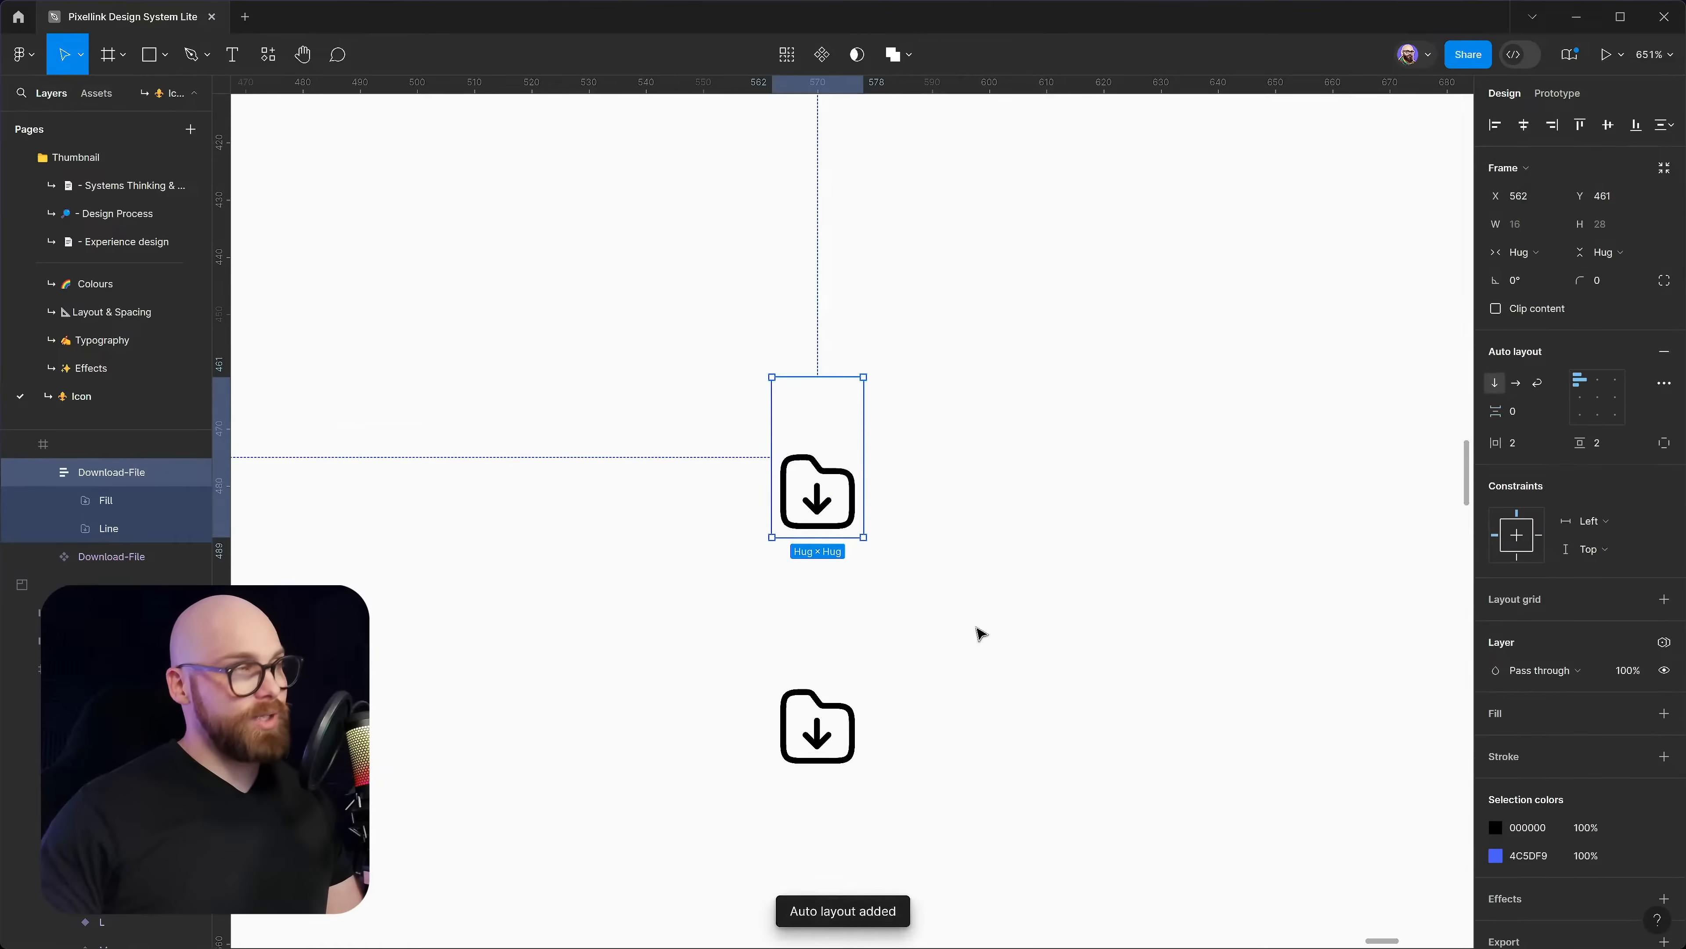
key(ctrl+z)
right_click(817, 425)
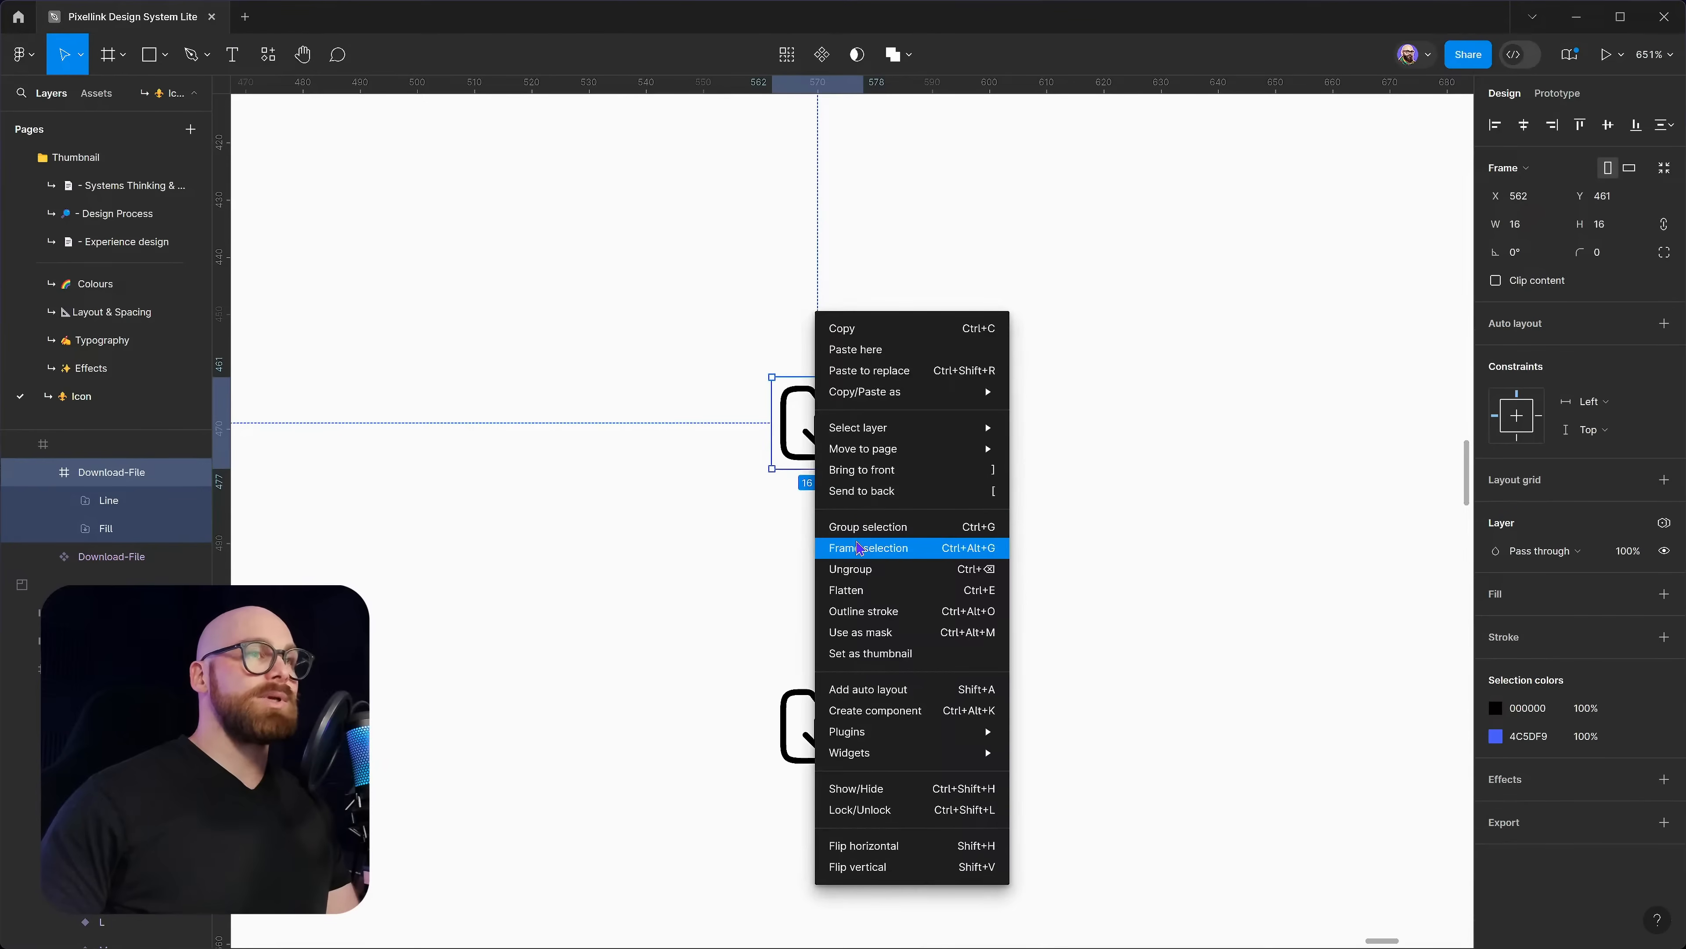
click(858, 548)
double_click(81, 473)
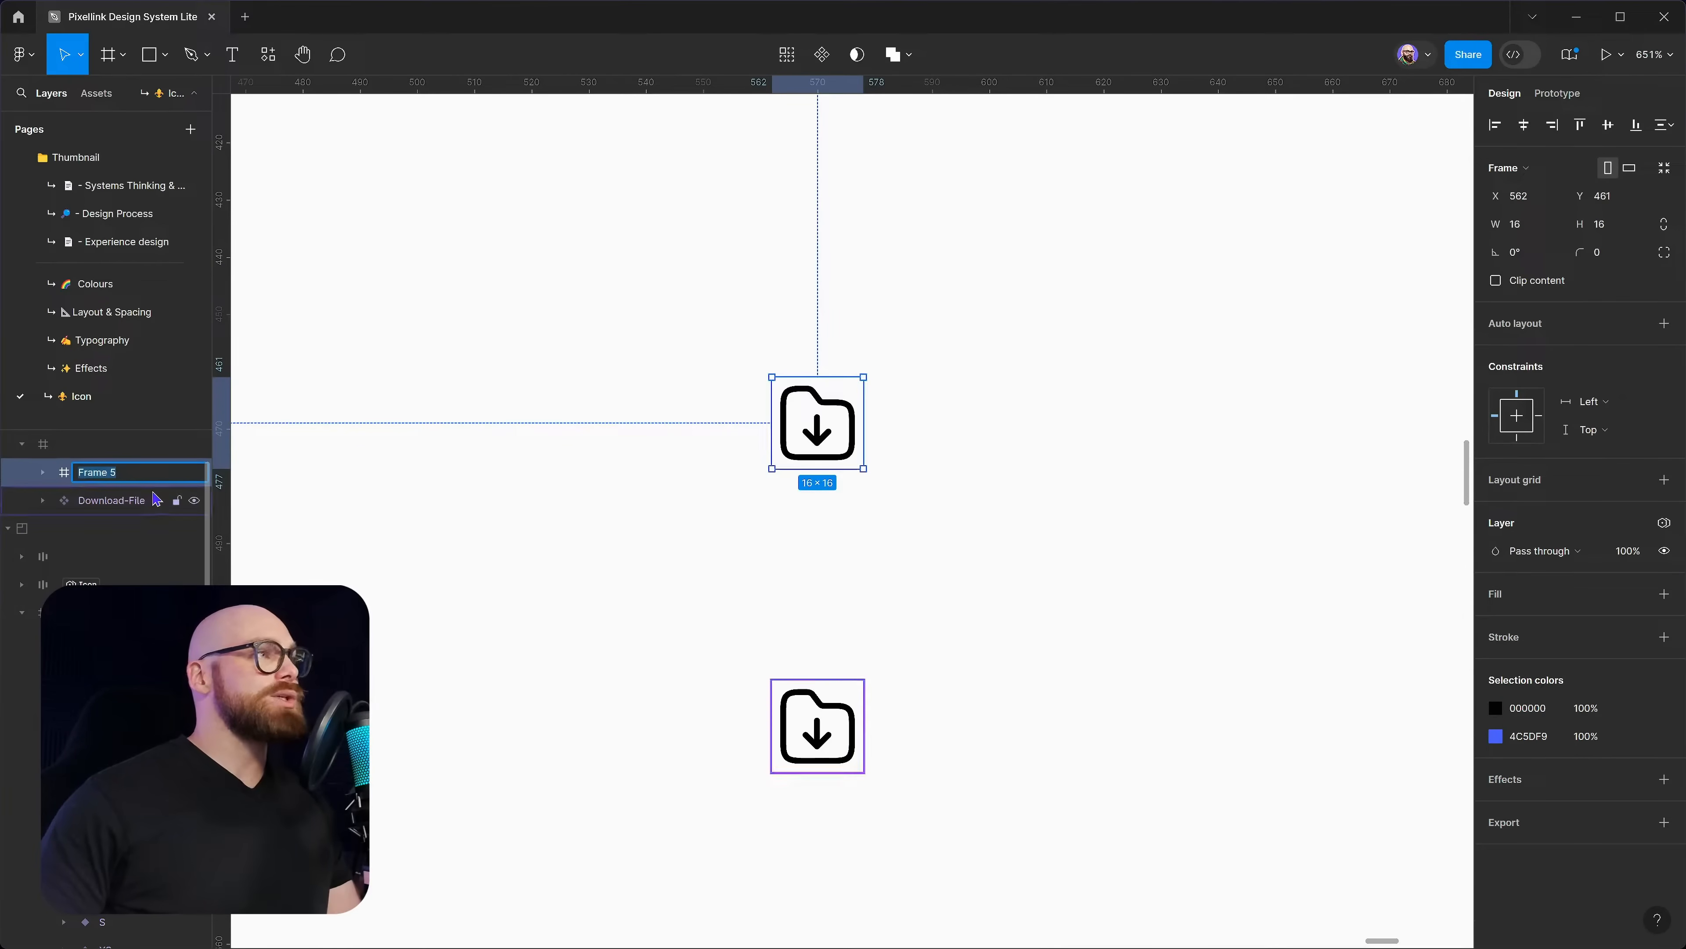
text(Su)
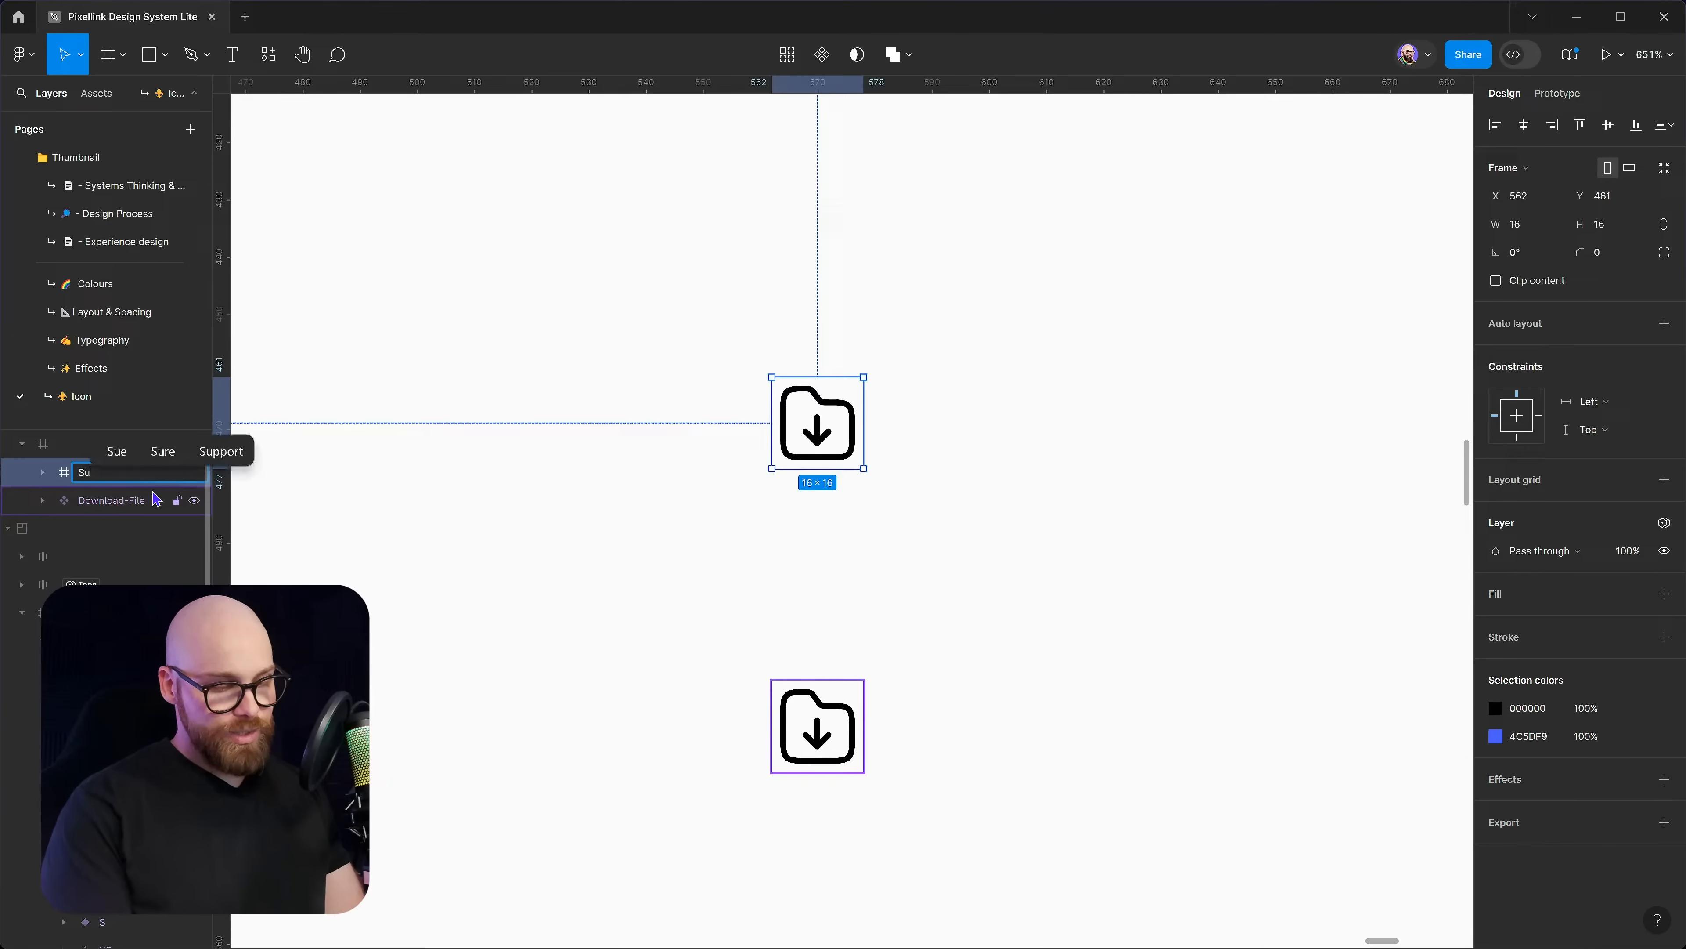
text(per-Icon)
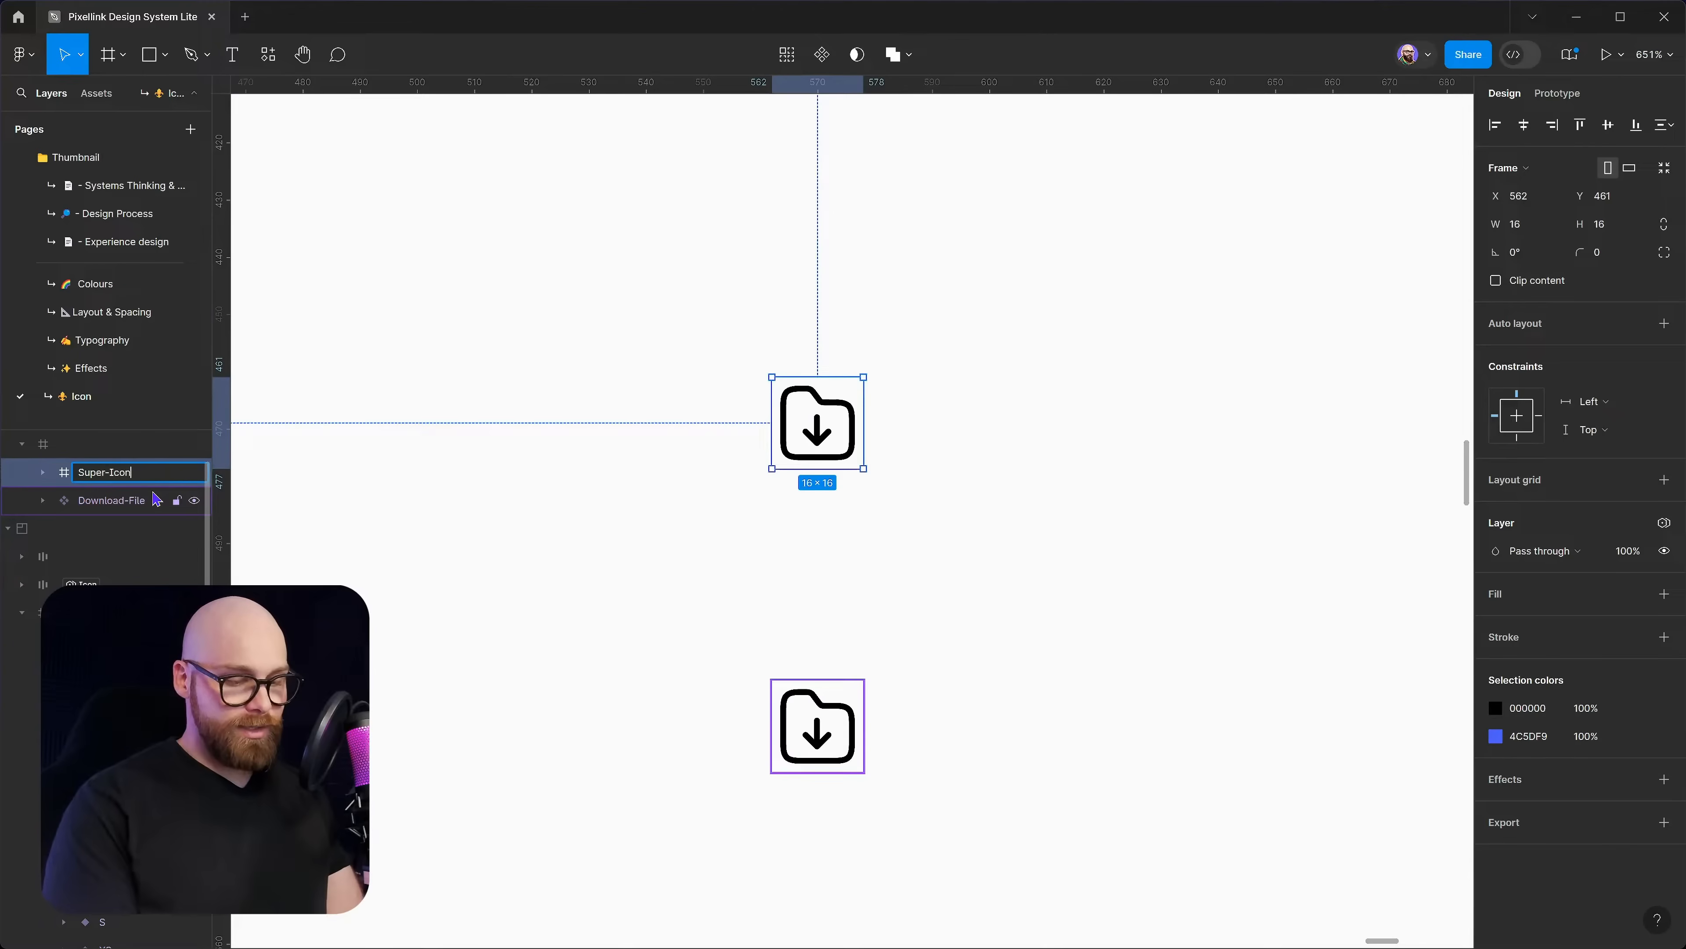
key(Return)
click(43, 472)
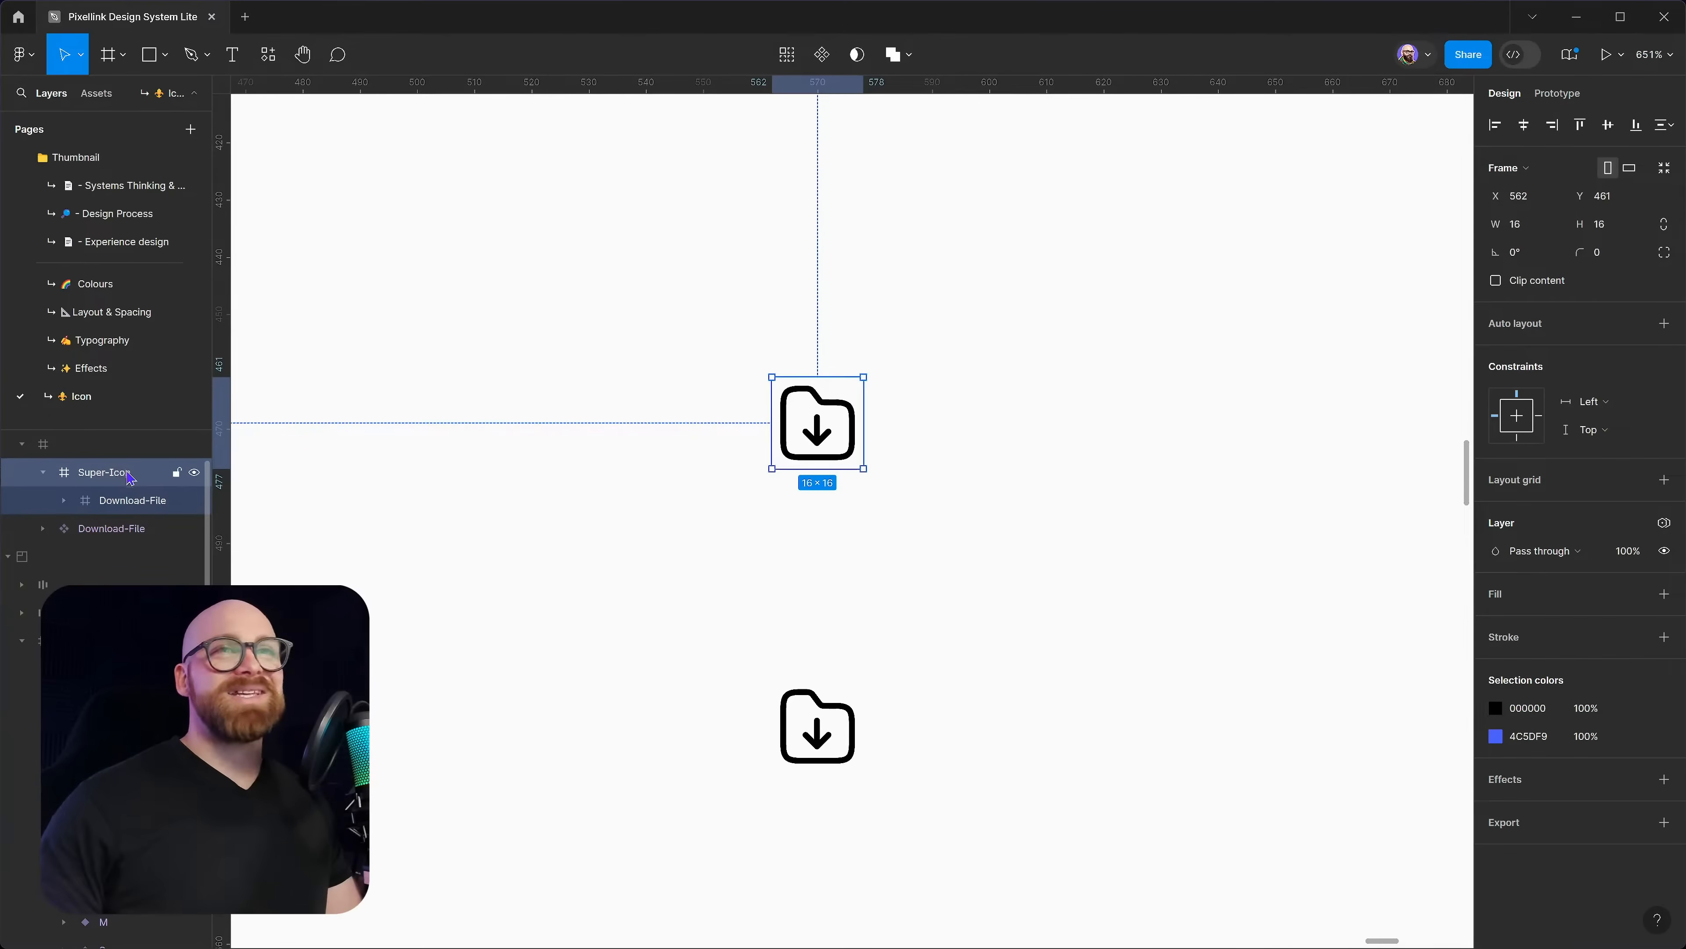
Create an instance of the Download-File component beside it at X 605 and cut it from the canvas
click(132, 497)
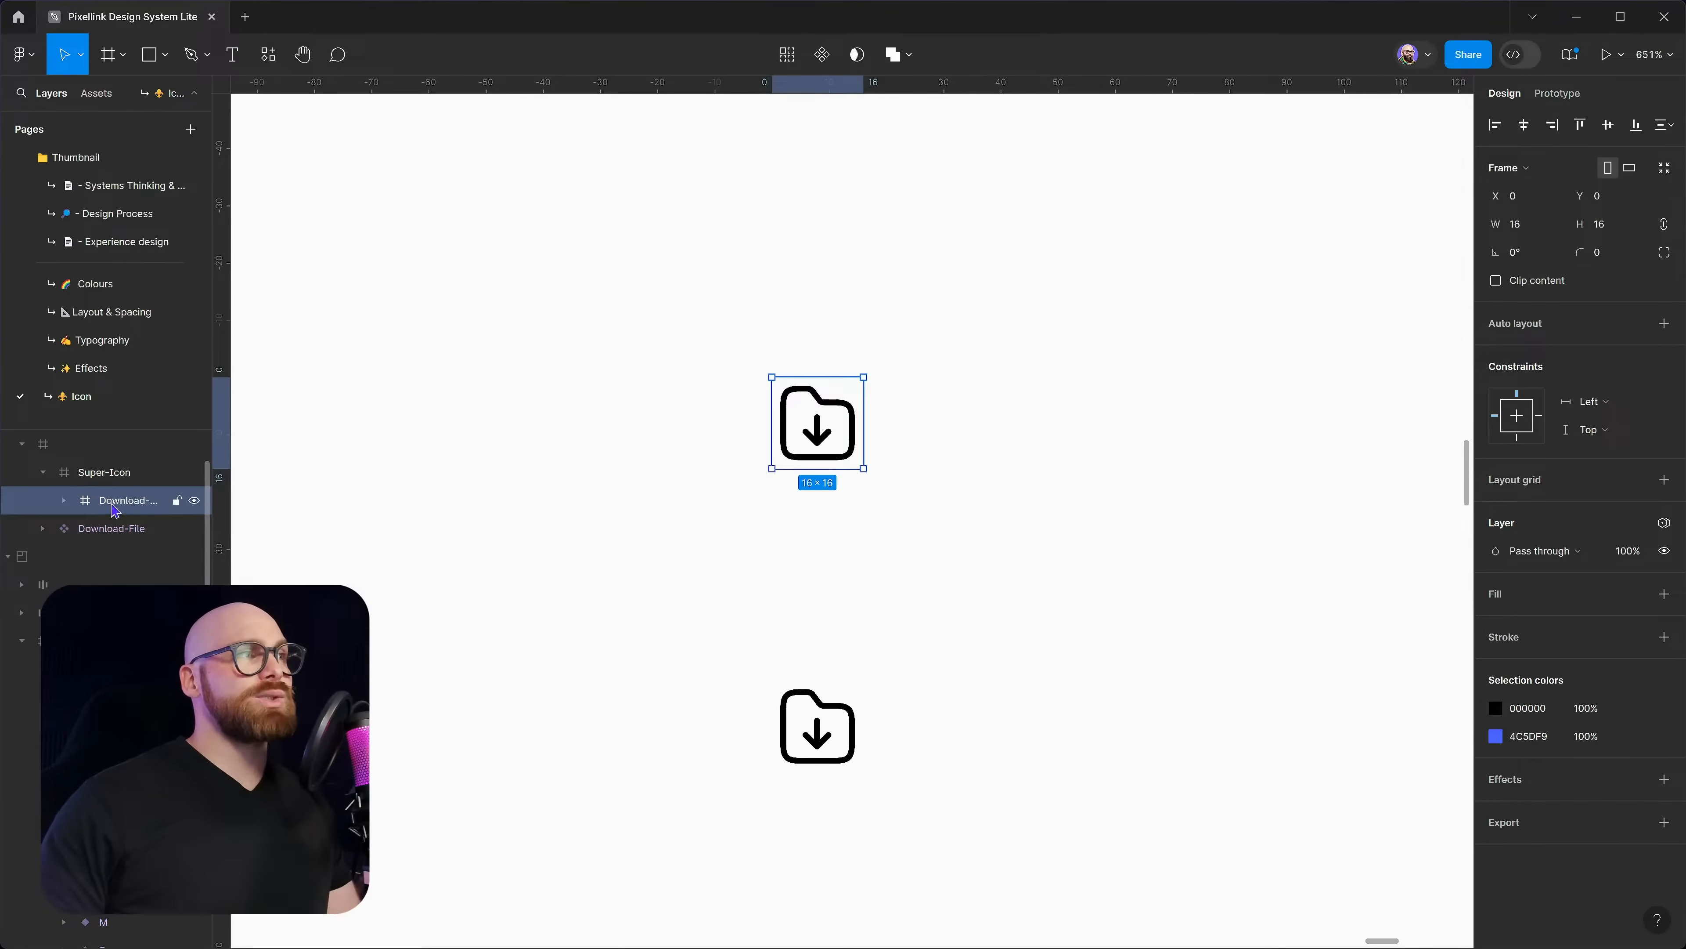
click(809, 738)
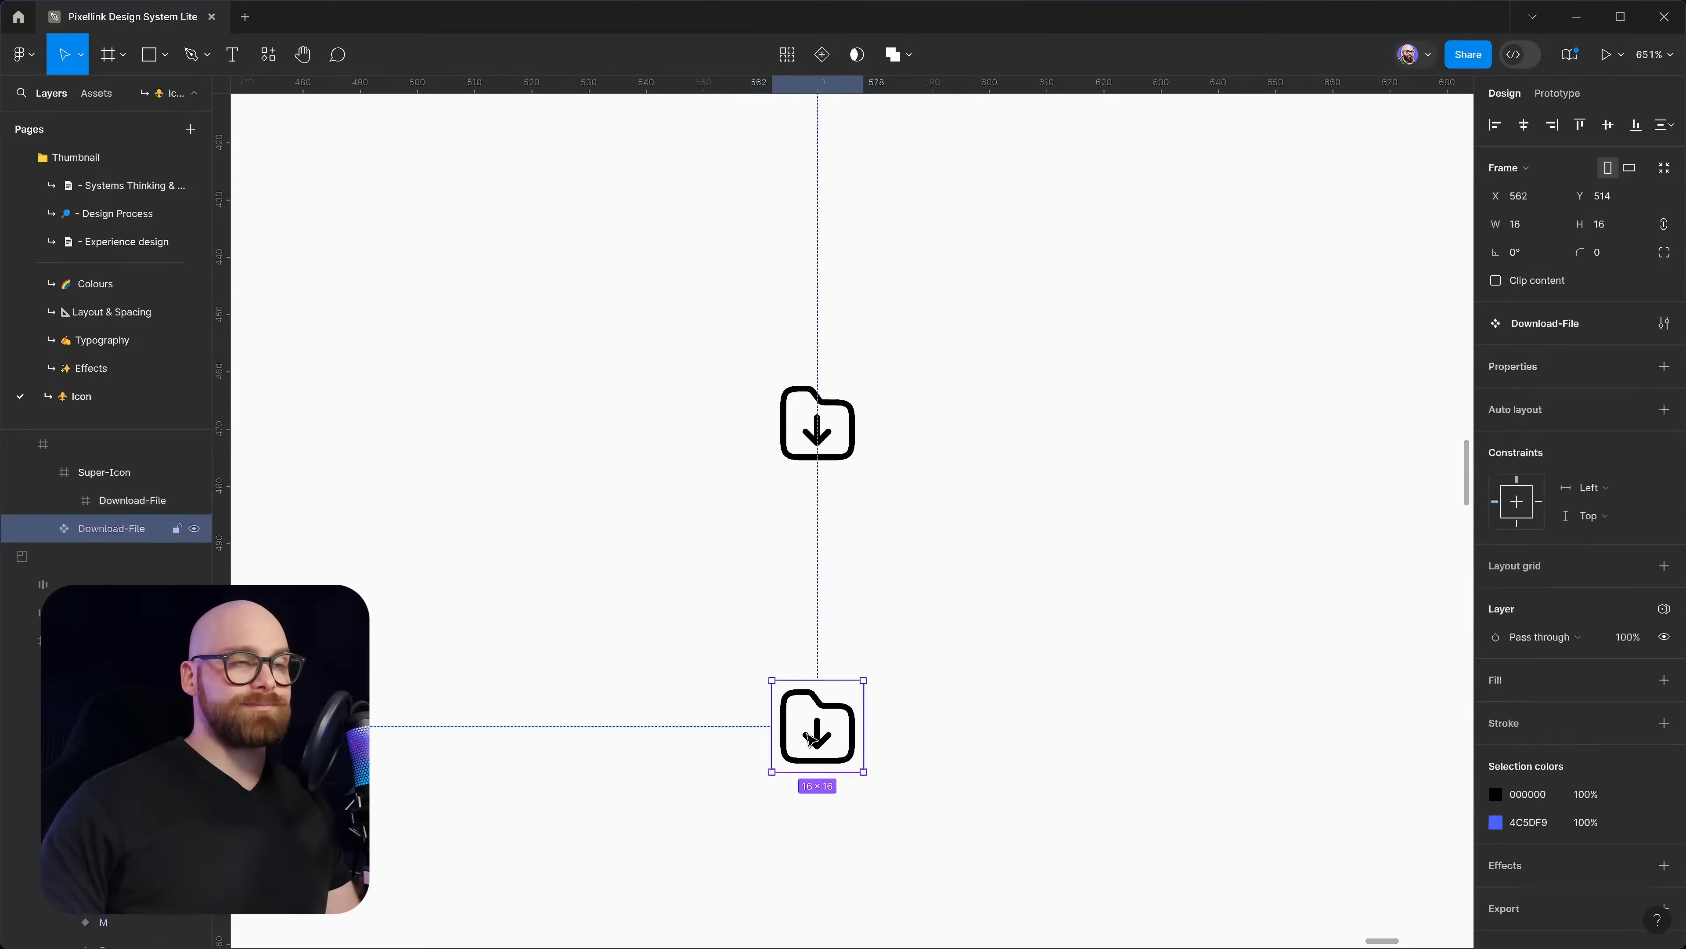
drag(822, 731, 1070, 732)
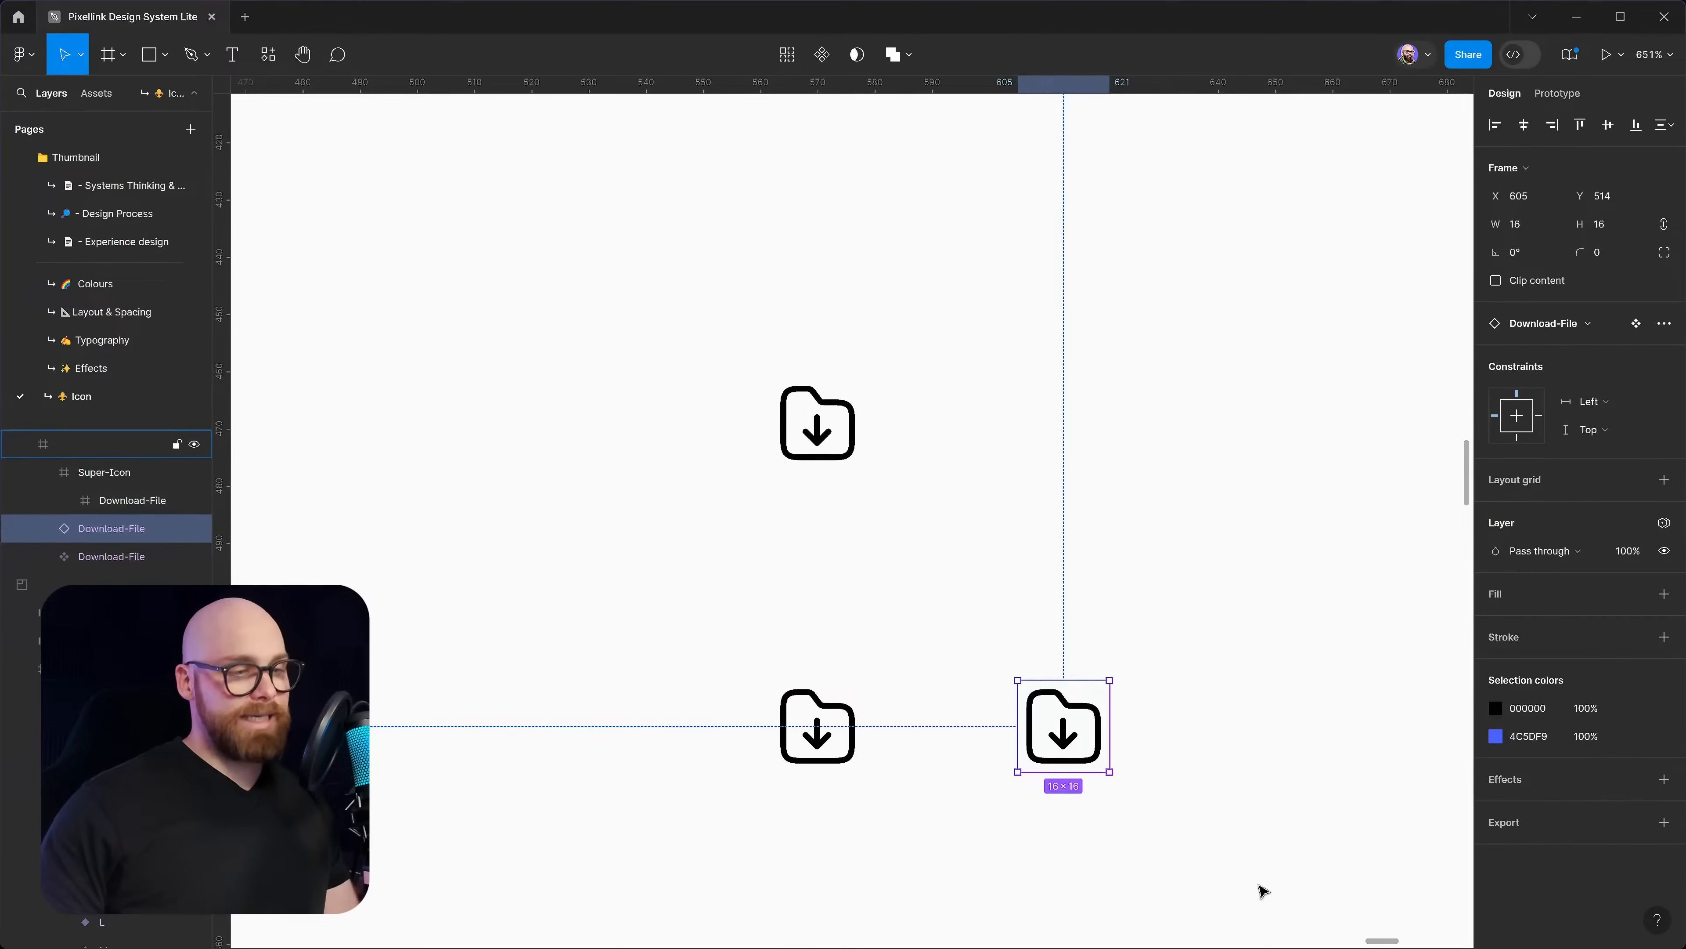
key(Delete)
Replace the detached Download-File frame inside Super-Icon with the cut Download-File instance
click(104, 472)
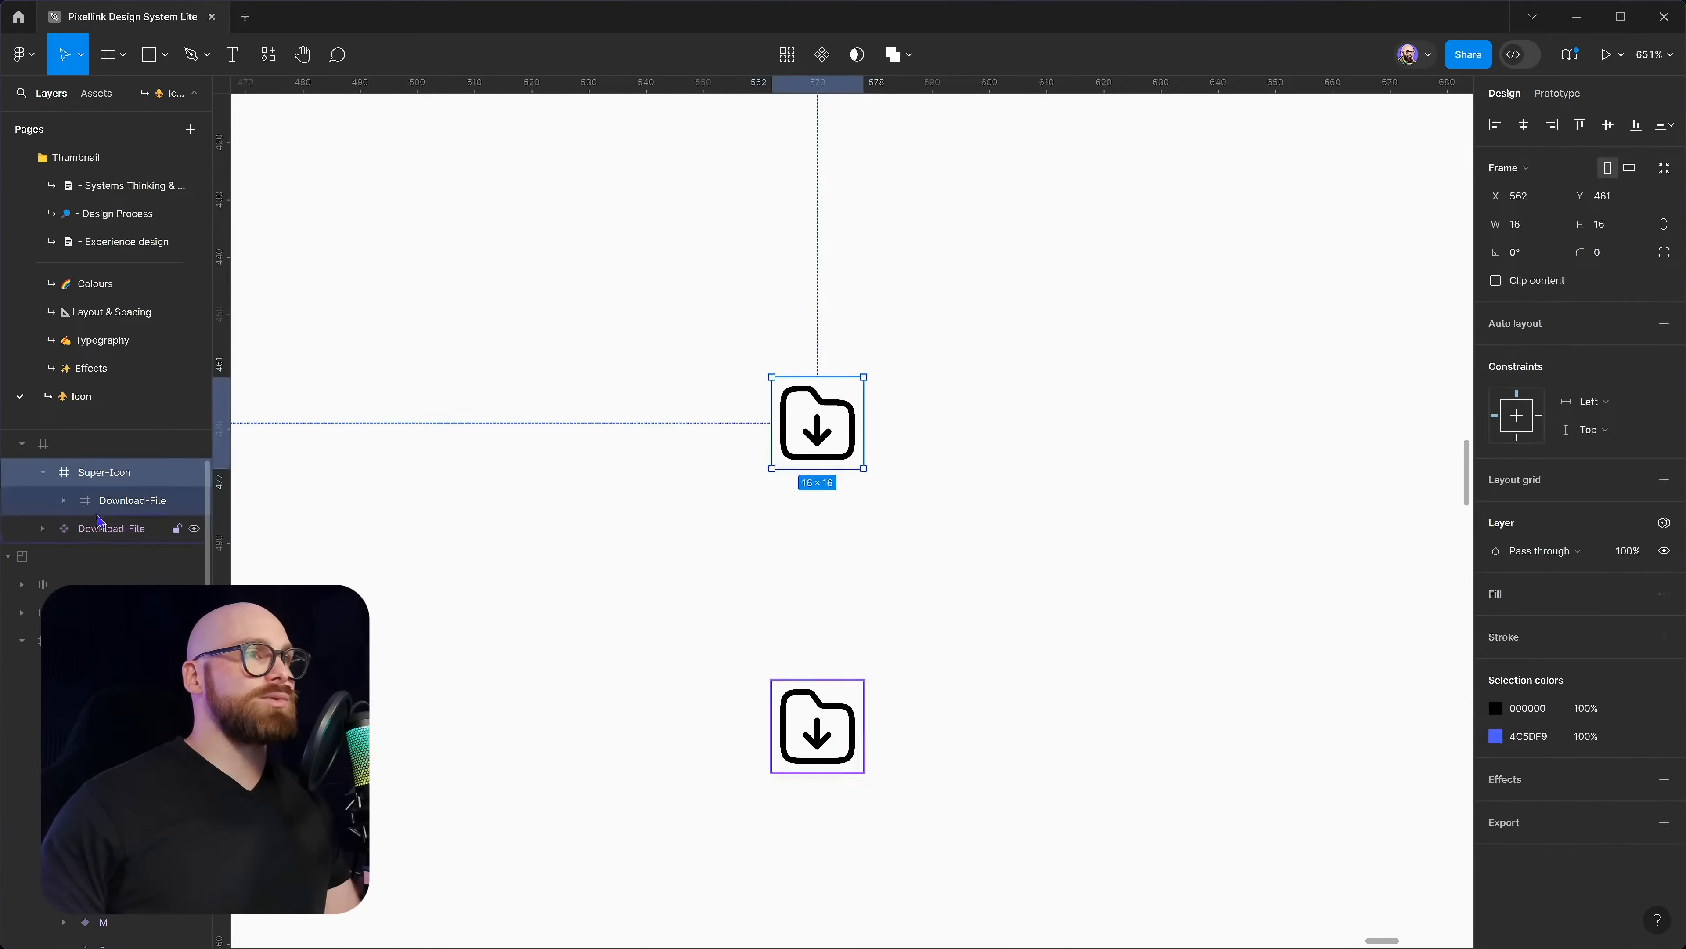
click(116, 502)
right_click(116, 503)
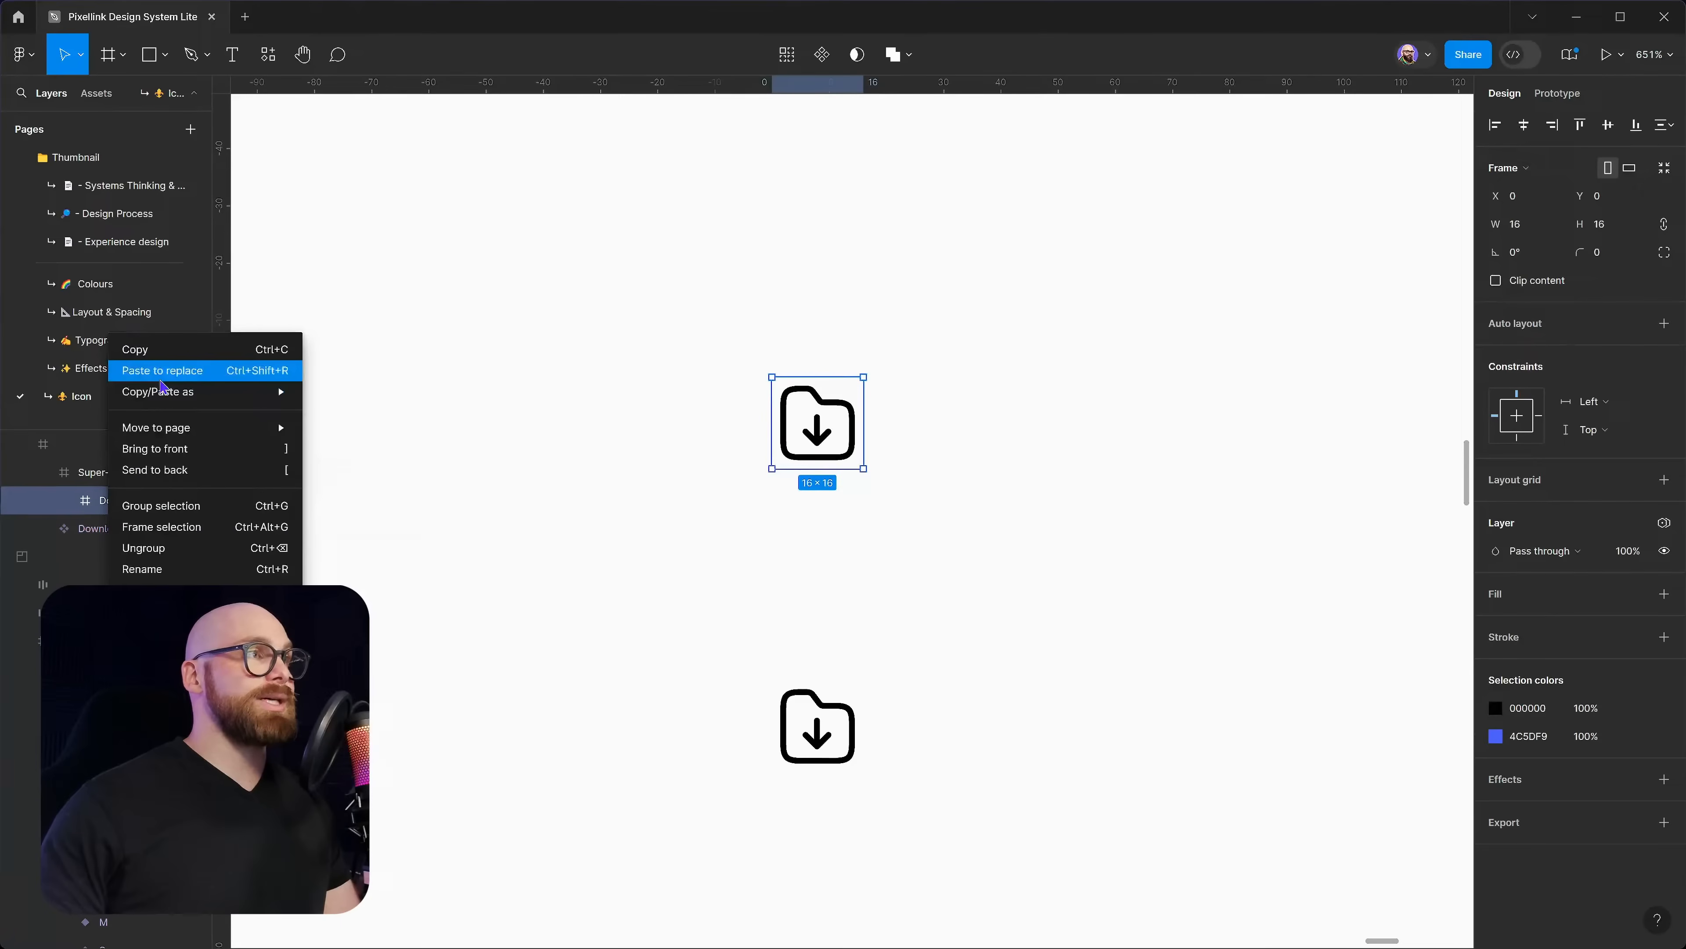
key(Escape)
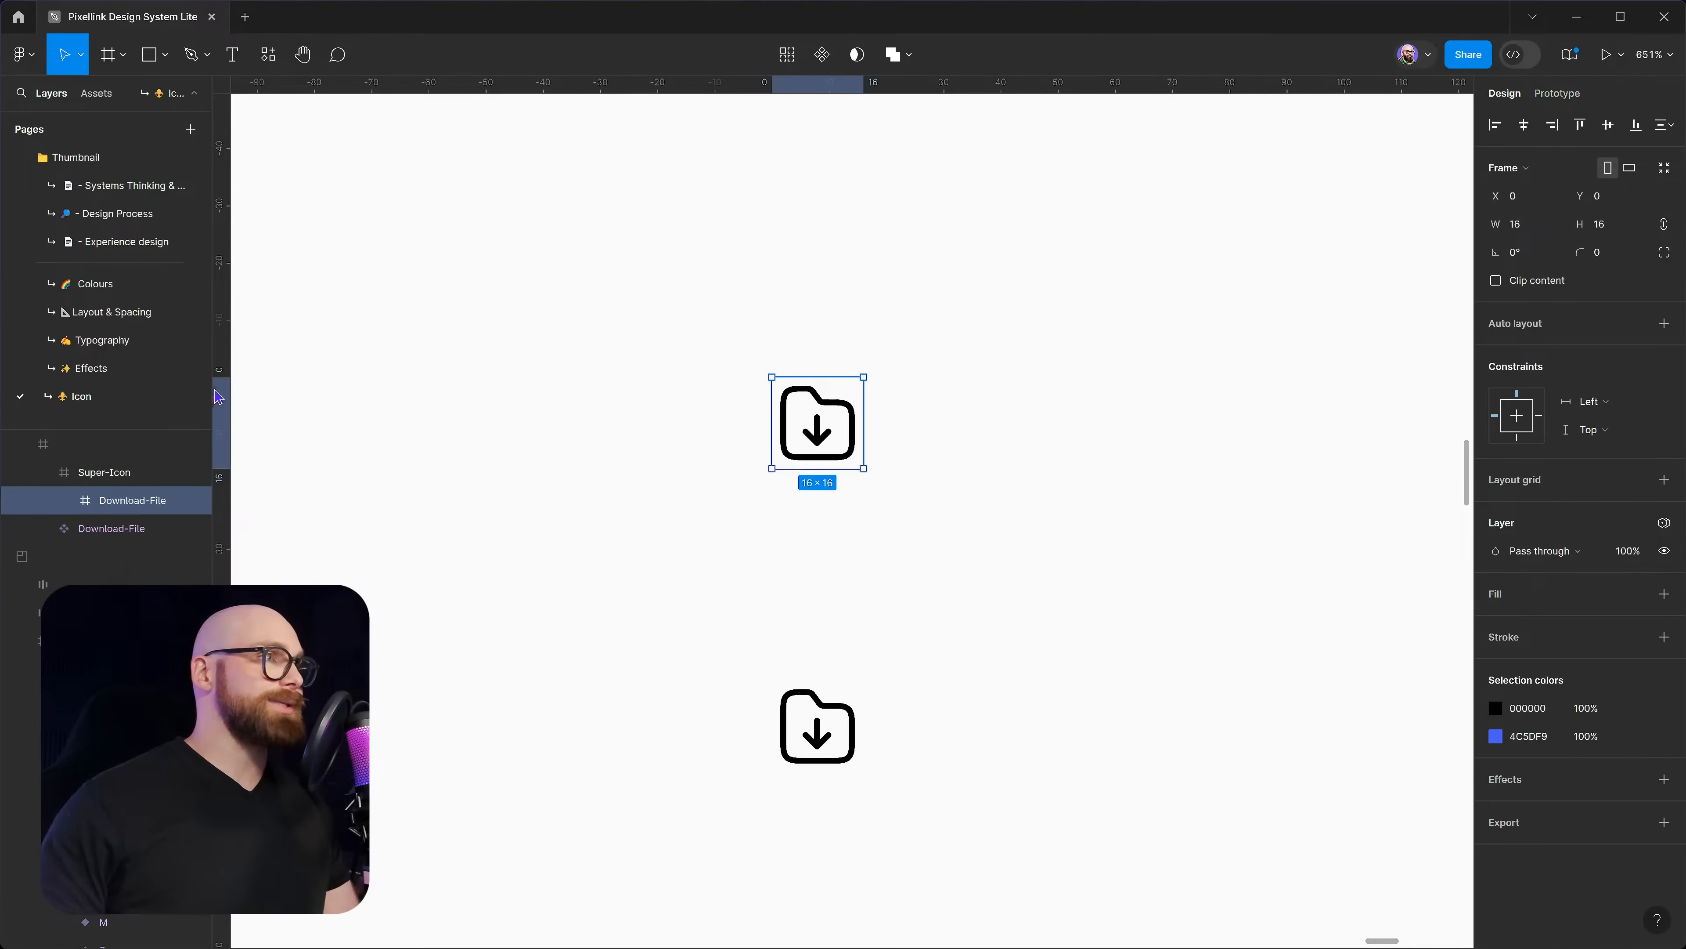
key(ctrl+alt+k)
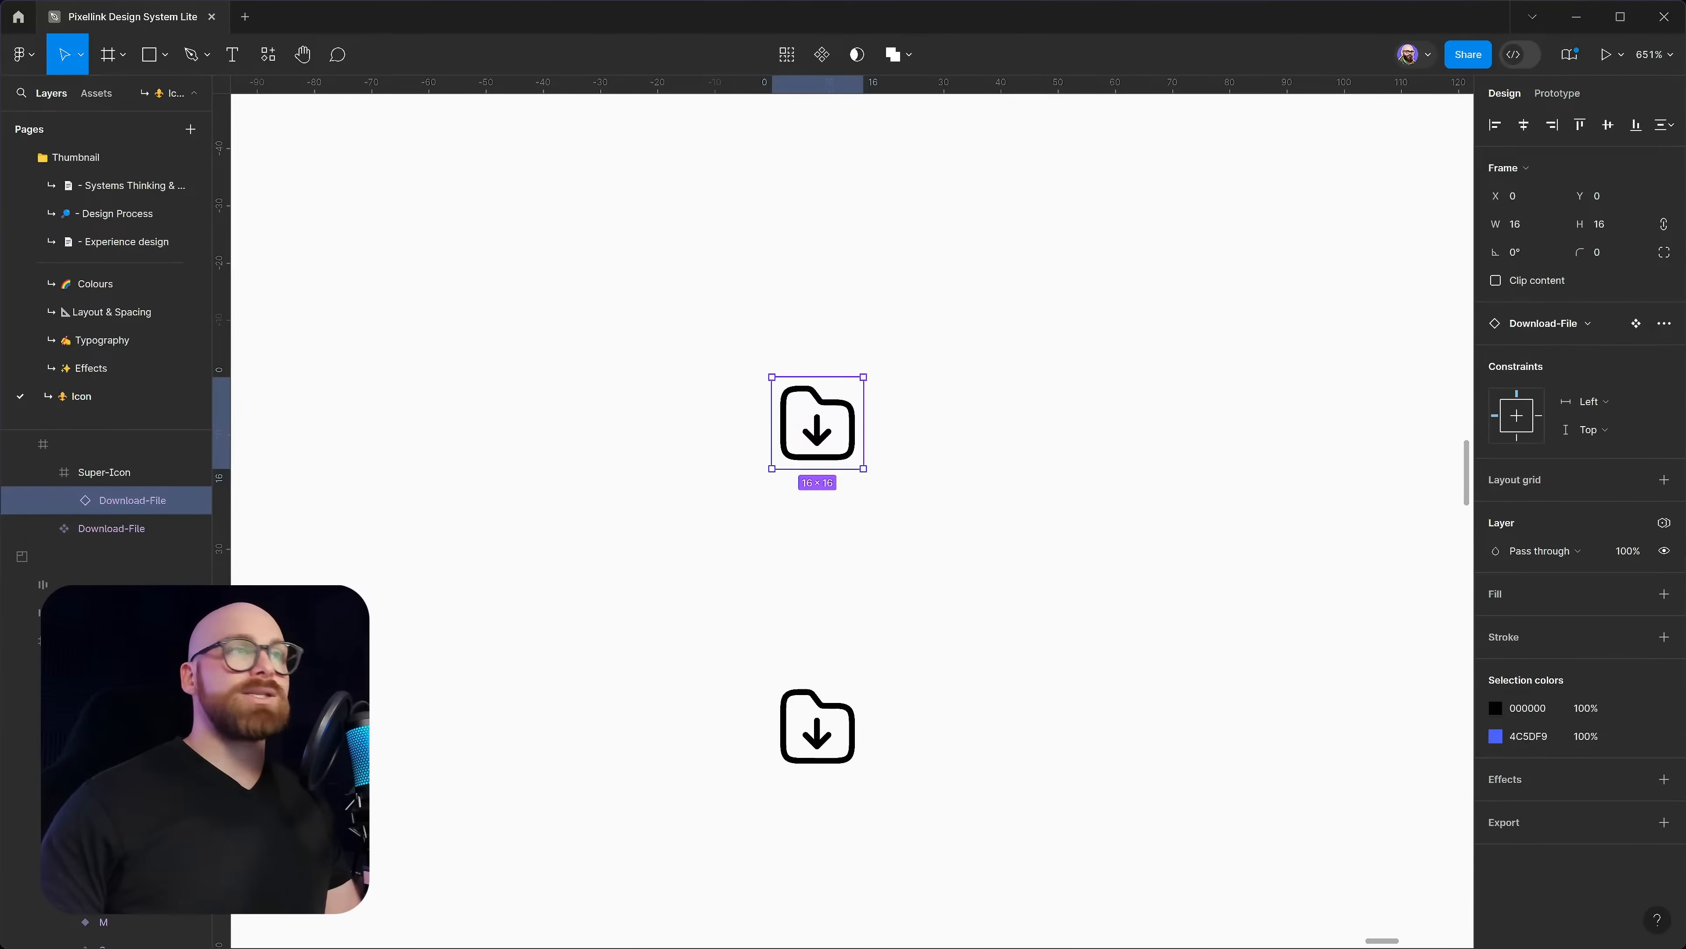
Set the nested Download-File instance's constraints to Left and right and Top and bottom
click(1640, 417)
click(1640, 445)
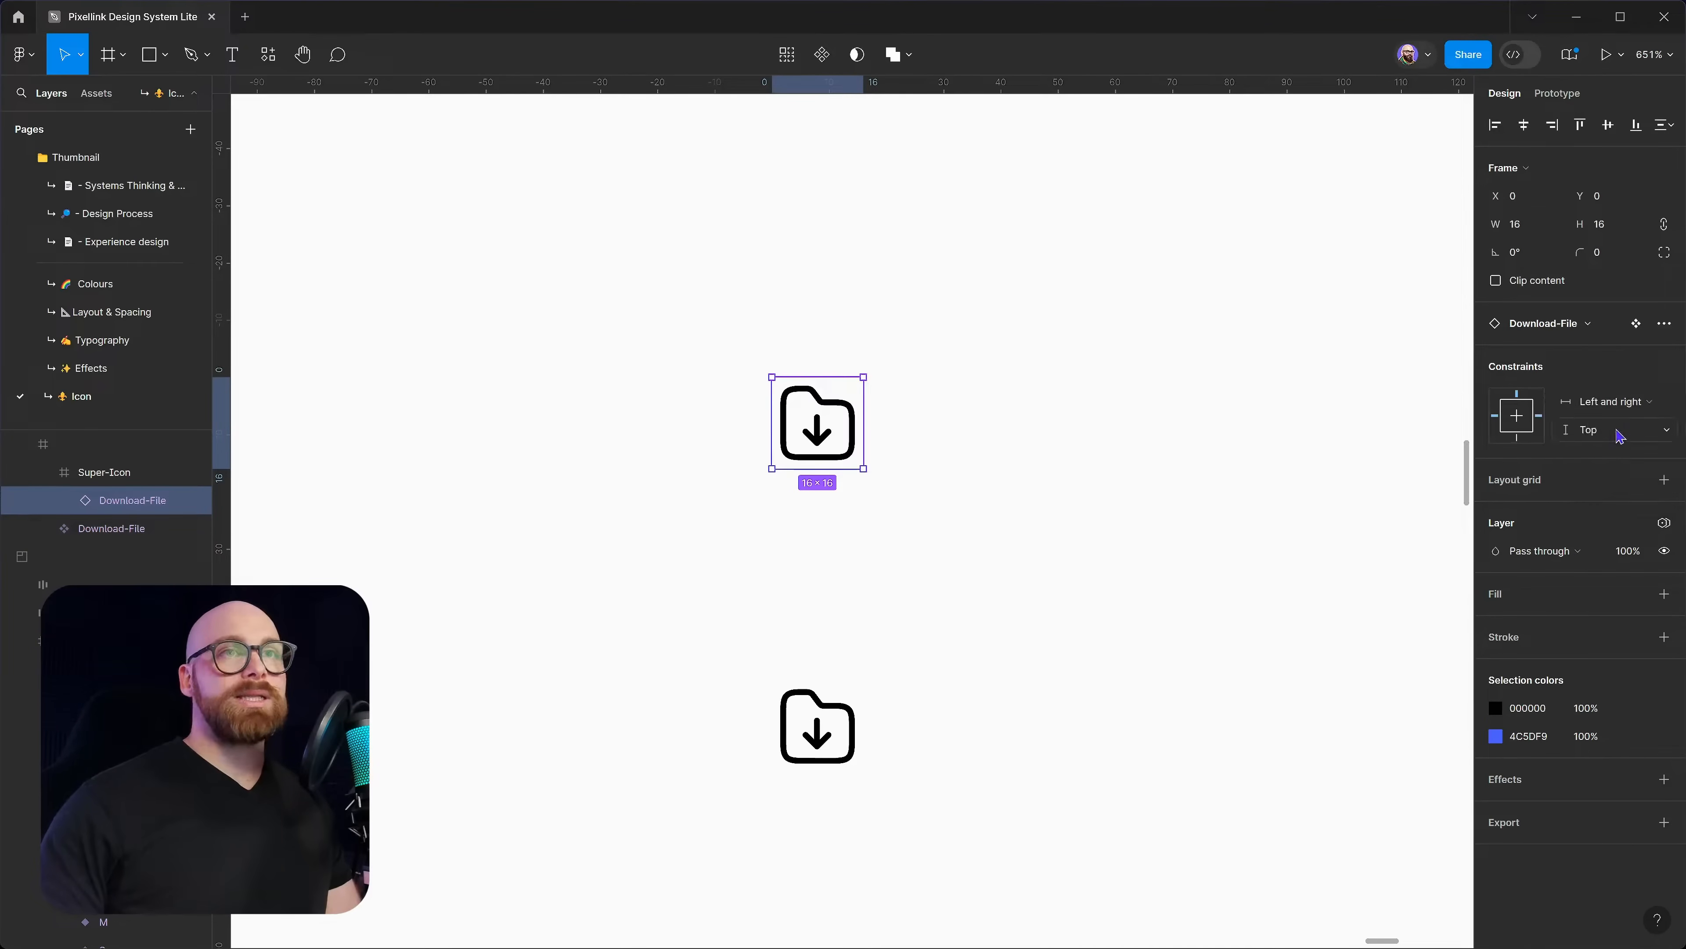
click(1621, 432)
click(1620, 471)
click(811, 418)
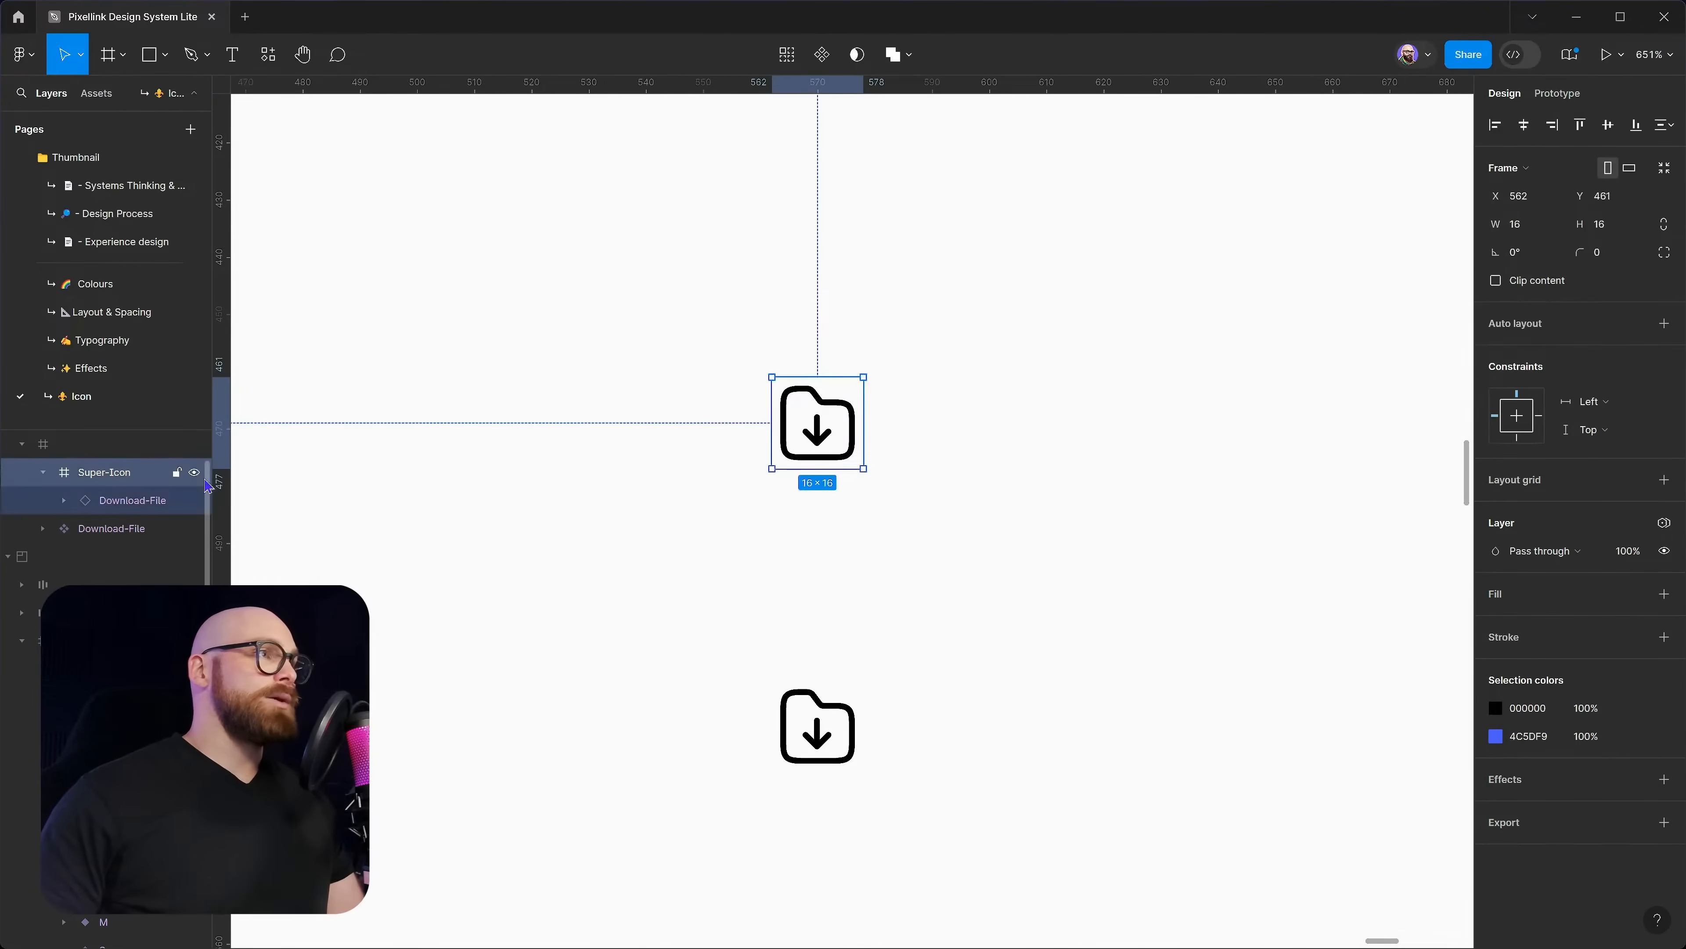
drag(863, 419, 863, 468)
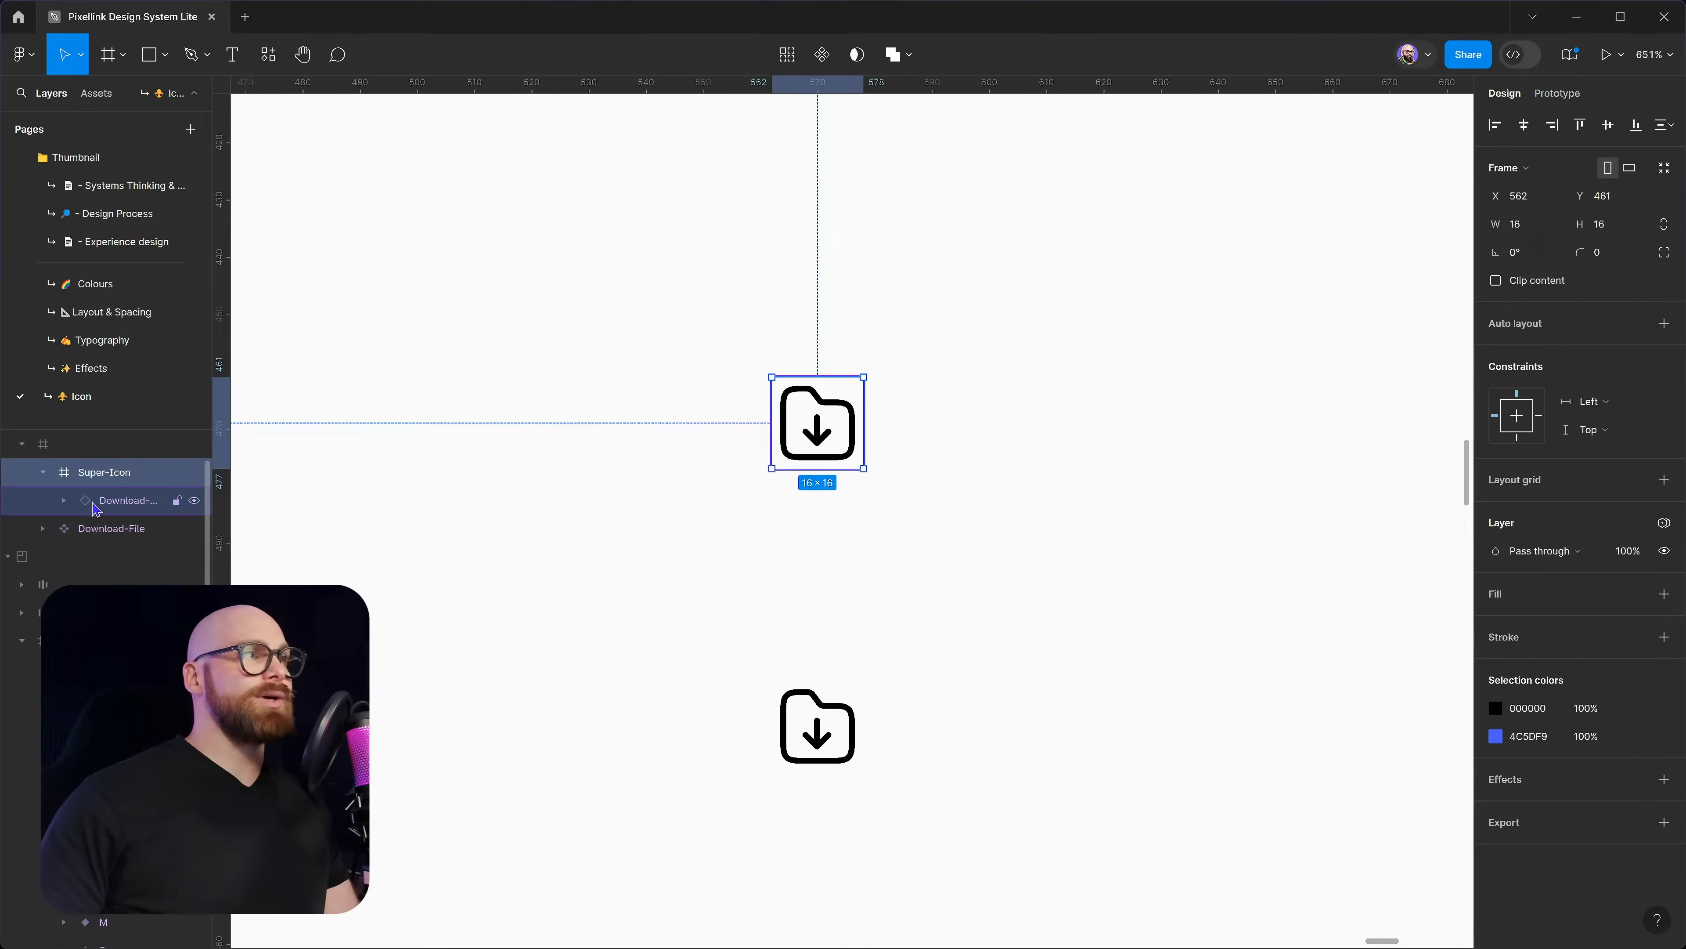
Convert the Super-Icon frame into a component
click(110, 508)
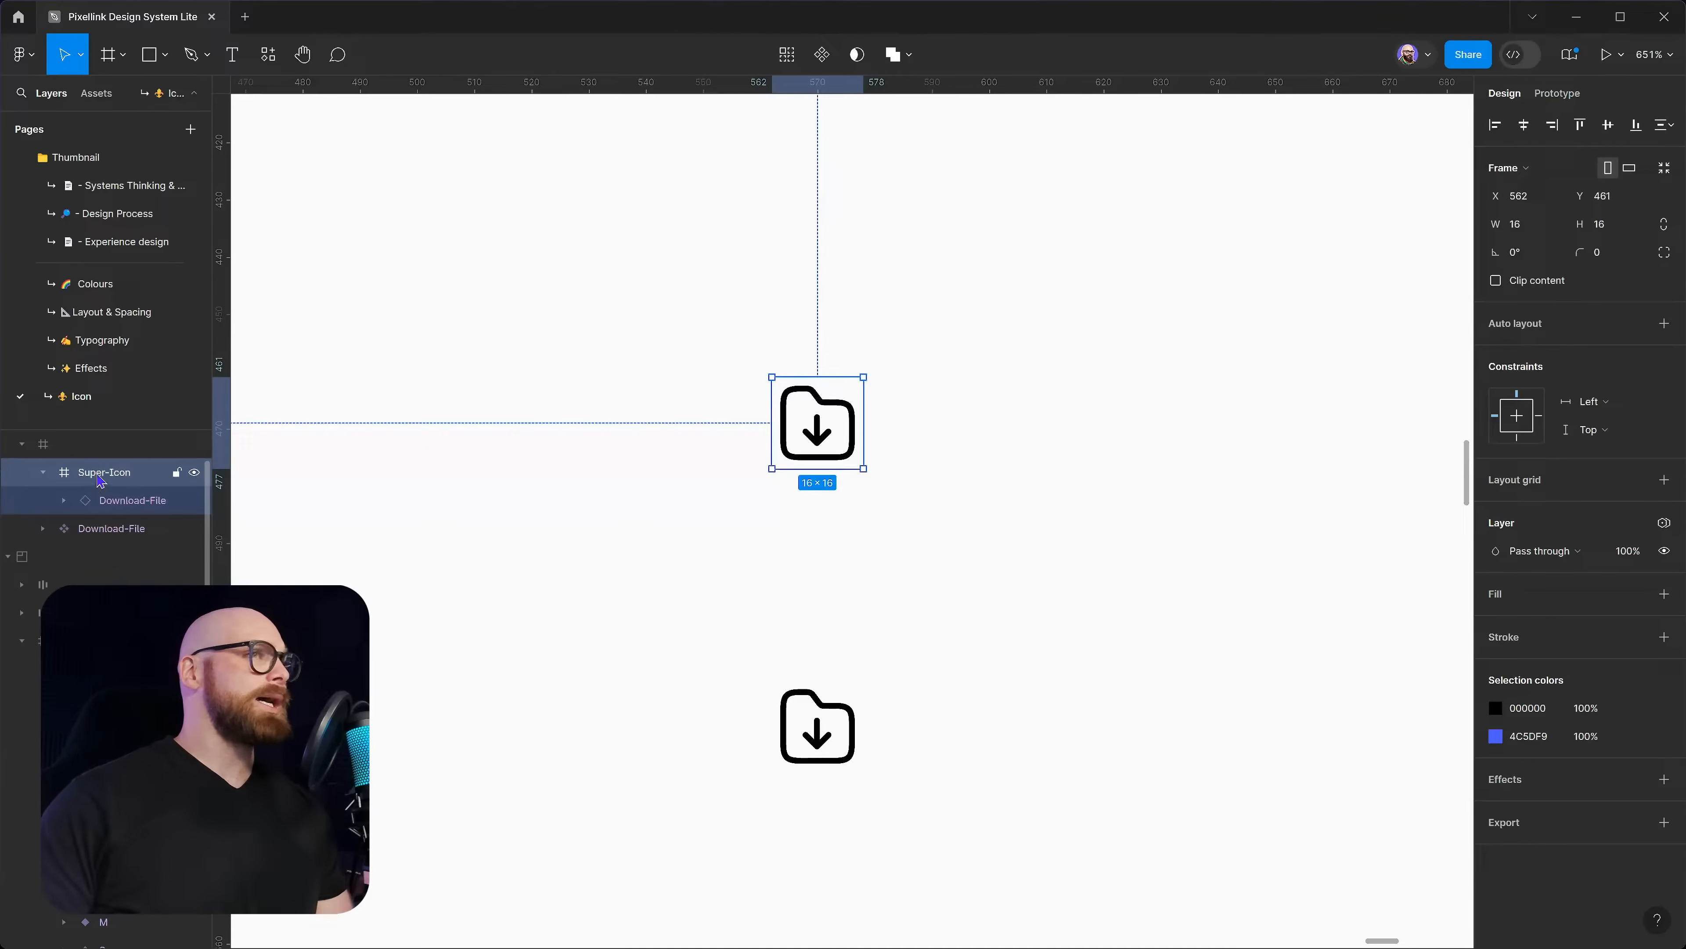
right_click(99, 480)
click(147, 690)
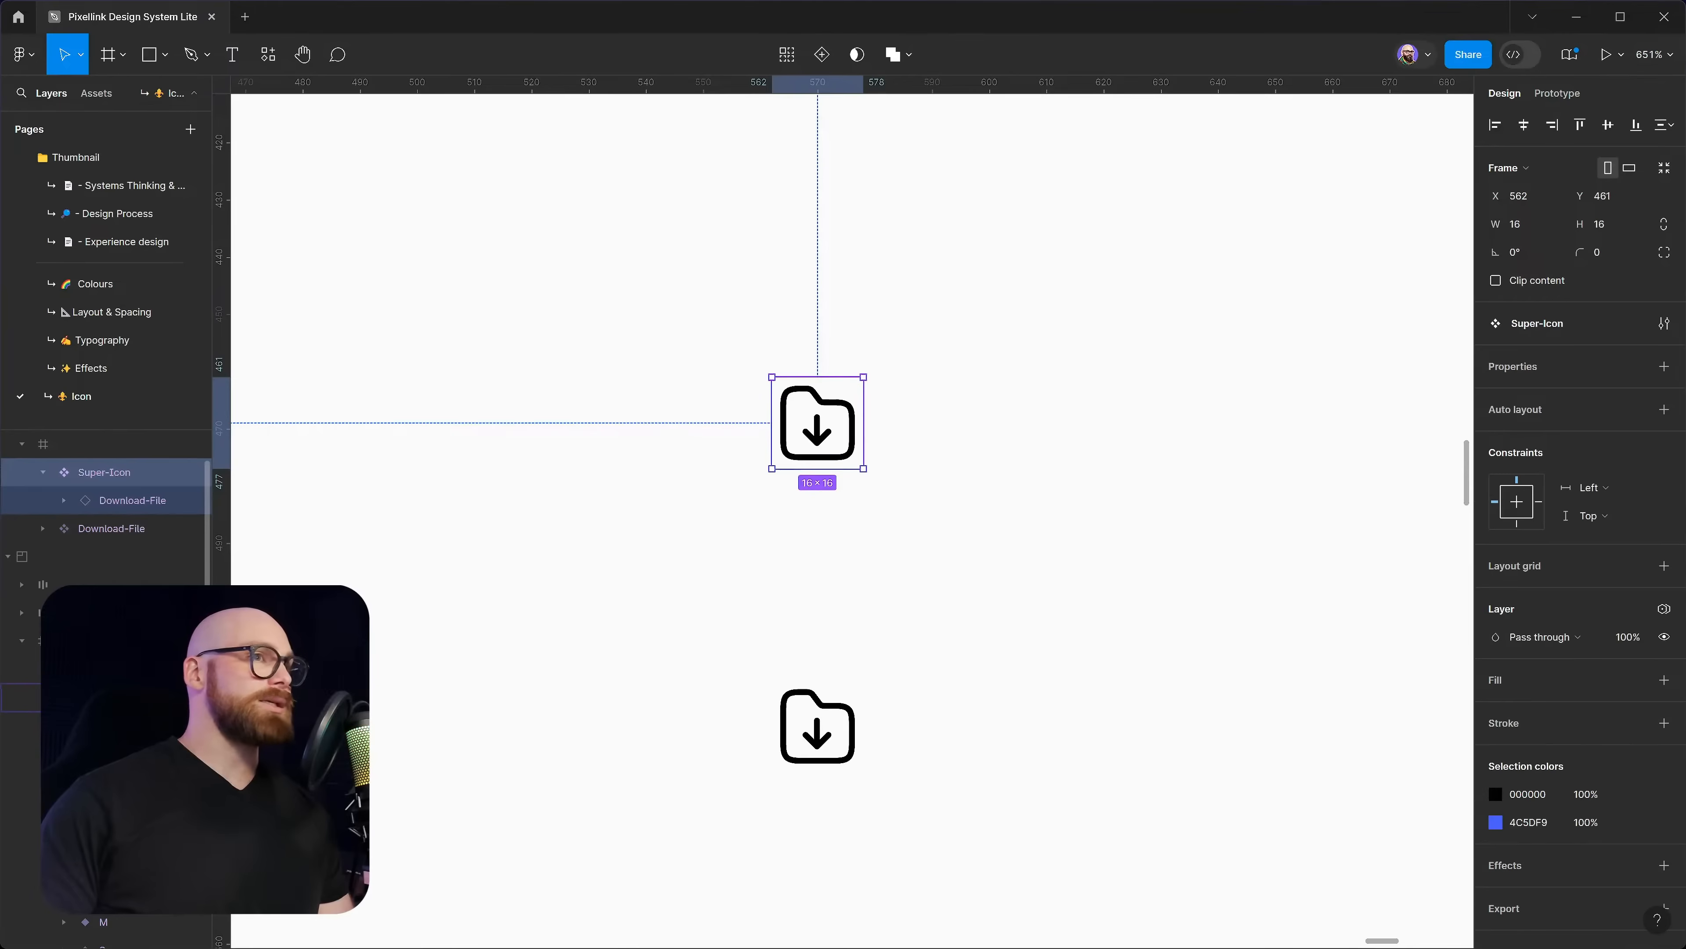
Move the Super-Icon component to X 475, Y 361 and add a variant property to it
scroll(918, 546, down, 3)
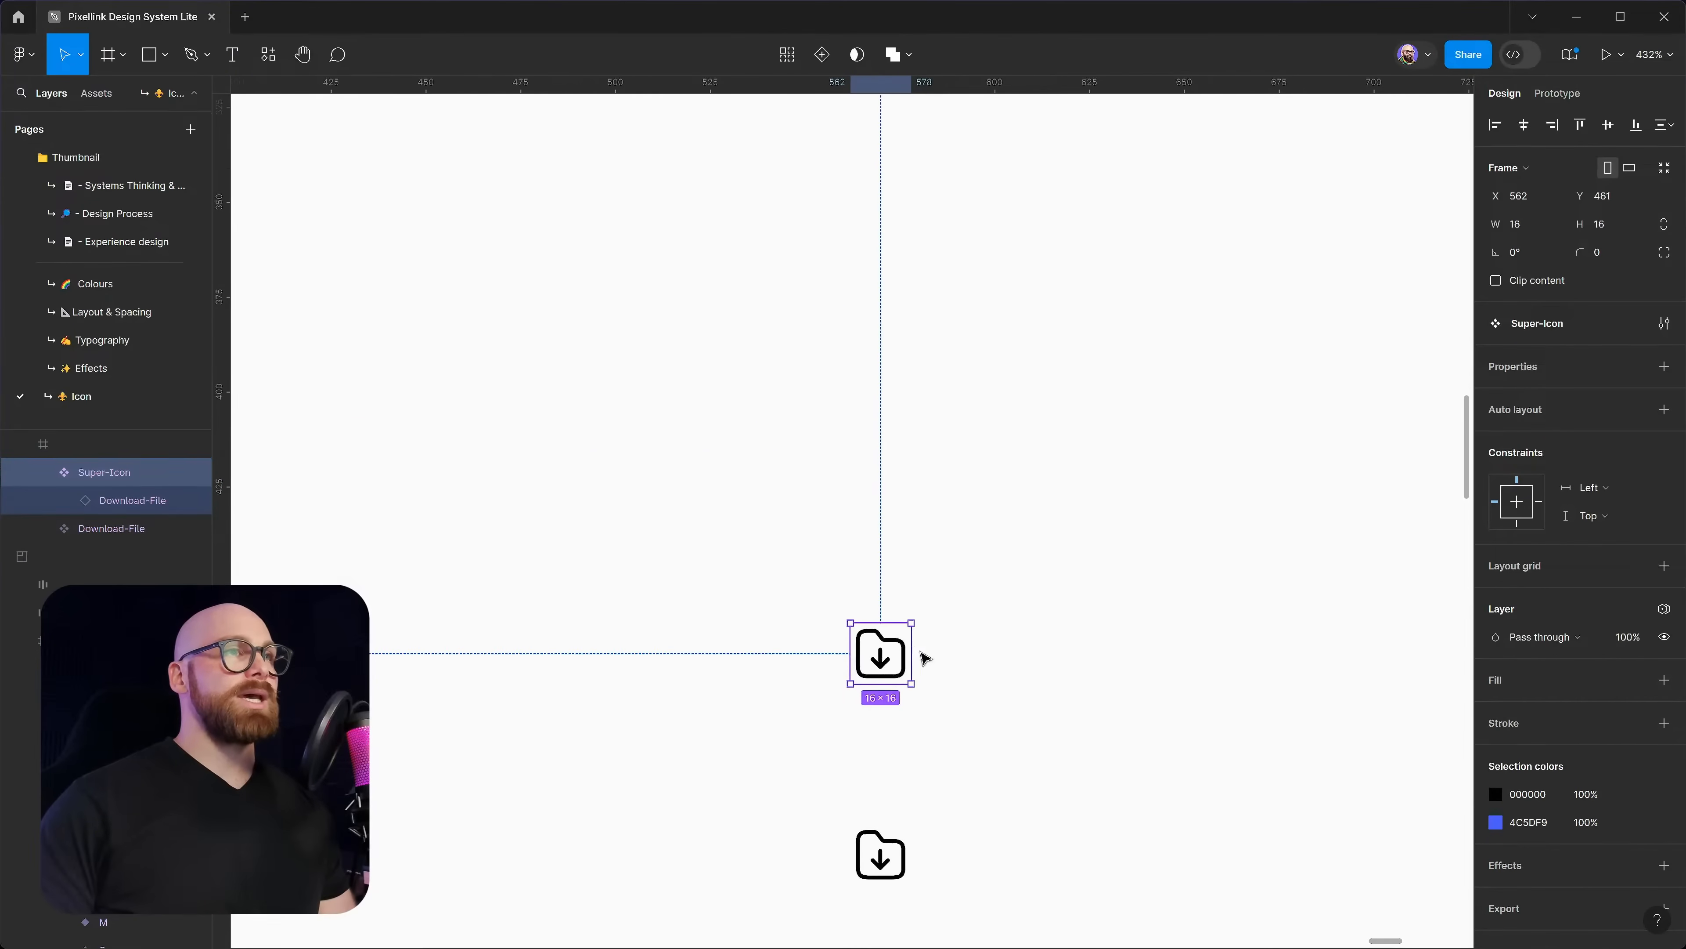
drag(879, 654, 791, 593)
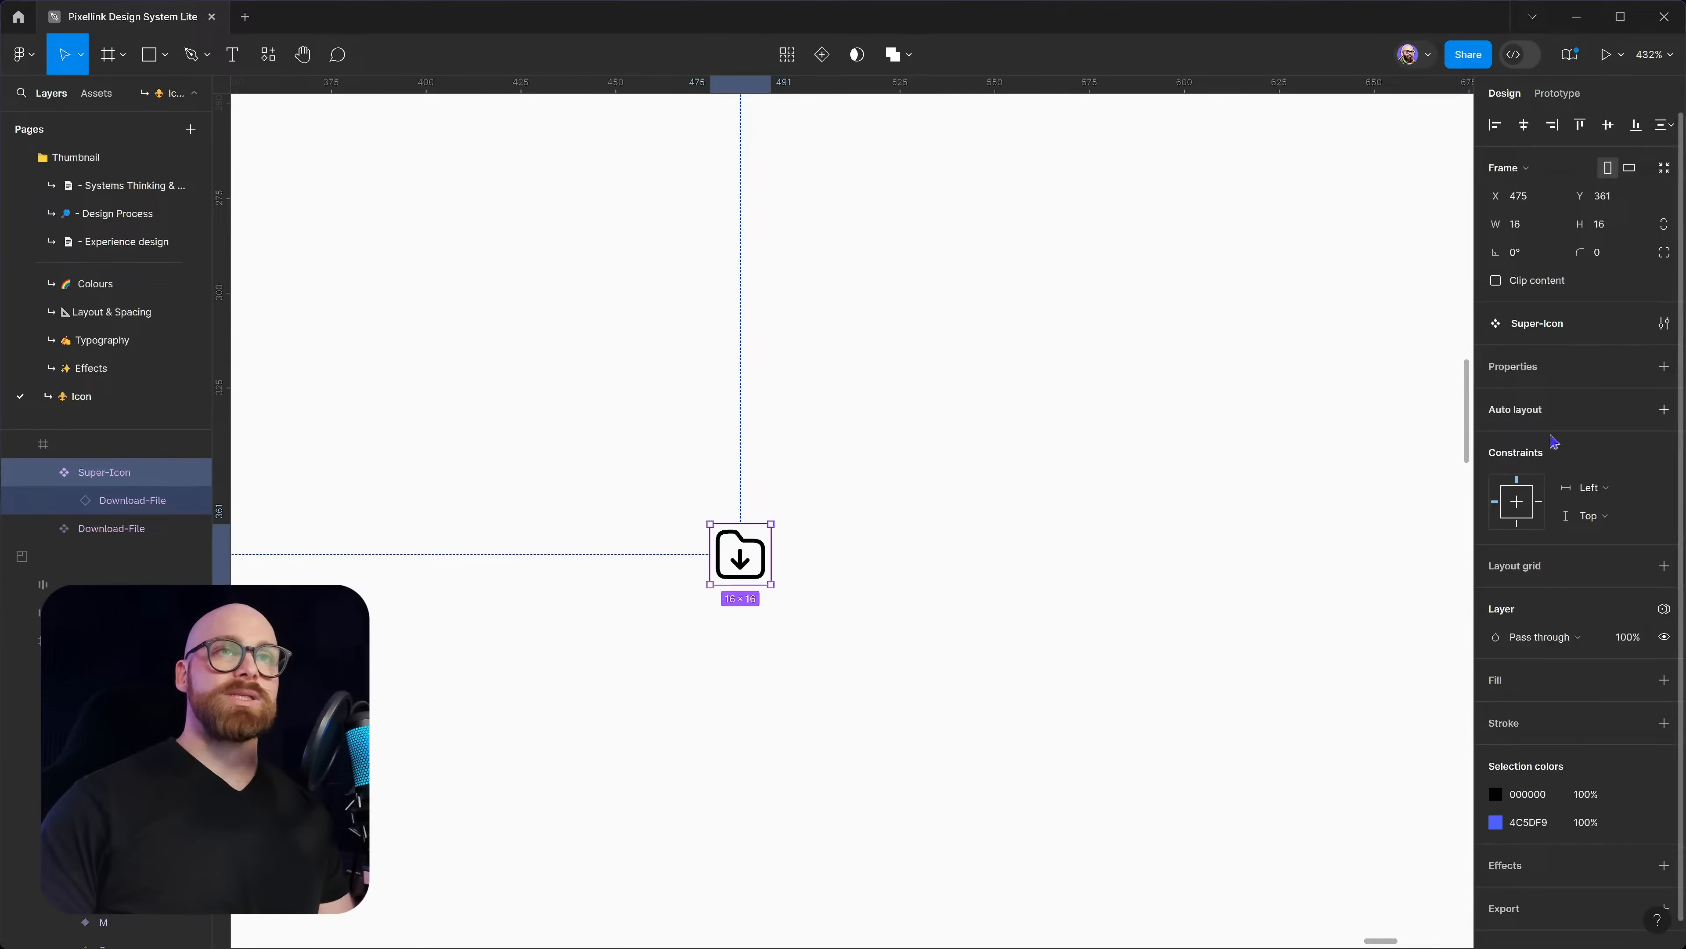
click(1662, 371)
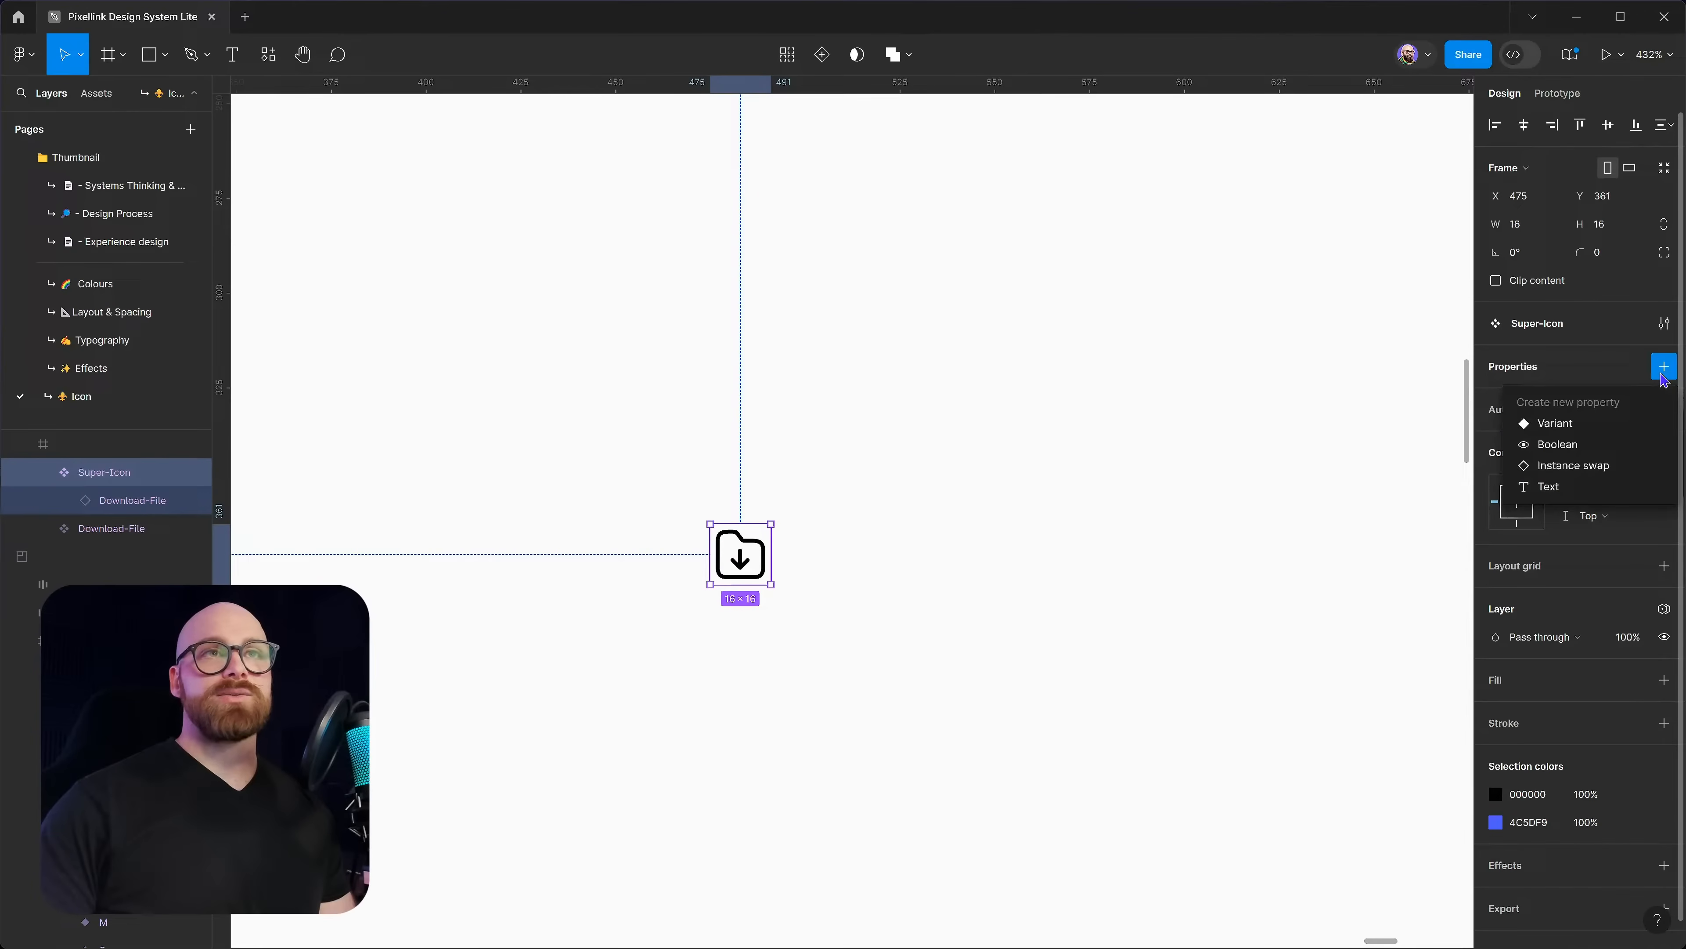
click(1594, 422)
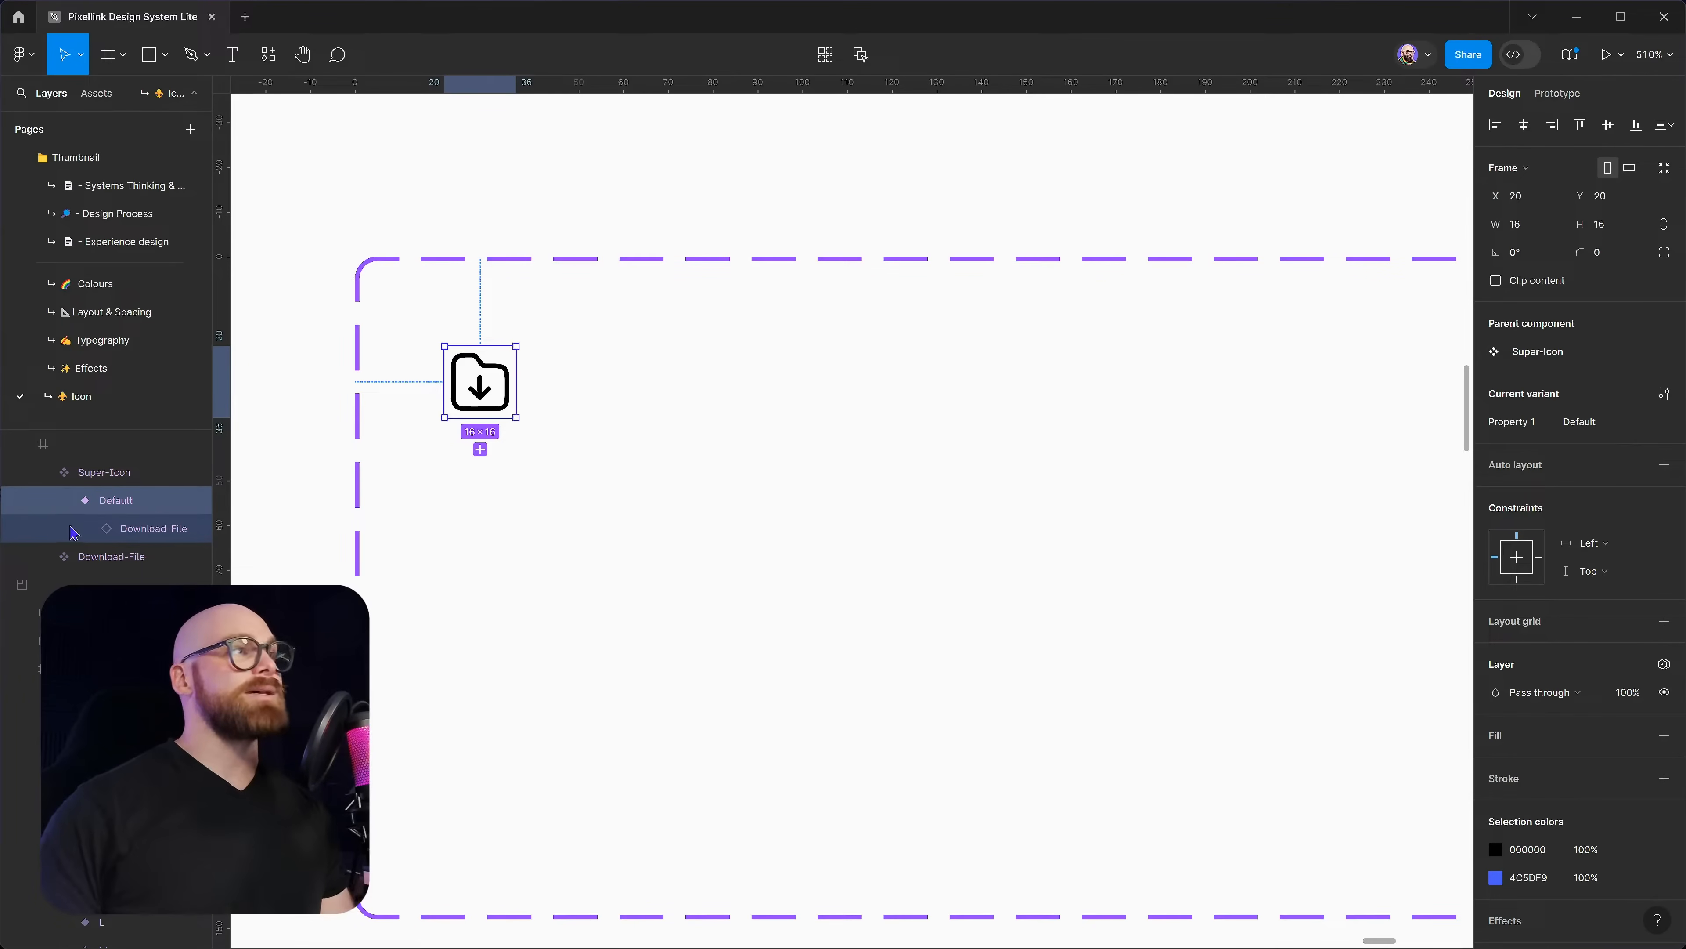
Start an instance swap property named Icon for the Download-File instance nested in Super-Icon's Default variant
click(135, 531)
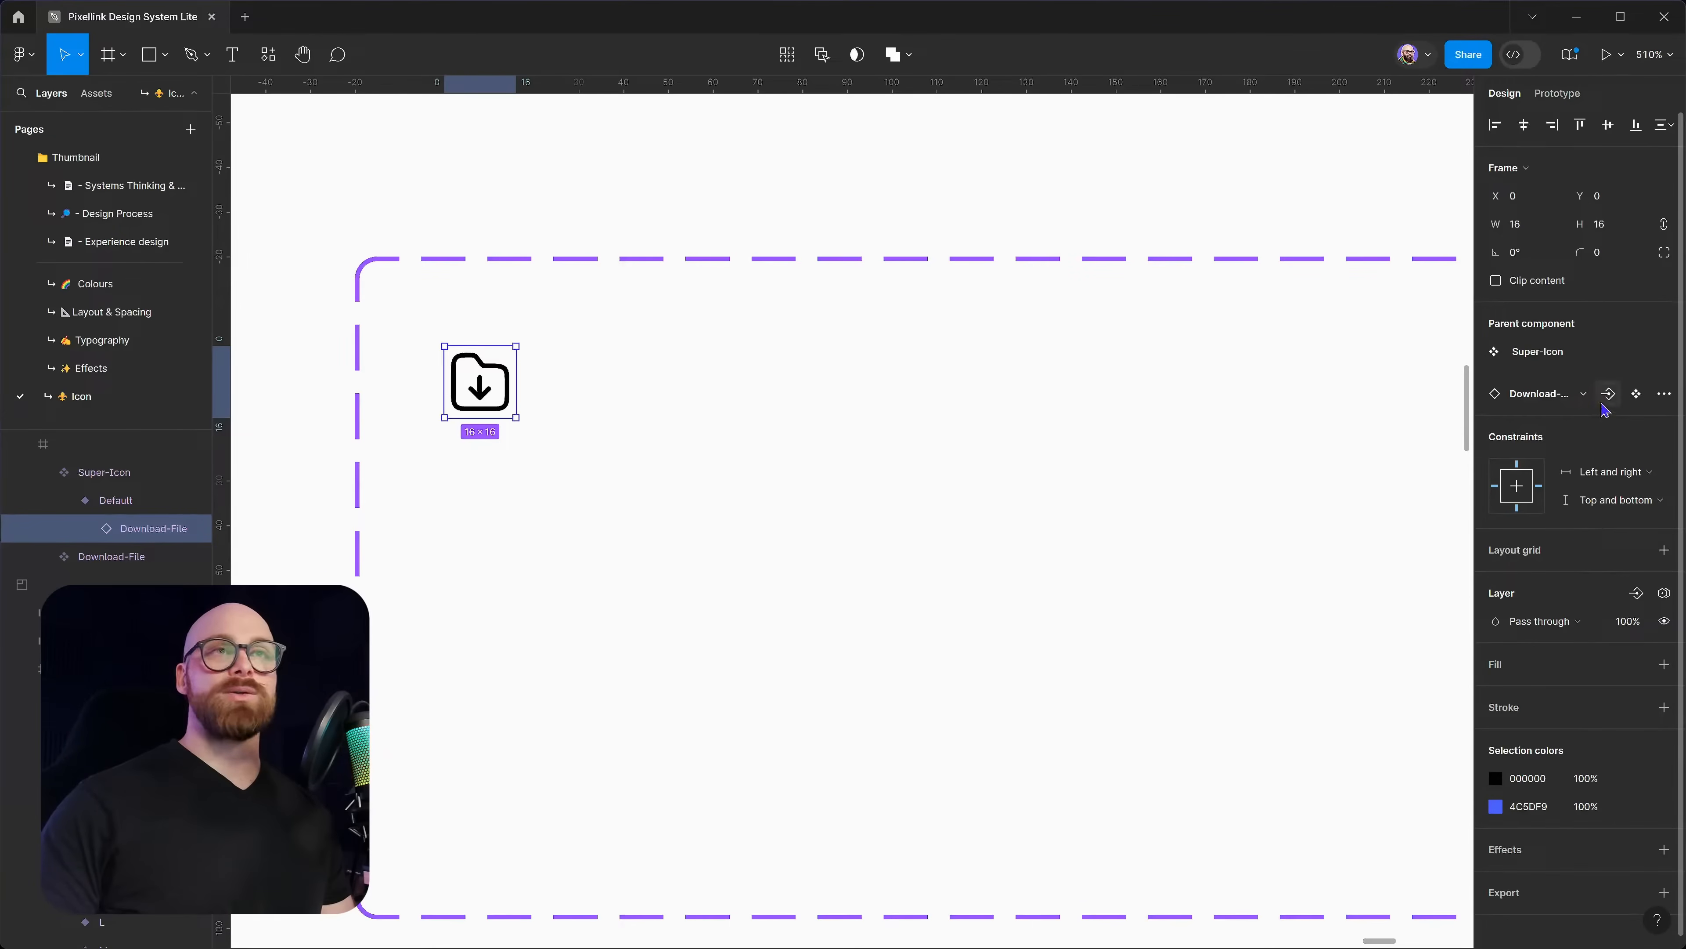
click(1605, 399)
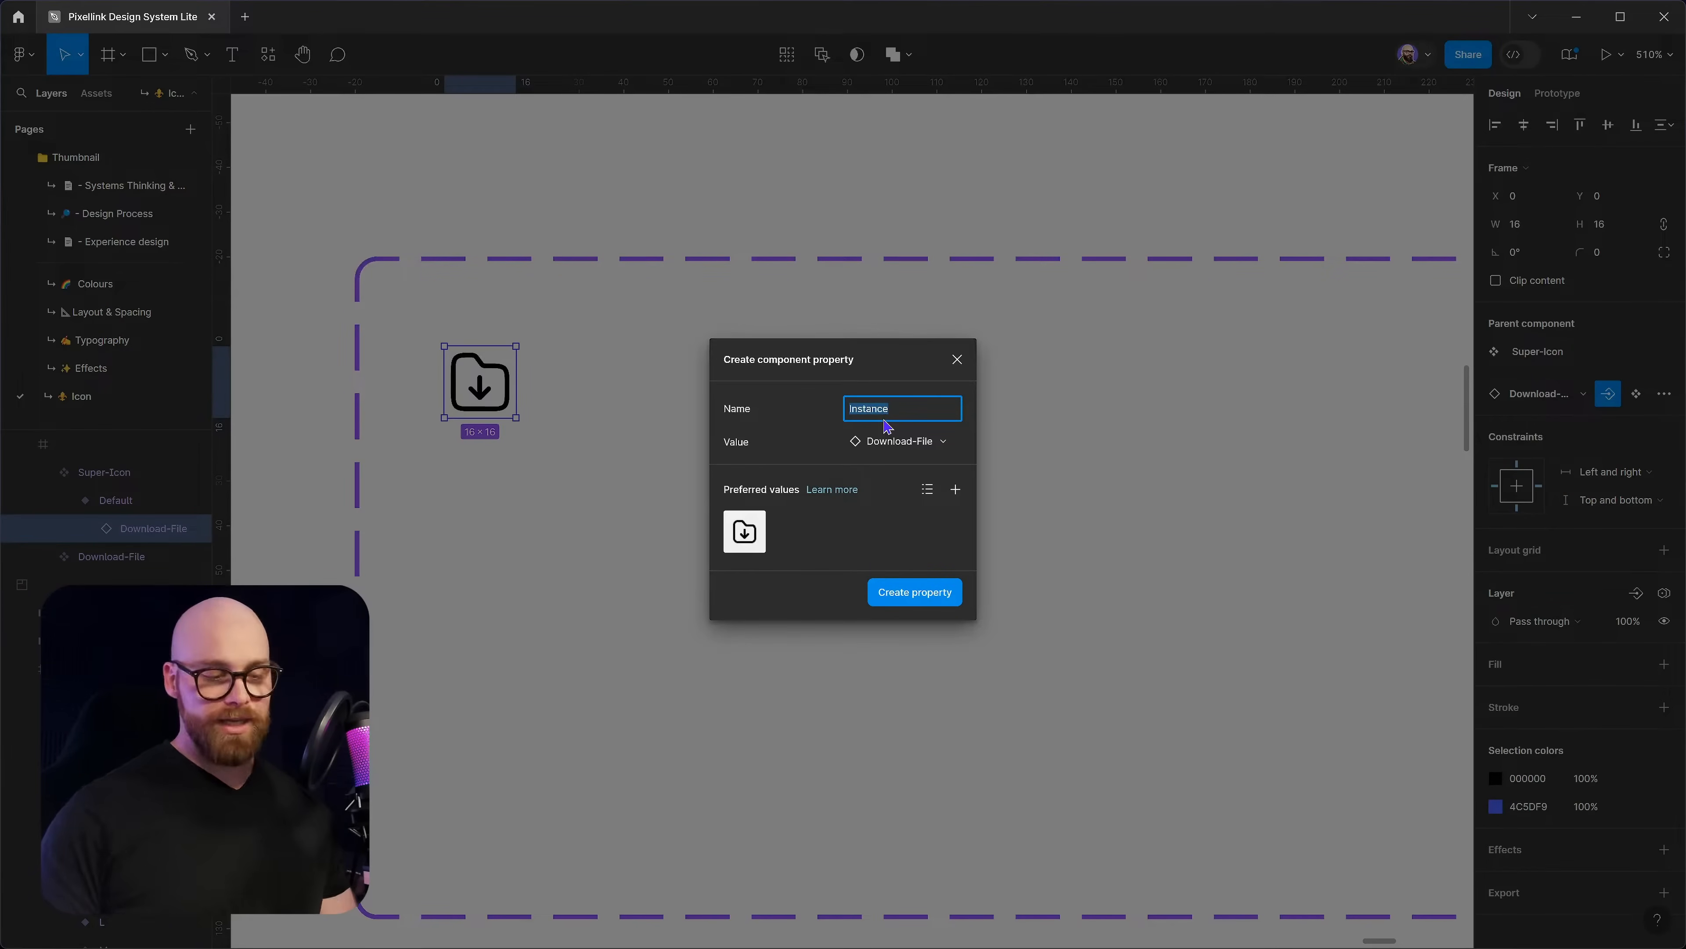
text(Icon)
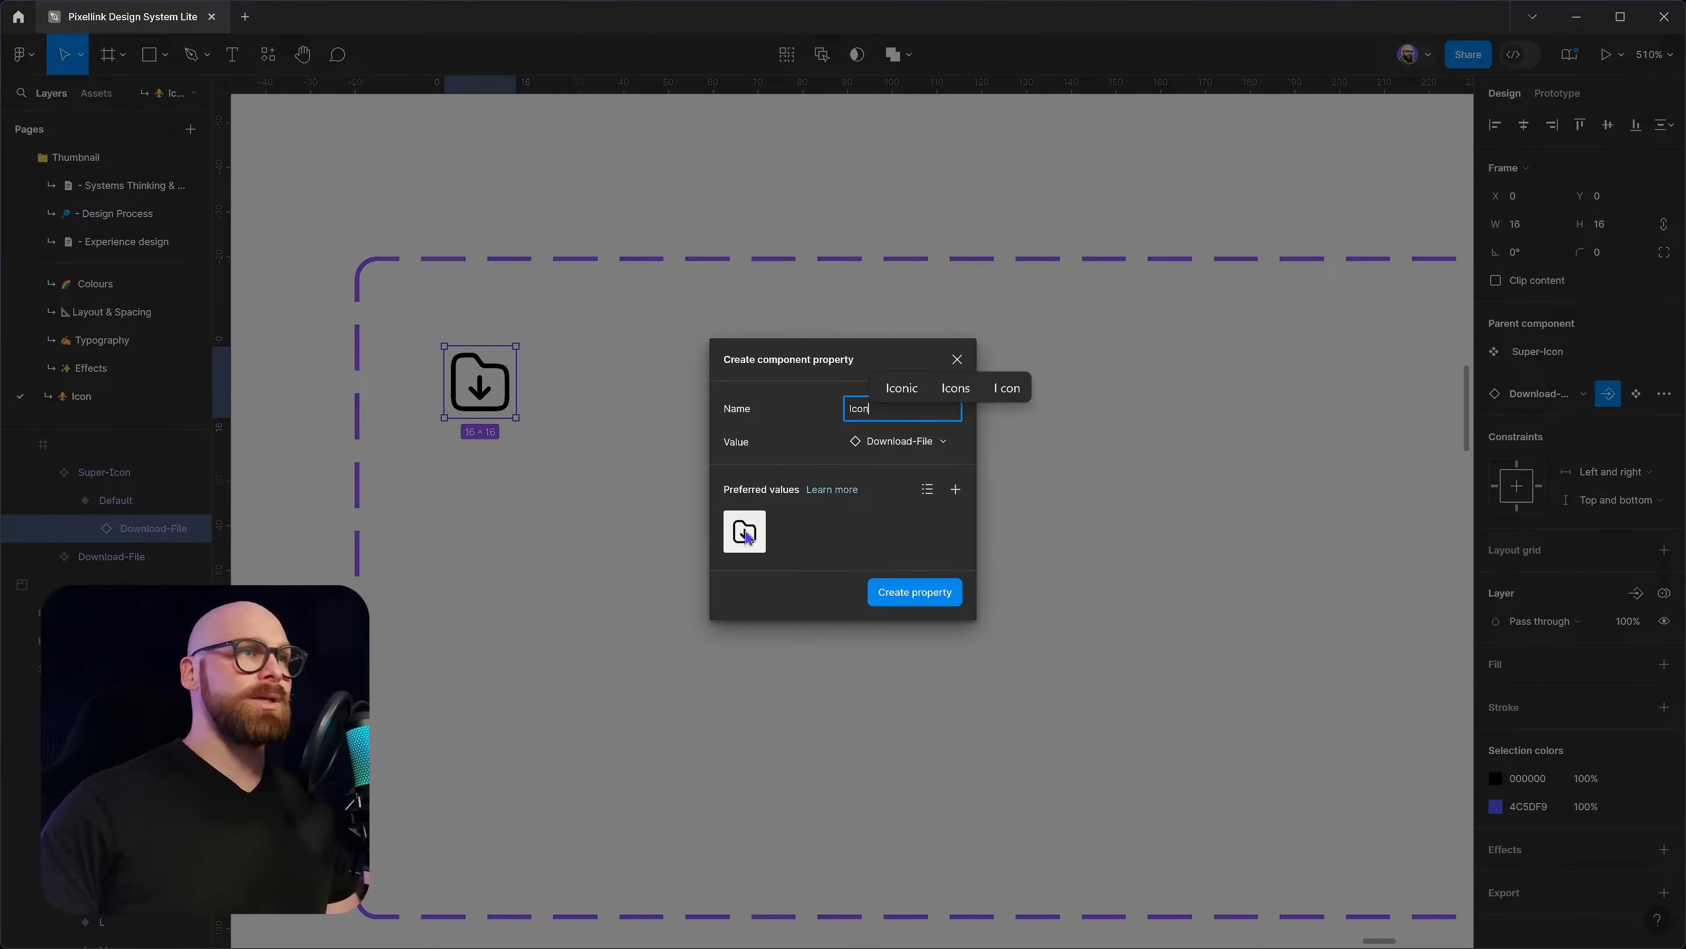
Add folder-2, folder, folder-add, folder-cross, folder-minus and folder-open as preferred values and create the Icon property
click(956, 489)
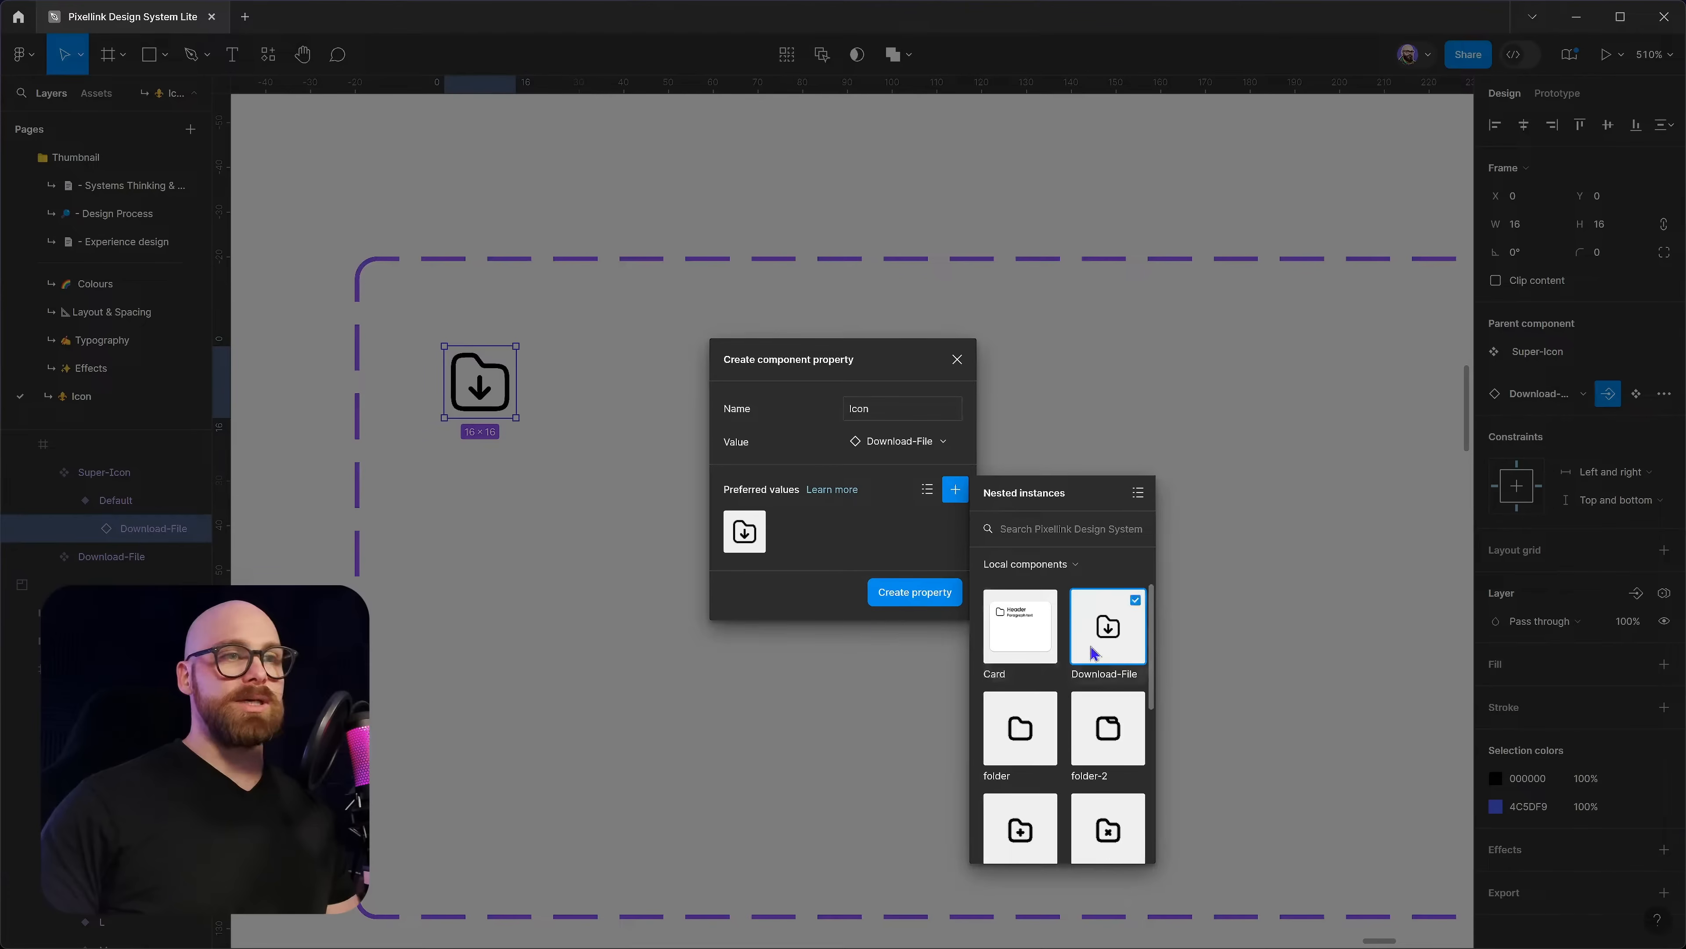
click(1112, 737)
click(1020, 731)
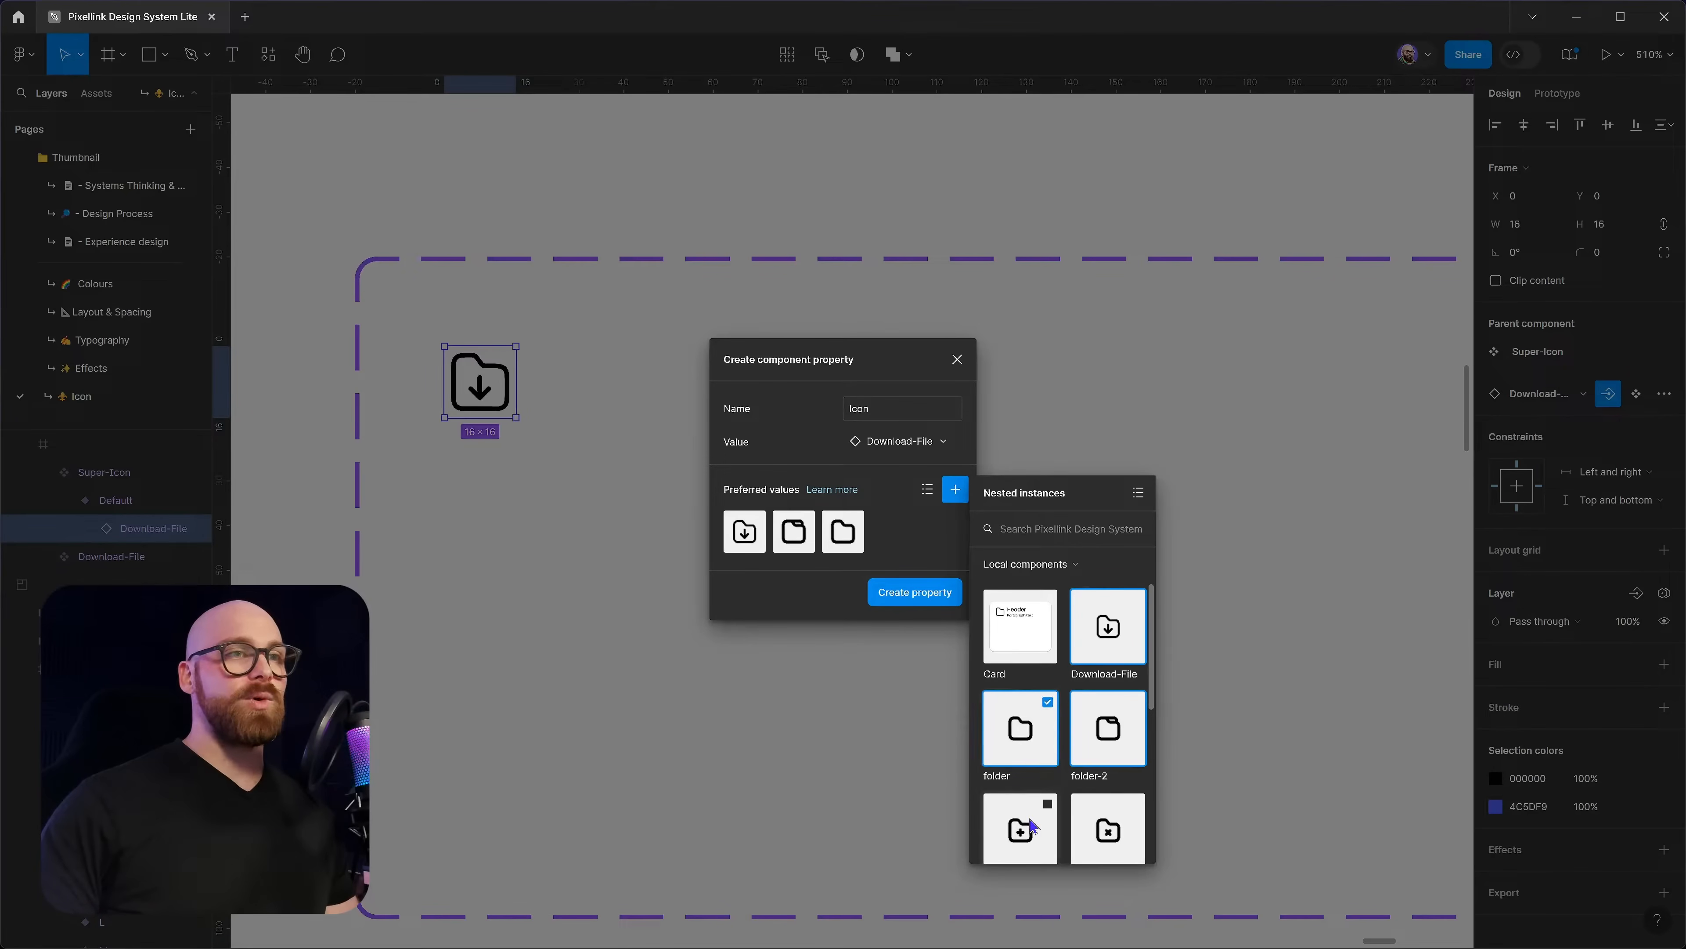
click(1022, 827)
click(1110, 827)
scroll(1089, 742, down, 2)
click(1021, 815)
click(1108, 815)
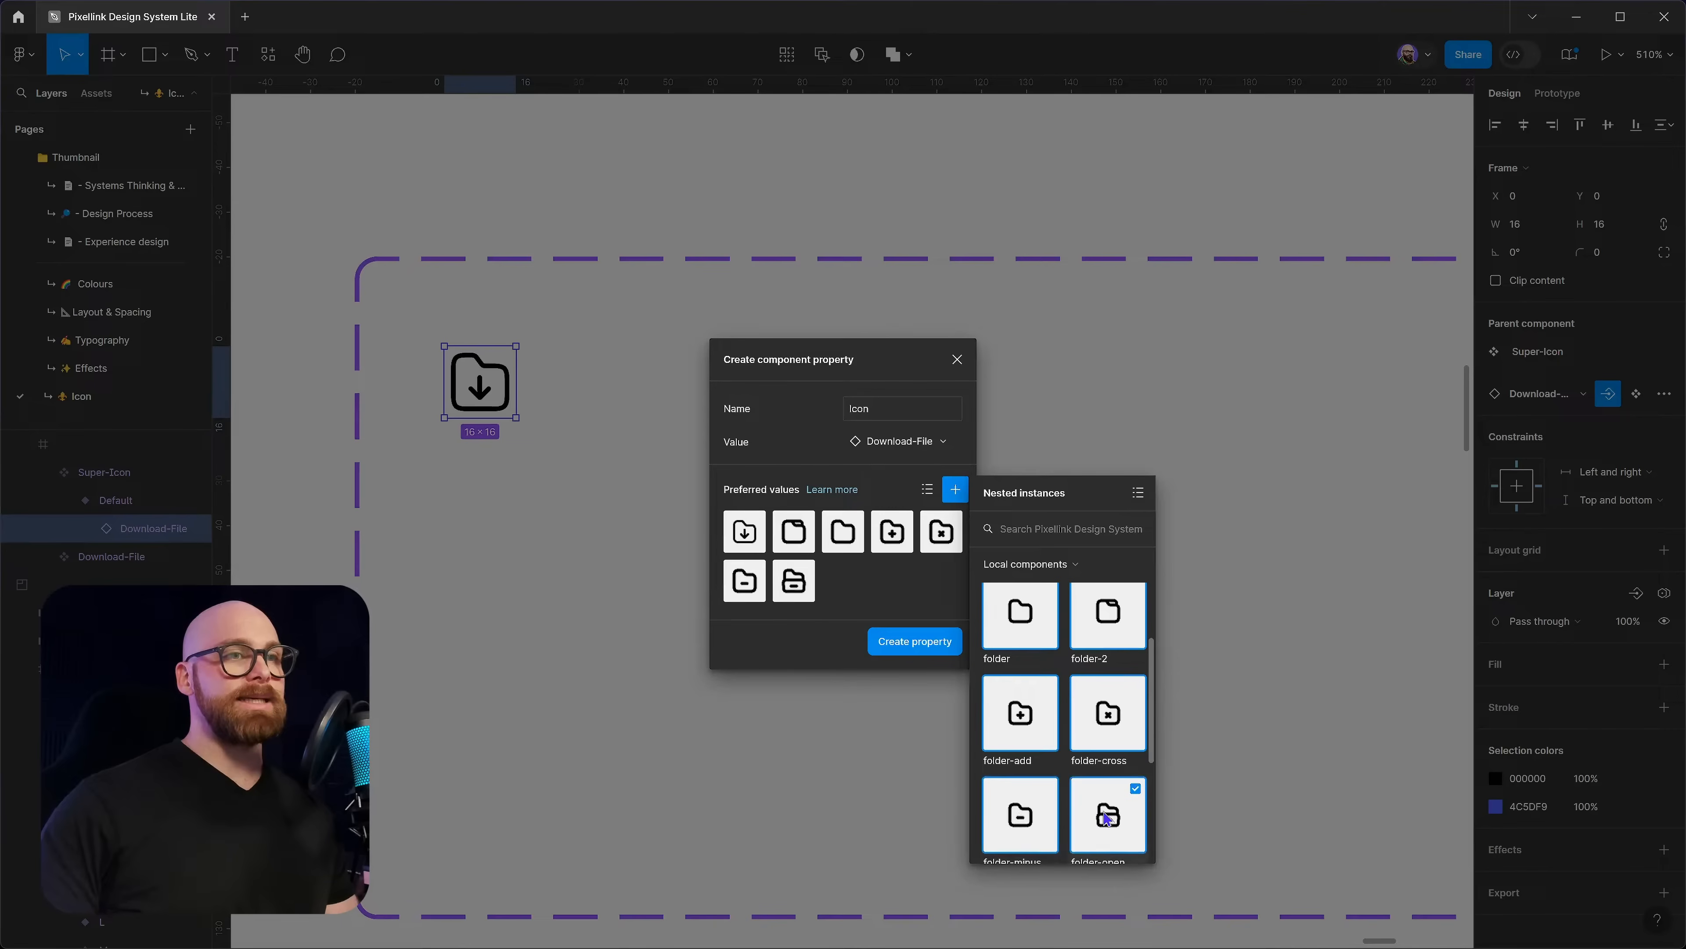
scroll(1129, 797, down, 3)
click(927, 470)
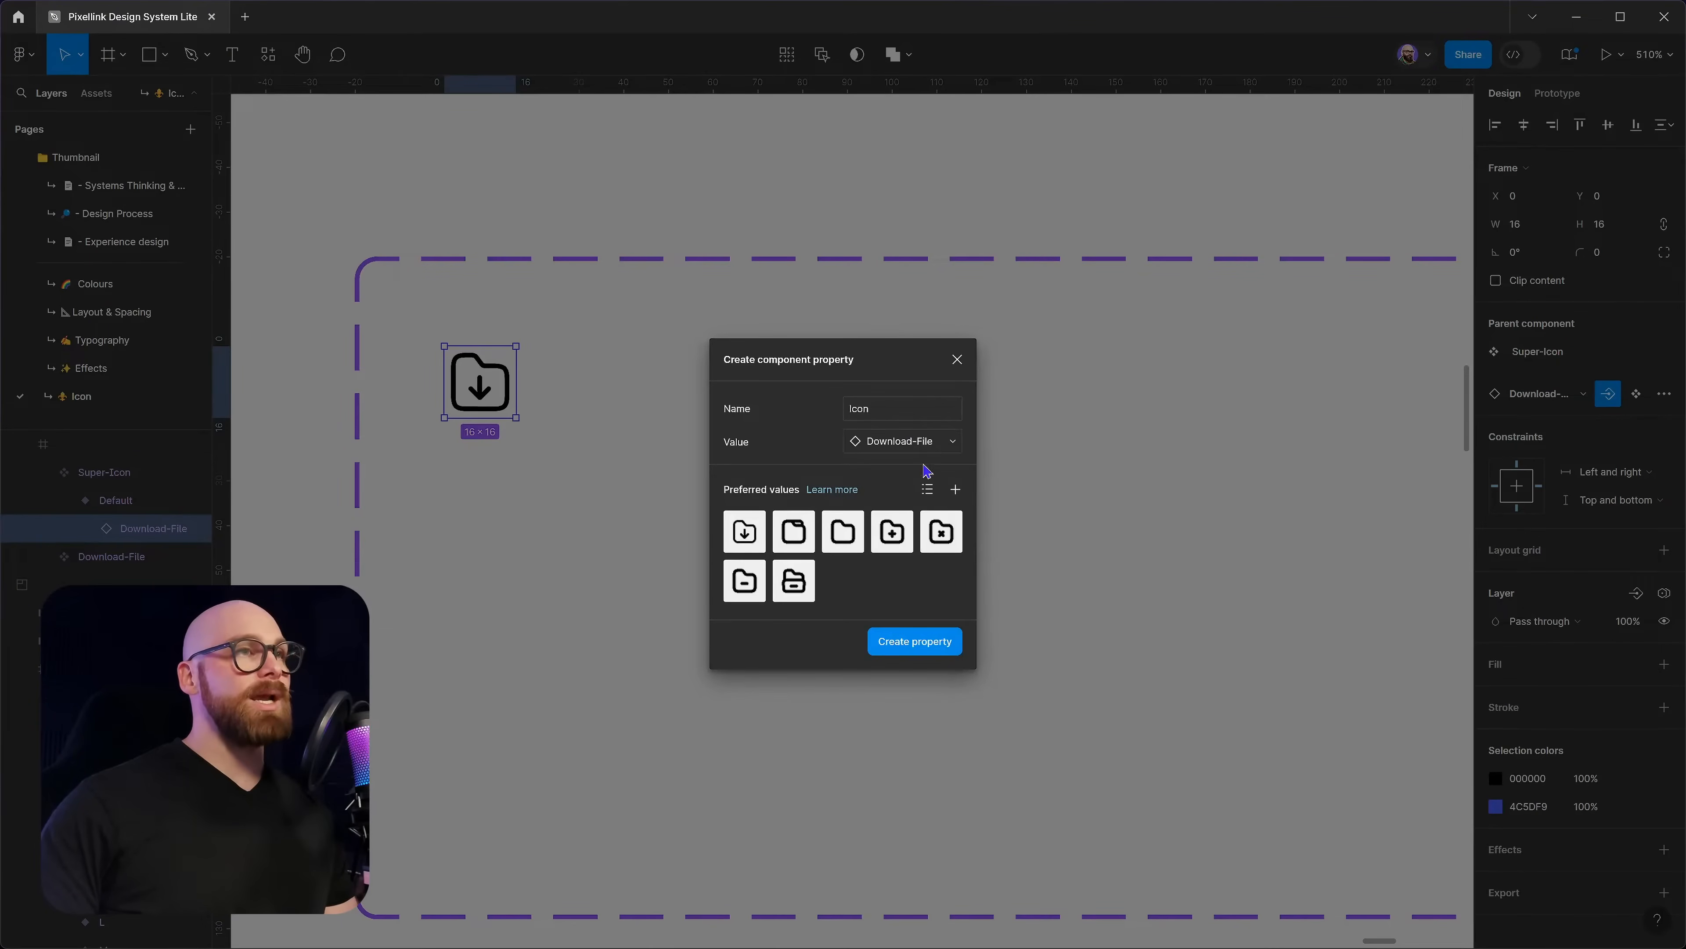
click(906, 644)
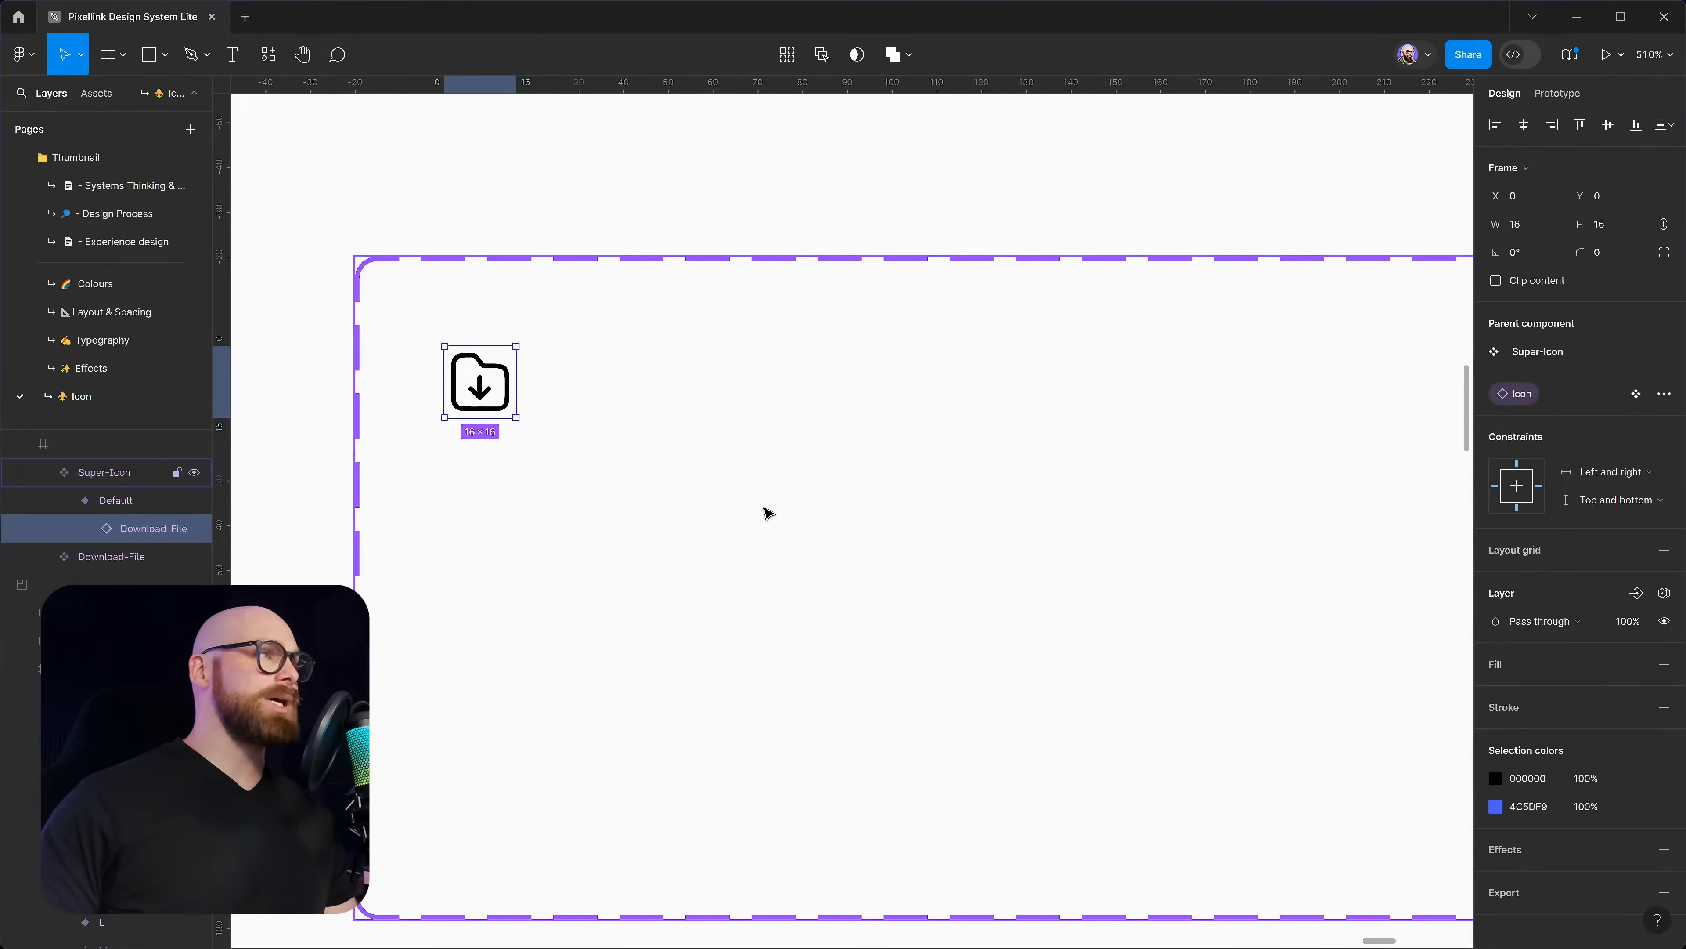
Place a test instance of Super-Icon straight above the component set at X 429, Y 200
scroll(766, 513, down, 3)
scroll(745, 492, up, 2)
click(659, 558)
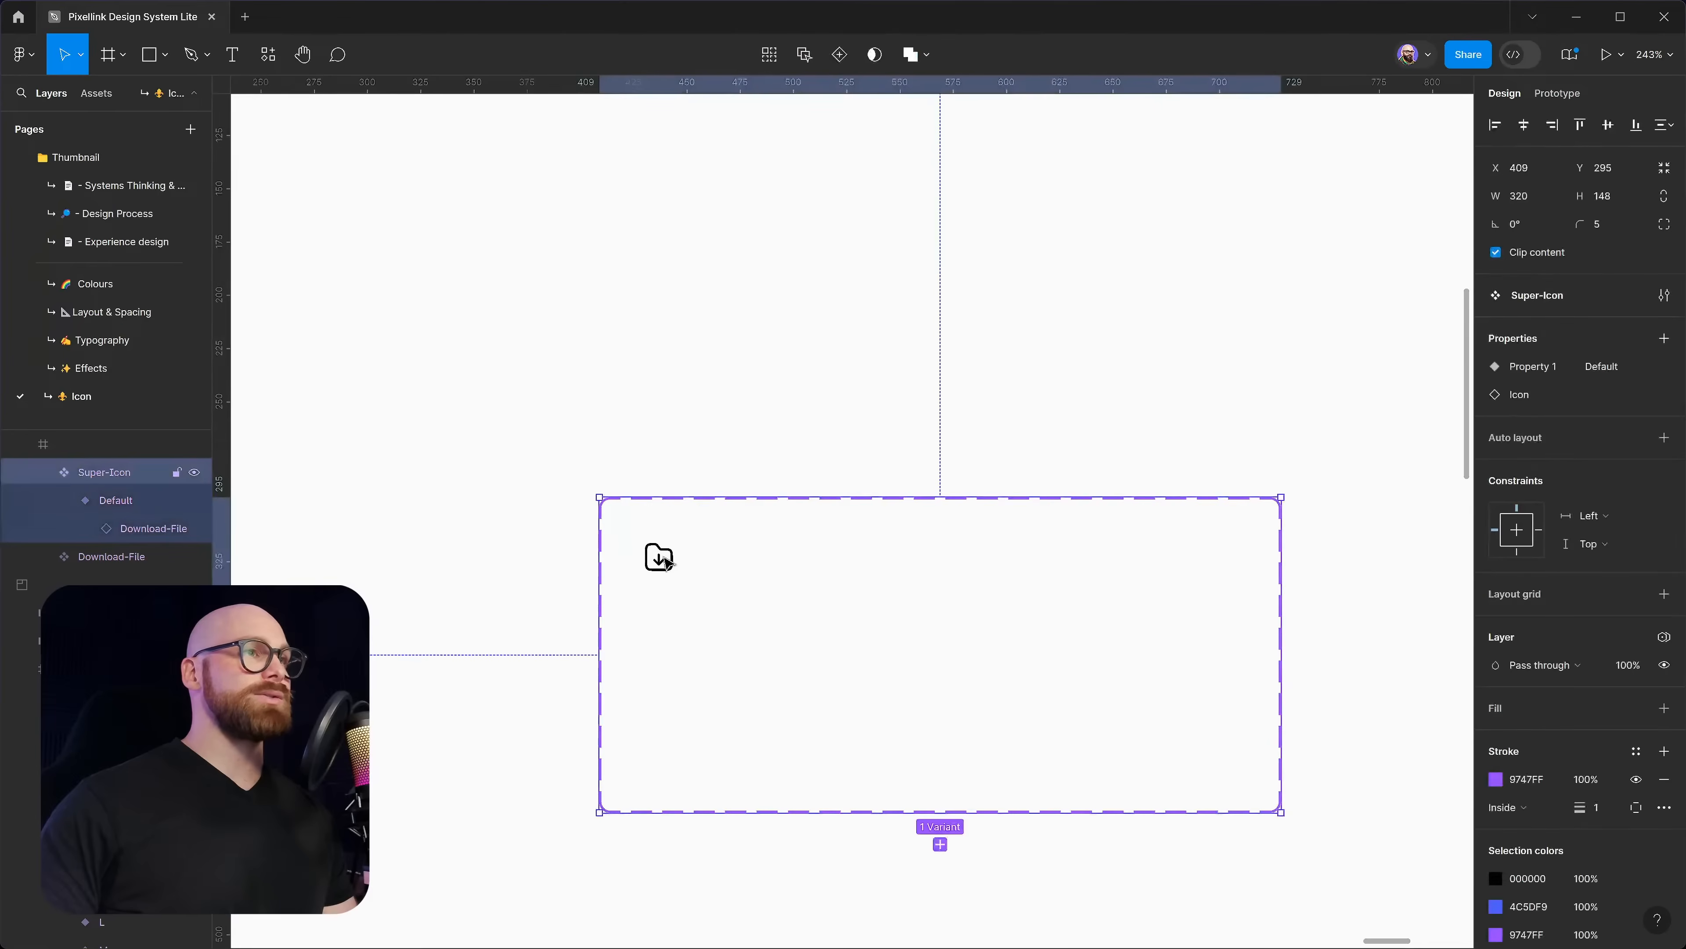
click(664, 560)
alt+shift+drag(709, 327, 709, 317)
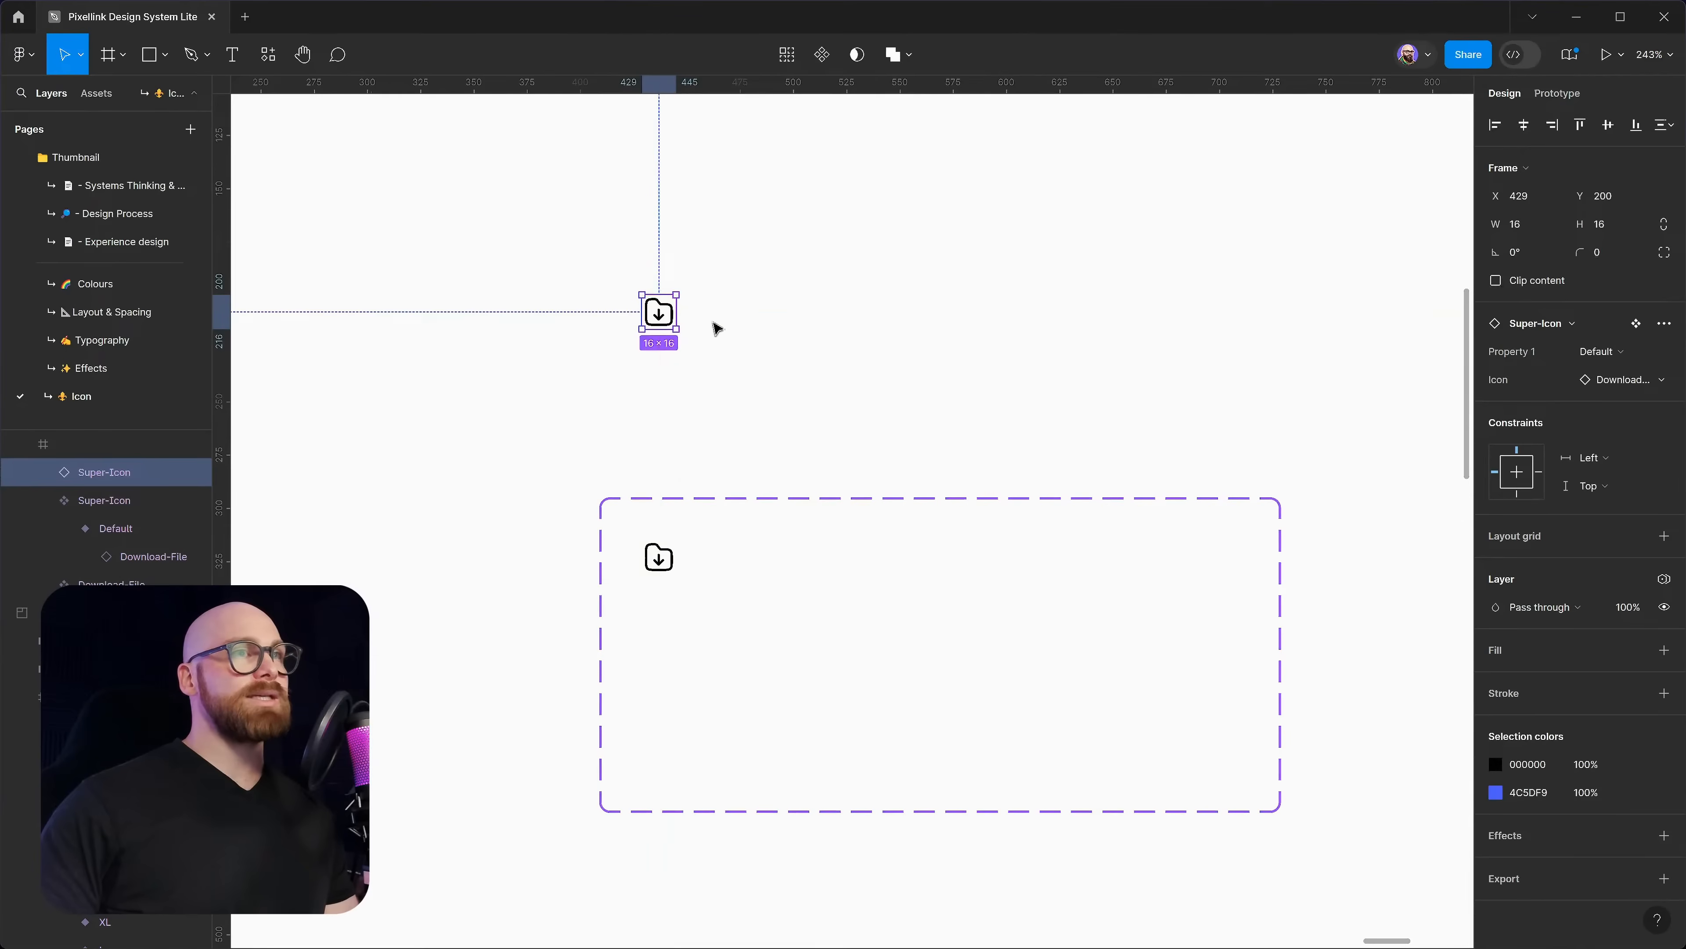
View the preferred Icon choices of the Super-Icon test instance and remove that instance from the canvas
click(1644, 379)
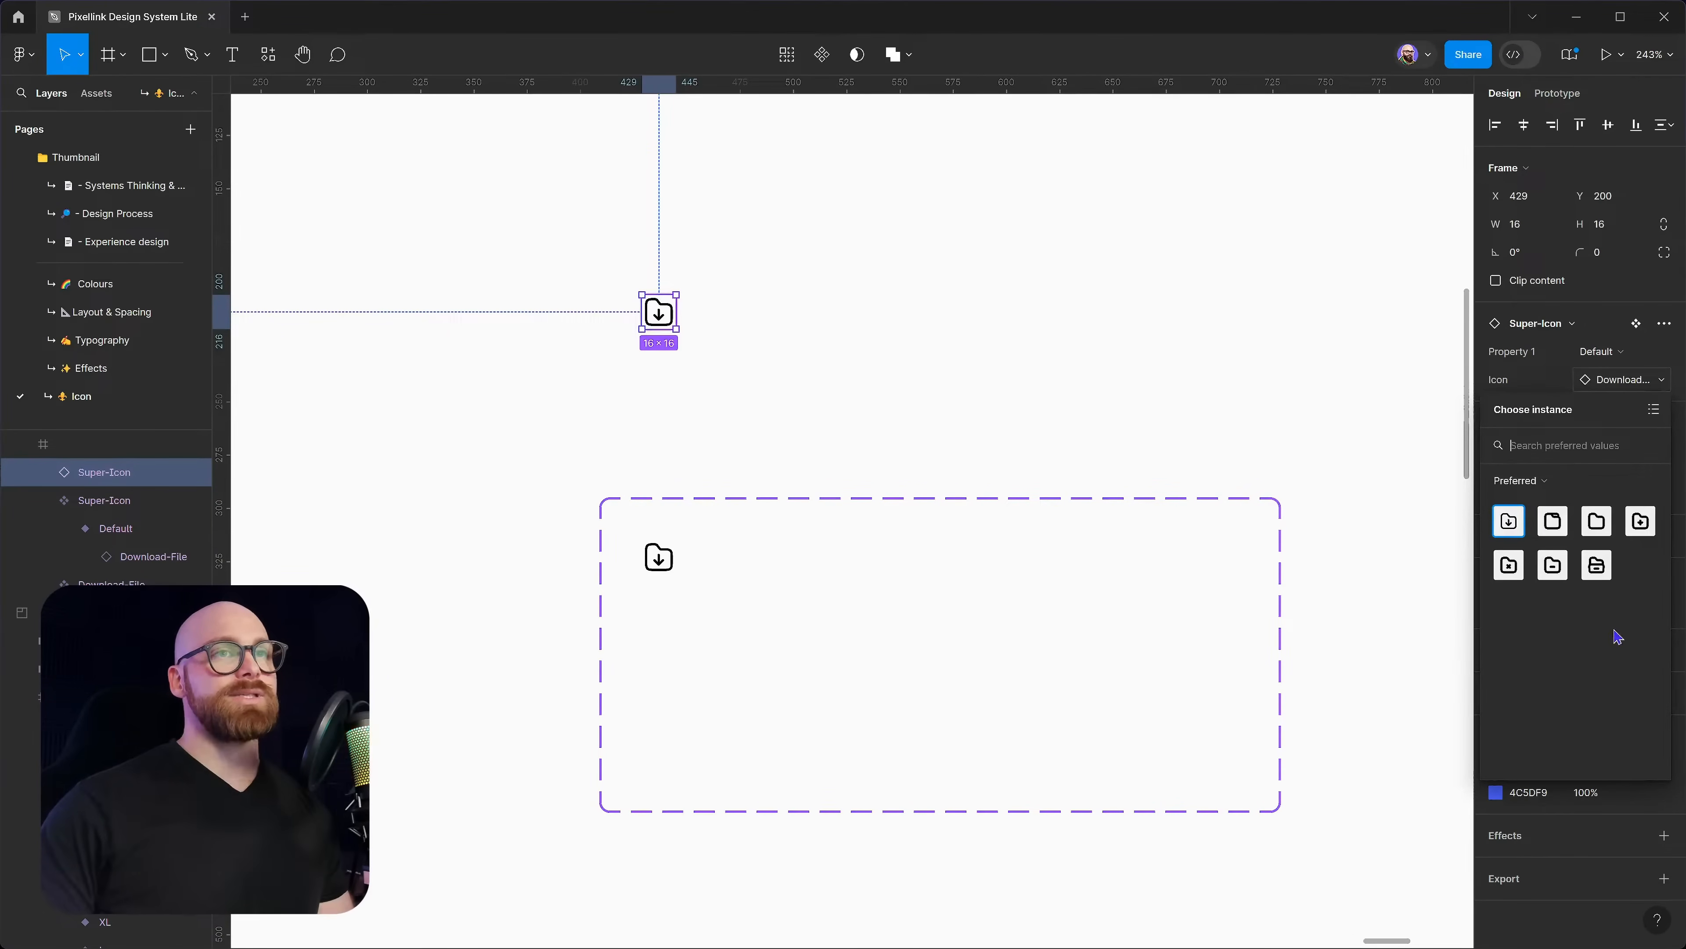
click(705, 483)
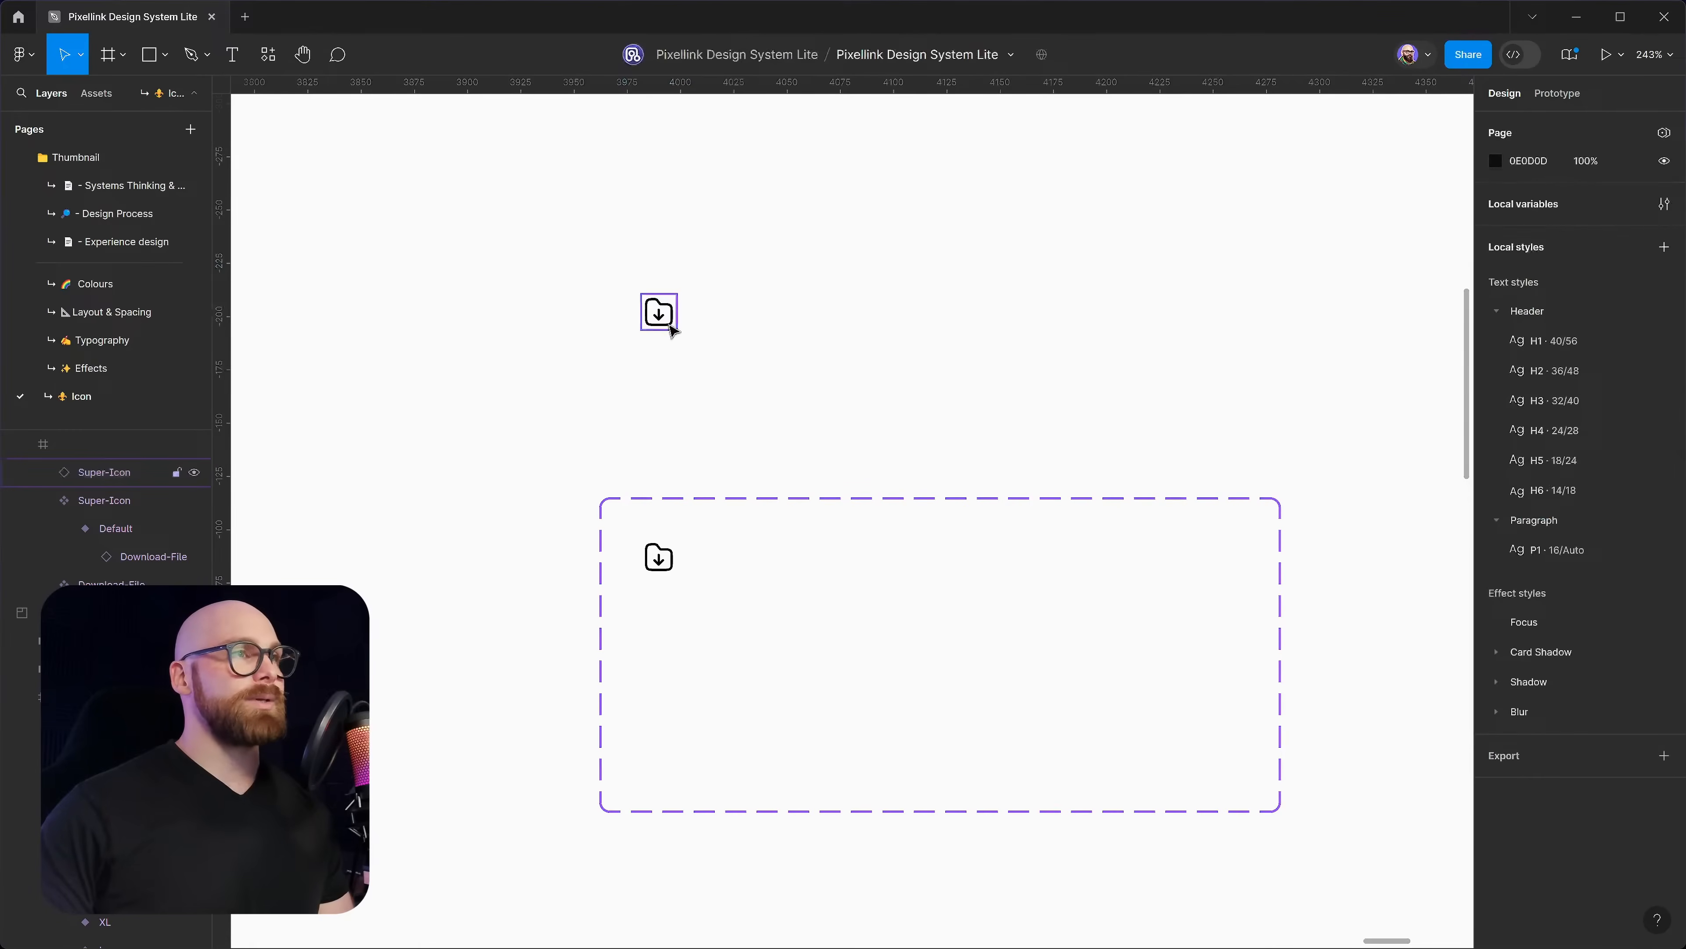
click(803, 641)
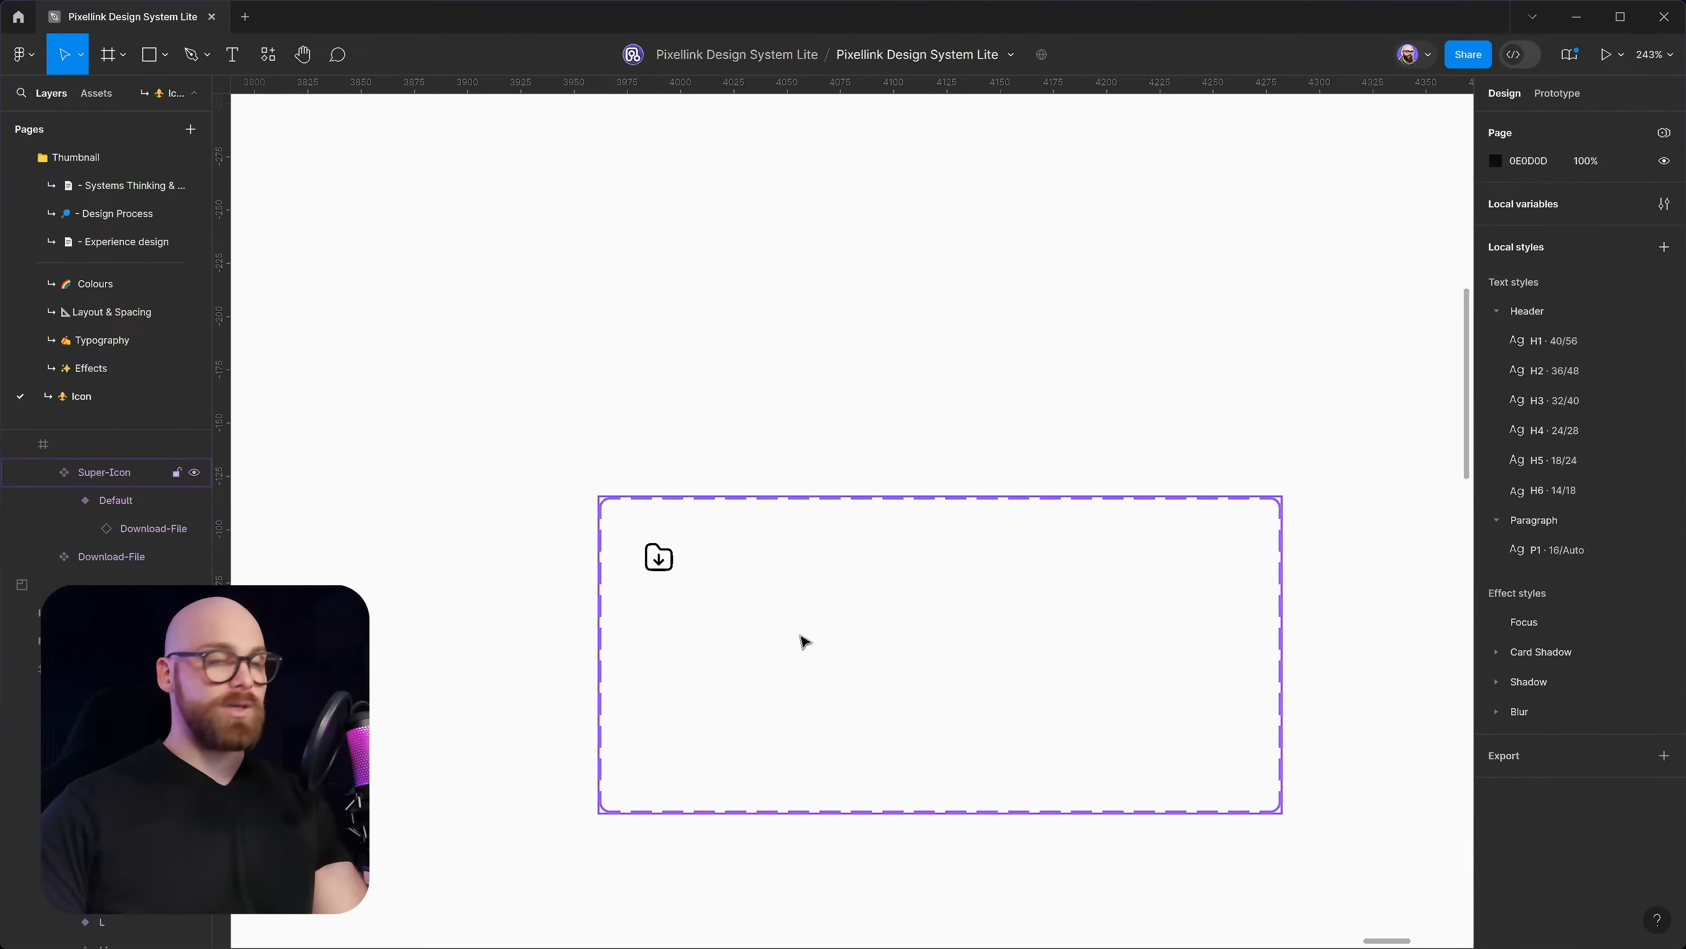
click(659, 564)
click(659, 563)
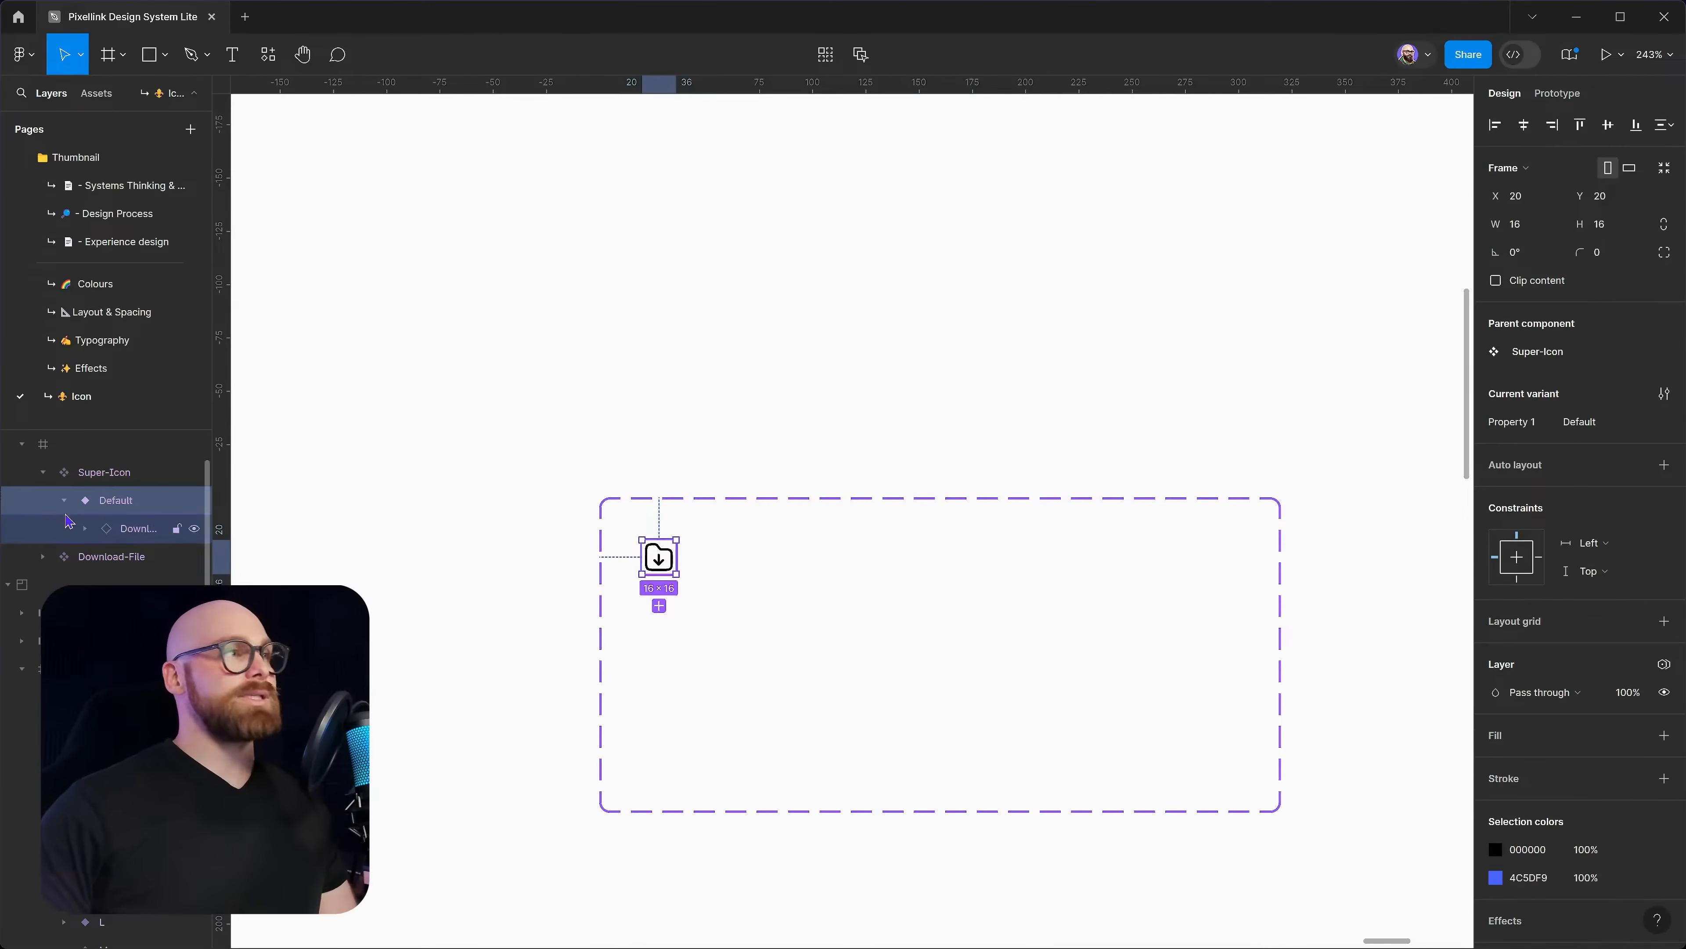
scroll(697, 677, up, 10)
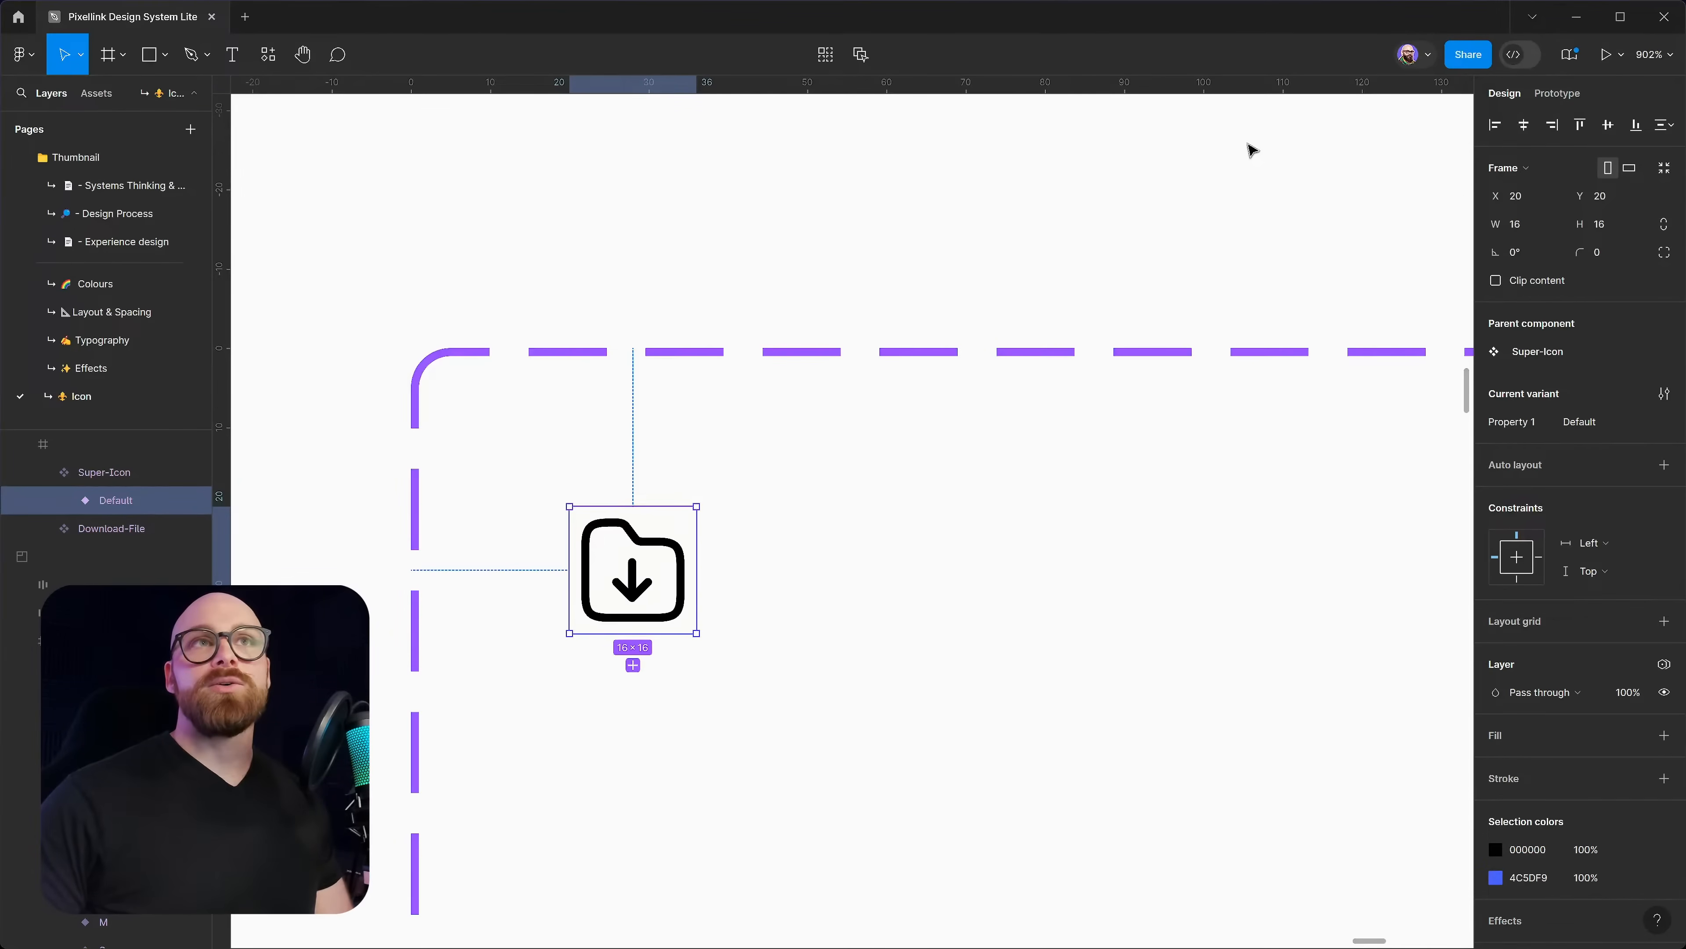
Open the local variables and examine the Weight PLX collection with its 400 to 700 modes fully in view
click(1254, 156)
click(1662, 206)
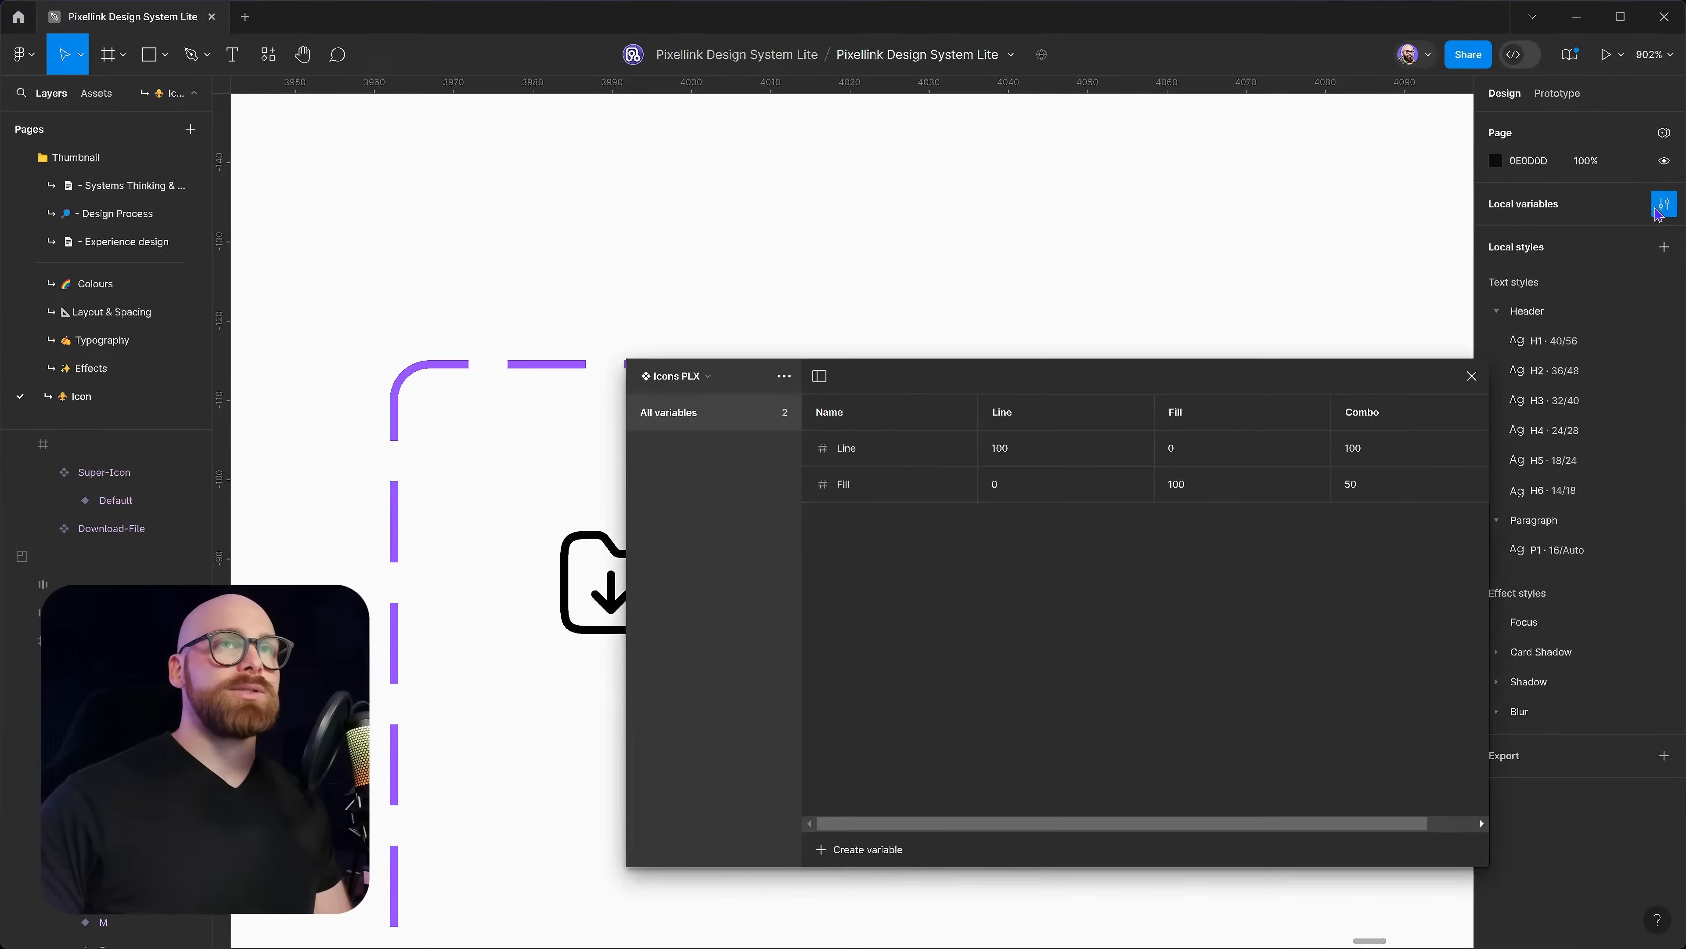
drag(1091, 382, 858, 279)
click(473, 273)
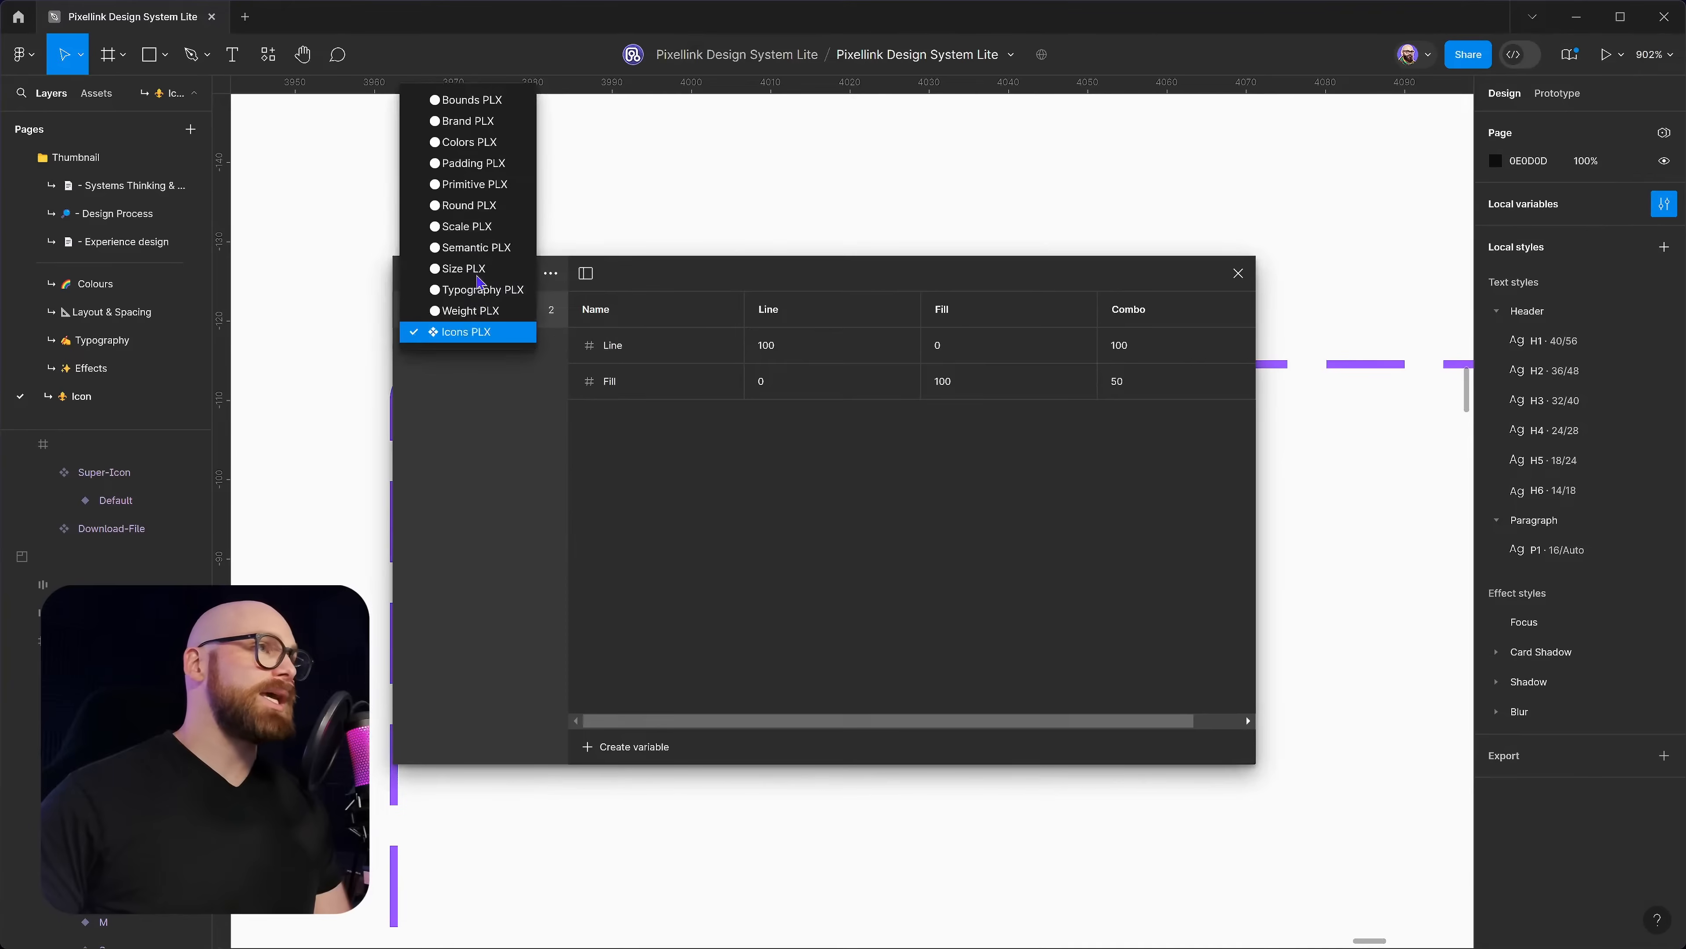
click(483, 312)
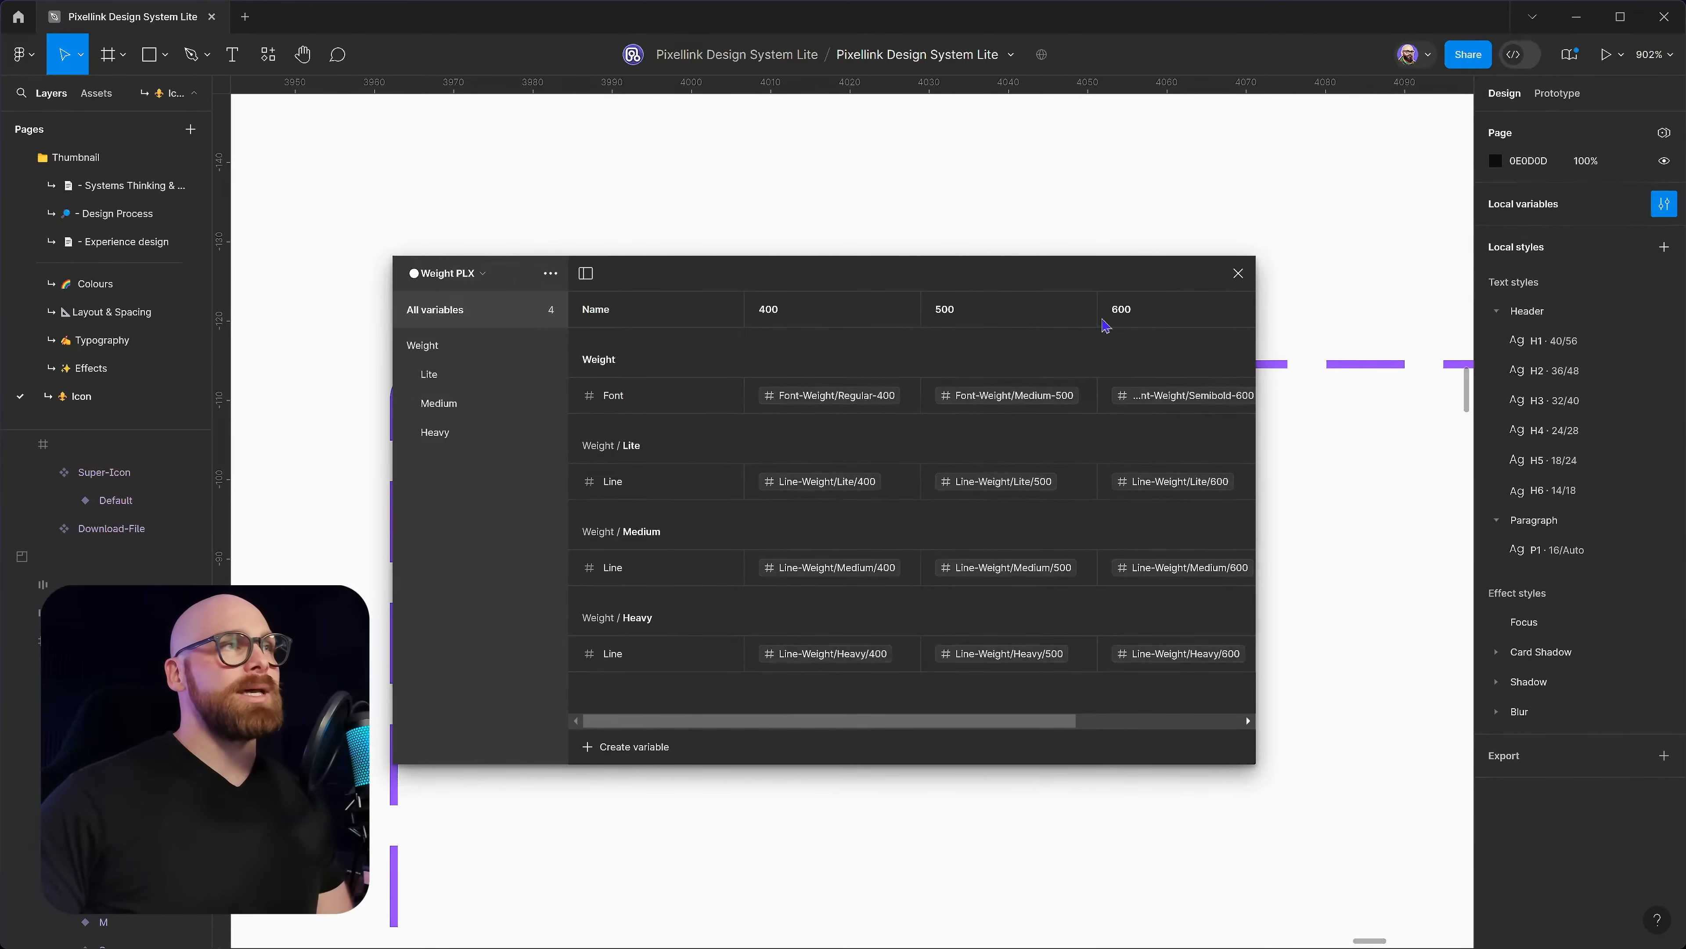
drag(1025, 280, 897, 224)
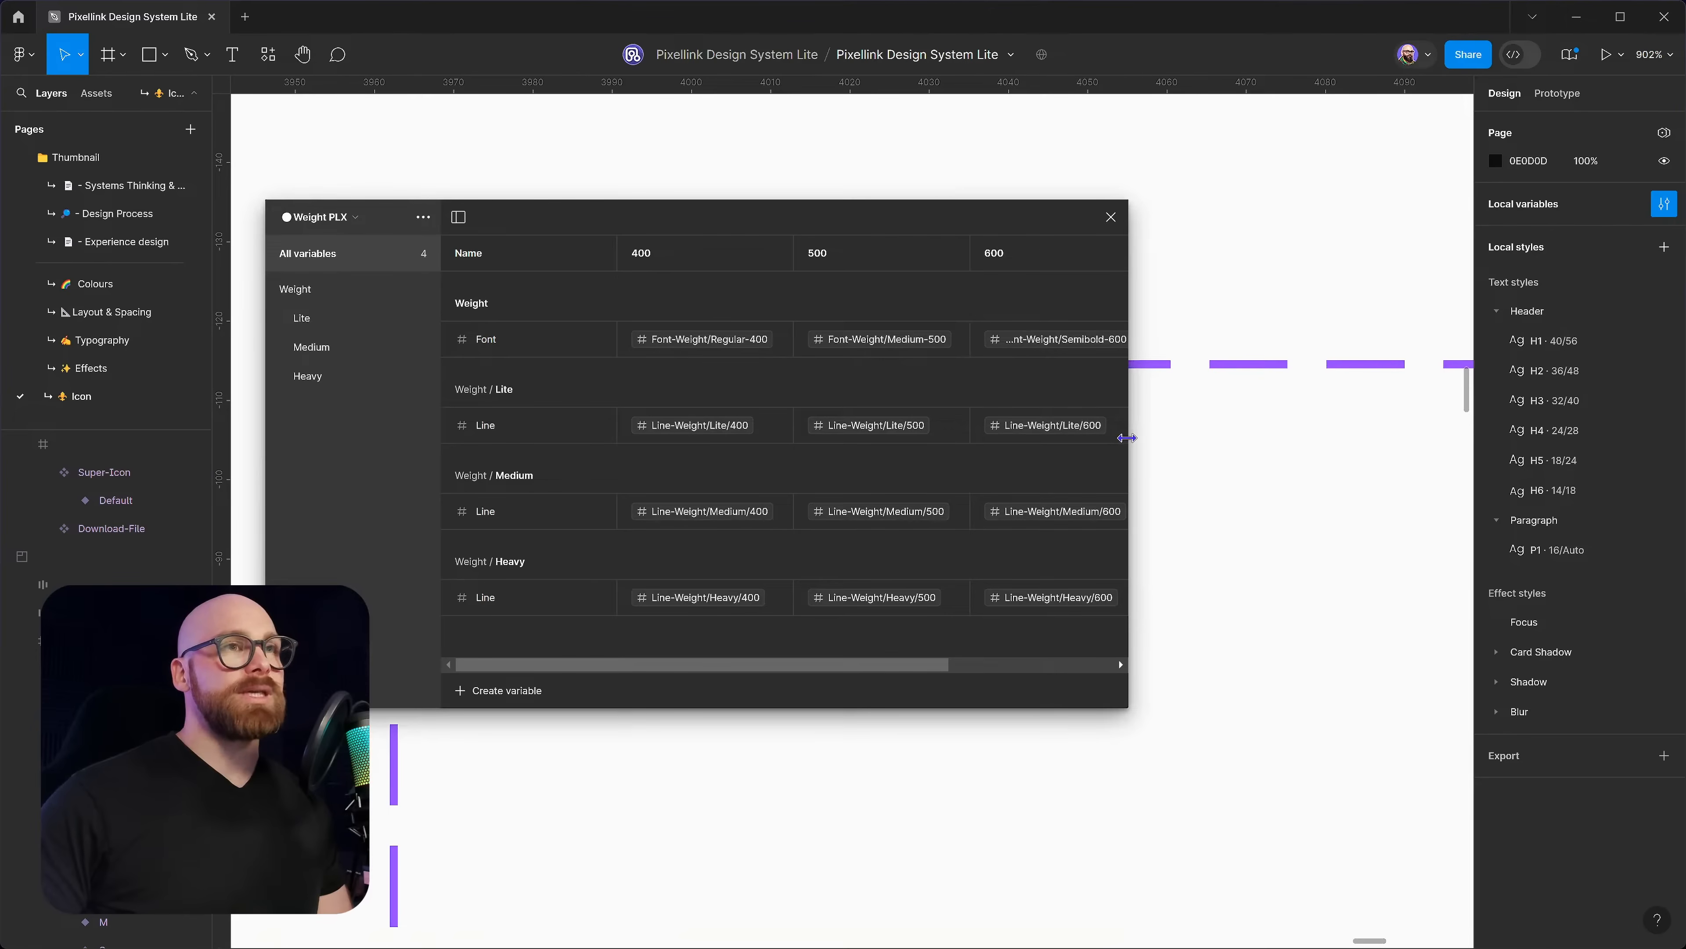
drag(1132, 457, 1390, 459)
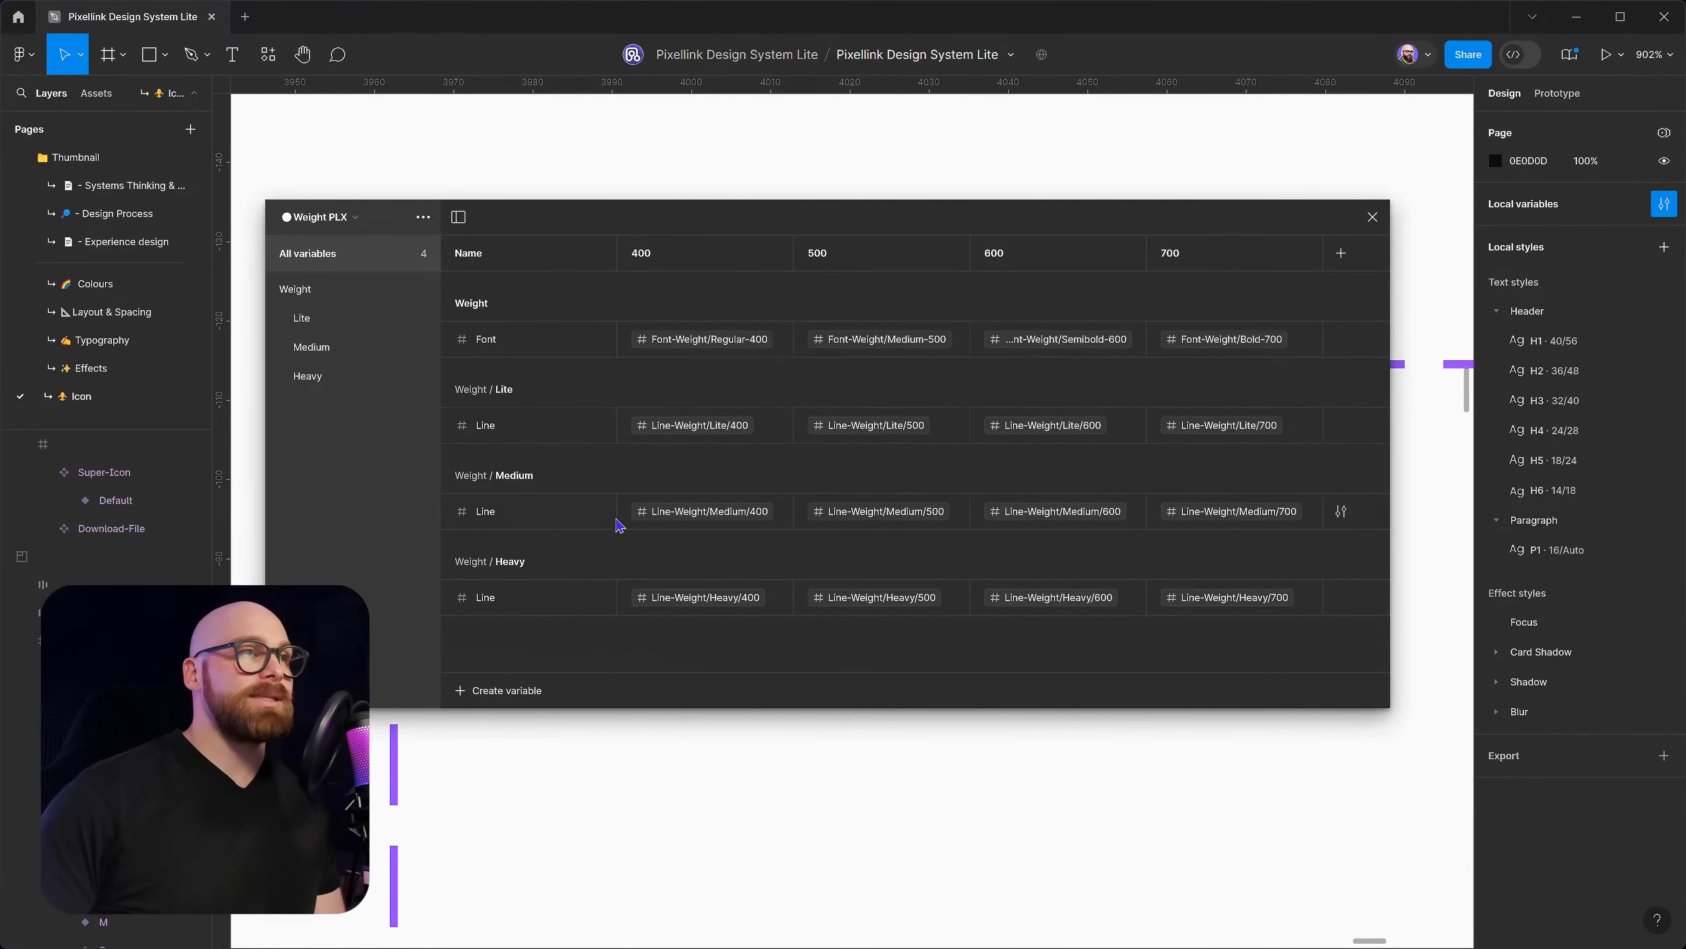
Examine the Lite, Medium and Heavy Line-Weight values in the Size PLX collection, return to Weight PLX and close the local variables
click(348, 223)
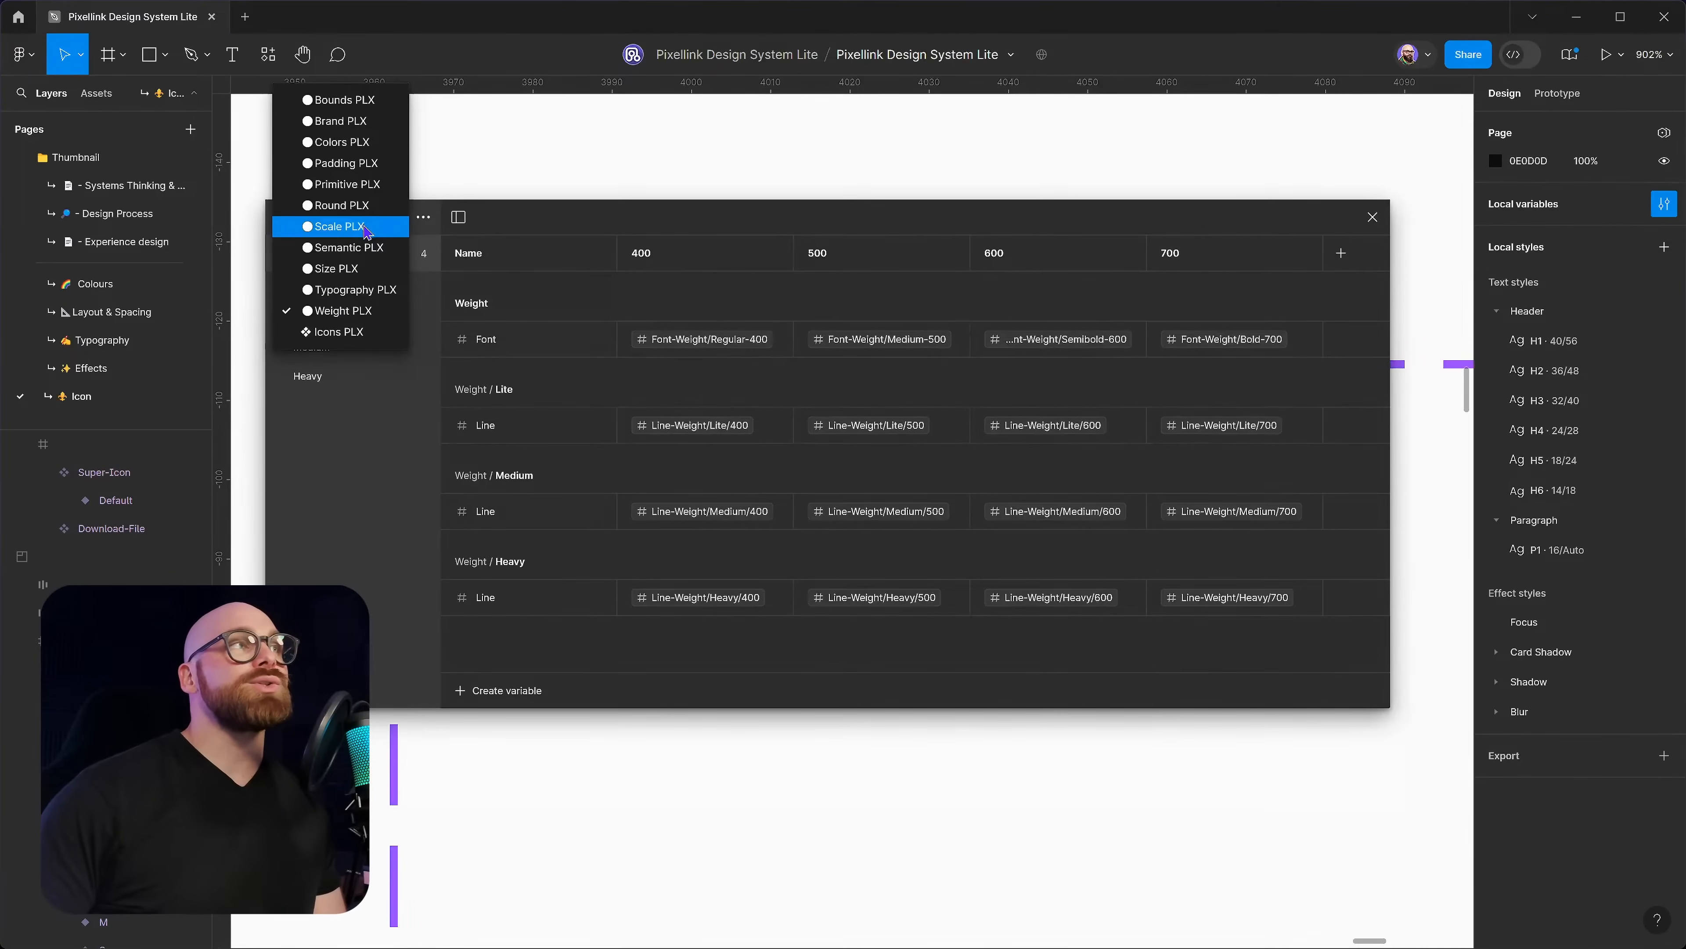
click(358, 269)
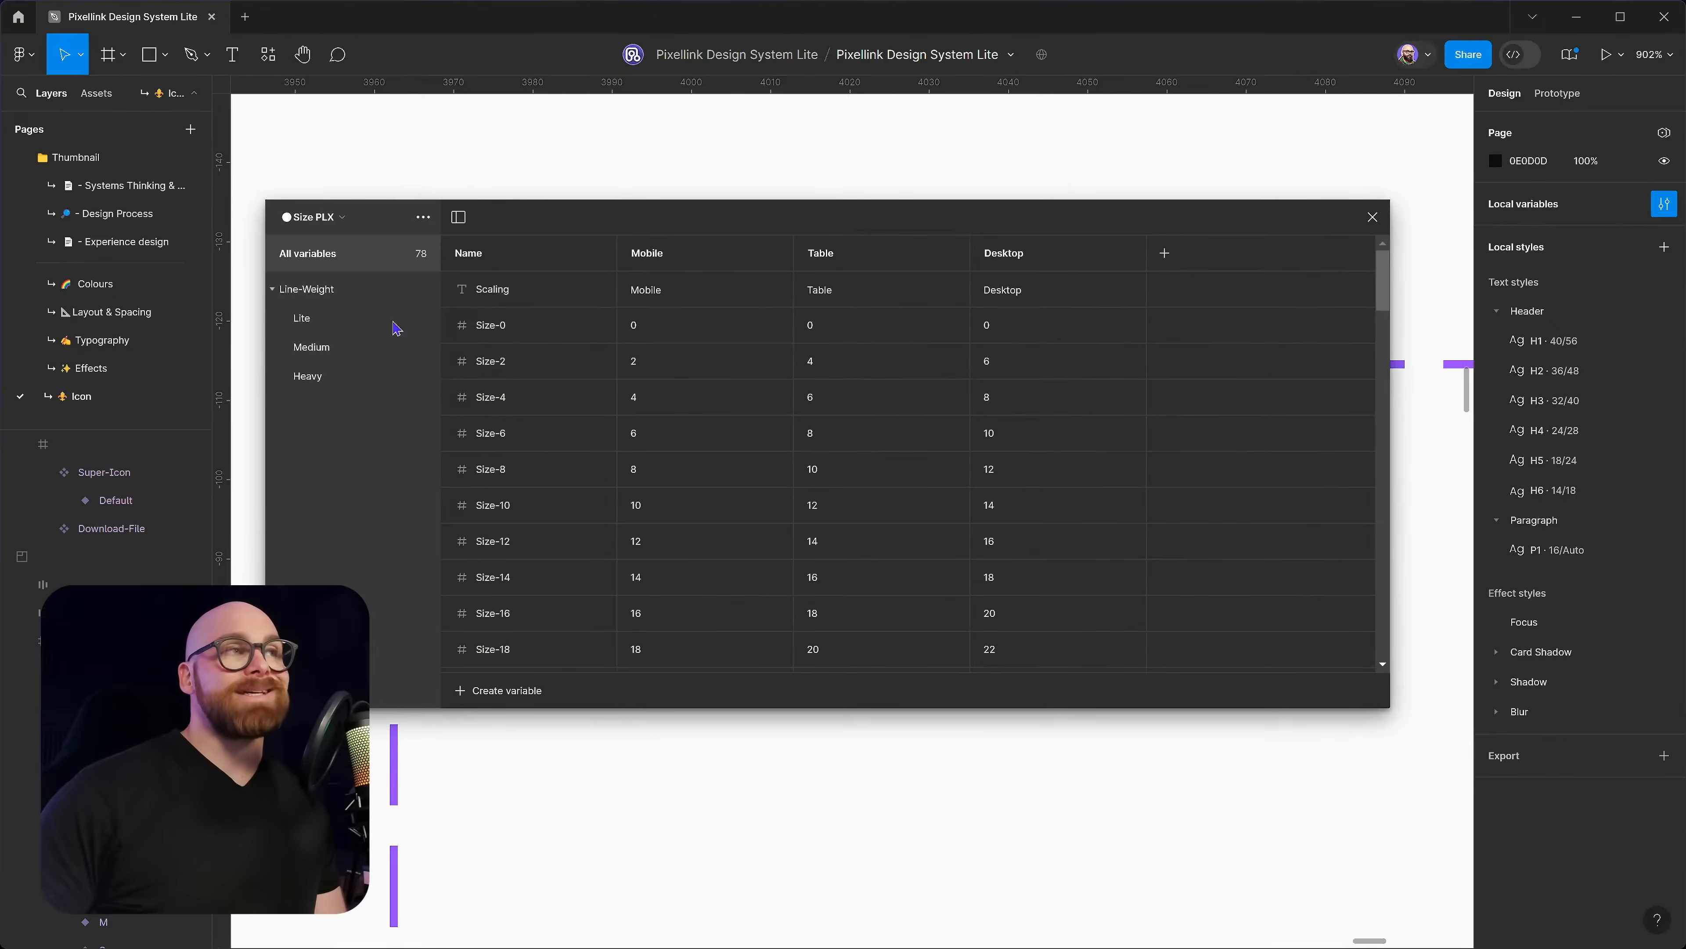
scroll(410, 435, down, 3)
click(324, 319)
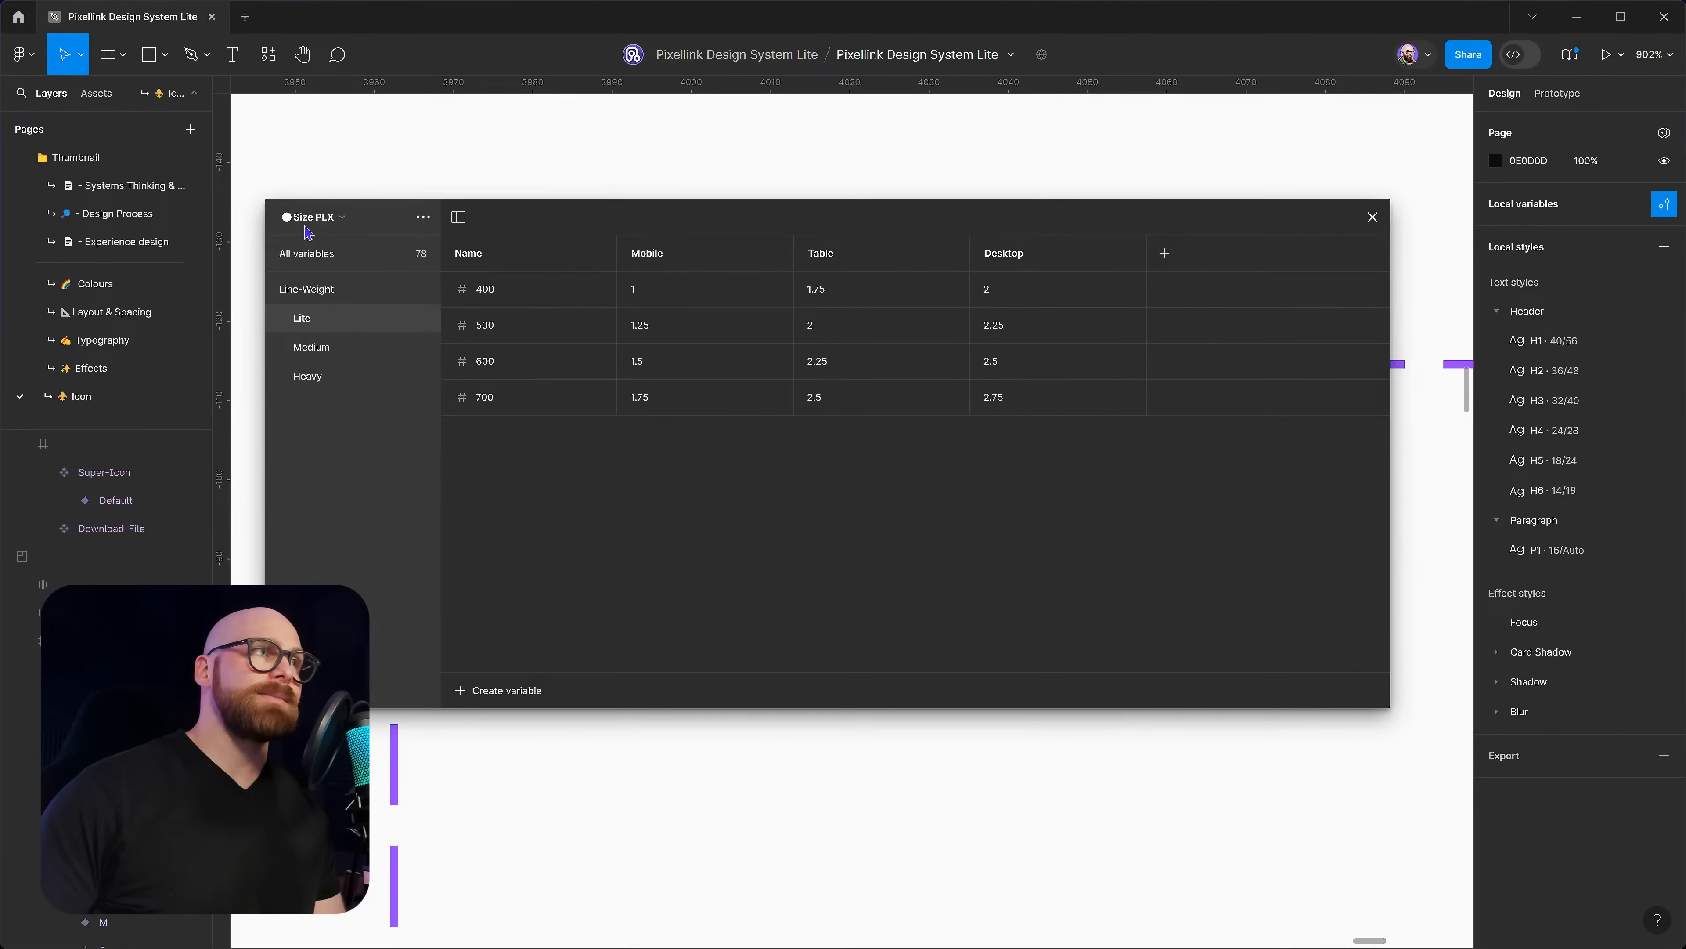
click(307, 356)
click(316, 376)
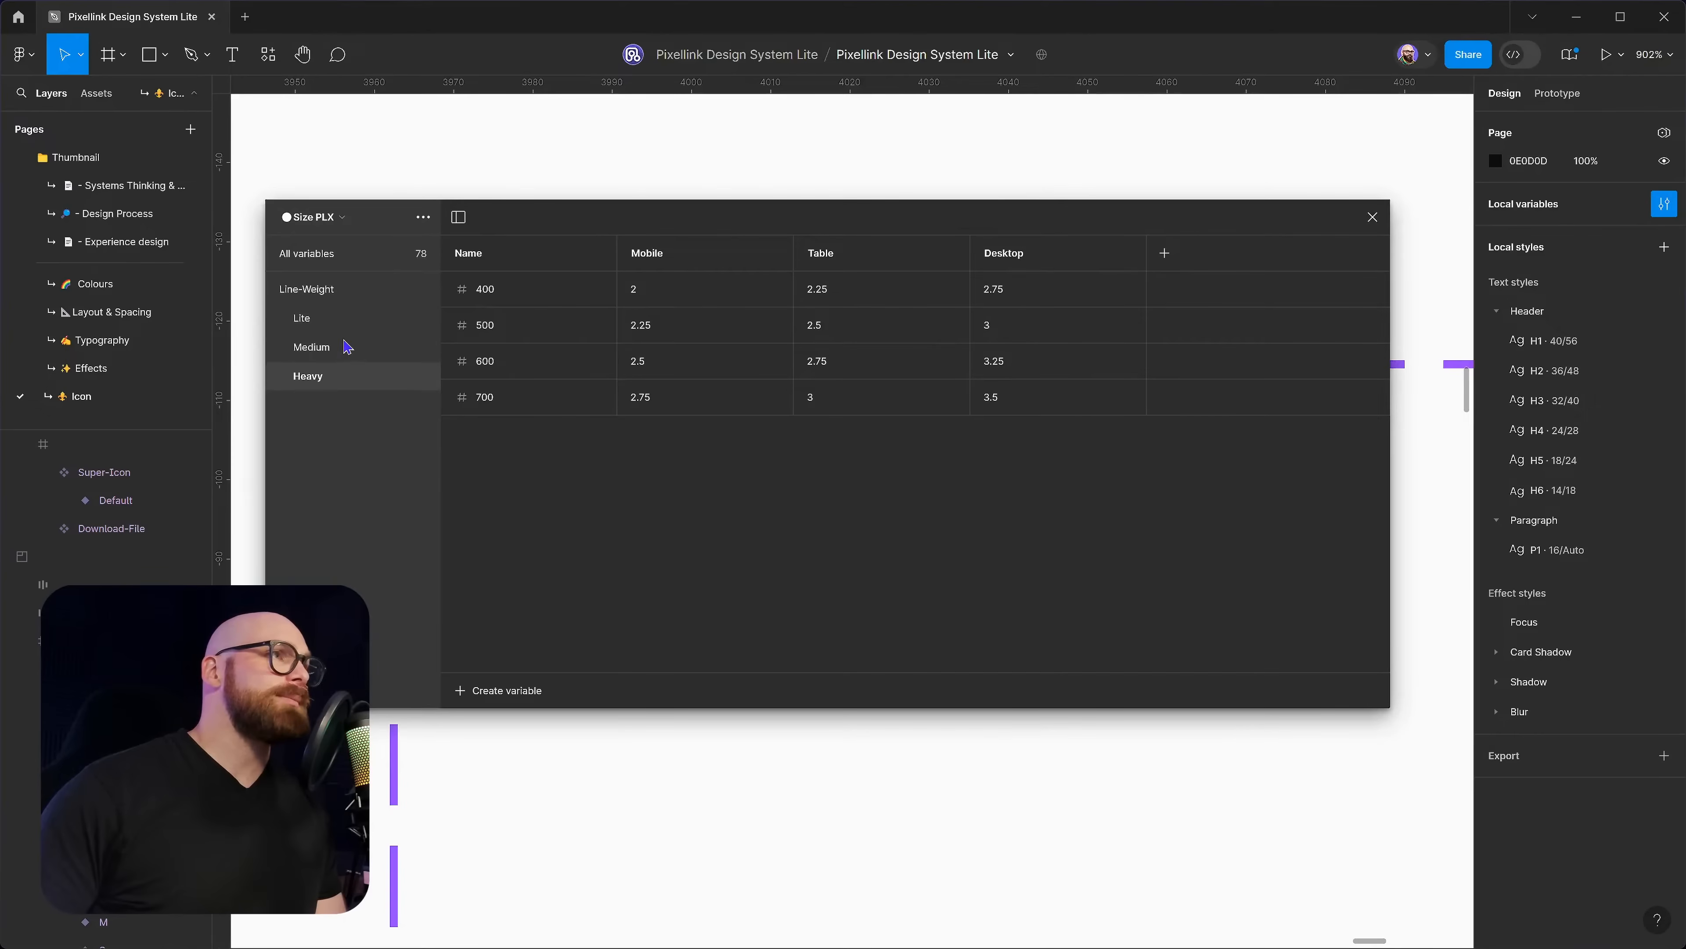
click(315, 217)
click(363, 314)
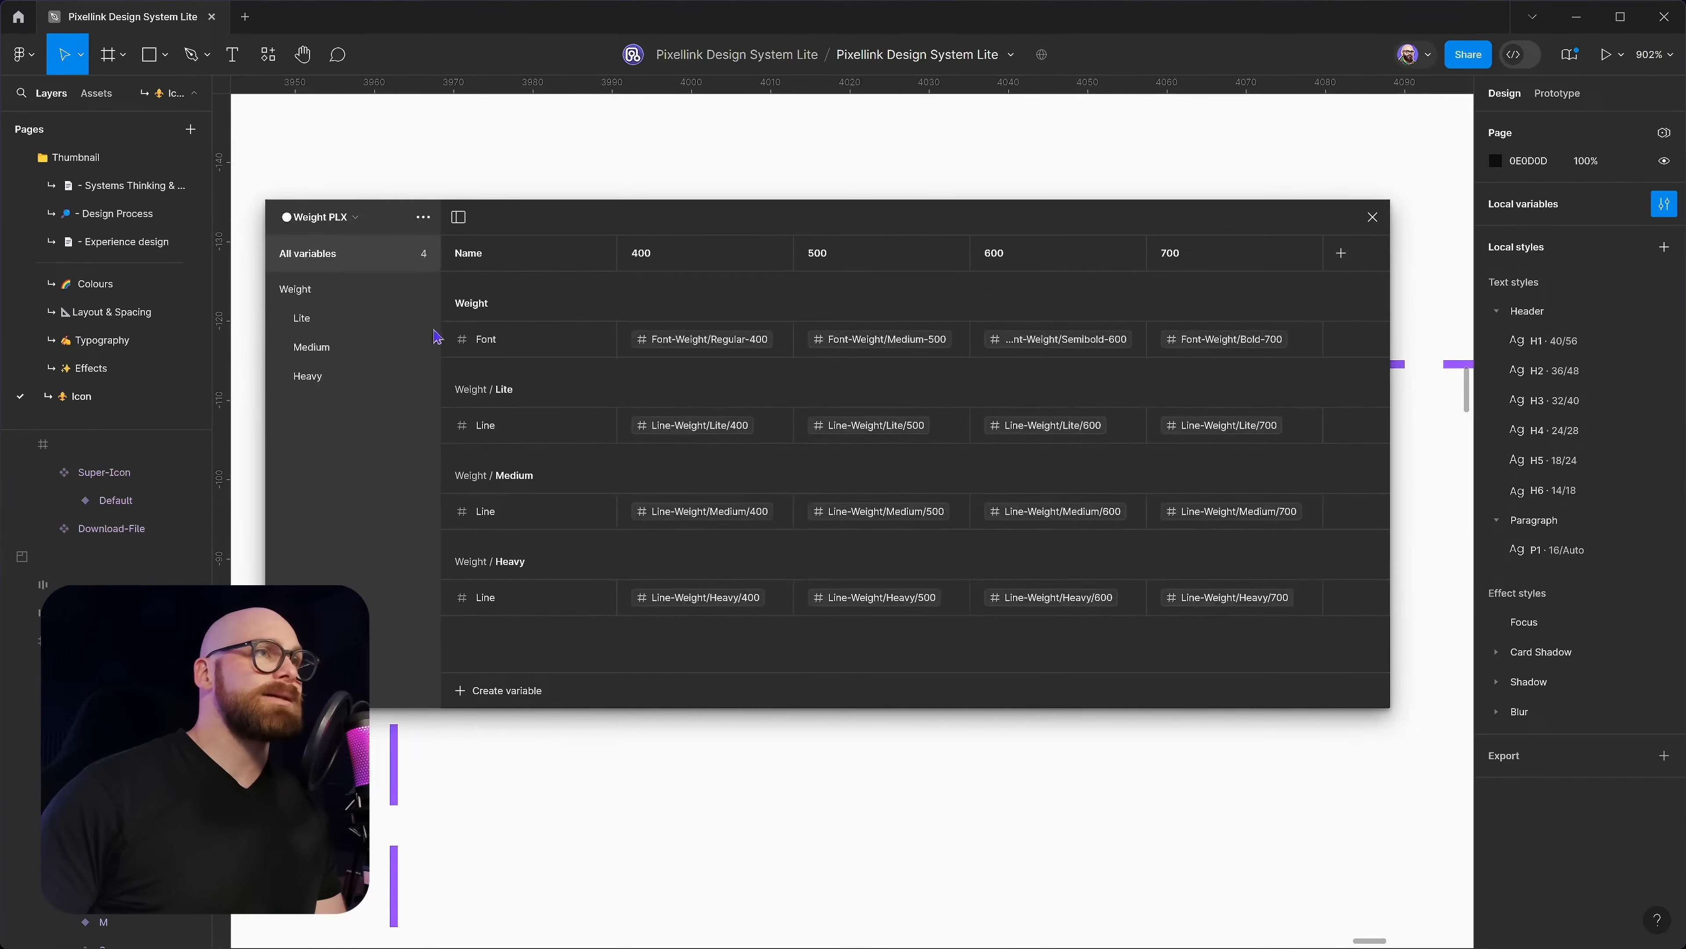
click(1373, 217)
Bind the stroke weight of the Line layer in Super-Icon's Default variant to the Weight/Heavy Line variable
drag(1205, 681, 596, 485)
scroll(1026, 601, down, 3)
scroll(596, 485, down, 1)
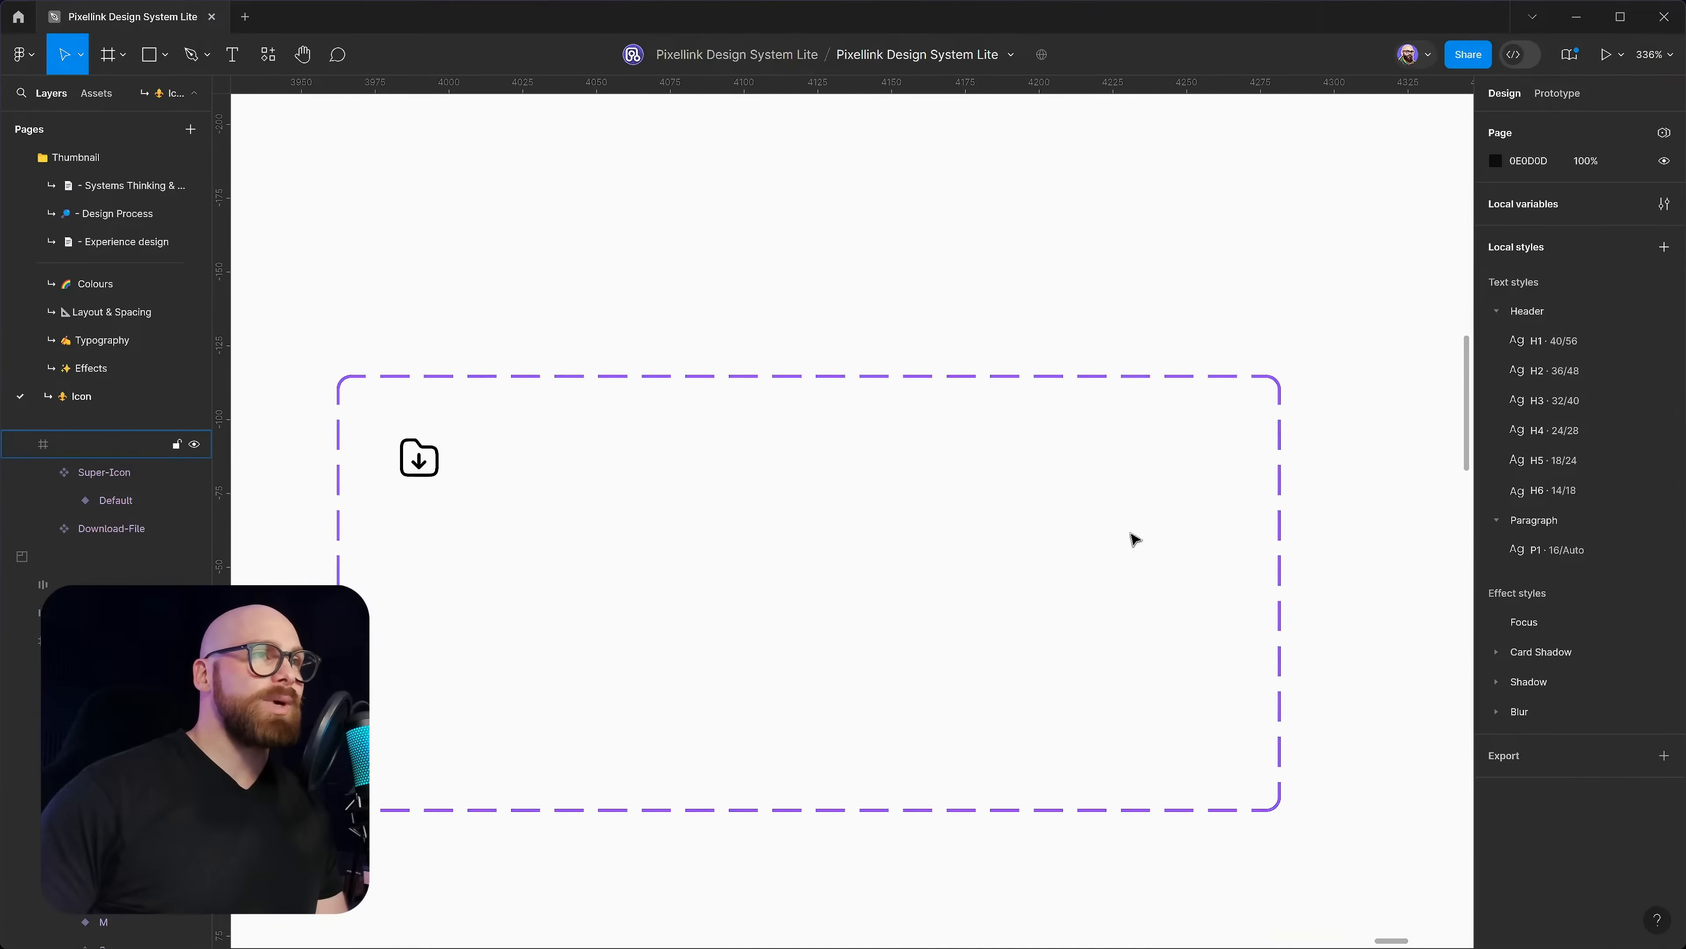
ctrl+click(405, 444)
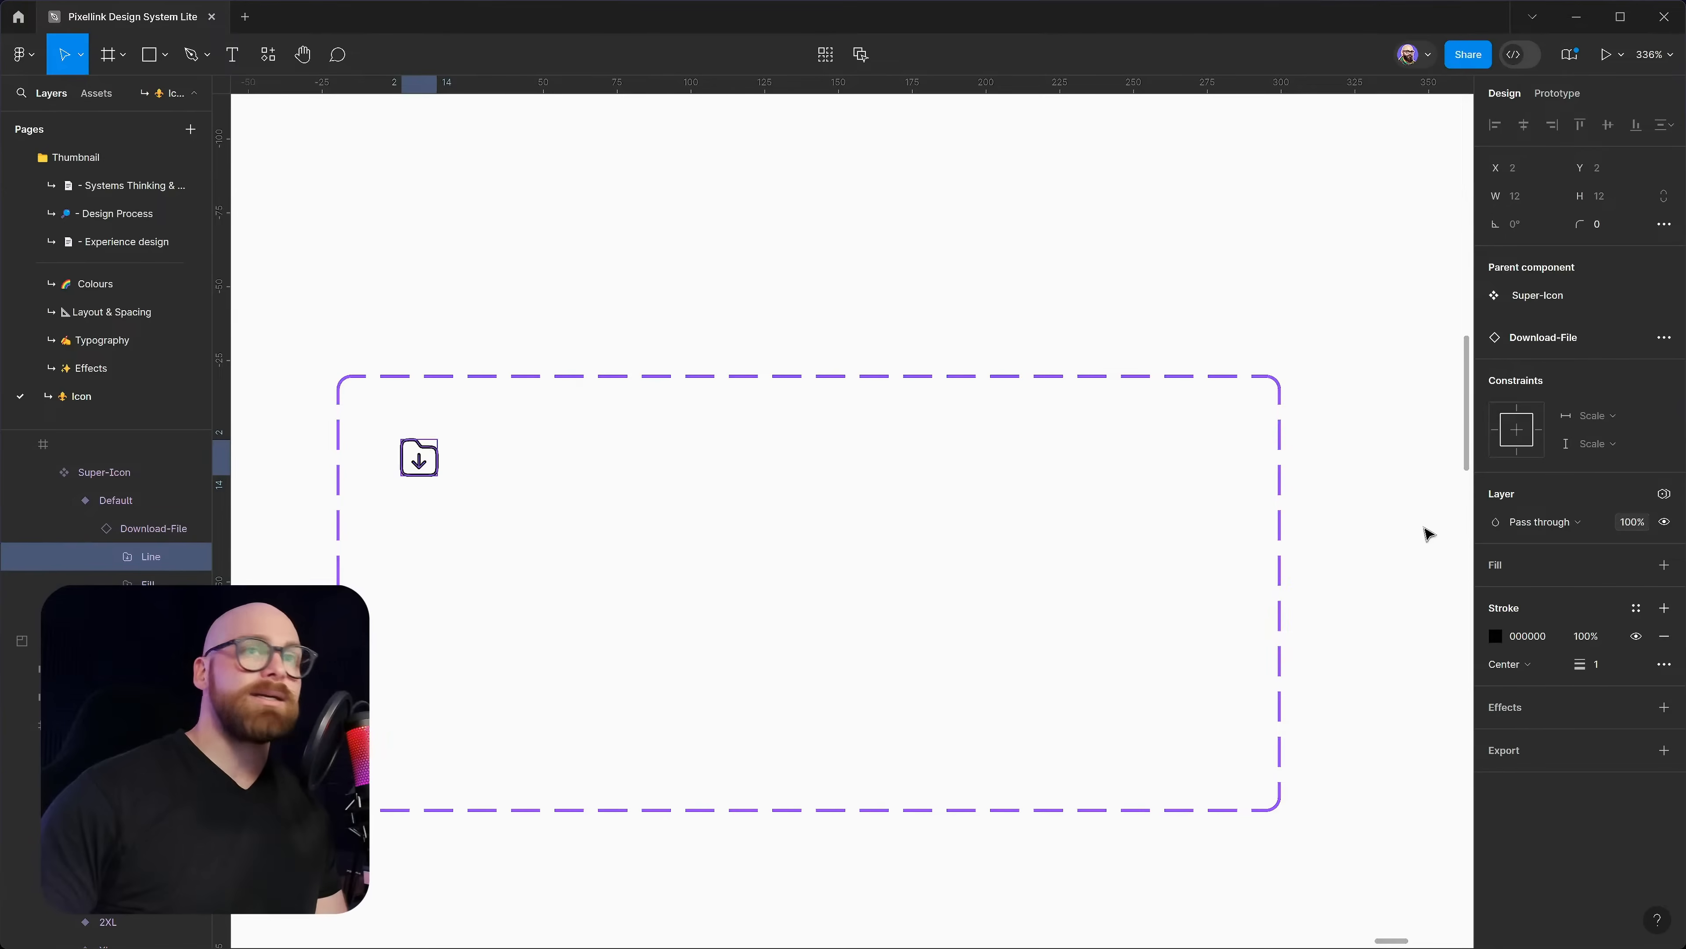
click(1598, 664)
right_click(1597, 664)
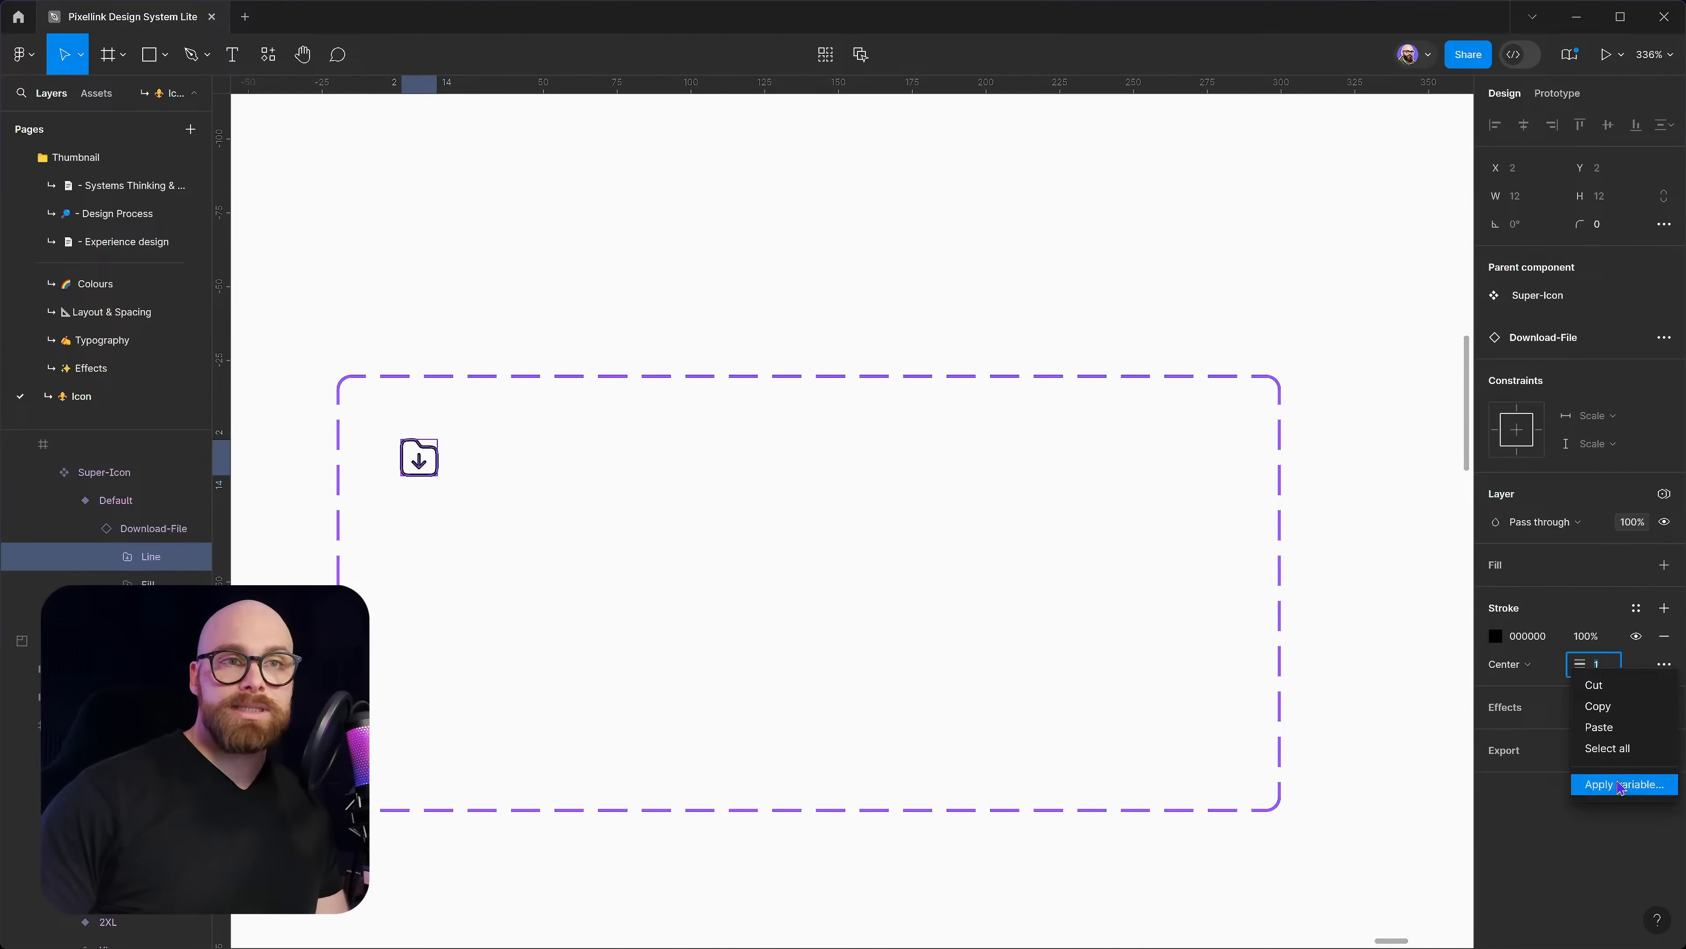
click(1612, 784)
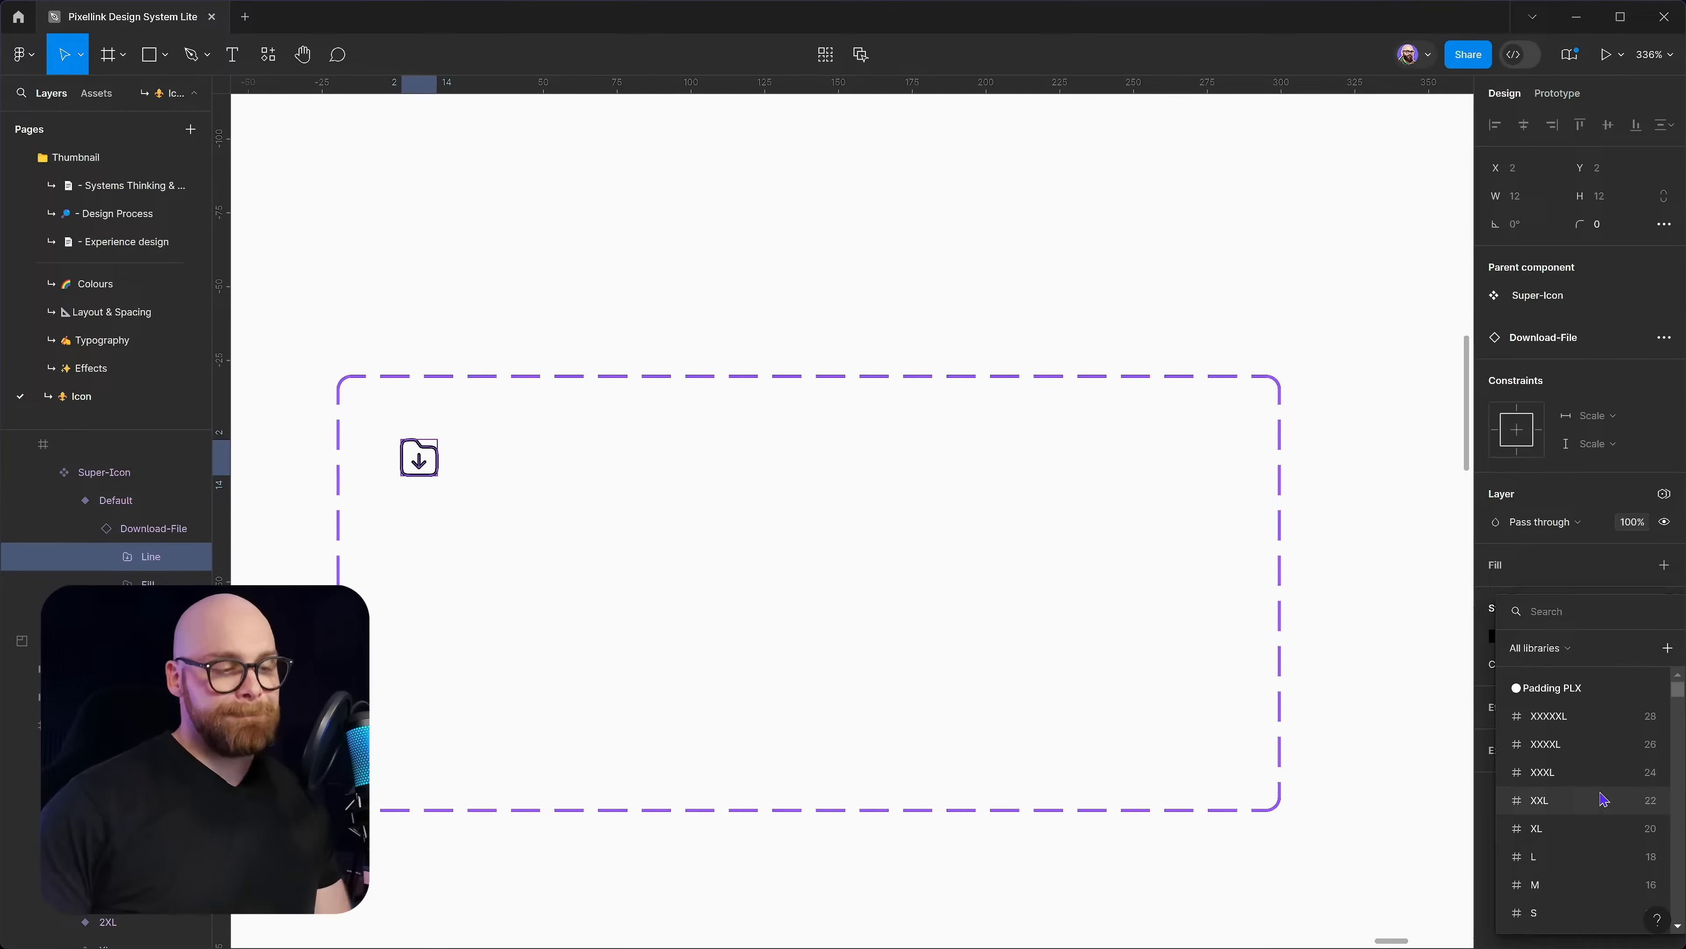
text(line)
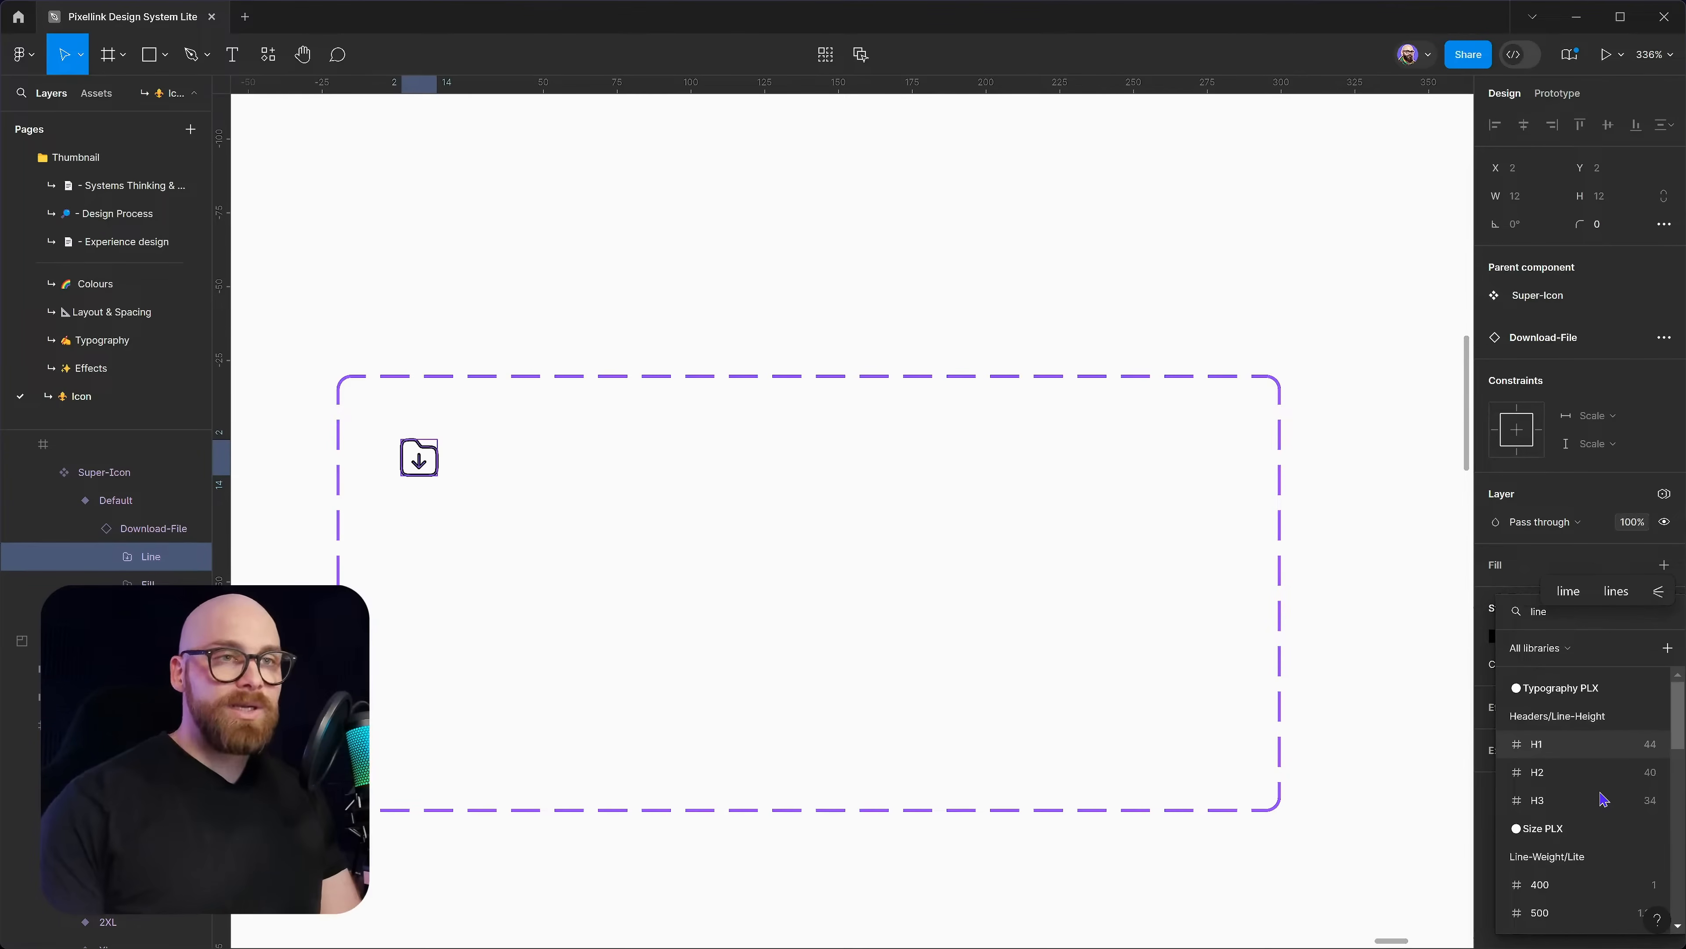
scroll(1600, 800, down, 4)
scroll(1600, 799, down, 4)
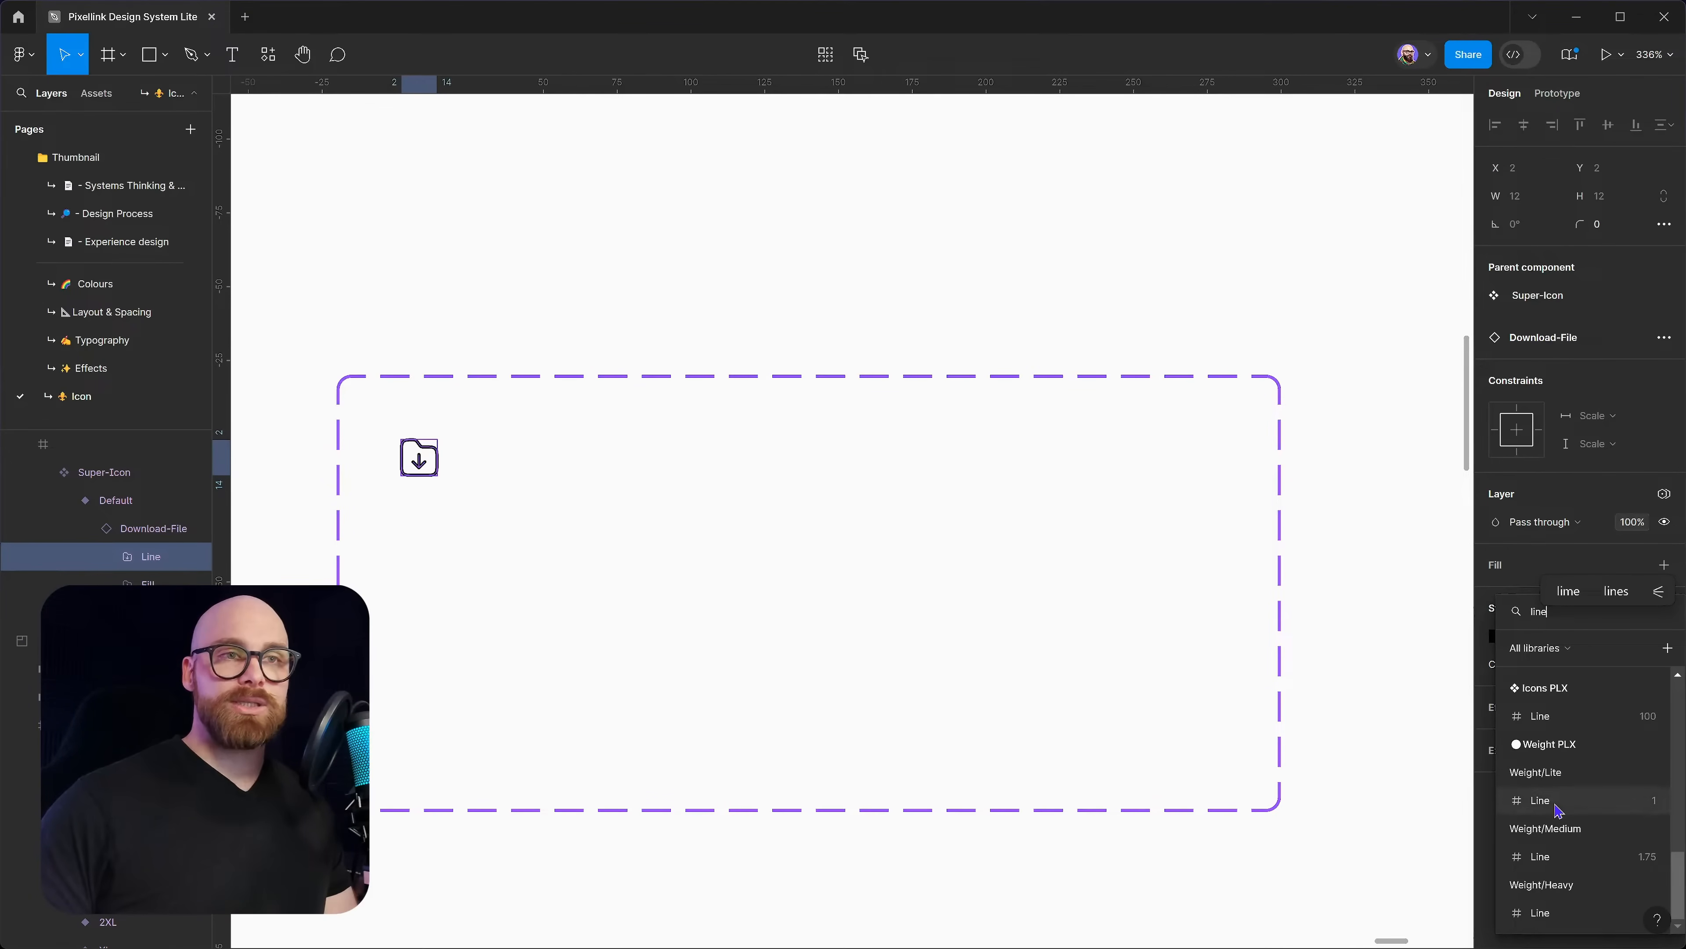
click(1567, 917)
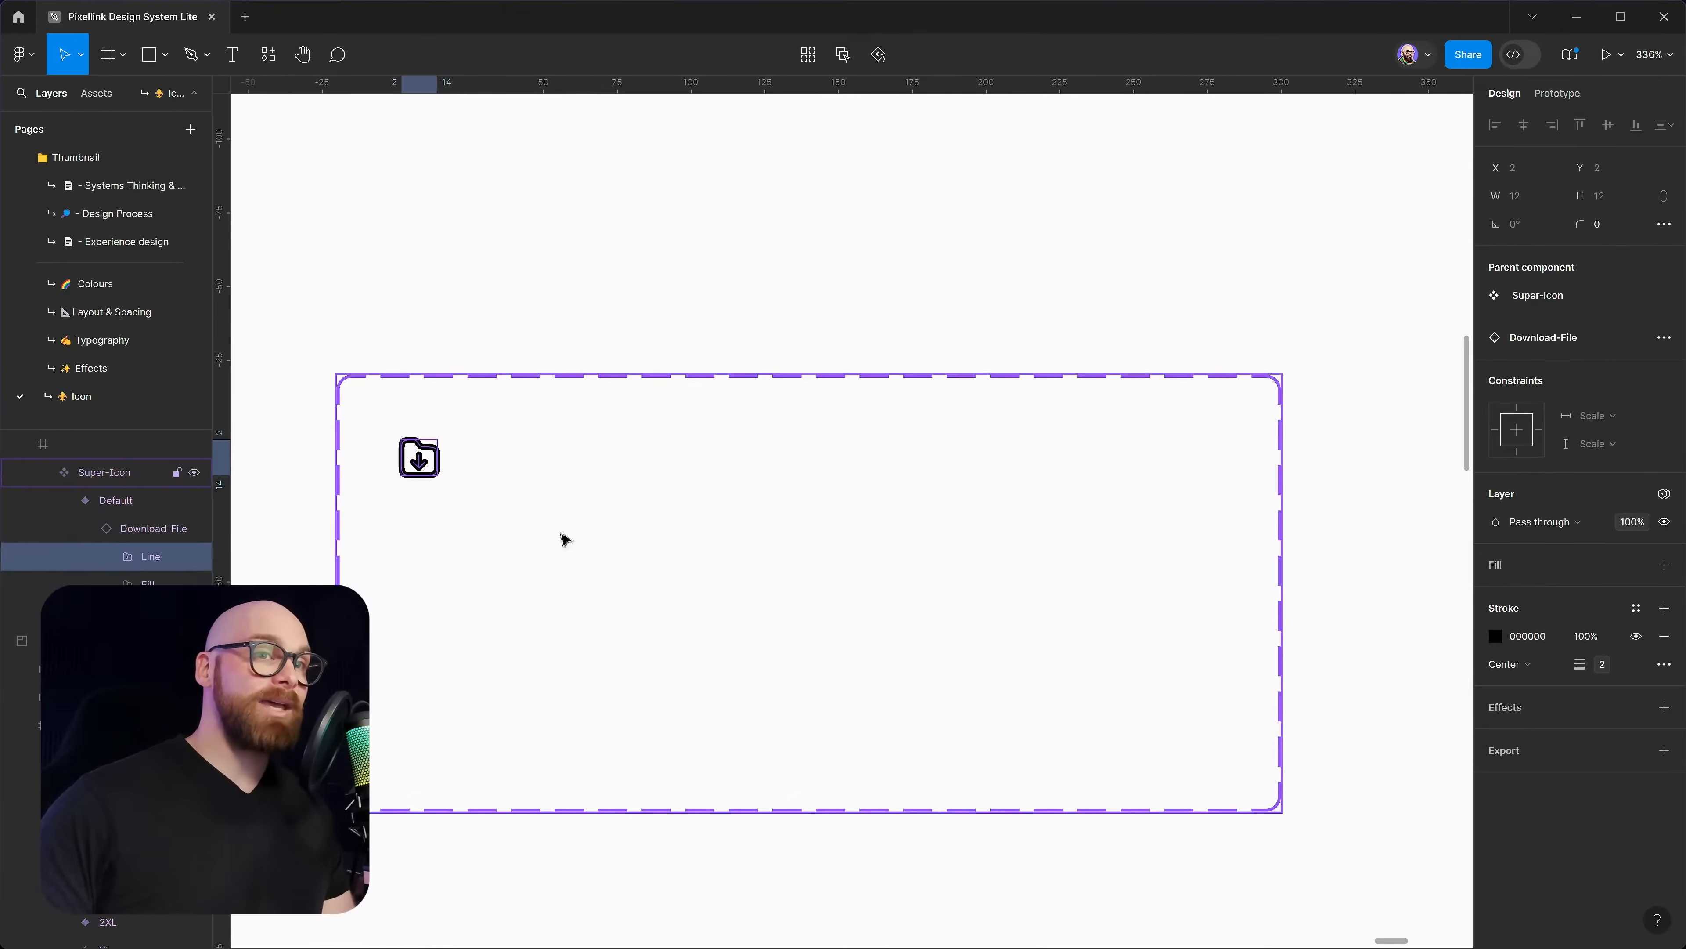
Search the Figma Community for "pixellink variable toolkit" and open the Pixellink Variable Toolkit plugin
click(430, 457)
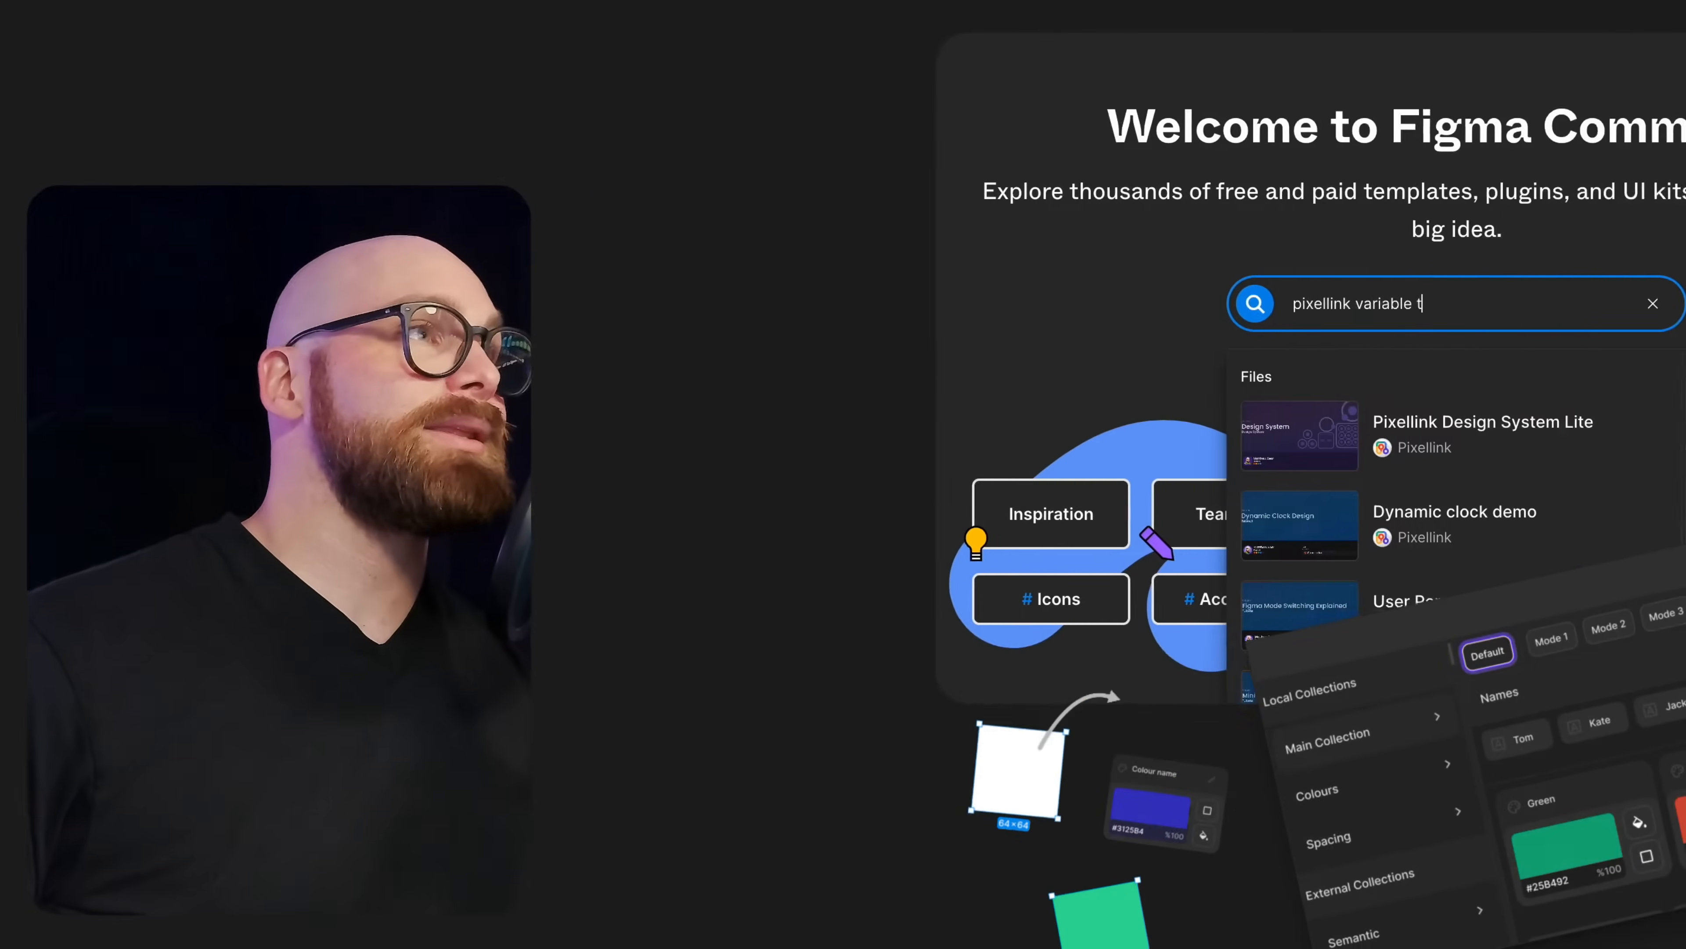
text(oolkit)
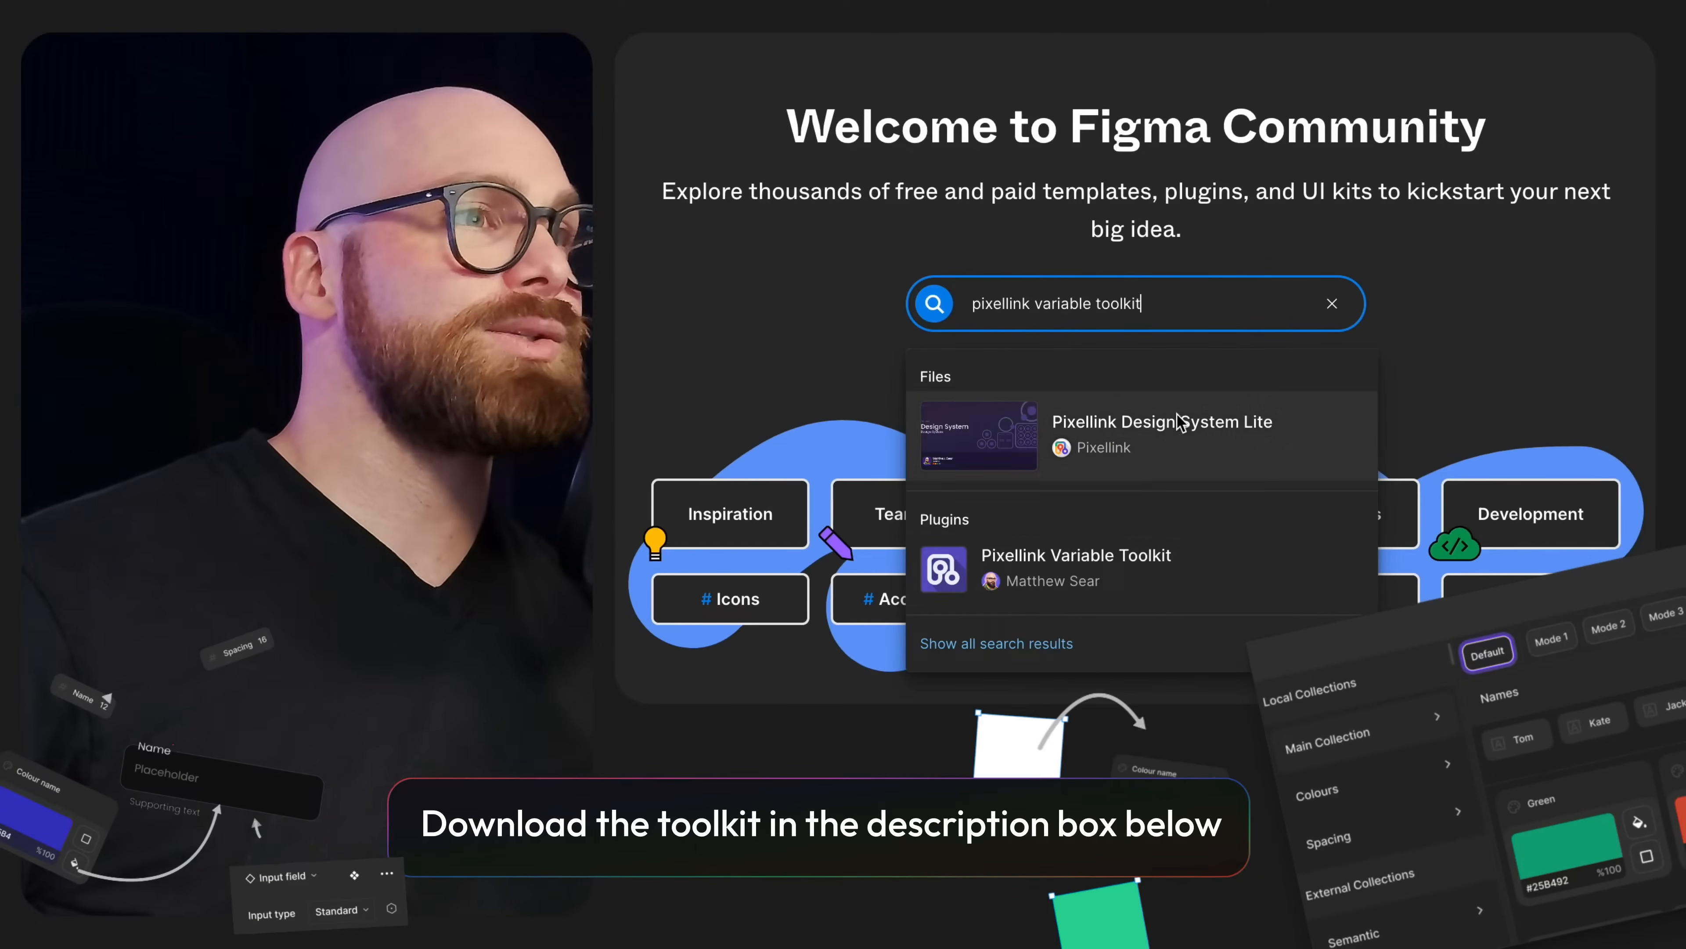
click(1105, 566)
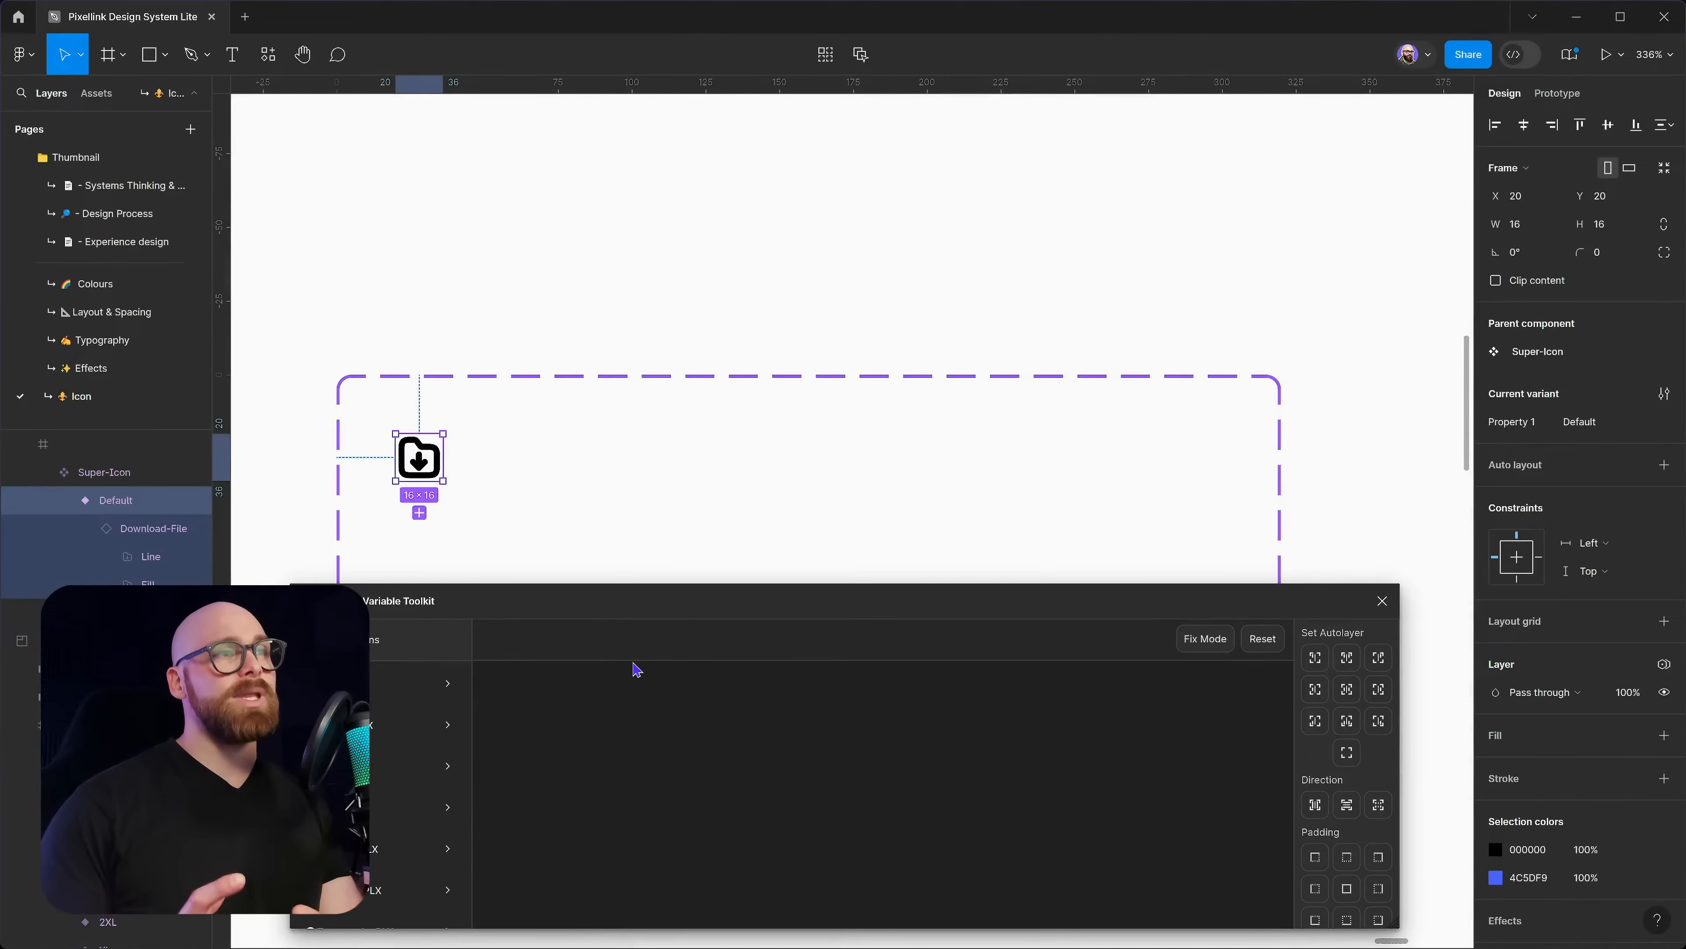
Bind the Default variant's width and height to the 4XL 48 Icon/Size variable from the Scale PLX collection in the toolkit
scroll(777, 465, down, 3)
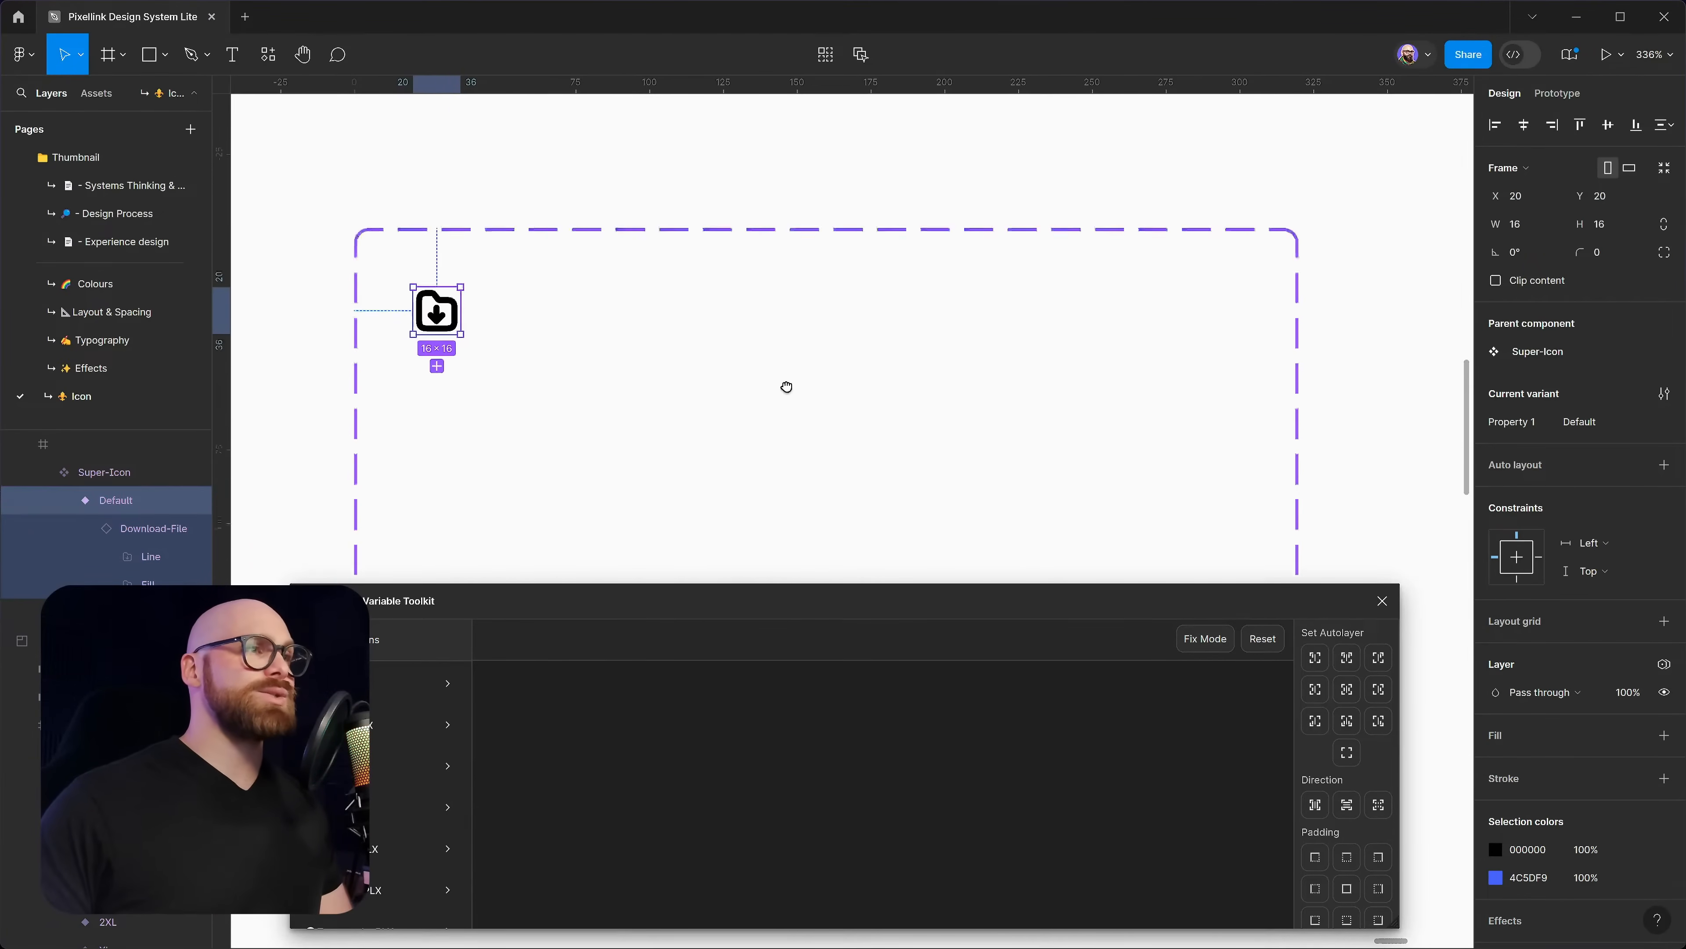
ctrl+scroll(787, 384, down, 3)
scroll(383, 769, up, 1)
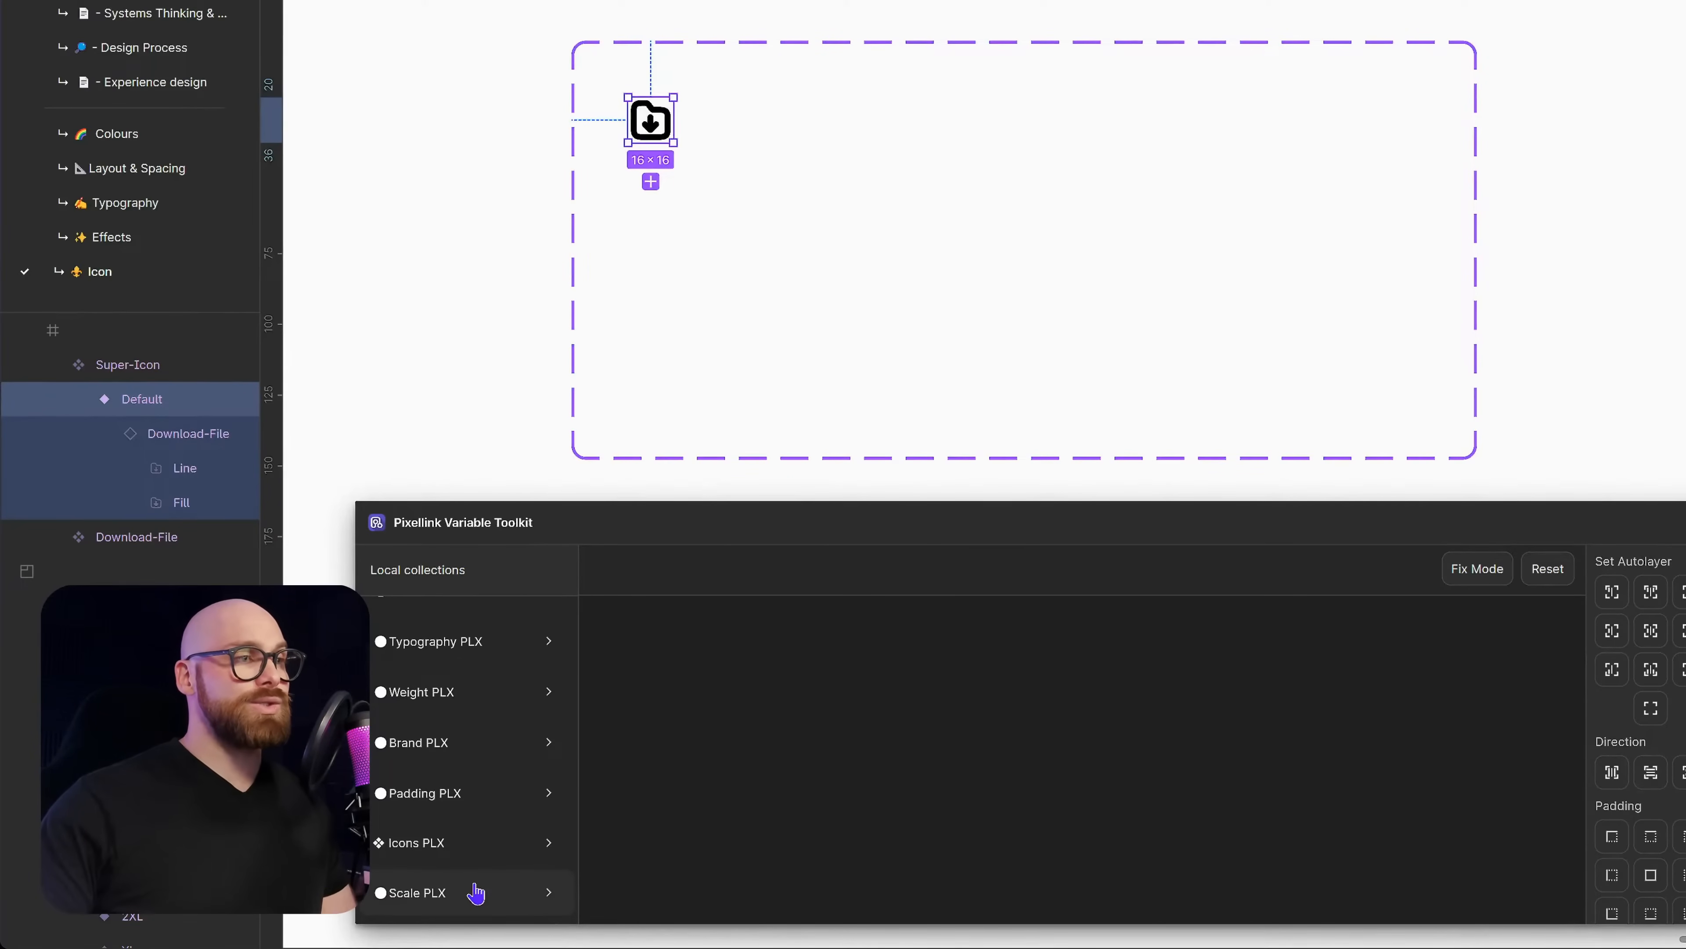
click(475, 896)
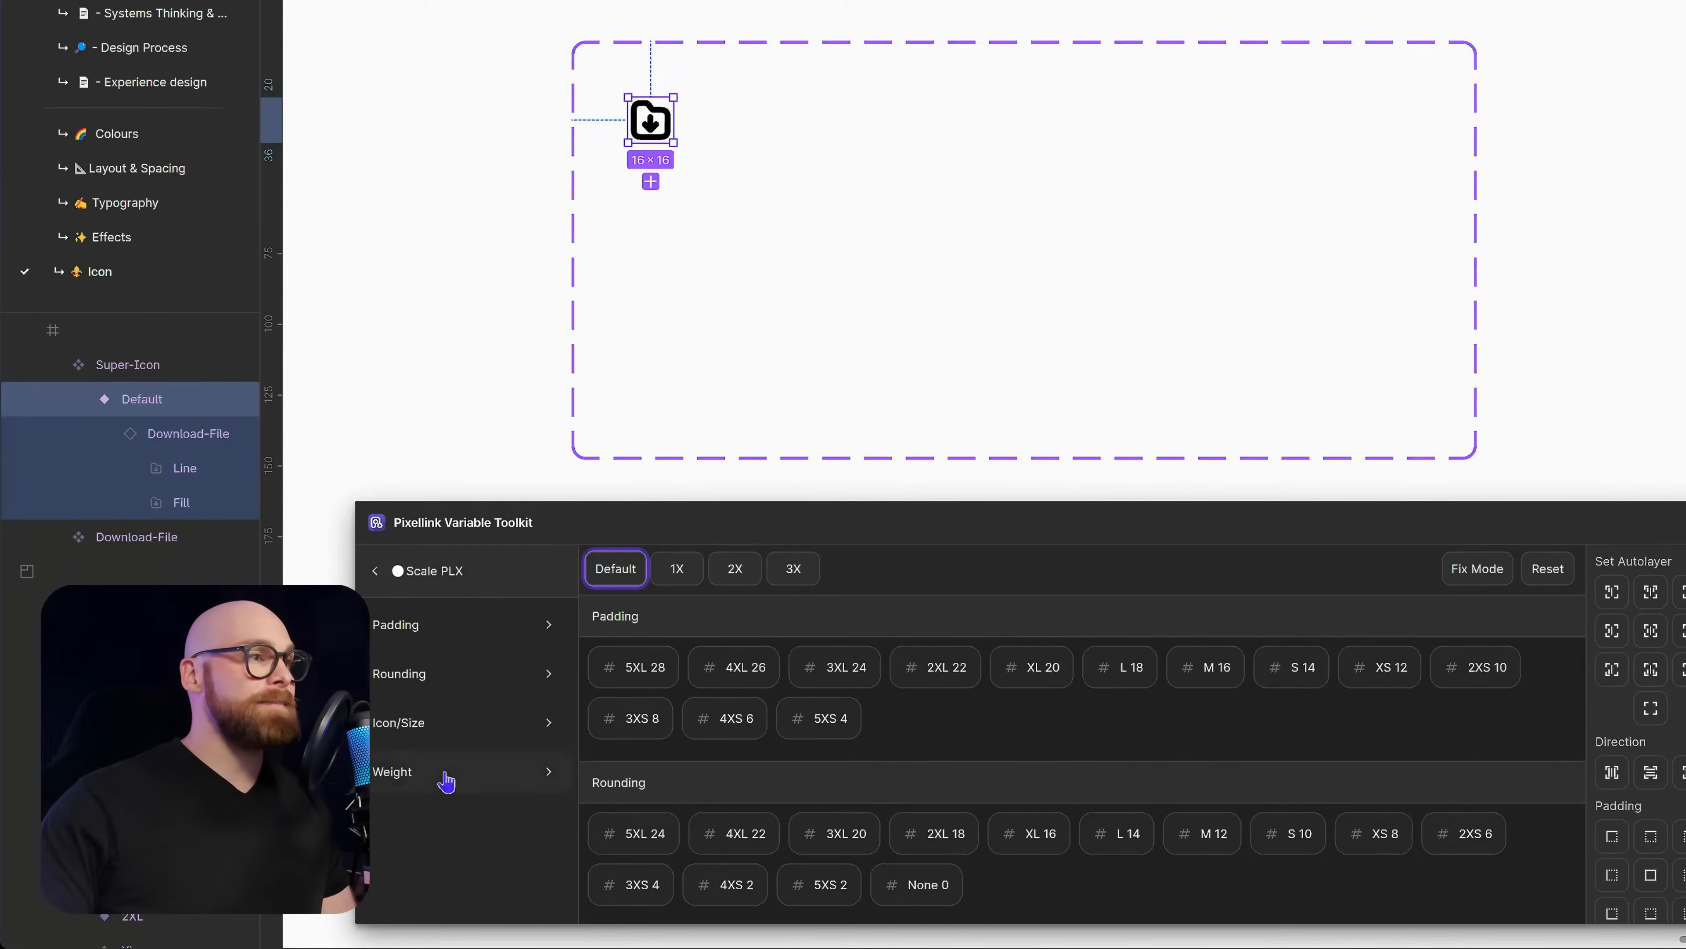
click(428, 739)
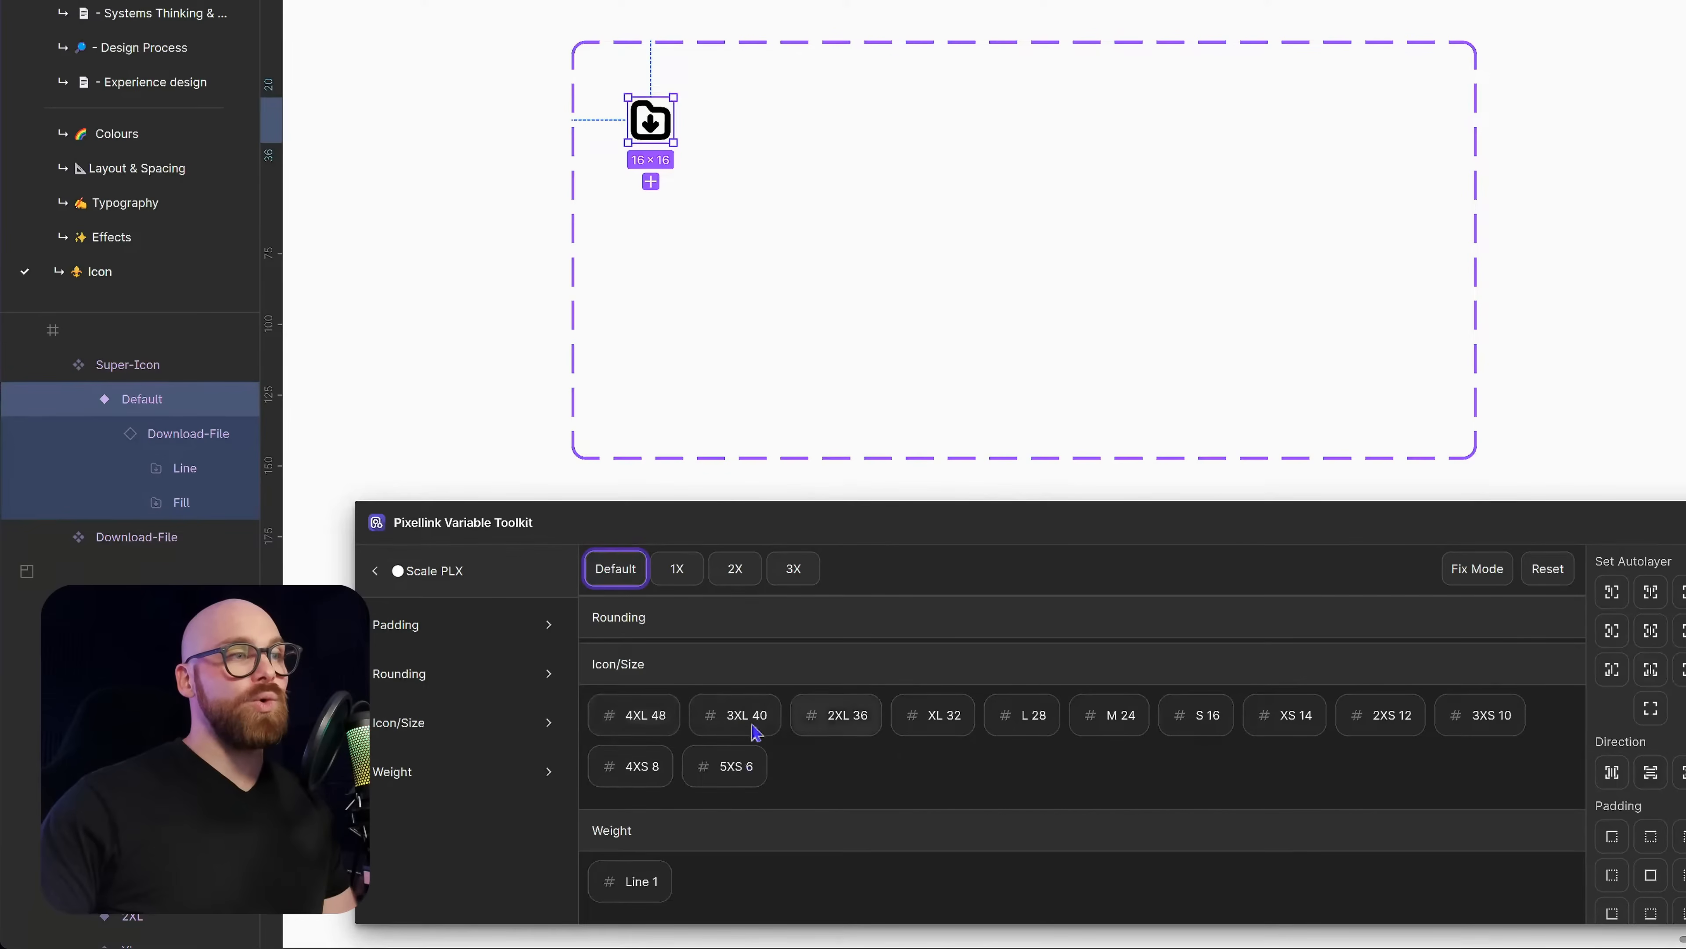
scroll(1678, 749, down, 5)
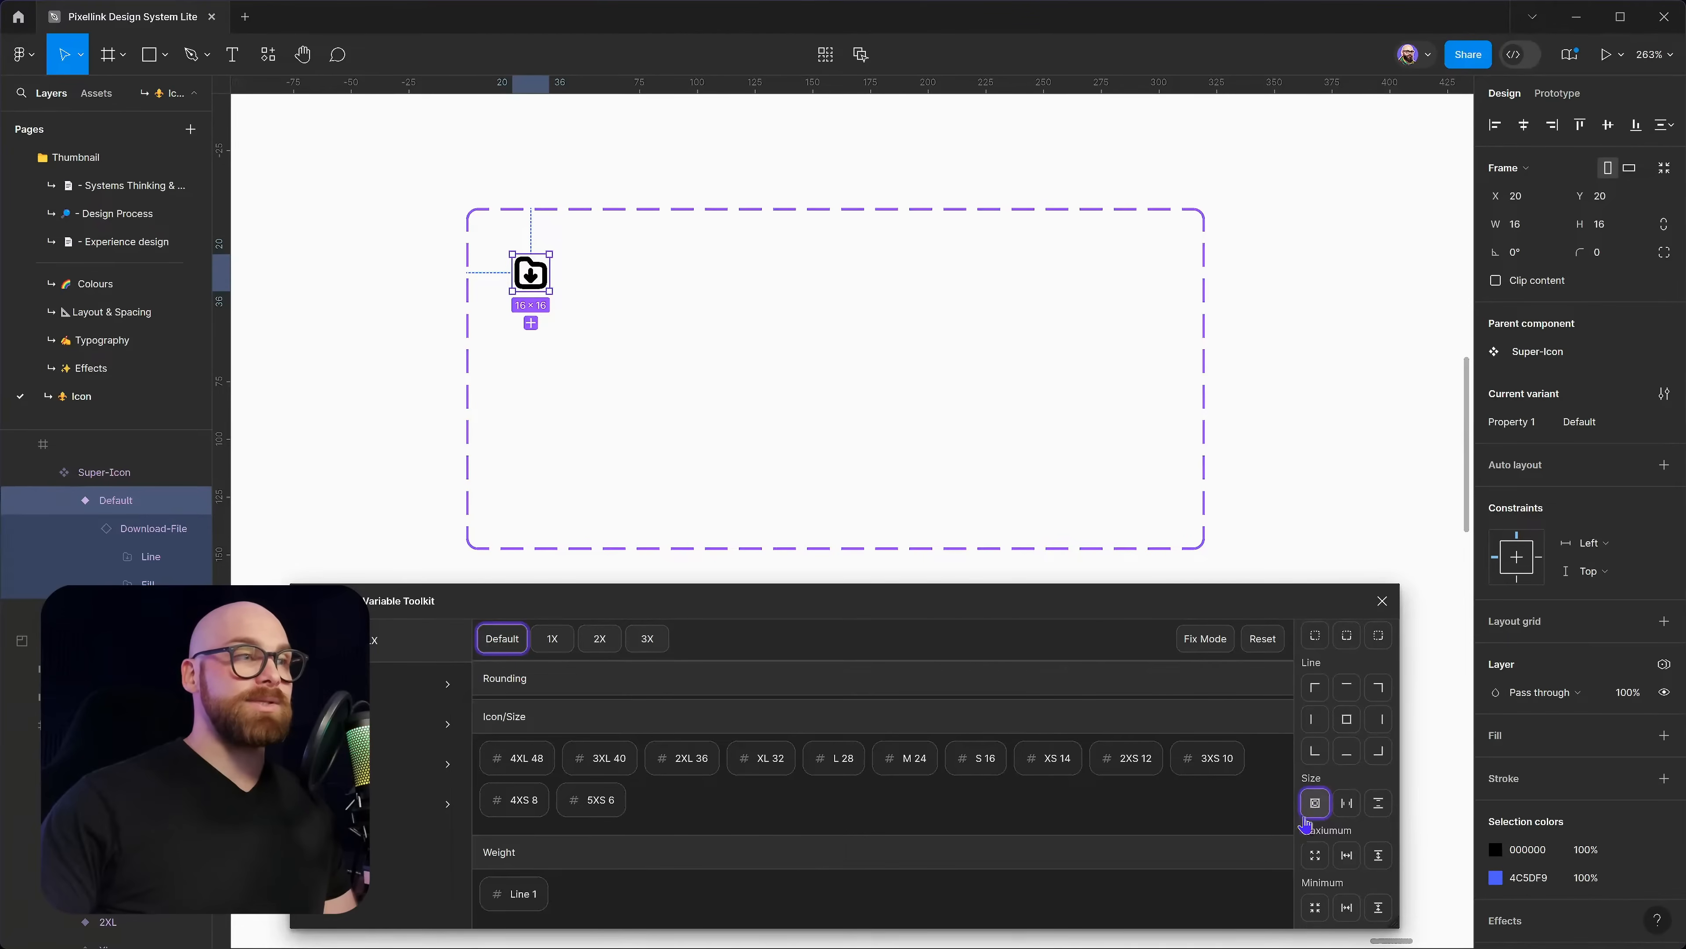
click(1315, 802)
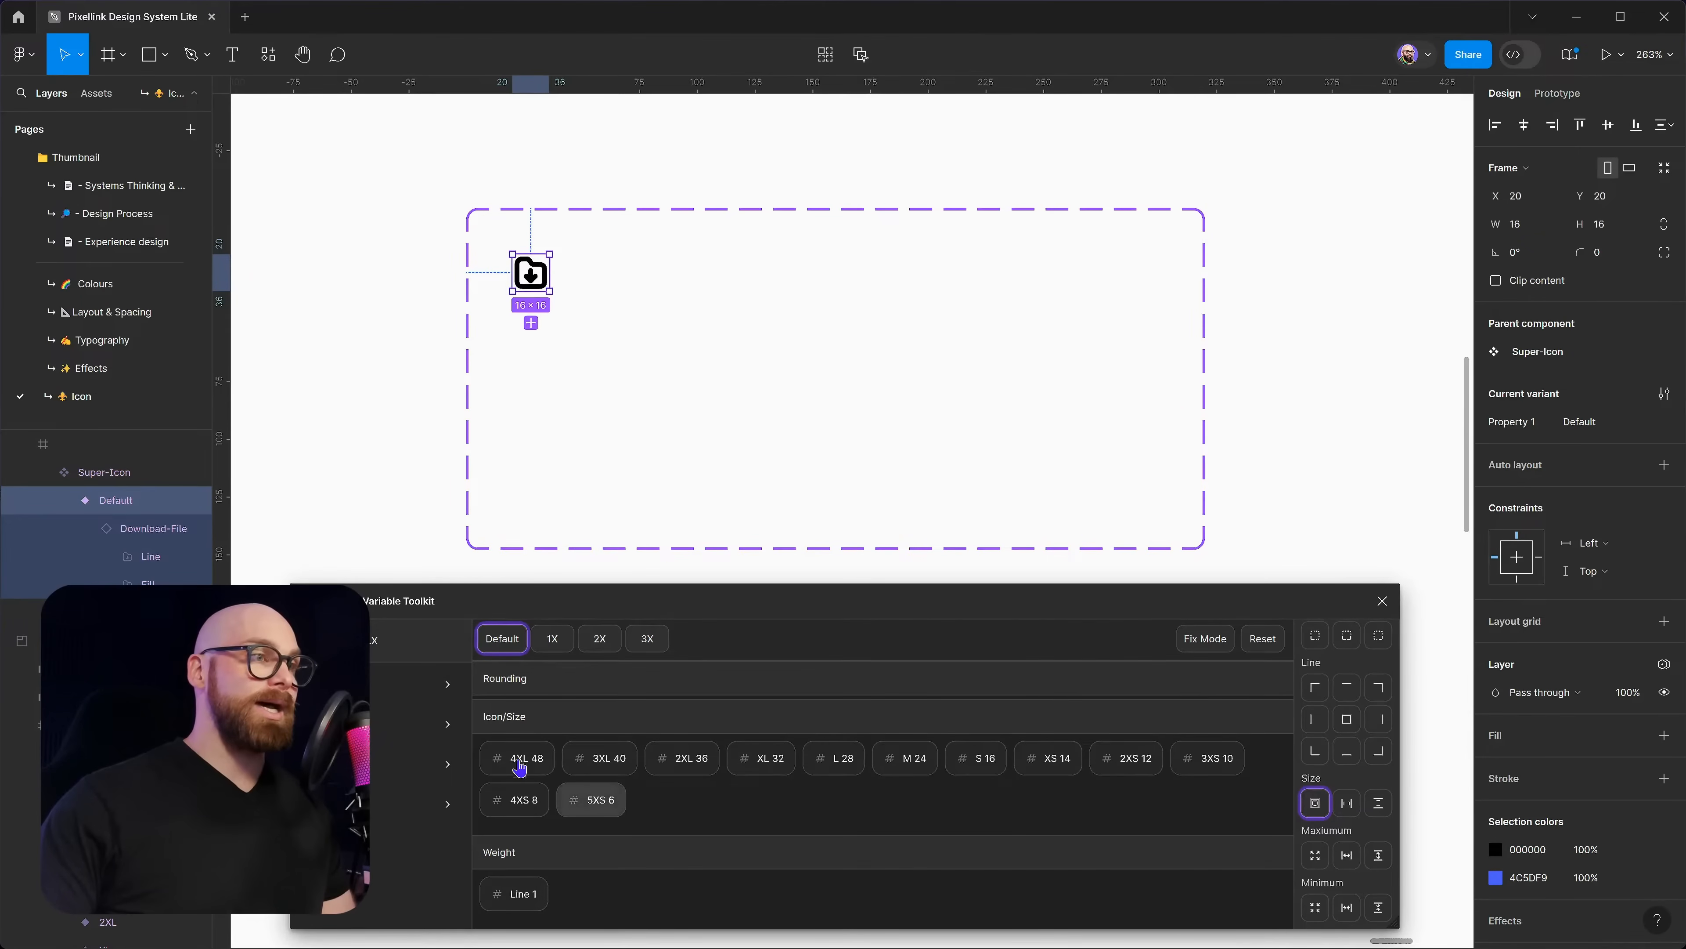
click(519, 759)
Duplicate the icon variant twice in a row, binding the second variant's size to 3XL 40 and the third's to 2XL 36
drag(571, 291, 688, 313)
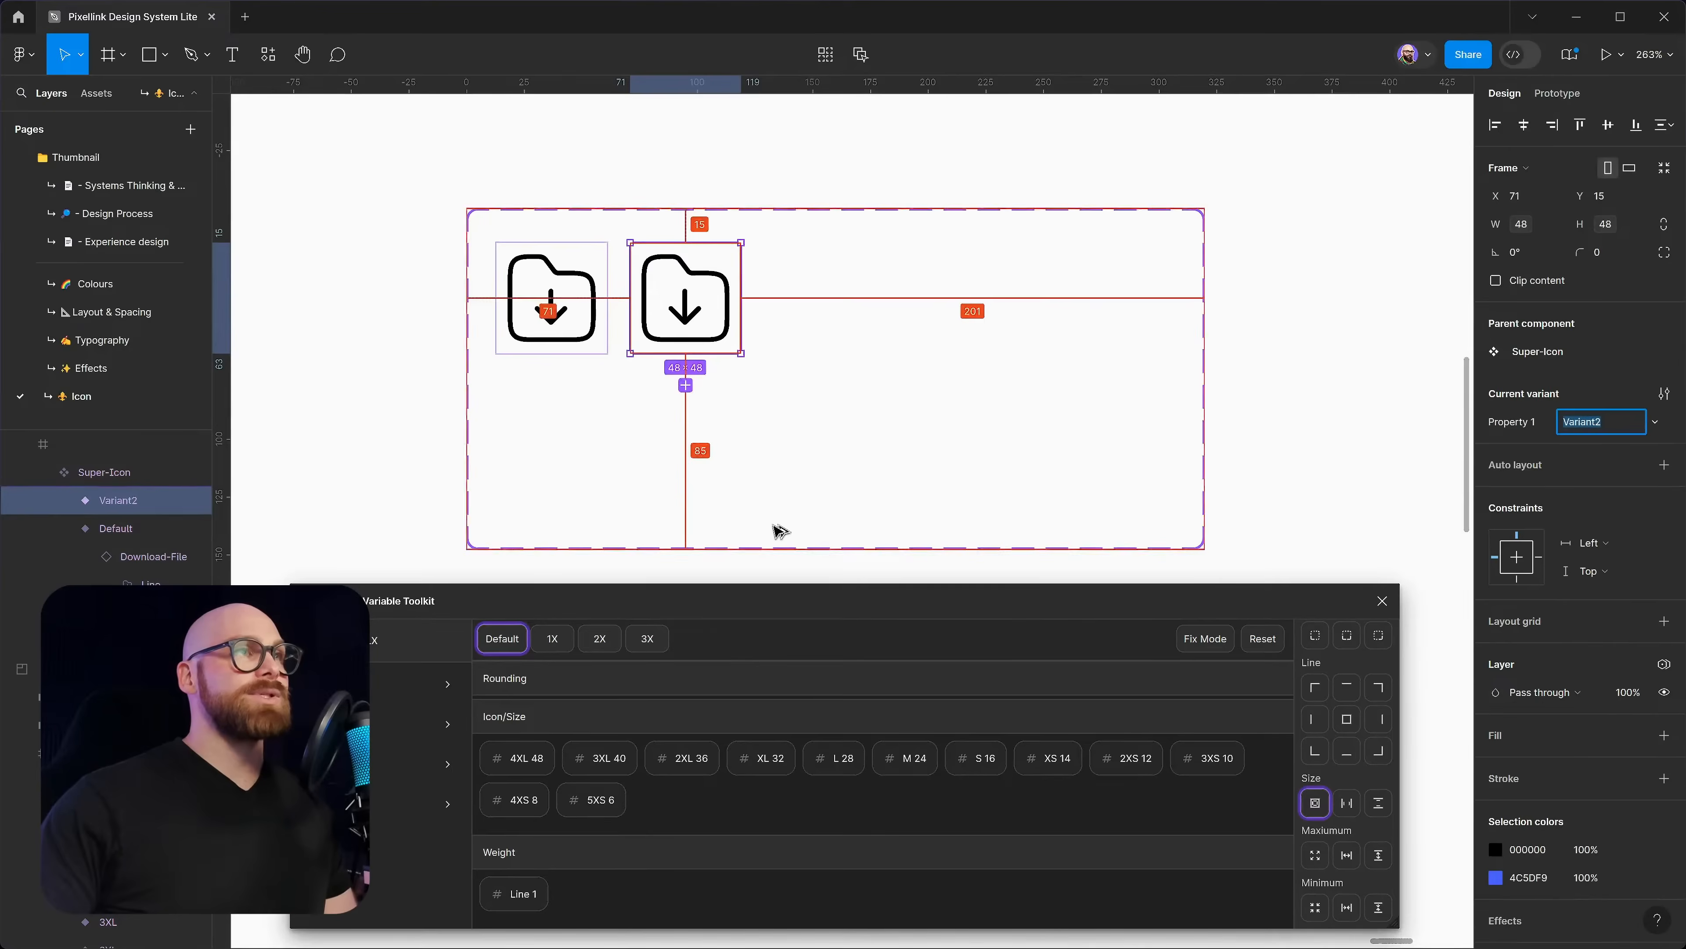
click(627, 770)
key(ctrl+d)
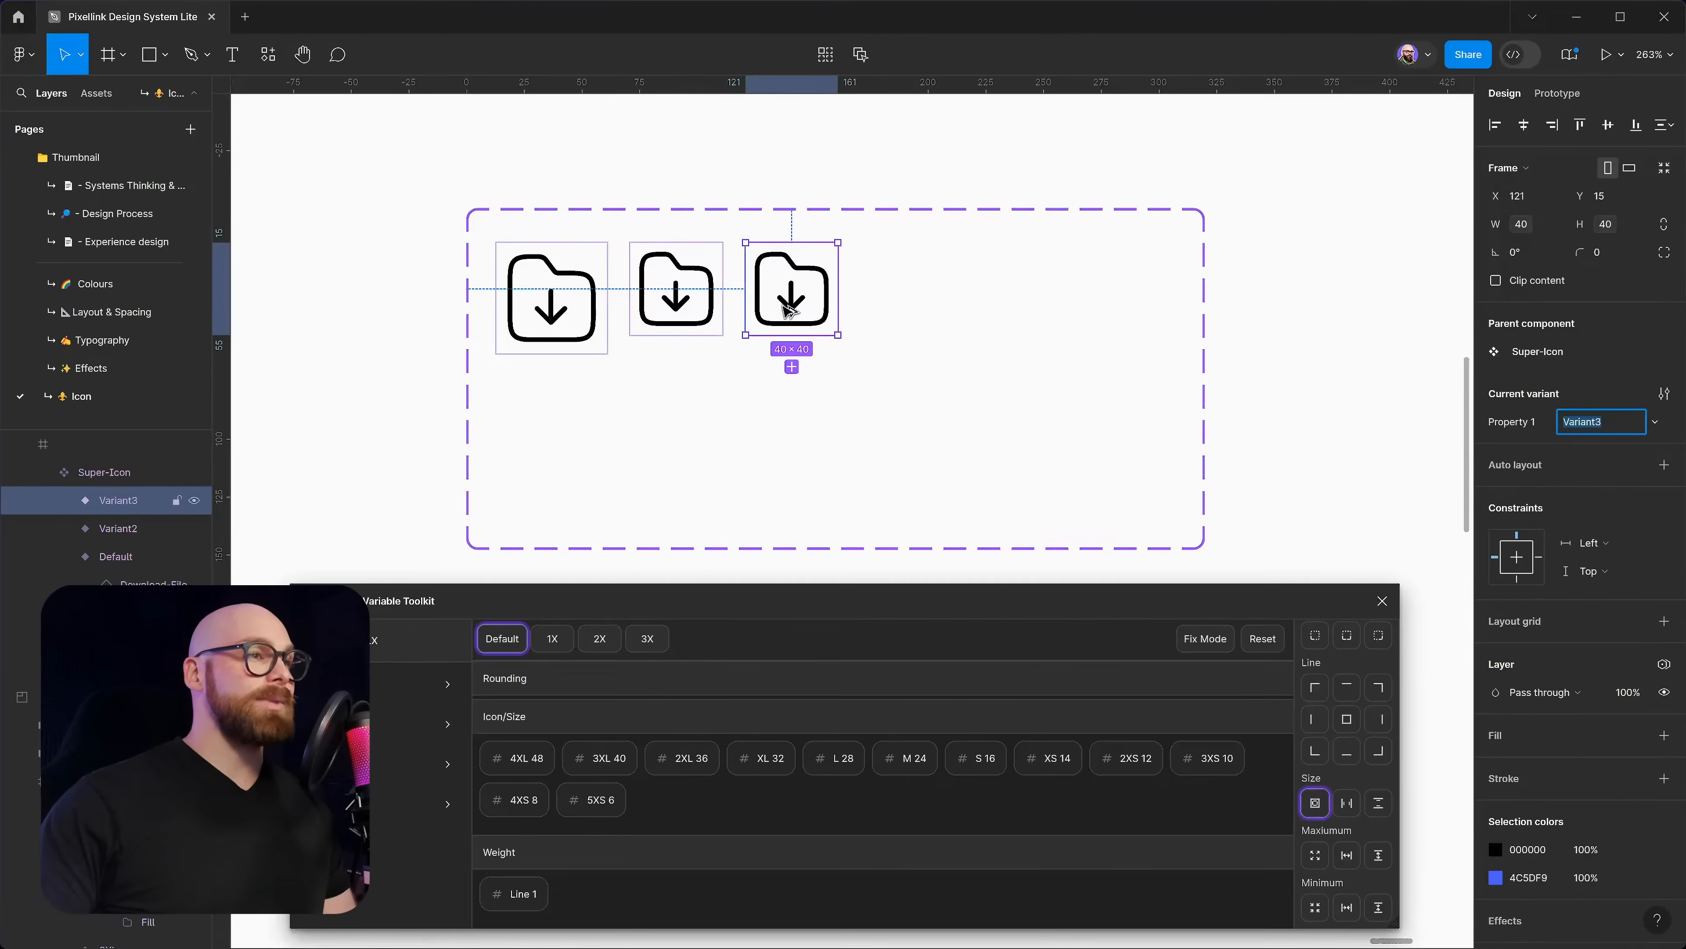
click(688, 769)
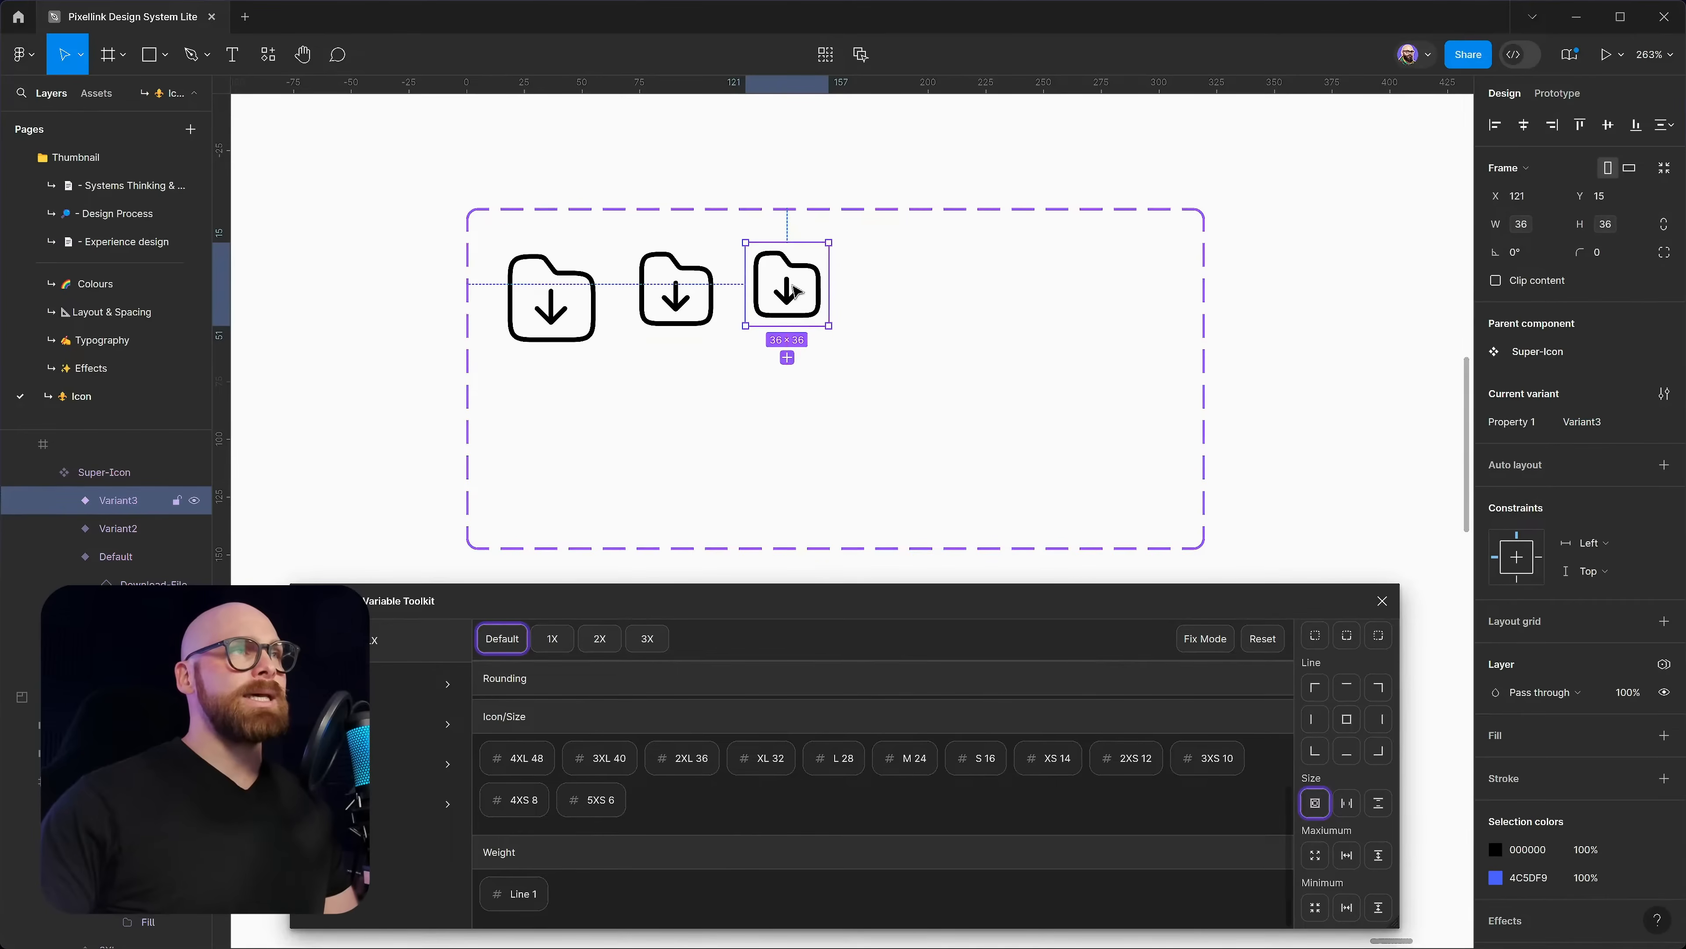
Add two more variants to the row of icons, binding the fourth's size to XL 32 and the fifth's to L 28
drag(800, 277, 900, 277)
key(ctrl+alt+k)
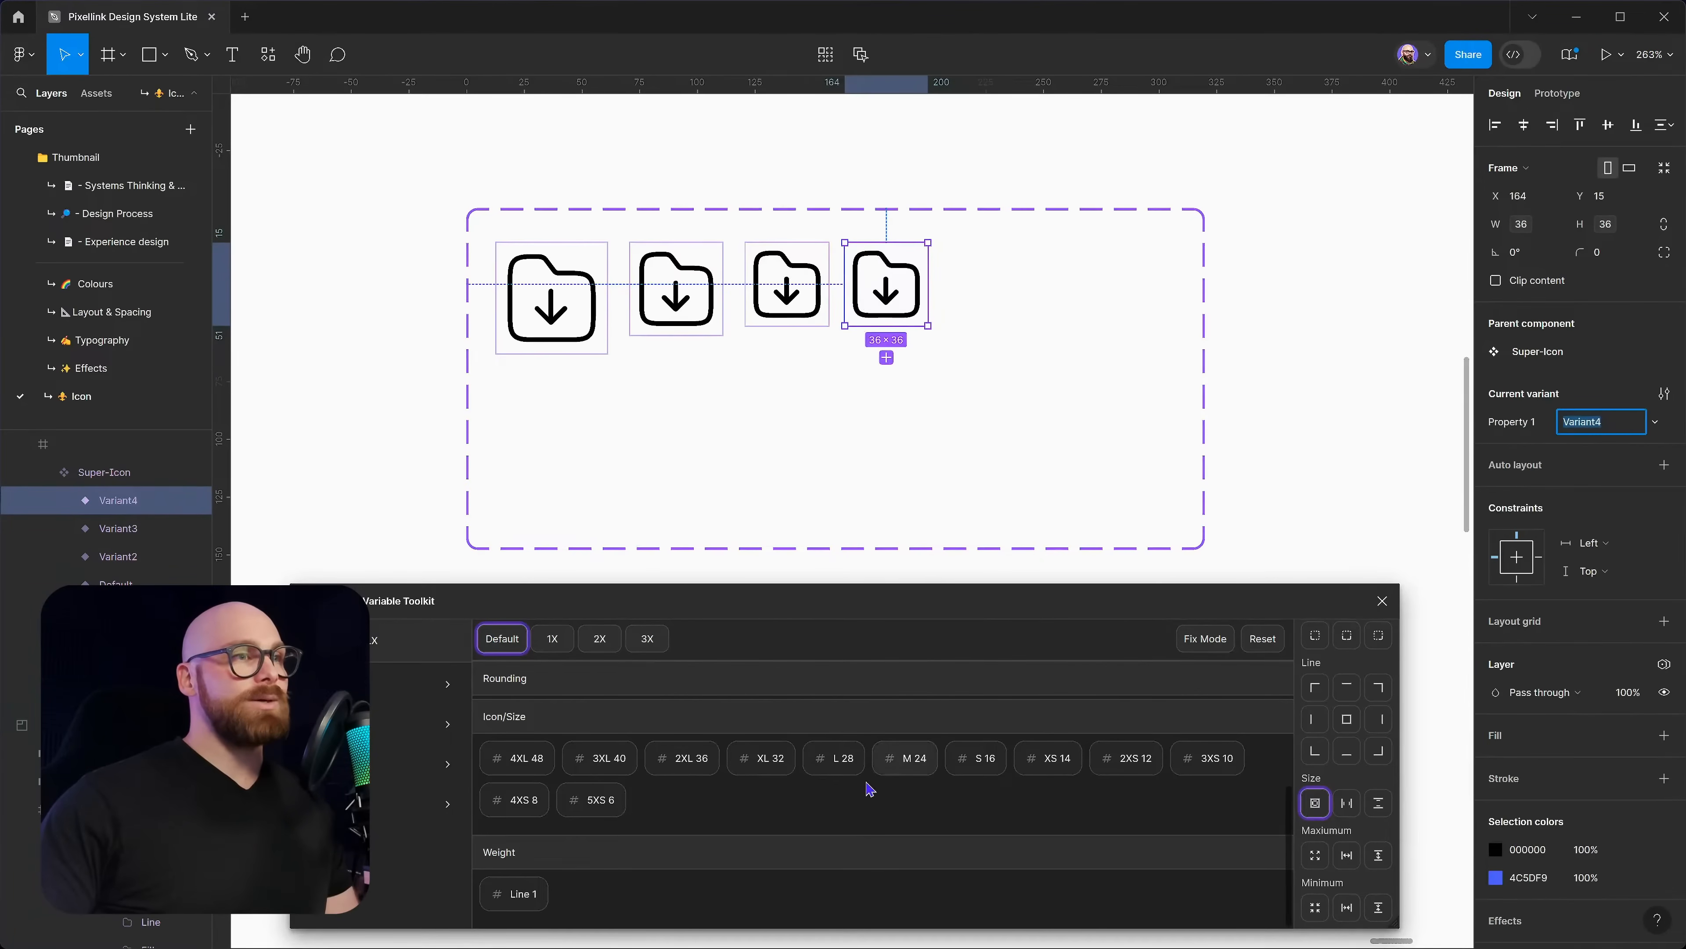
click(772, 771)
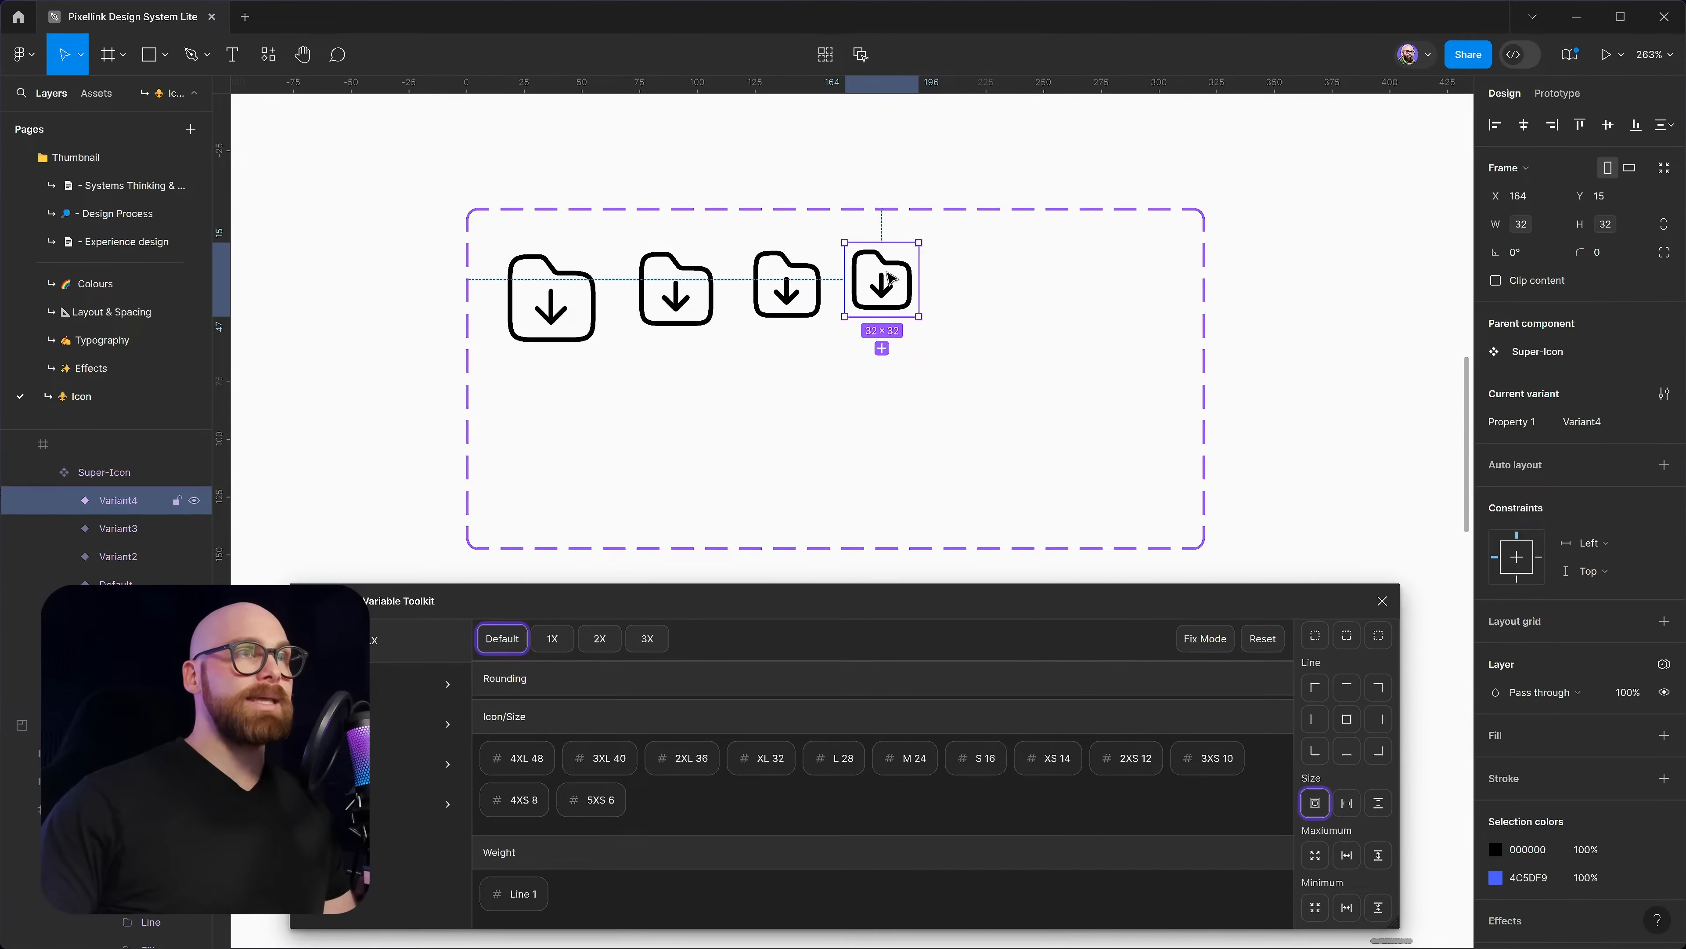
drag(890, 278, 985, 277)
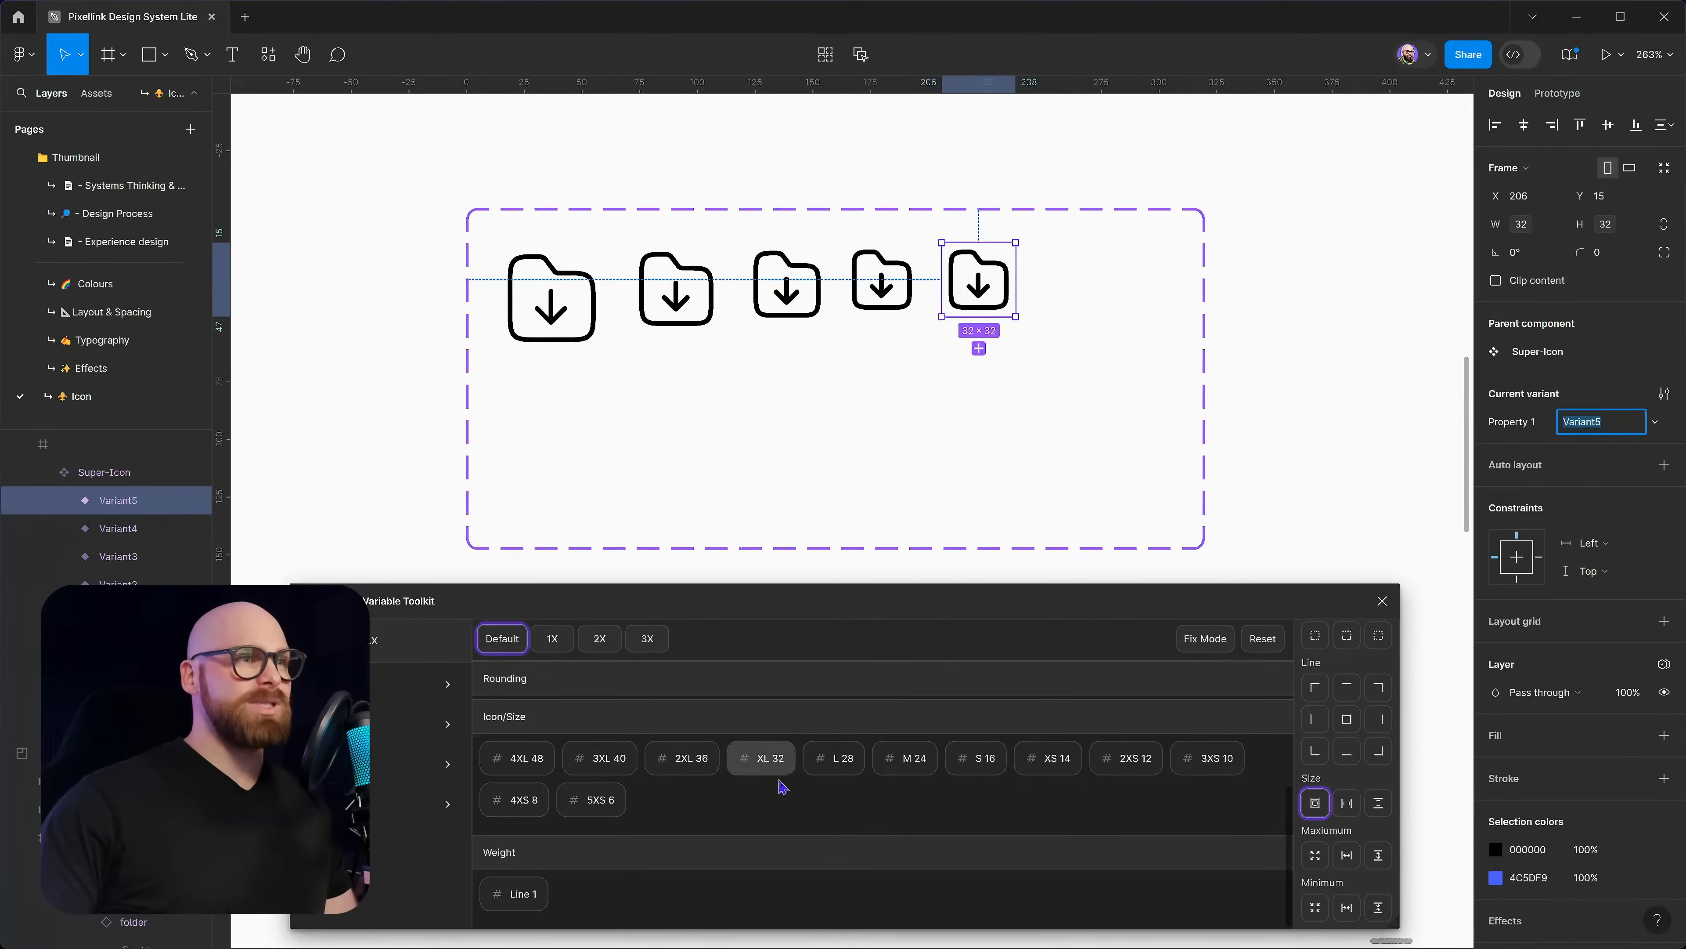
click(844, 770)
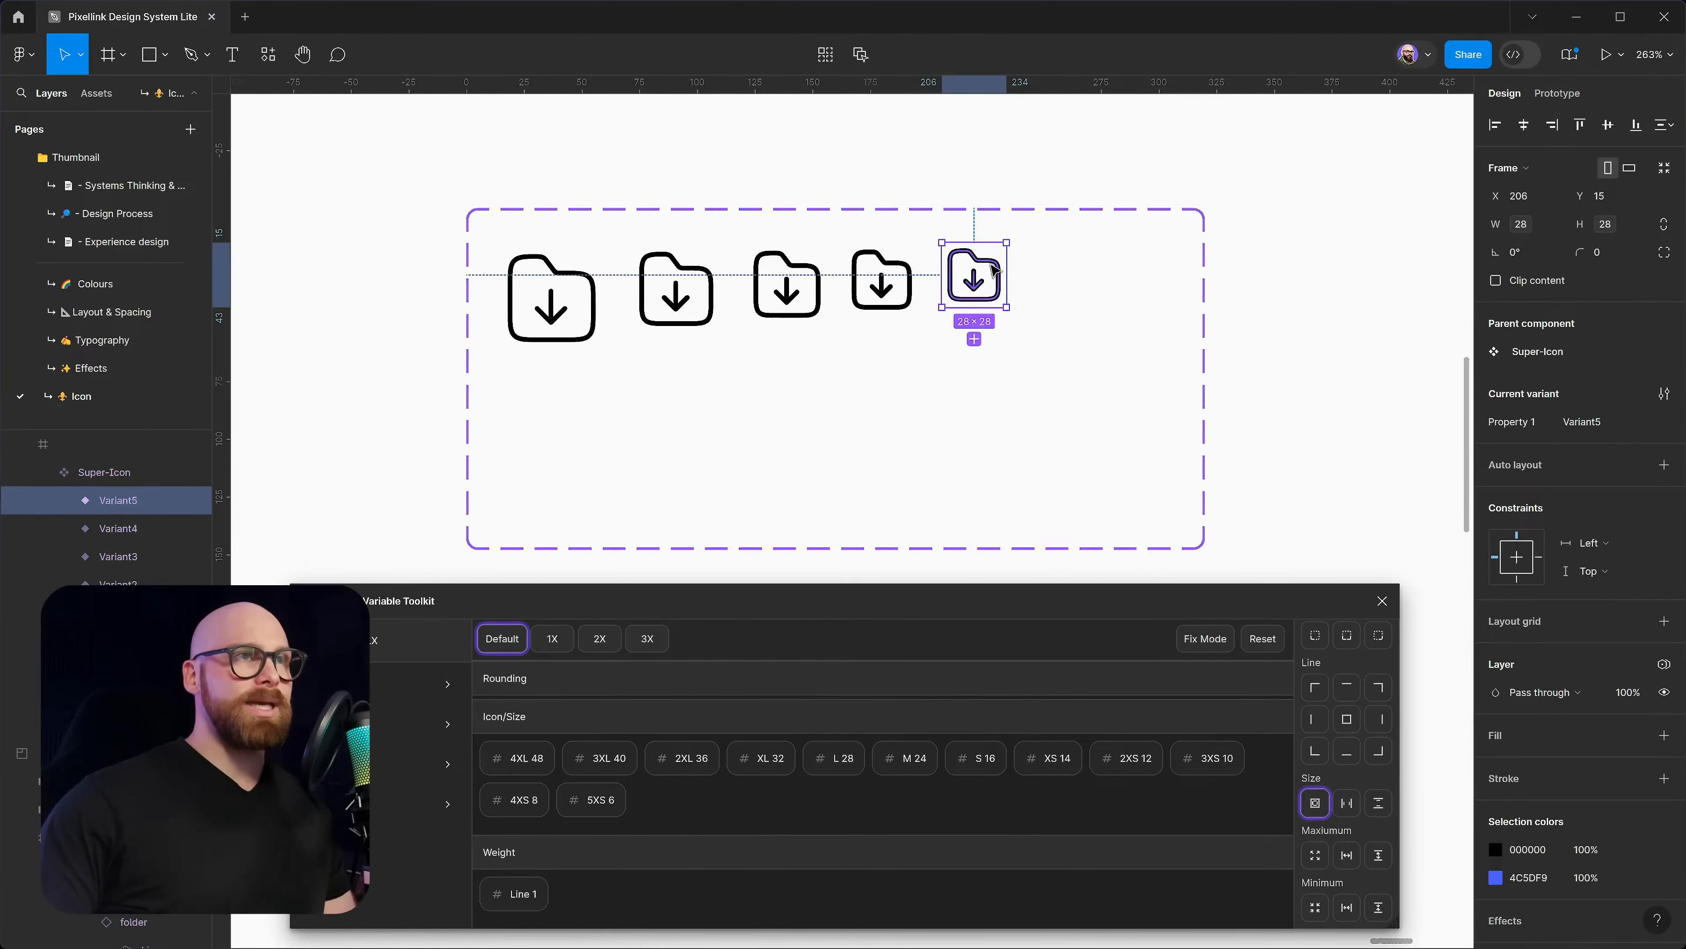
Bind the stroke weight of the Line layer in the fifth variant to the Weight/Medium Line variable
ctrl+click(994, 270)
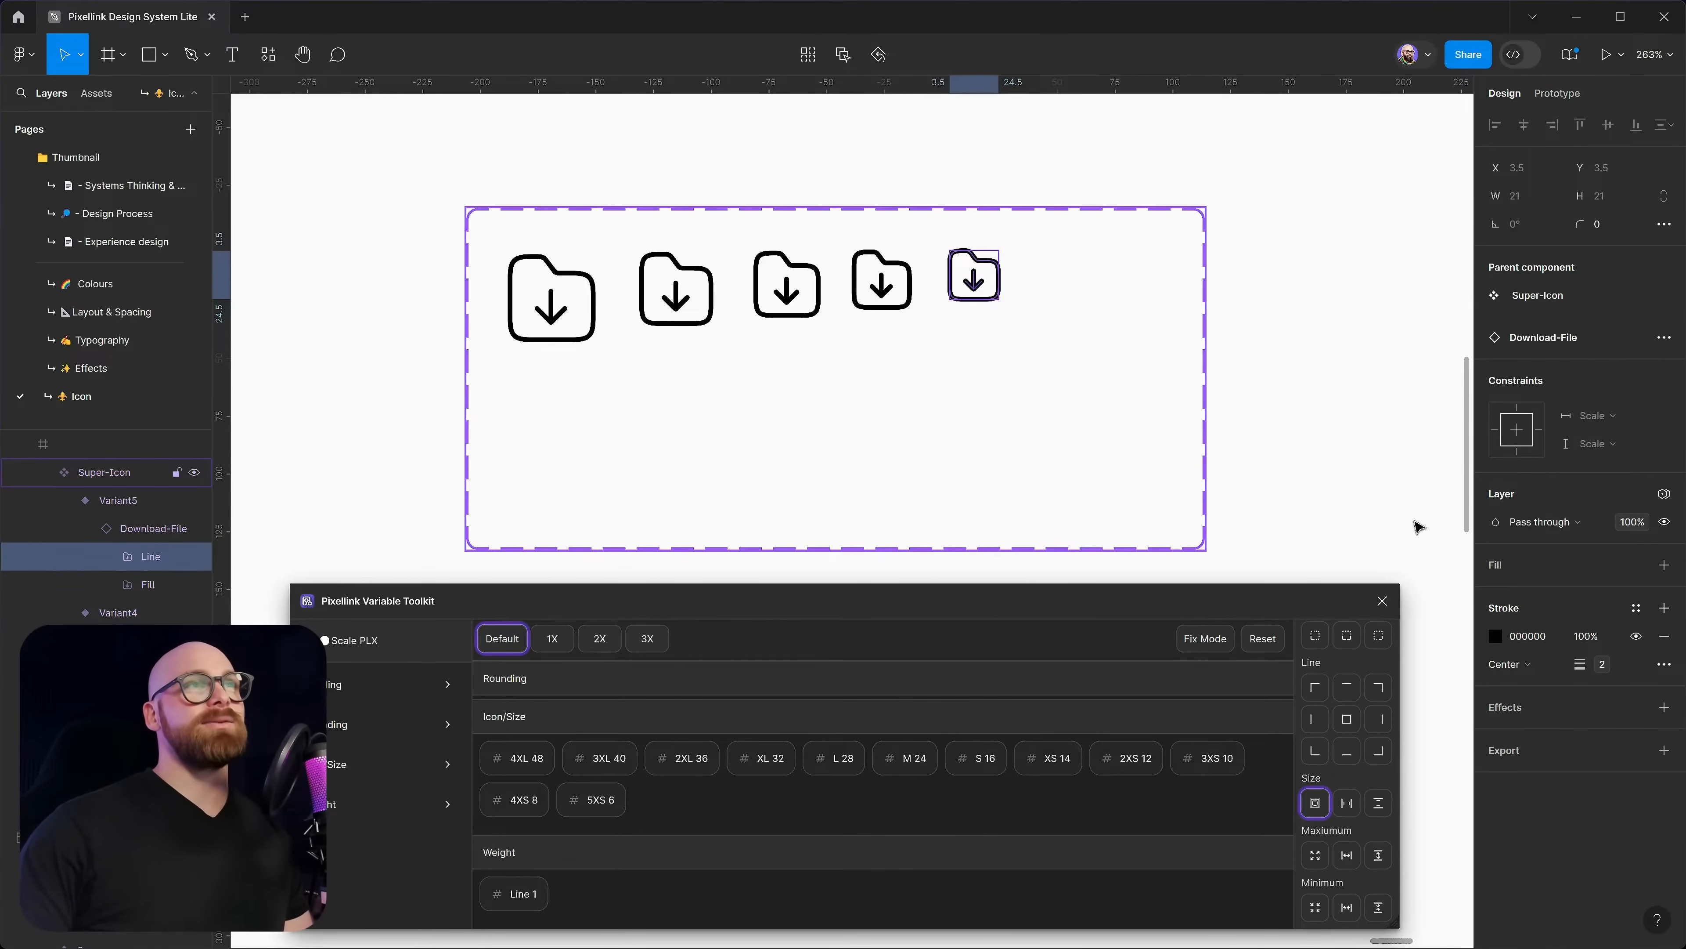
click(1603, 664)
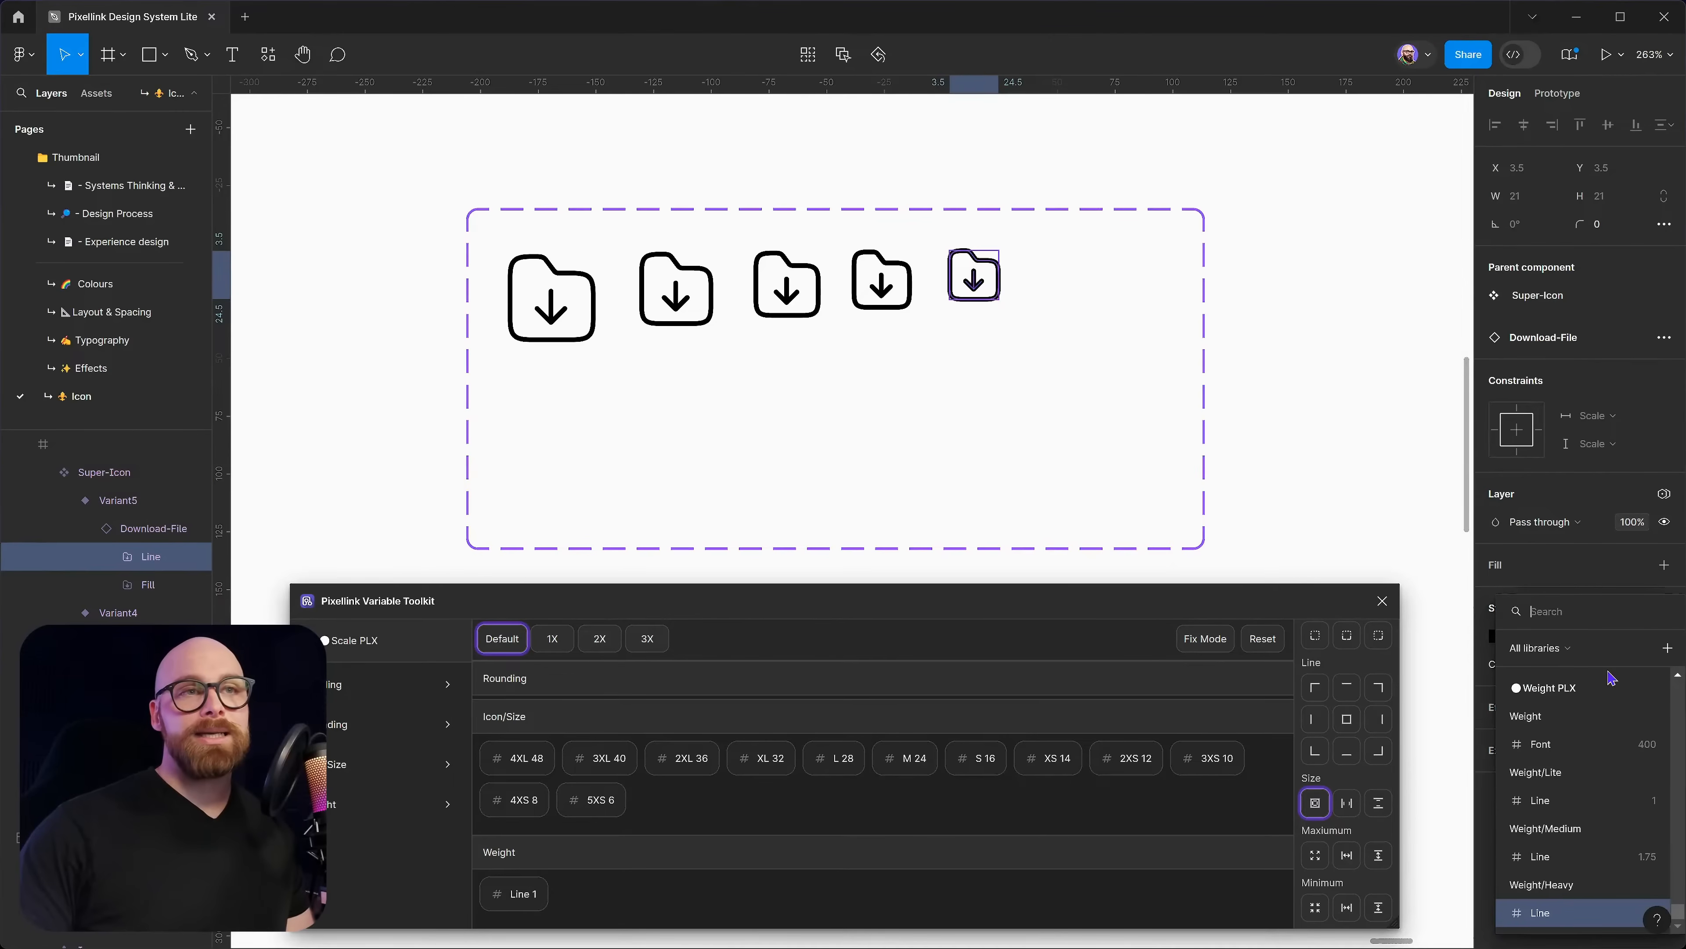
scroll(1540, 850, down, 1)
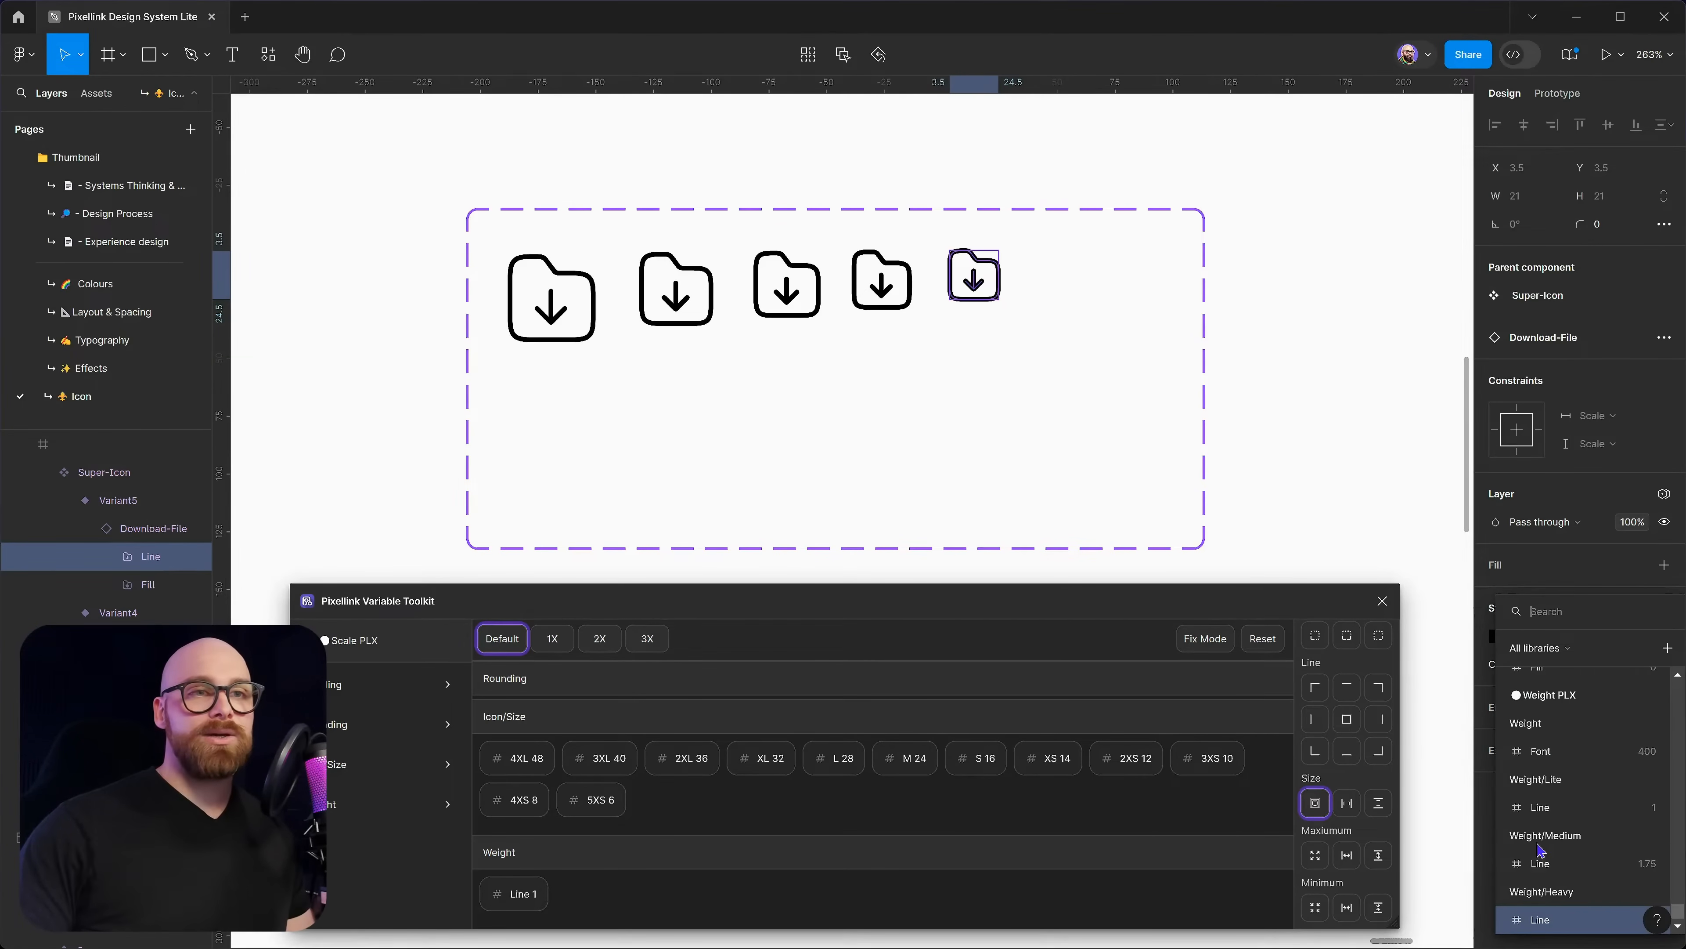
scroll(1546, 850, down, 1)
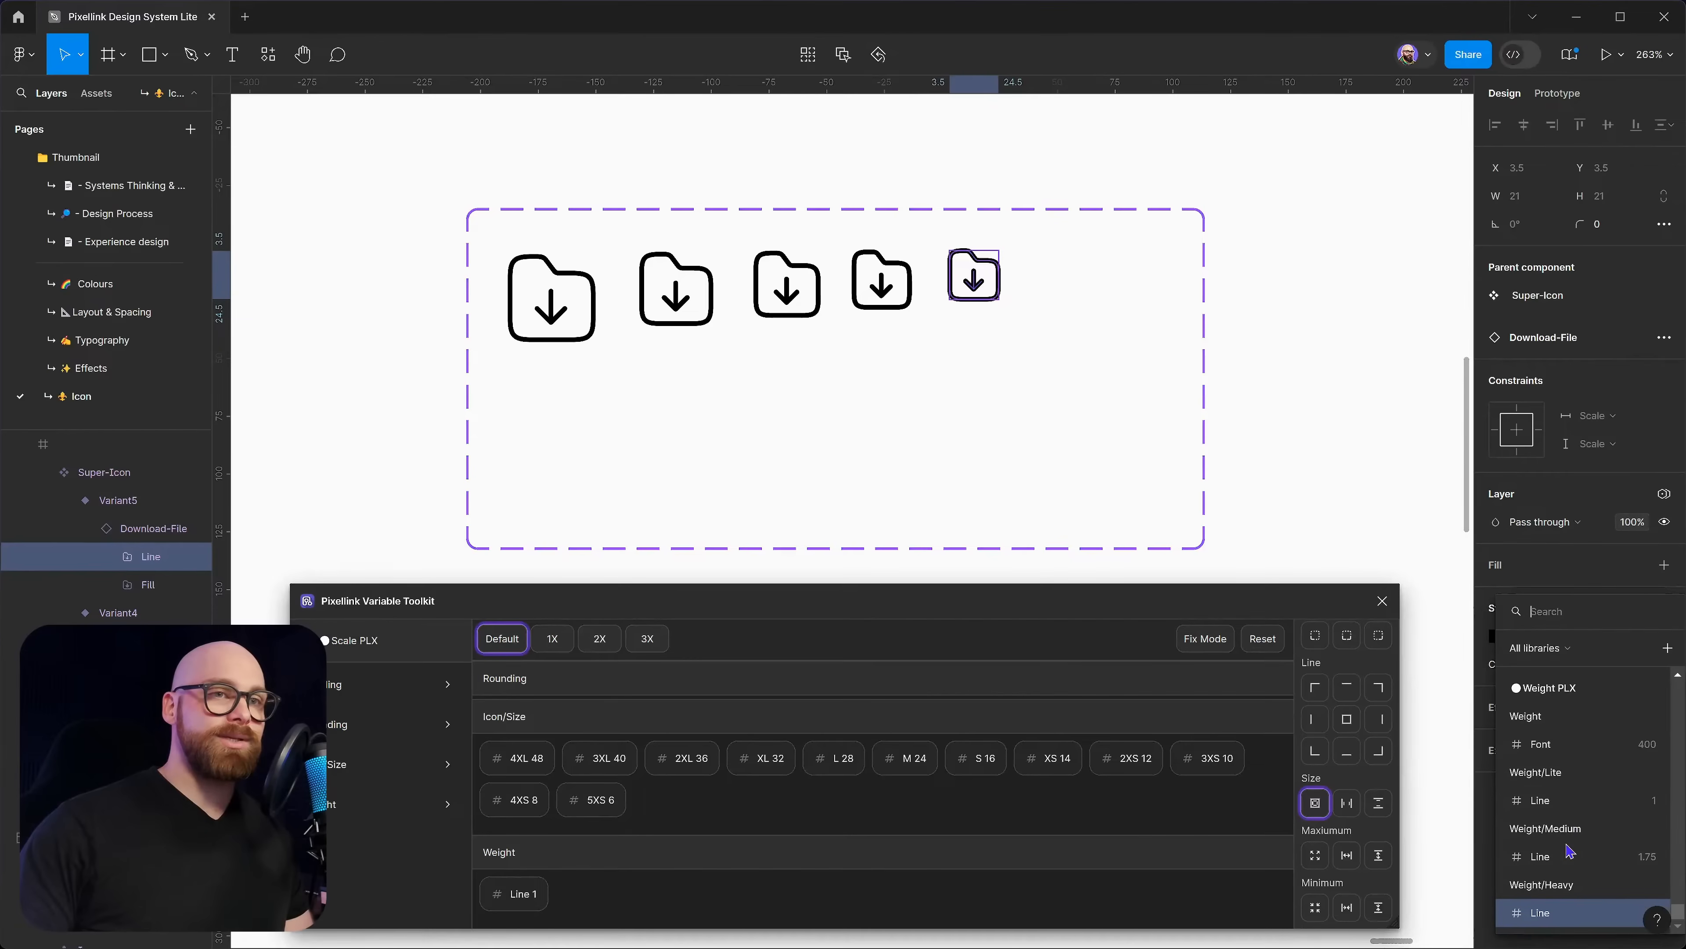
click(1540, 857)
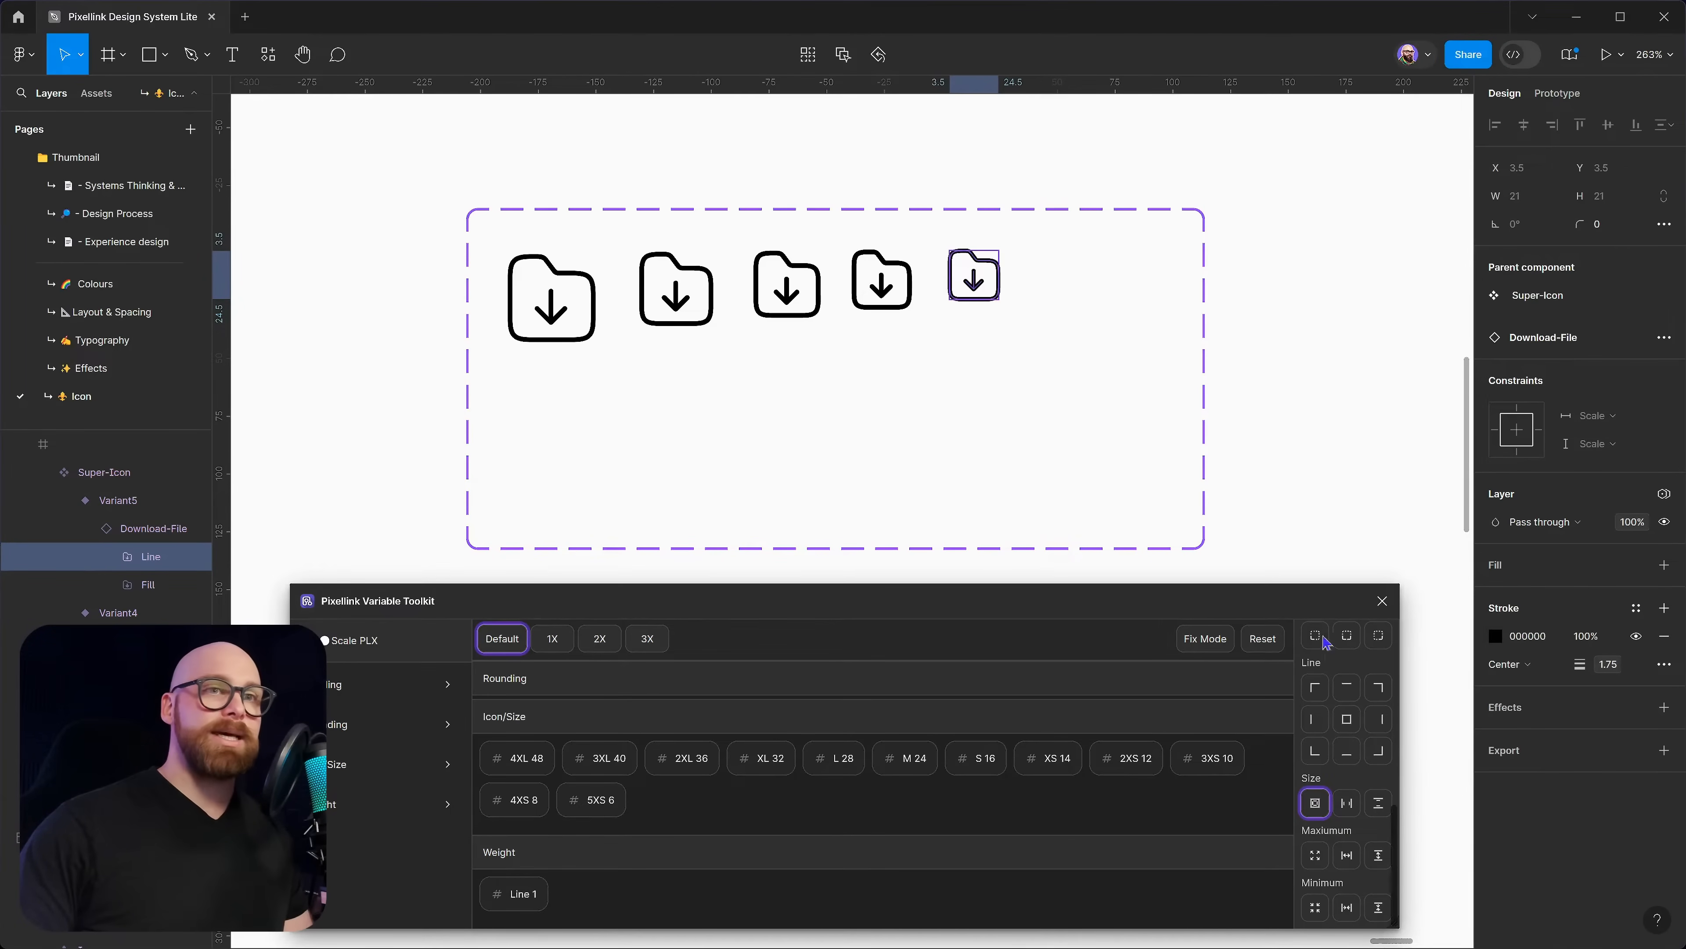
scroll(952, 395, right, 3)
click(1152, 313)
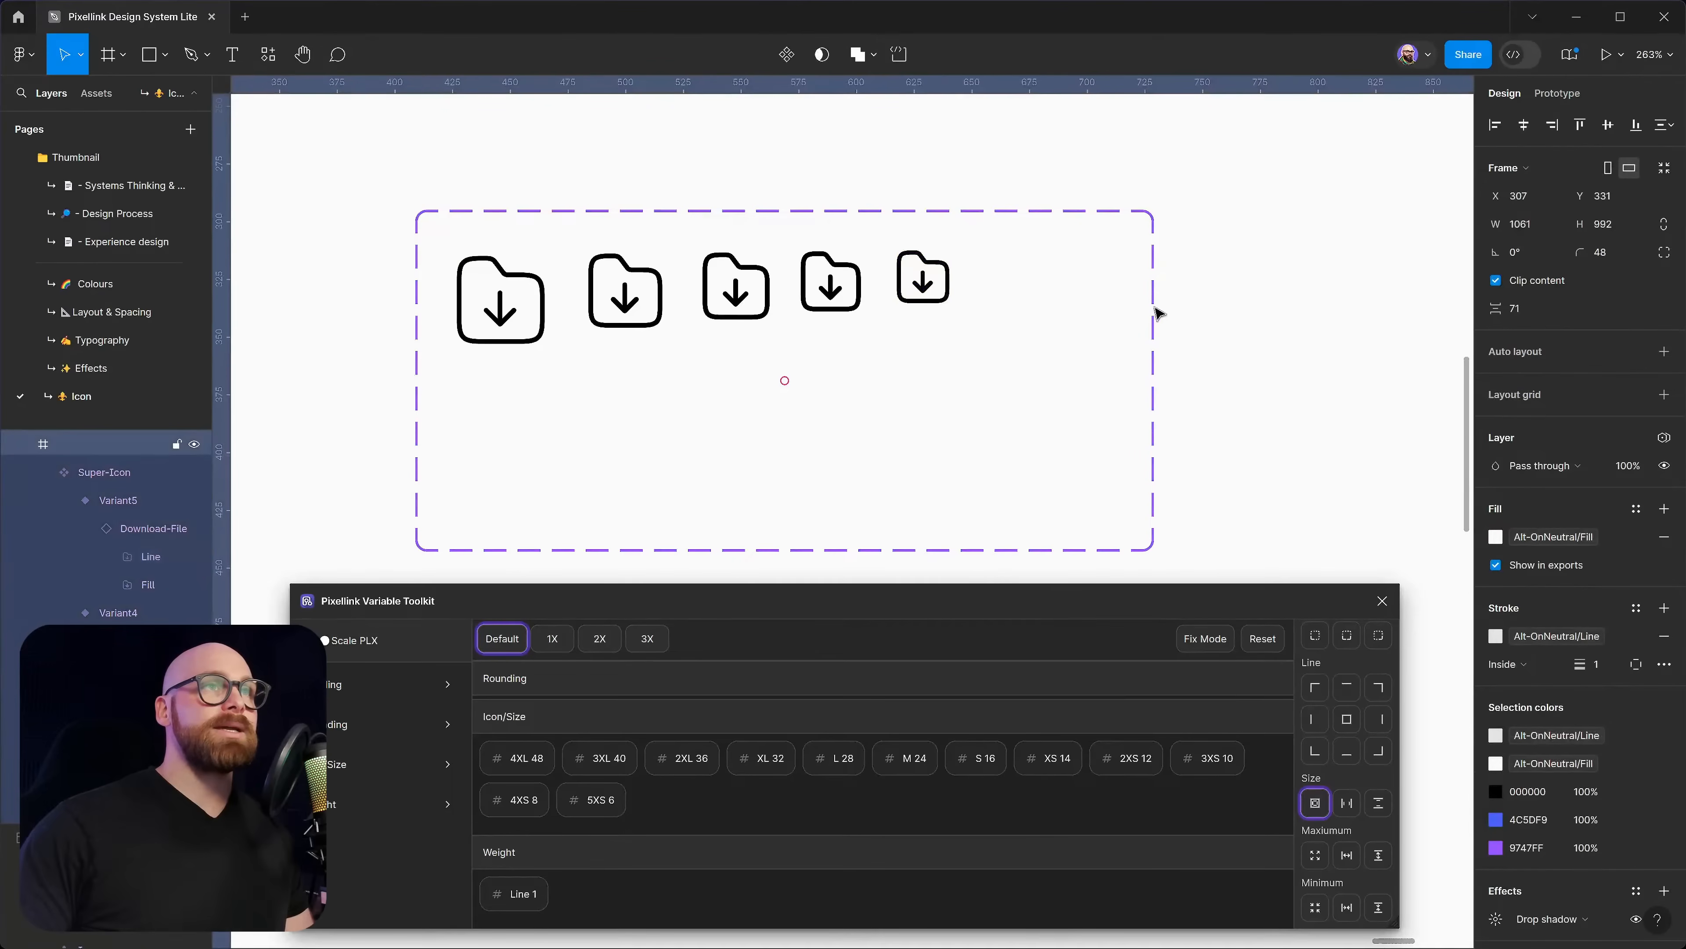
scroll(1155, 314, down, 3)
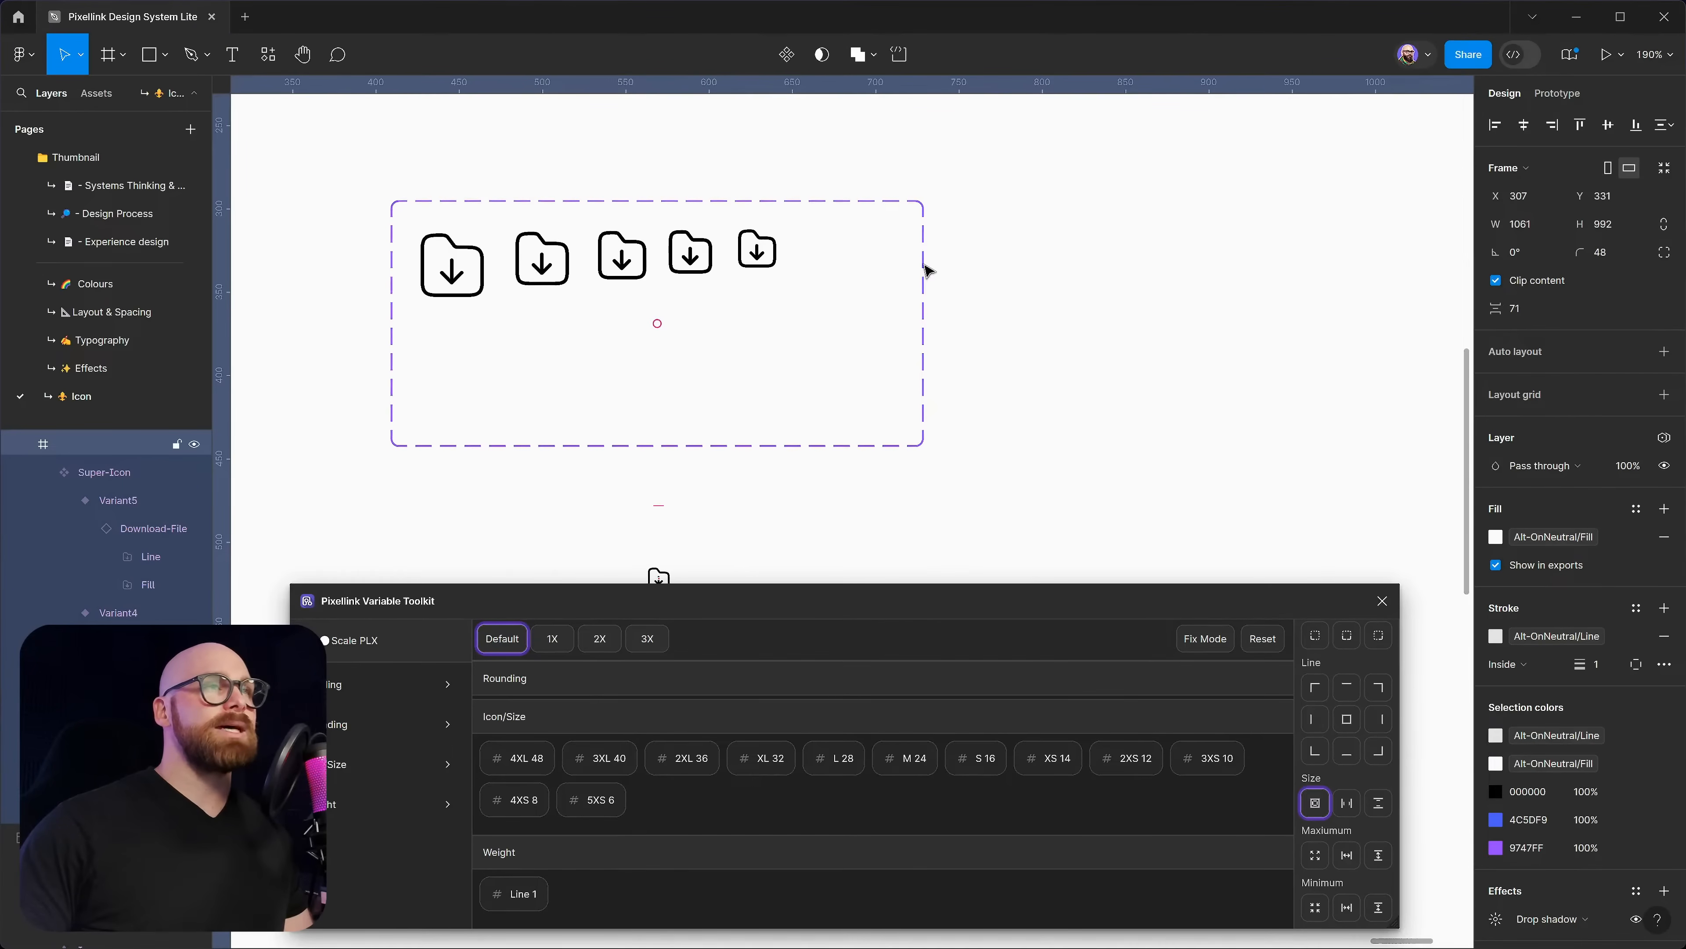
Widen the Super-Icon component set to 525 to make room for more size variants
click(923, 263)
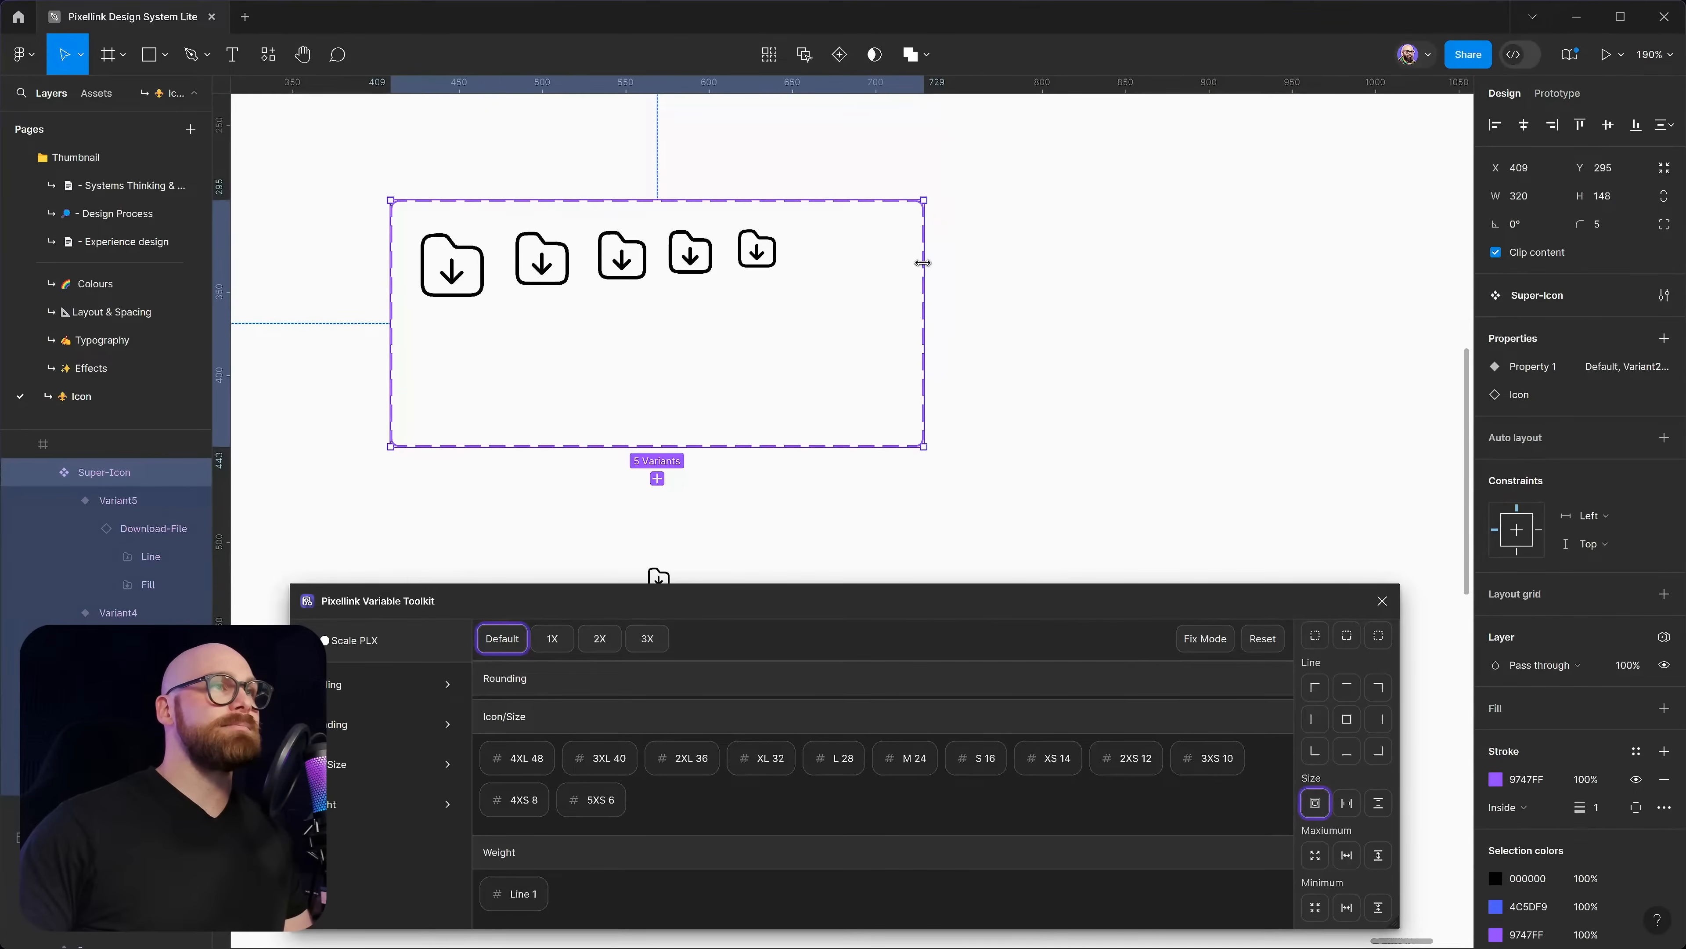
drag(923, 263, 1264, 259)
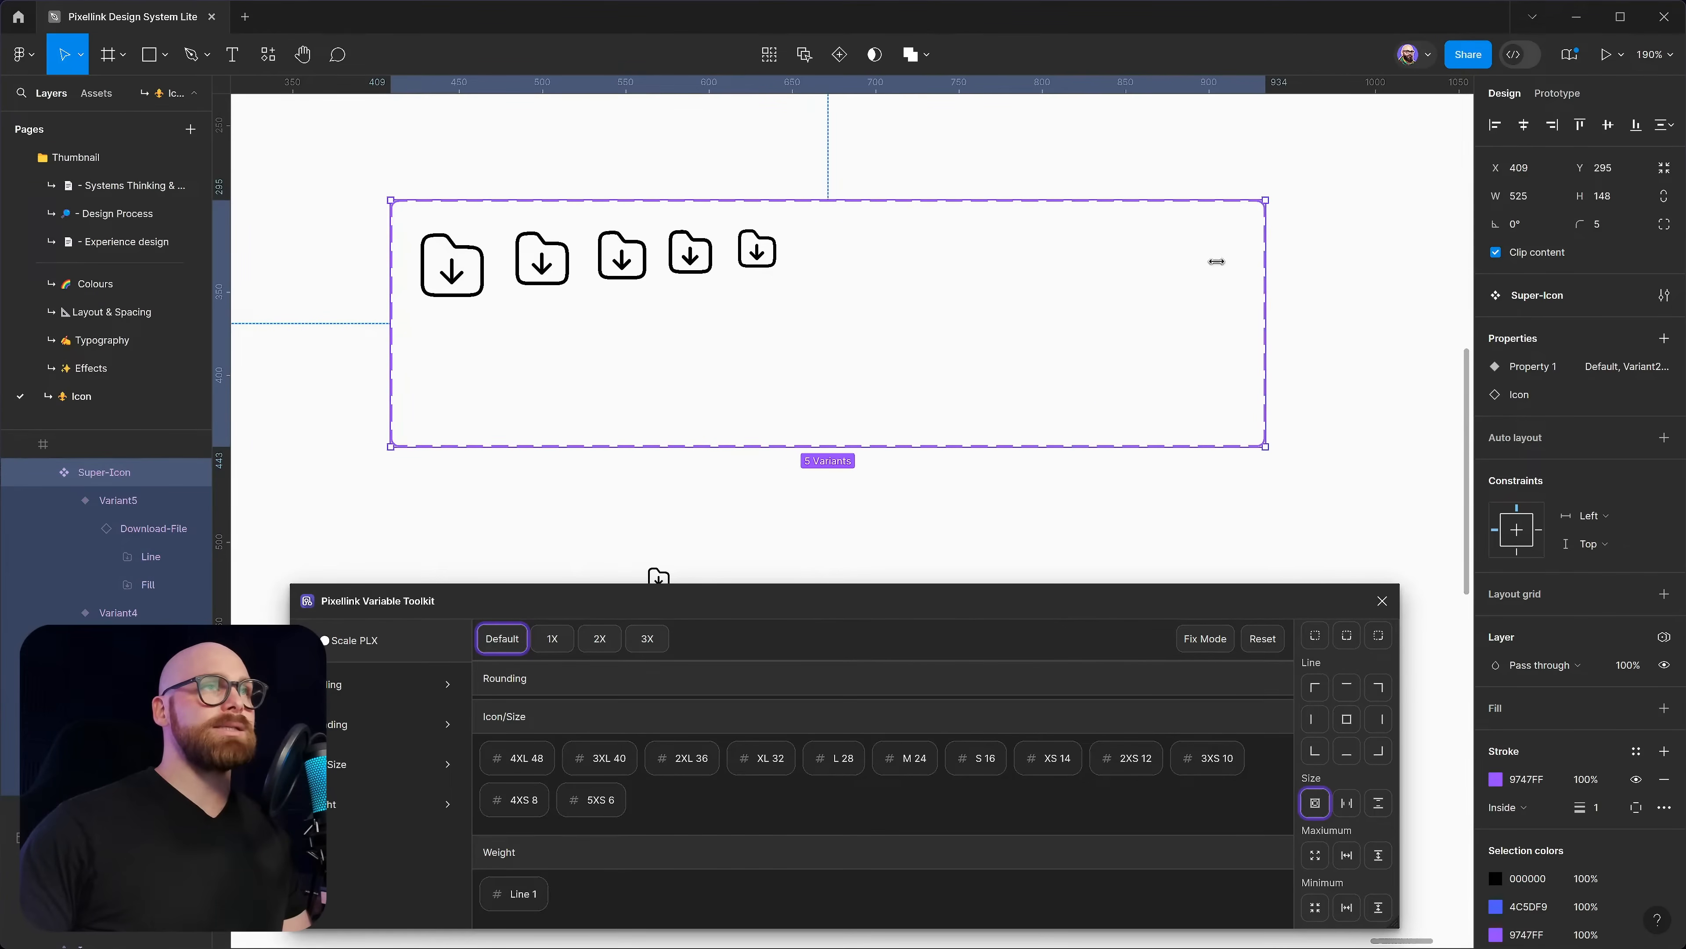
scroll(863, 306, up, 2)
Add two more variants to the row of icons, binding the sixth's size to M 24 and the seventh's to S 16
click(747, 321)
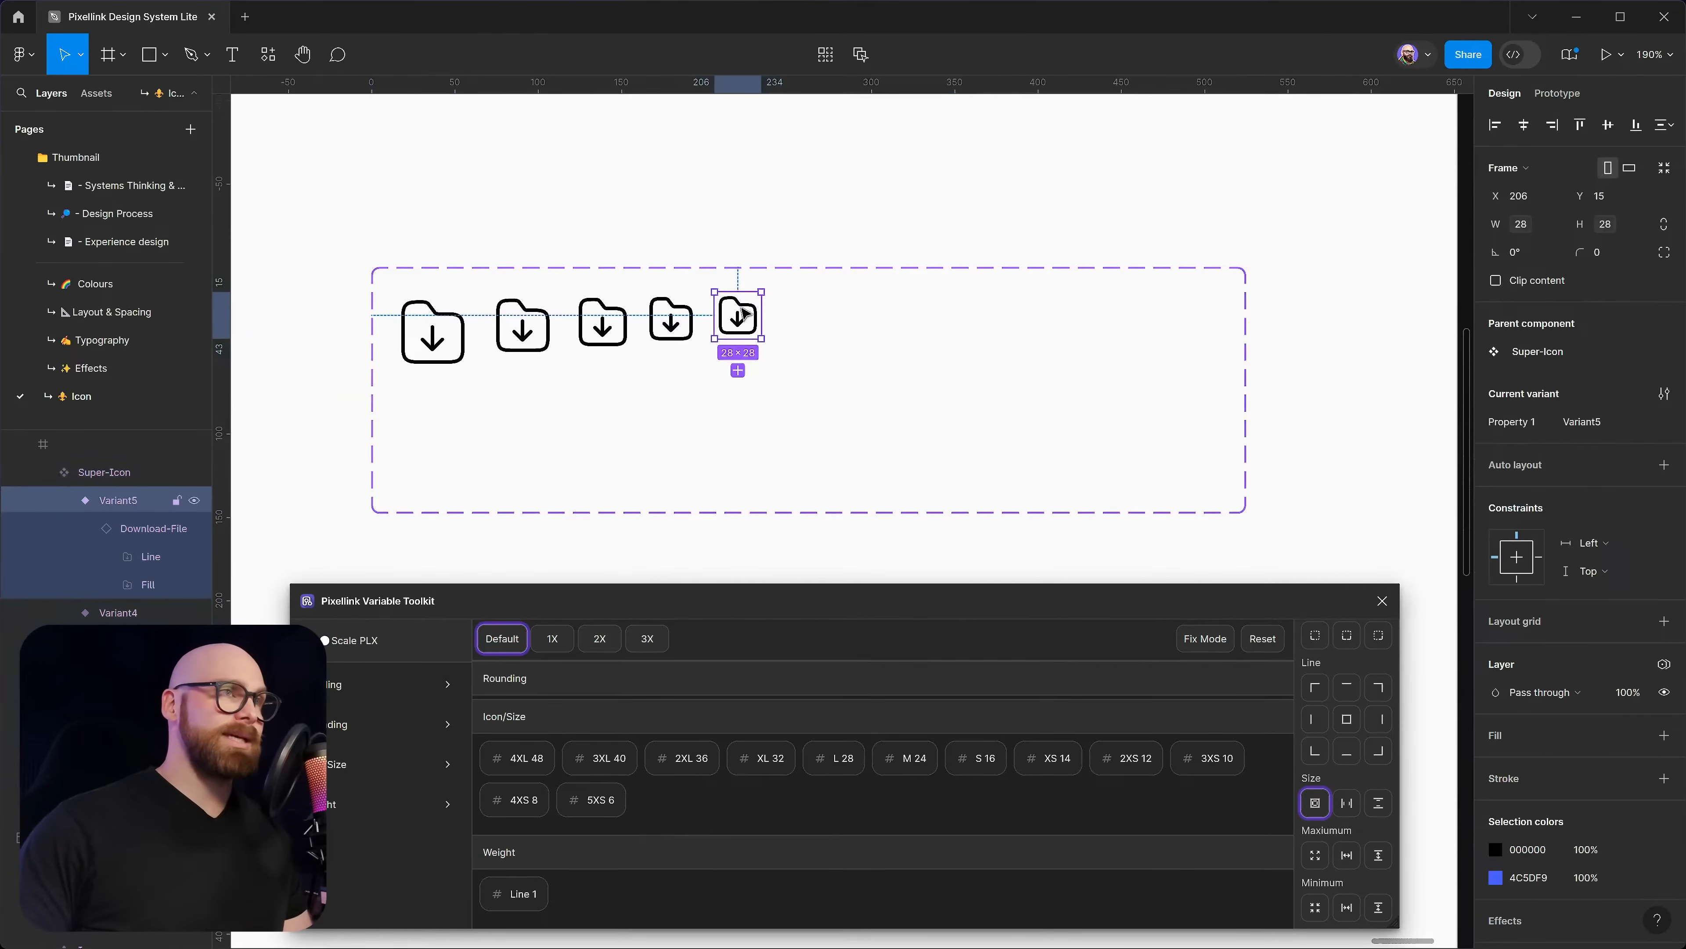
click(738, 370)
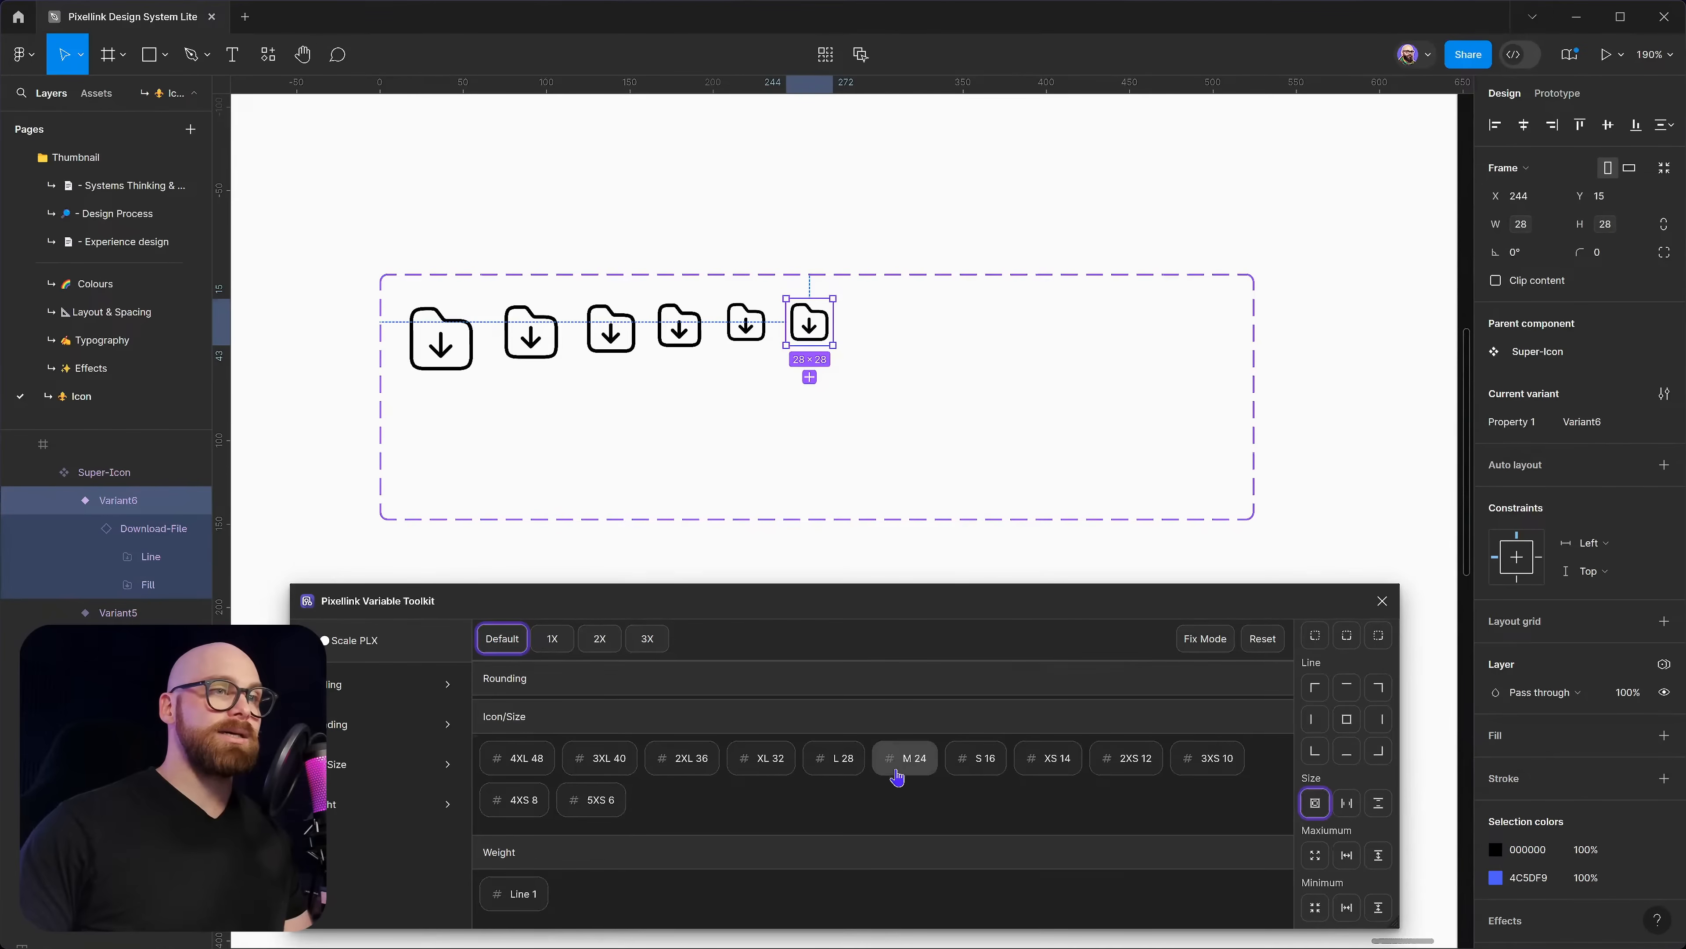
click(896, 776)
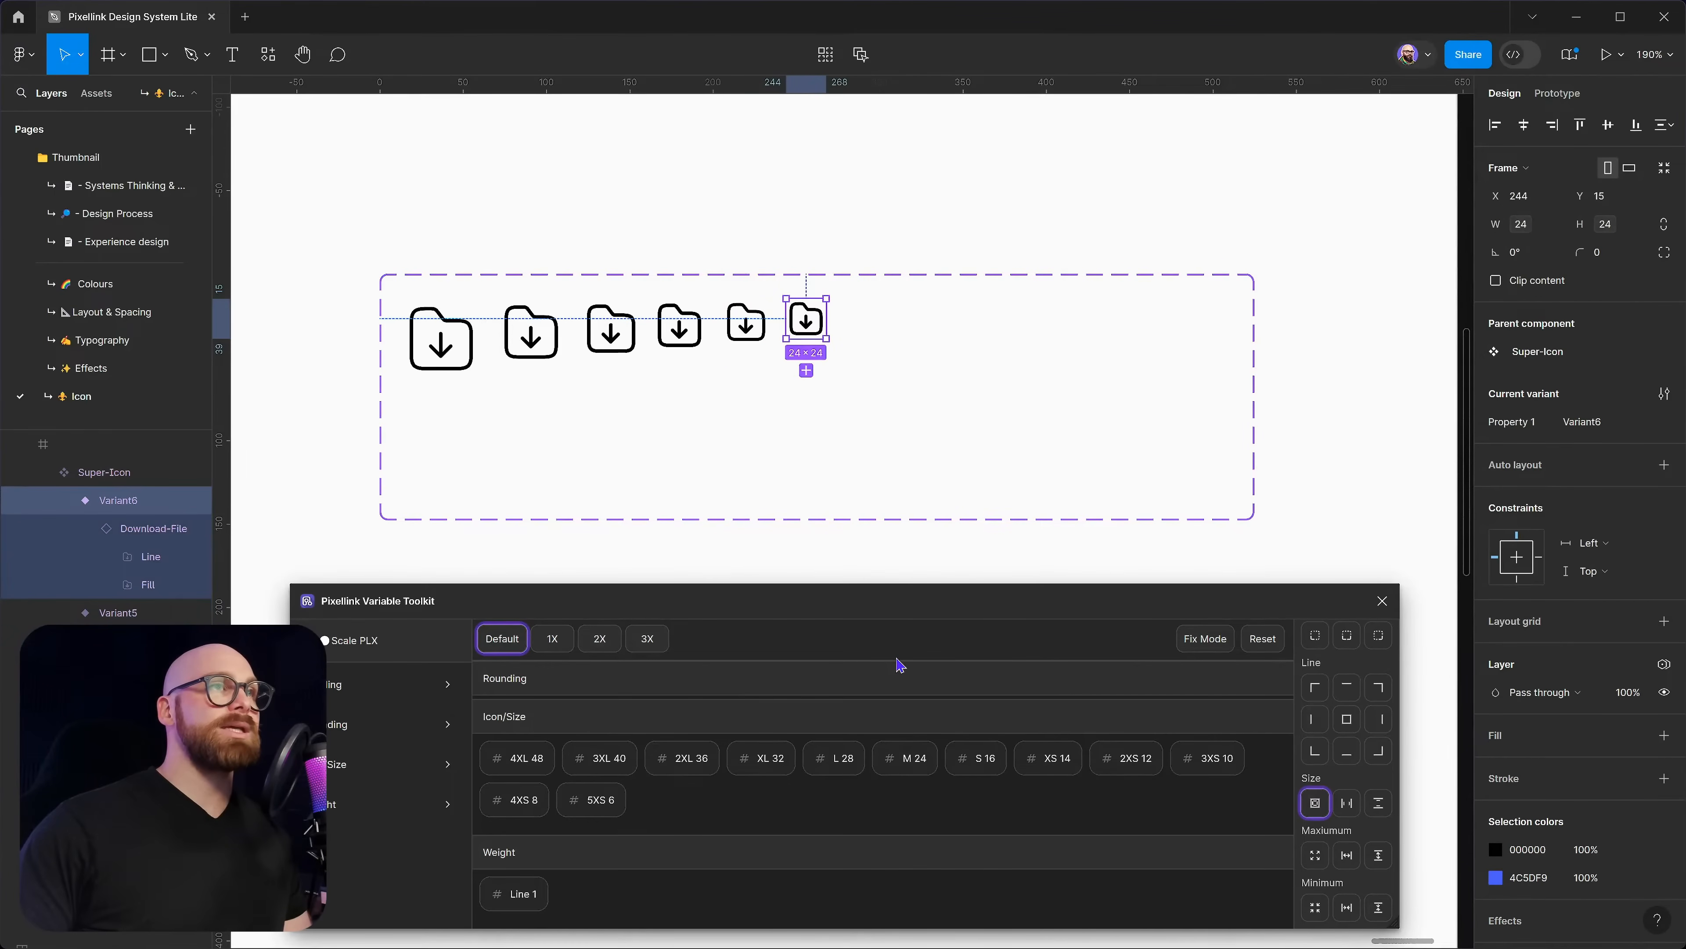
click(806, 370)
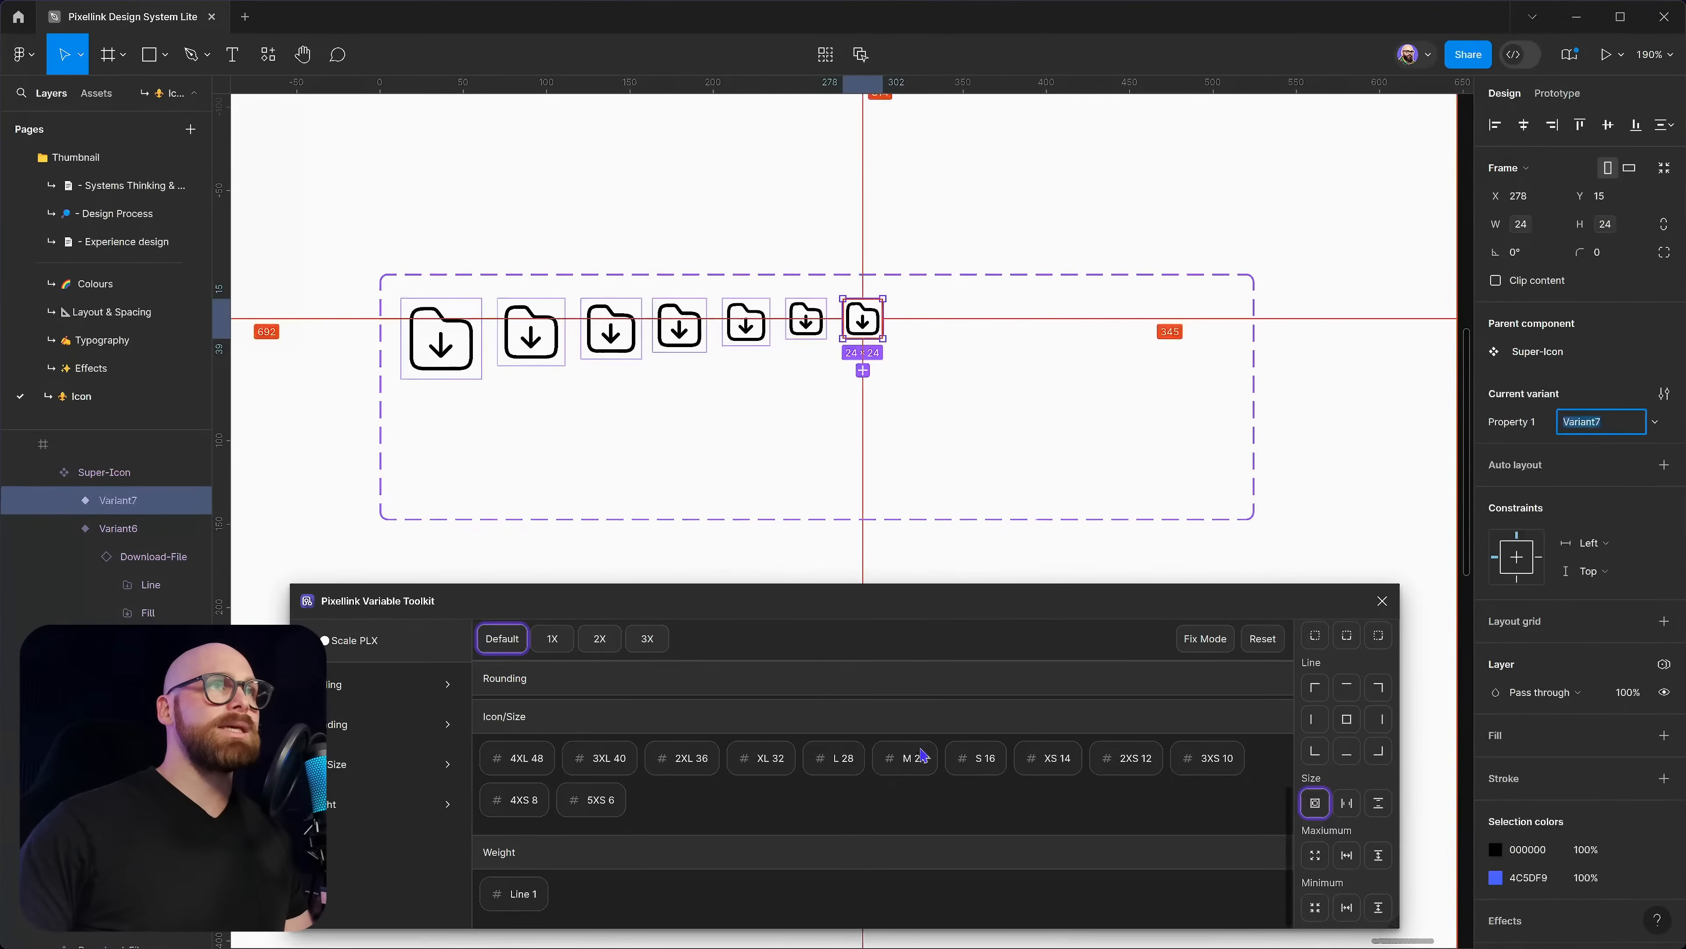
click(984, 758)
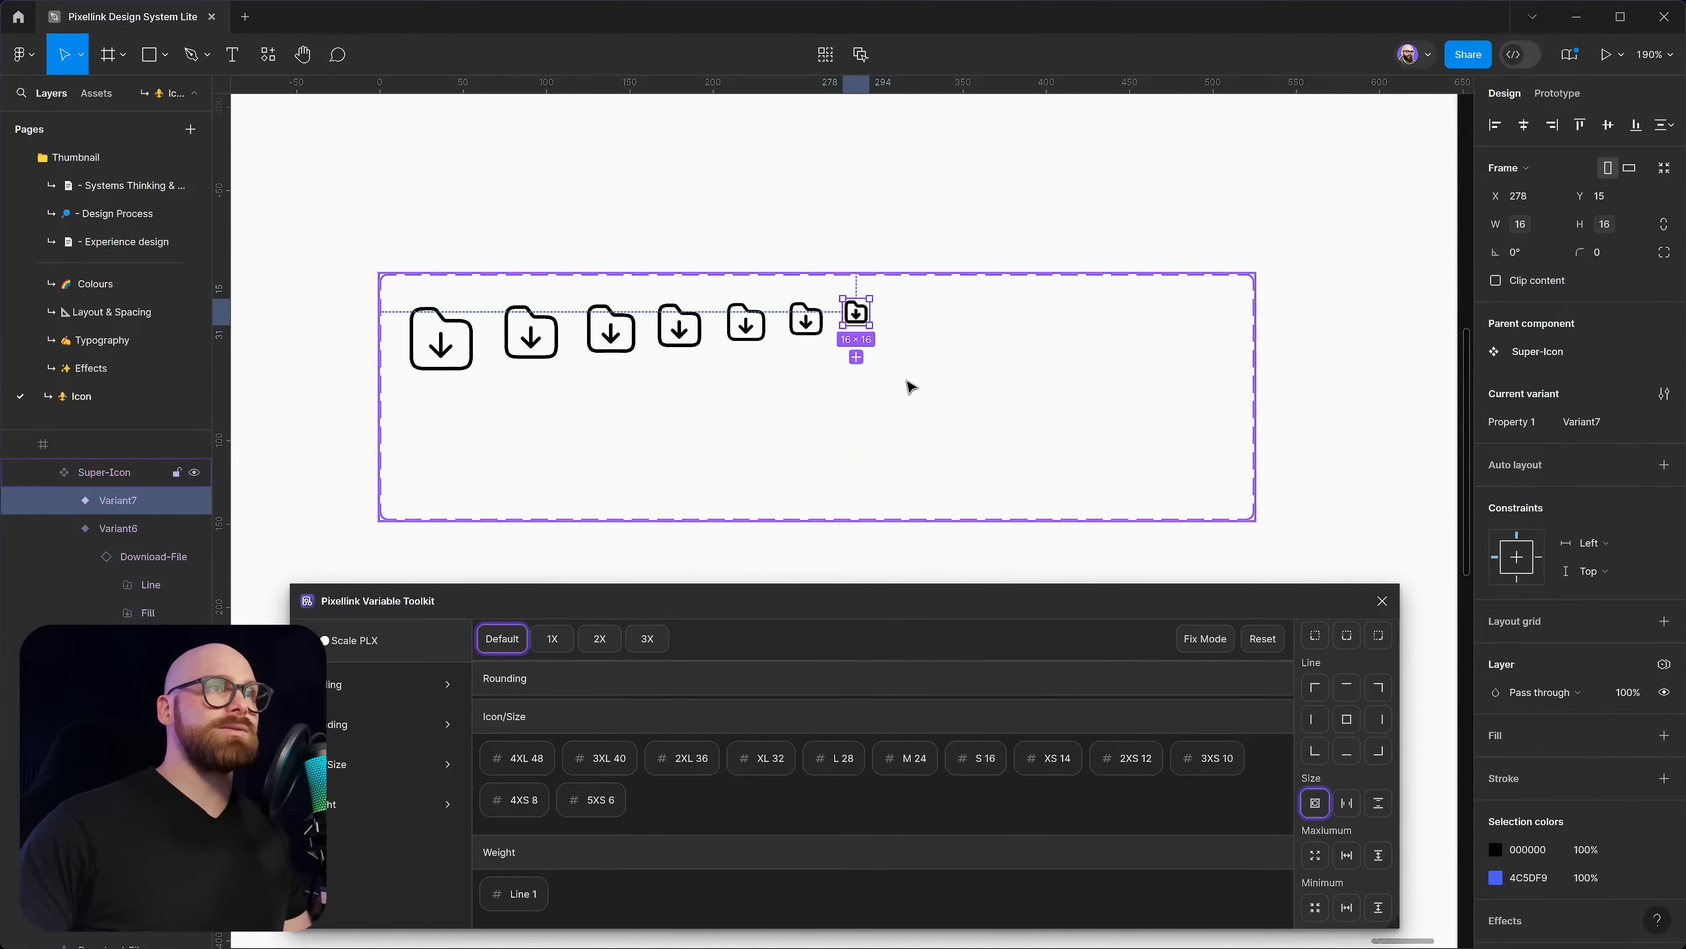
Bind the stroke weight of the Line layer in the fourth variant to the Weight/Medium Line variable
ctrl+scroll(706, 320, up, 2)
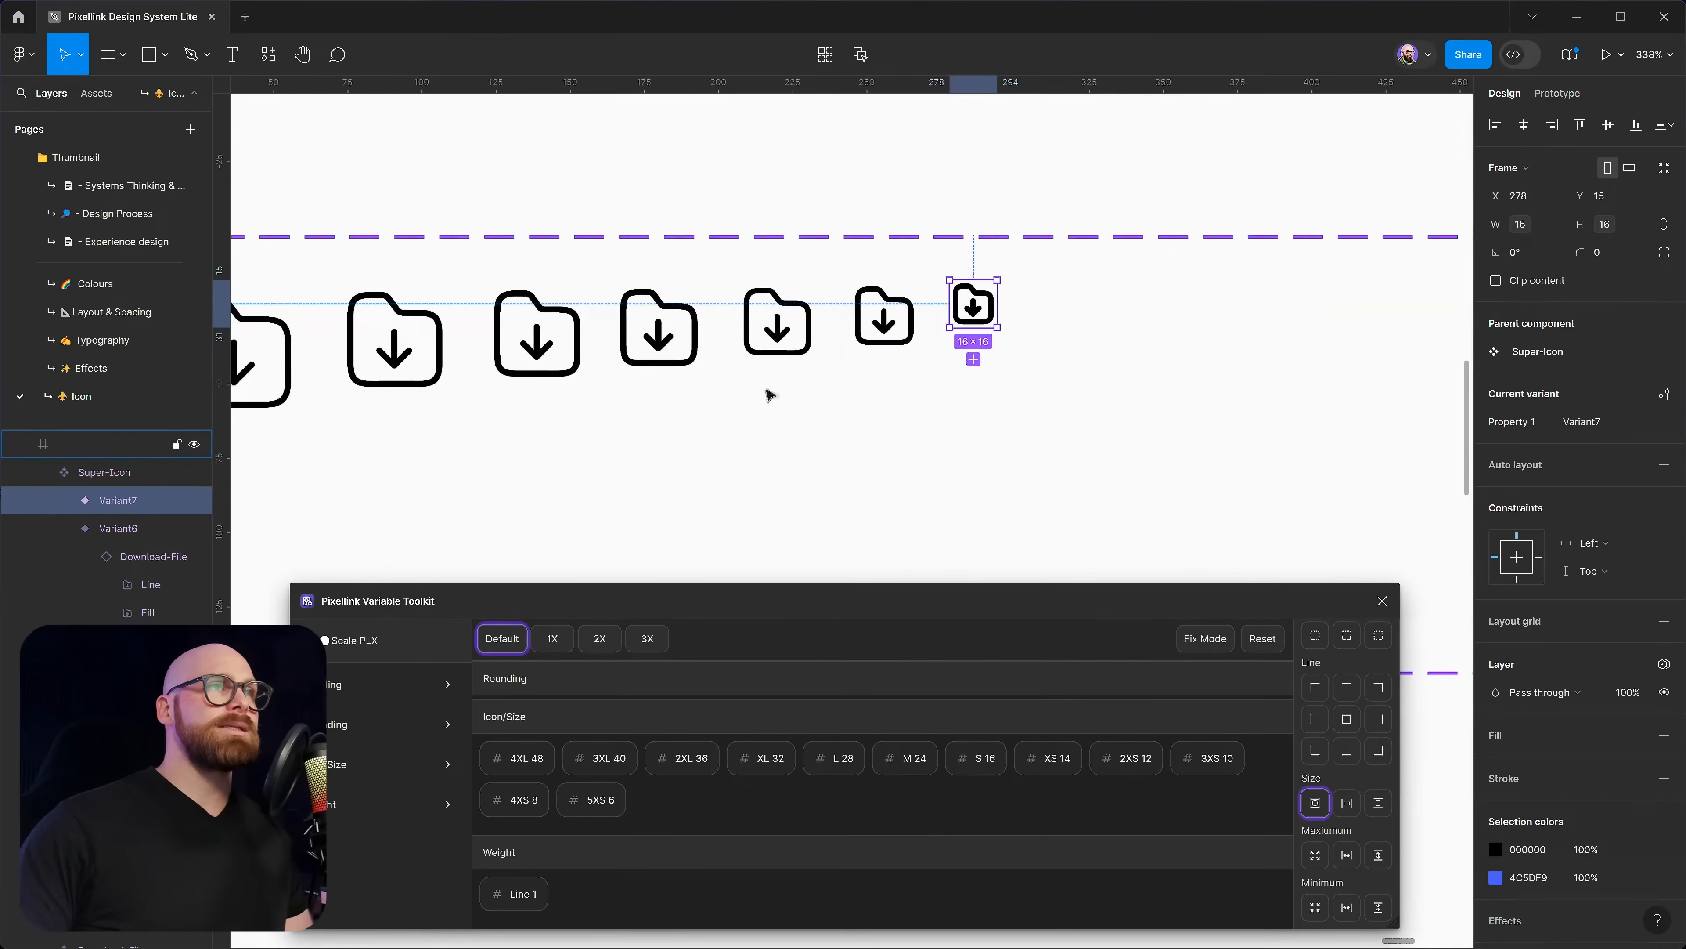
ctrl+click(695, 319)
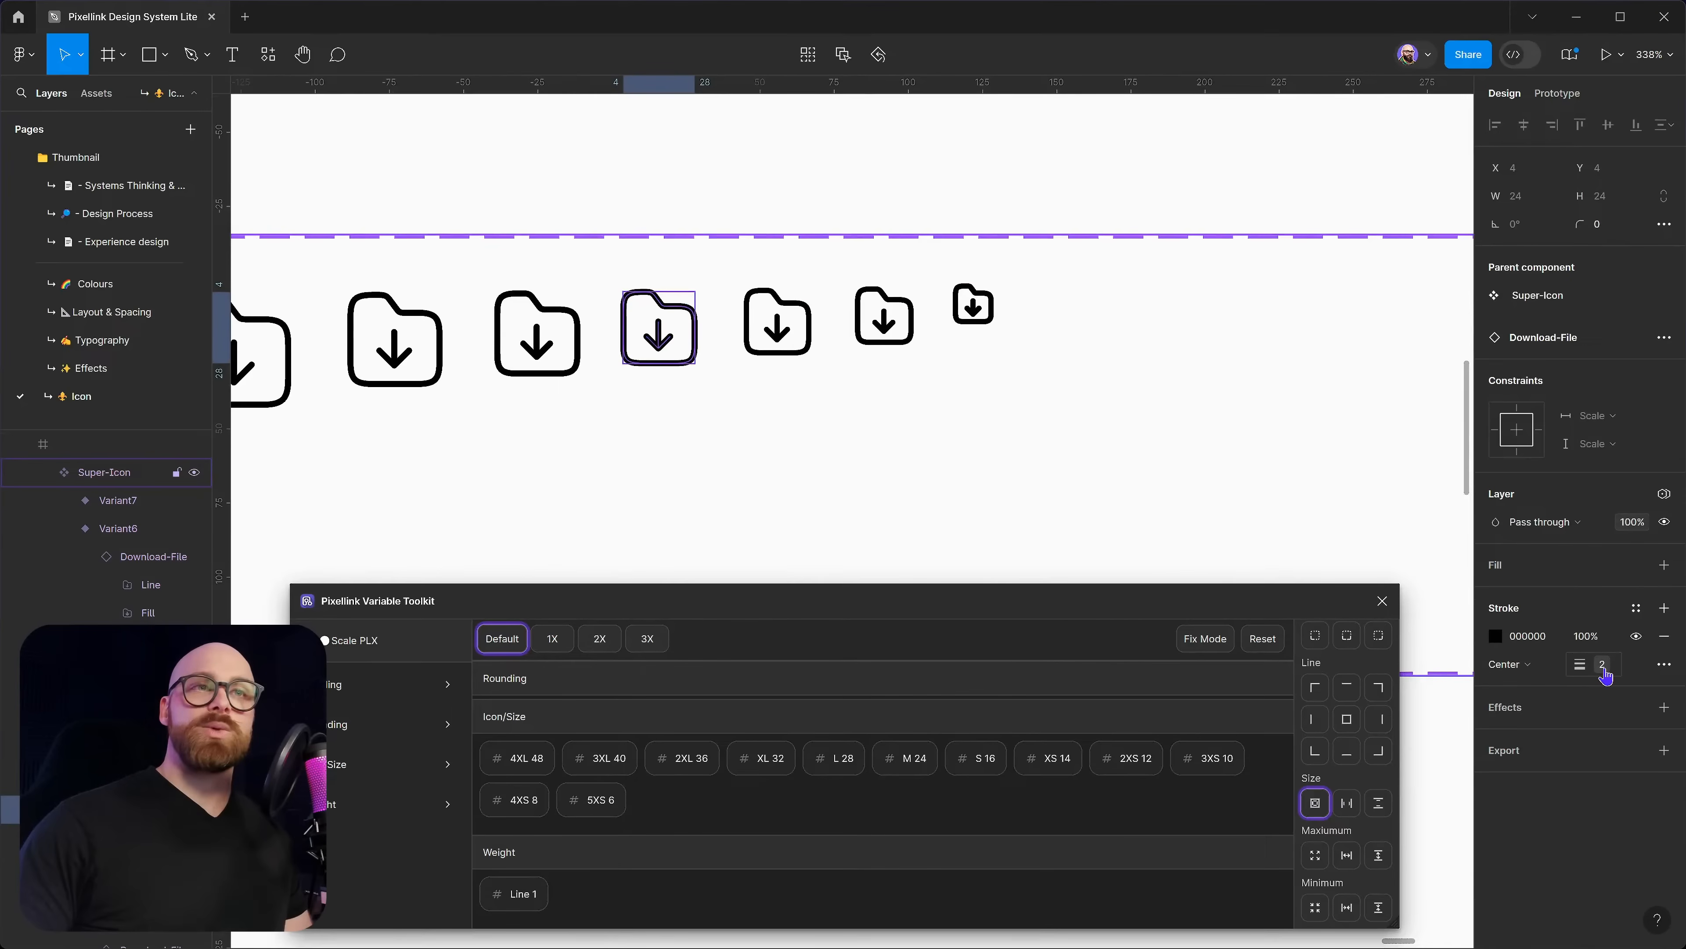
click(1605, 664)
click(1547, 877)
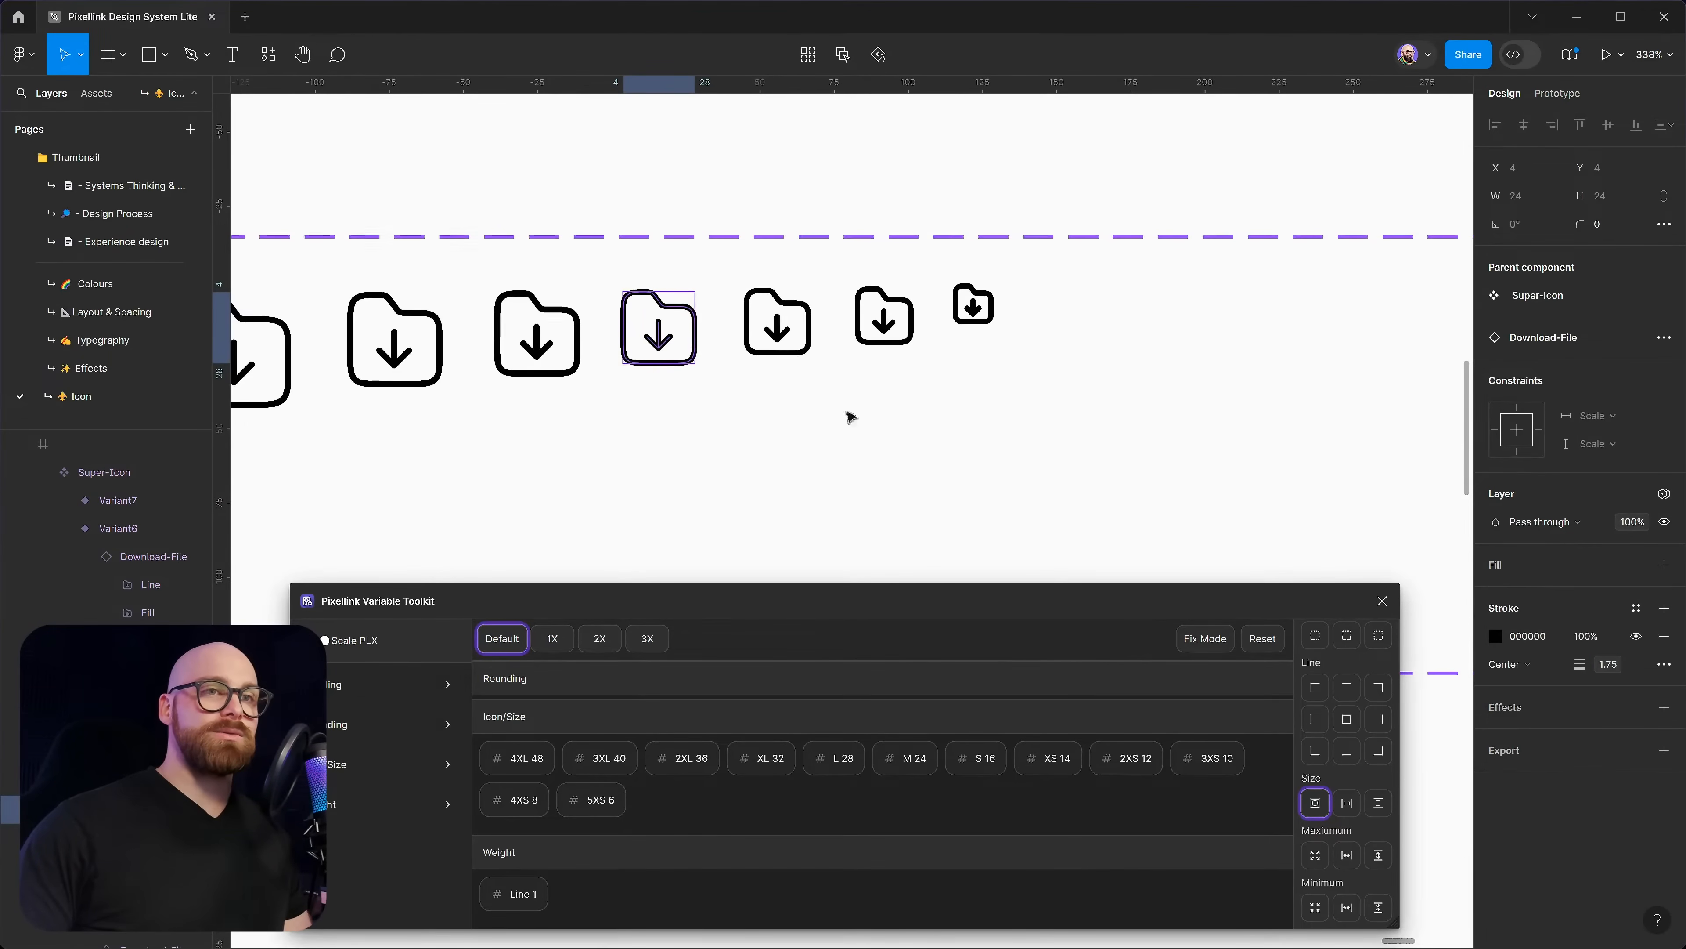
click(700, 325)
Bind the seventh variant's Line layer stroke weight to the Weight/Lite Line variable and keep the variant aligned with the row
click(797, 333)
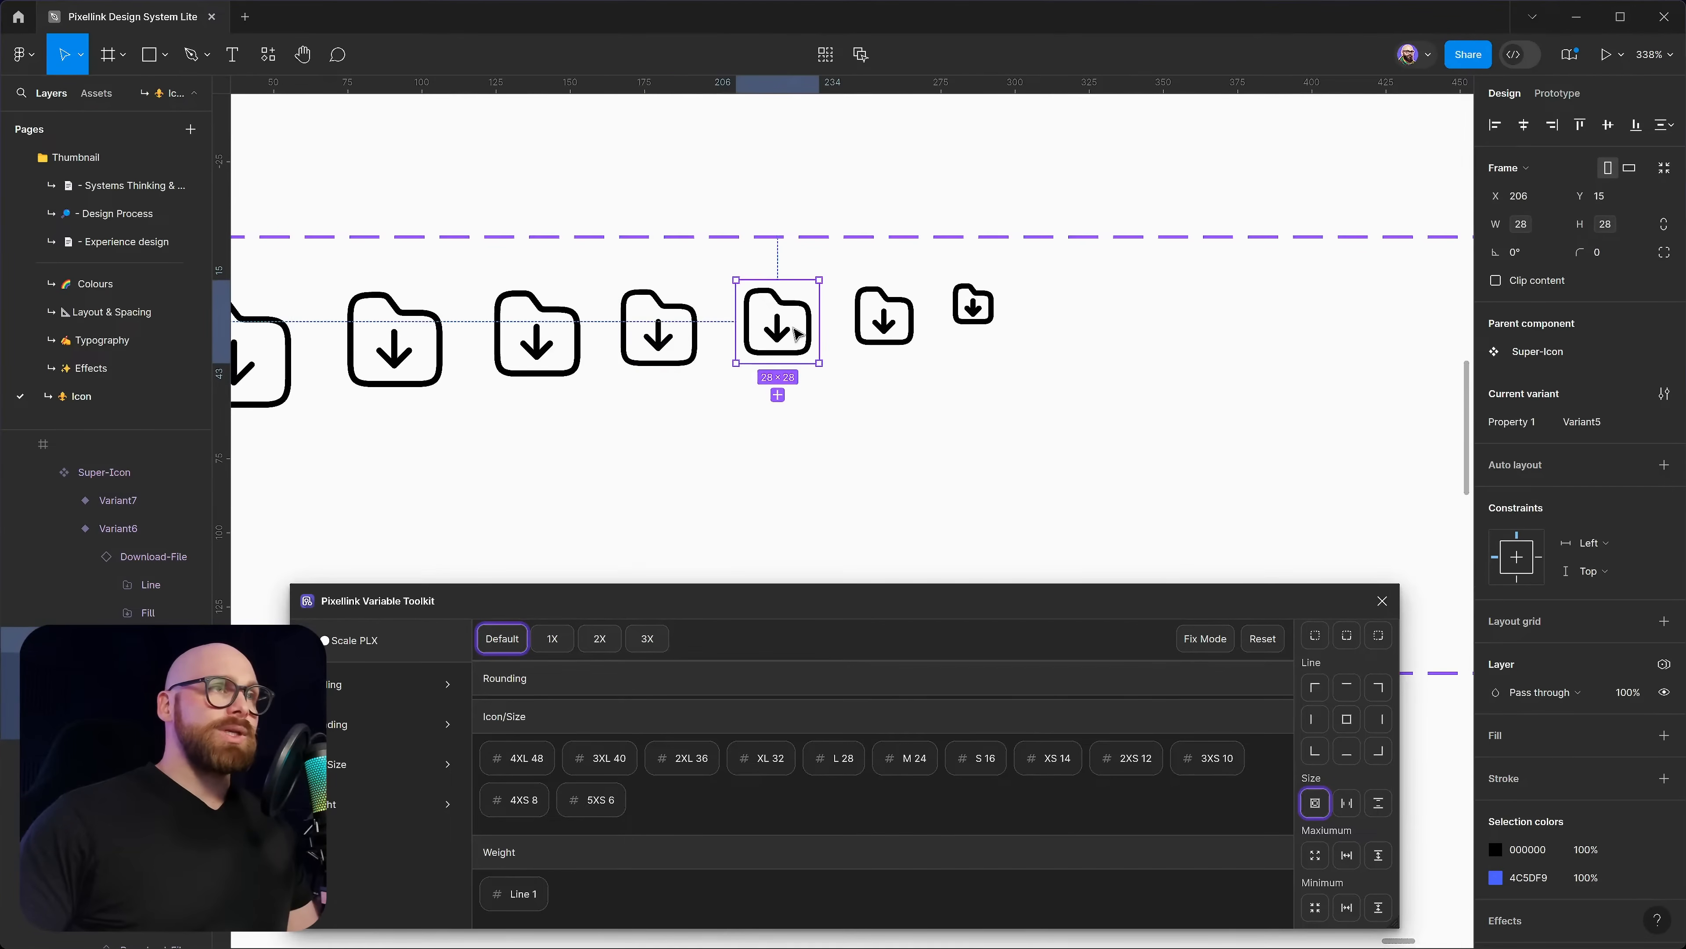
click(866, 336)
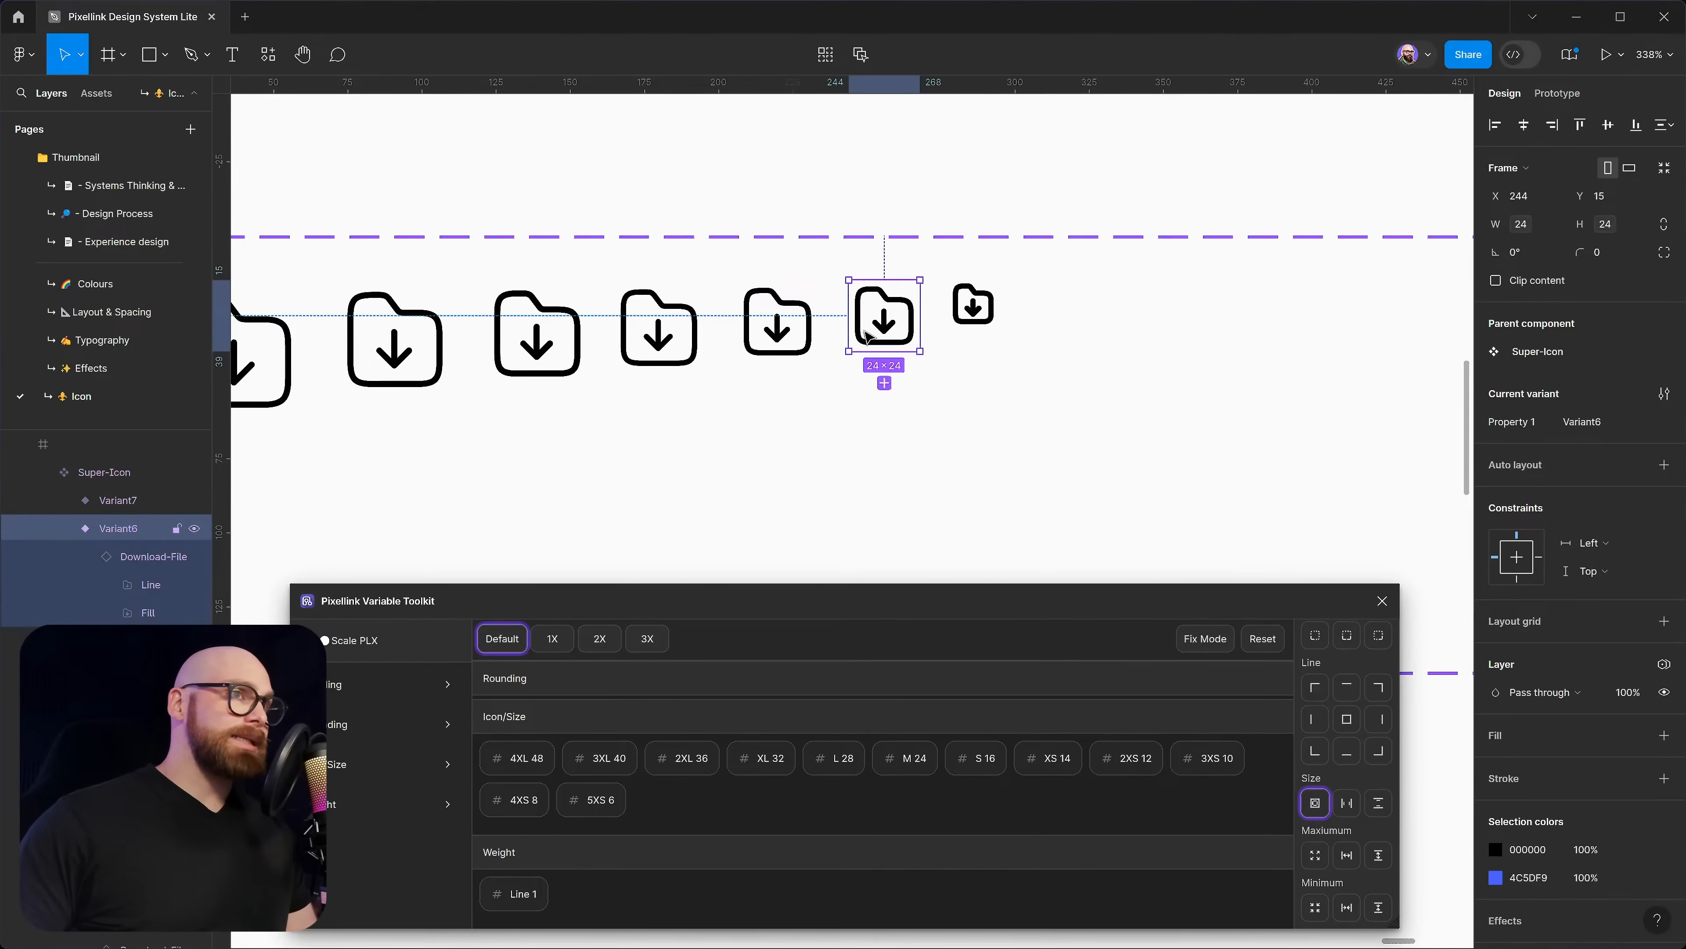
click(985, 315)
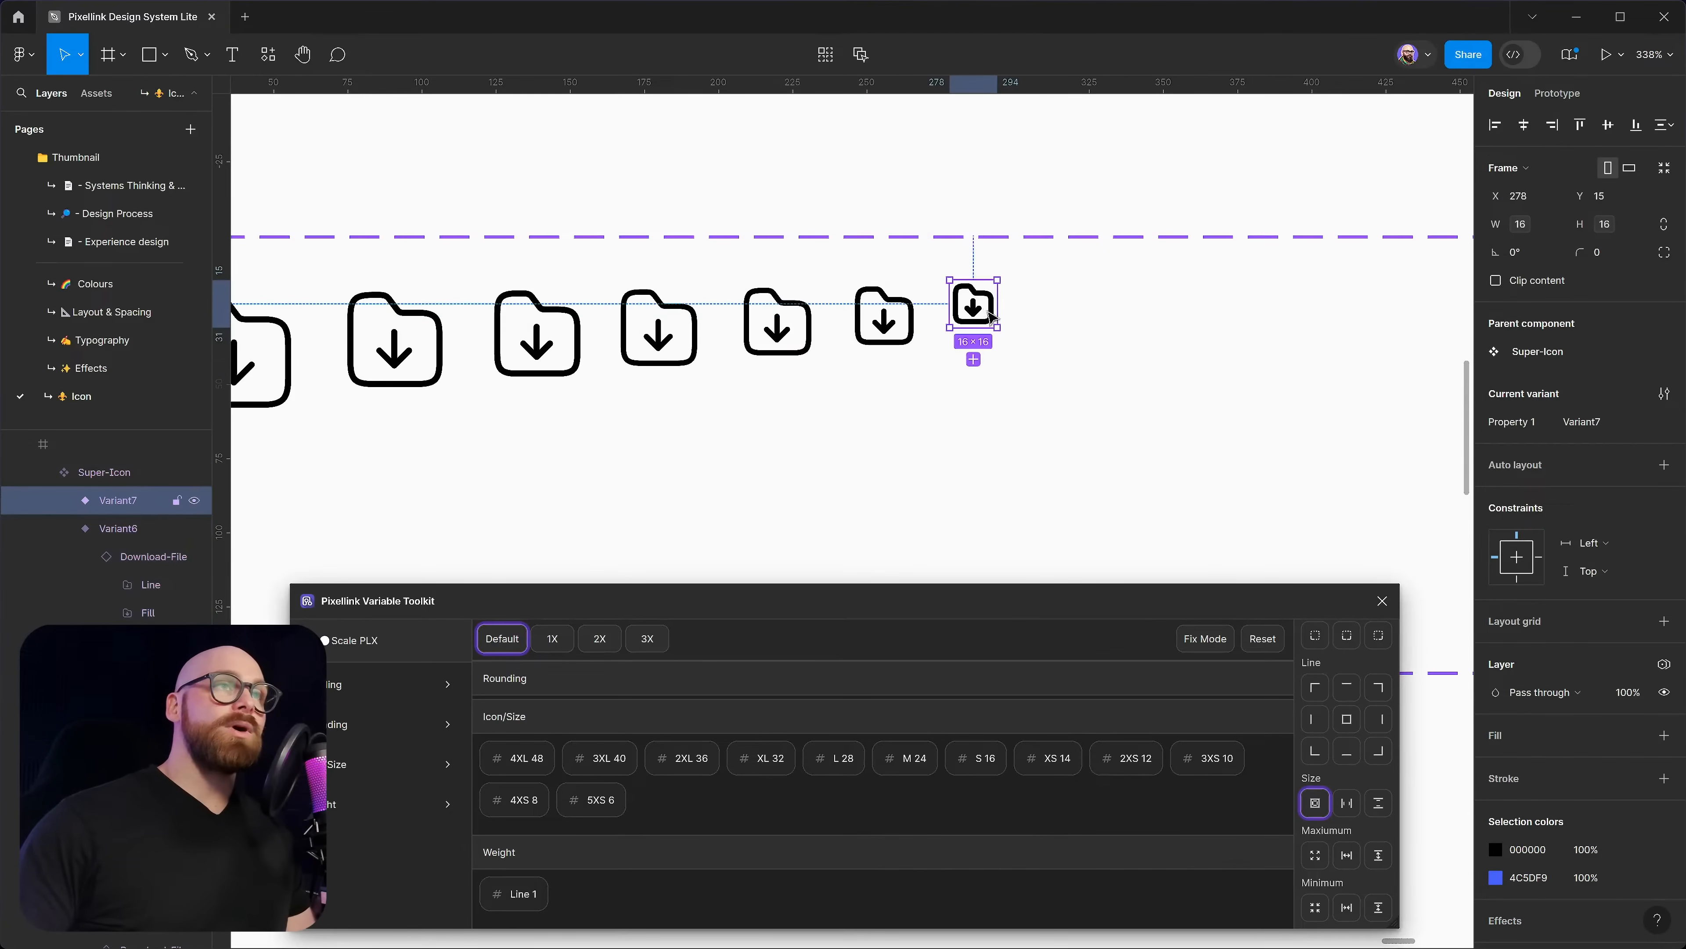
drag(987, 314, 1002, 332)
ctrl+click(988, 325)
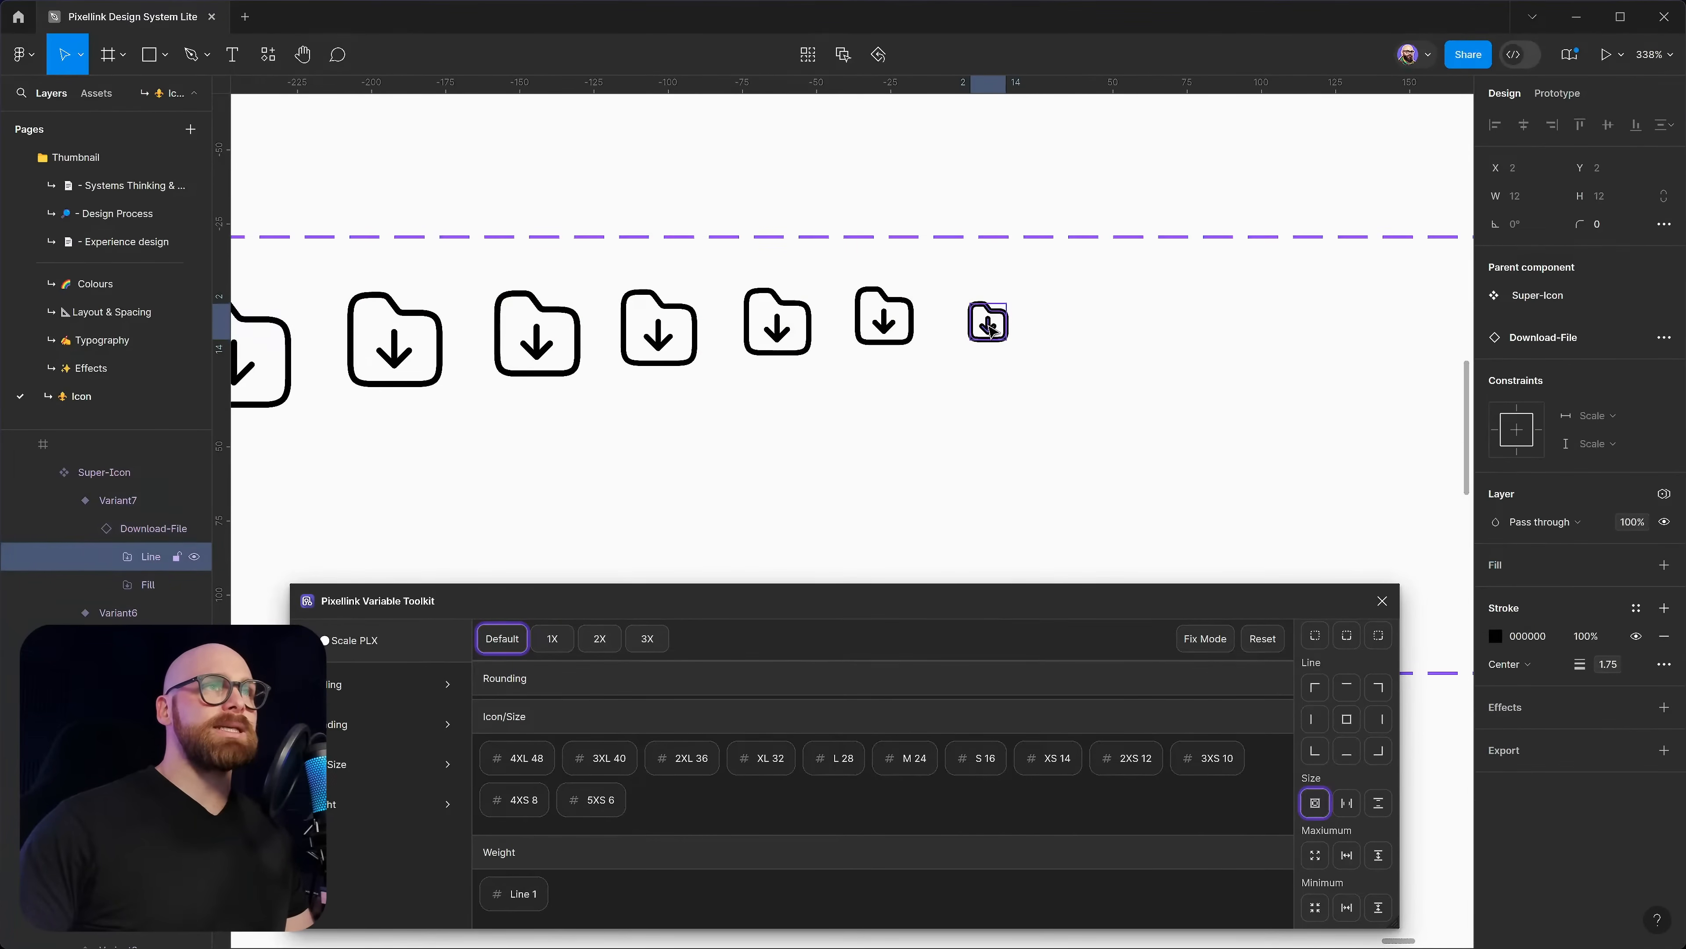
click(1608, 664)
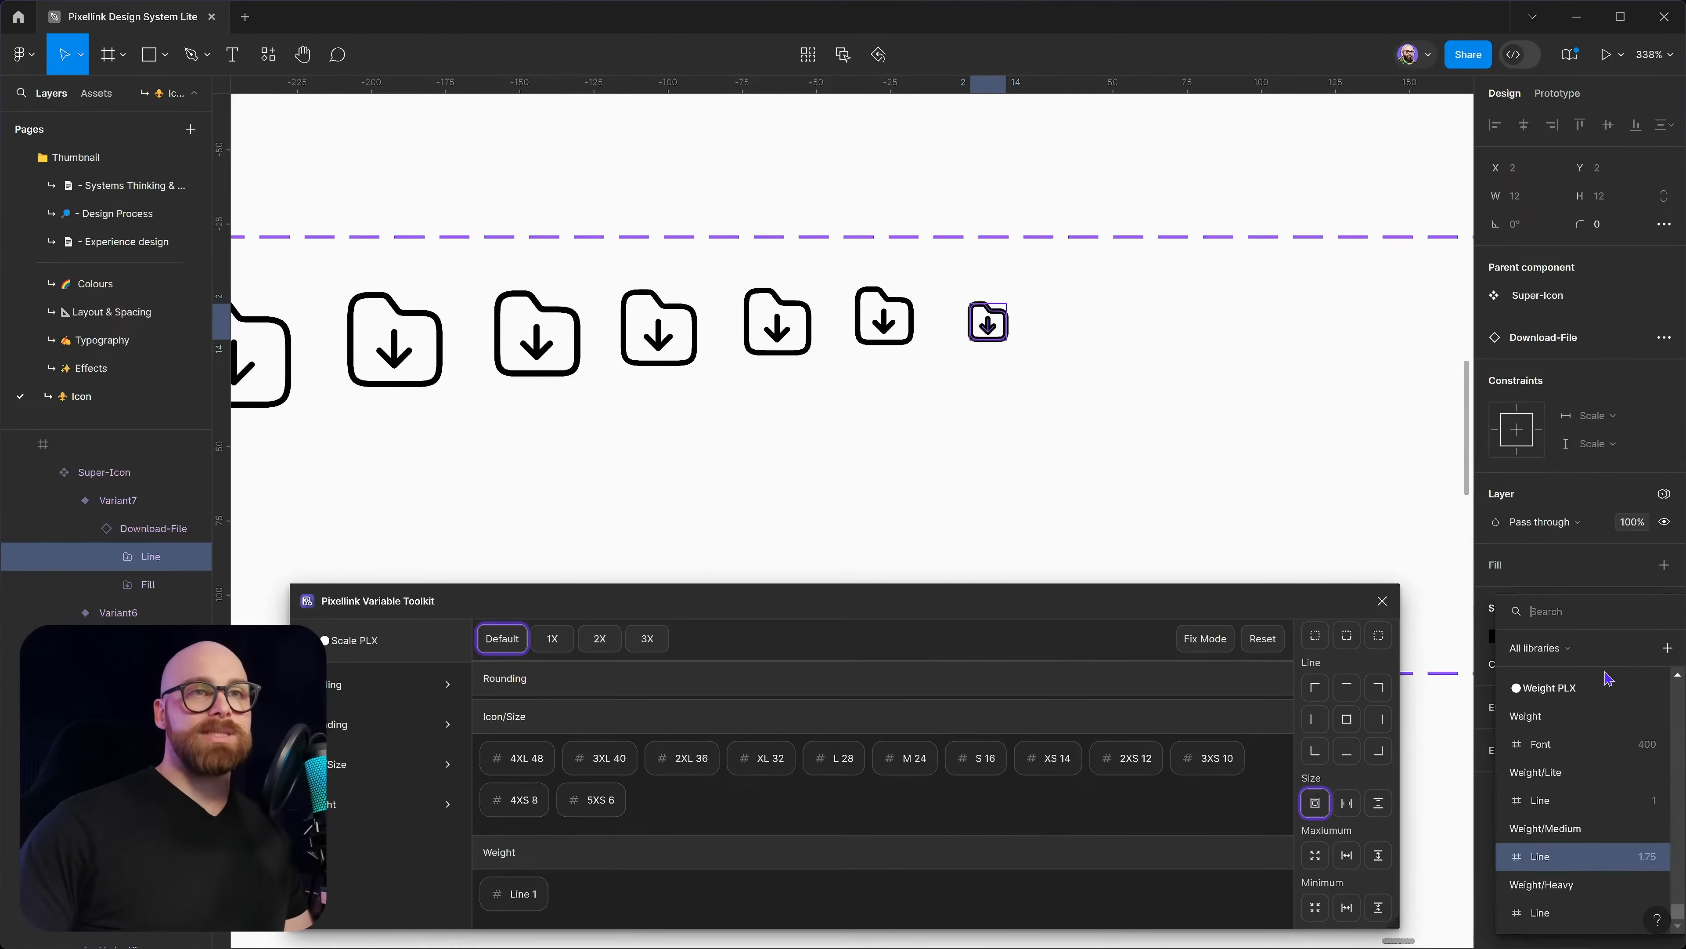
click(1572, 810)
click(1004, 319)
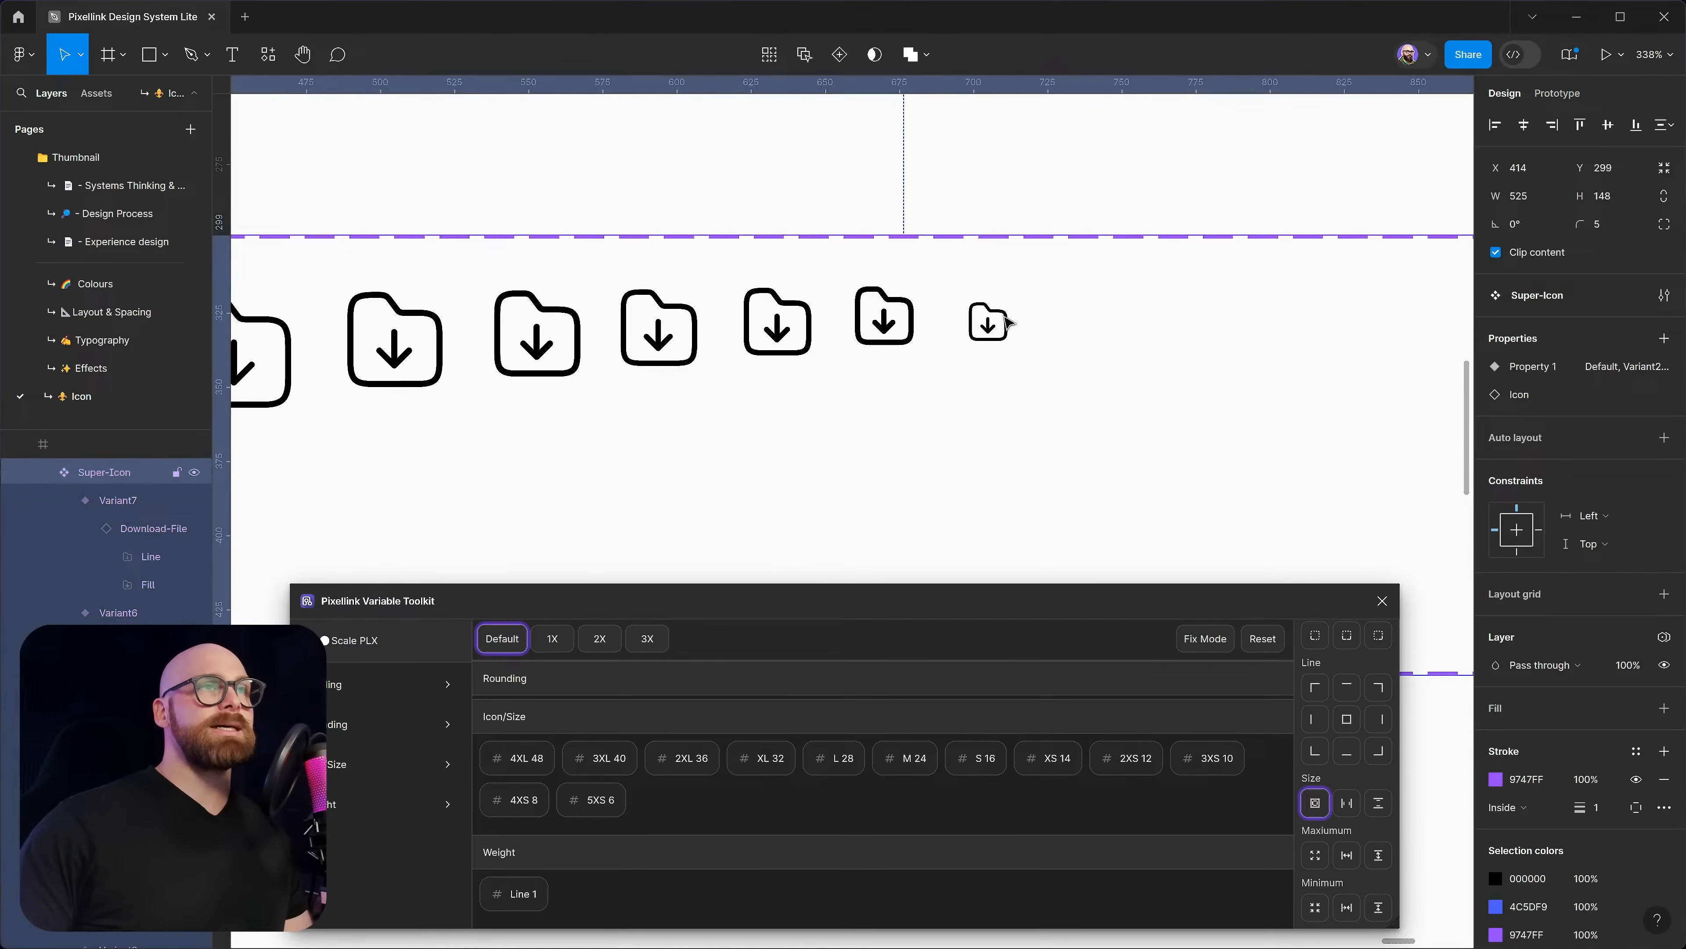
click(1004, 321)
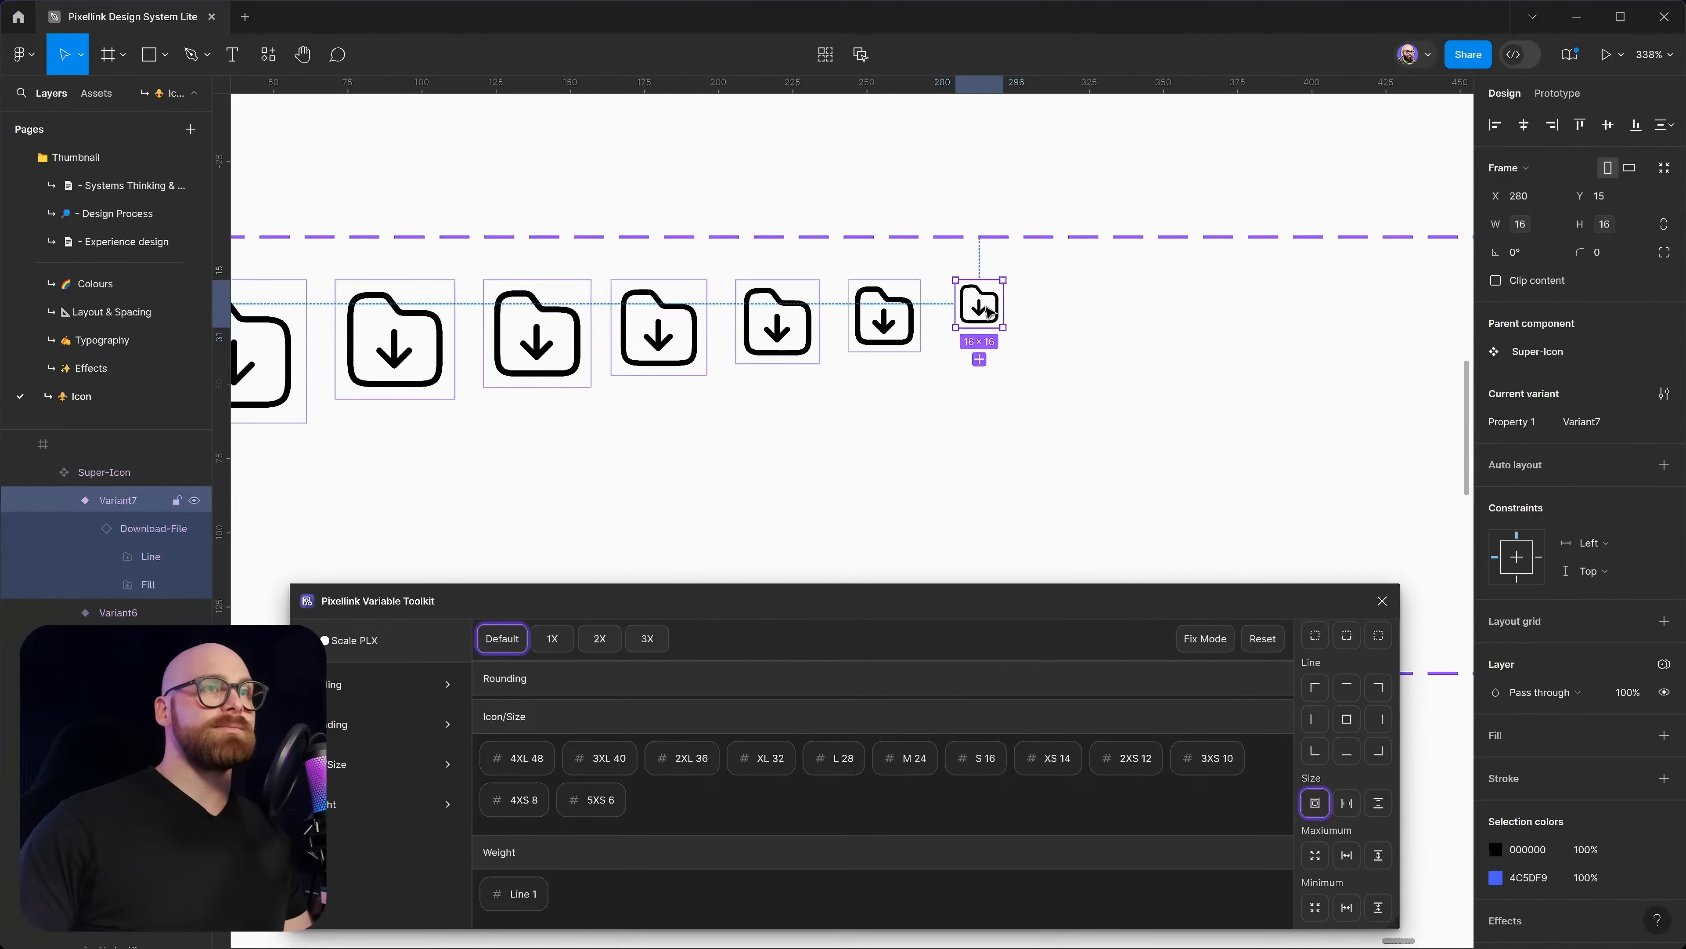
Duplicate the 16 px variant twice in a row, binding the eighth variant's size to XS 14 and the ninth's to 2XS 12
click(979, 359)
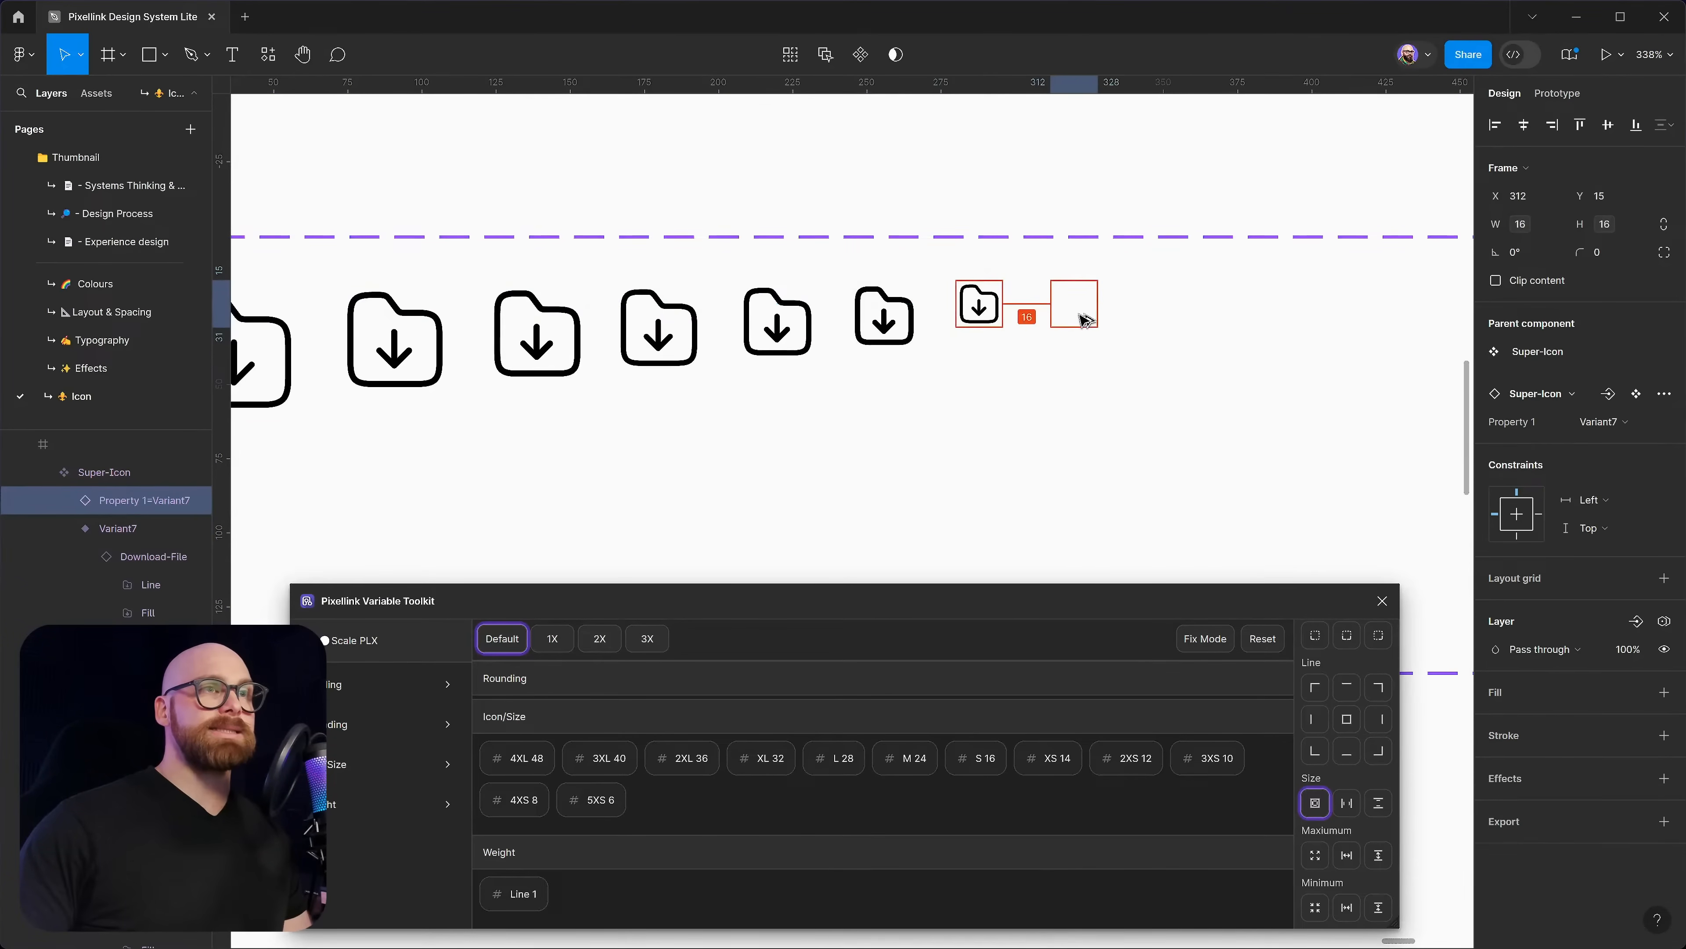
click(1056, 762)
drag(1066, 302, 1149, 311)
click(1129, 758)
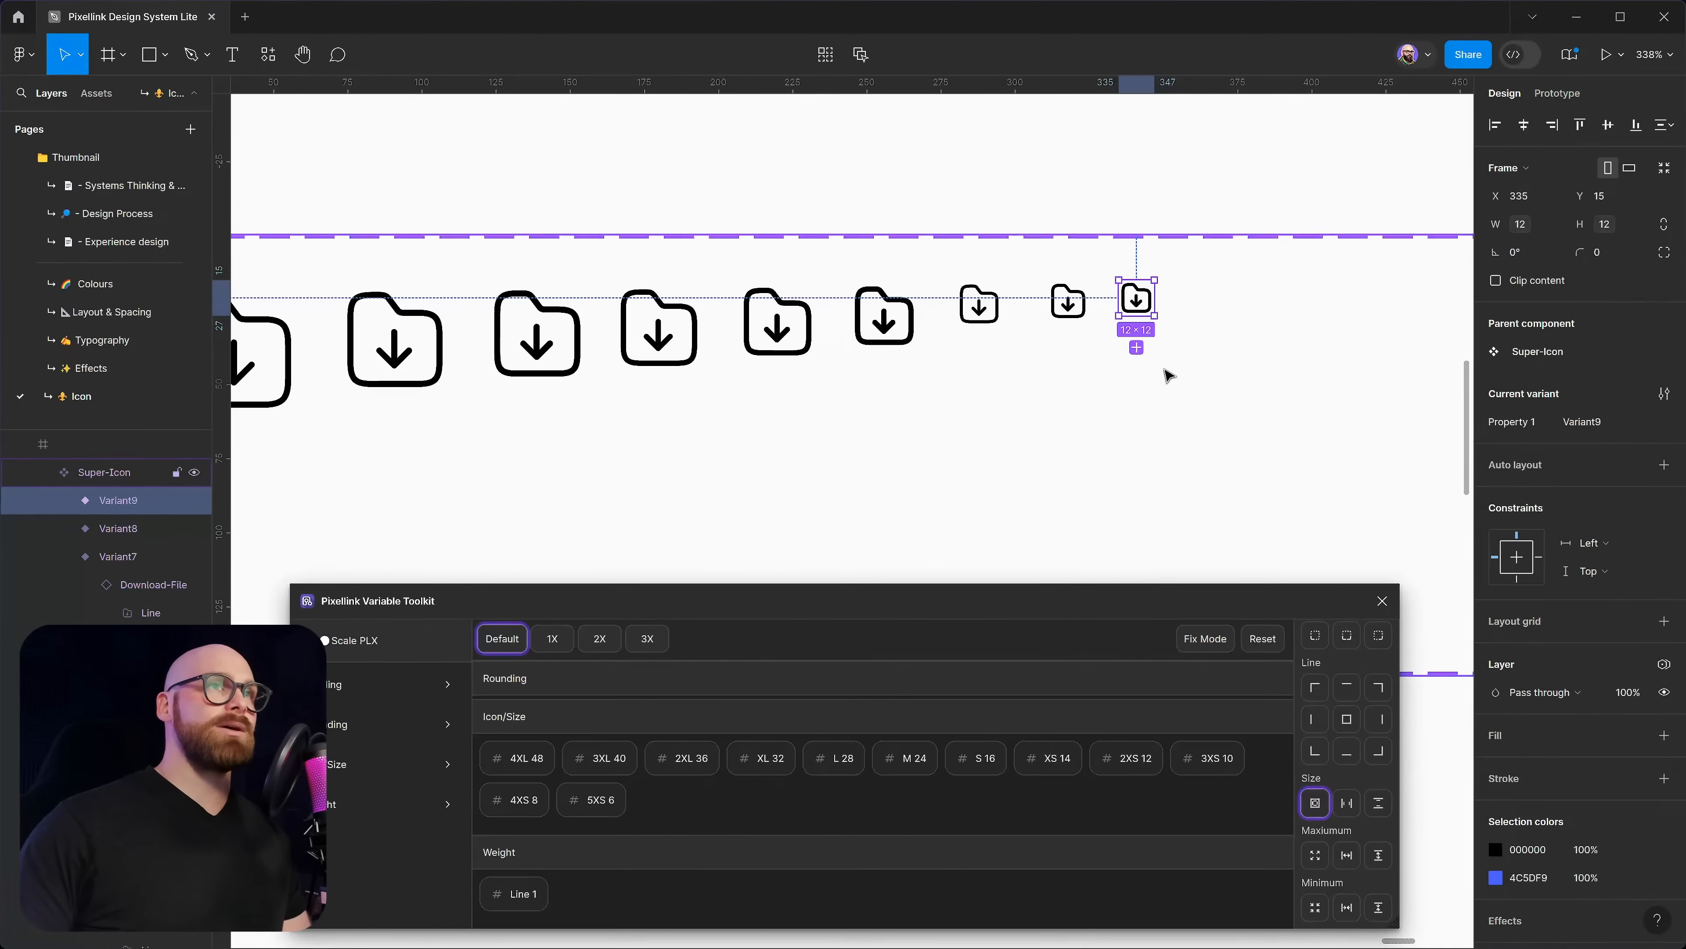
Add three more variants to the row, binding their sizes to 3XS 10, 4XS 8 and 5XS 6 in order
click(1136, 348)
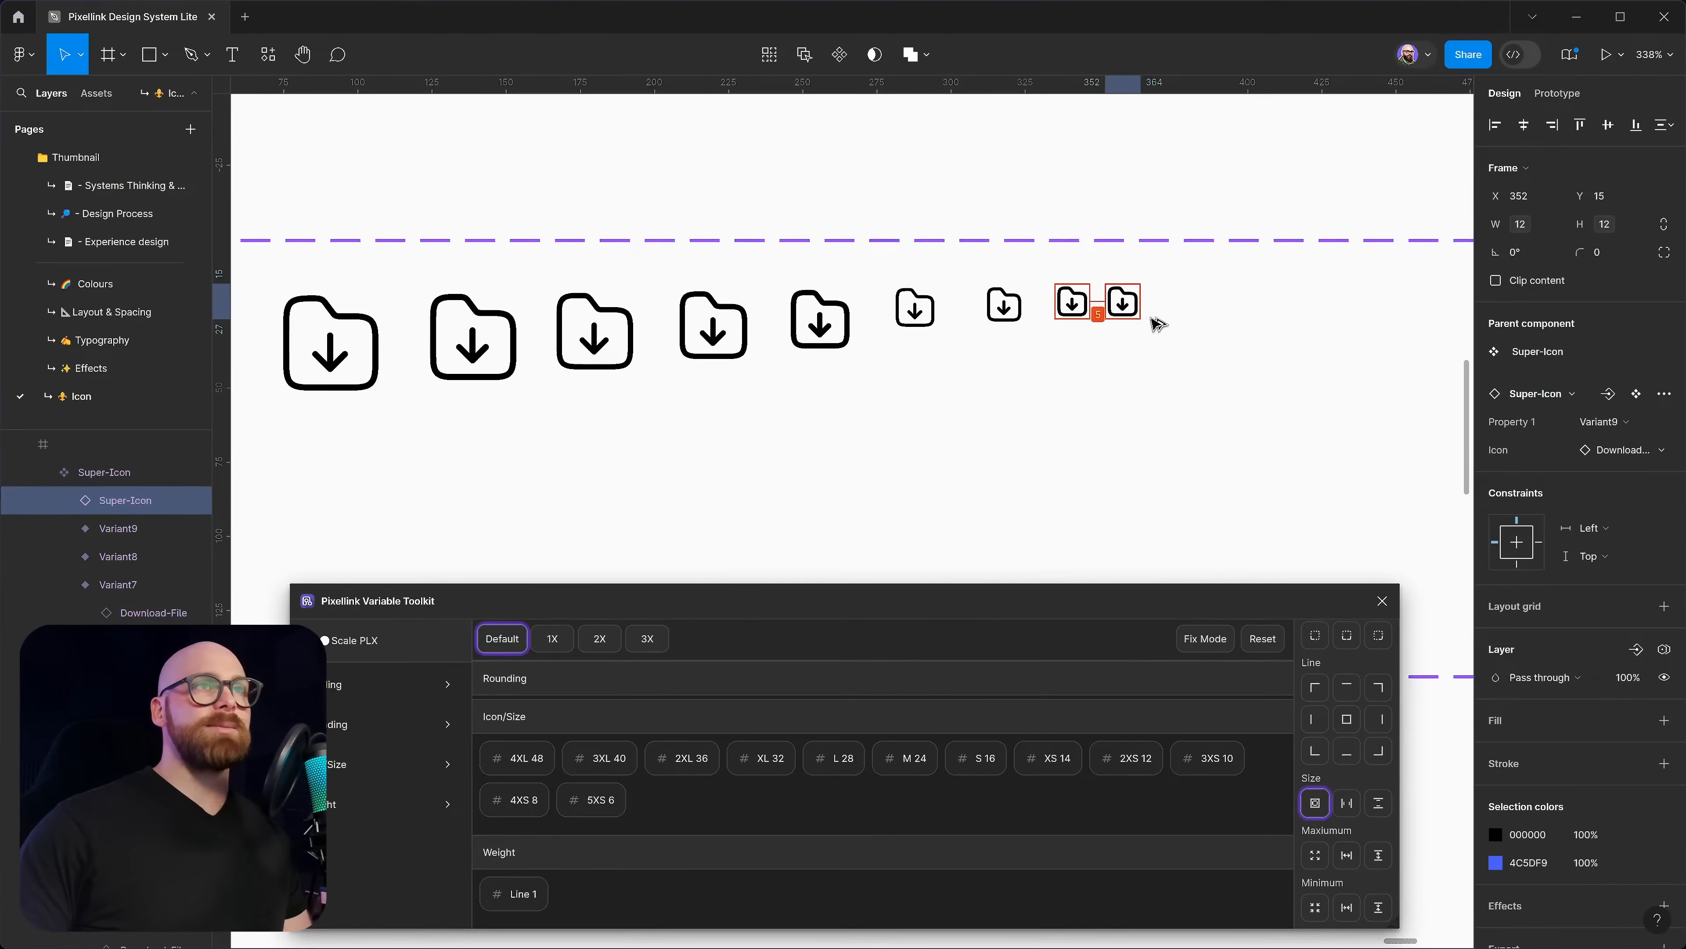
click(1209, 760)
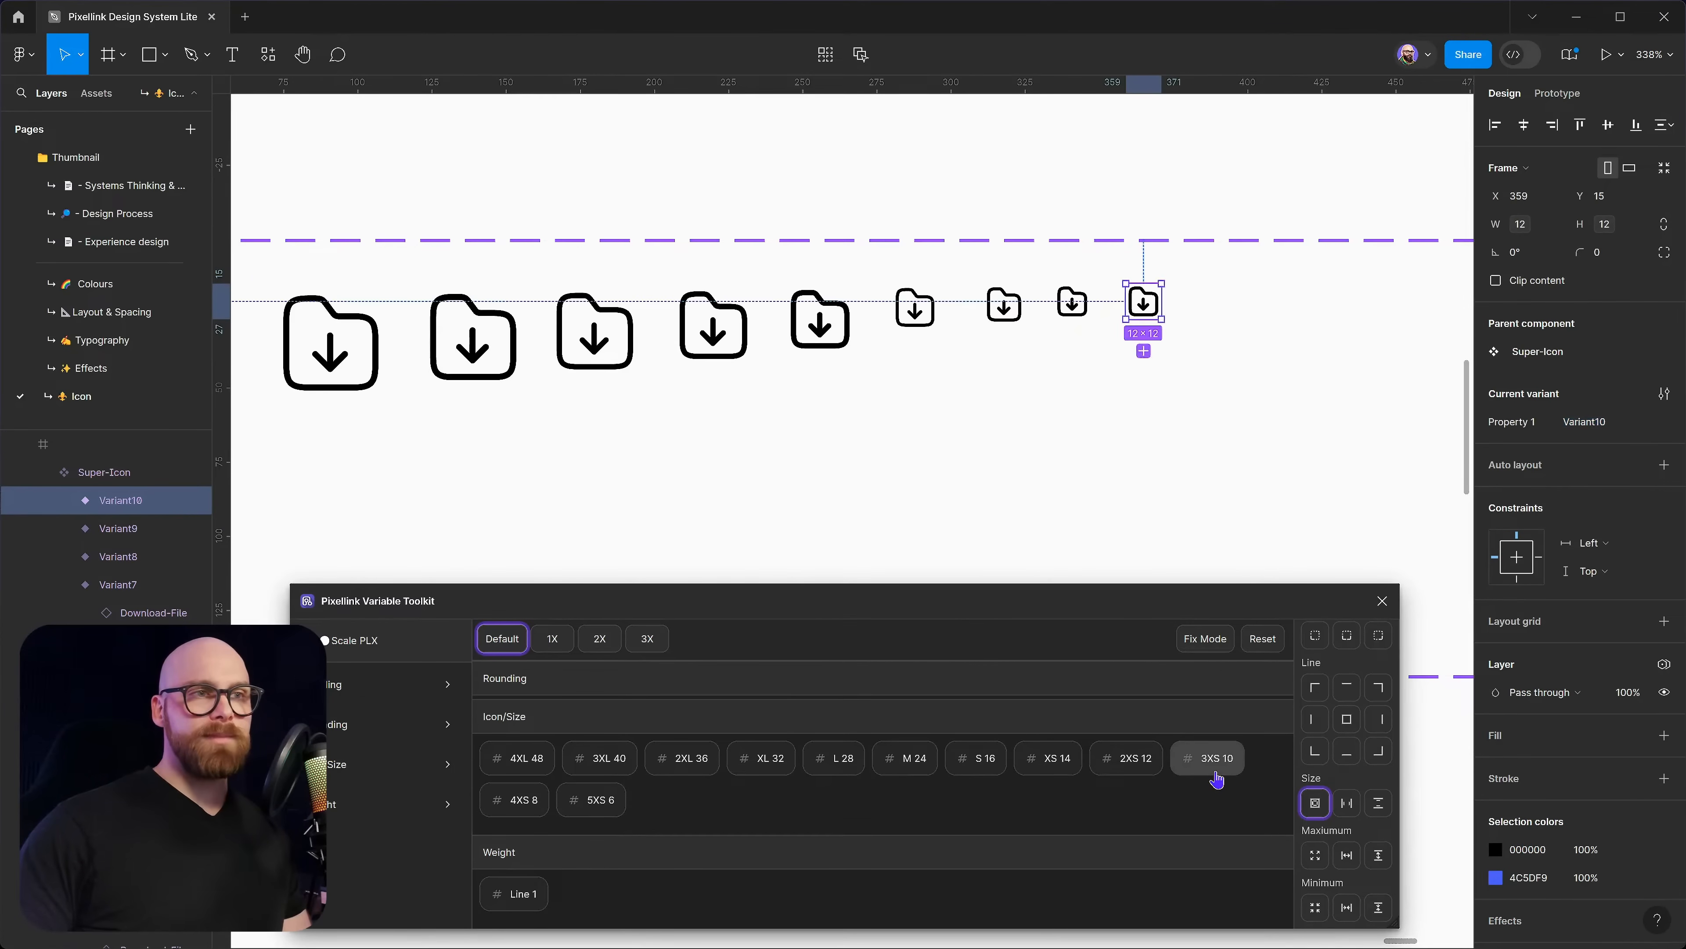
click(1141, 345)
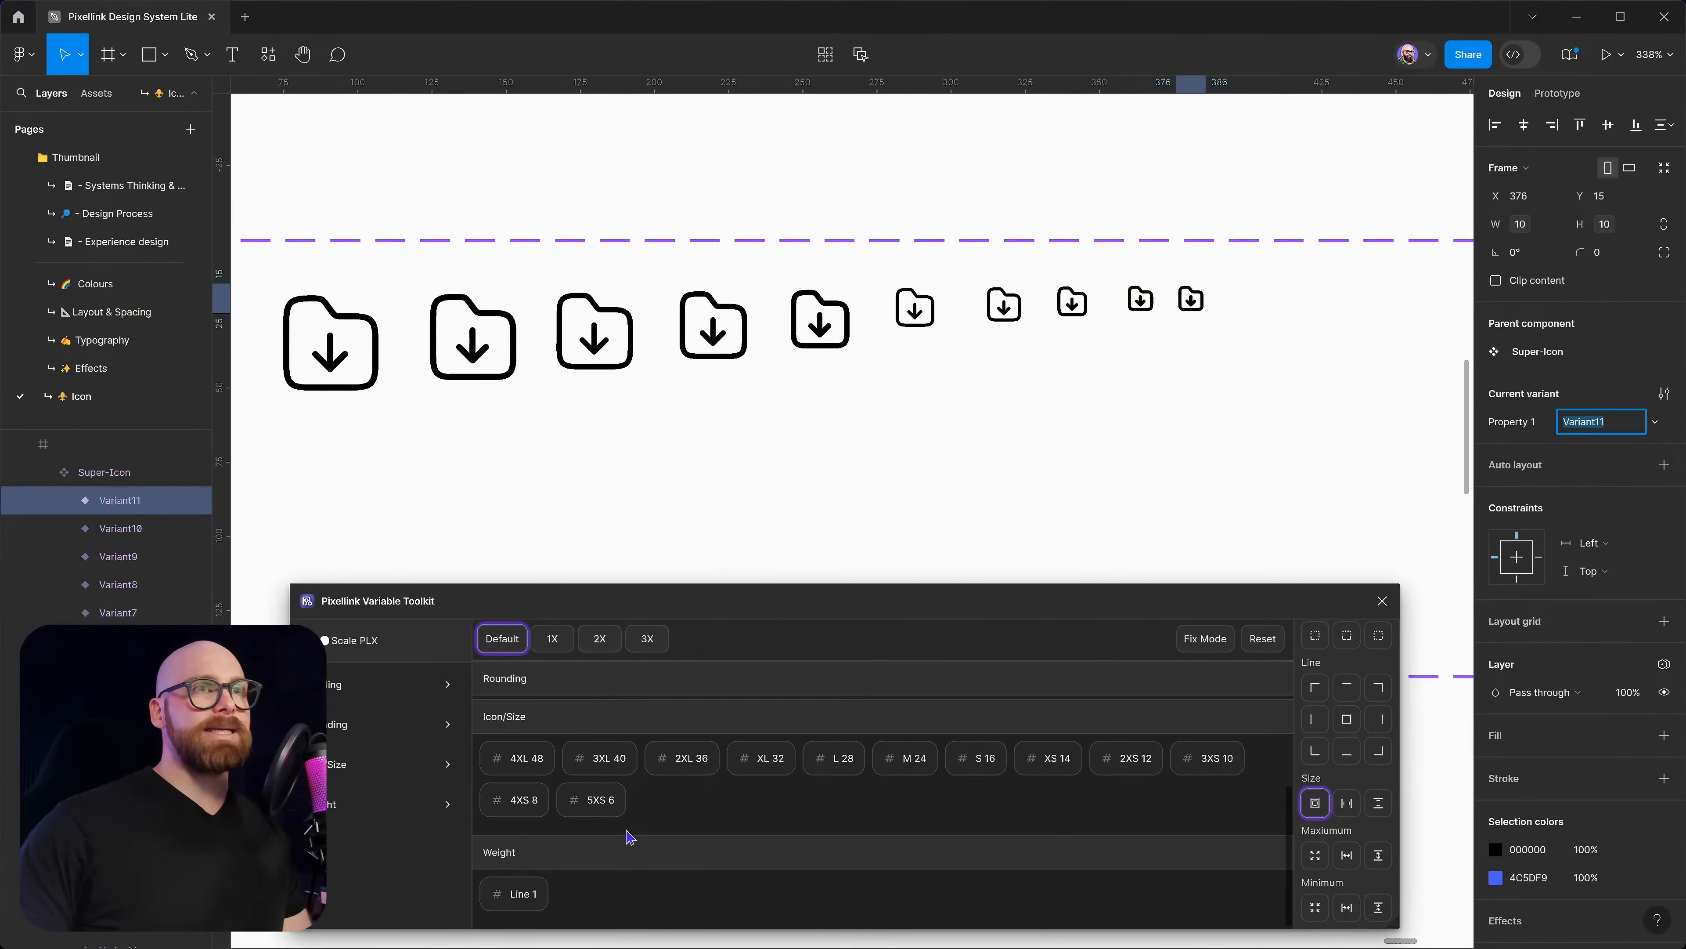
click(526, 802)
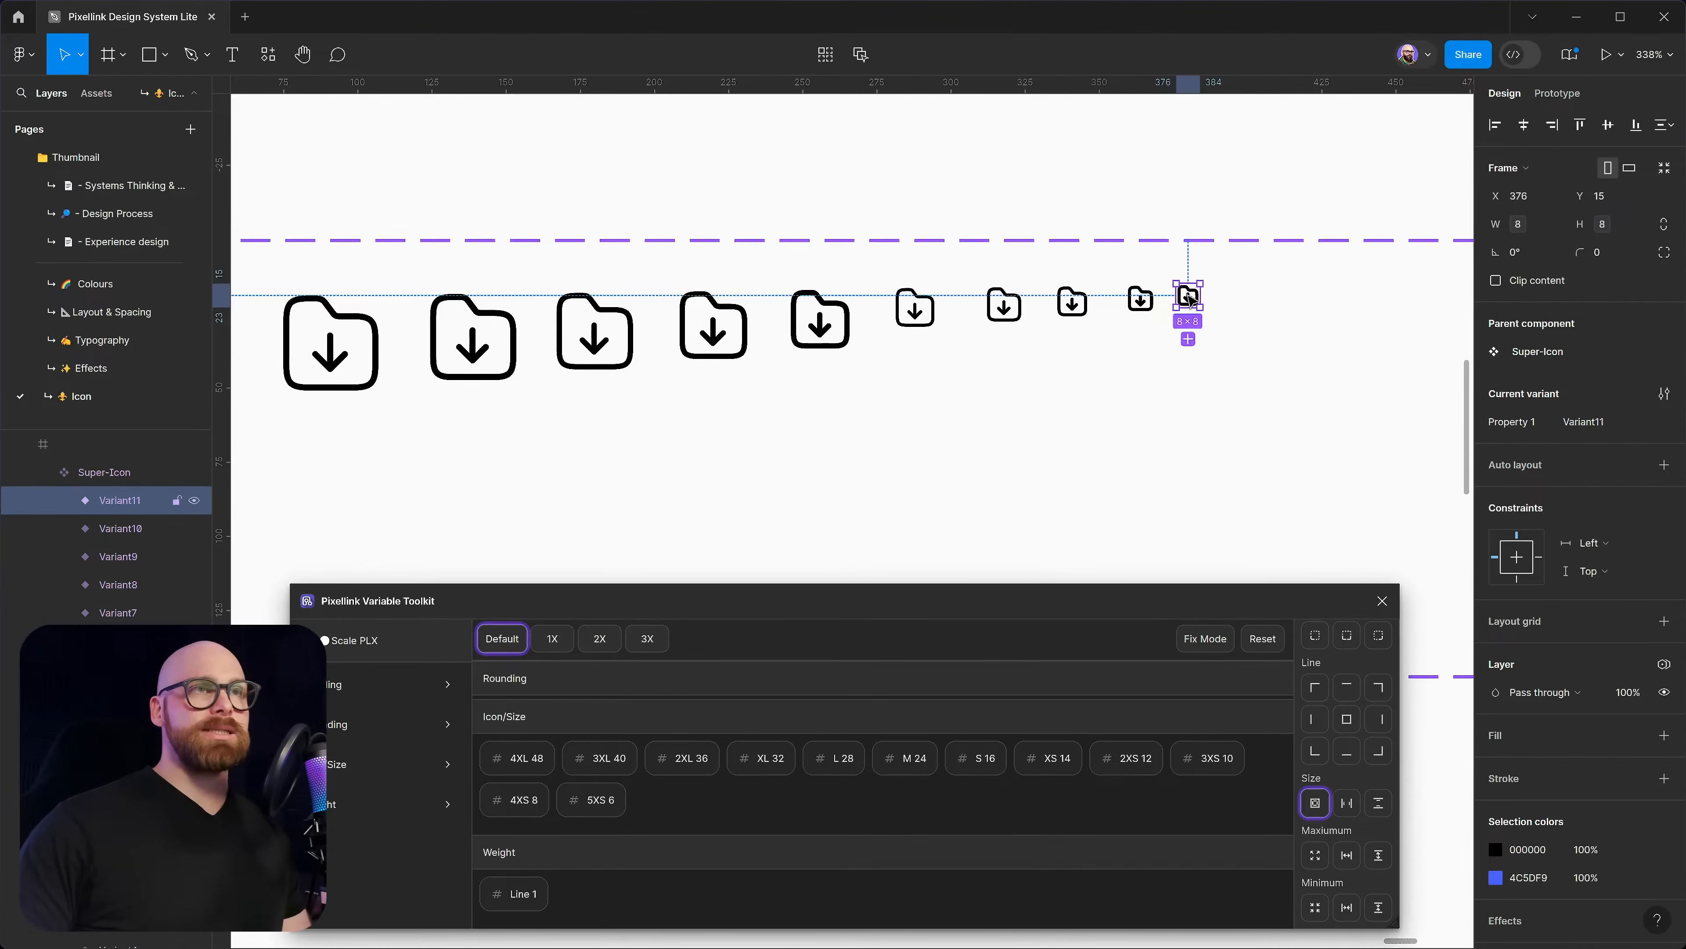
drag(1191, 299, 1251, 300)
click(613, 796)
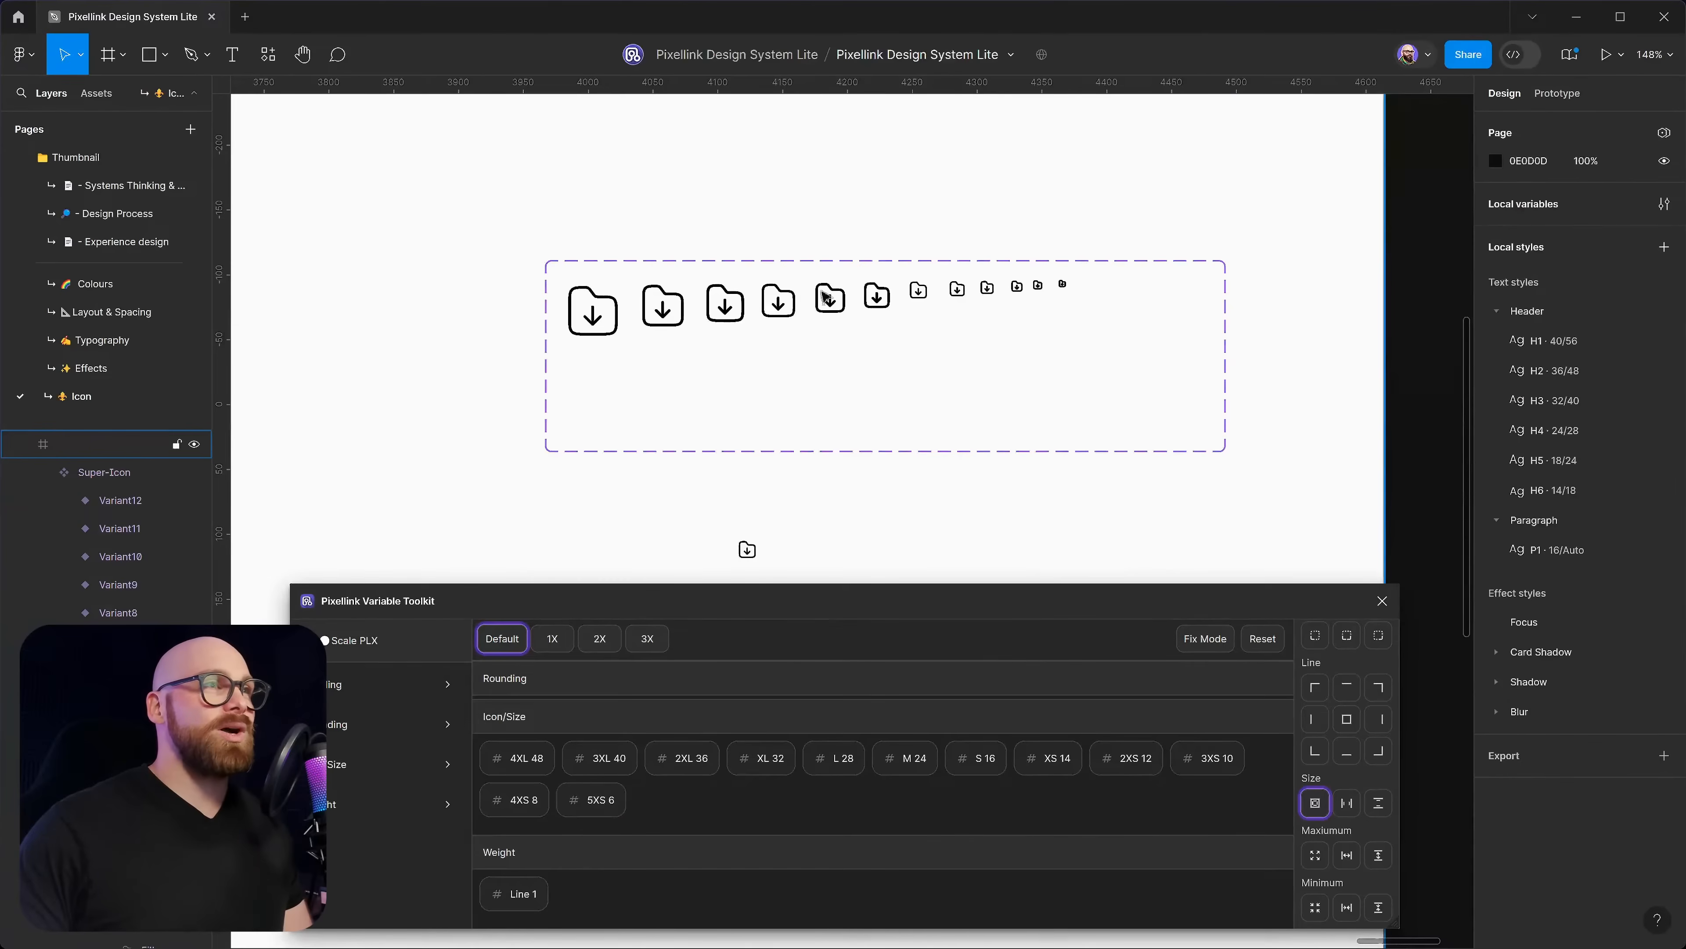
Apply horizontal auto layout to the Super-Icon component set and align its variants to the vertical centre at the left
drag(513, 198, 1129, 385)
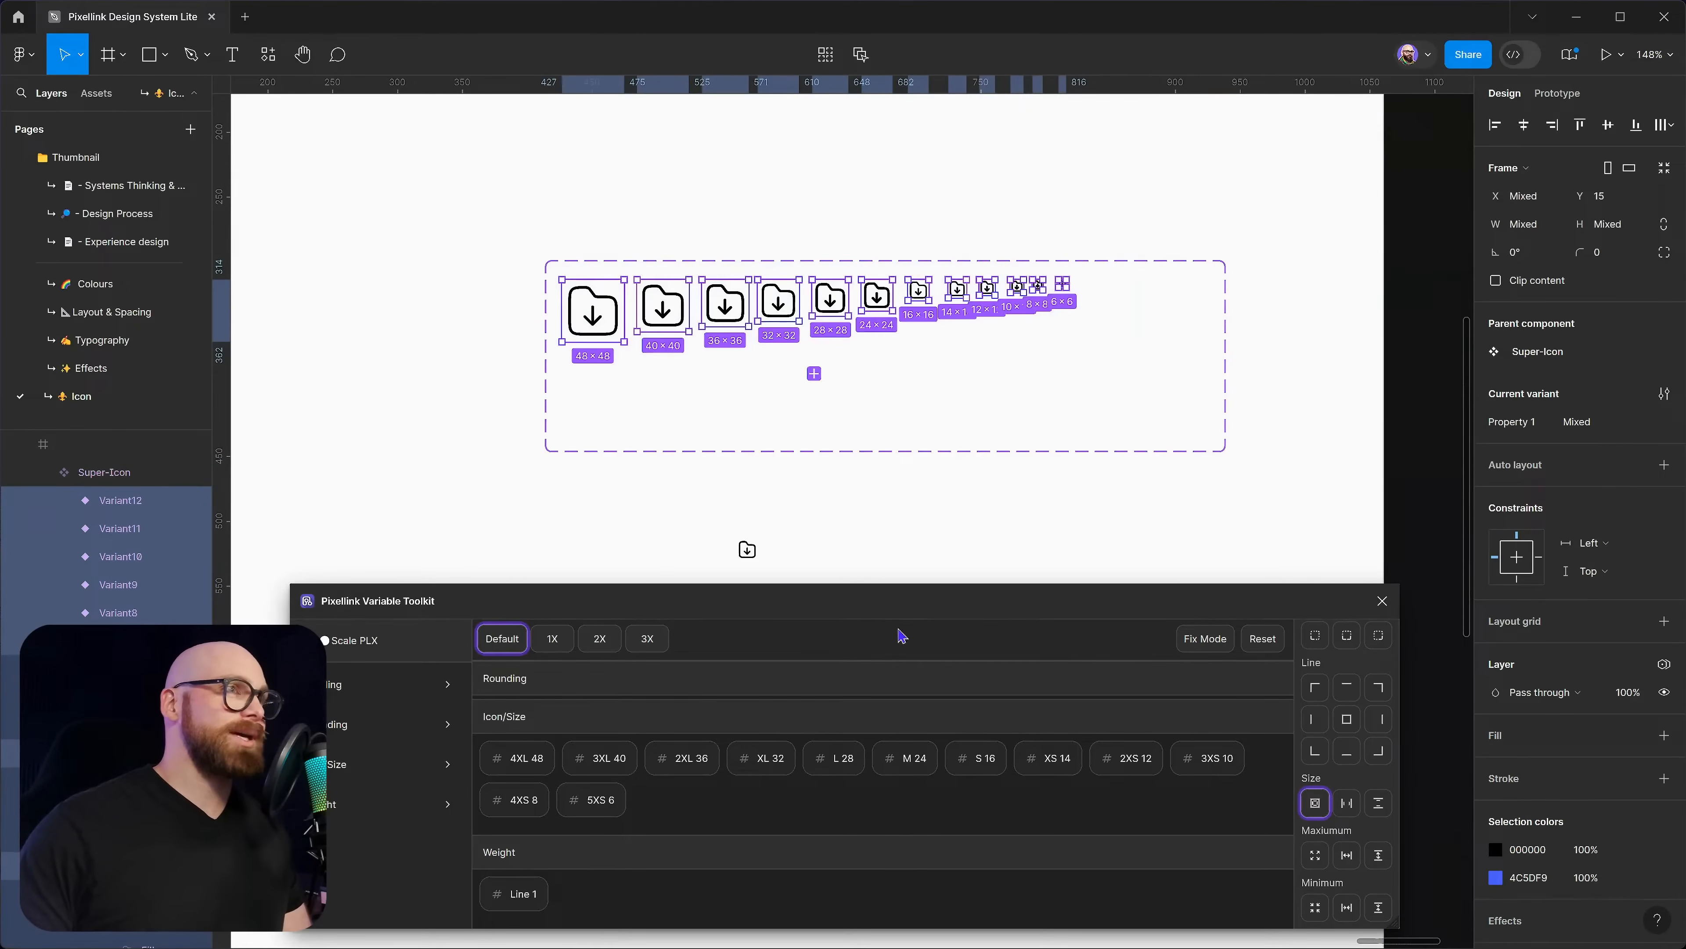
scroll(942, 305, up, 3)
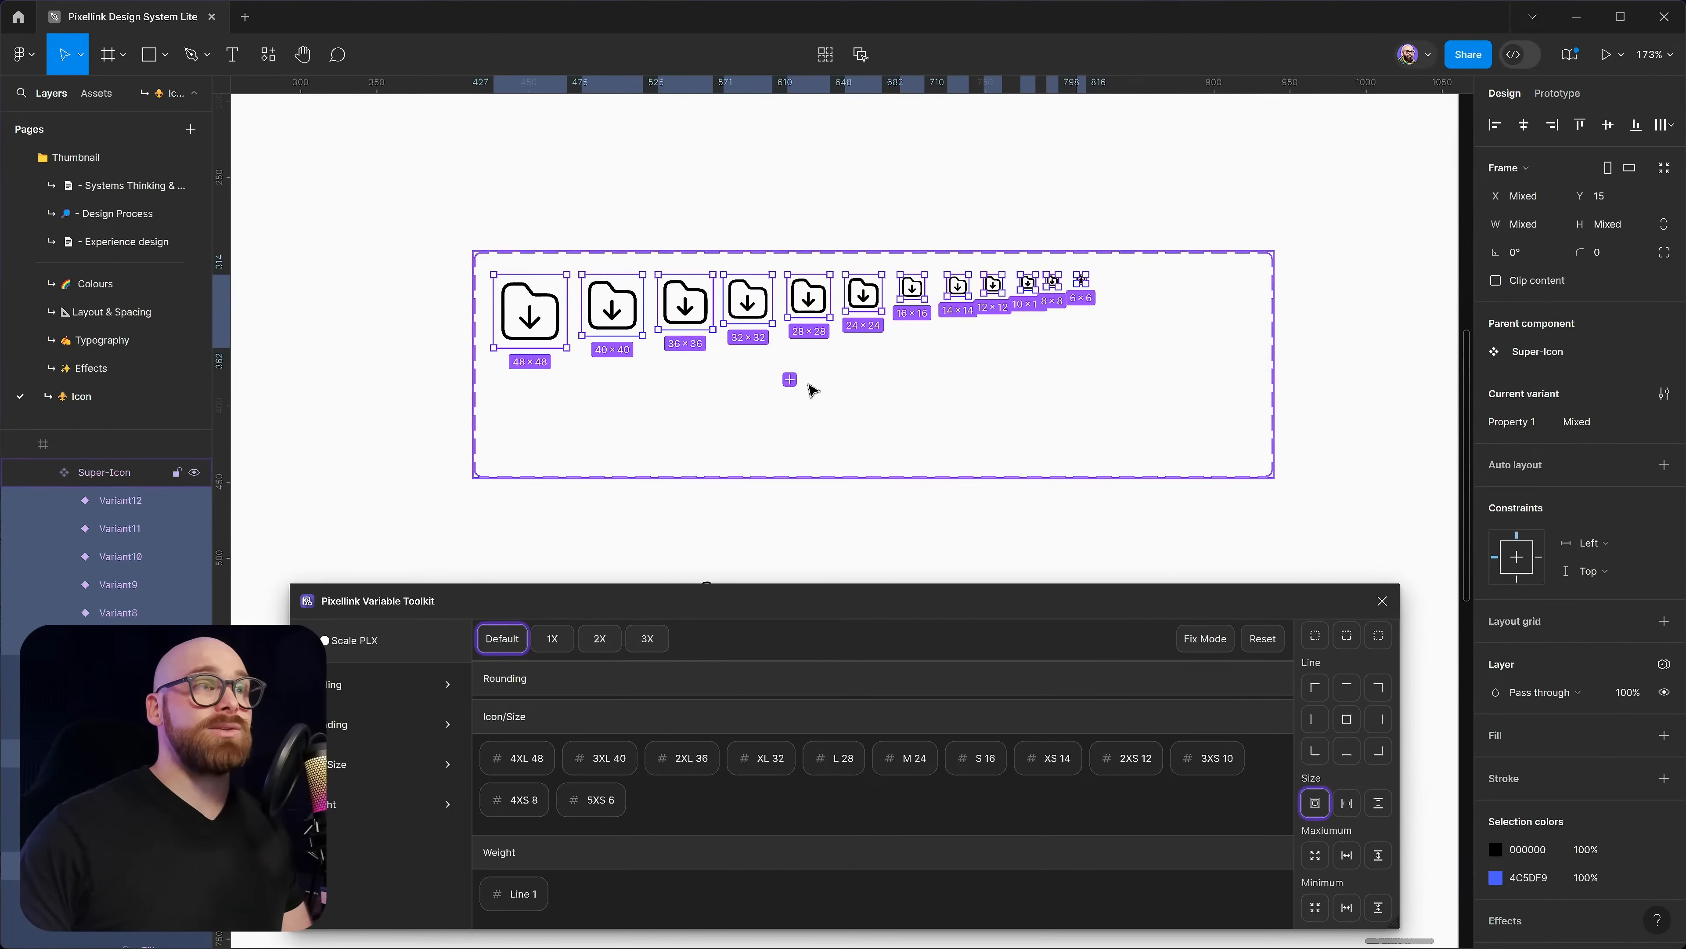
click(890, 401)
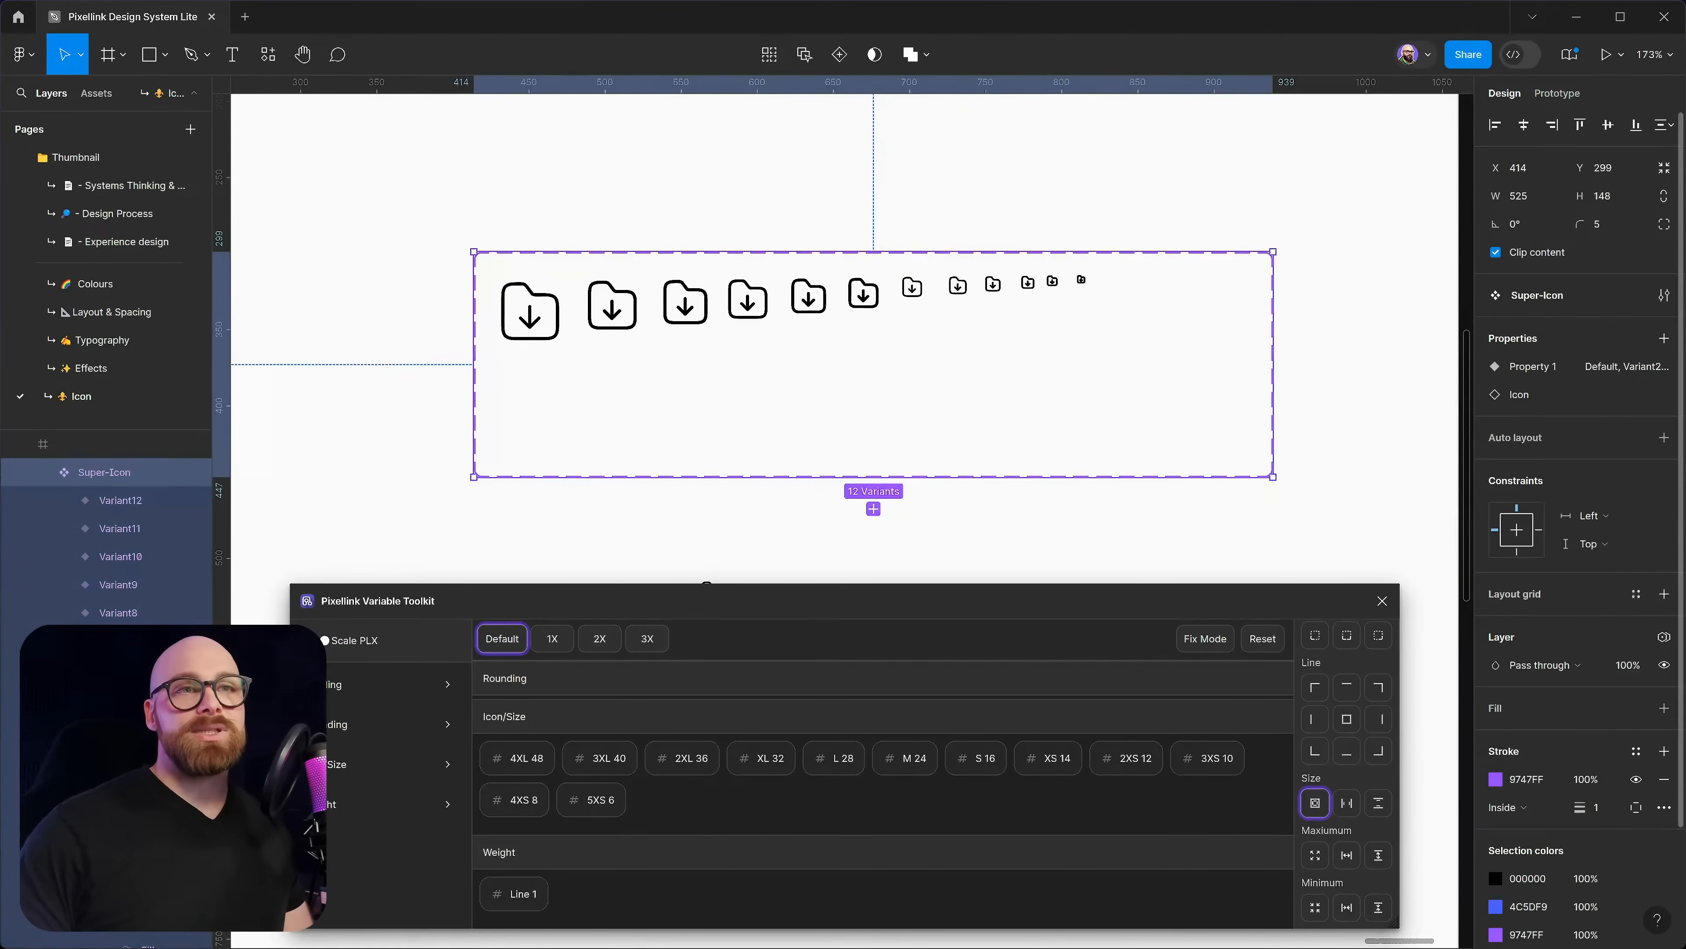
click(1664, 438)
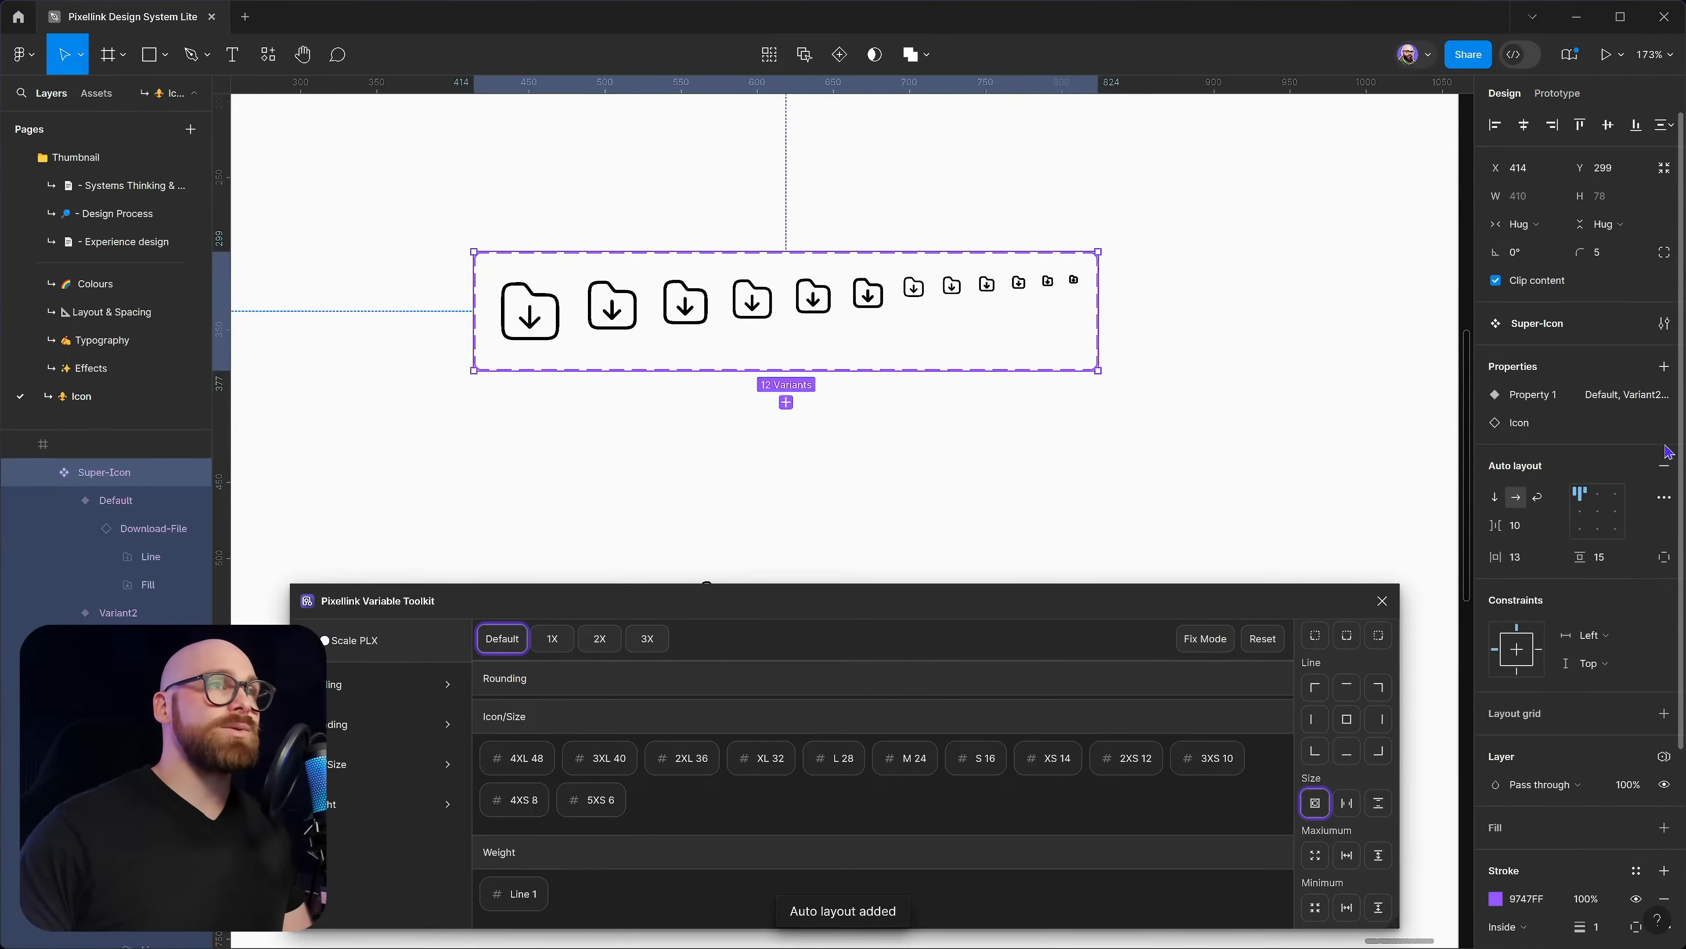
click(1581, 512)
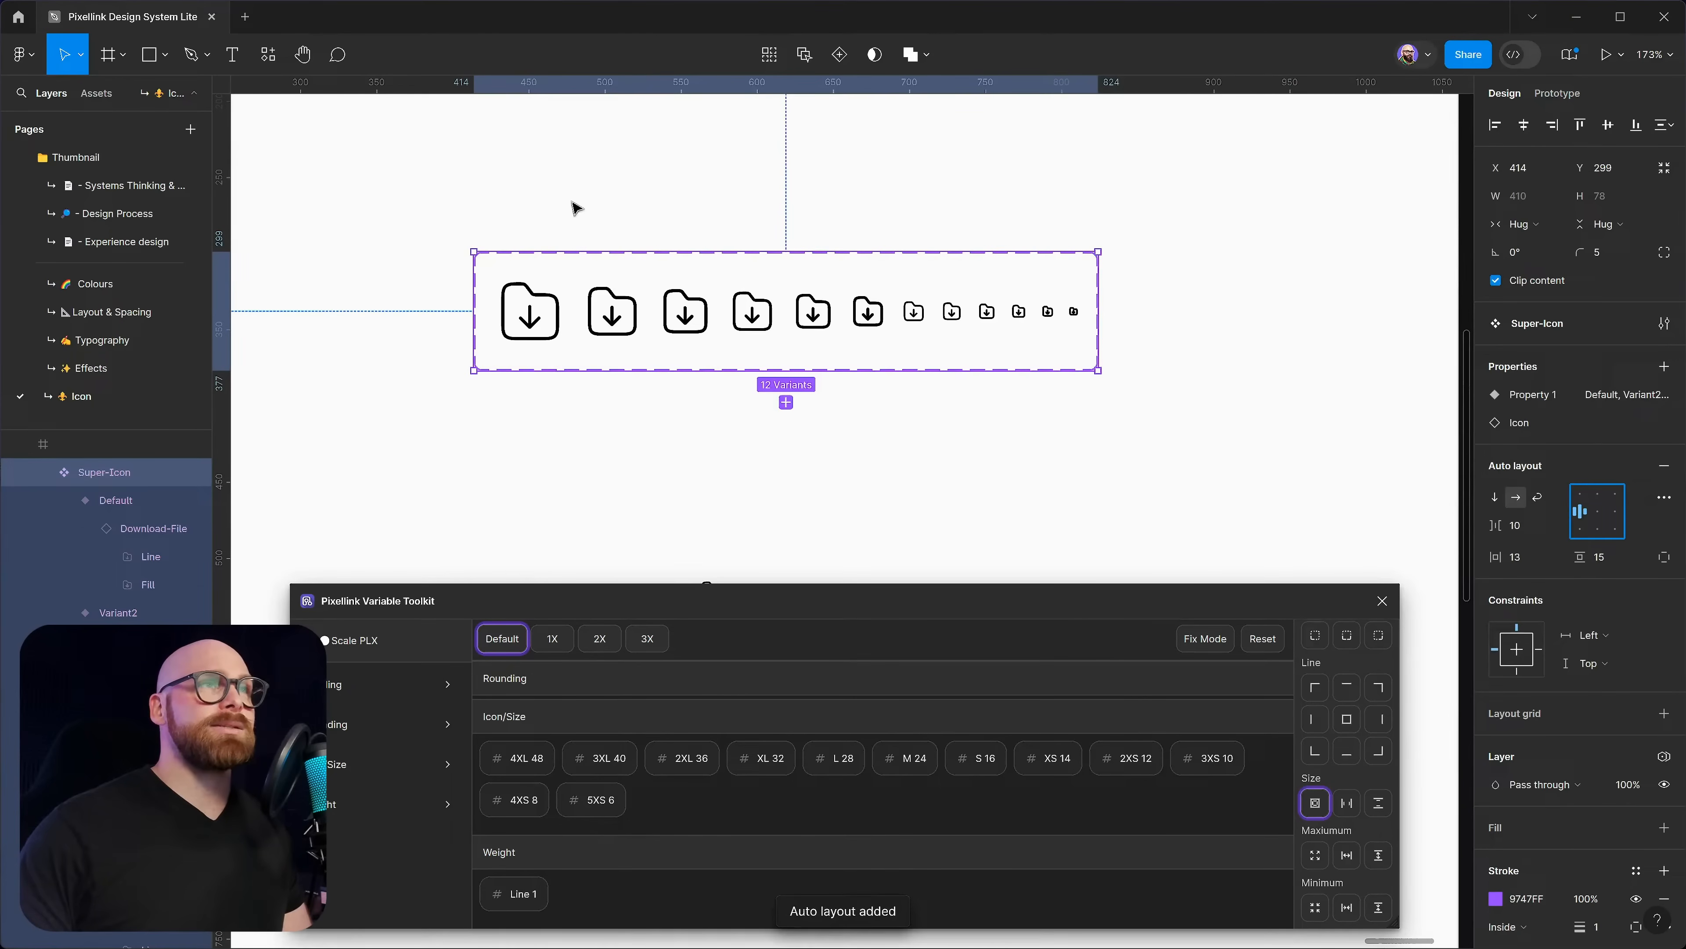
Rename the variant property to Size and set the 48 px default variant's value to 4XL
click(525, 302)
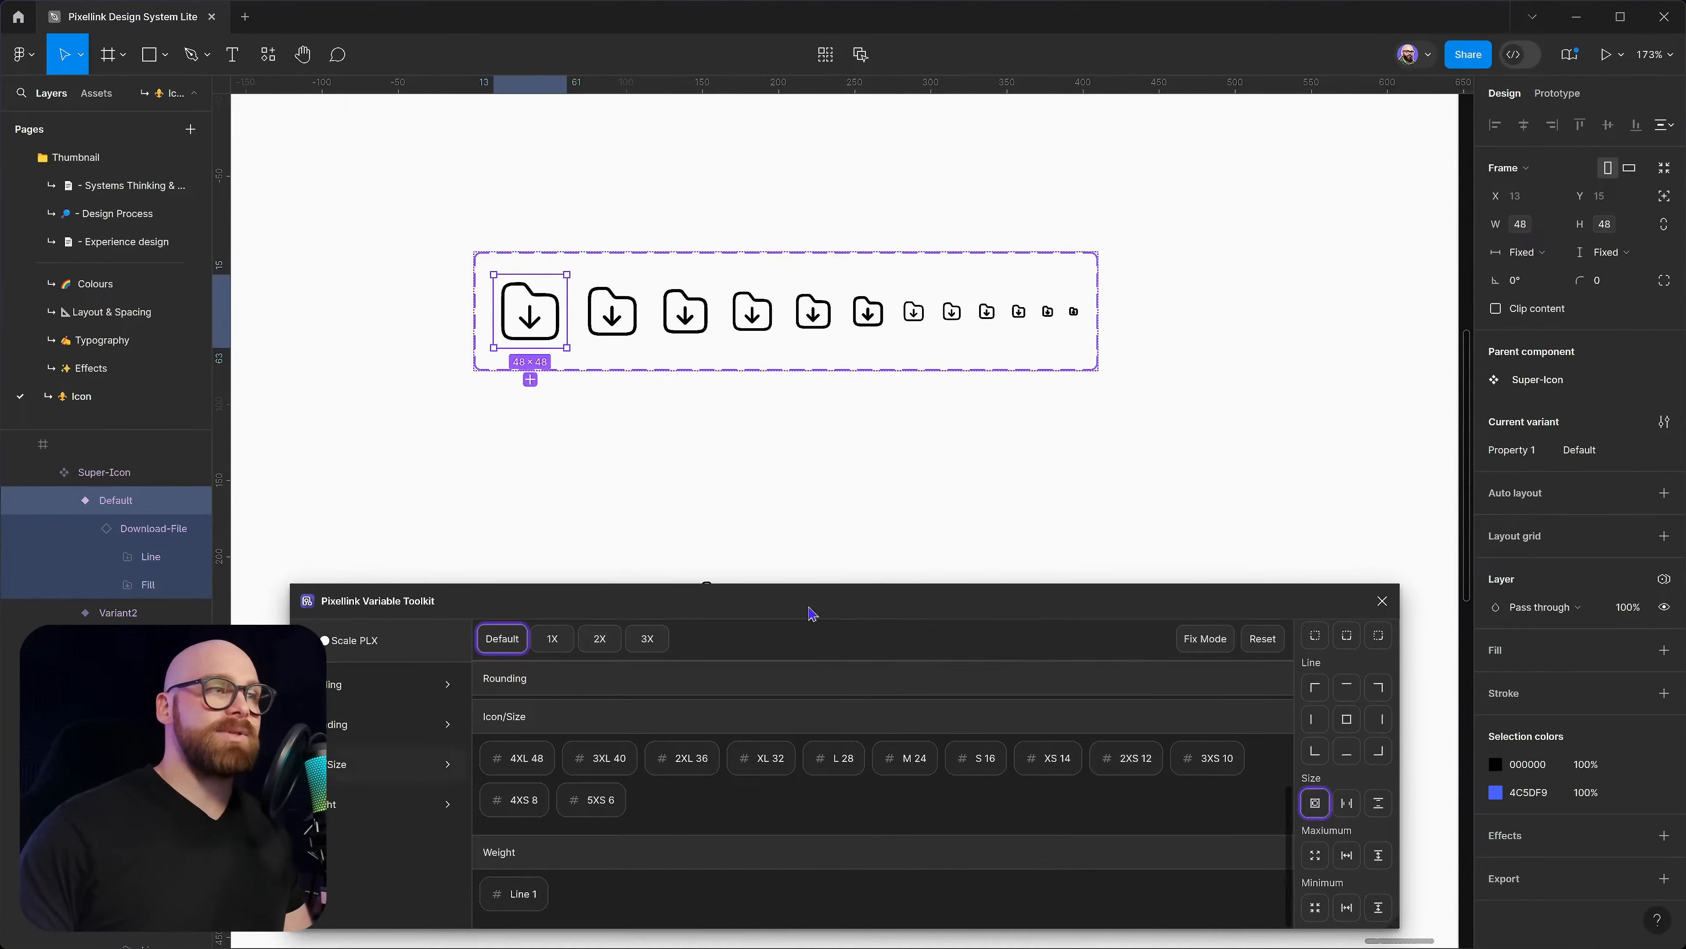
double_click(1521, 451)
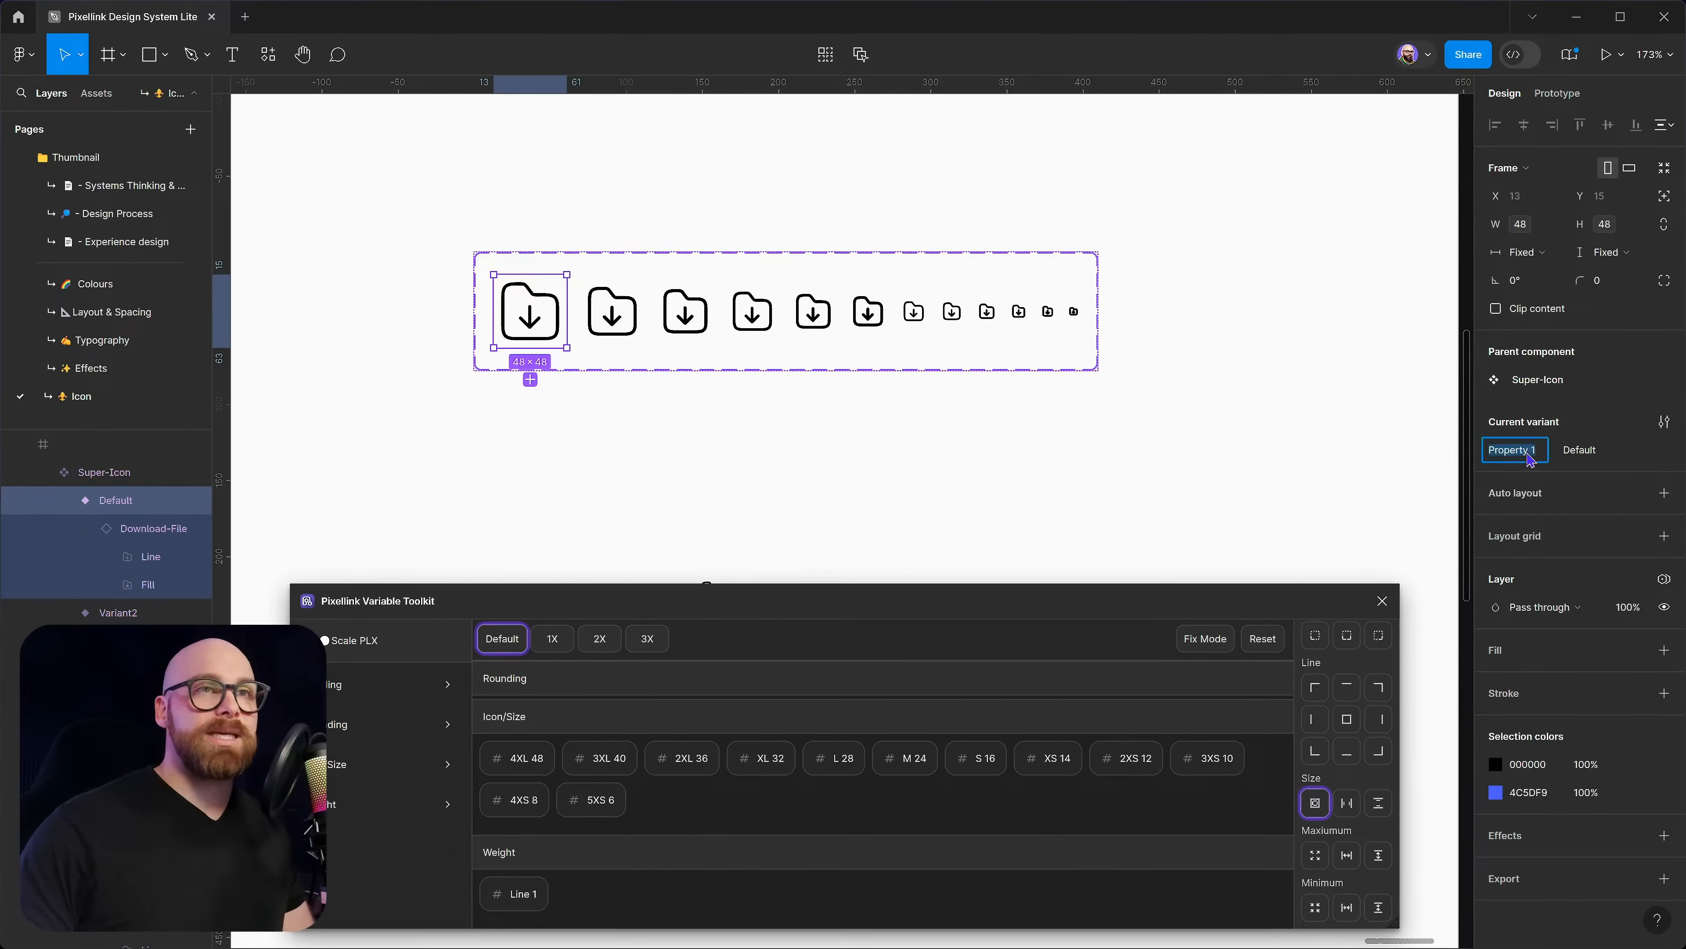
key(BackSpace)
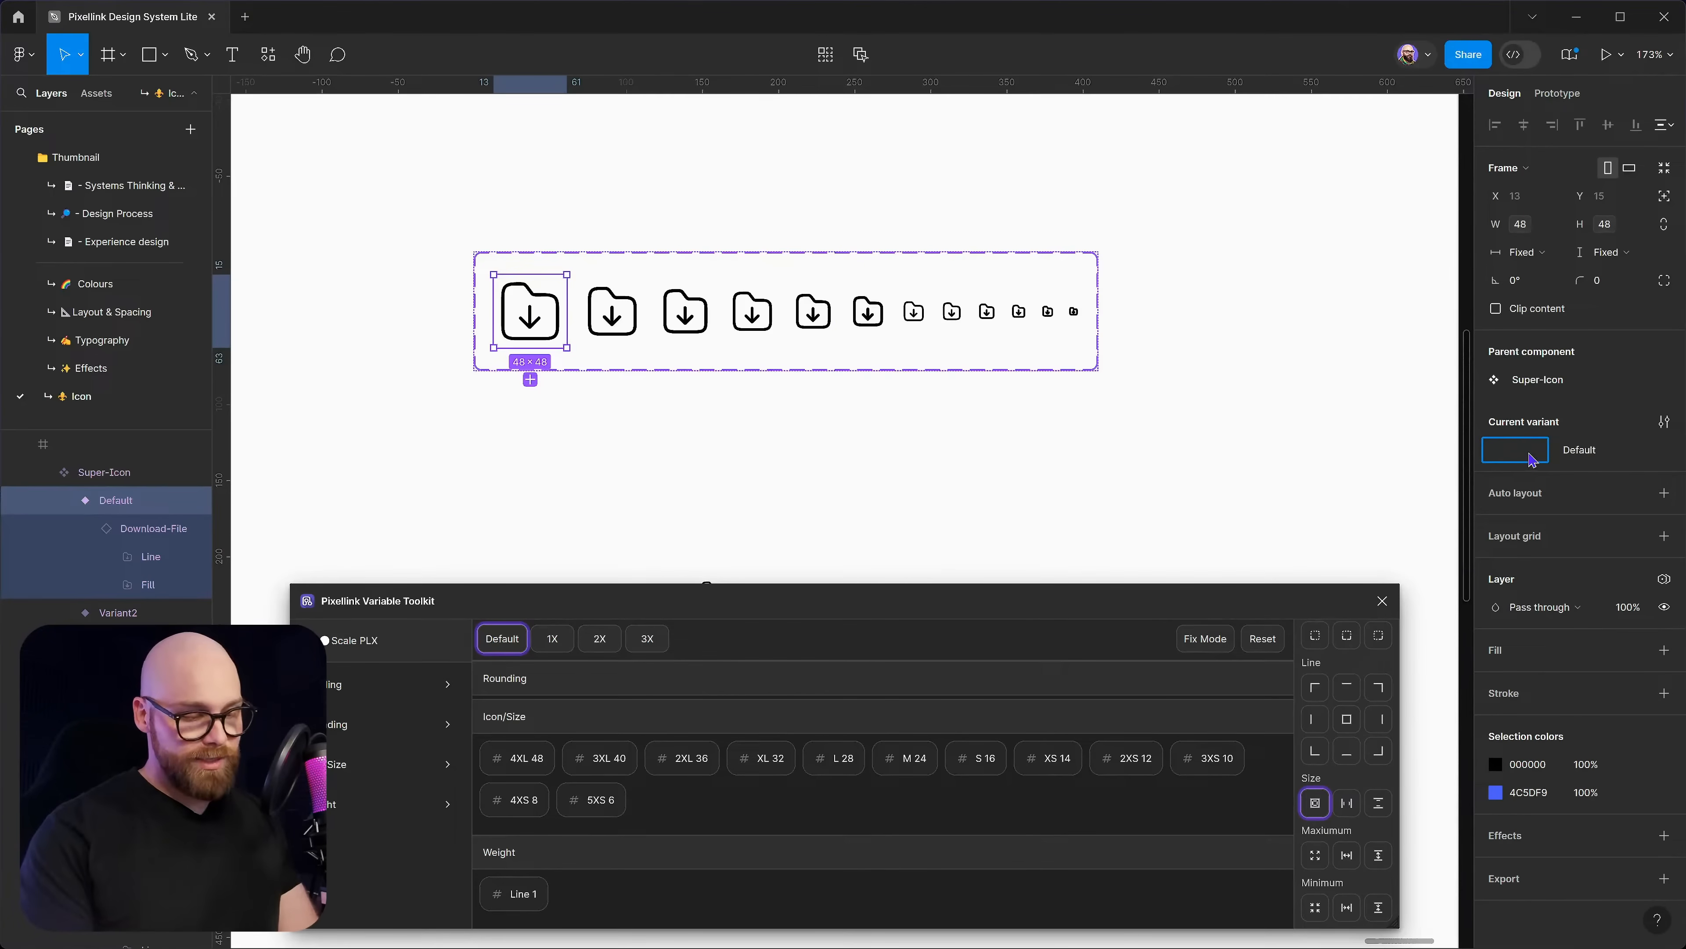
text(Size)
key(Return)
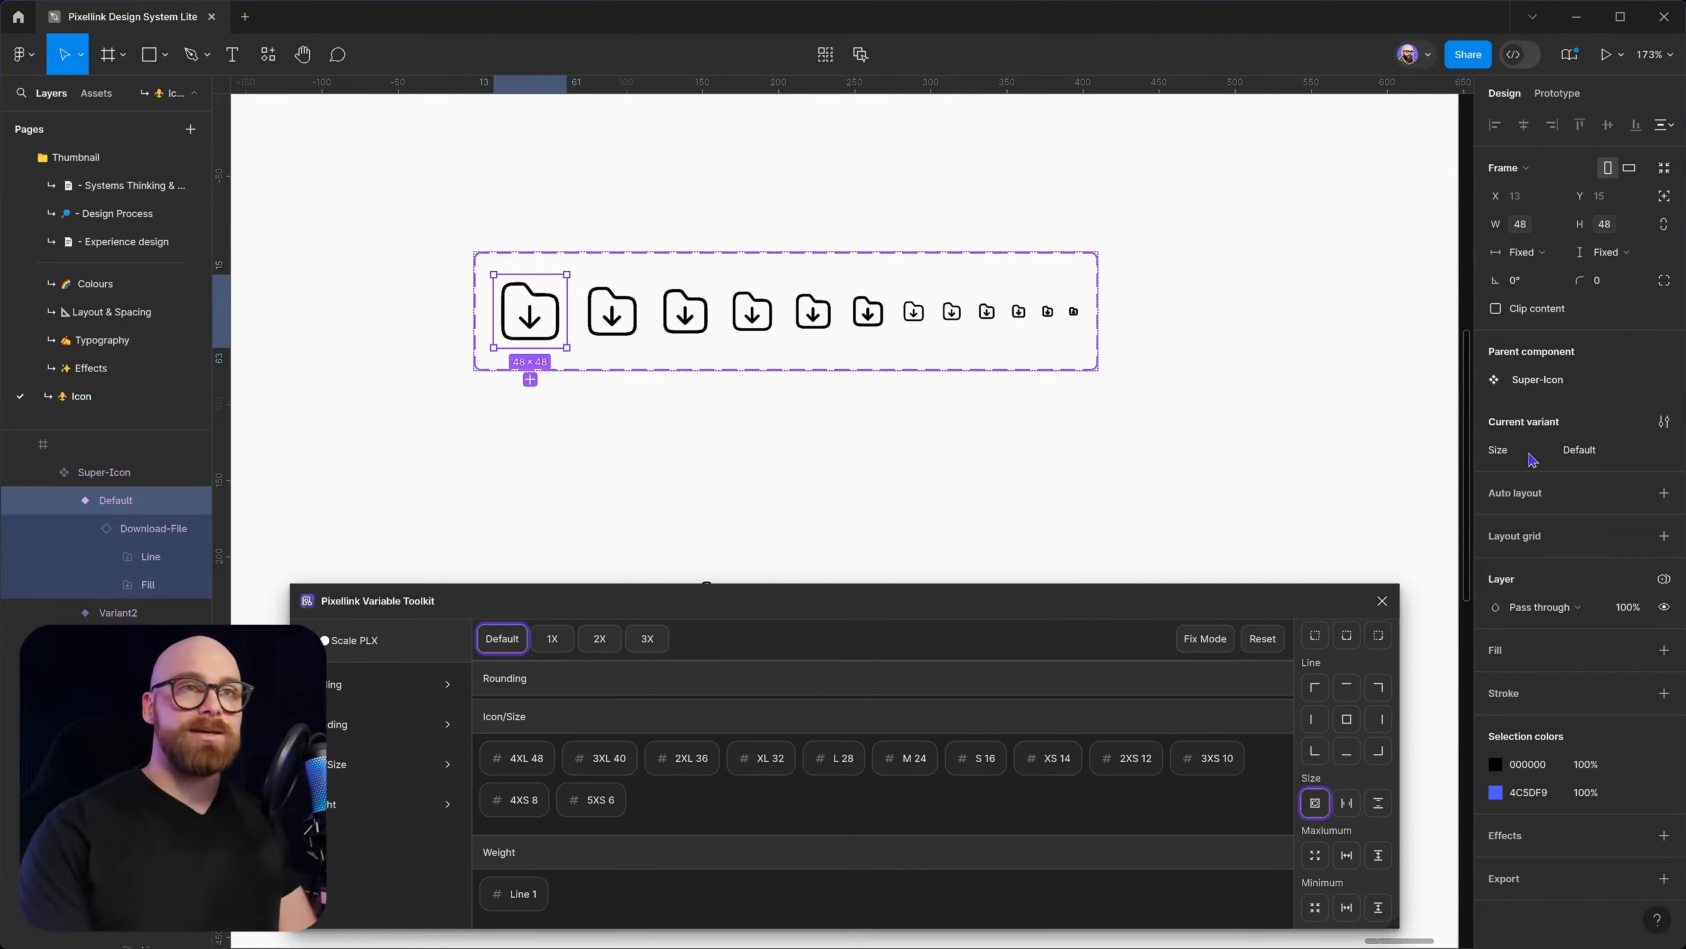
click(1610, 451)
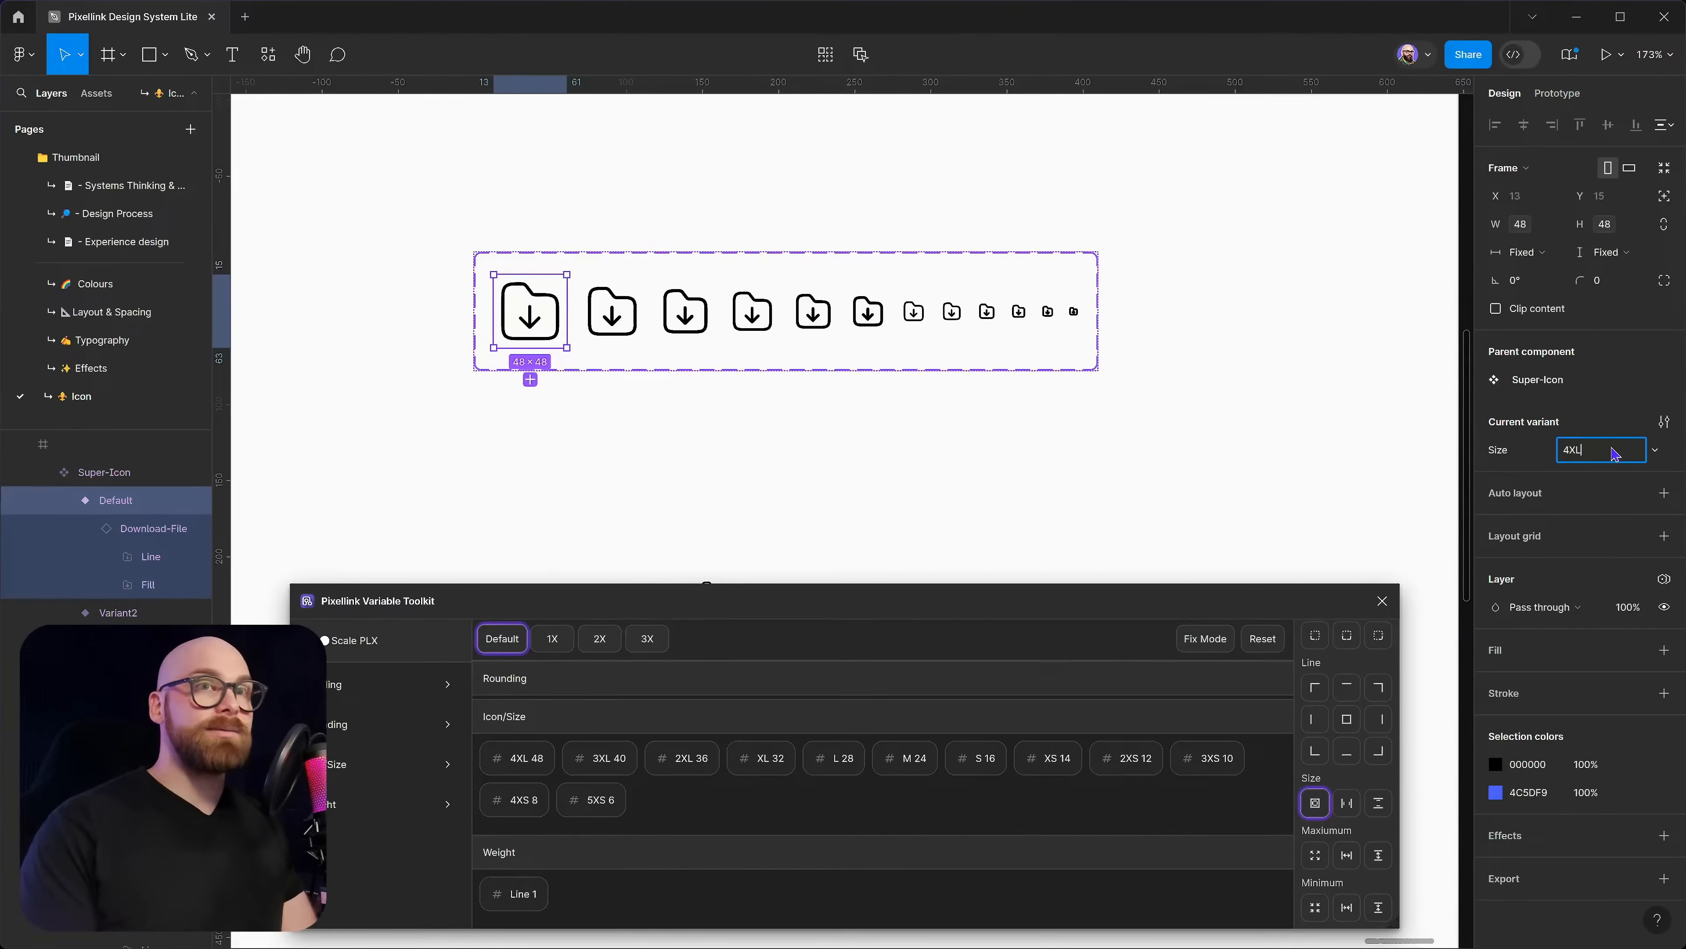
key(Tab)
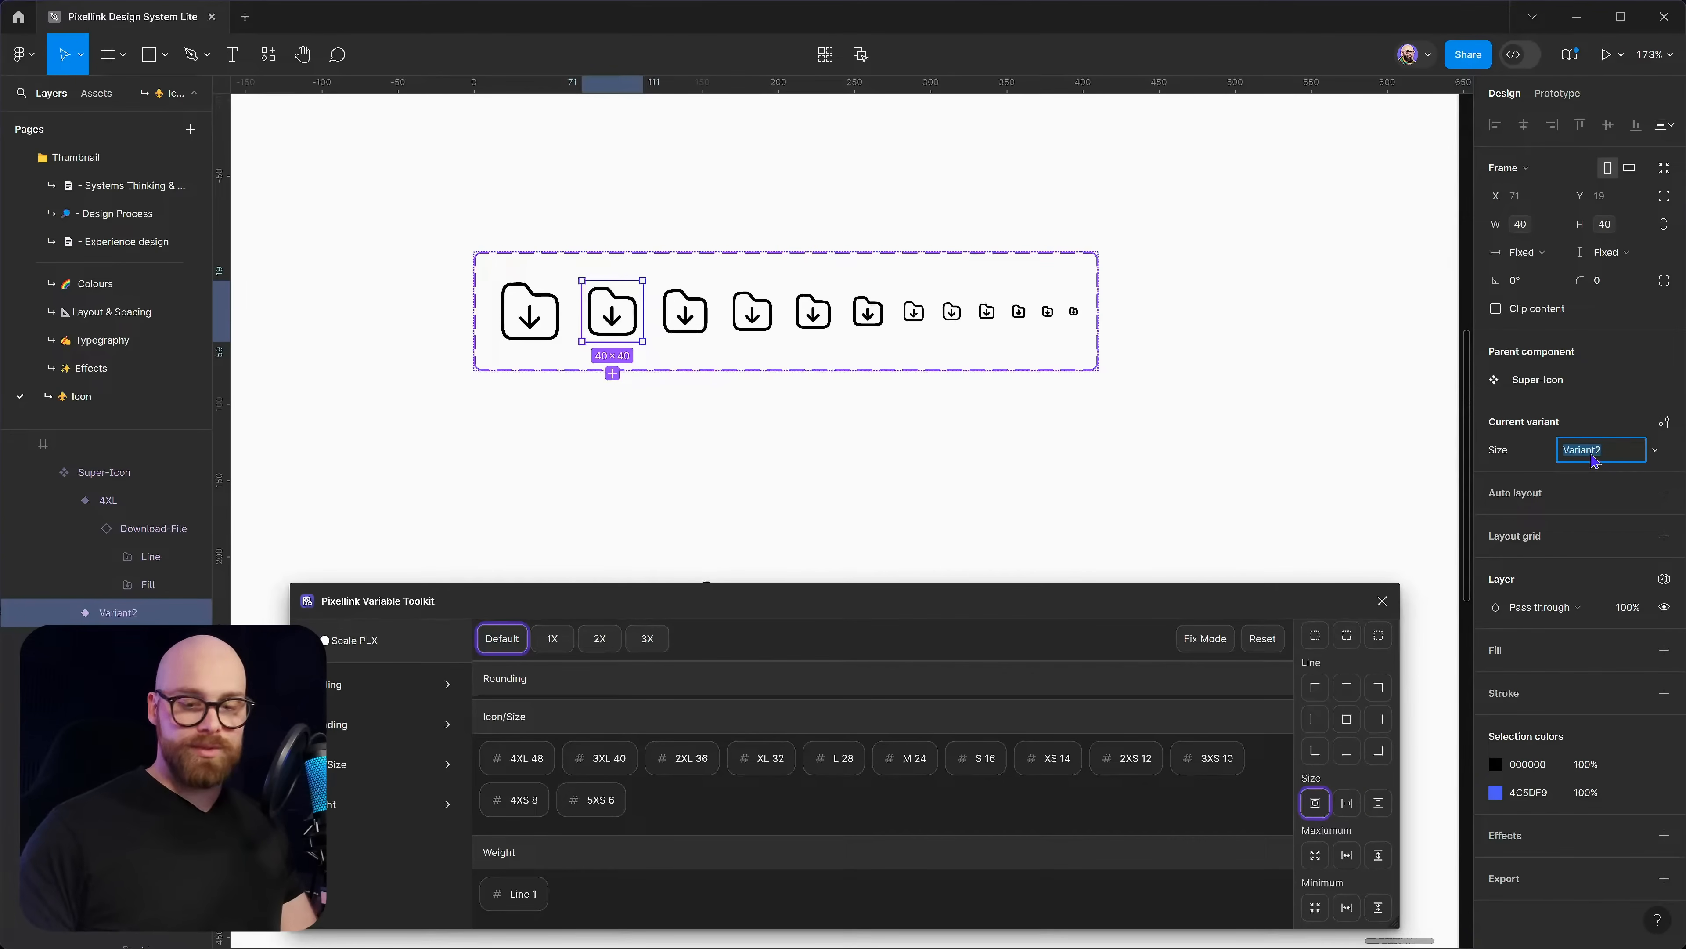
Name the remaining variants' Size values in descending order, from 3XL for the second variant down to 5XS for the smallest
text(3XL)
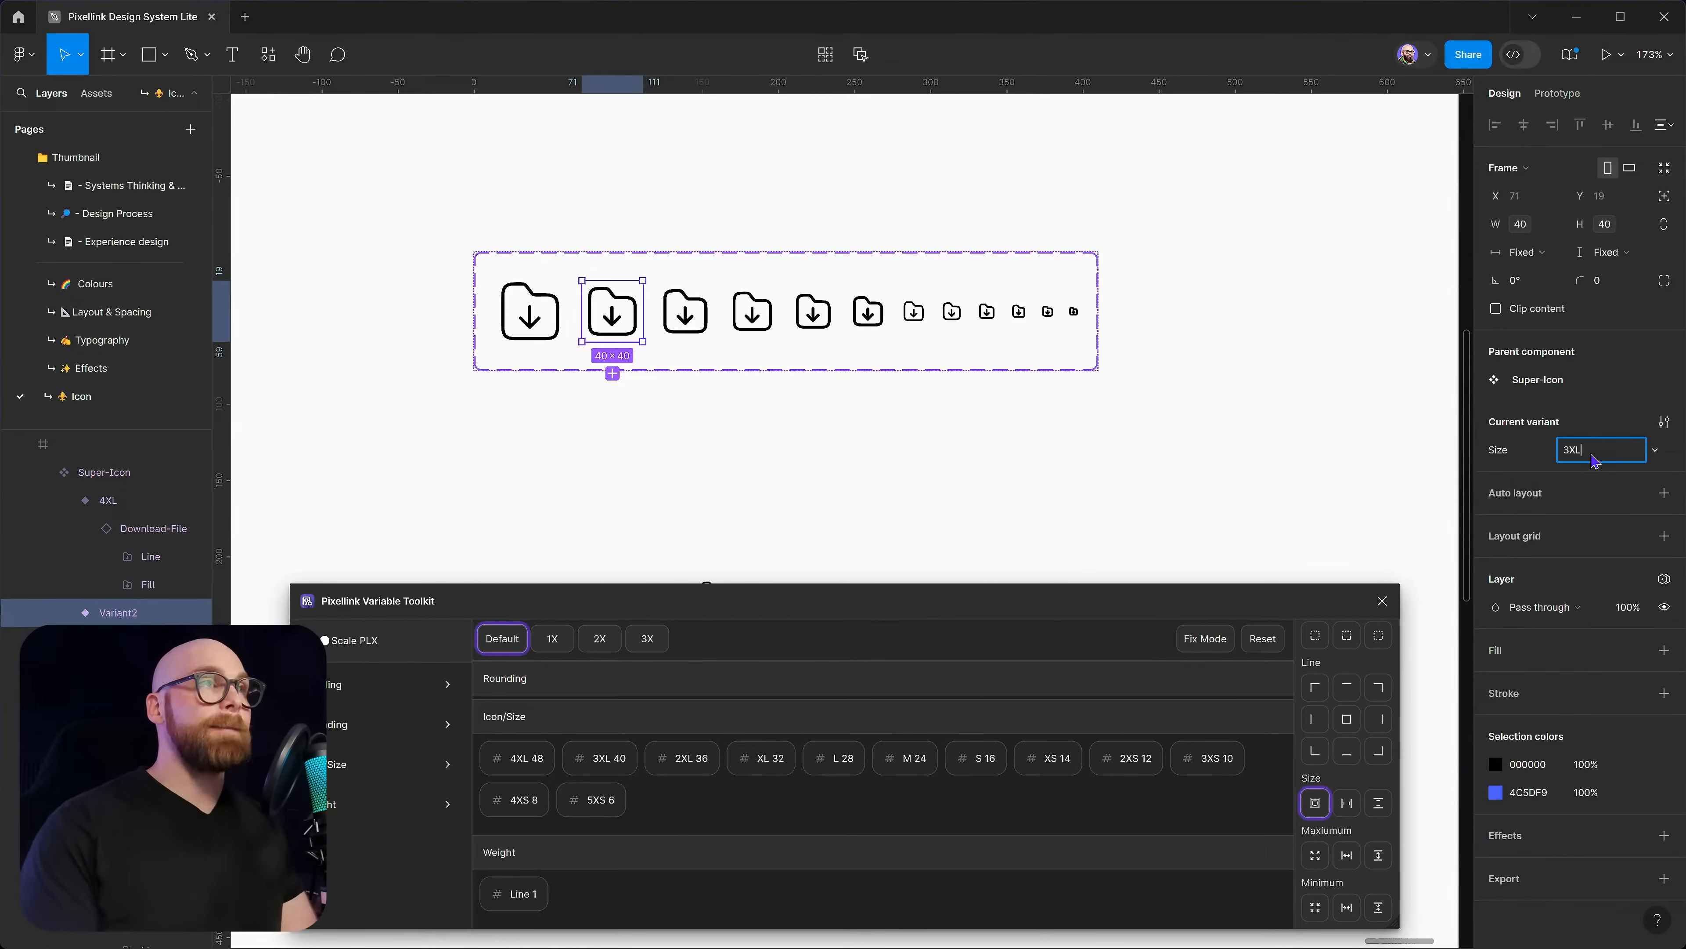
key(Tab)
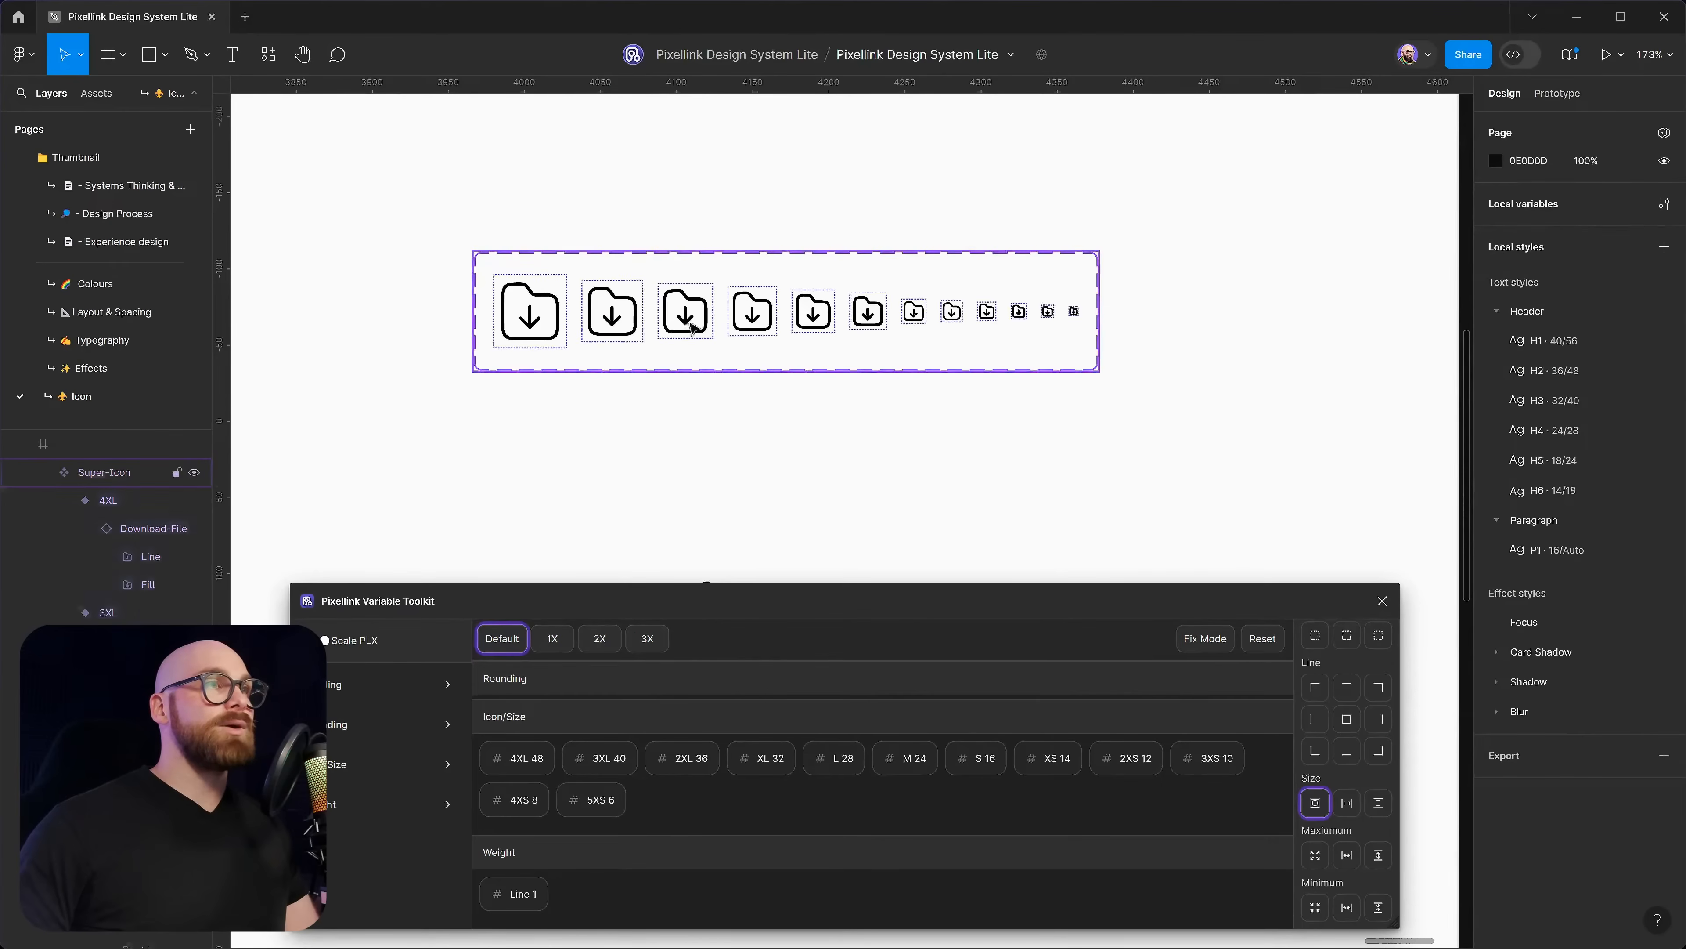
click(1585, 451)
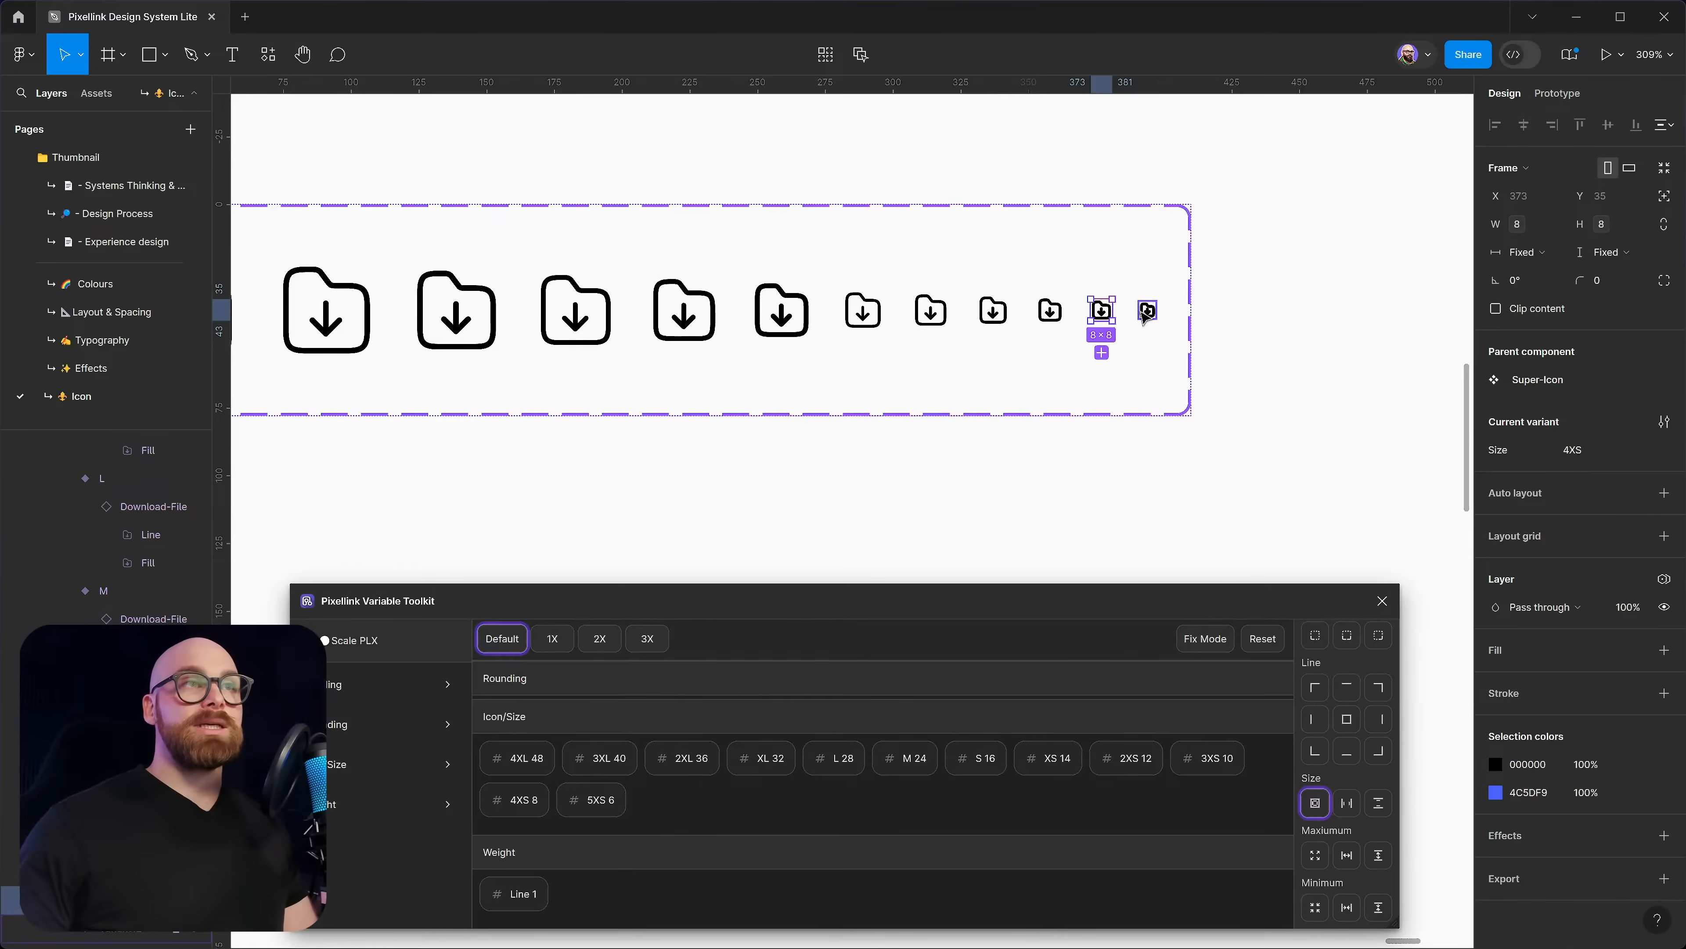
click(1143, 313)
click(1603, 451)
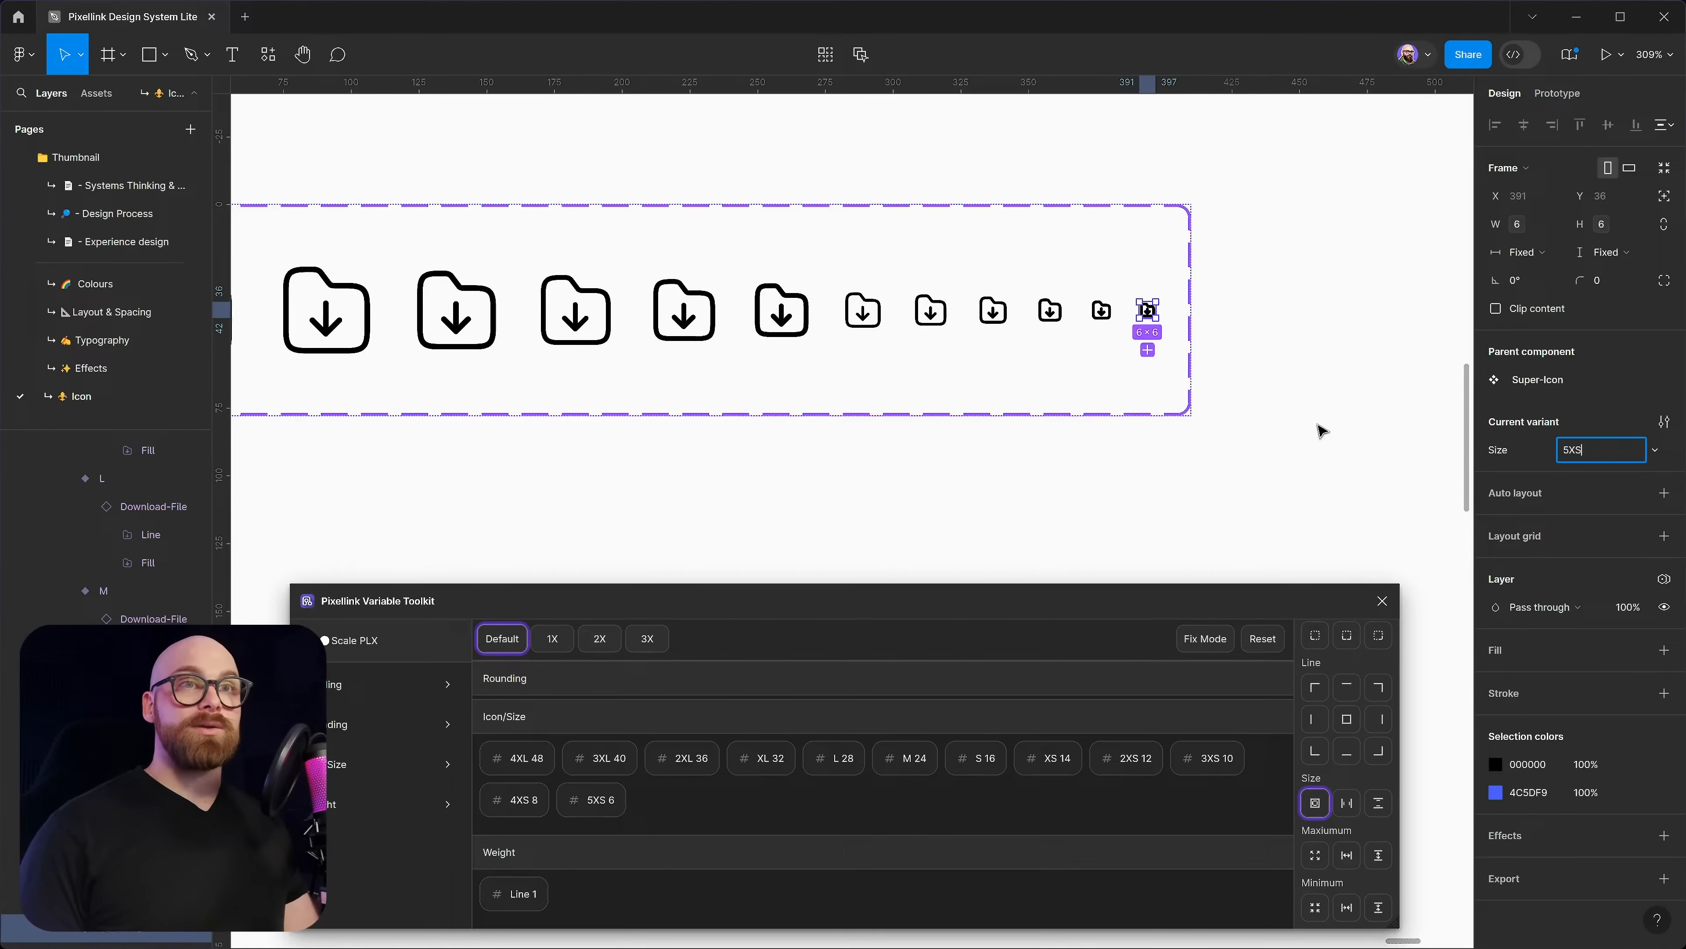
key(Return)
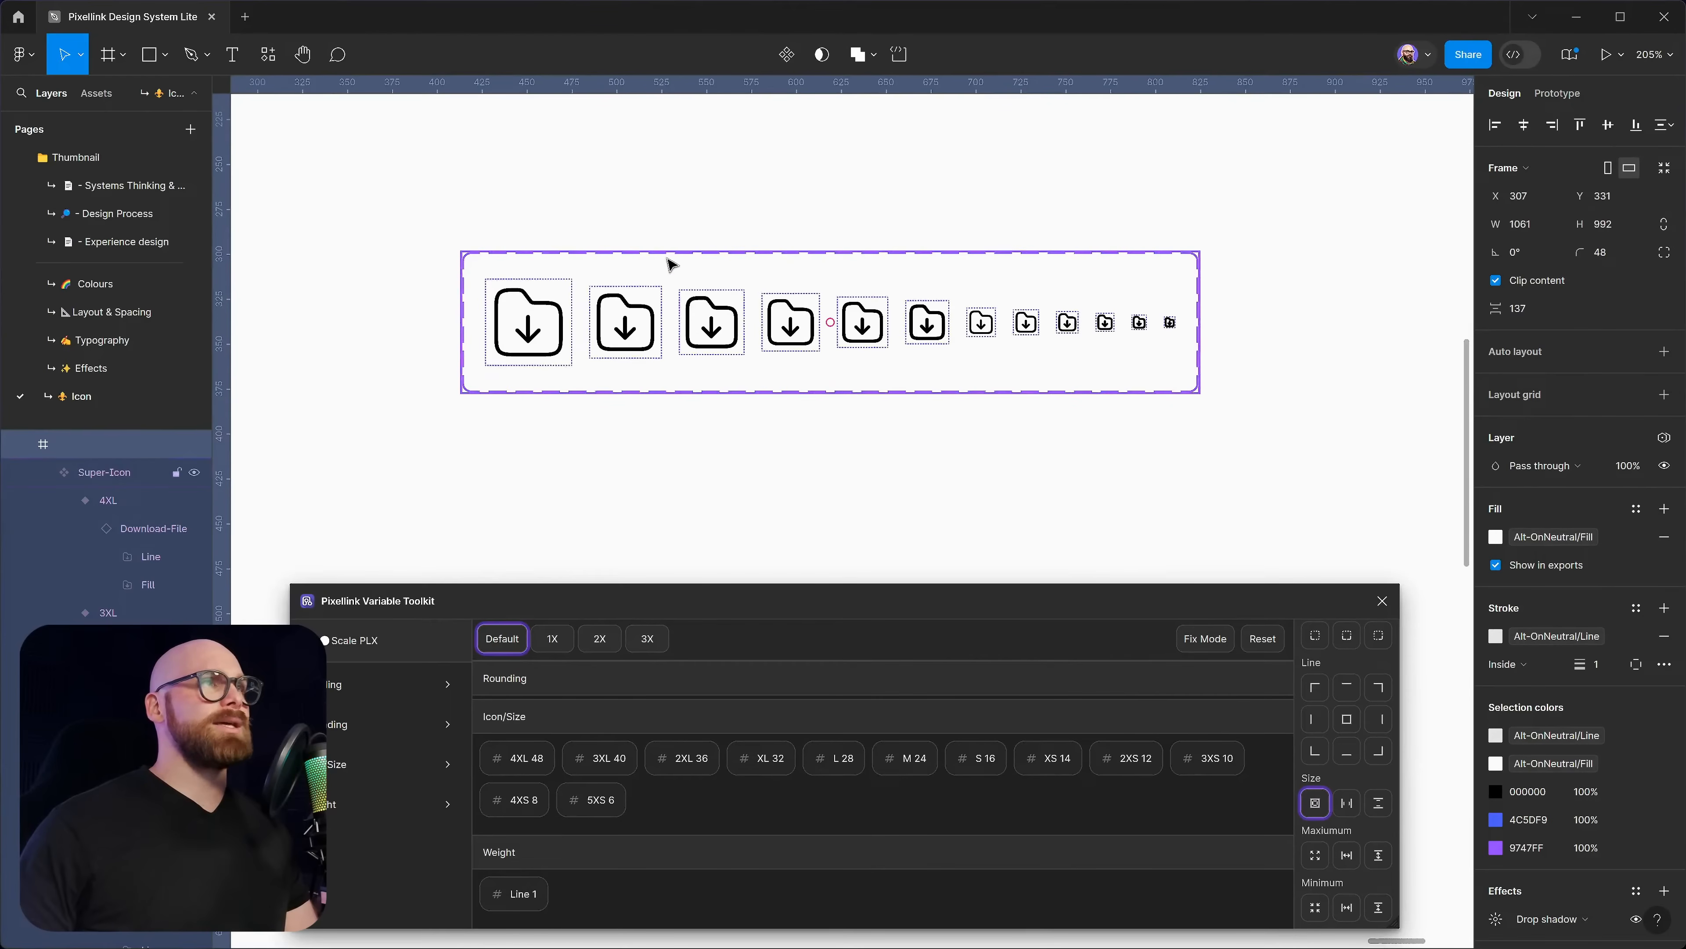
Preview the Super-Icon component set in the 3X, 2X and 1X Scale PLX modes and reposition it at X 245, Y 196
click(734, 273)
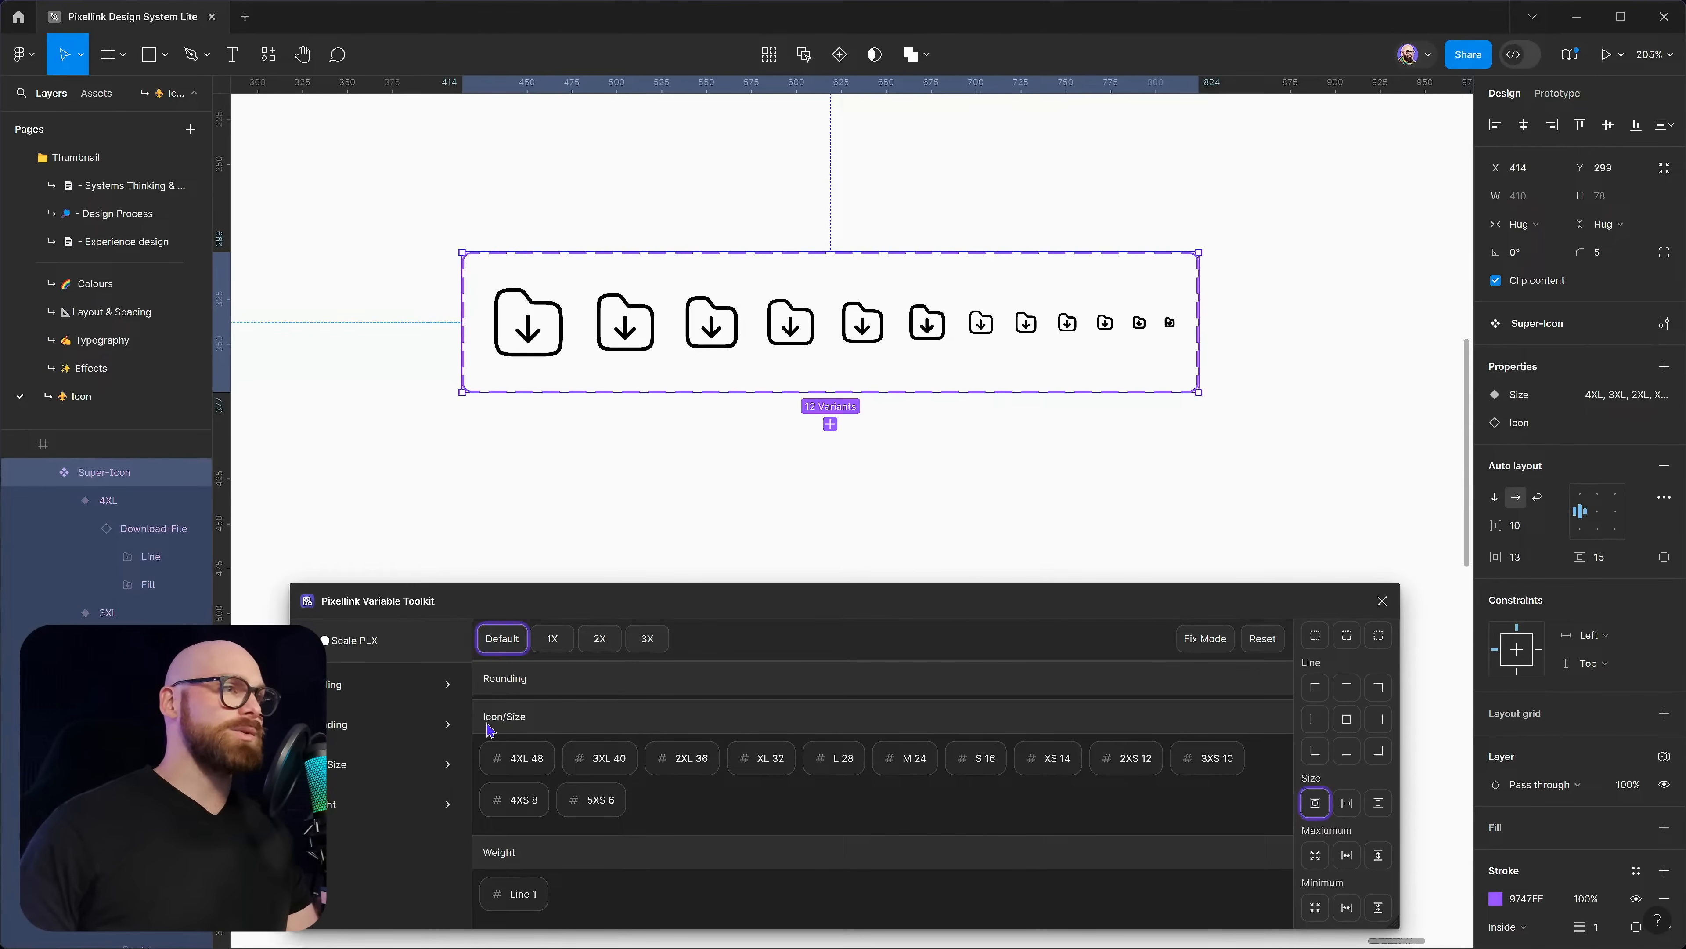
click(648, 639)
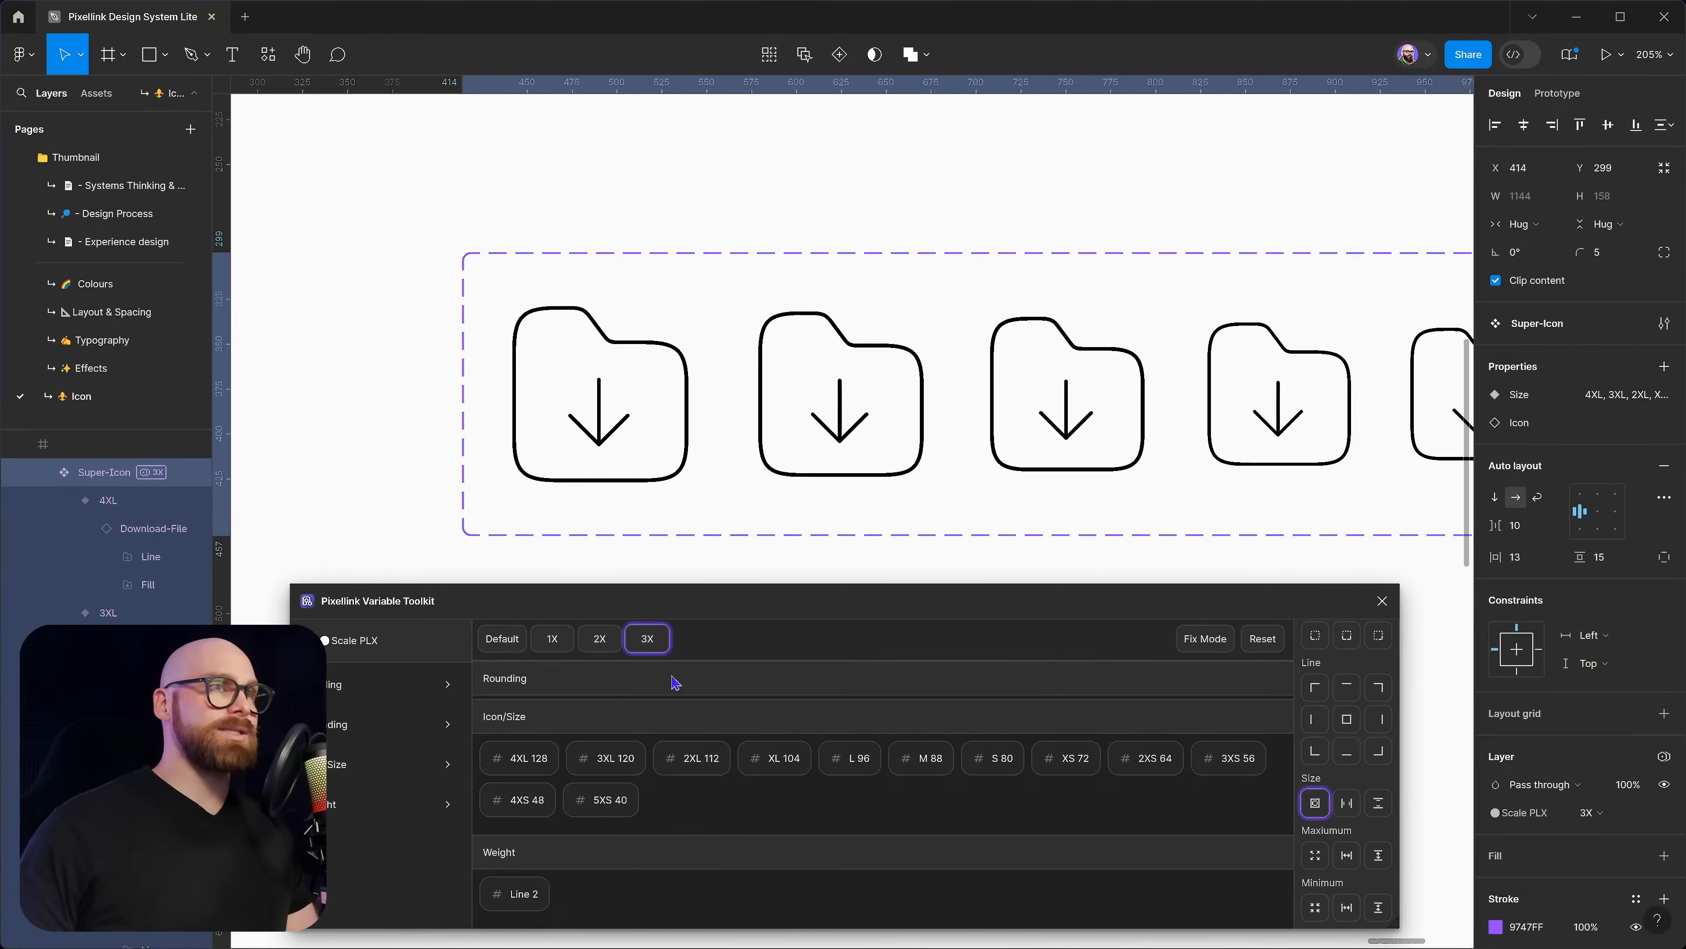
scroll(930, 350, down, 6)
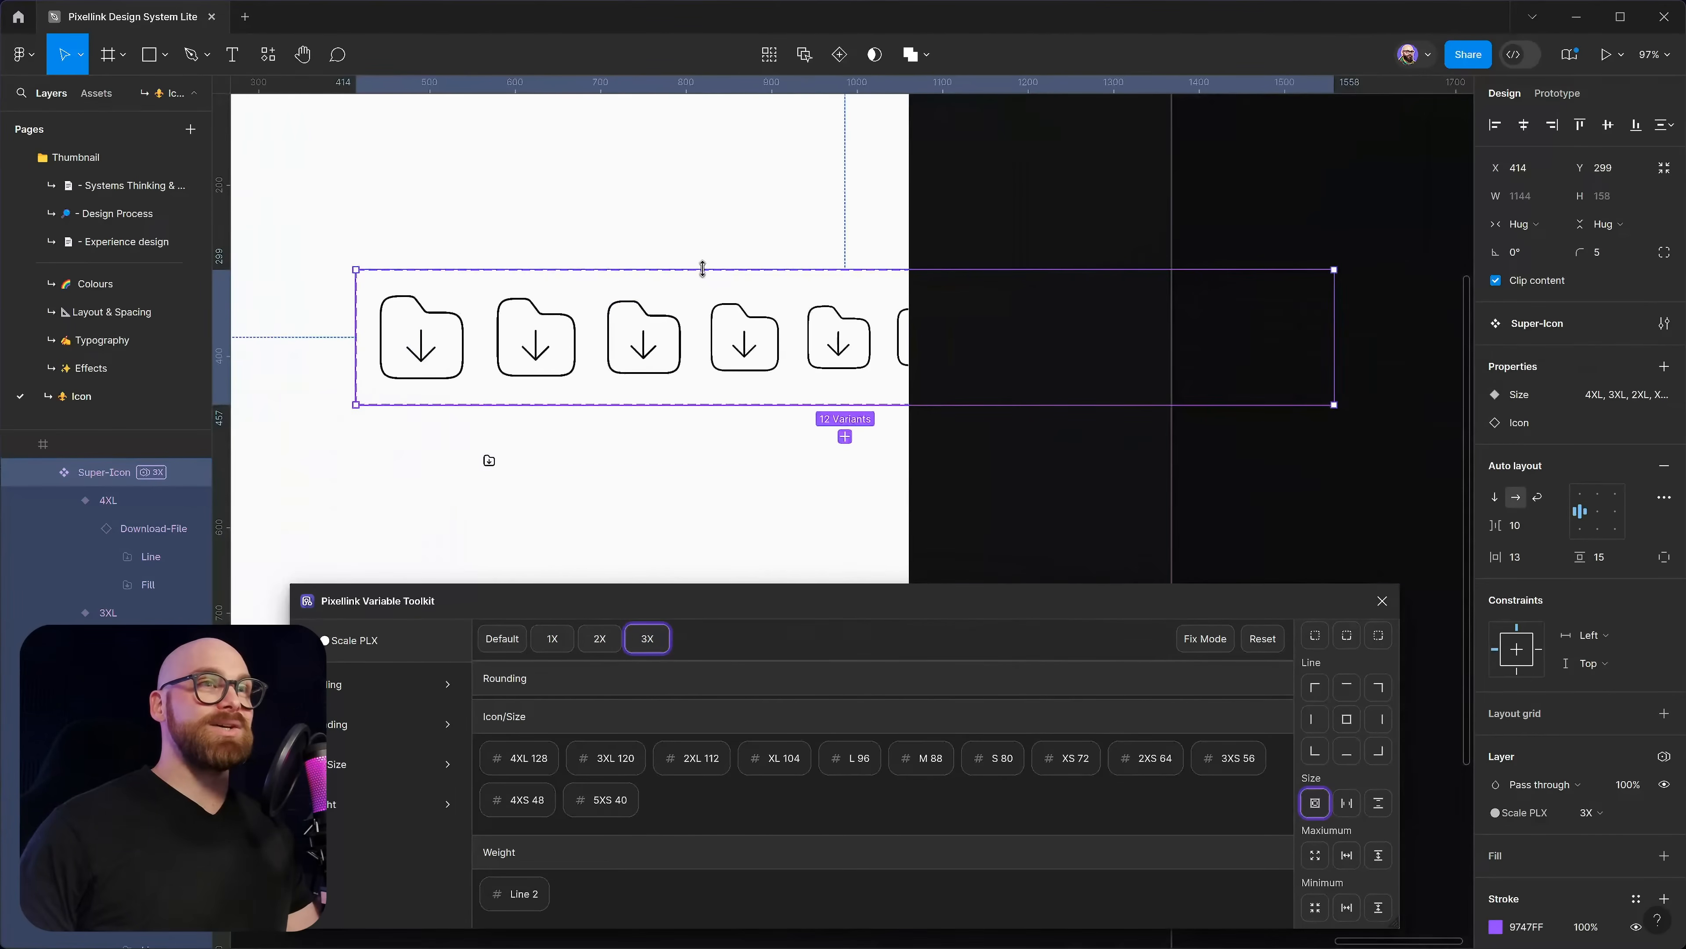
scroll(702, 269, down, 3)
mouse_move(704, 271)
mouse_down()
mouse_move(910, 351)
mouse_move(675, 284)
mouse_up()
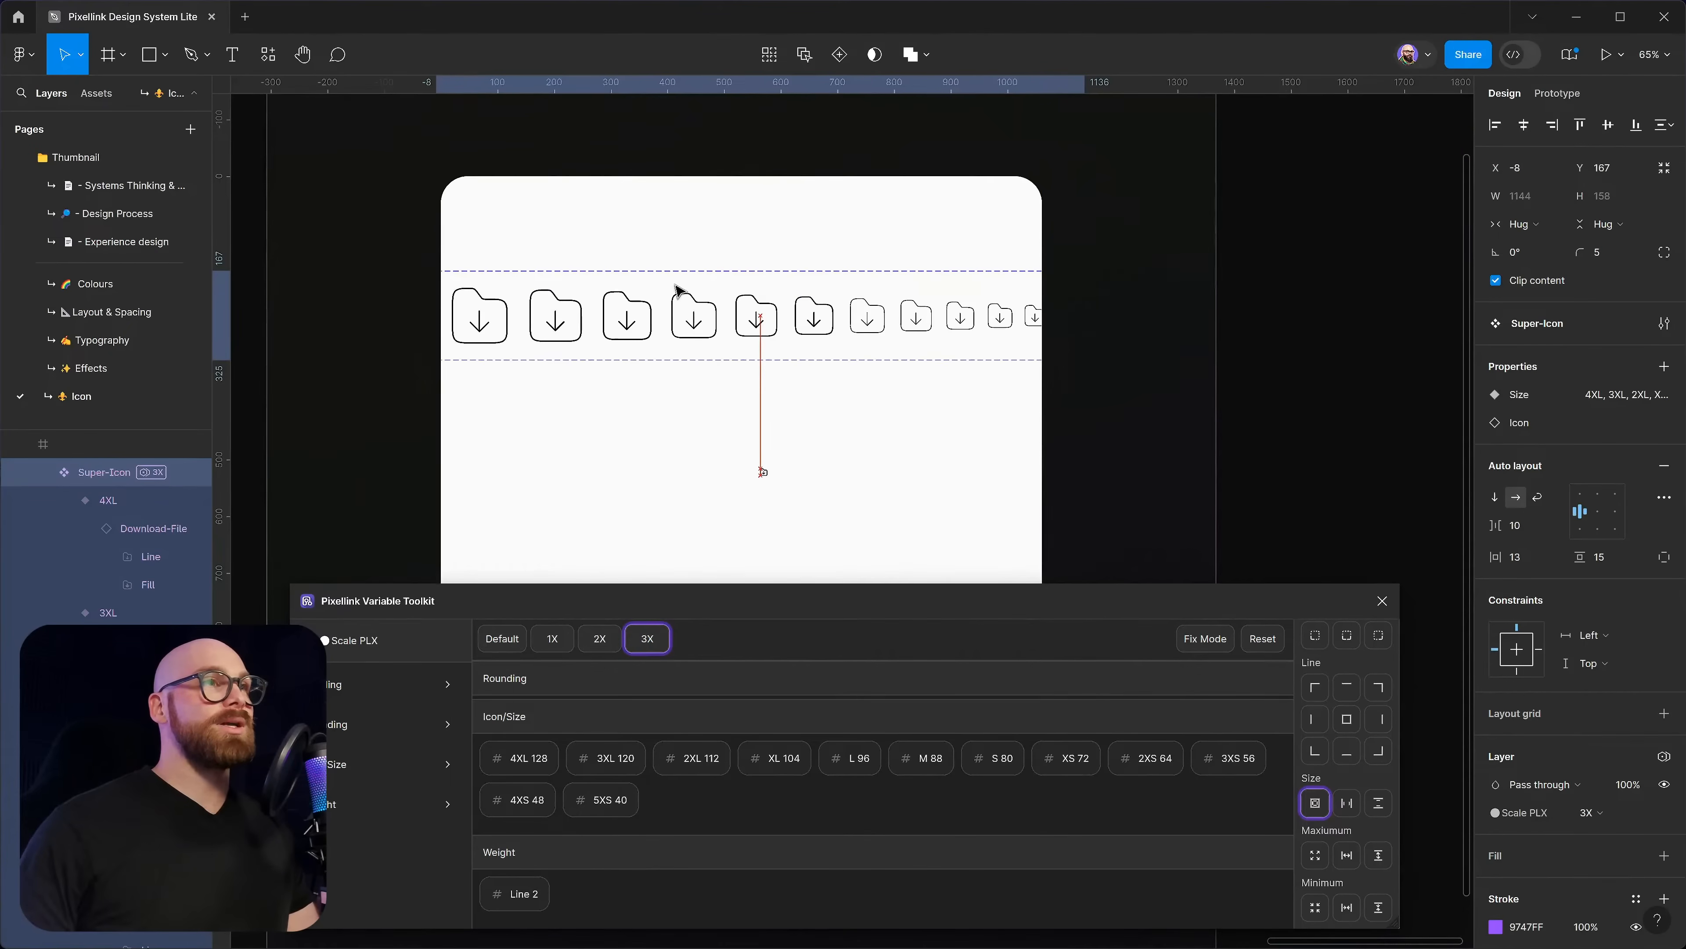
click(600, 639)
click(553, 639)
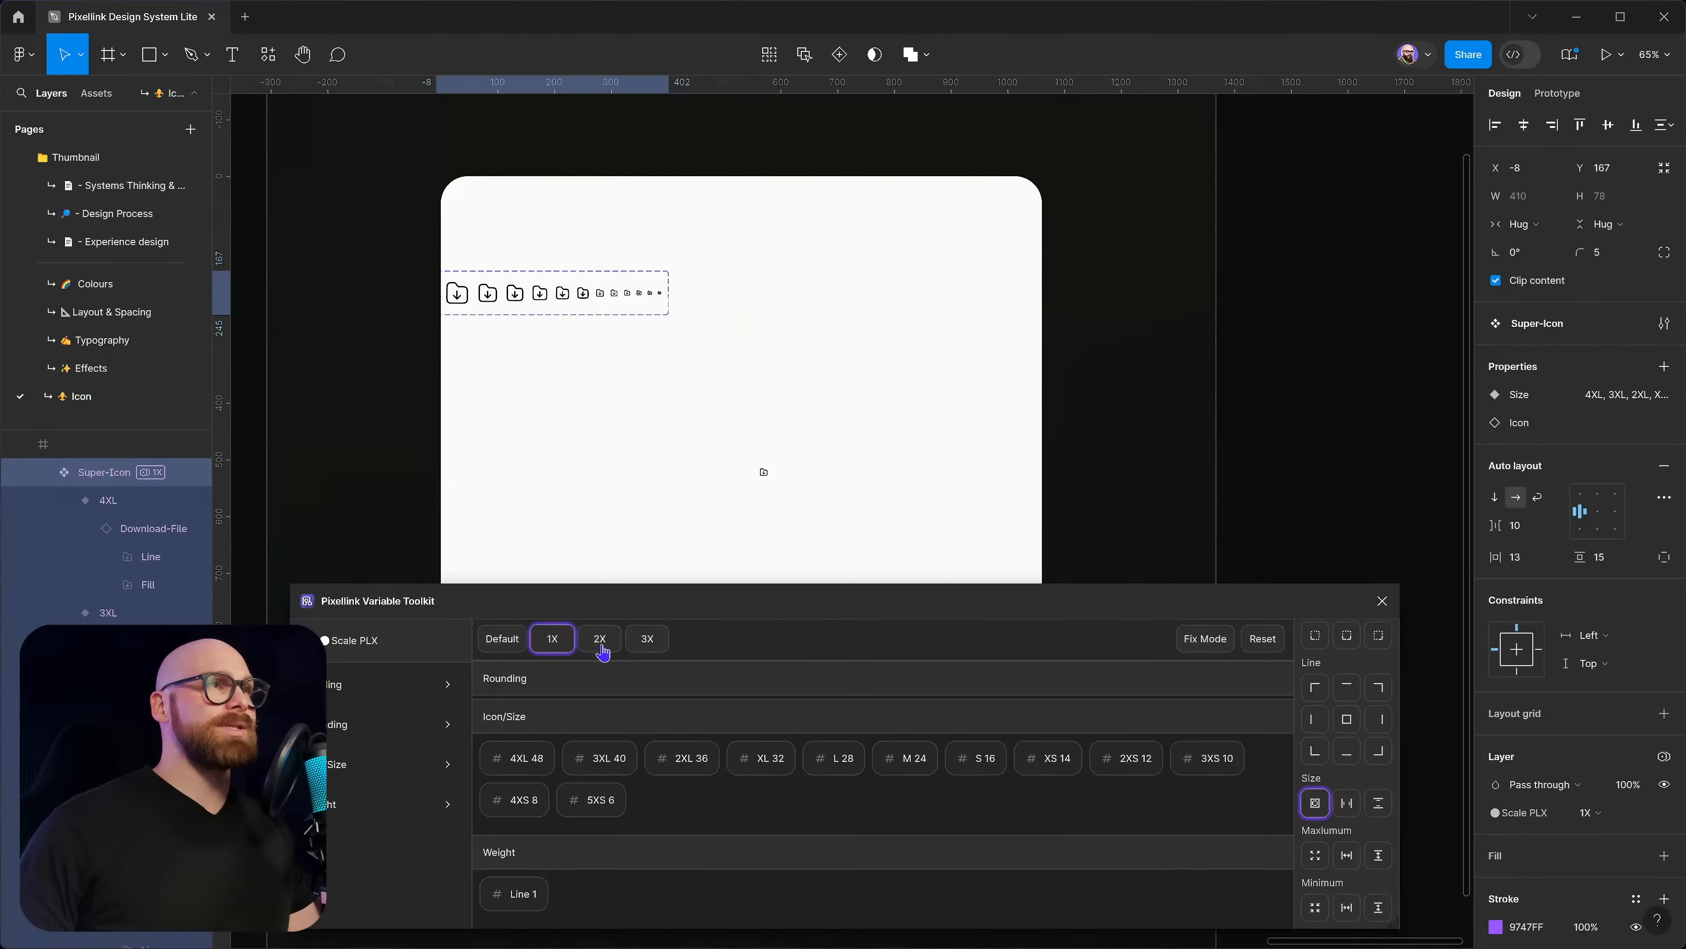
drag(560, 298, 705, 315)
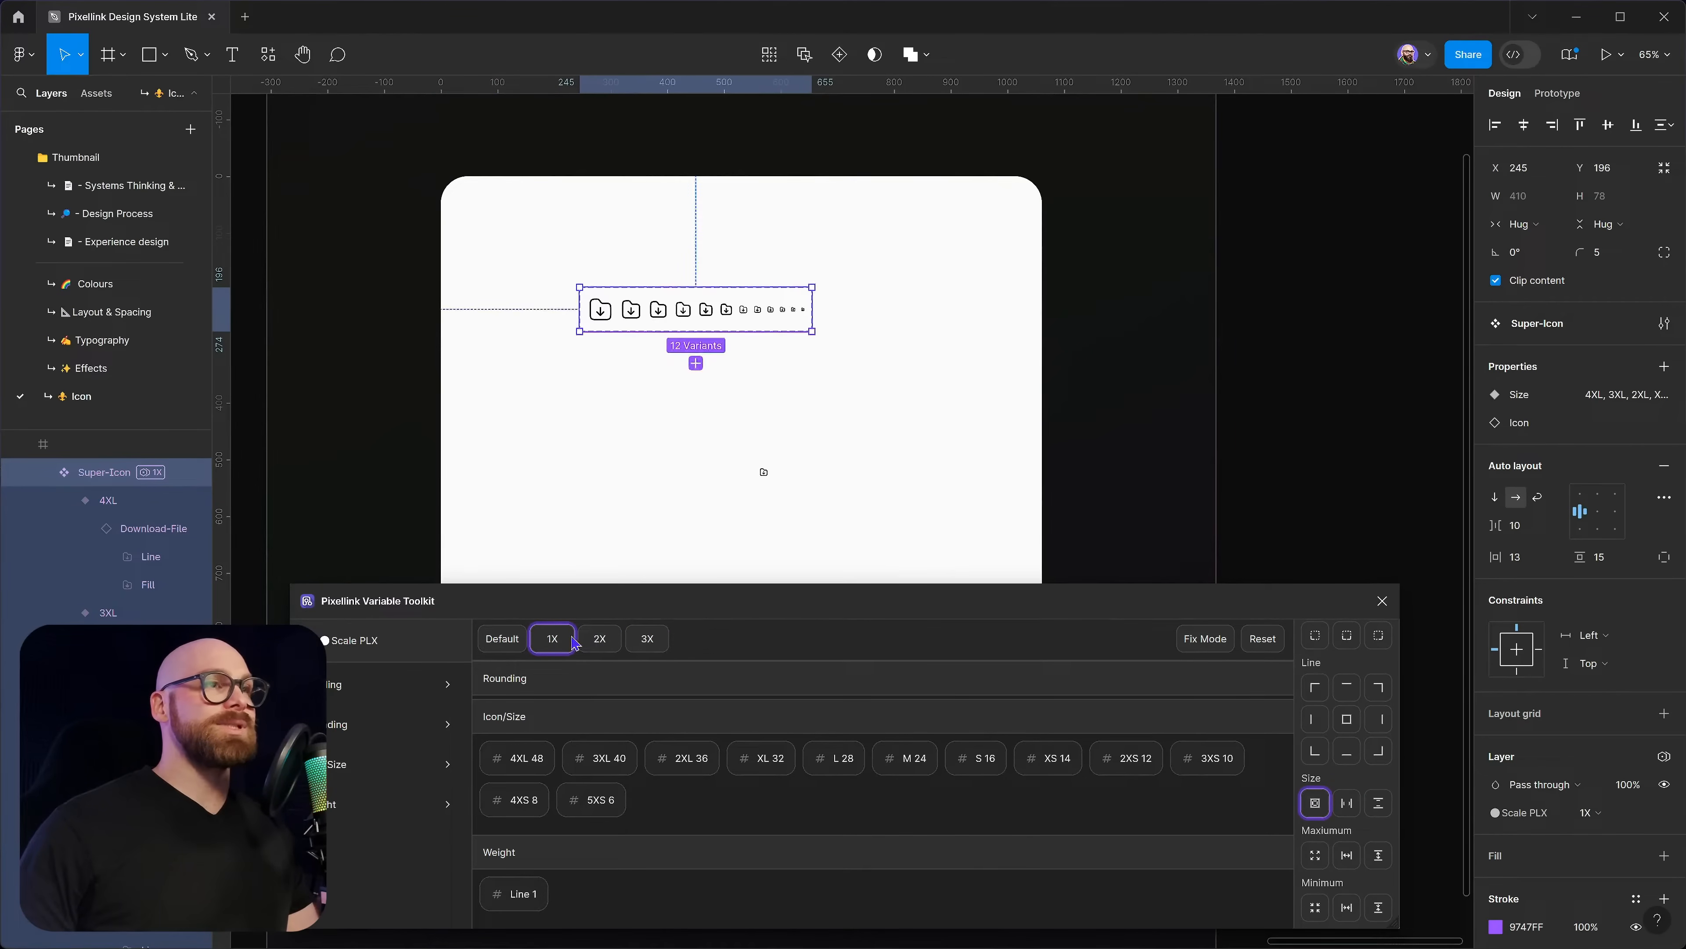
Cycle the component set through the 2X, 3X and 1X scale modes and return it to Default
click(599, 639)
click(654, 650)
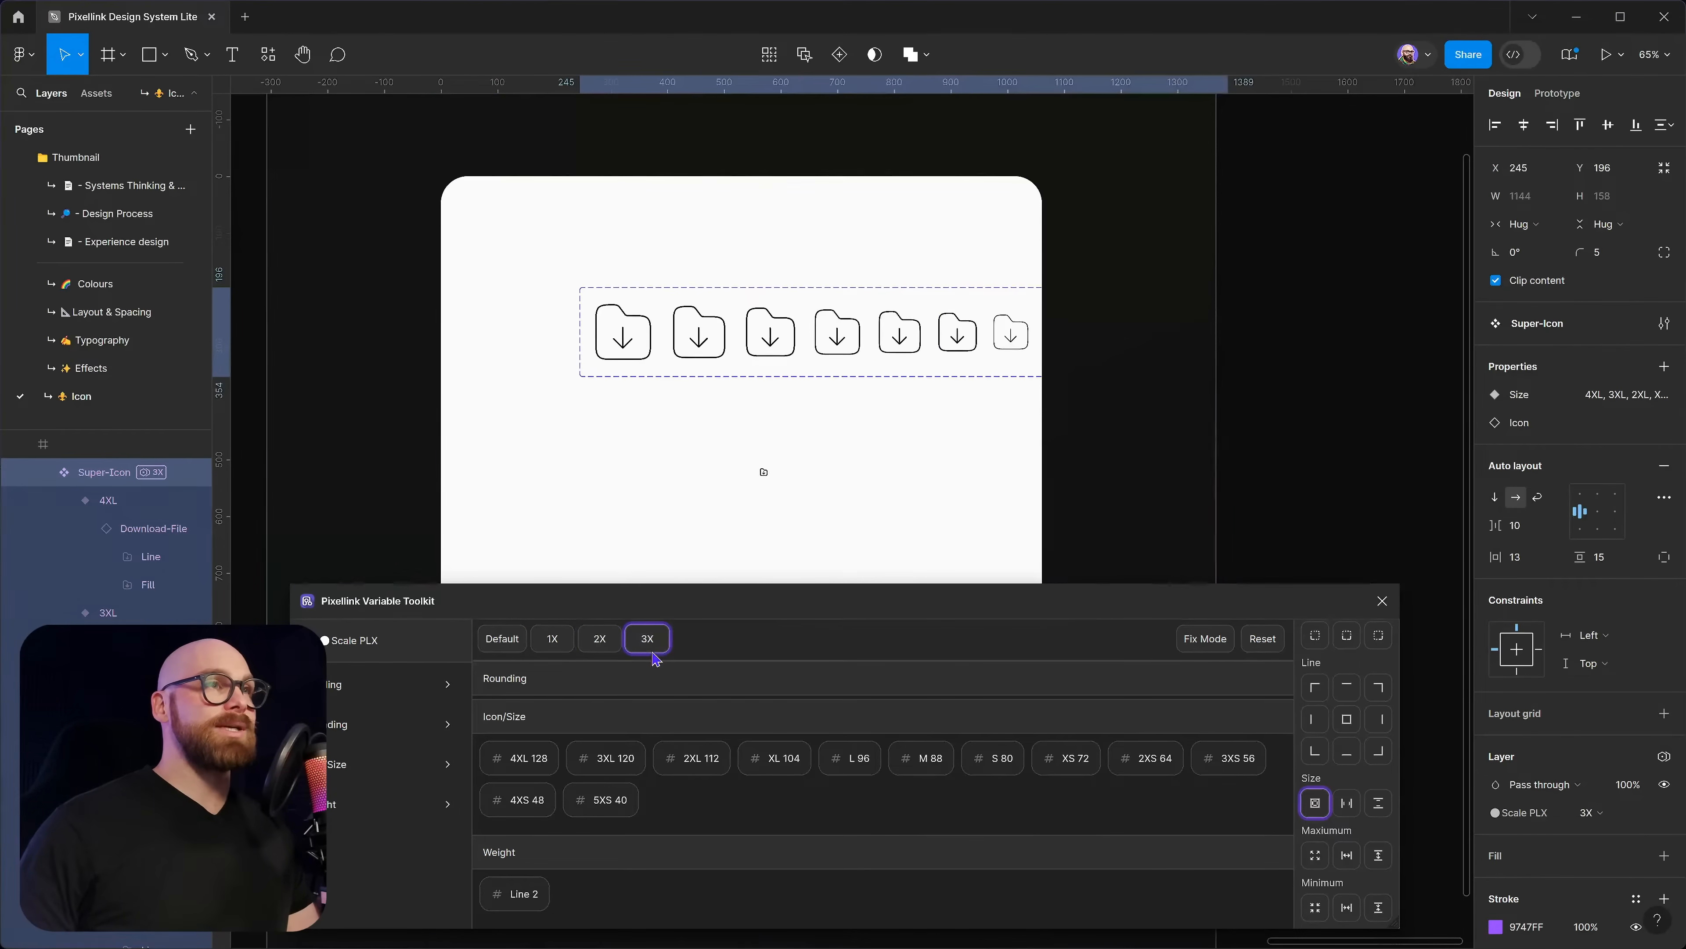
click(601, 642)
click(572, 644)
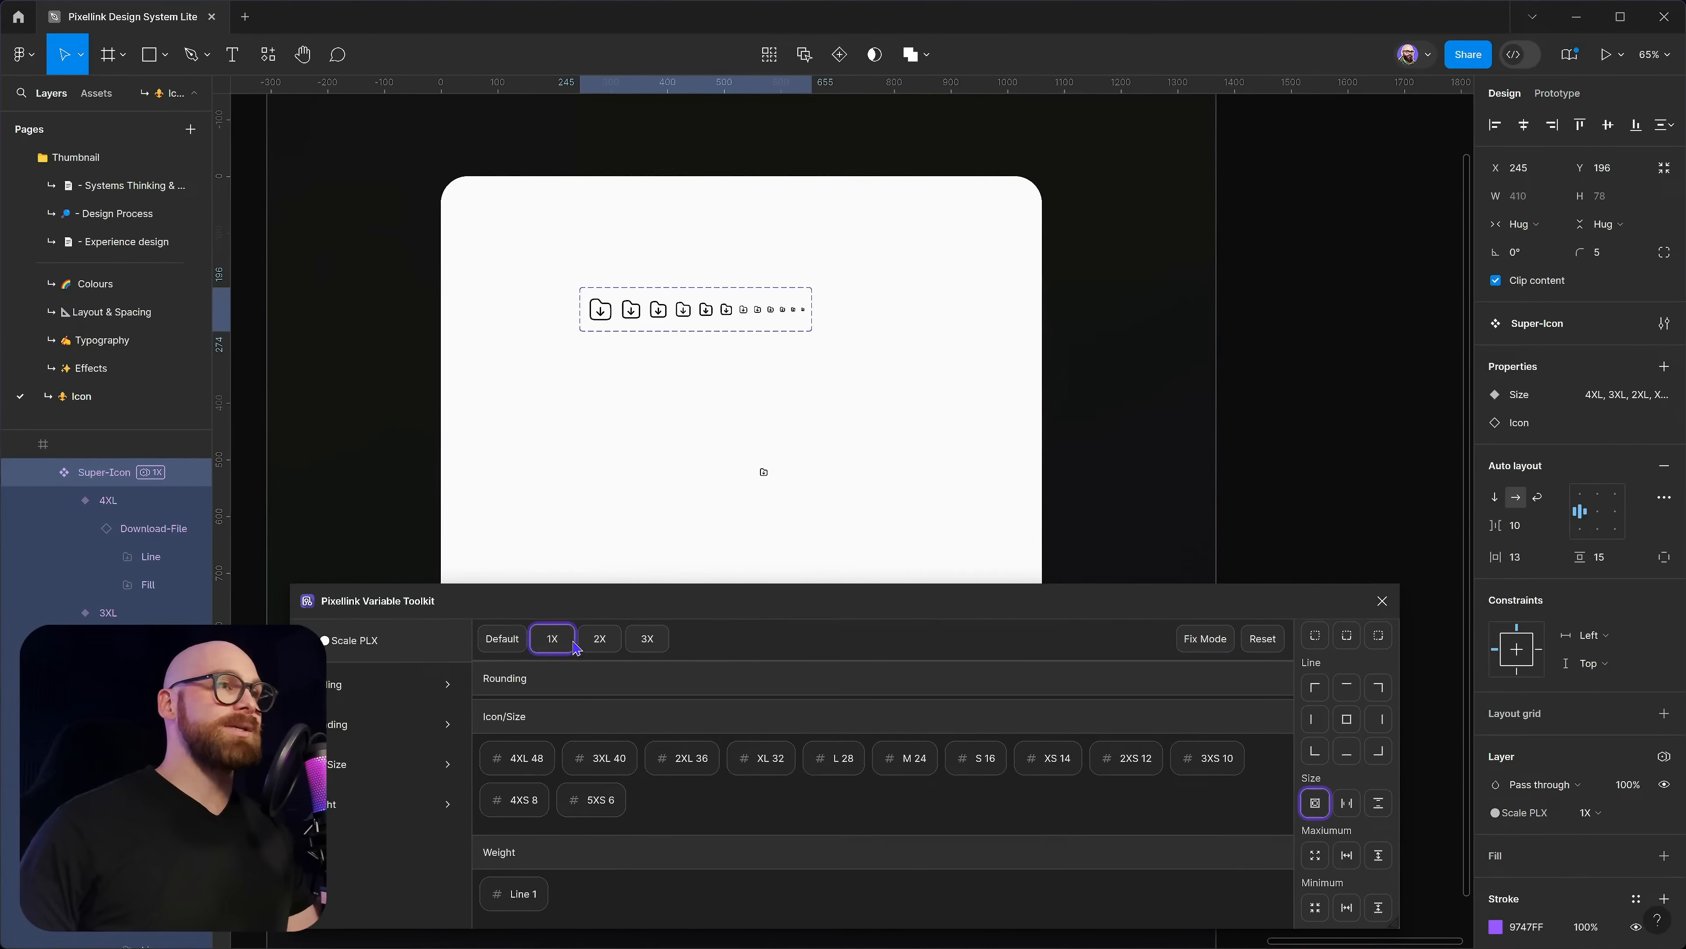
click(601, 640)
click(660, 644)
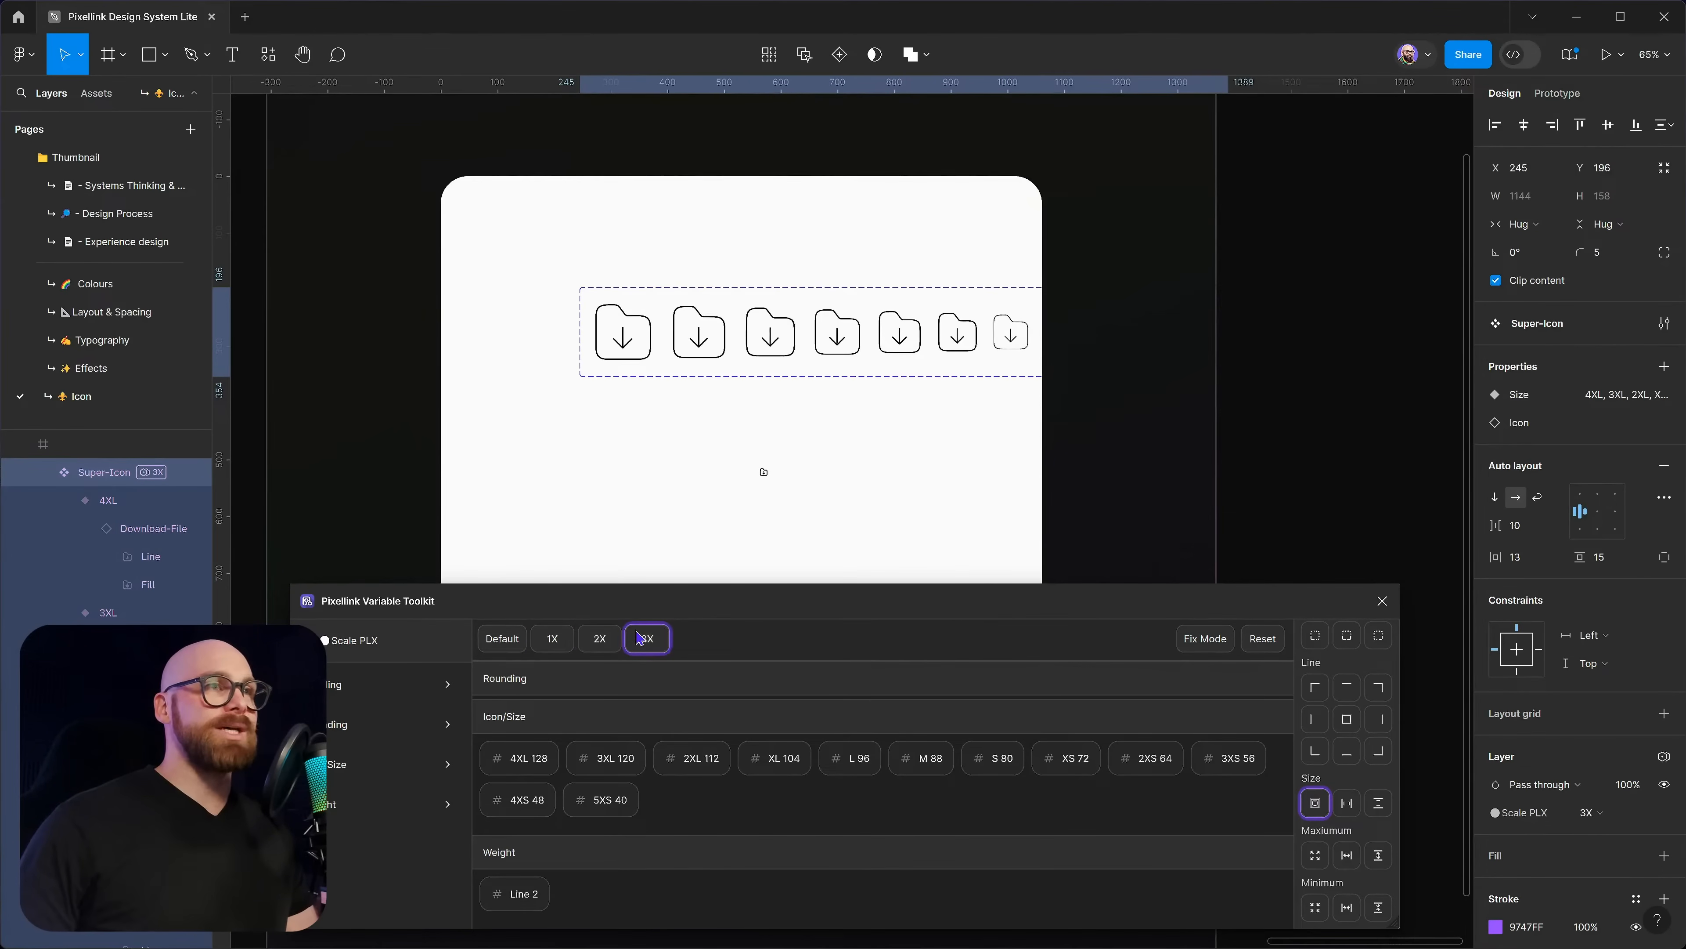
click(552, 639)
click(502, 639)
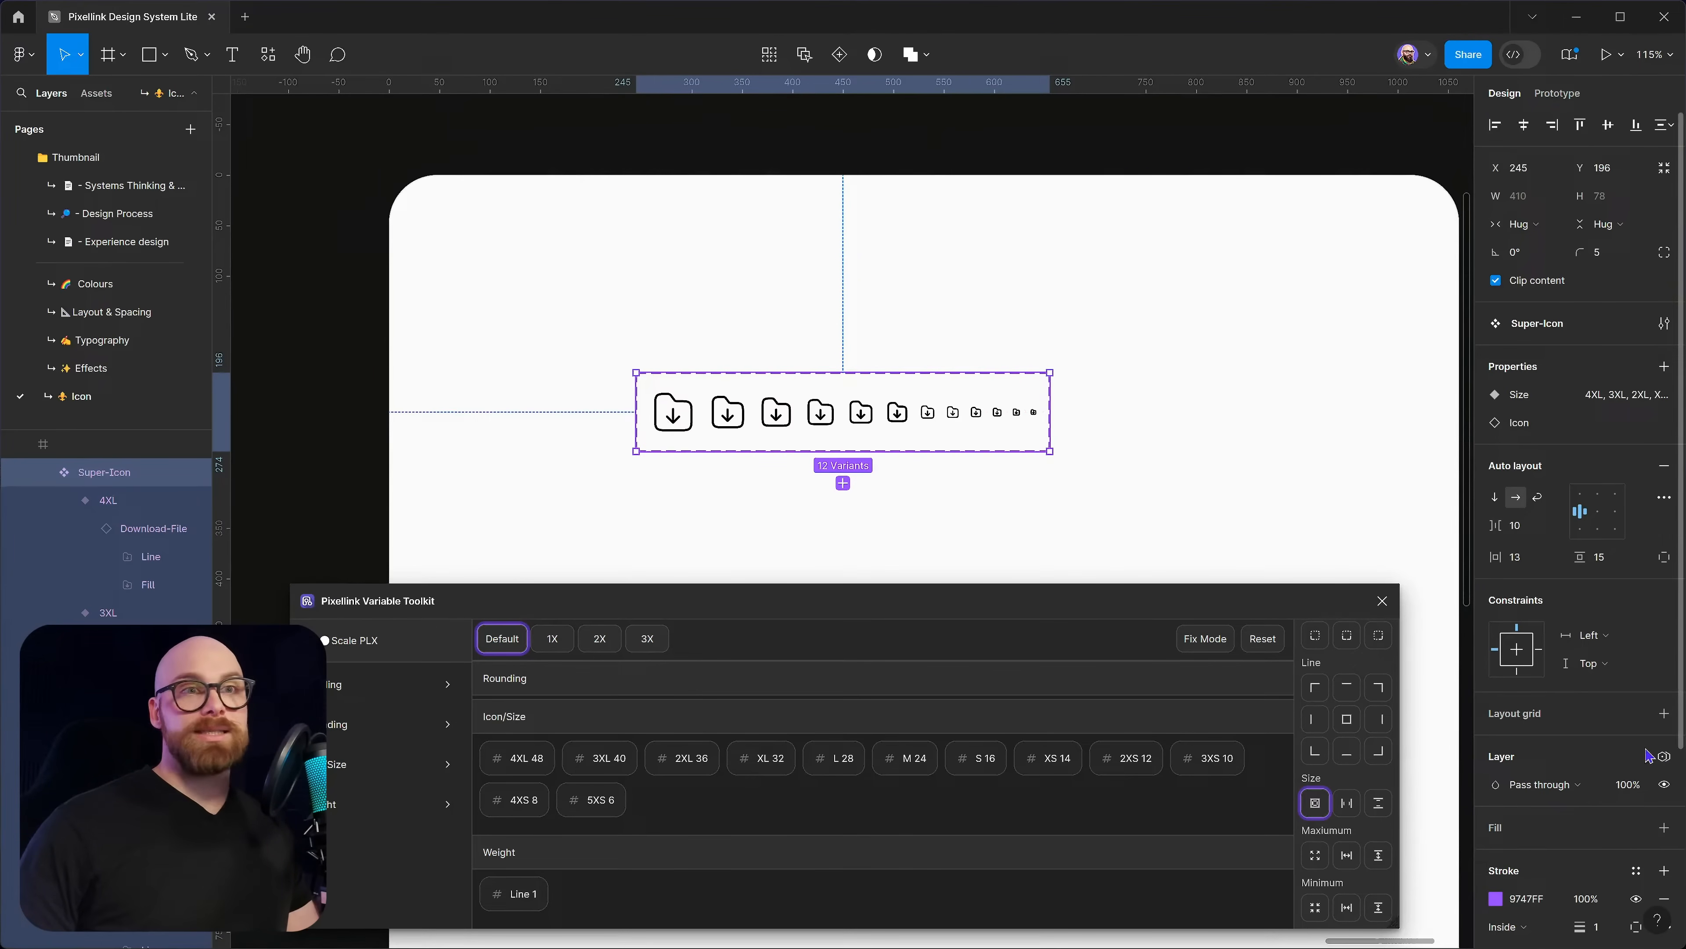
Open the Weight PLX variable collection and try the 700, 600, 500 and 400 modes on the Super-Icon component set
click(397, 655)
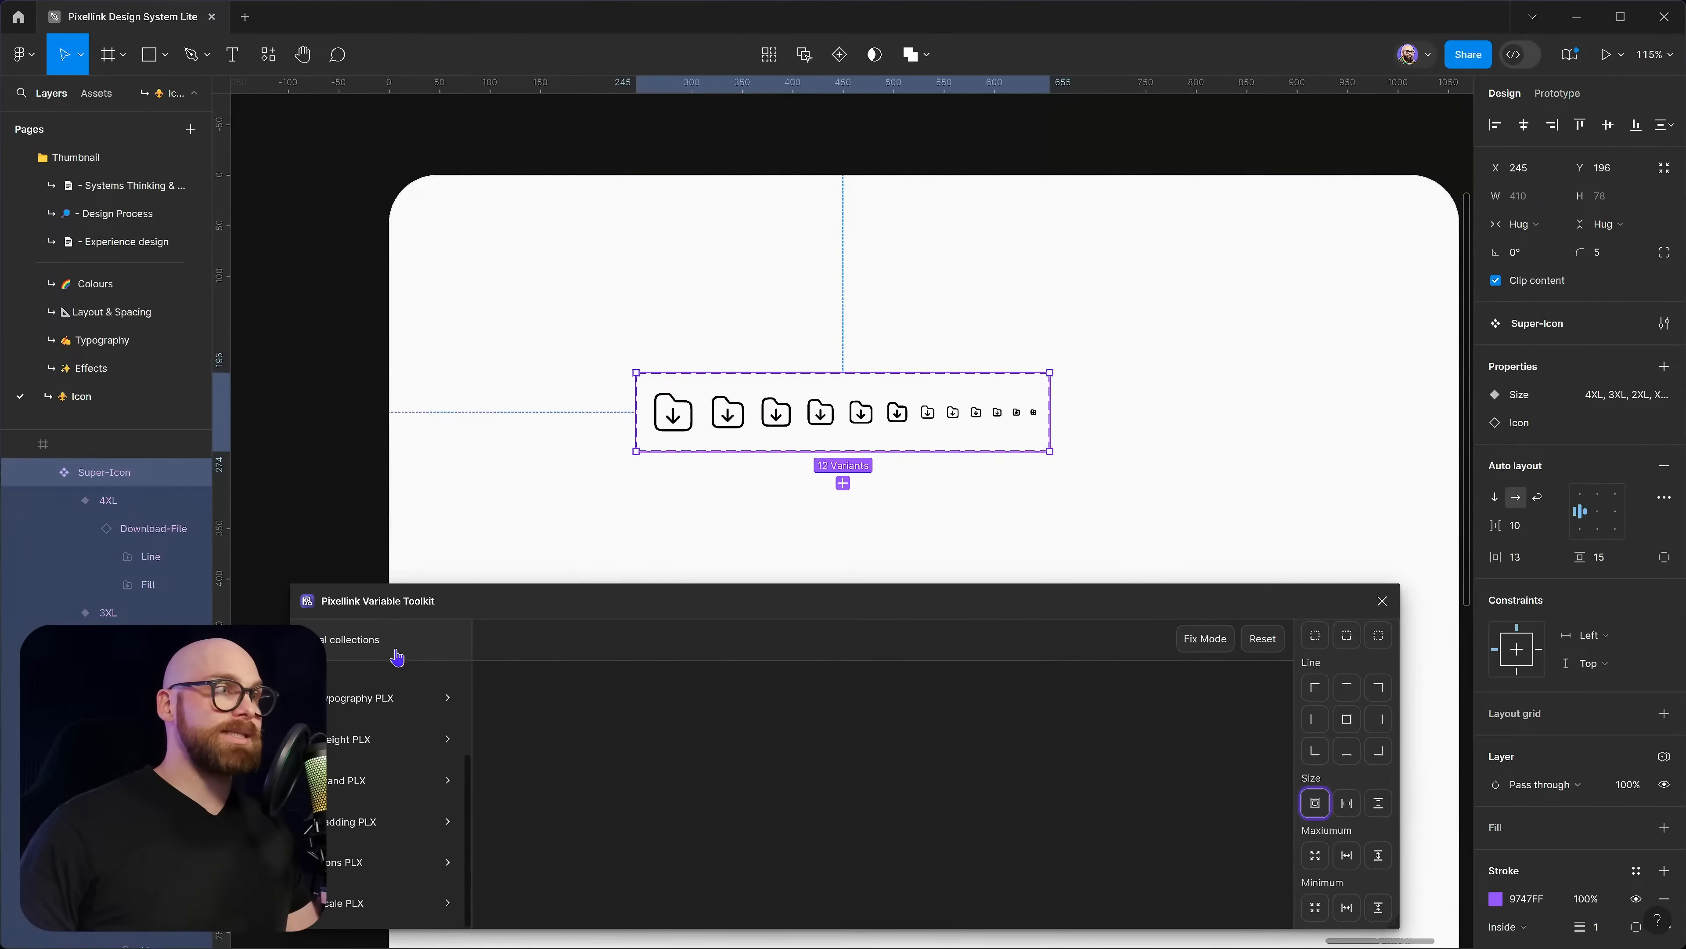
click(388, 901)
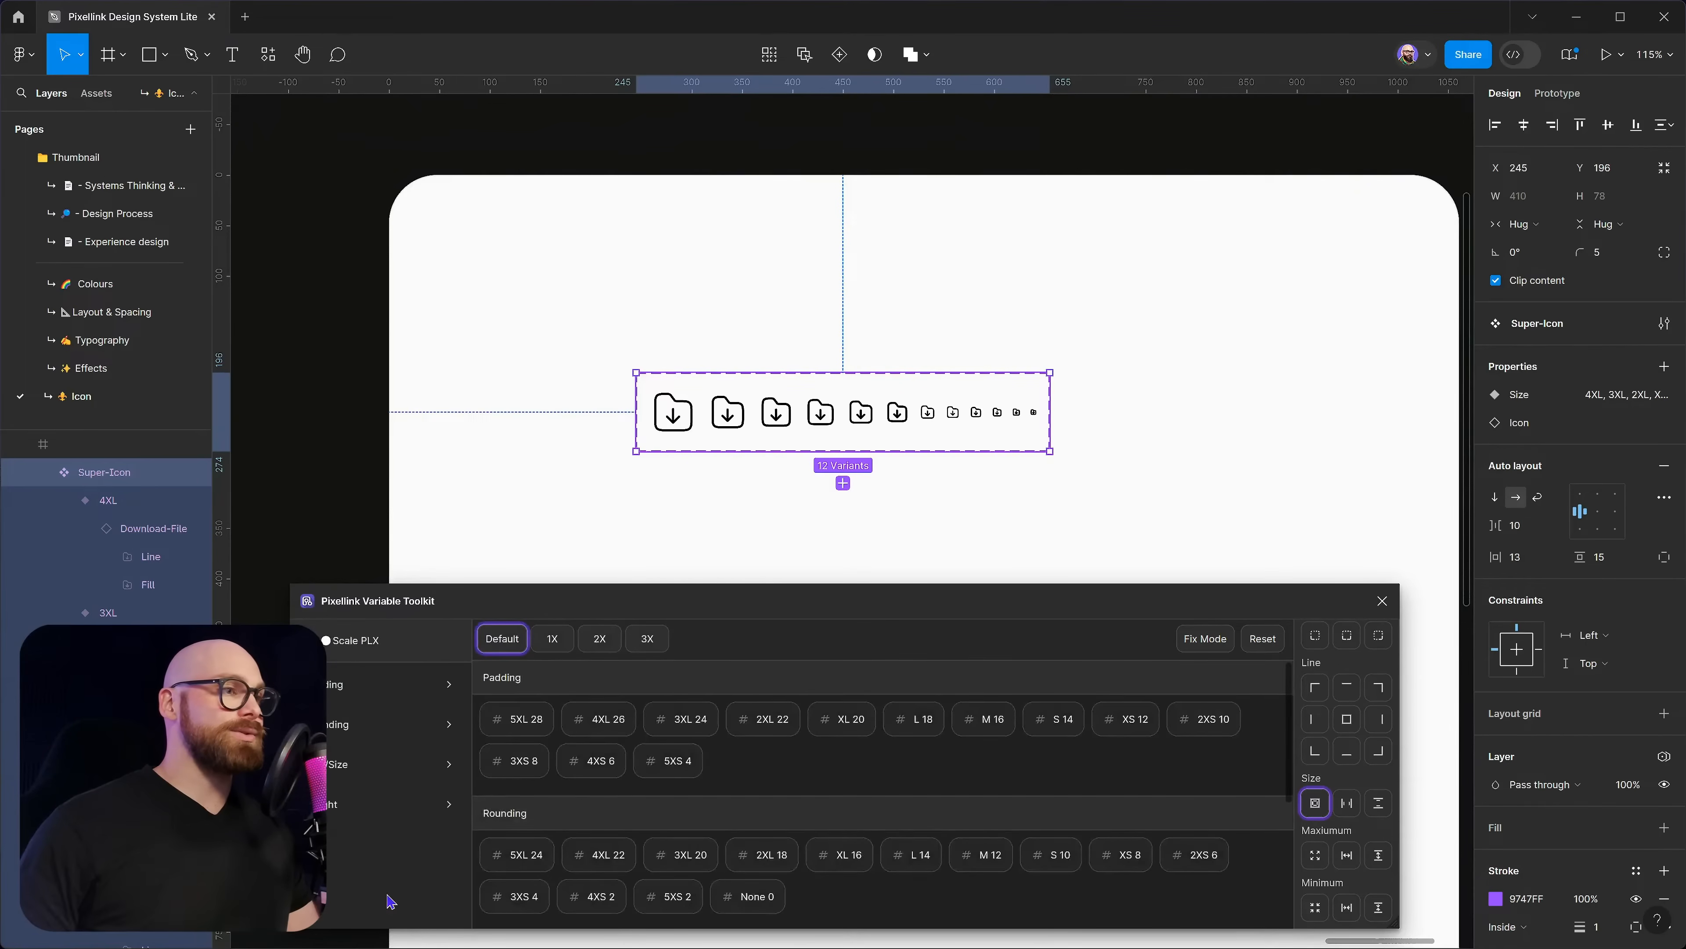
click(373, 639)
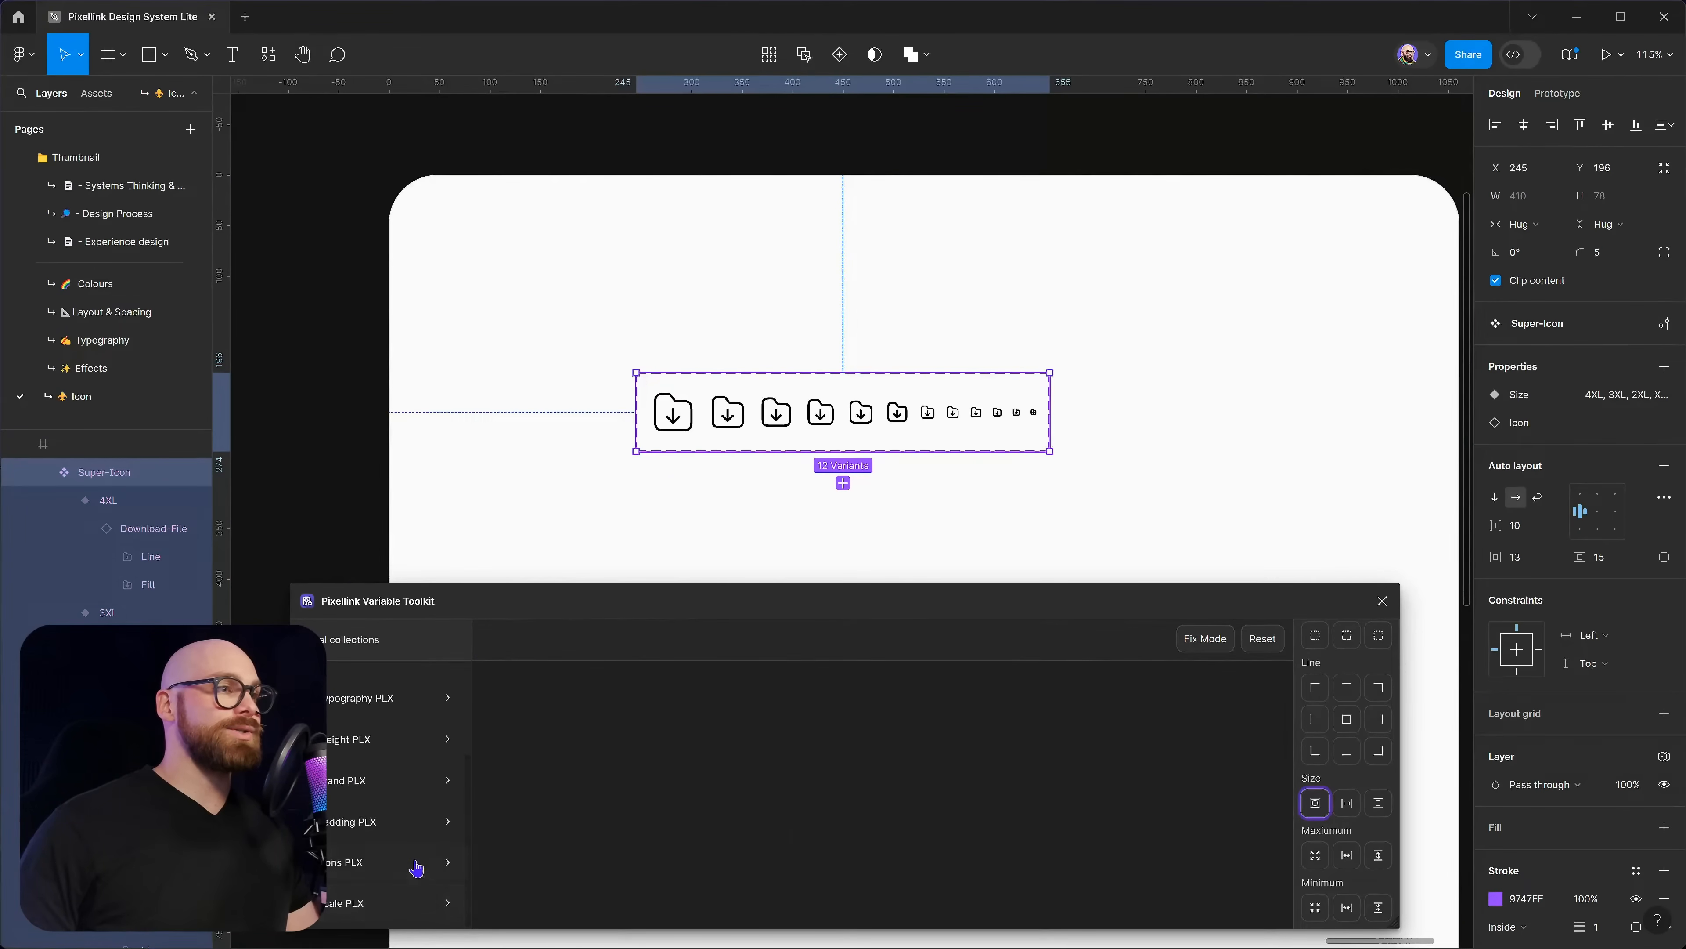
scroll(380, 816, up, 3)
scroll(380, 804, down, 2)
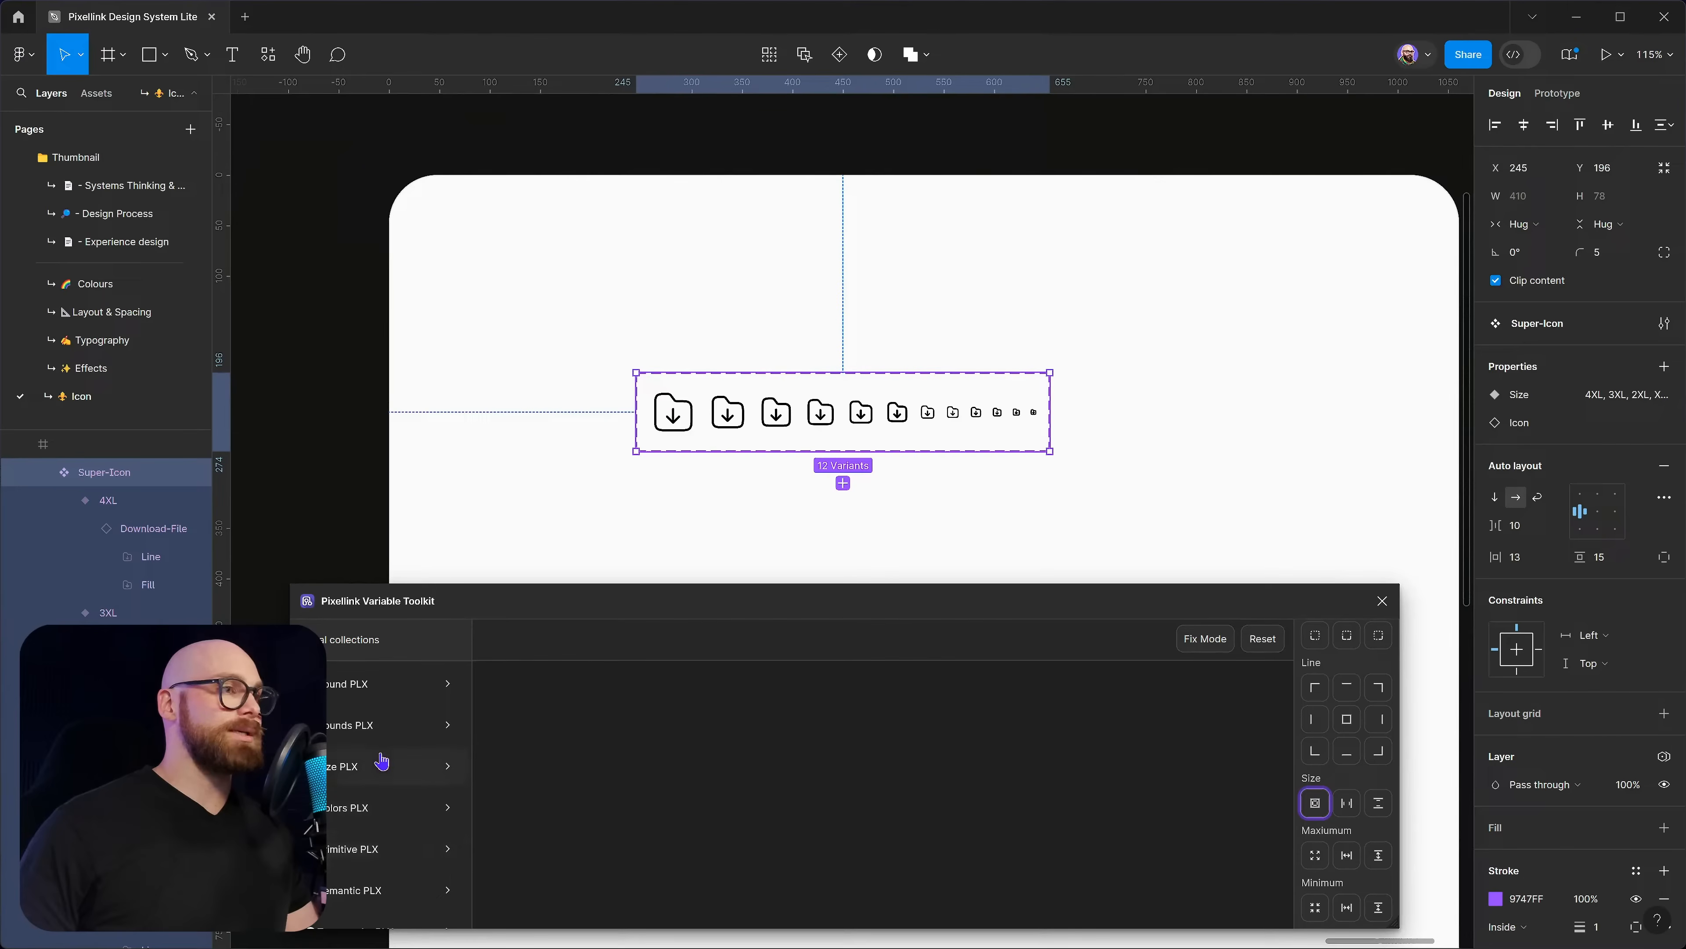
click(394, 849)
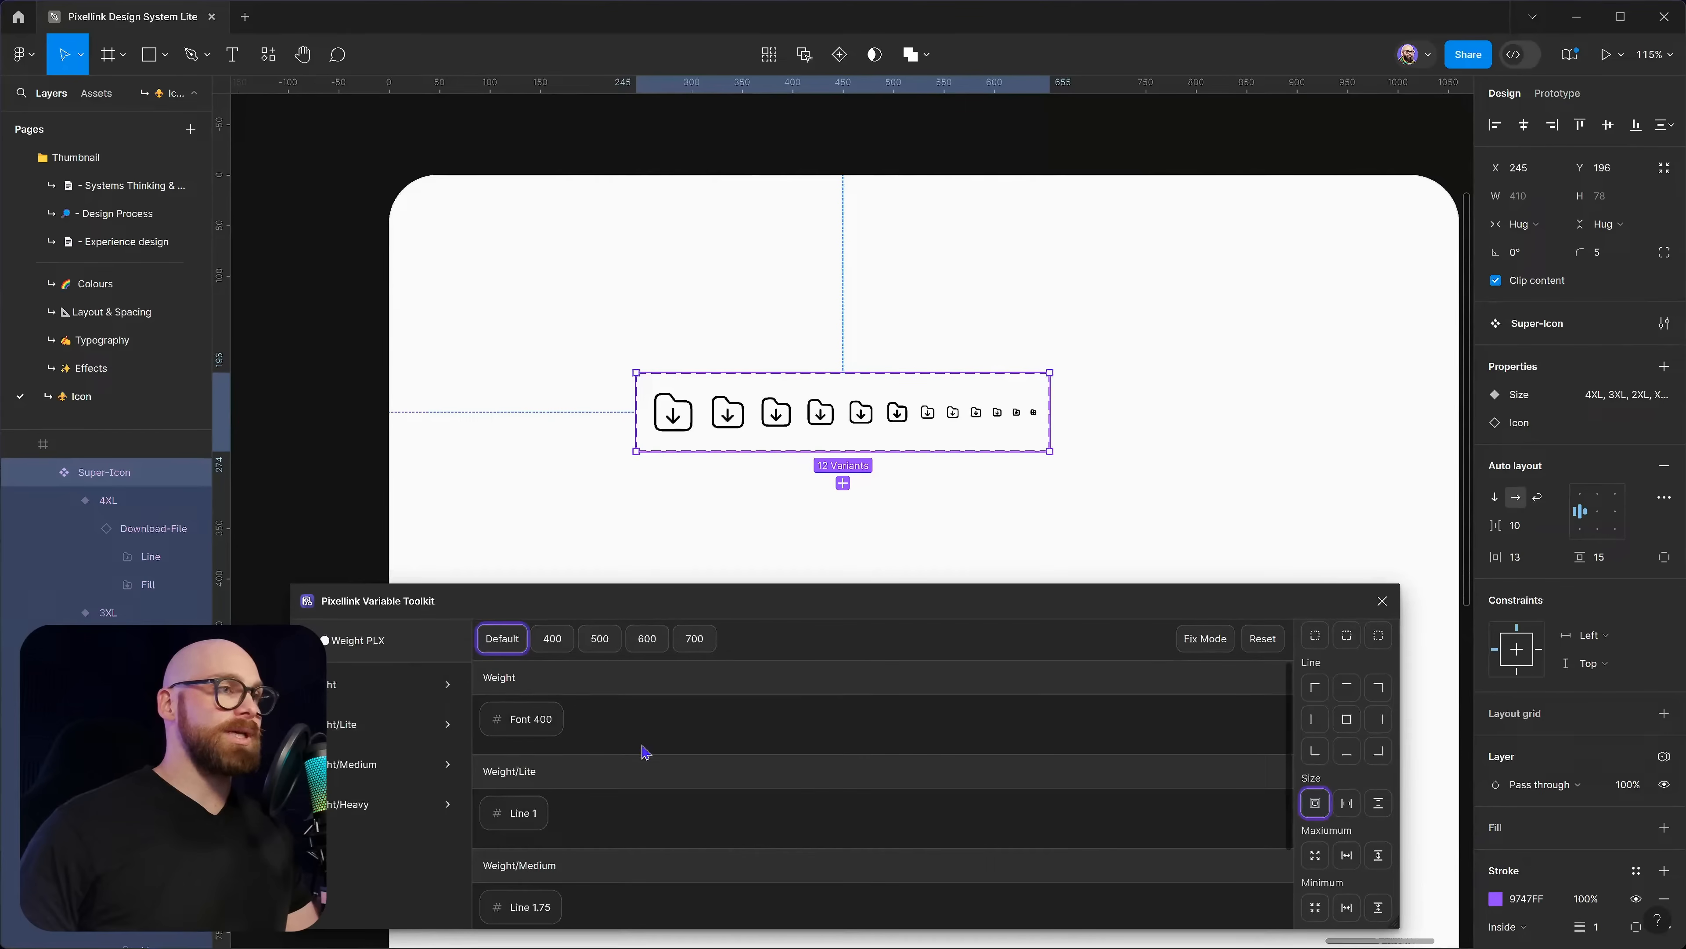
click(694, 639)
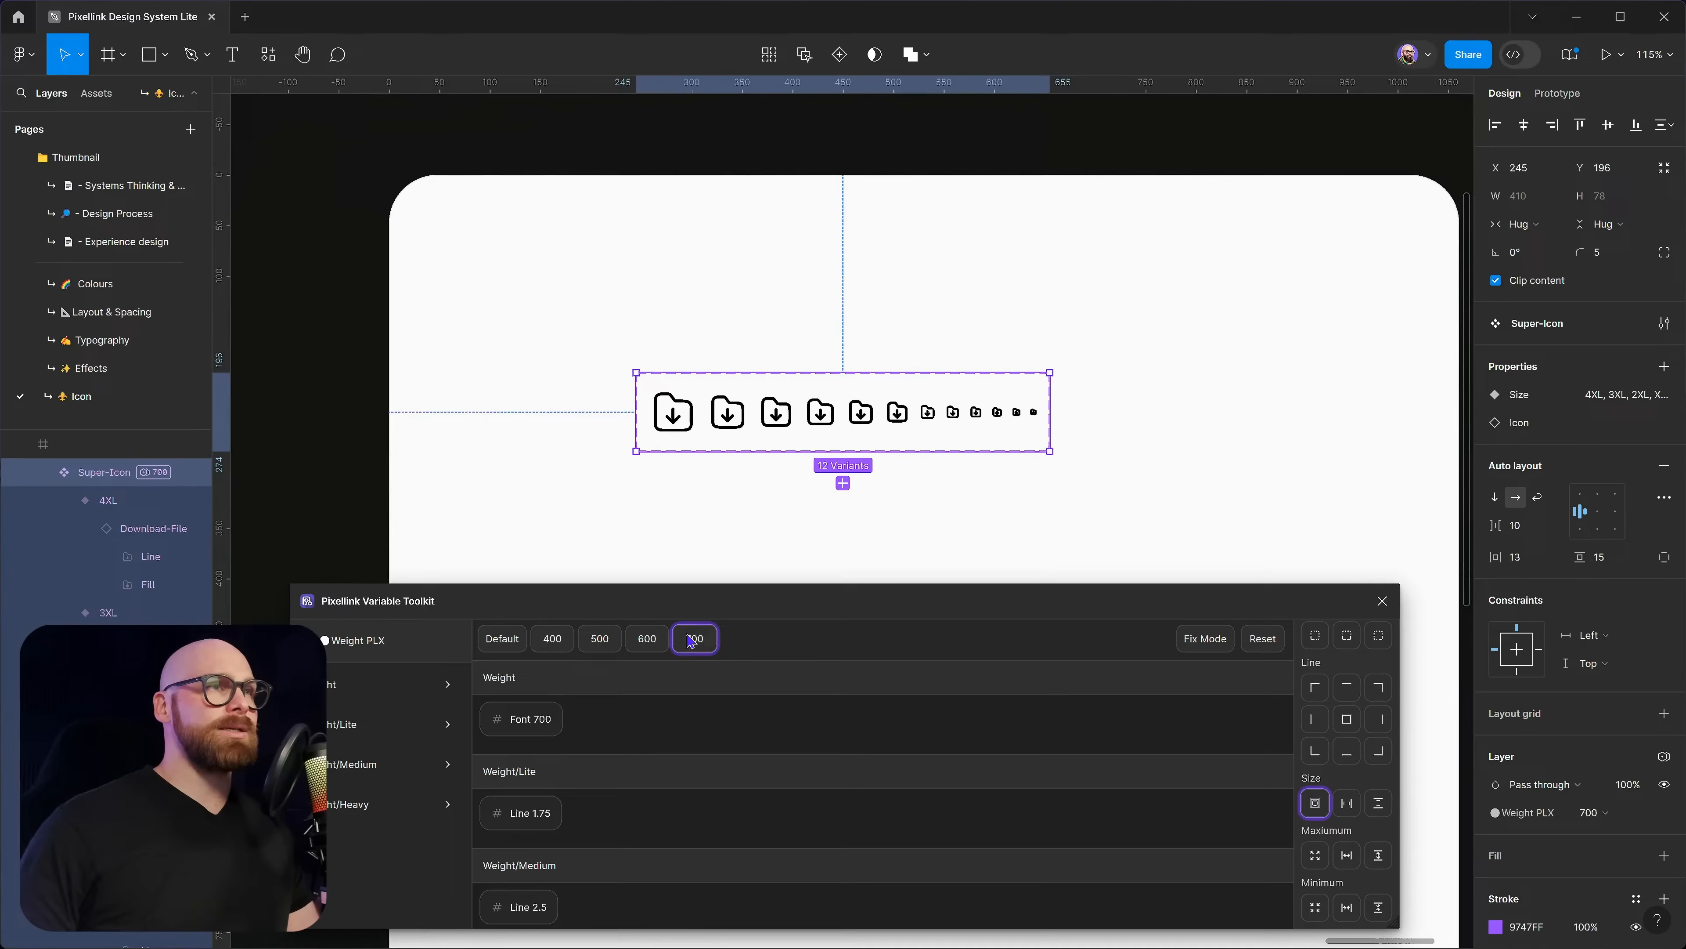
click(649, 641)
click(600, 641)
click(557, 641)
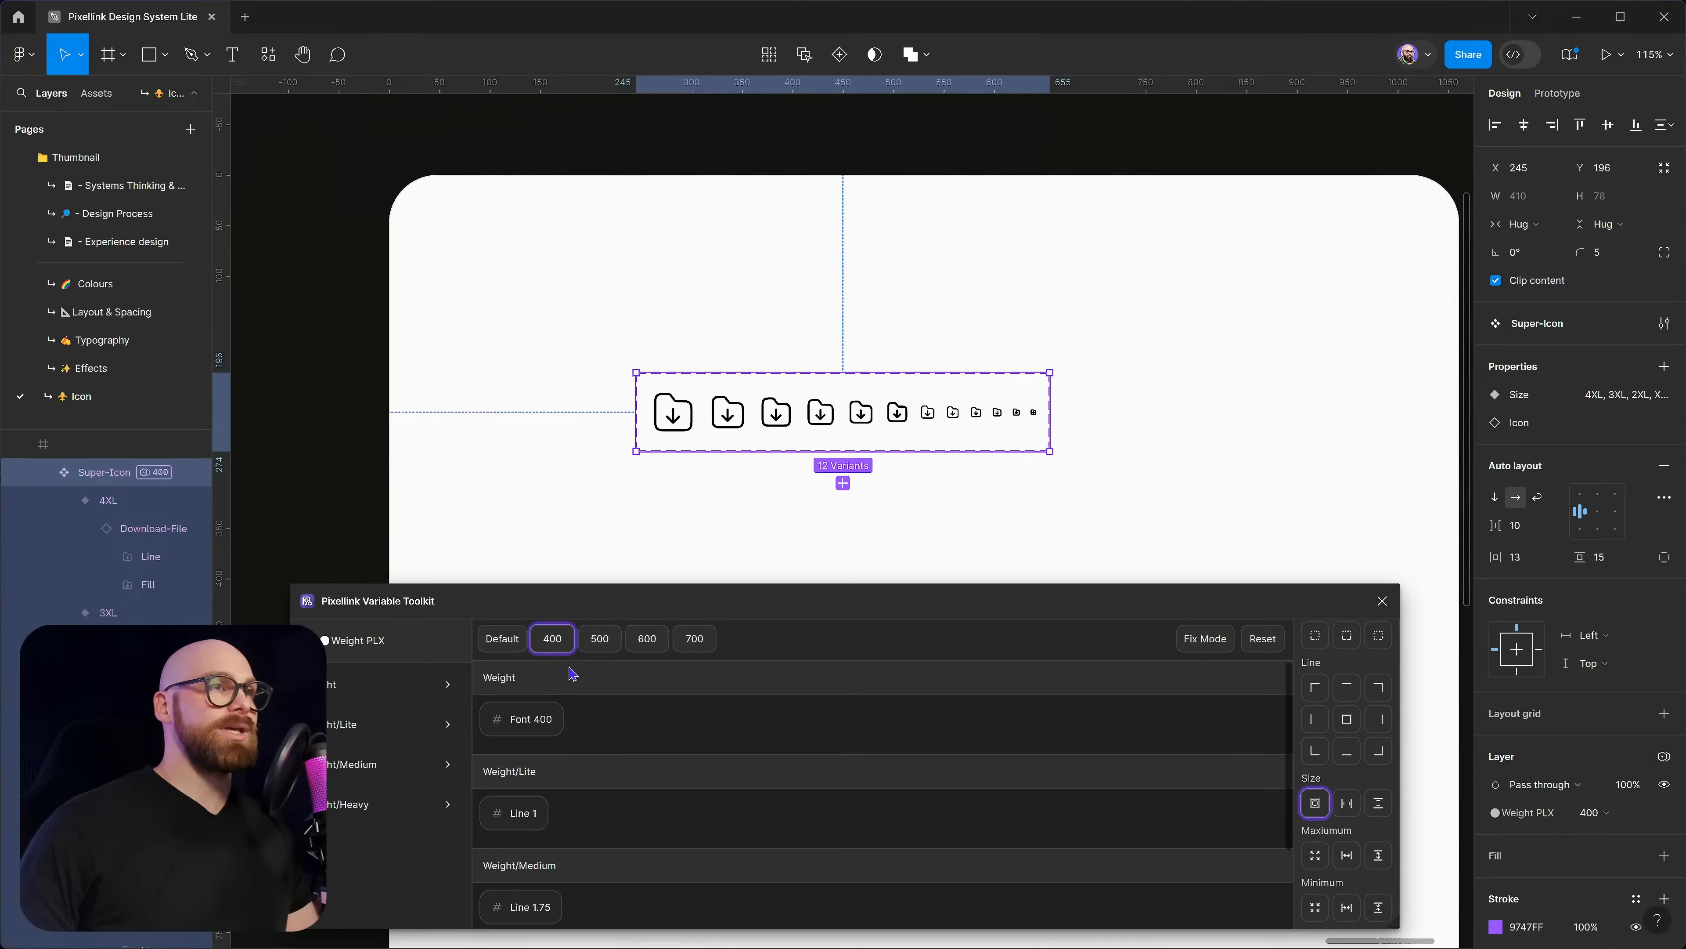
Compare the component set's line weights in the 500, 600, 700 and 400 modes again and restore the Default weight mode
click(599, 640)
click(648, 640)
click(694, 639)
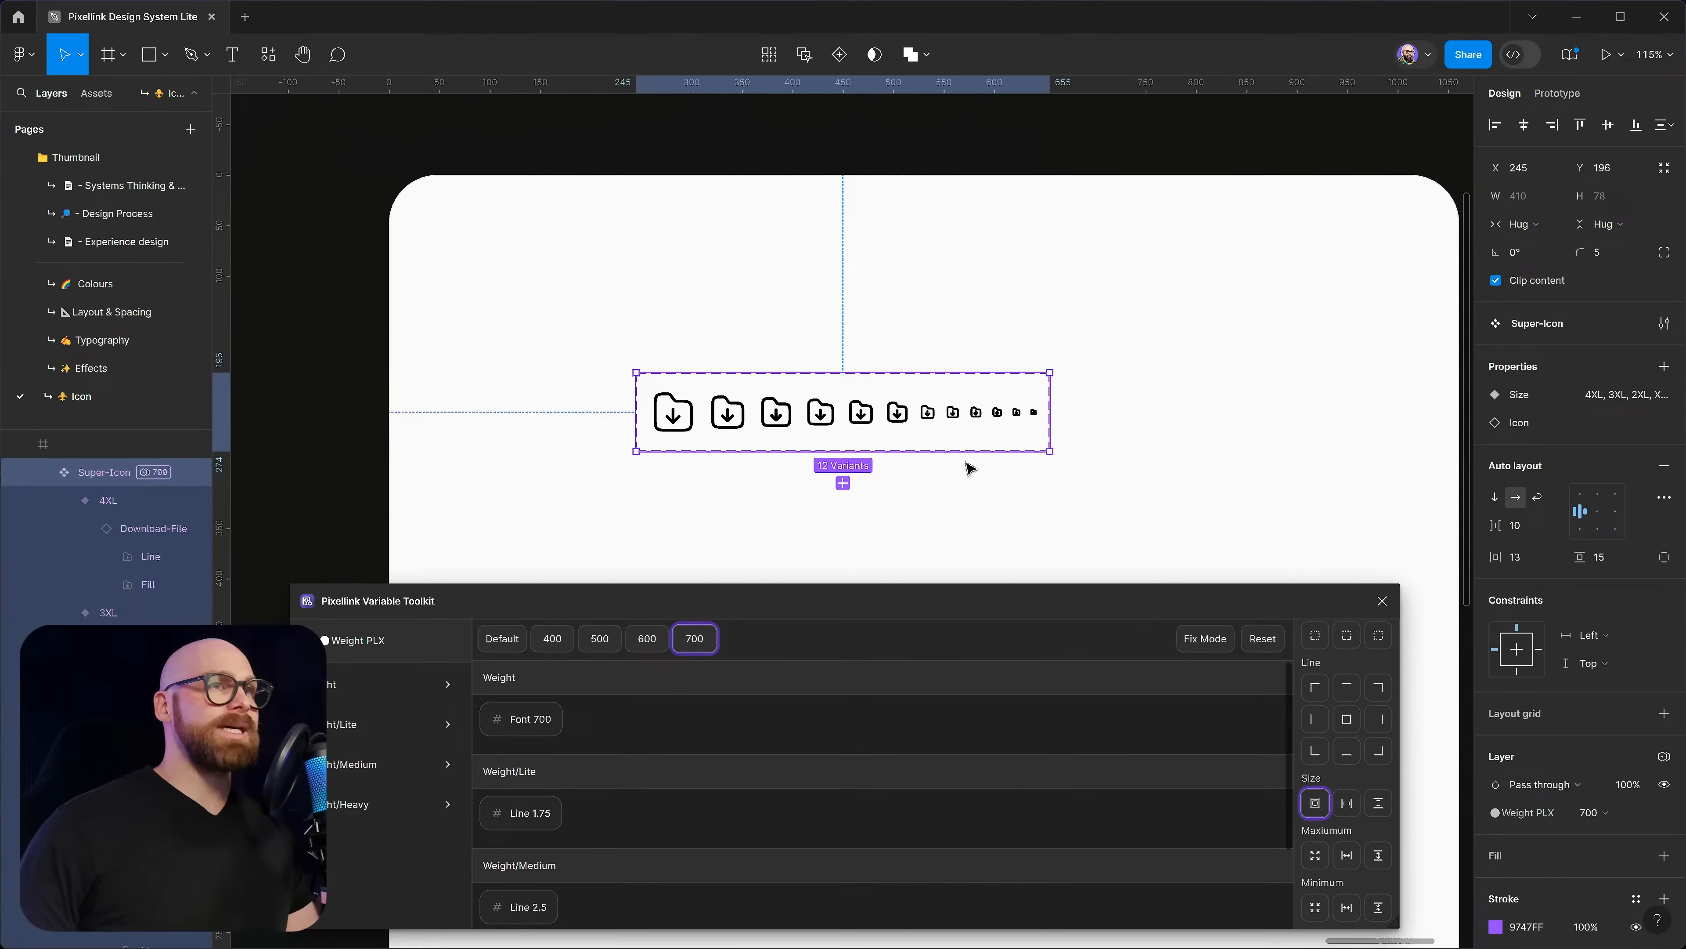
click(560, 646)
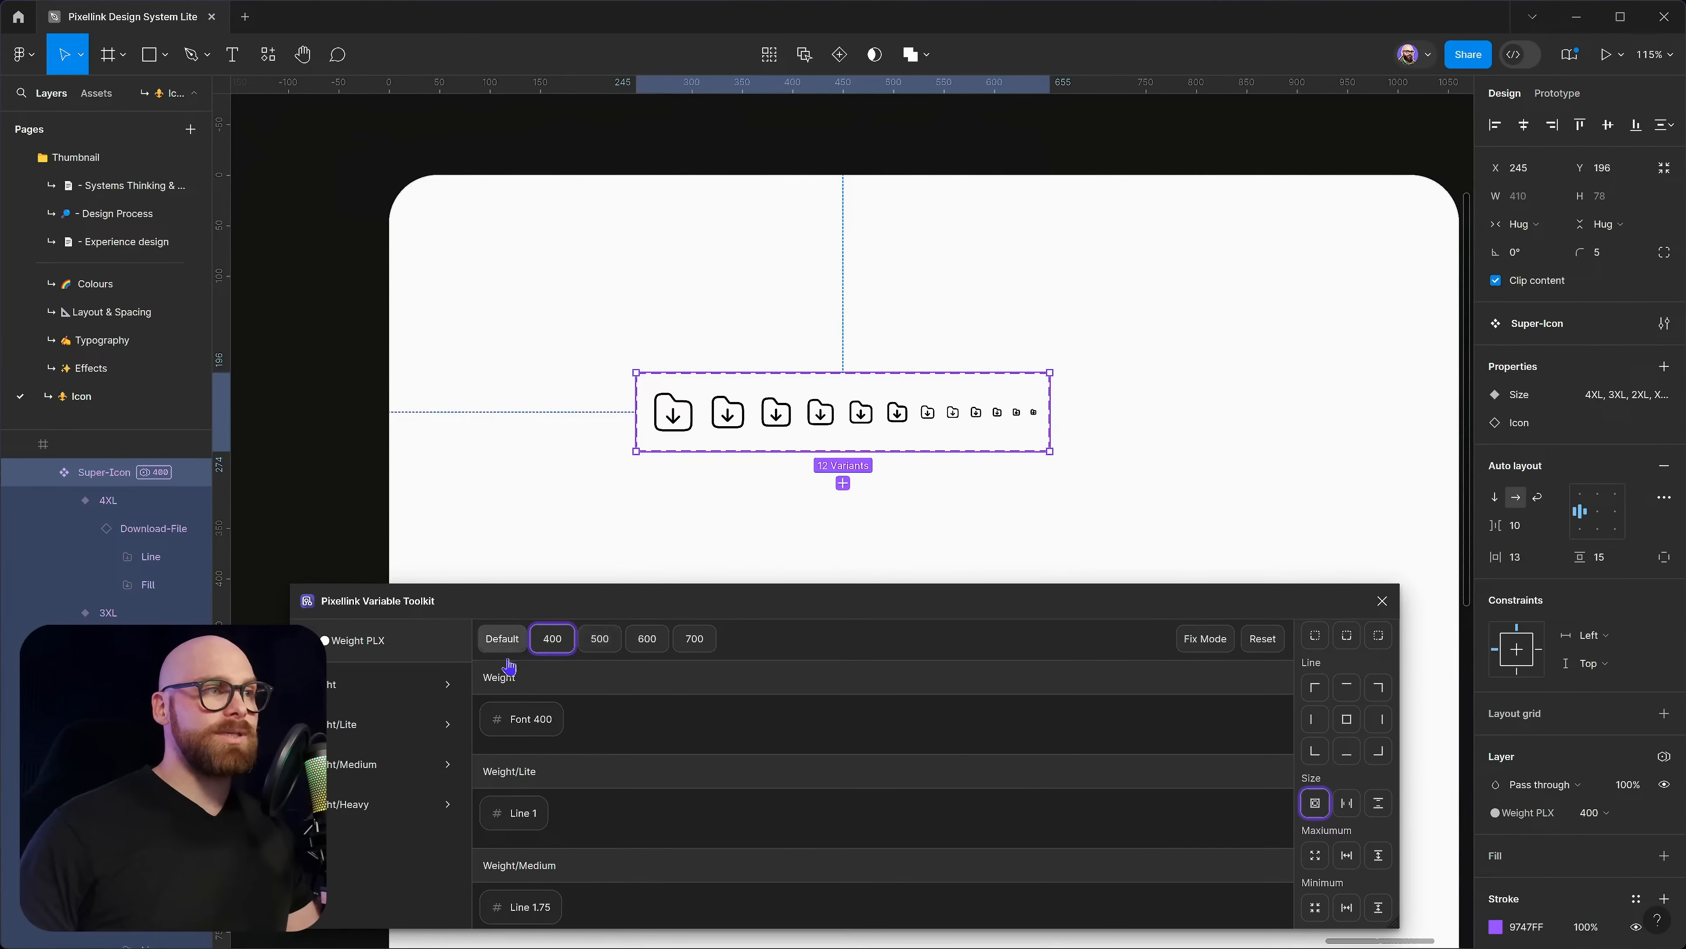
click(502, 640)
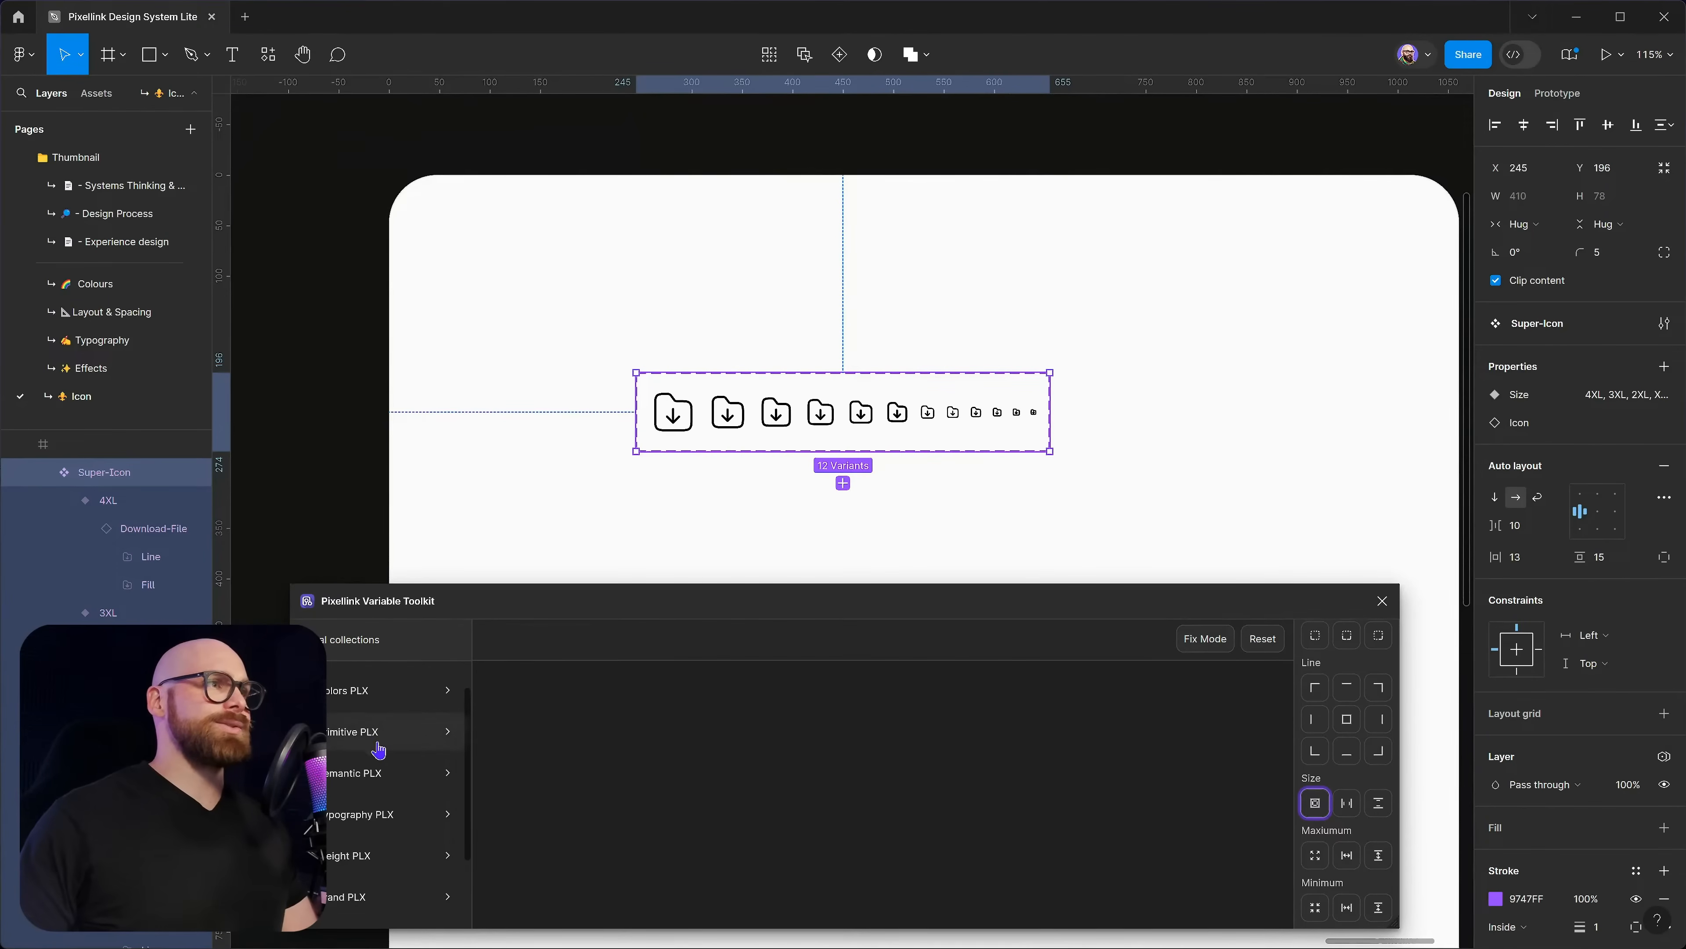
scroll(384, 777, down, 2)
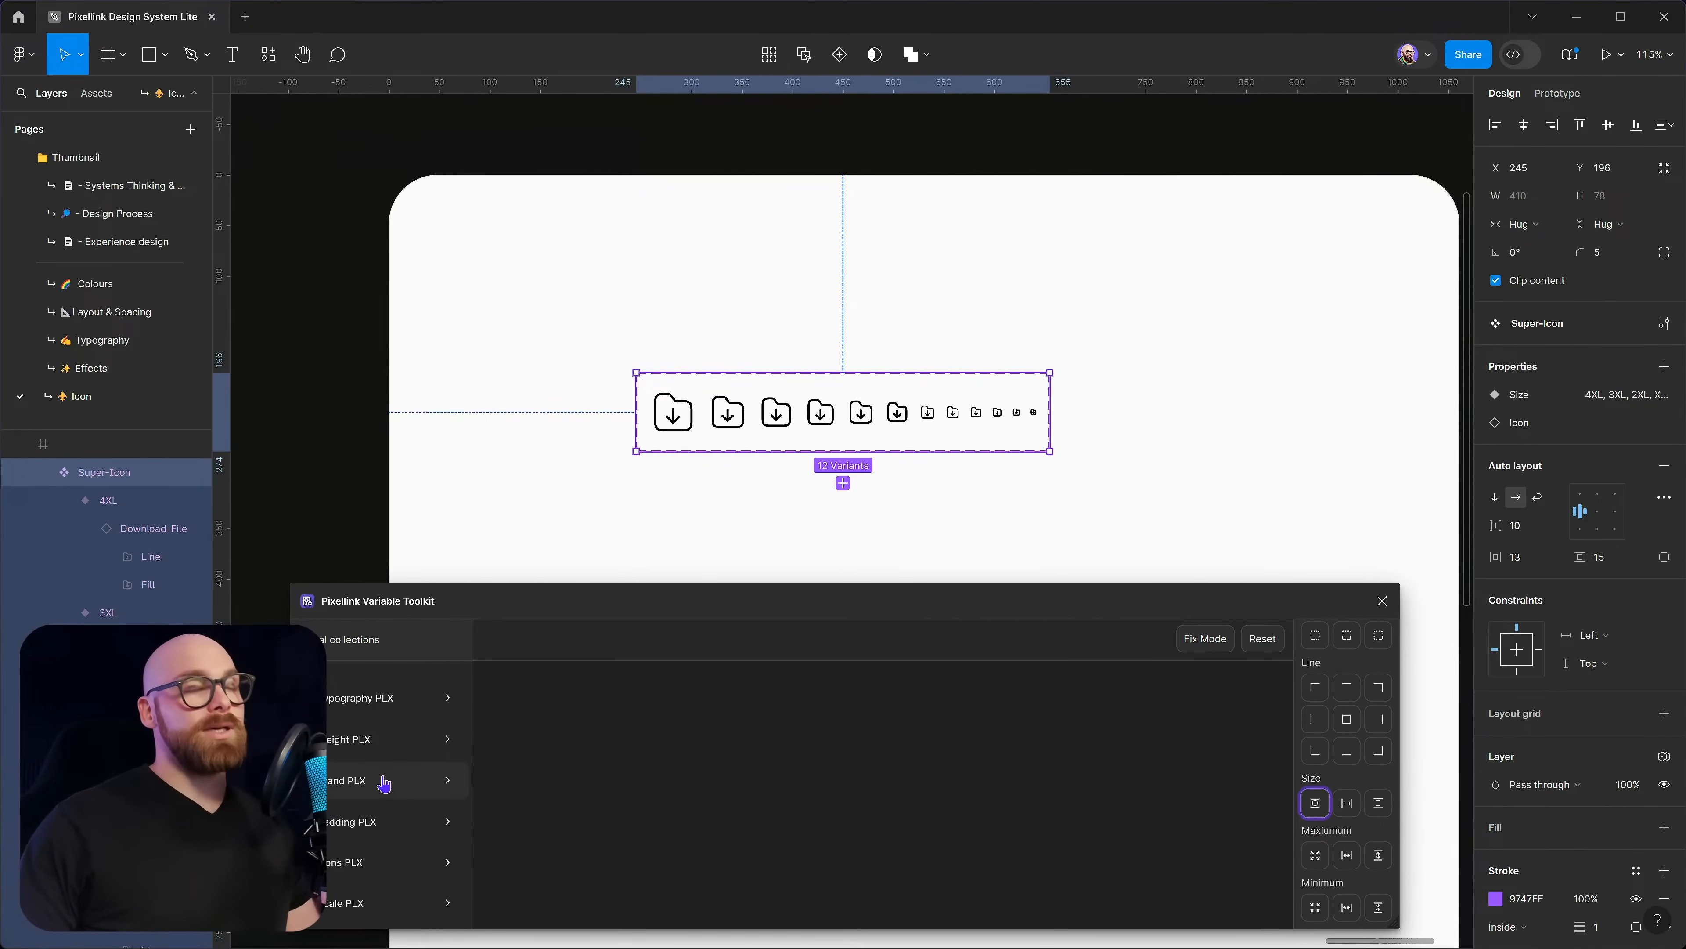
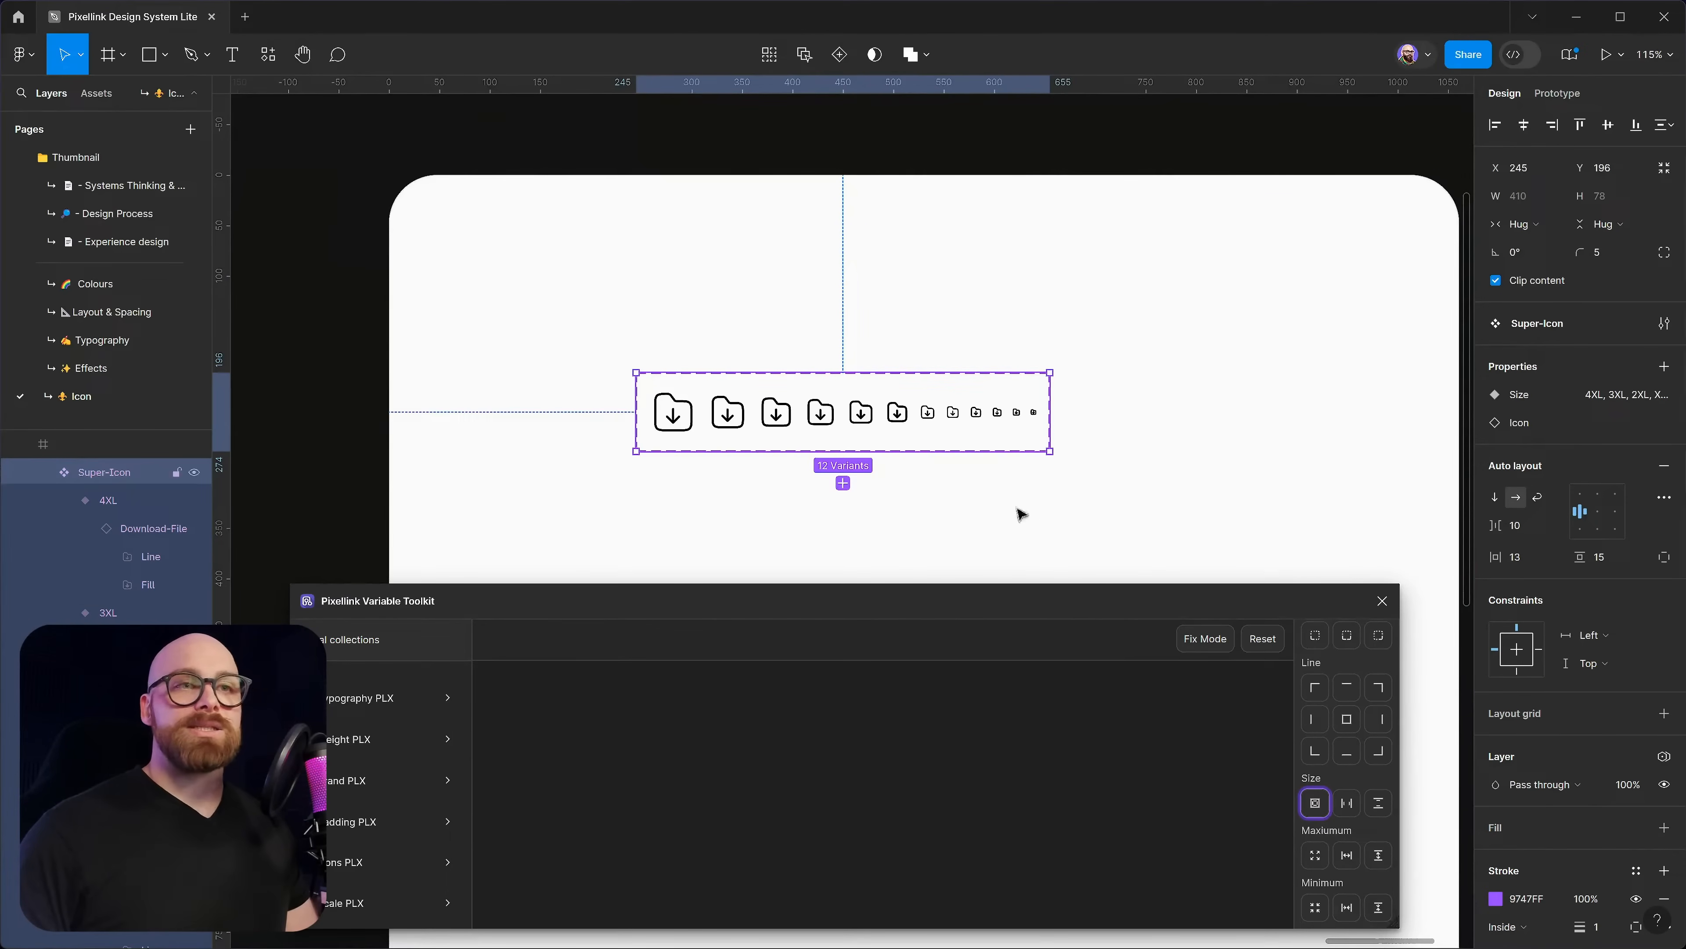
Apply the Combo mode of the Icons PLX collection to the whole Super-Icon component set
click(688, 415)
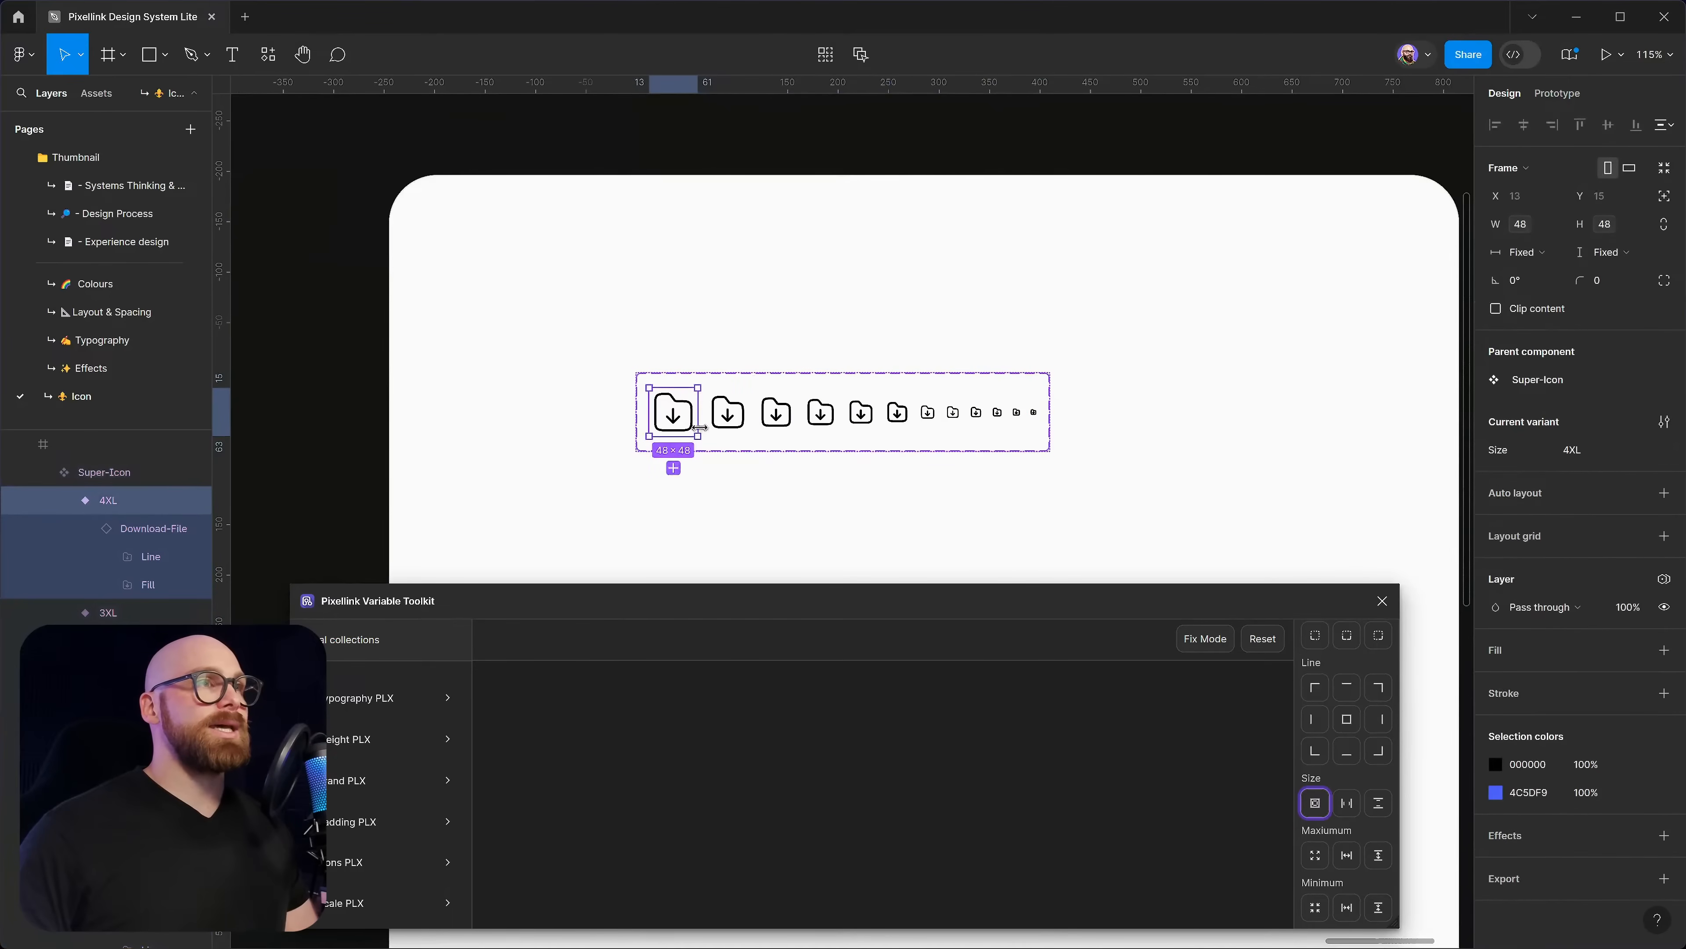
click(674, 376)
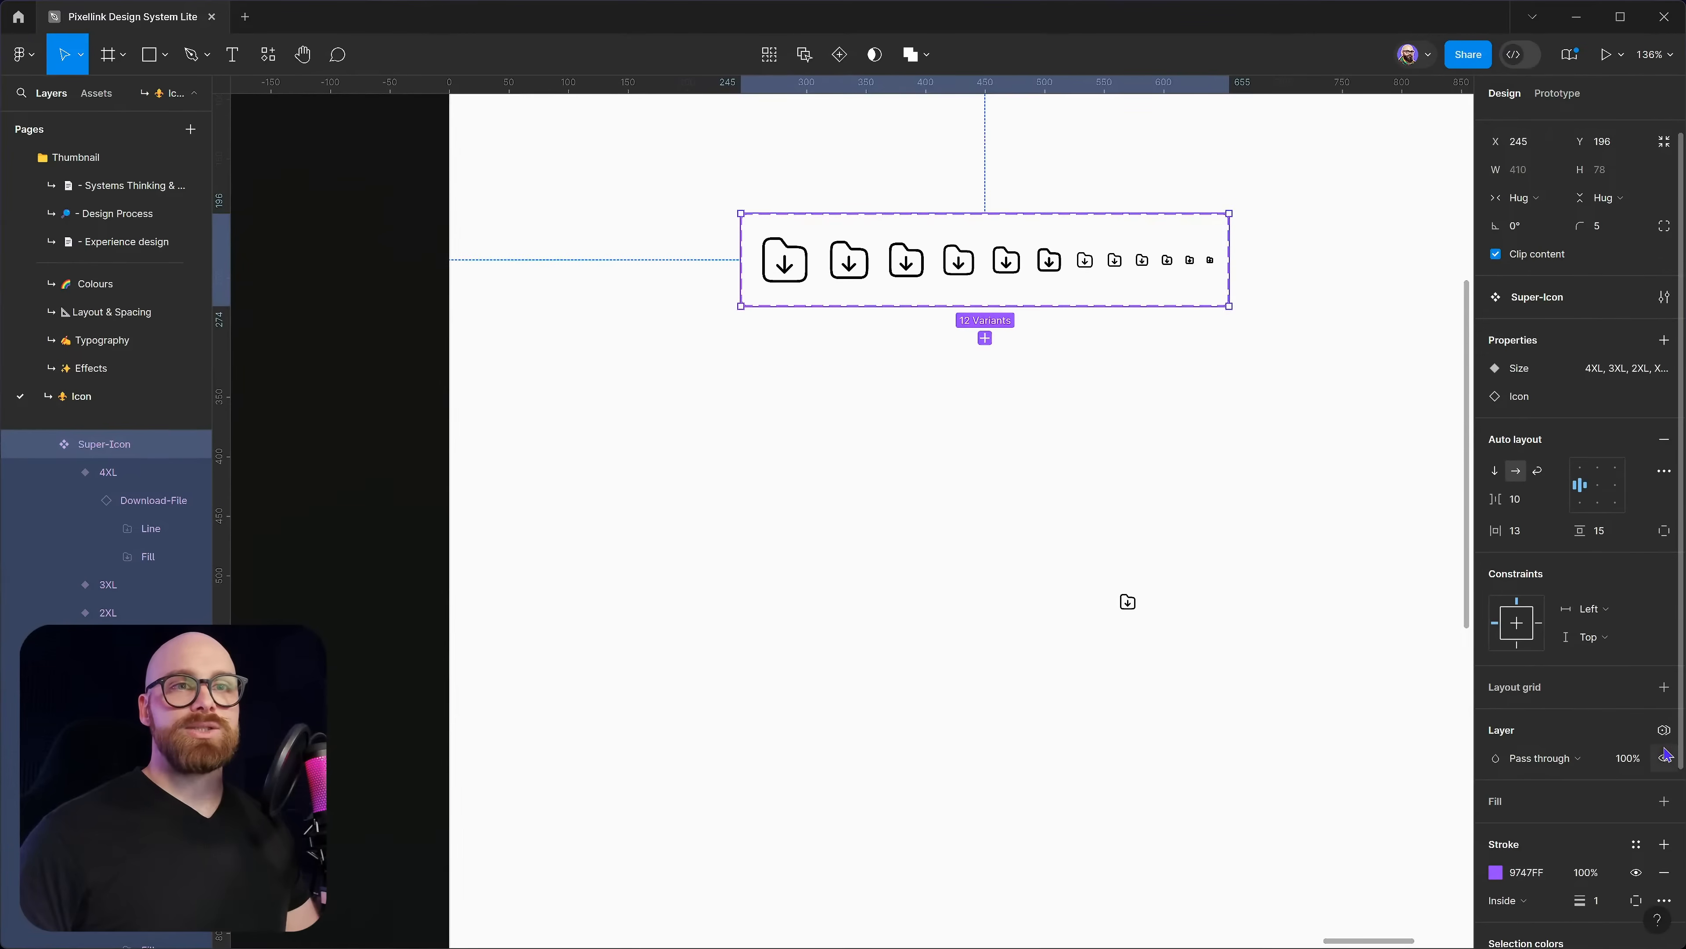
click(1663, 750)
mouse_move(1575, 783)
mouse_move(1574, 746)
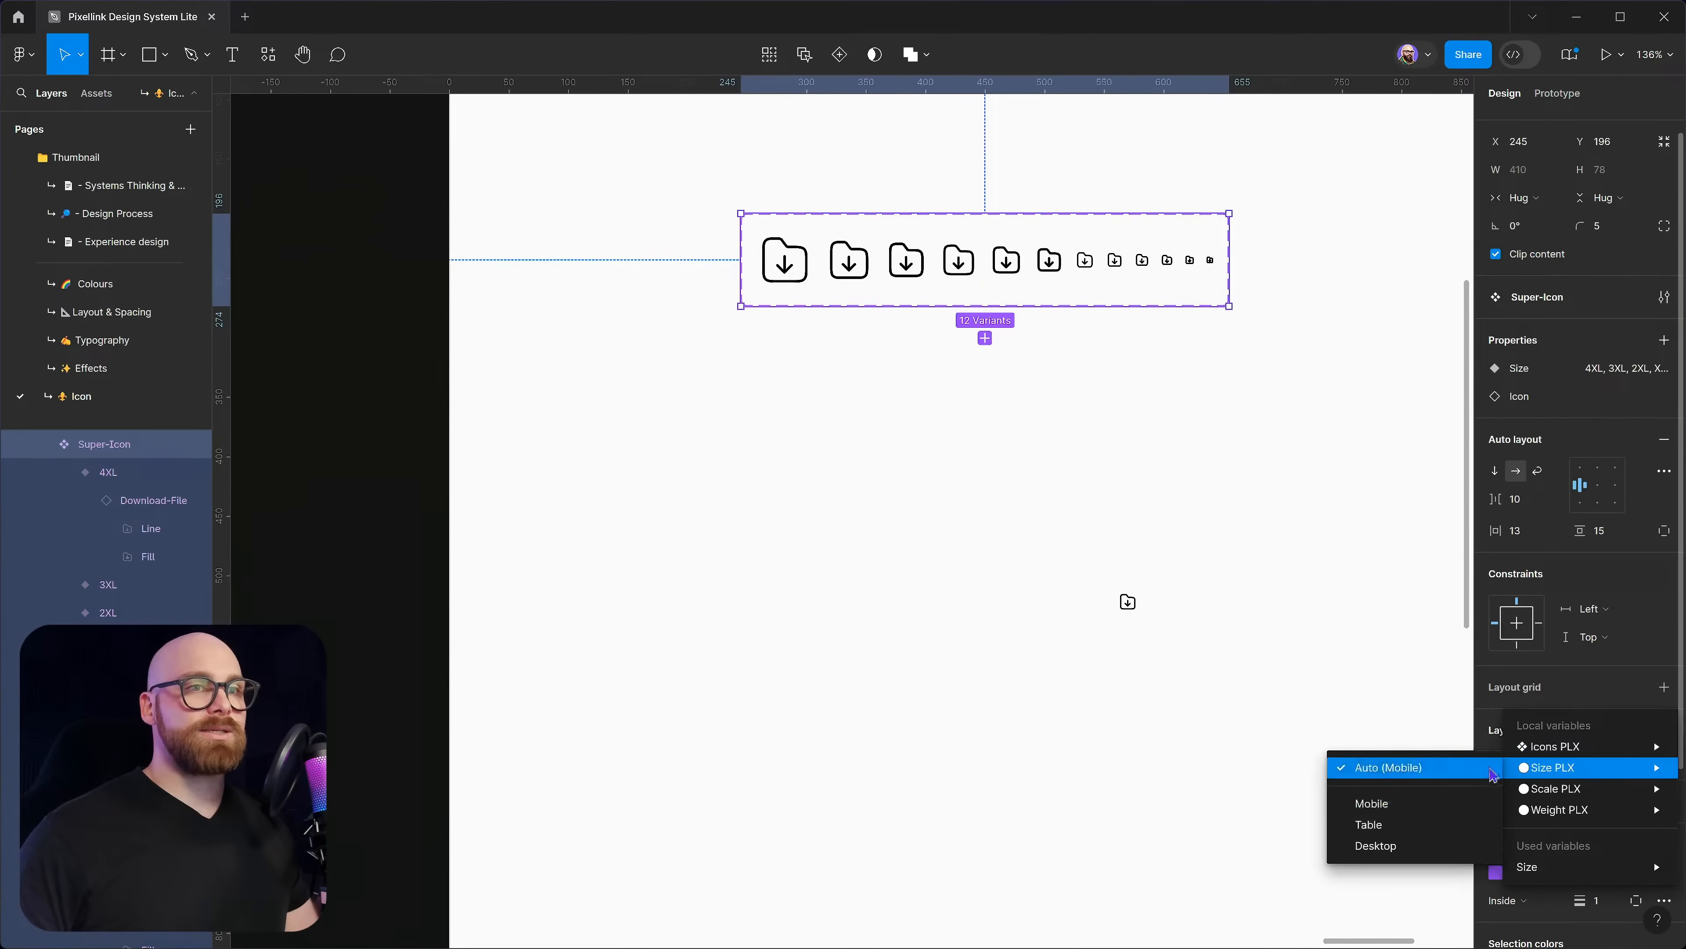
click(1431, 824)
scroll(1195, 432, right, 3)
scroll(1195, 432, up, 2)
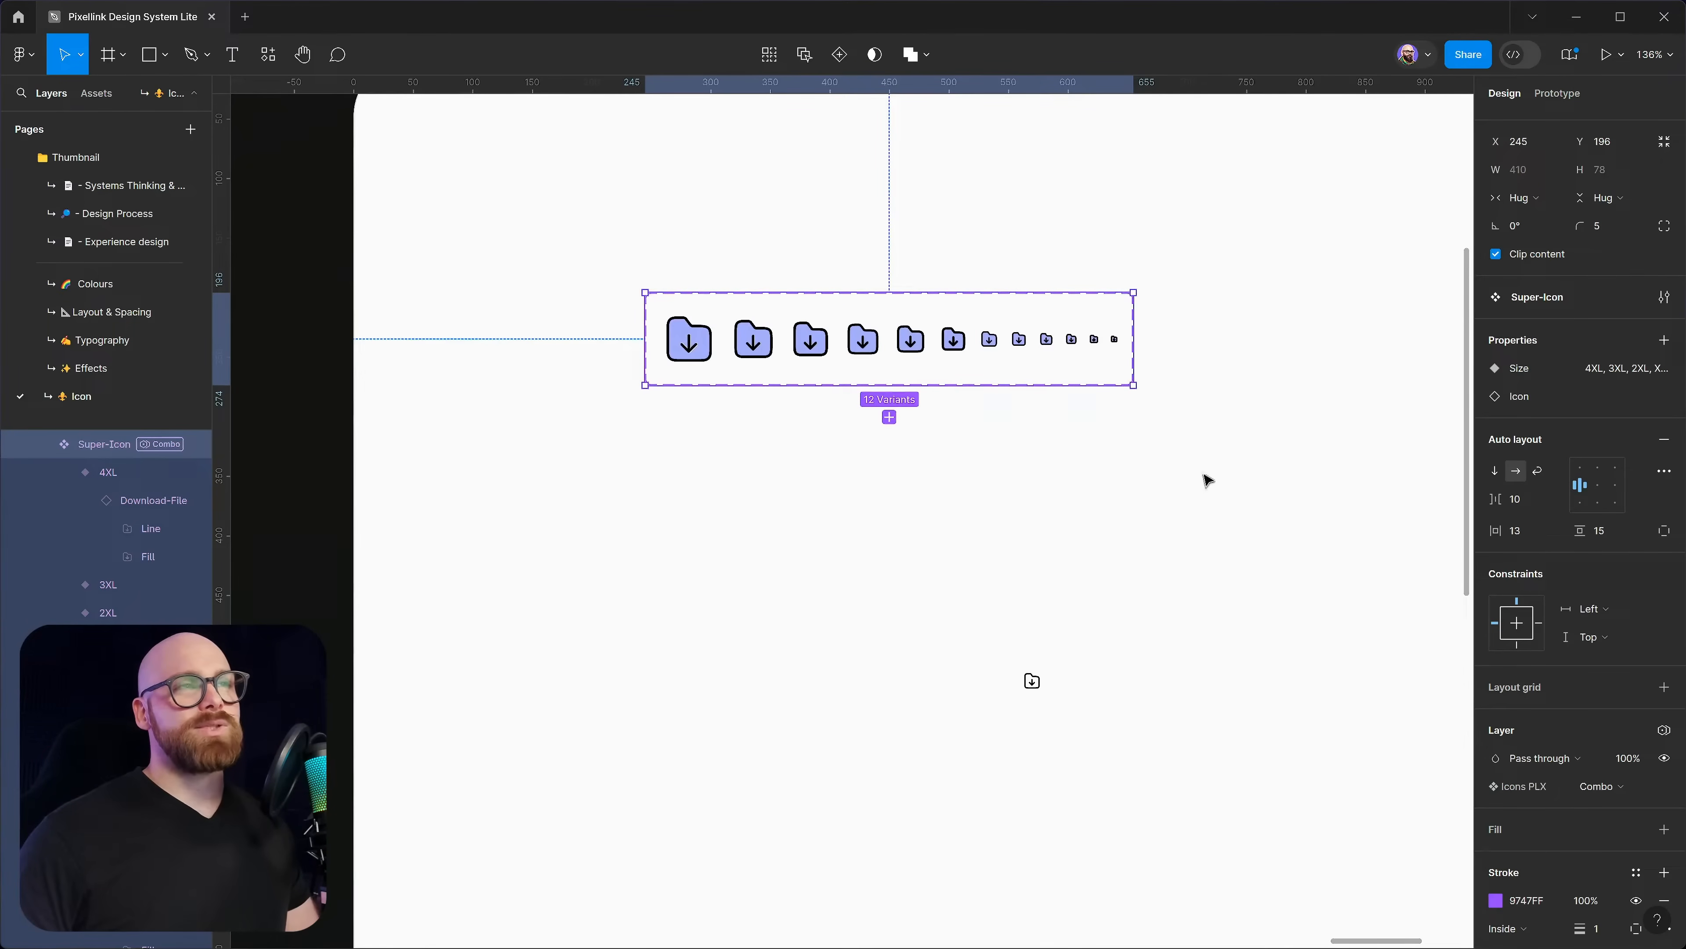
Set the blue fill colour of the standalone 16 px Download-File component to white, FFFFFF
click(1032, 681)
click(1496, 795)
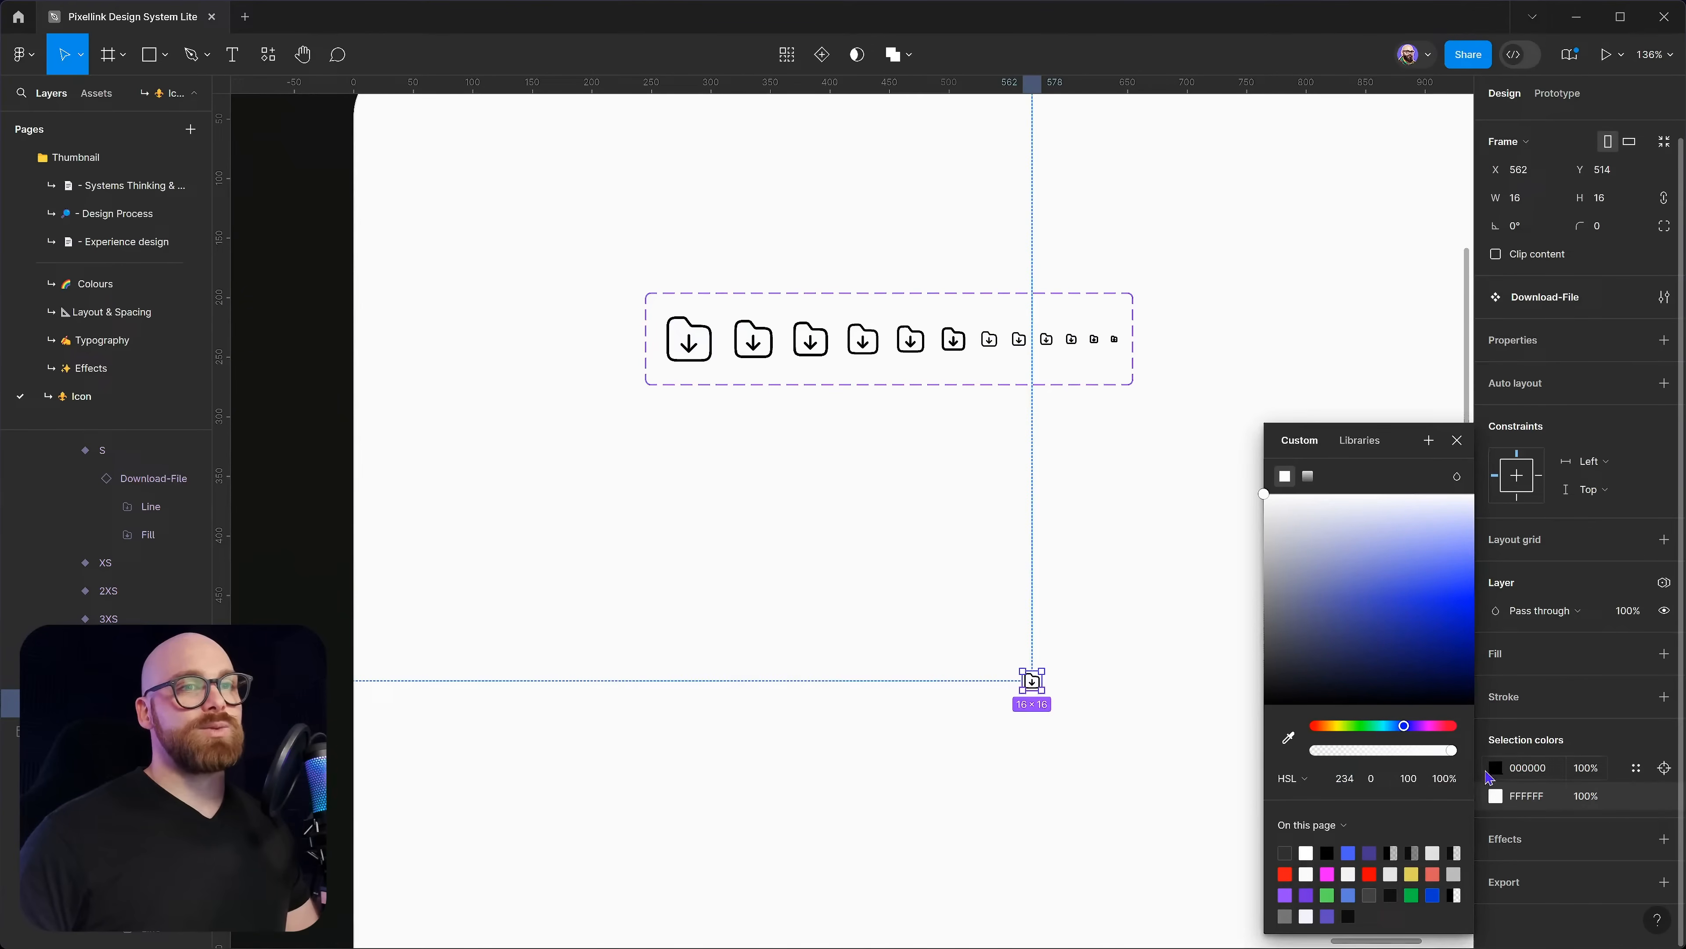
click(1457, 441)
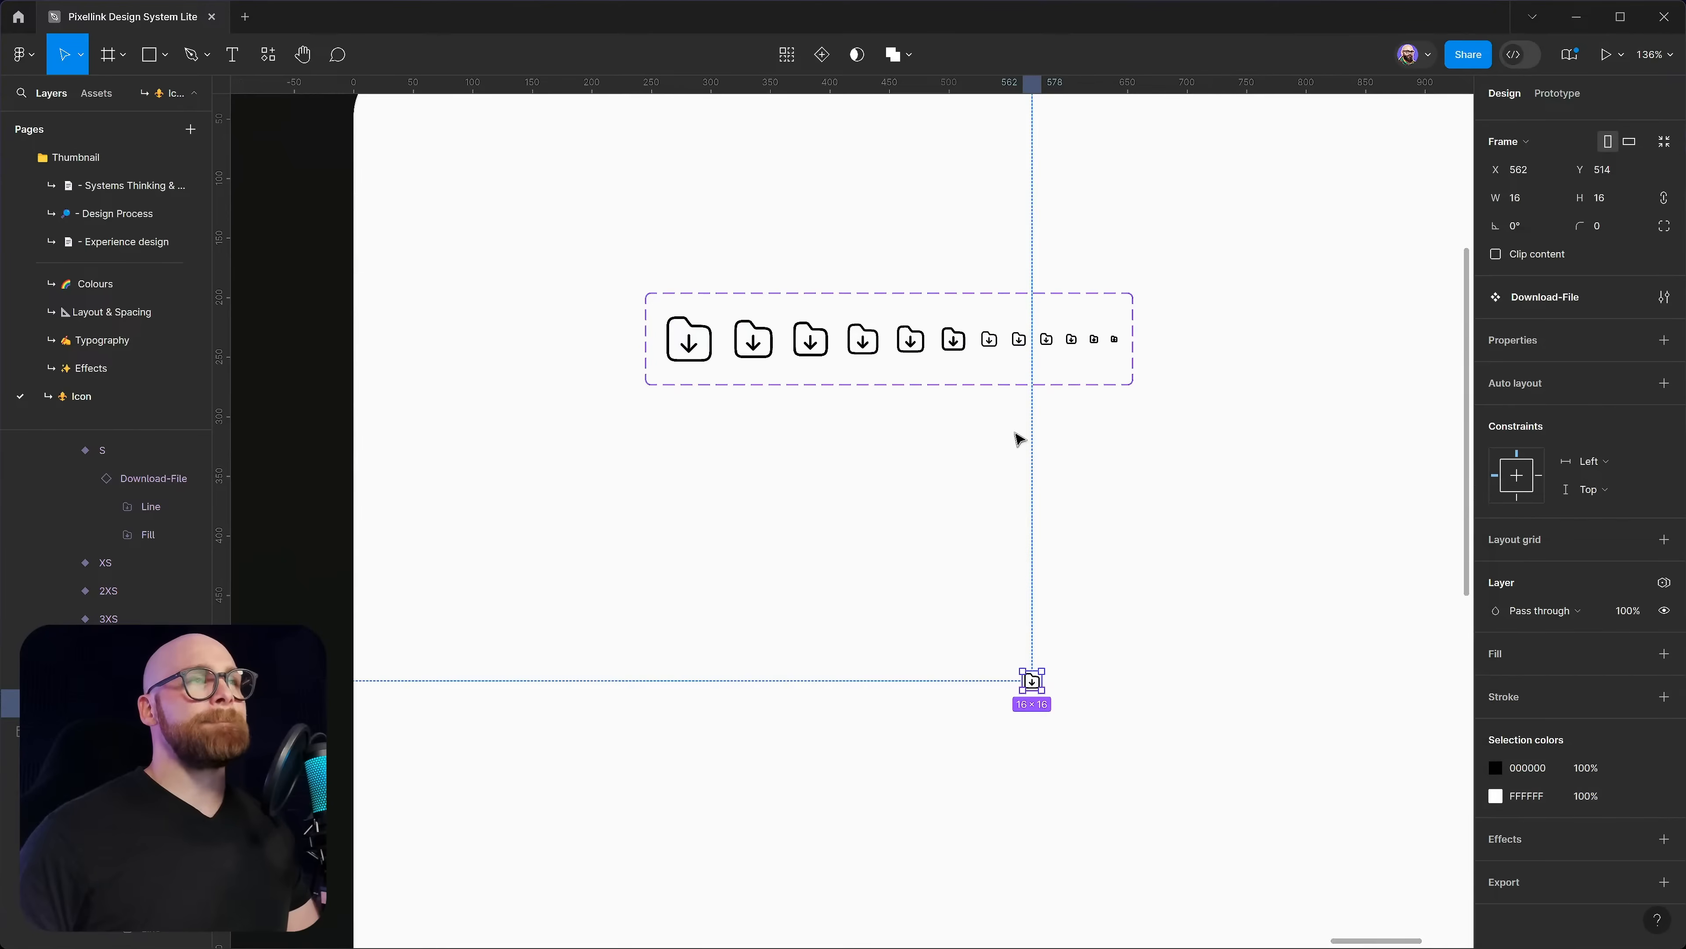
Place an instance of the 4XL variant below the component set at X 258, Y 361 and swap its nested icon to folder-2
double_click(703, 340)
drag(710, 345, 727, 520)
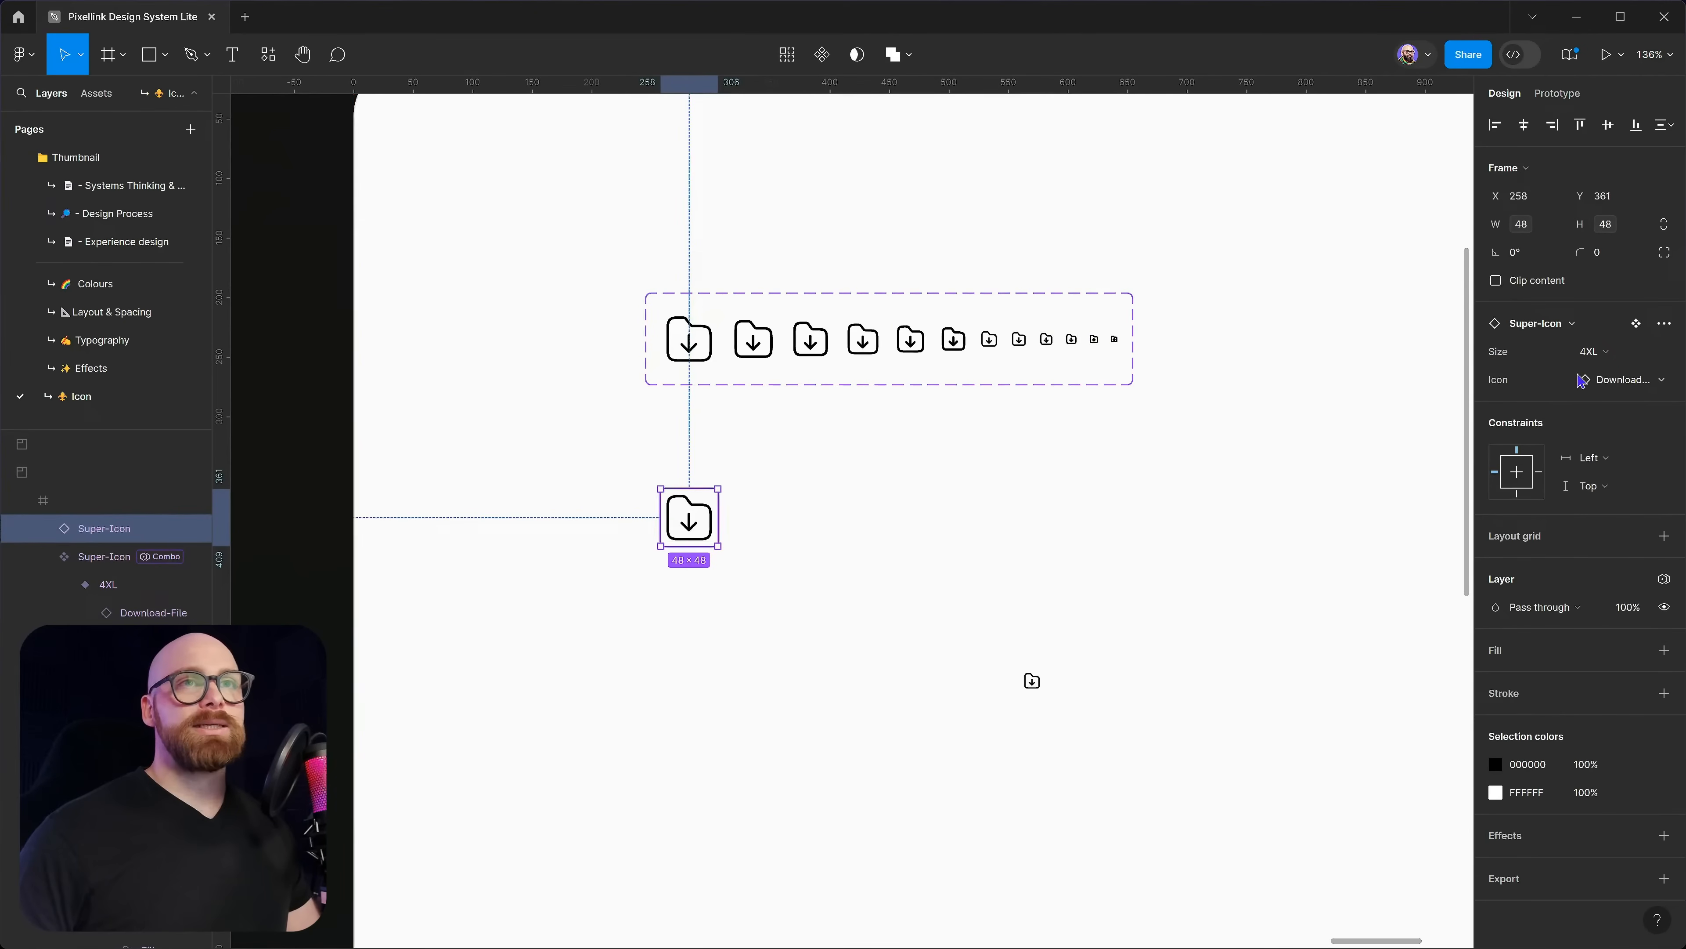
click(1602, 382)
click(1553, 525)
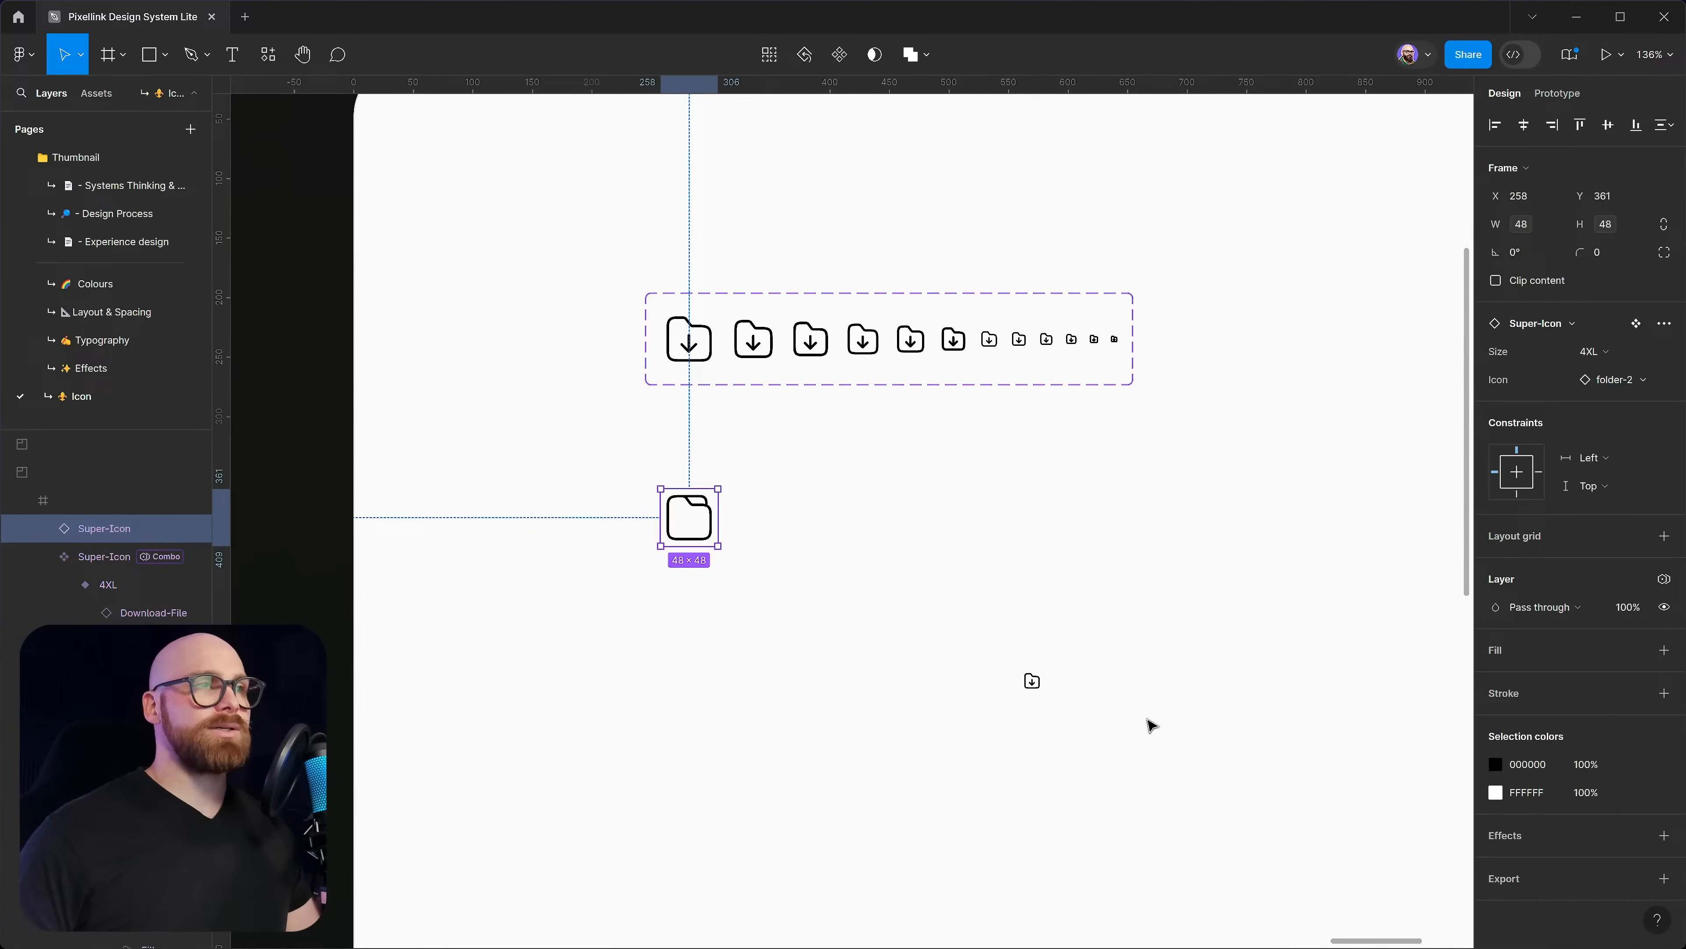
Apply the Dark/OnNeutral/Primary/500 library colour to both the black and the white colour of the folder-2 Super-Icon instance
click(1498, 767)
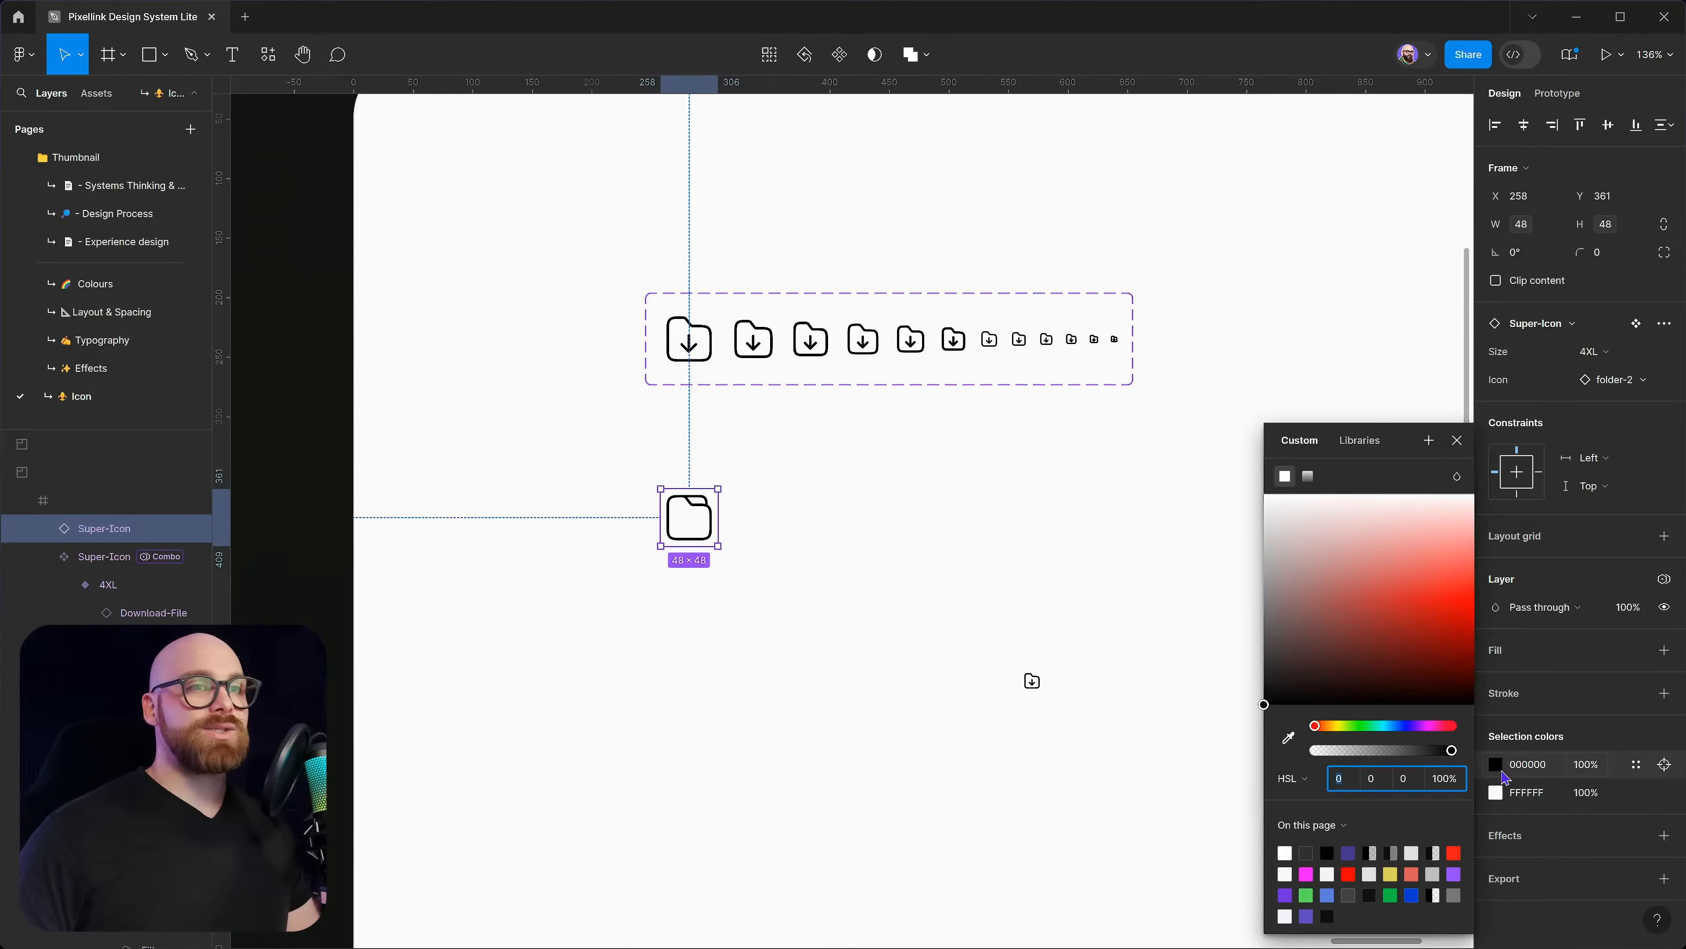
click(1370, 441)
click(1446, 614)
click(1497, 794)
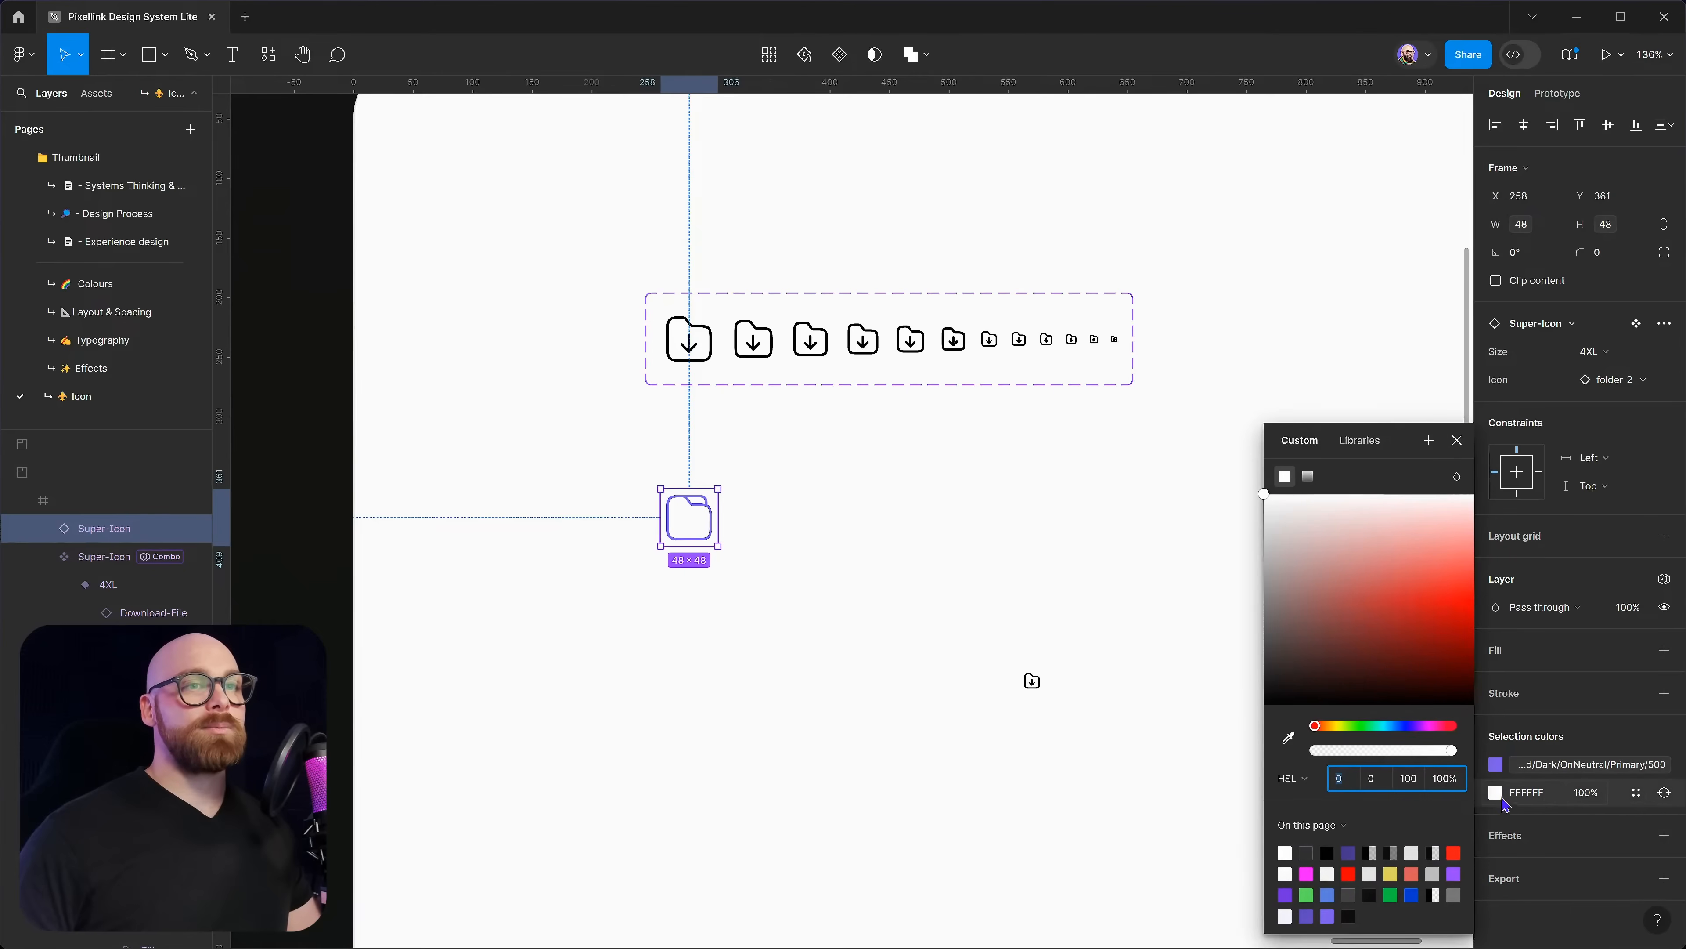
click(1360, 440)
click(1447, 621)
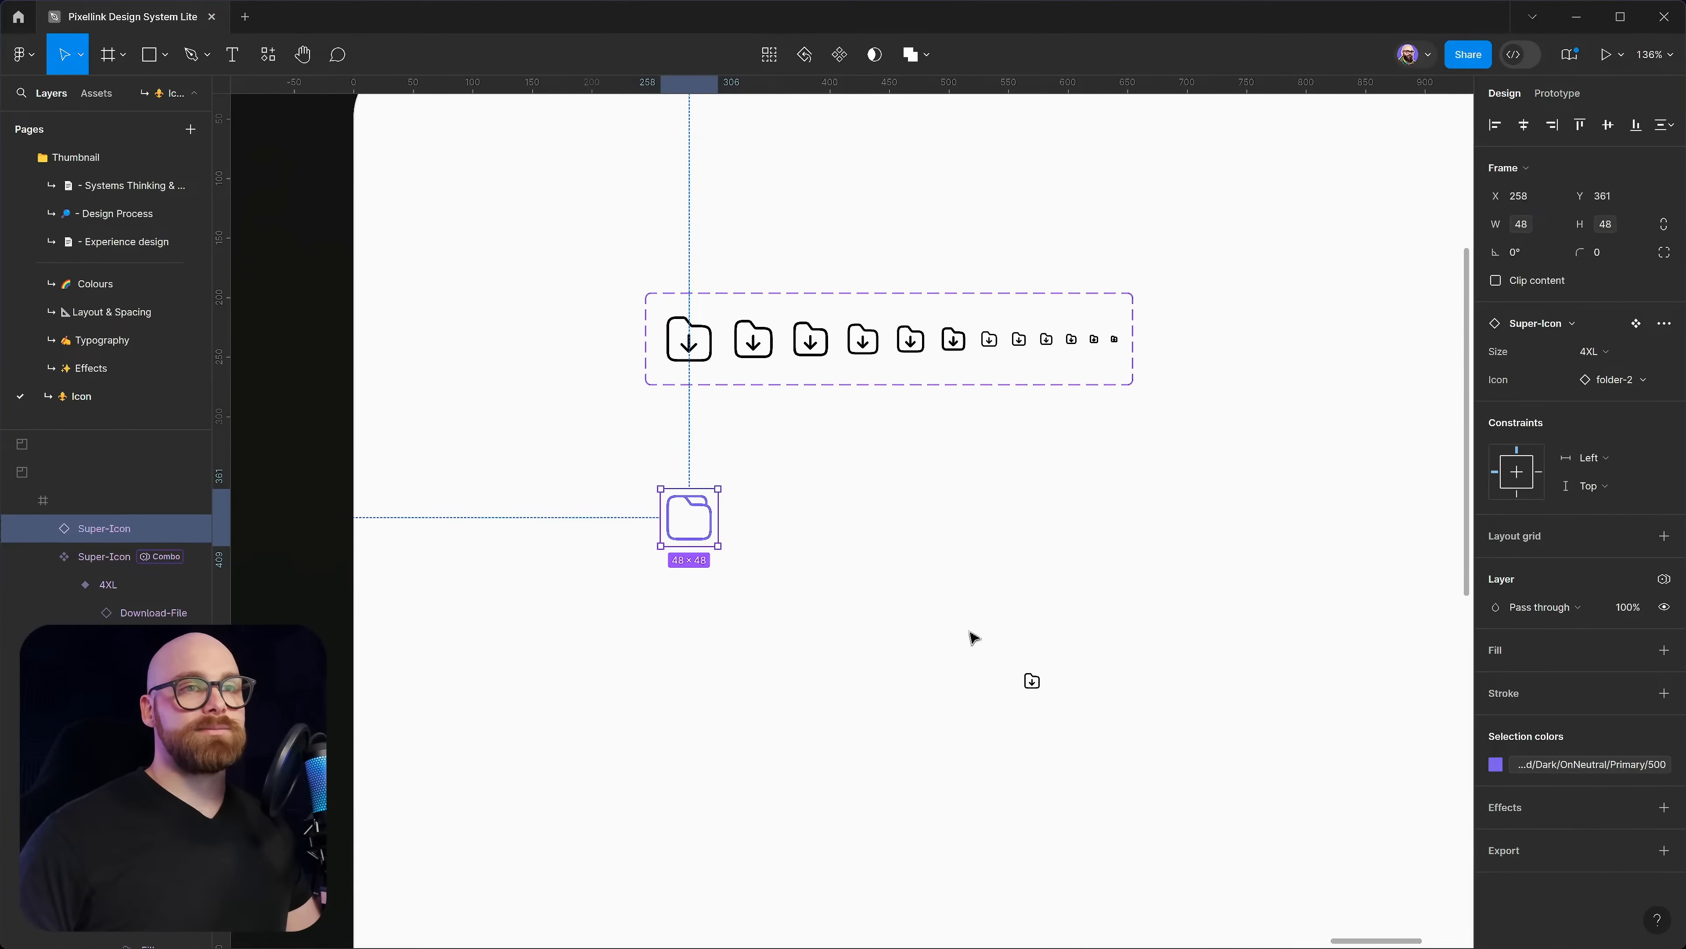
click(822, 606)
click(697, 525)
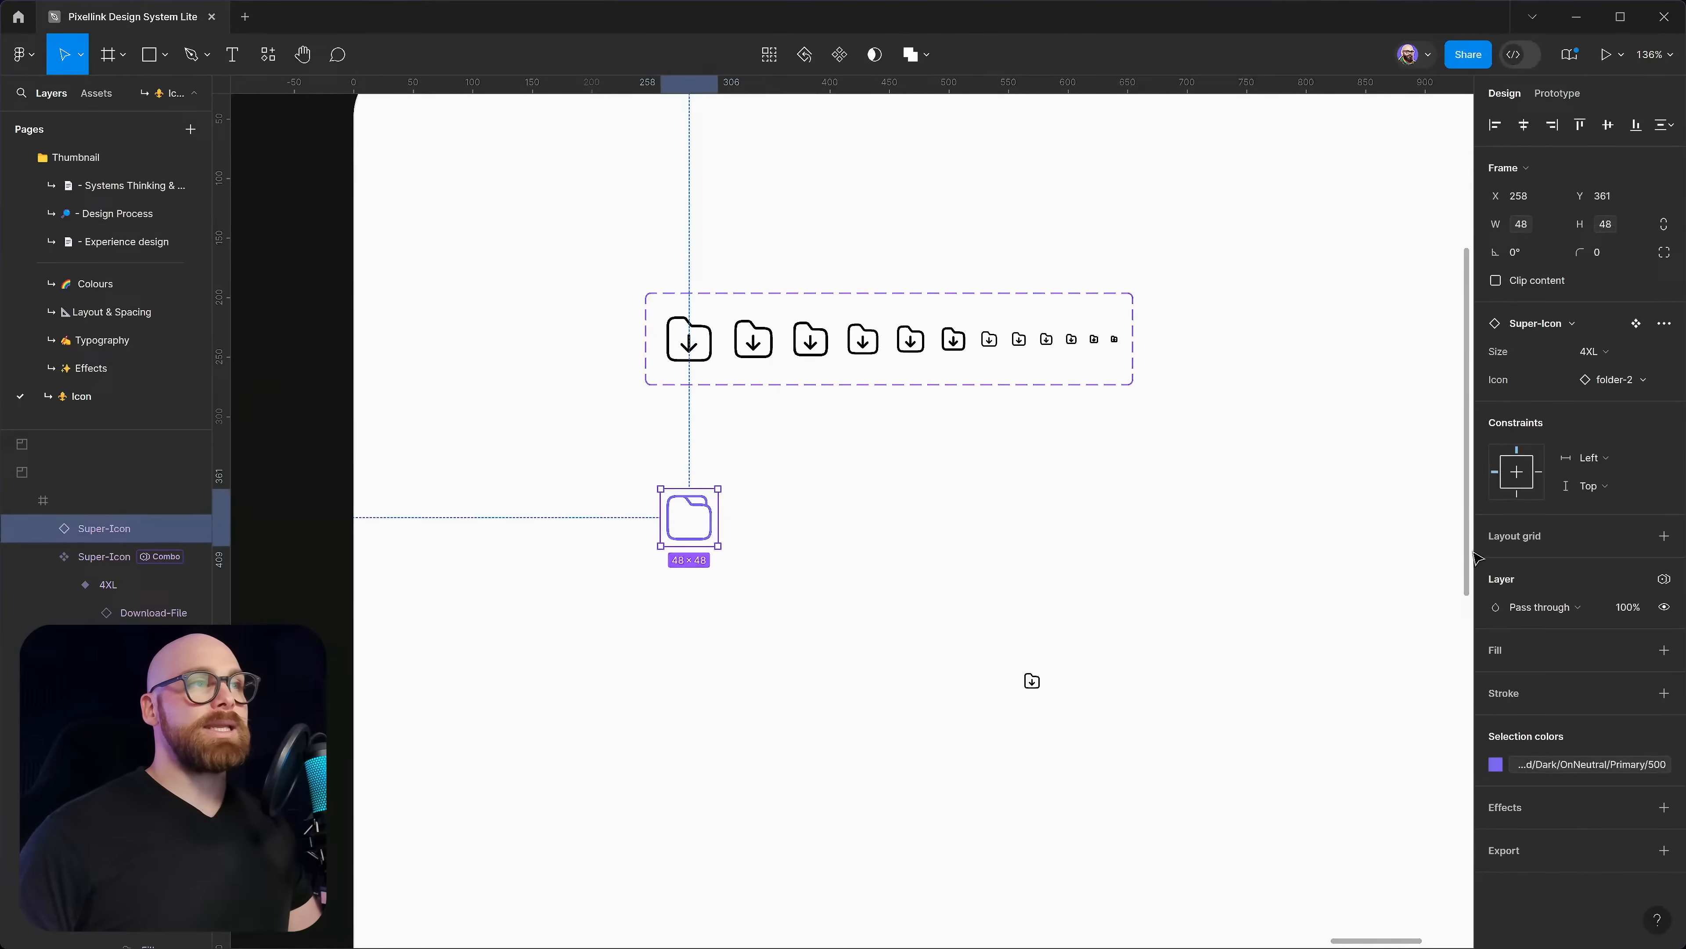
Set the folder-2 instance's size to 2XL and apply the Combo mode of the Icons PLX collection to it
click(1616, 384)
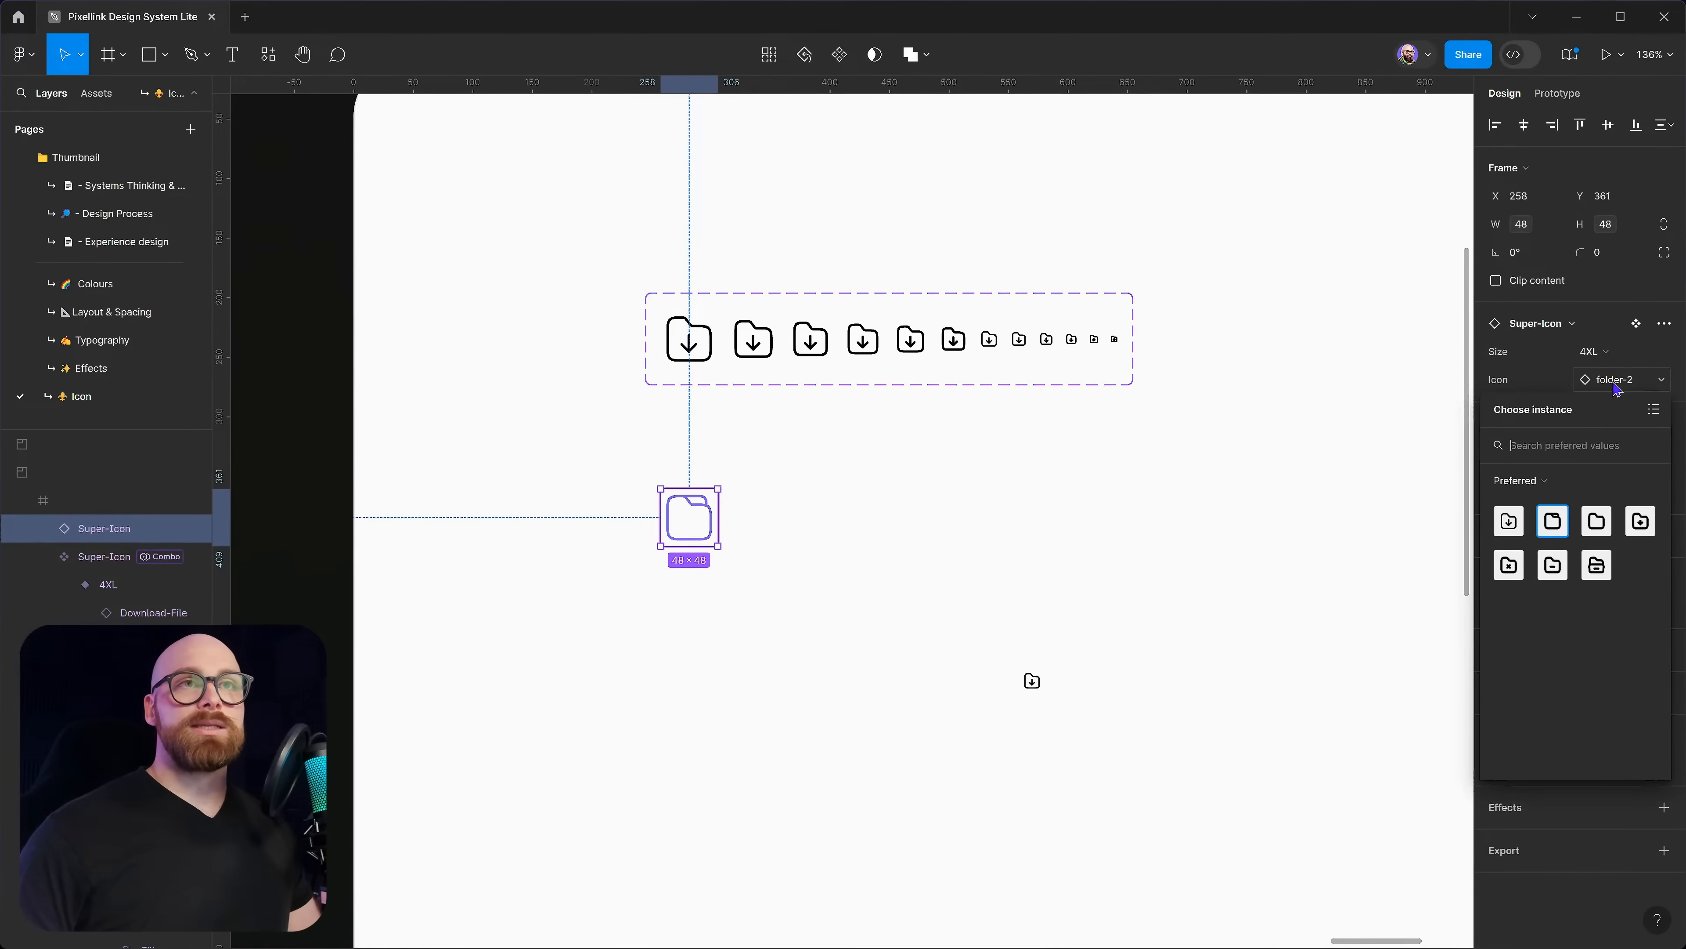
click(1596, 351)
click(1596, 397)
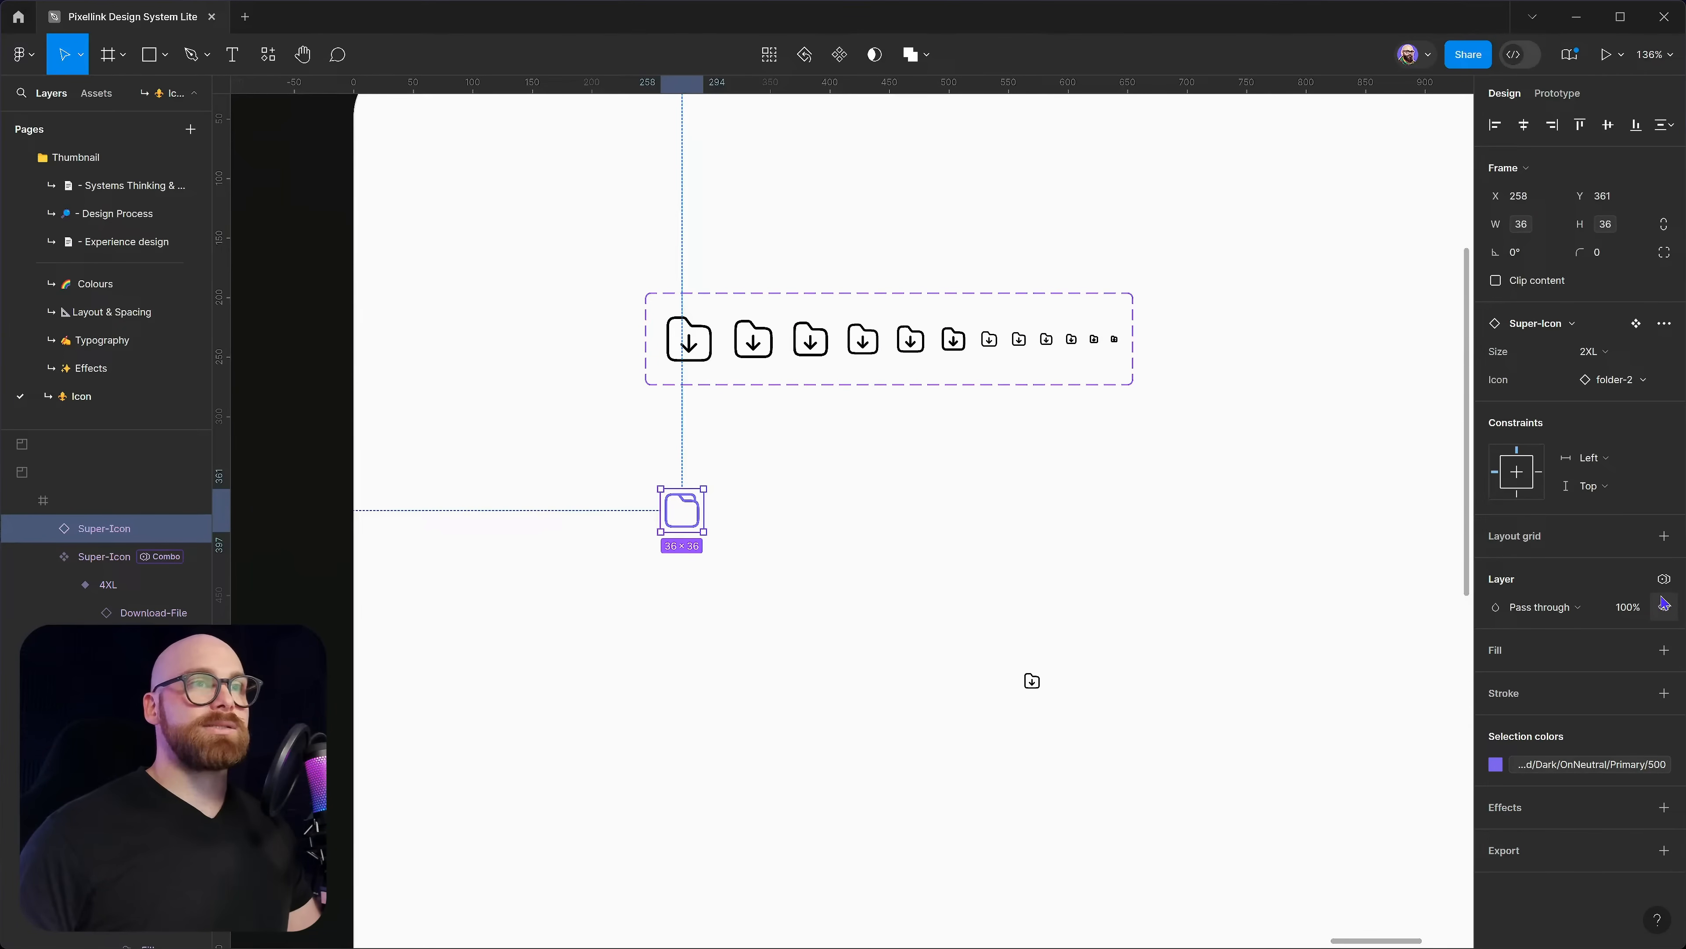
click(1664, 578)
mouse_move(1607, 698)
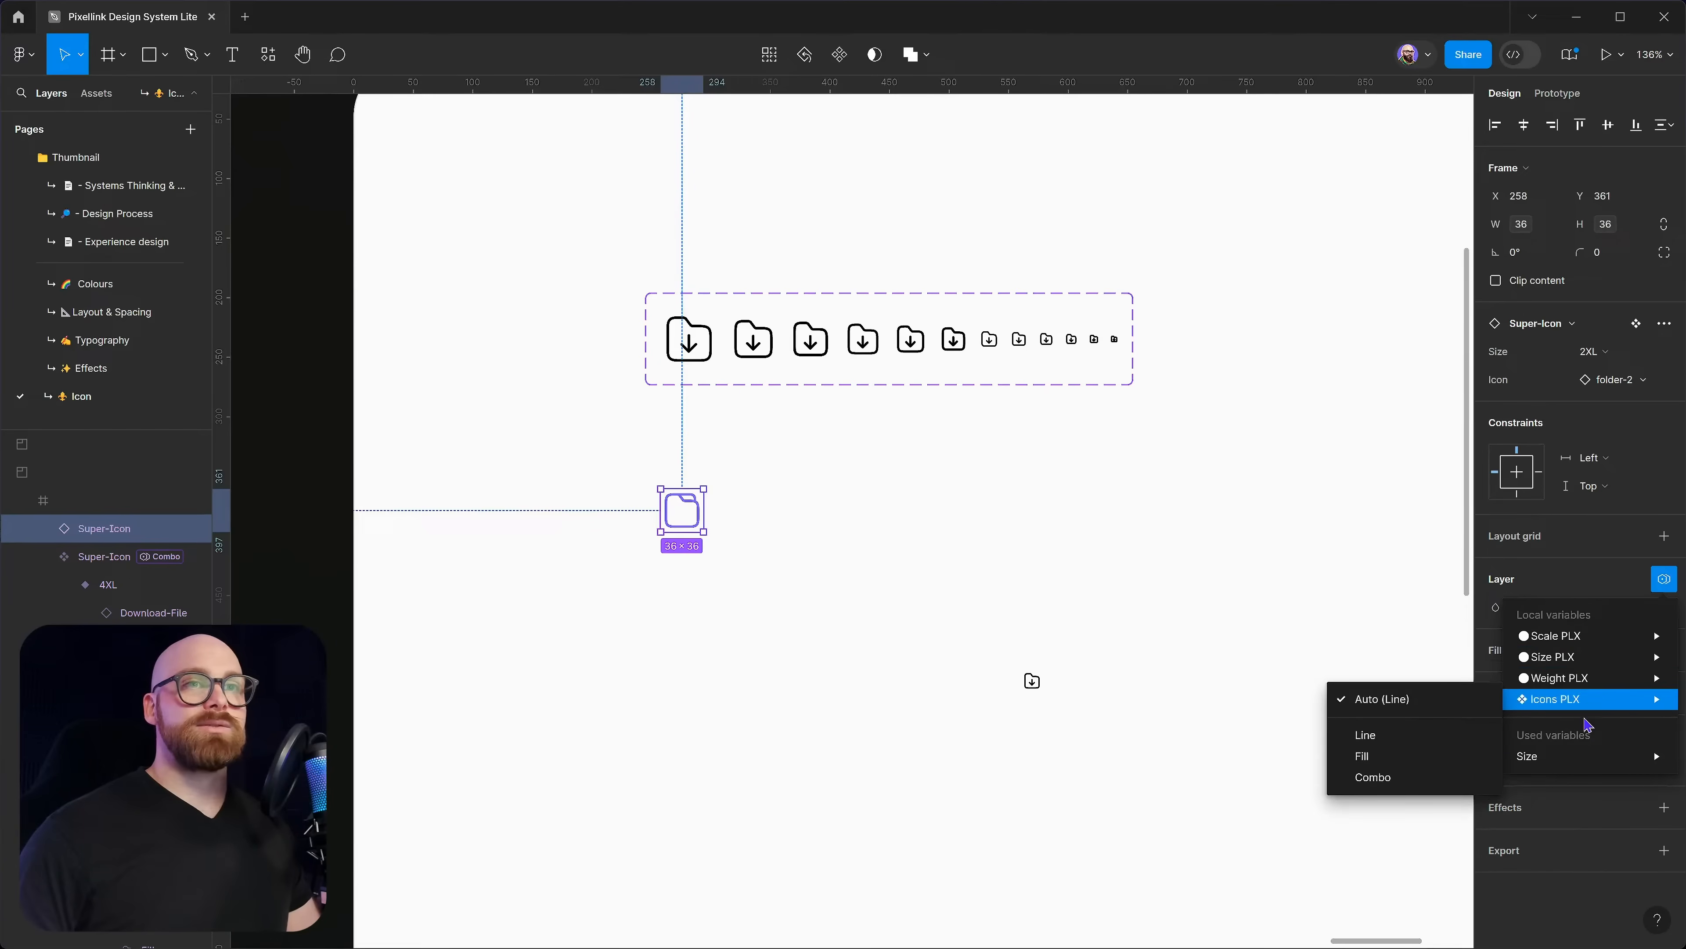
click(1437, 777)
click(903, 604)
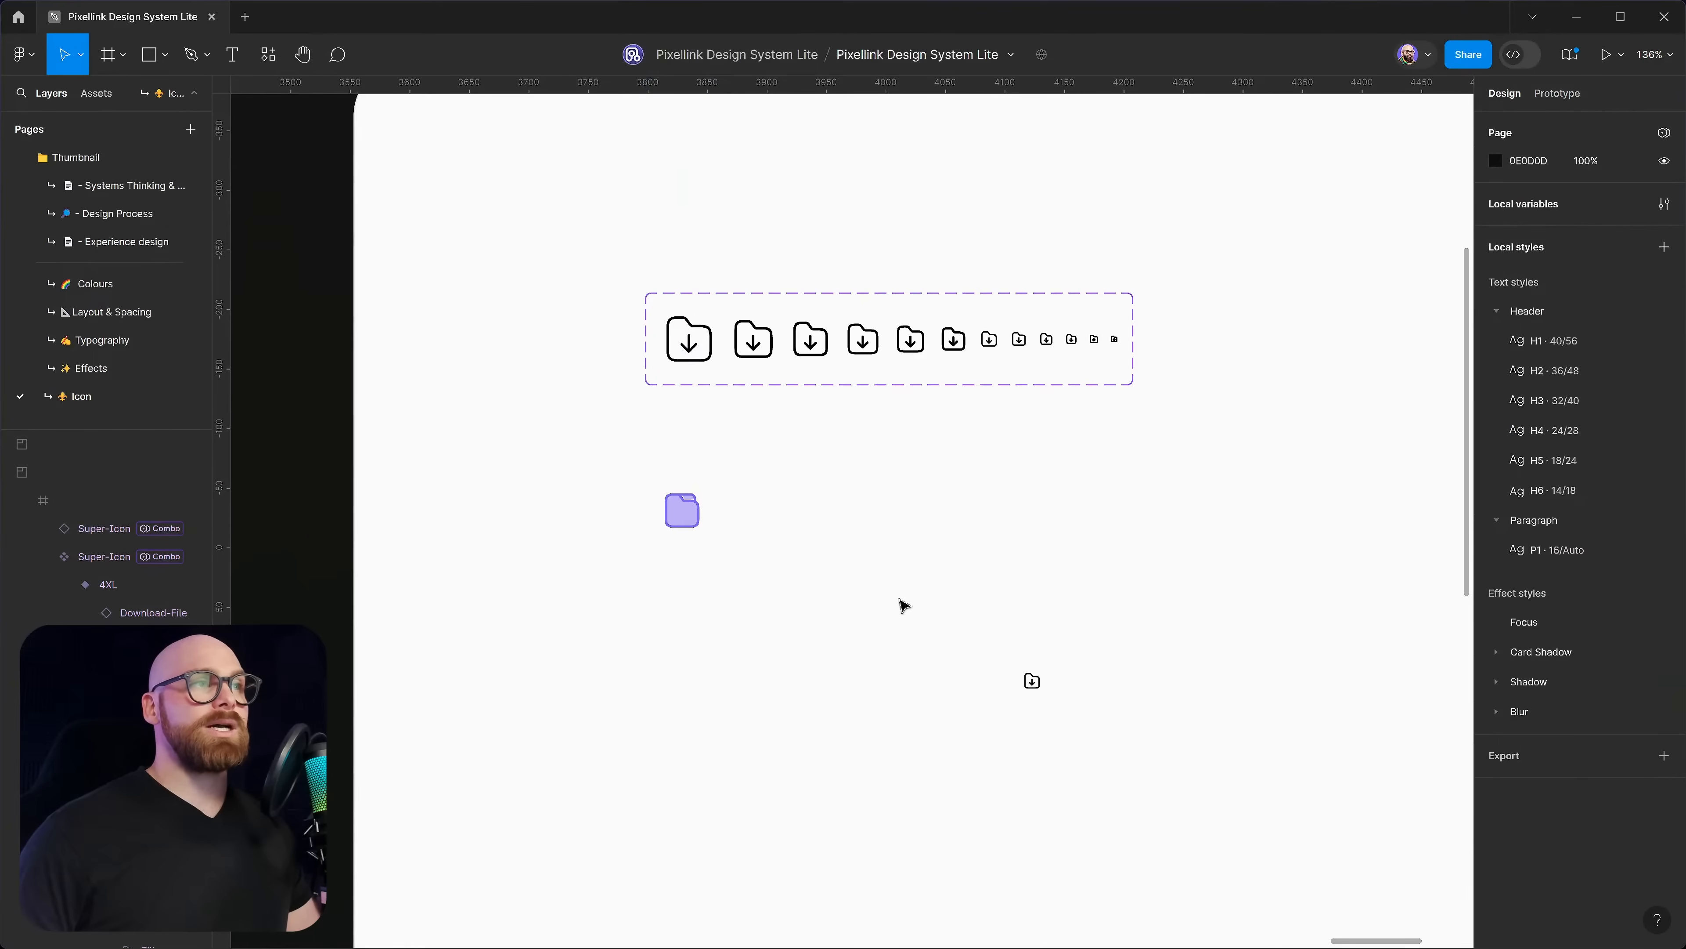
Test the Fill and Line modes of the Icons PLX collection on the purple folder-2 instance
scroll(832, 538, down, 3)
click(730, 459)
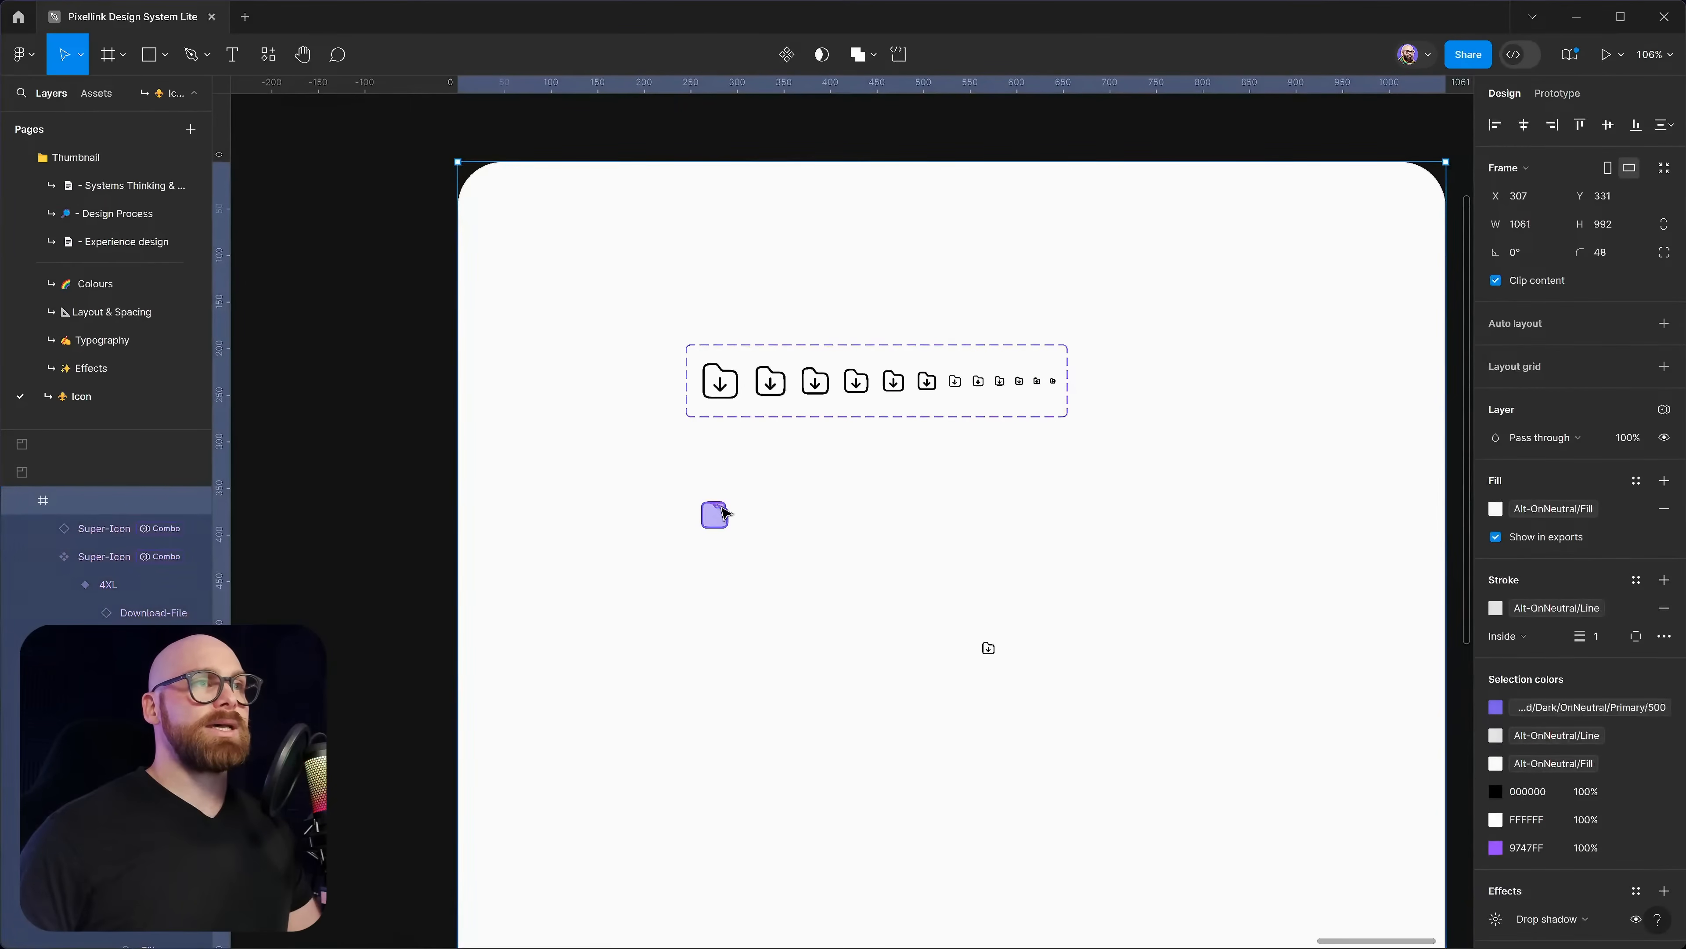
click(728, 524)
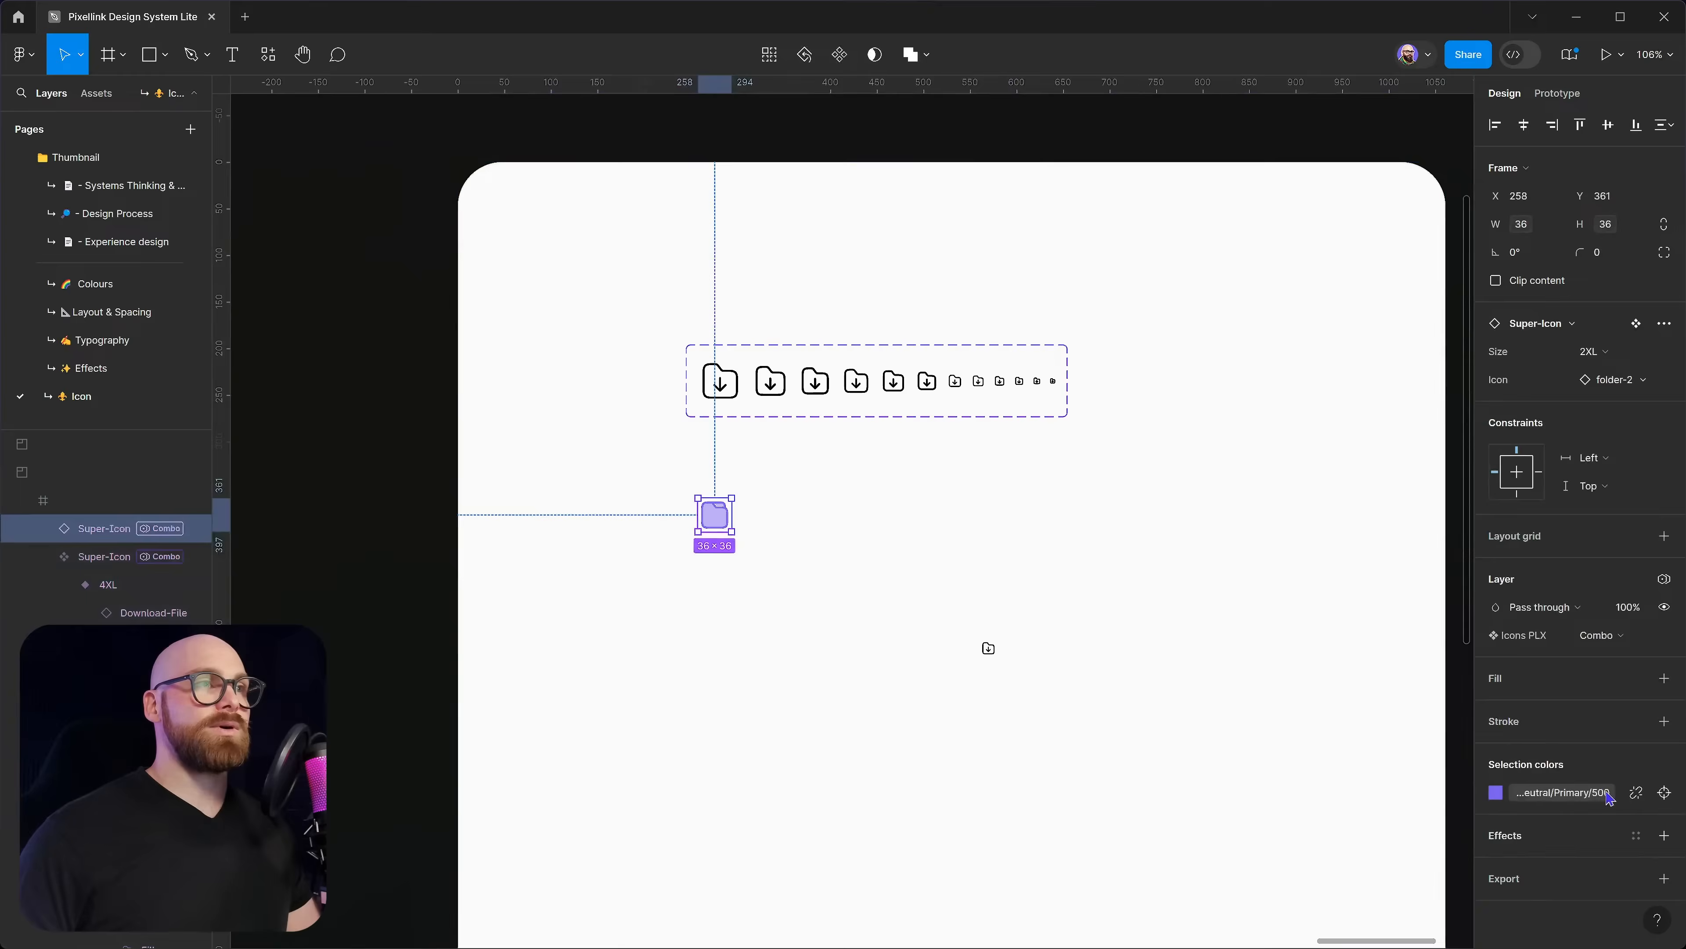
click(1633, 636)
click(1585, 620)
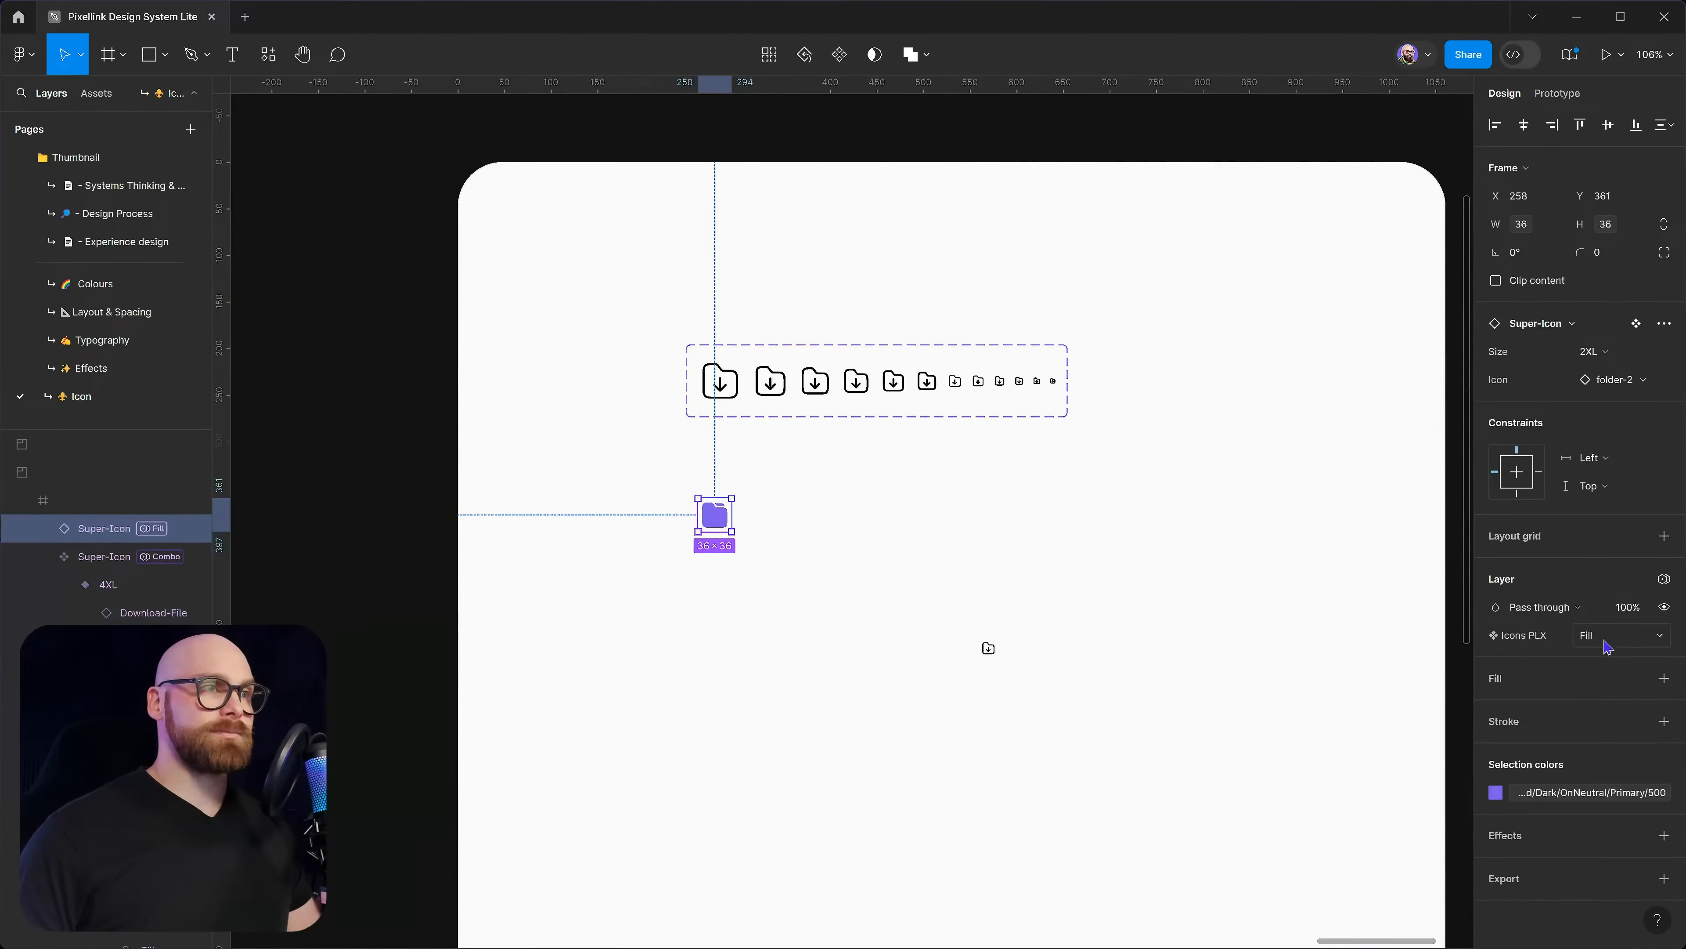
click(1596, 635)
click(1547, 611)
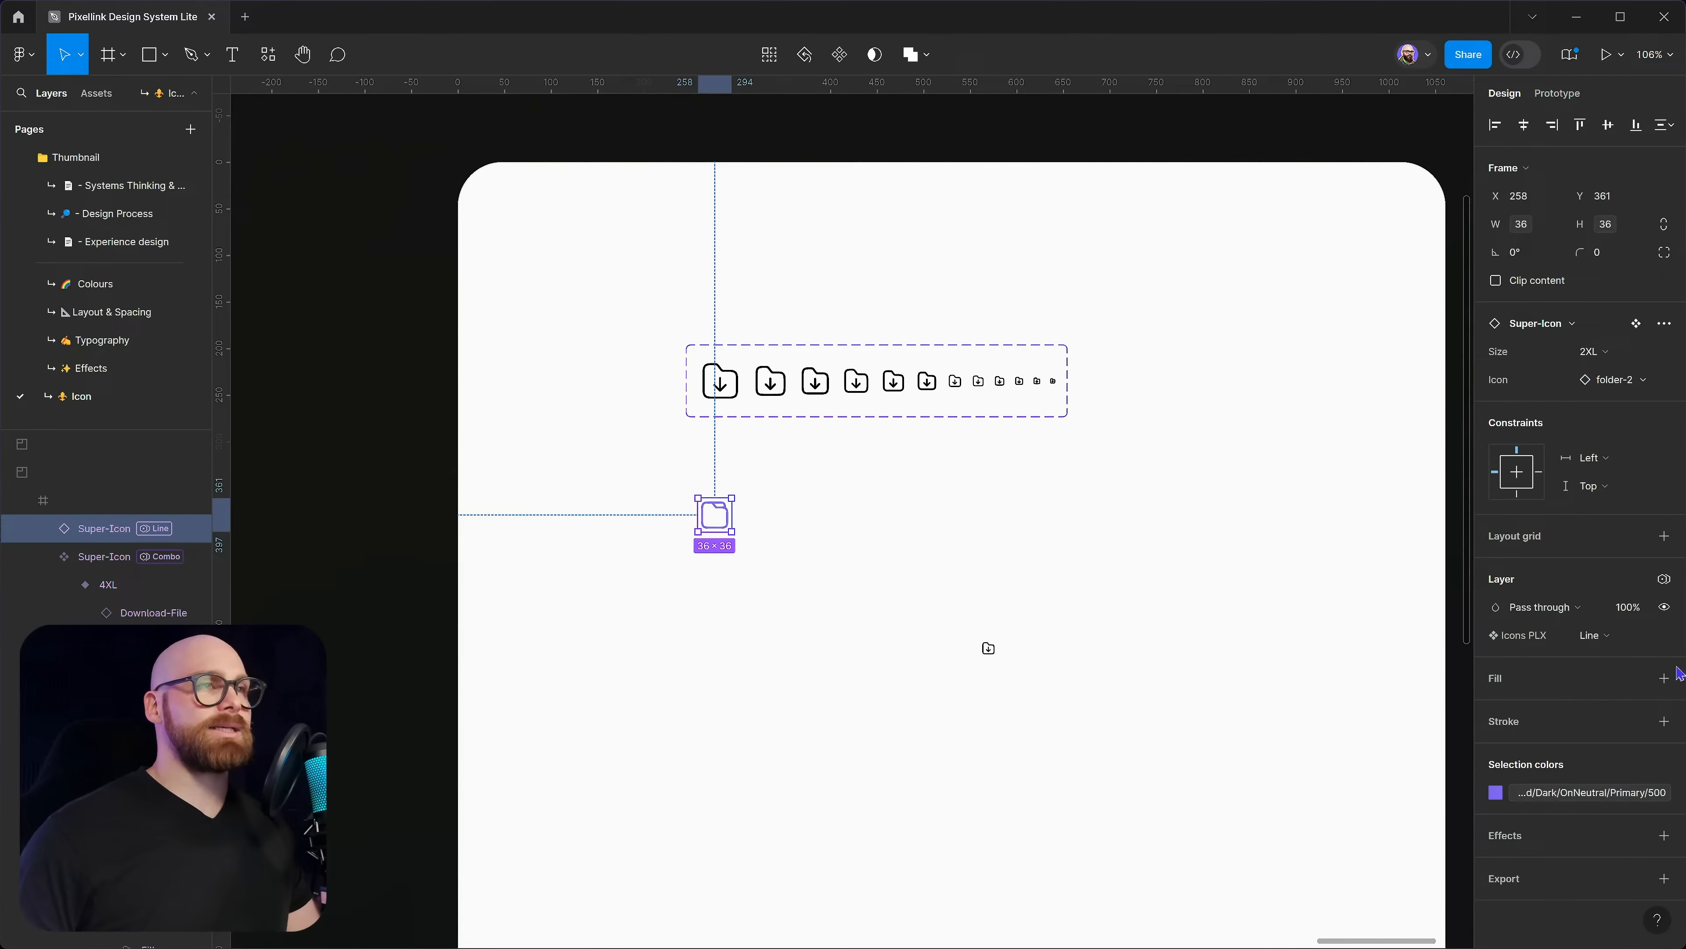
Delete the folder-2 Super-Icon instance below the component set
click(1625, 643)
click(871, 493)
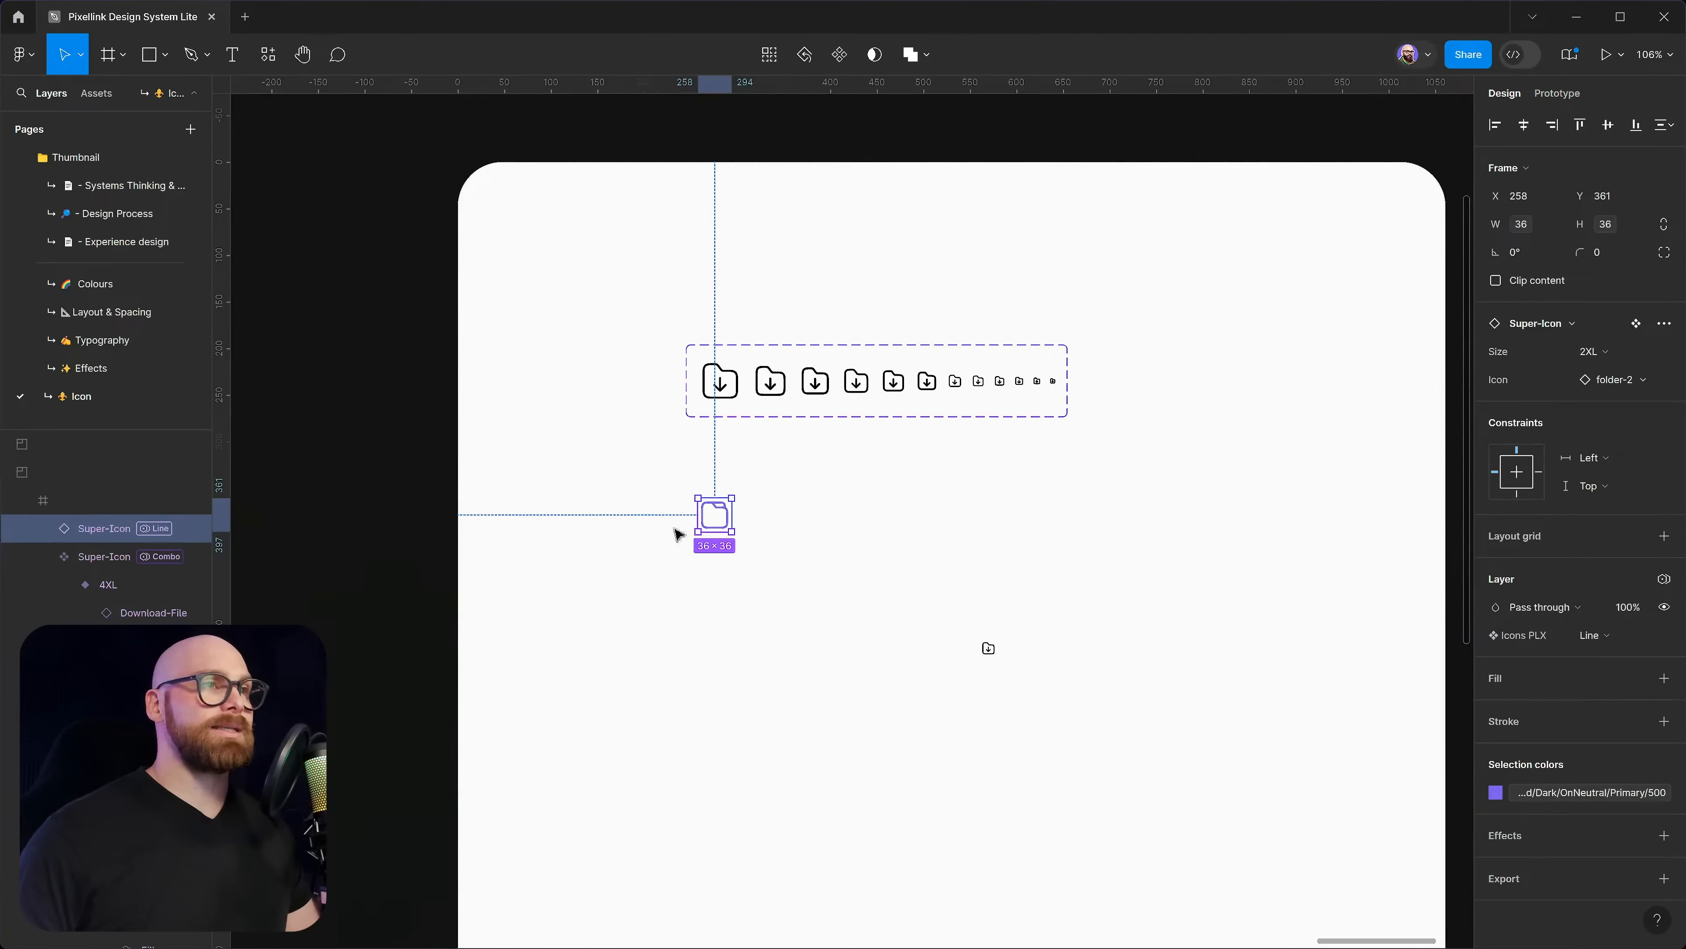
click(923, 594)
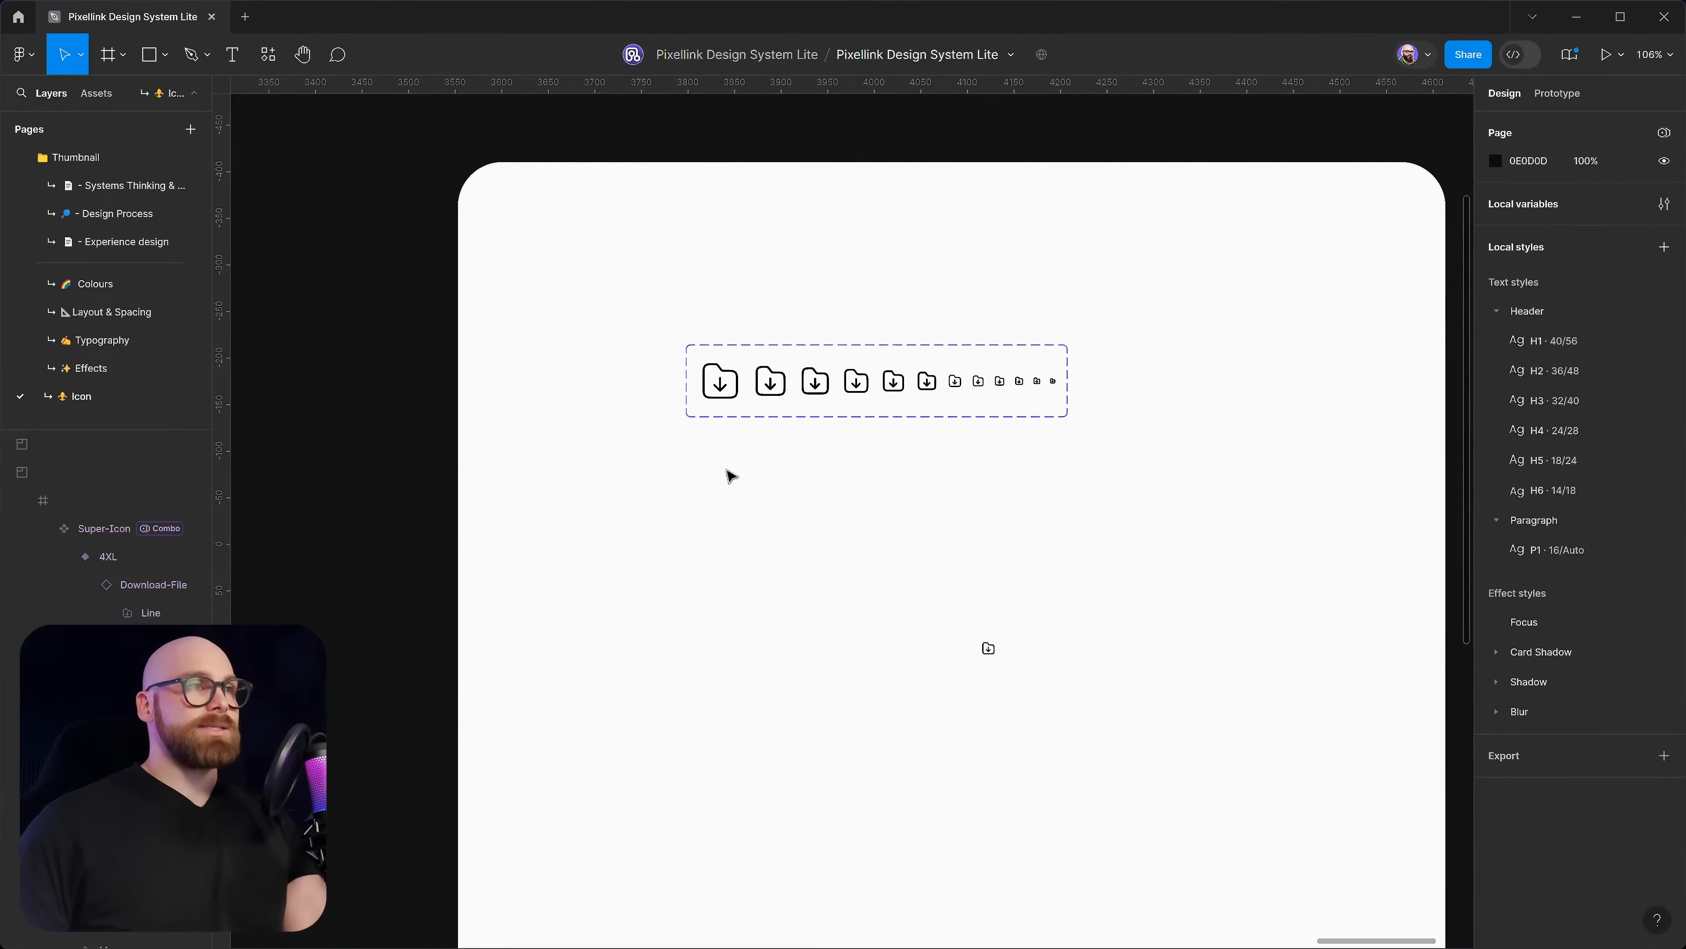
Copy the File label from the first Nav-Button variant and paste it below the Super-Icon component set at X 336, Y 446
scroll(786, 539, down, 5)
scroll(647, 539, up, 10)
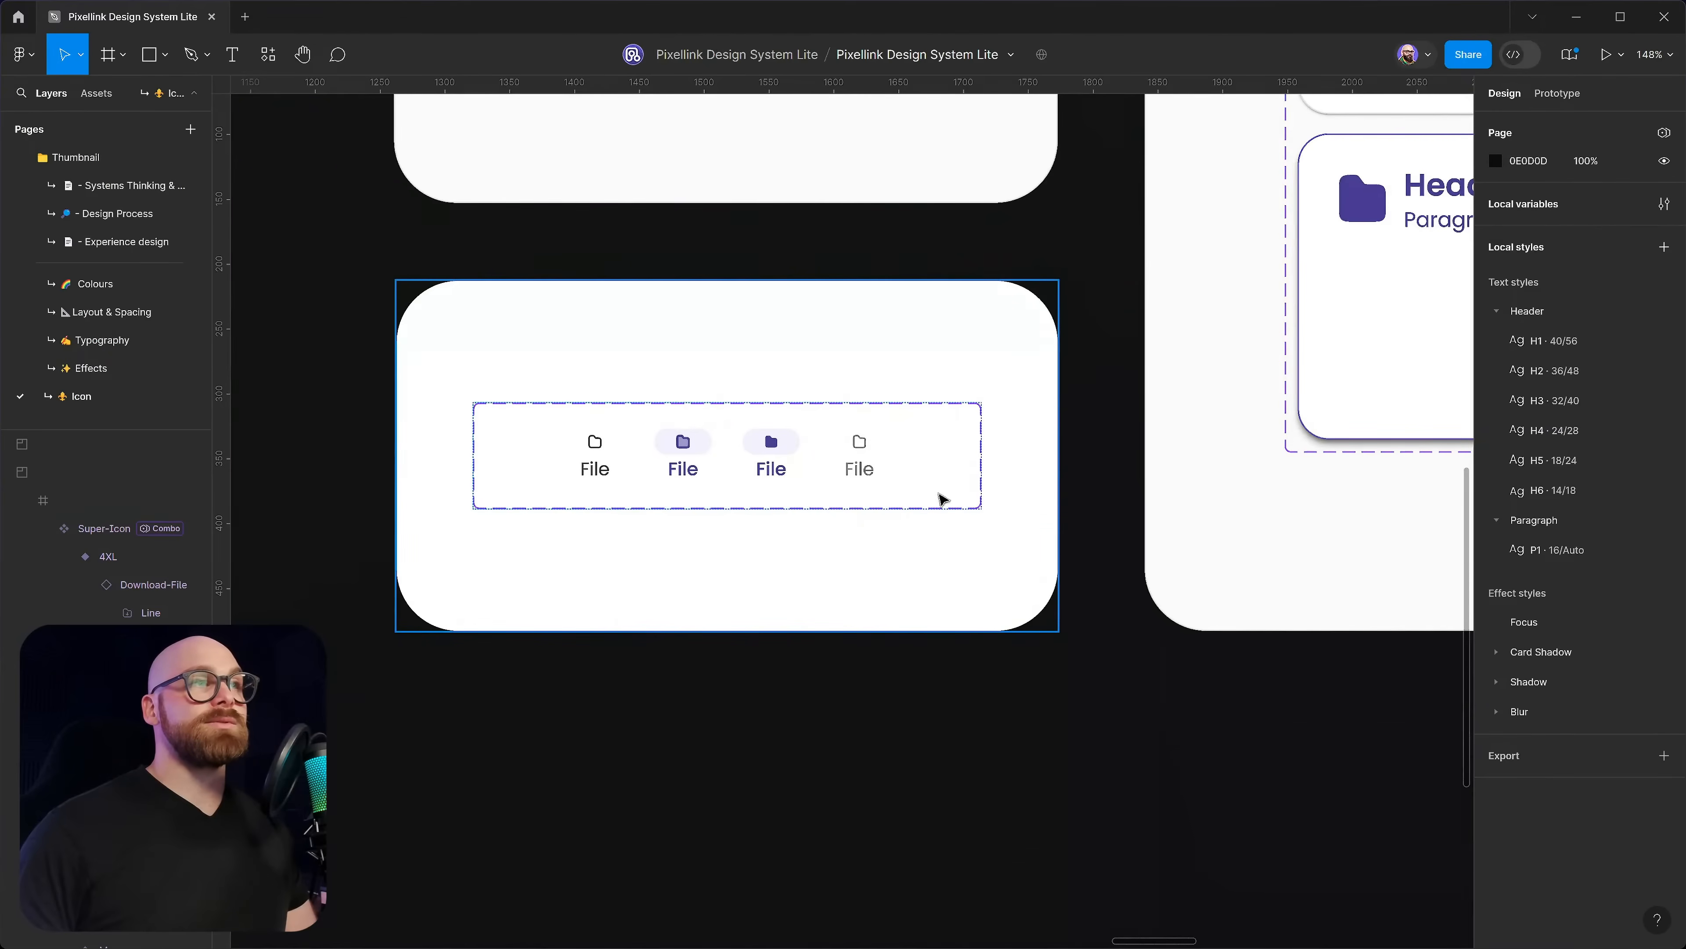
click(984, 492)
scroll(1022, 442, down, 4)
scroll(809, 459, up, 3)
double_click(831, 454)
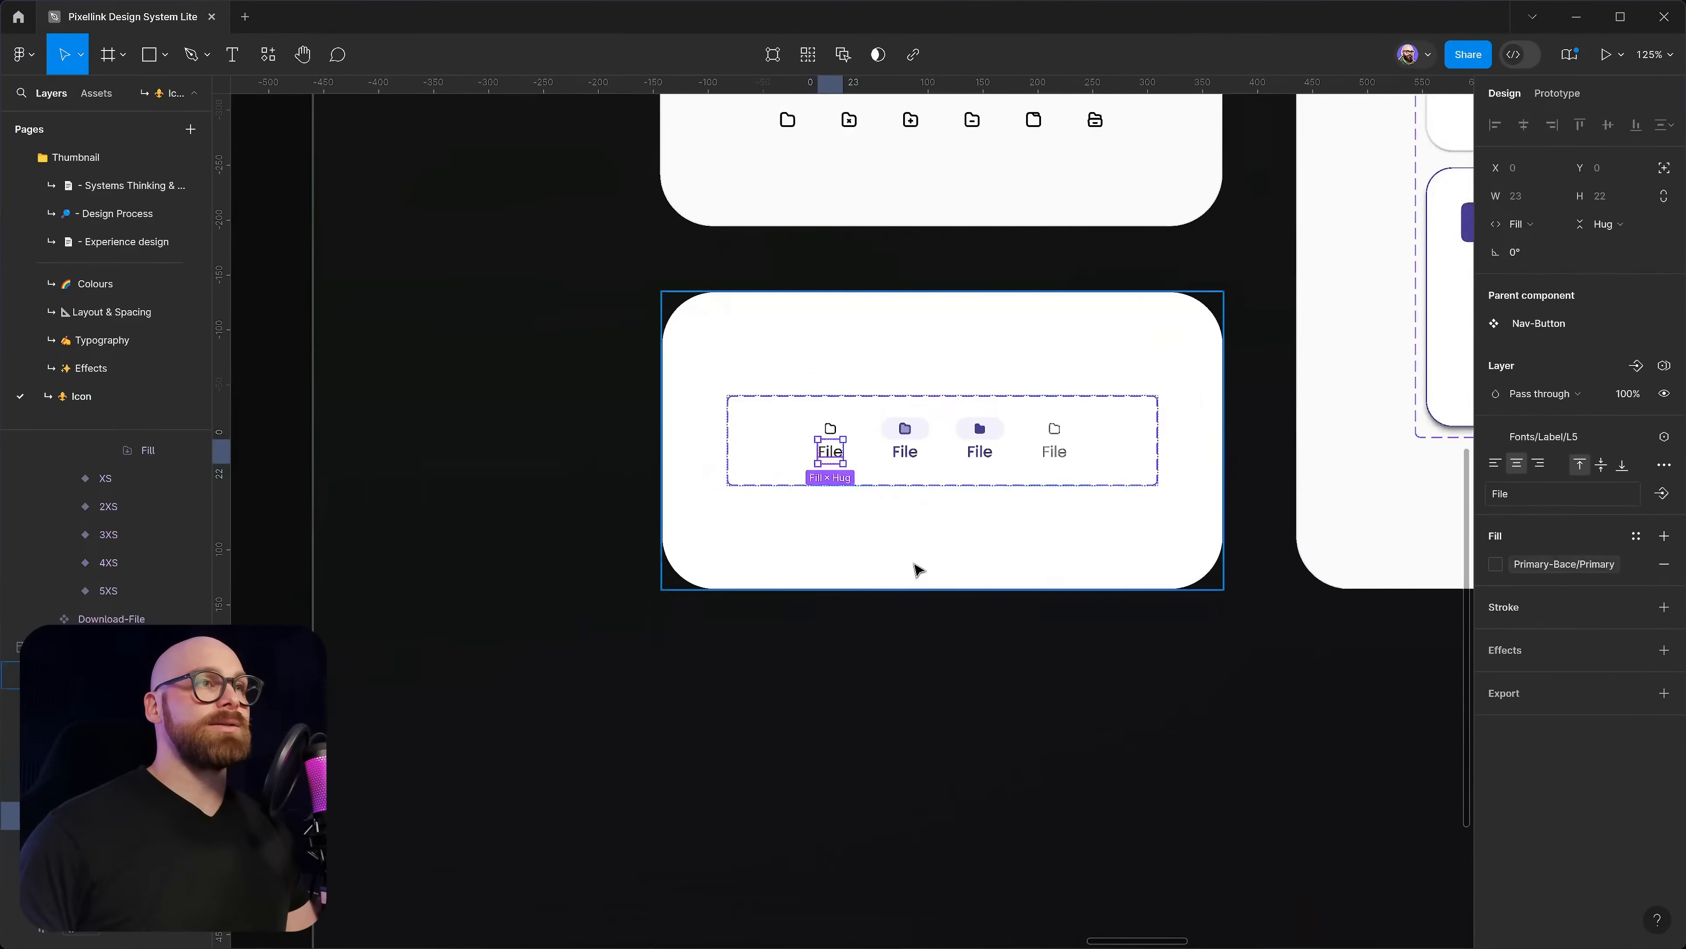
scroll(923, 539, down, 7)
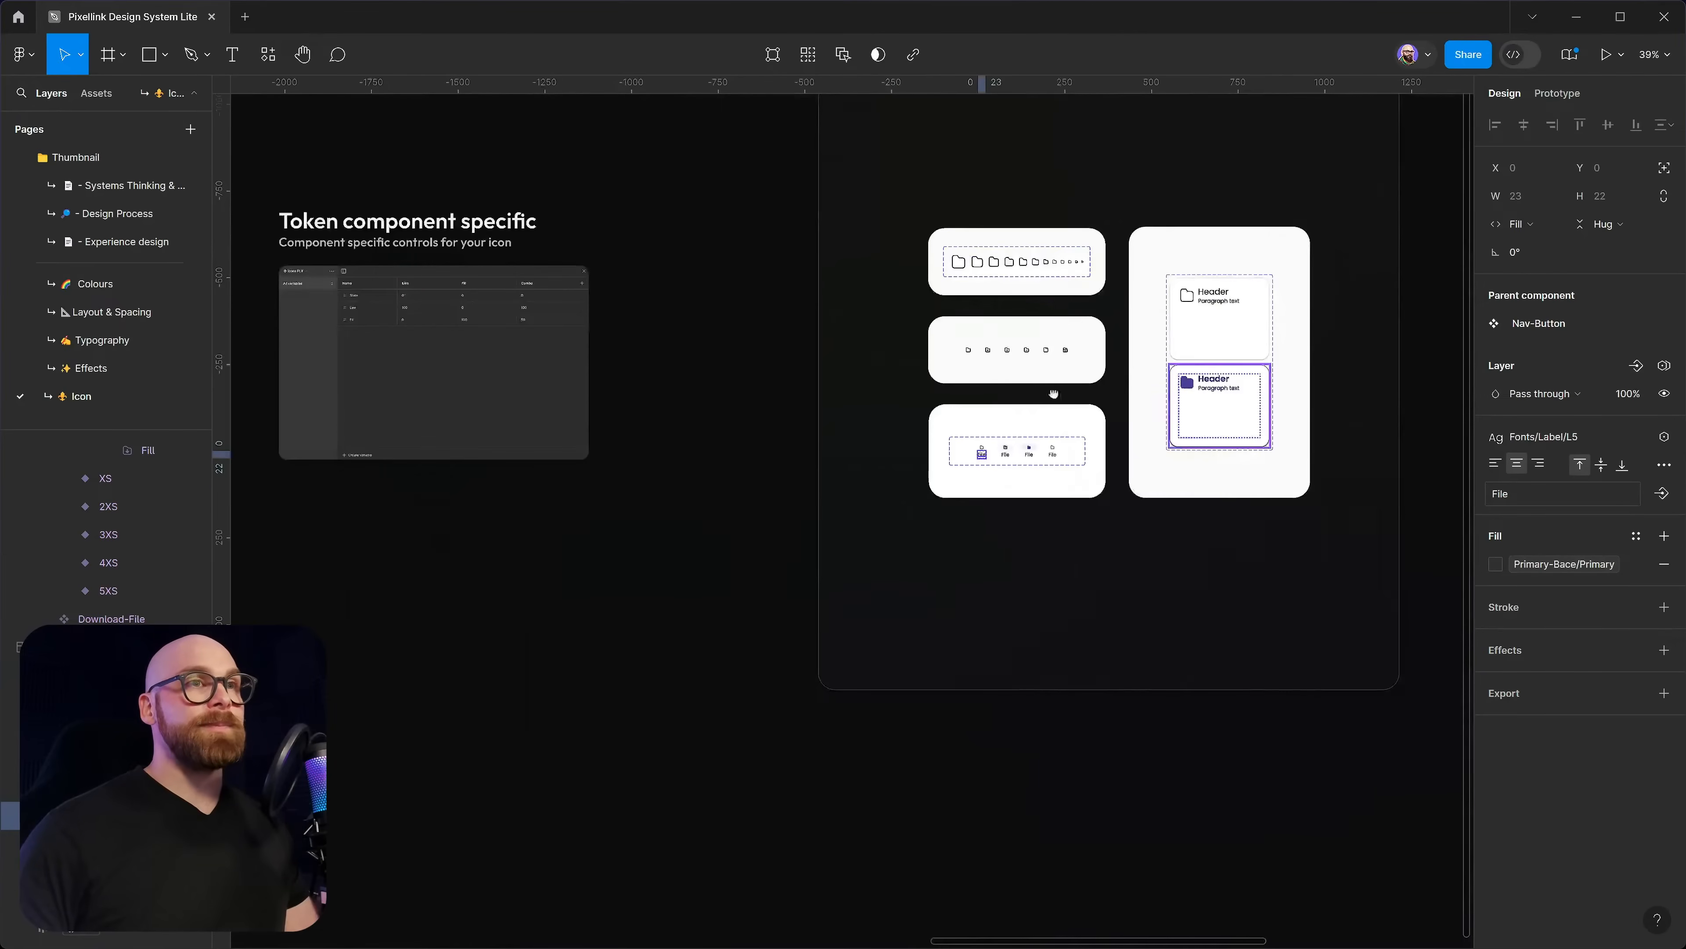
scroll(1176, 307, right, 5)
scroll(1177, 307, up, 8)
click(896, 532)
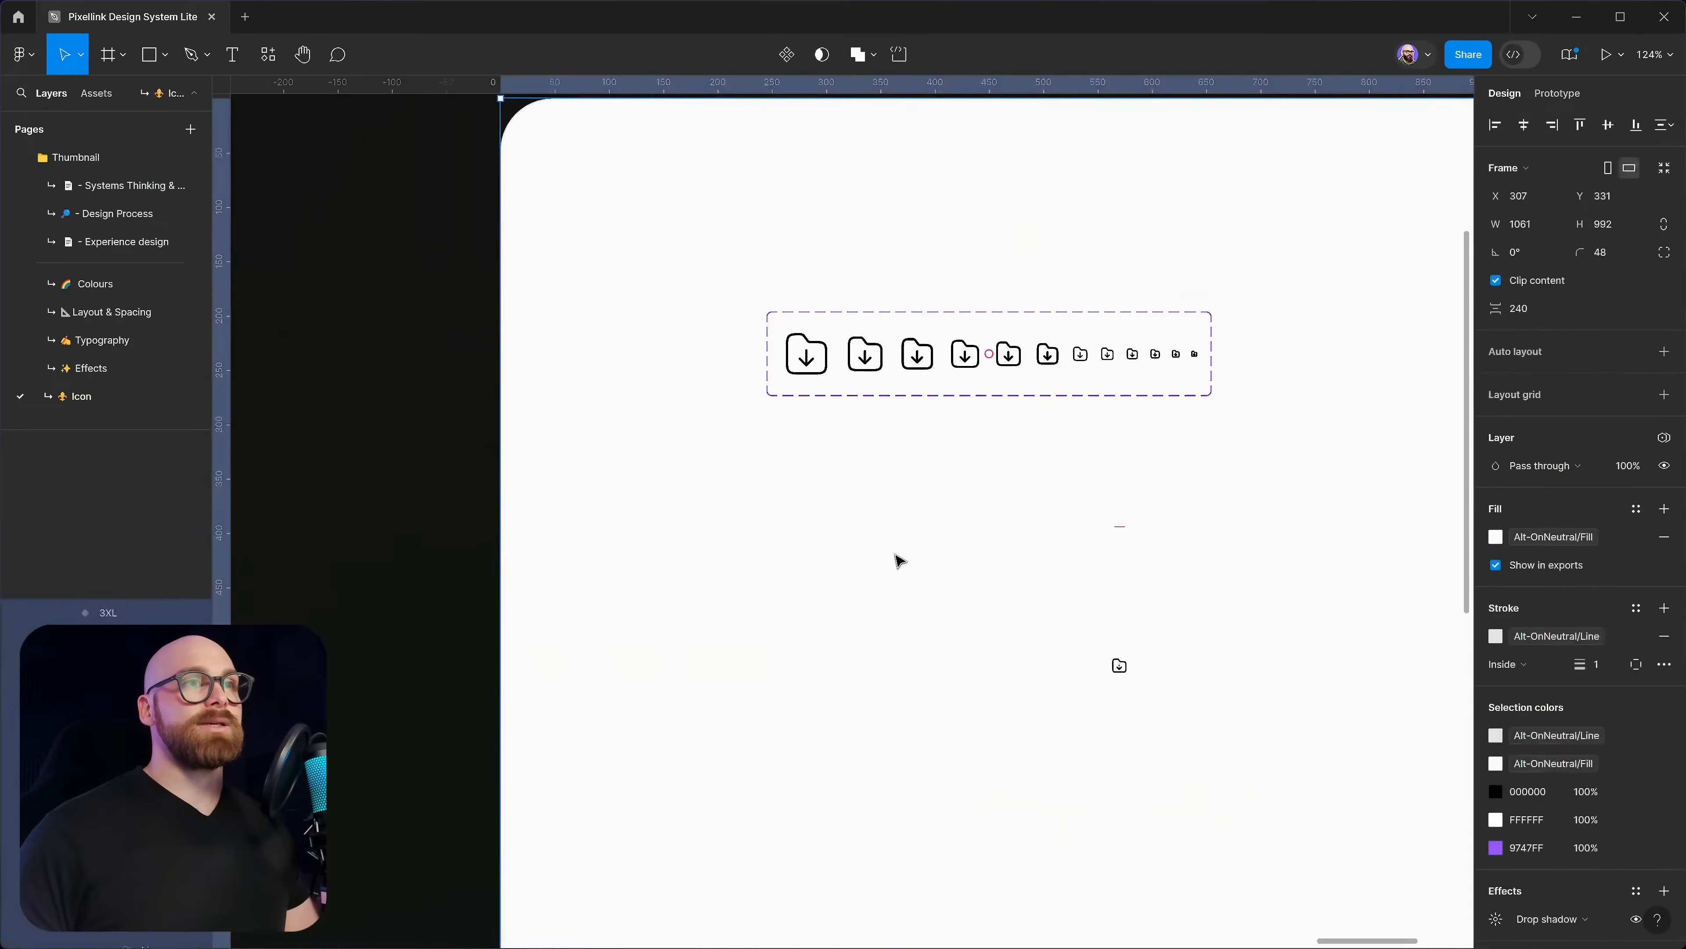
key(ctrl+v)
drag(328, 151, 869, 878)
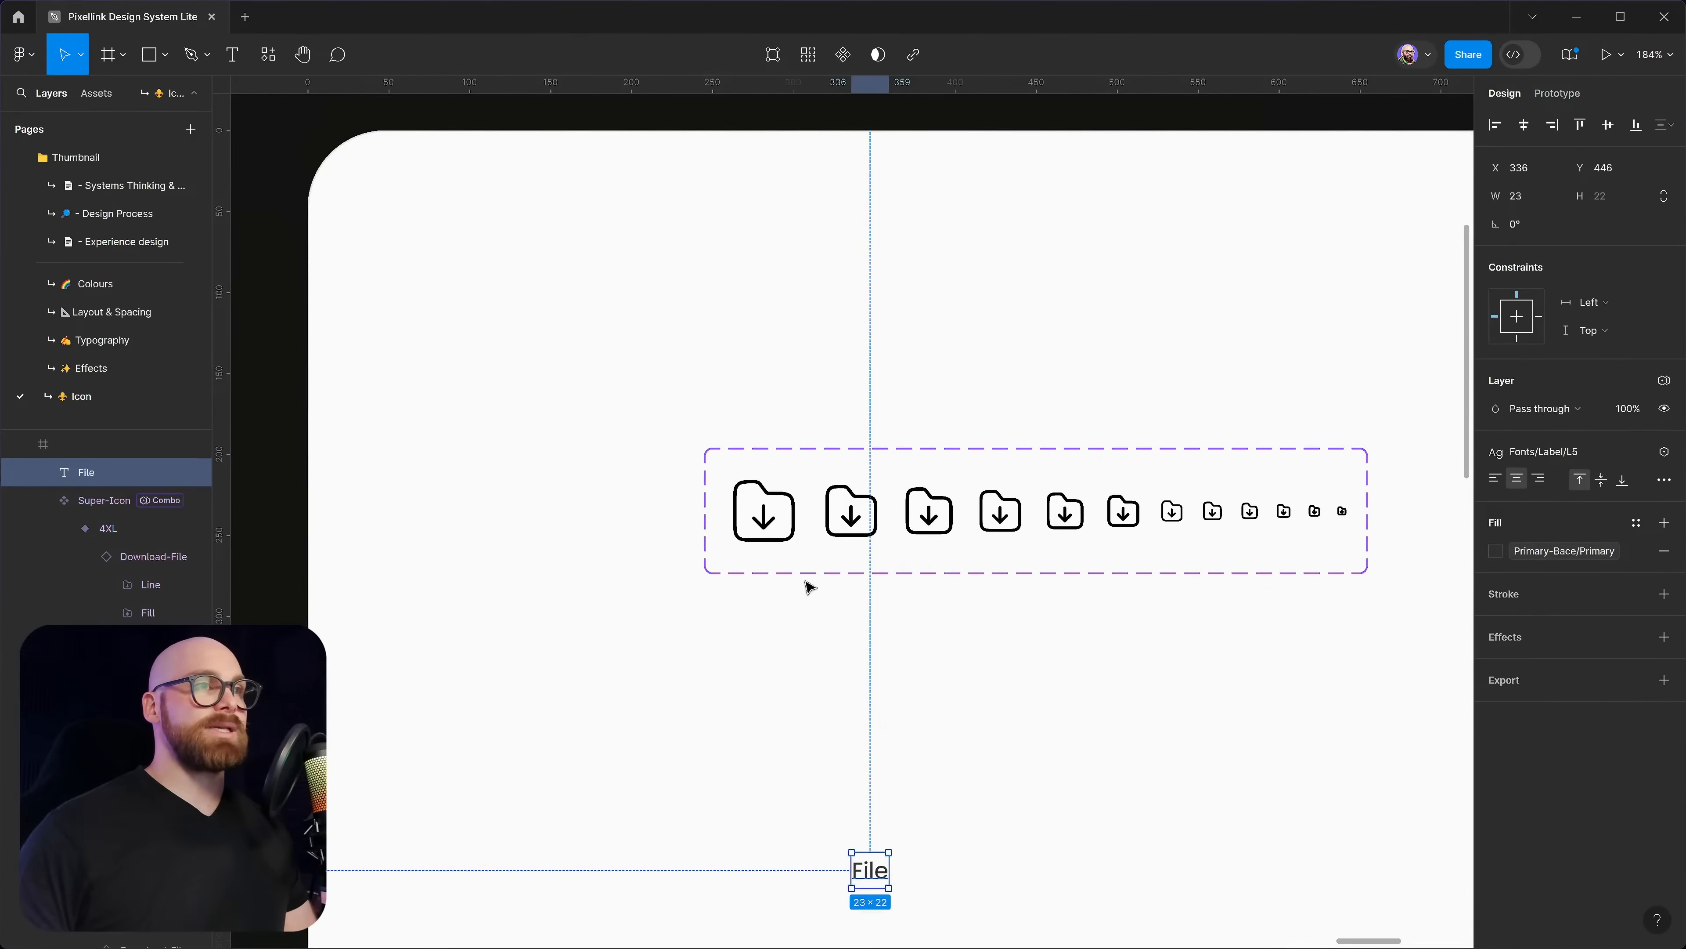
Place an instance of the M Super-Icon variant at X 492, Y 412 and set its size to S
drag(1075, 638, 1013, 555)
click(1056, 442)
click(1061, 439)
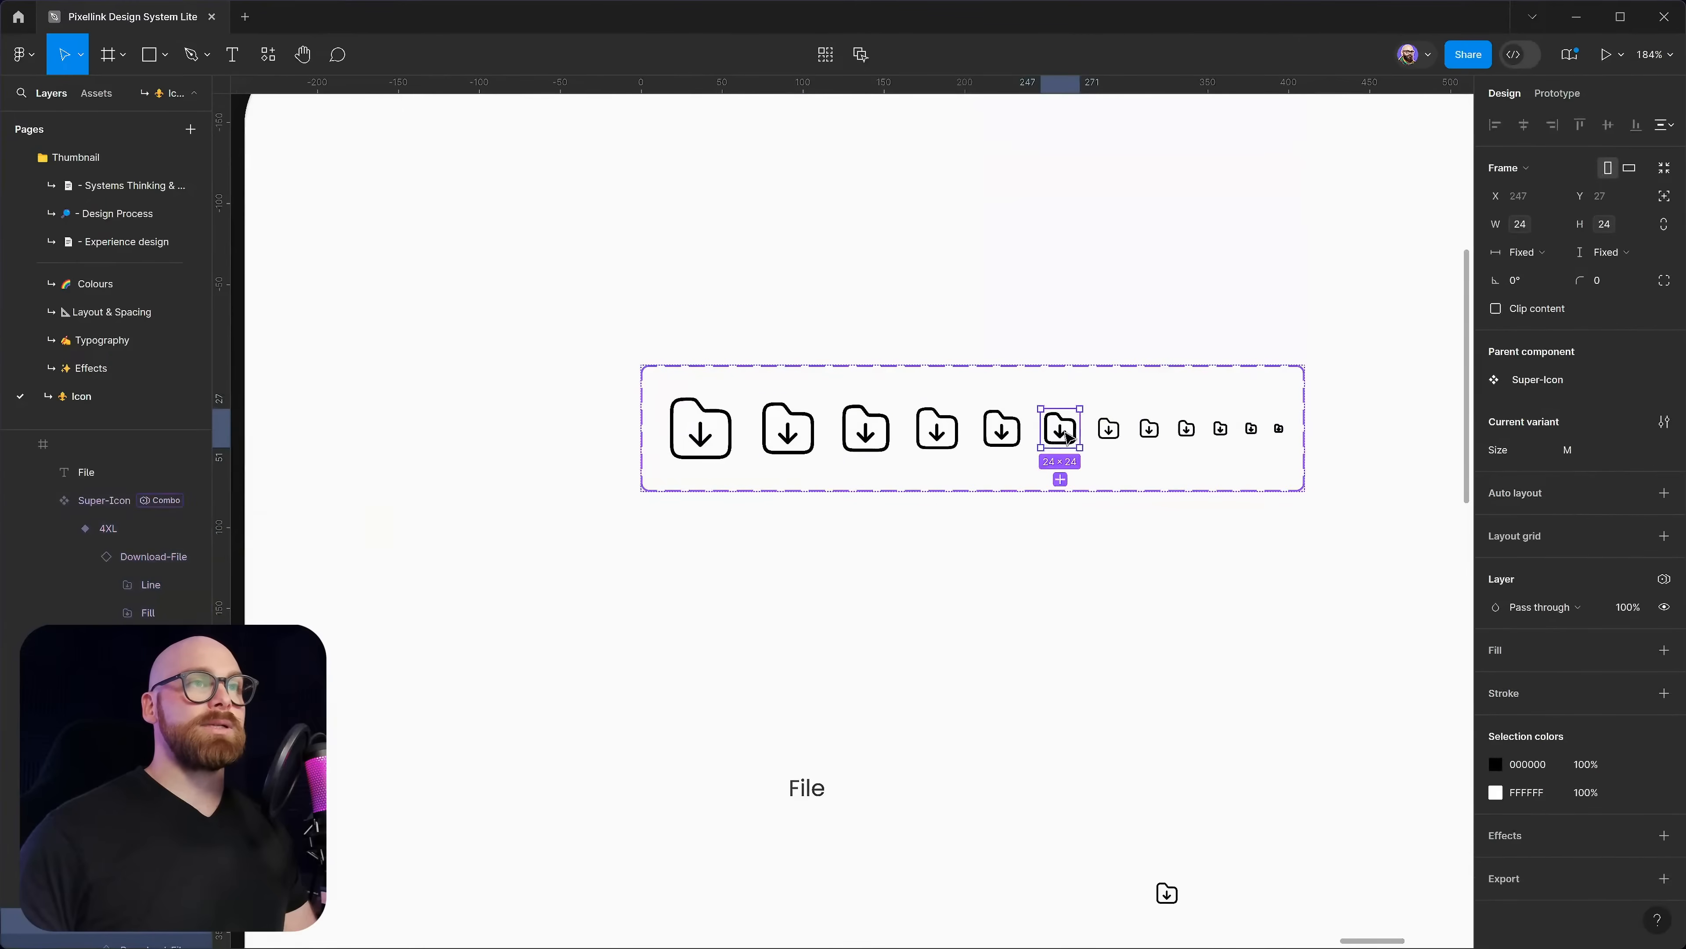
drag(1065, 430, 1065, 736)
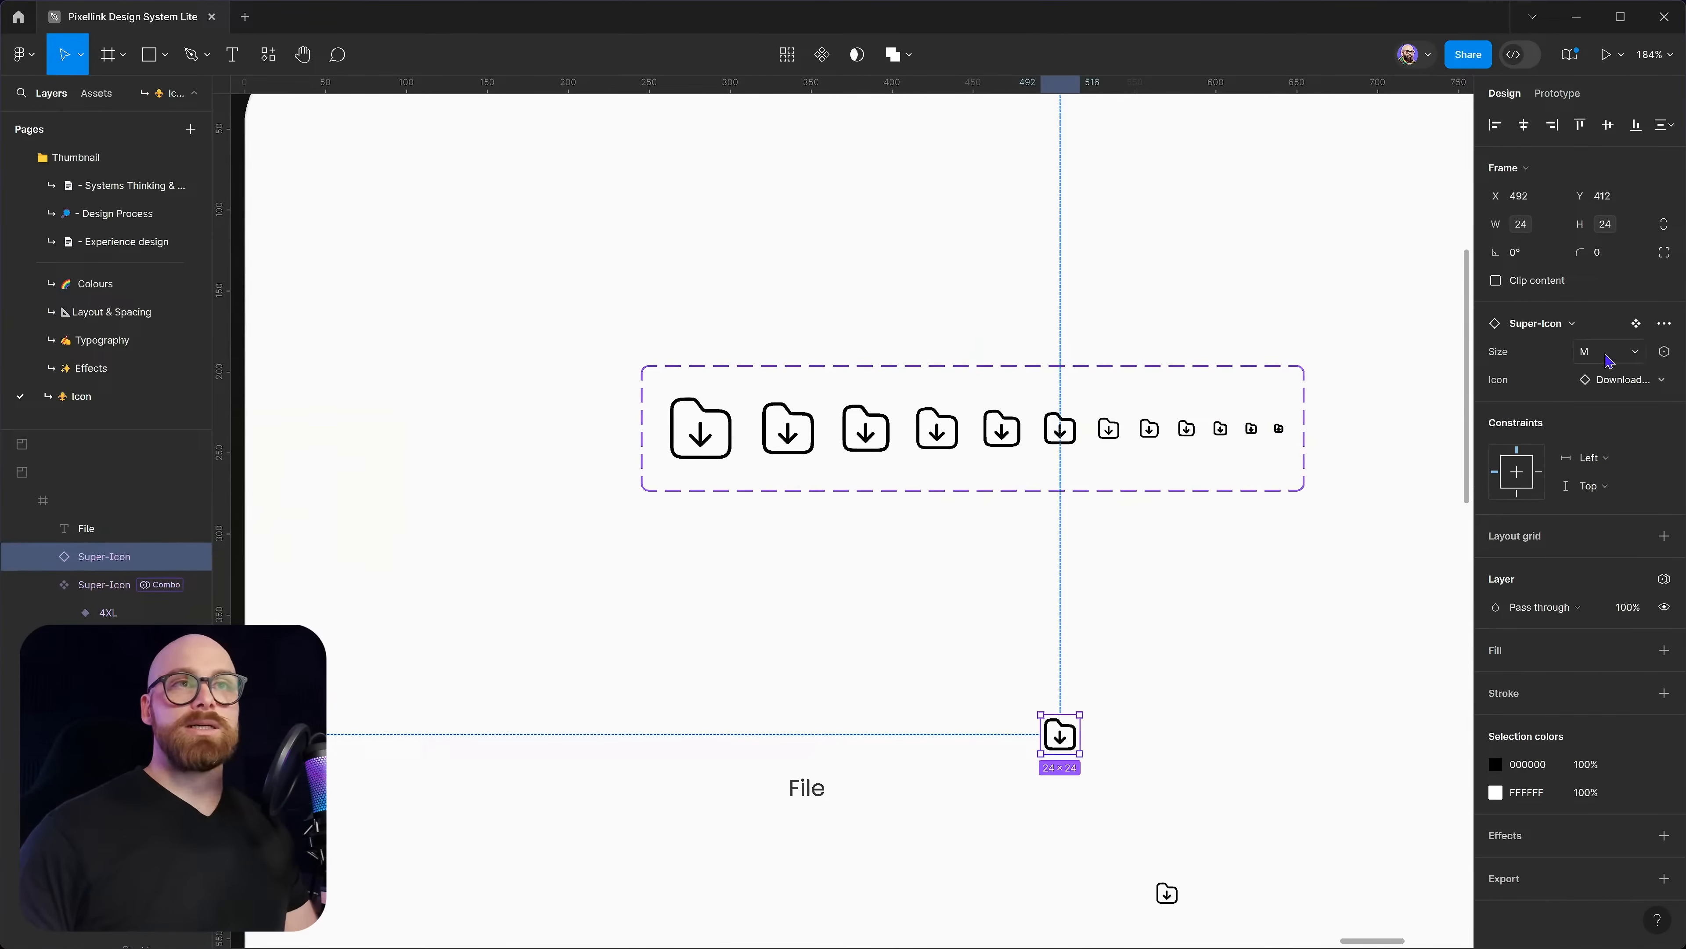
click(1607, 358)
click(1587, 365)
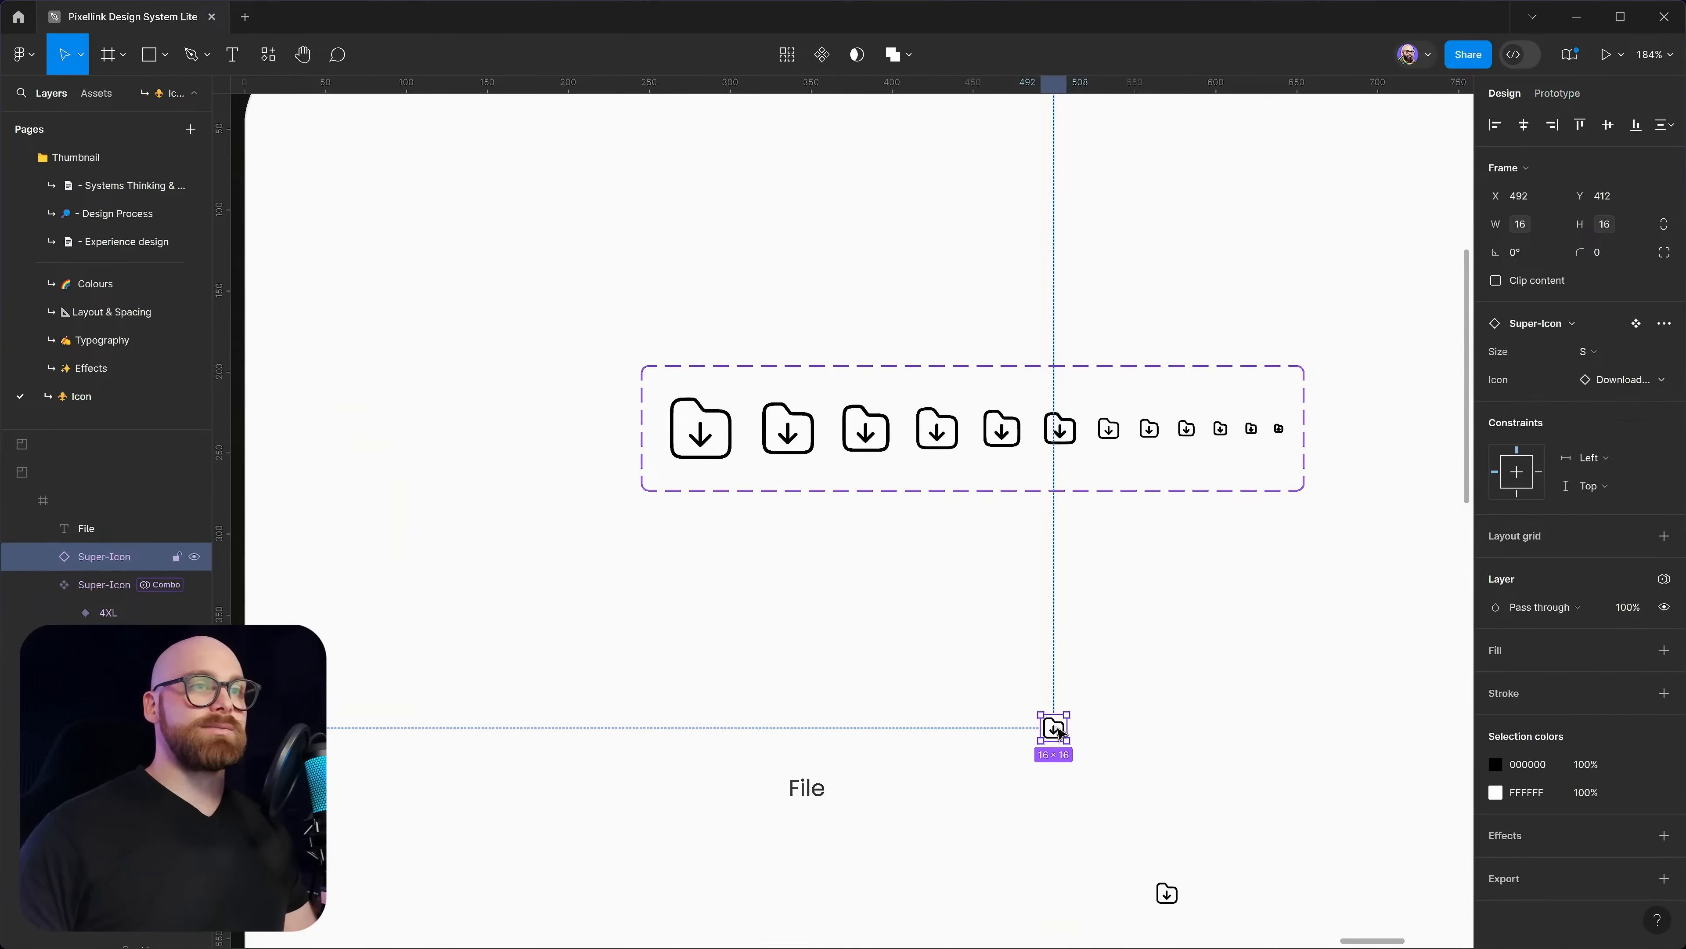
Move the small icon instance directly above the File label and wrap it in an auto layout frame
drag(1059, 731, 877, 776)
click(913, 871)
key(shift+a)
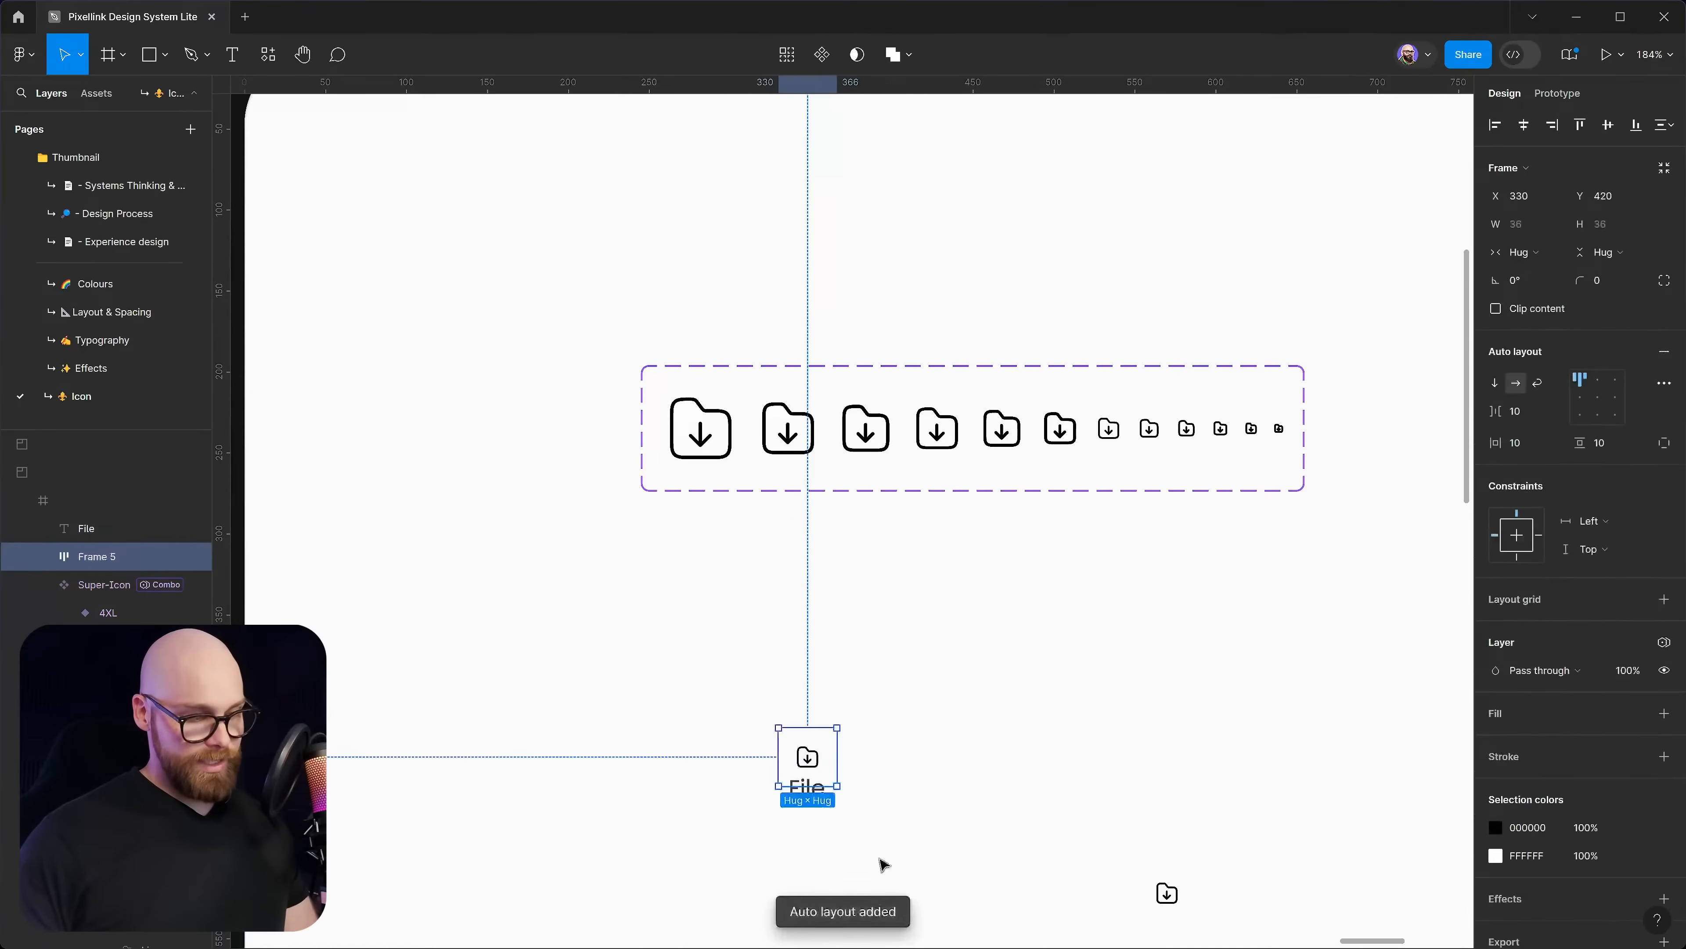
Set the icon frame's horizontal padding to 8, vertical padding to 2 and corner radius to 24
scroll(862, 794, up, 5)
click(1521, 443)
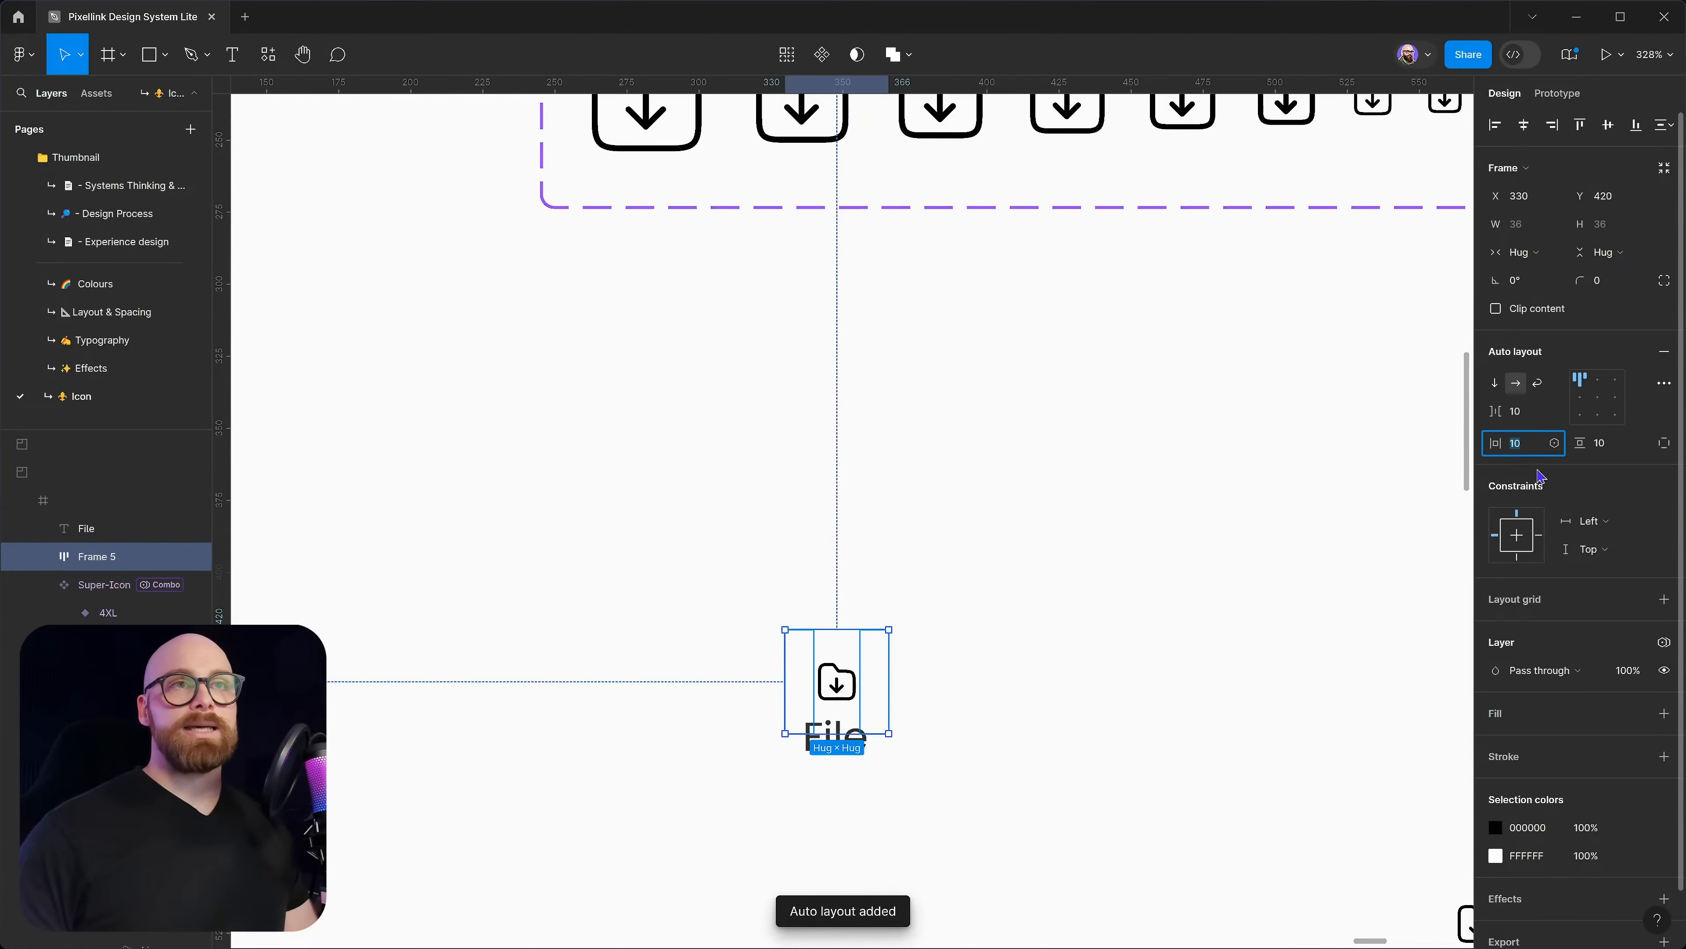
text(8)
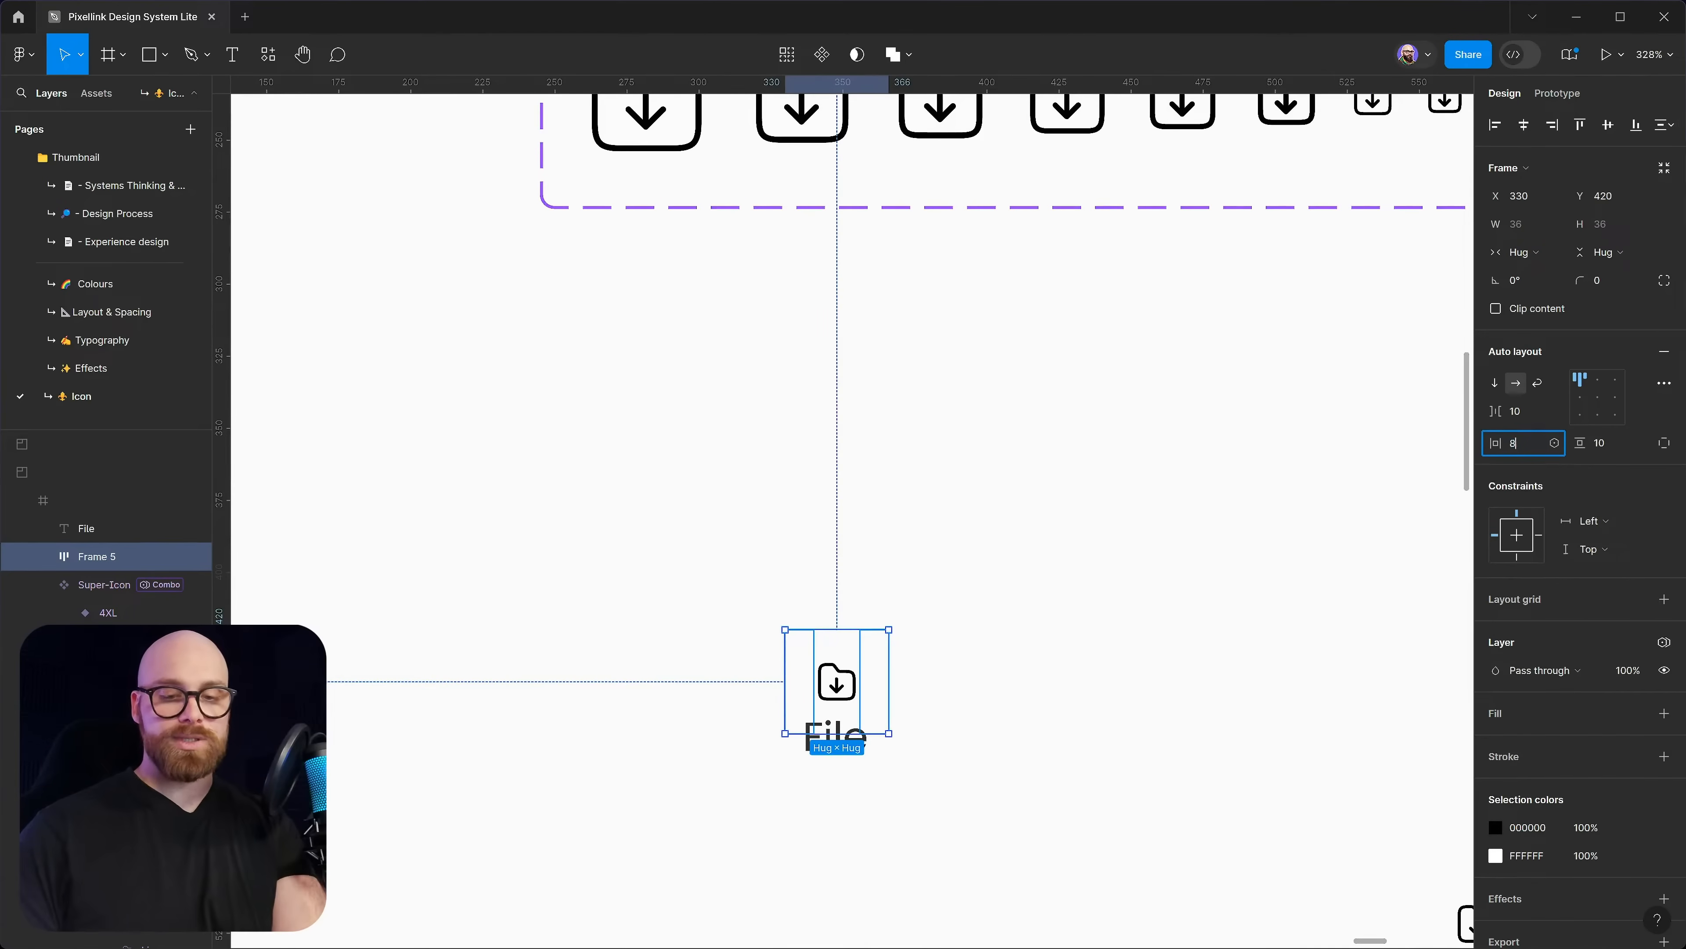
key(Tab)
key(Return)
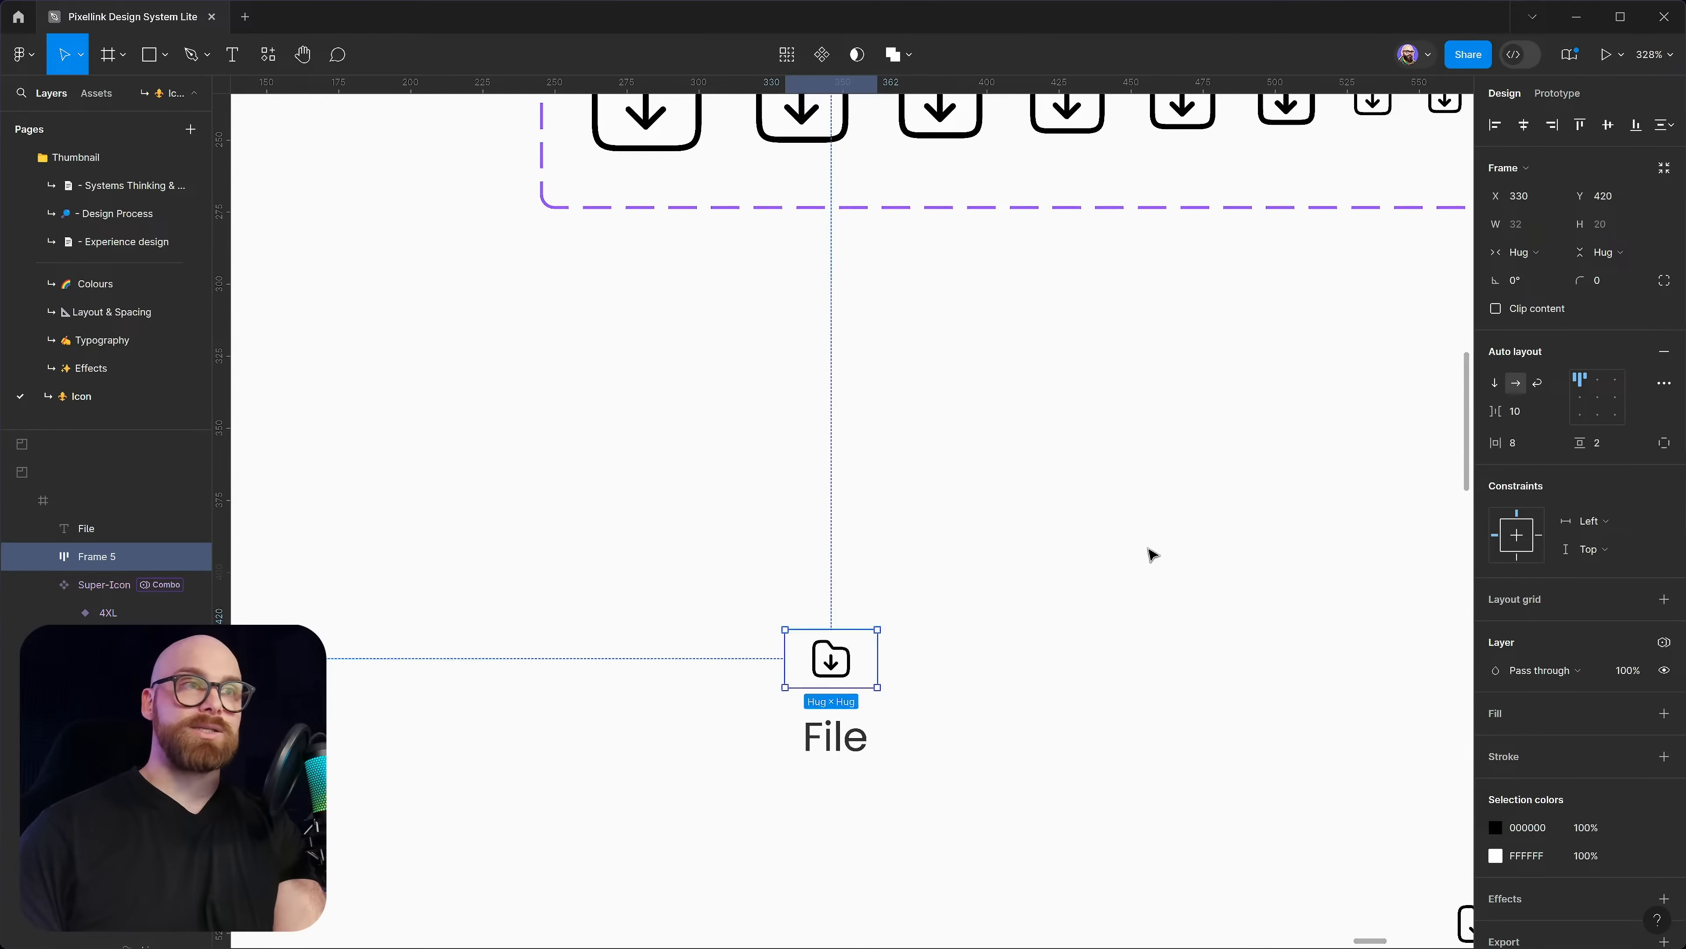
click(1610, 280)
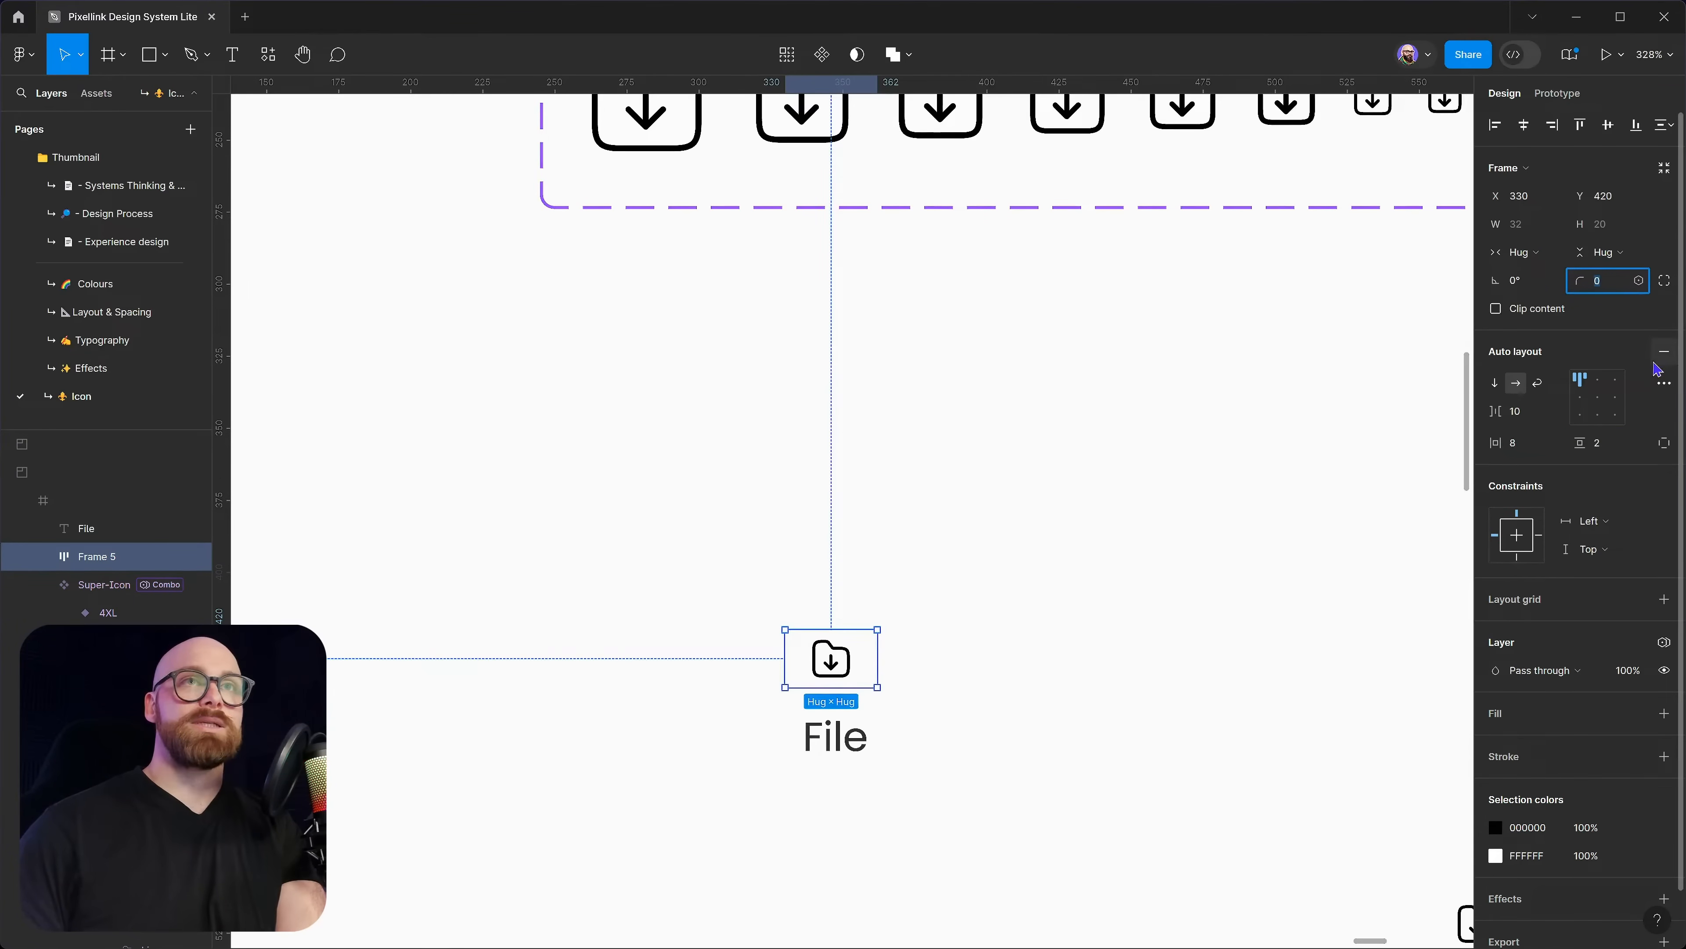
text(24)
key(Return)
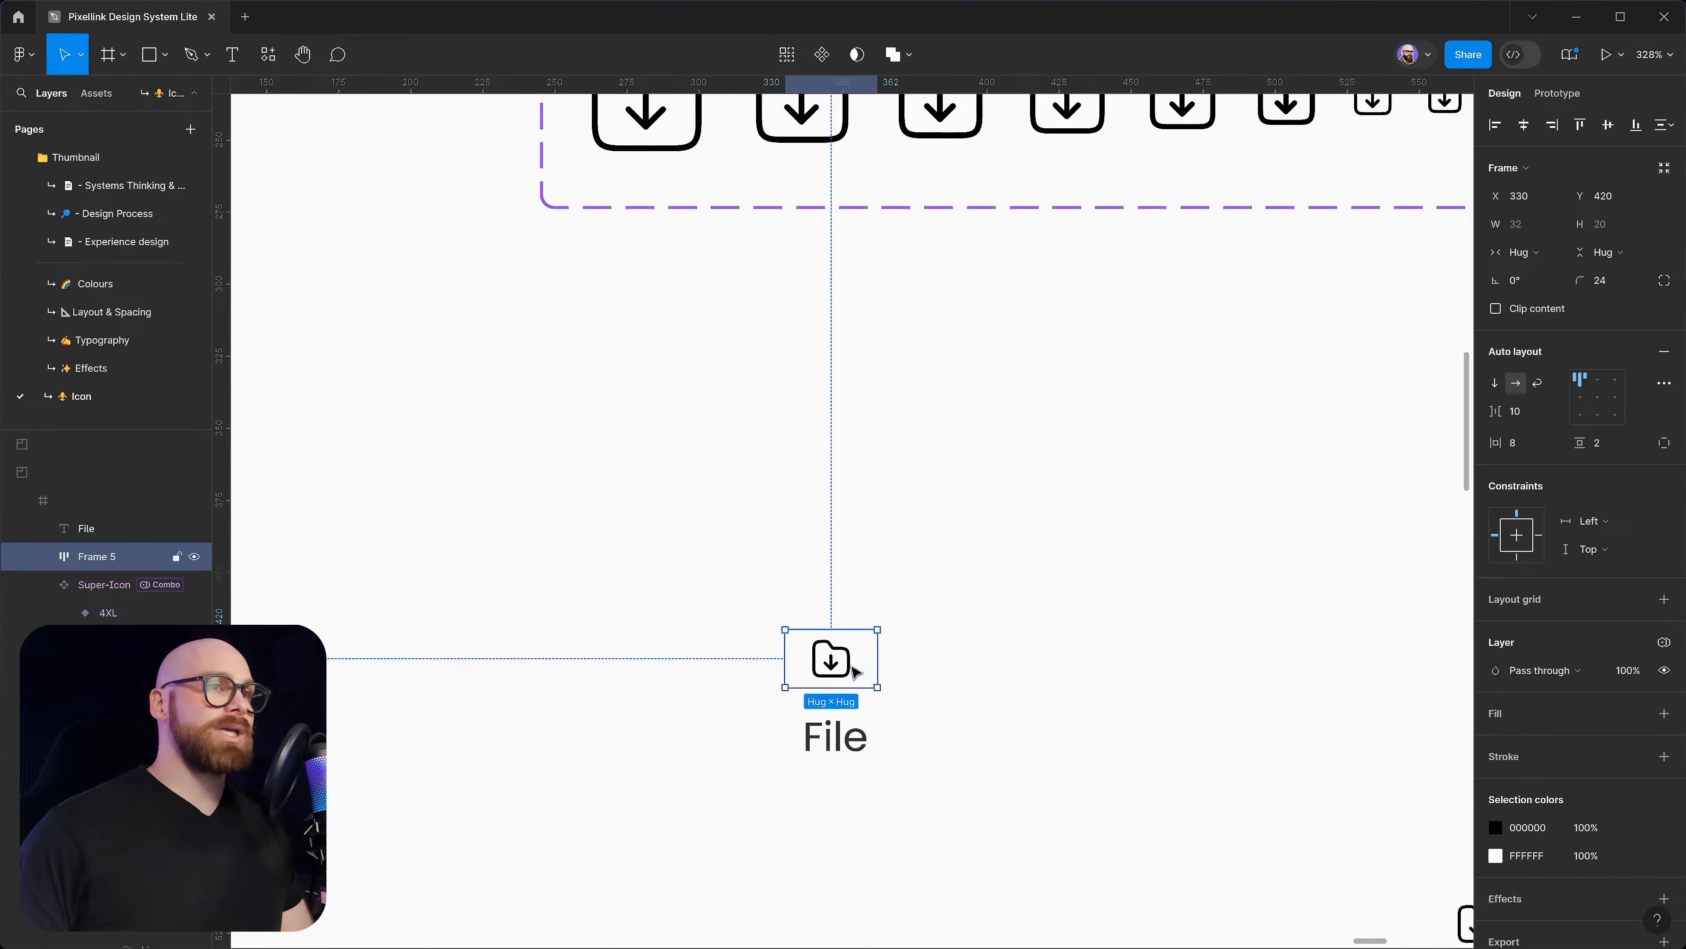
Centre the icon frame over the File label and wrap both in a vertical auto layout with 0 gap
drag(735, 599, 1020, 852)
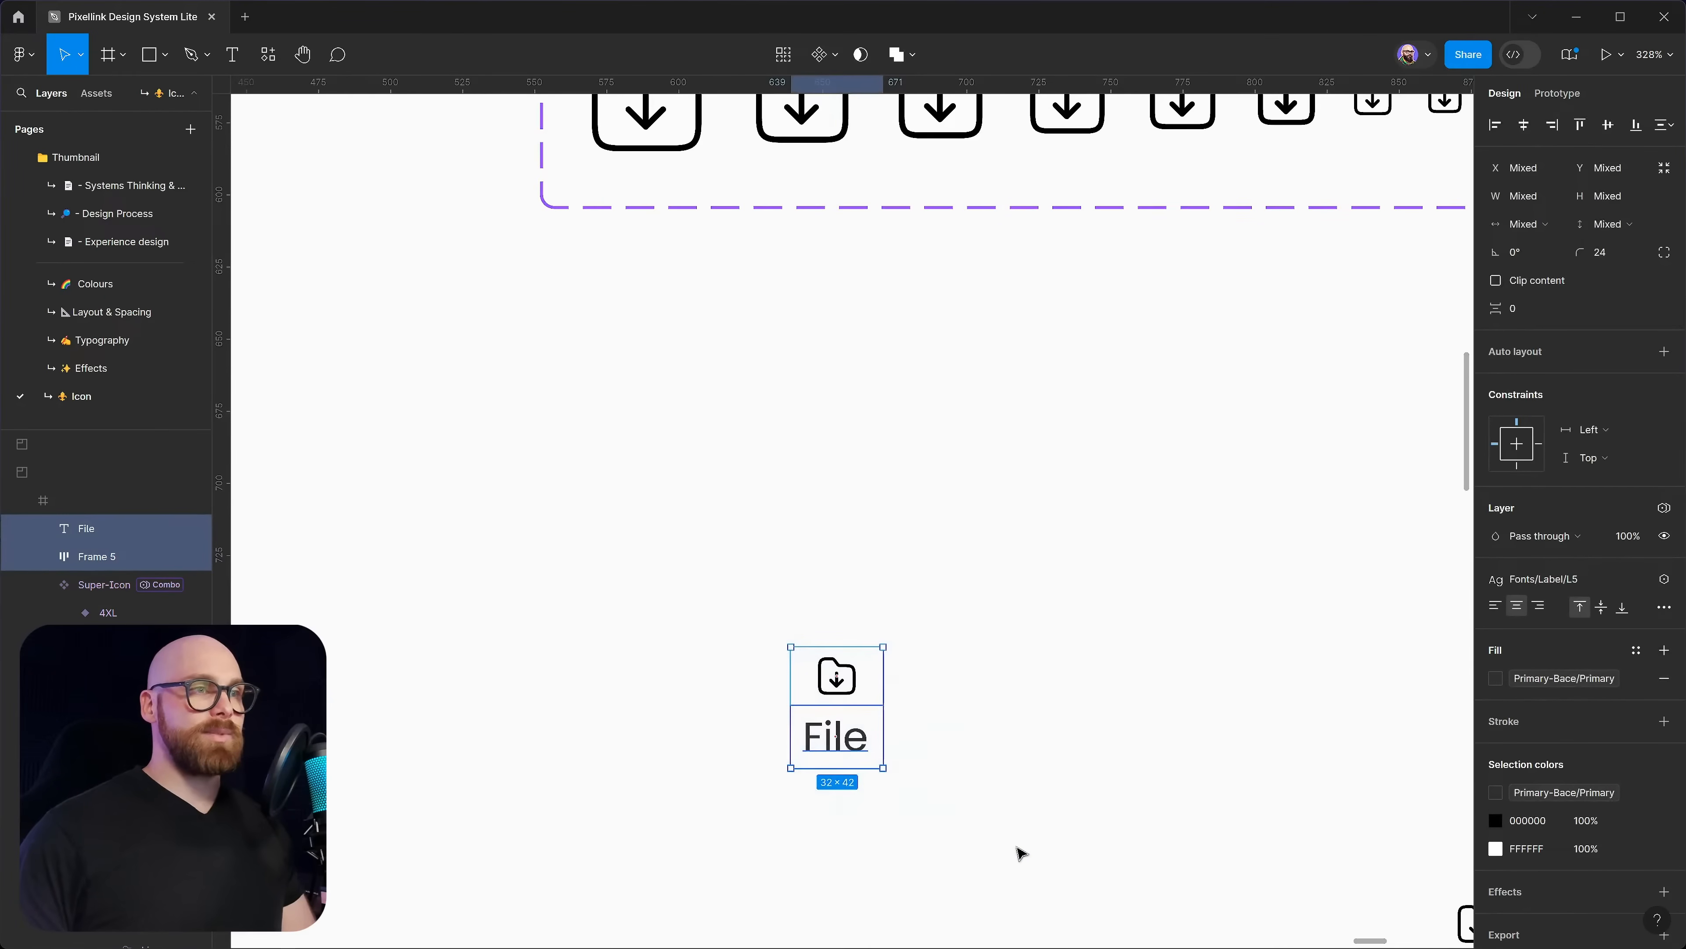
key(shift+a)
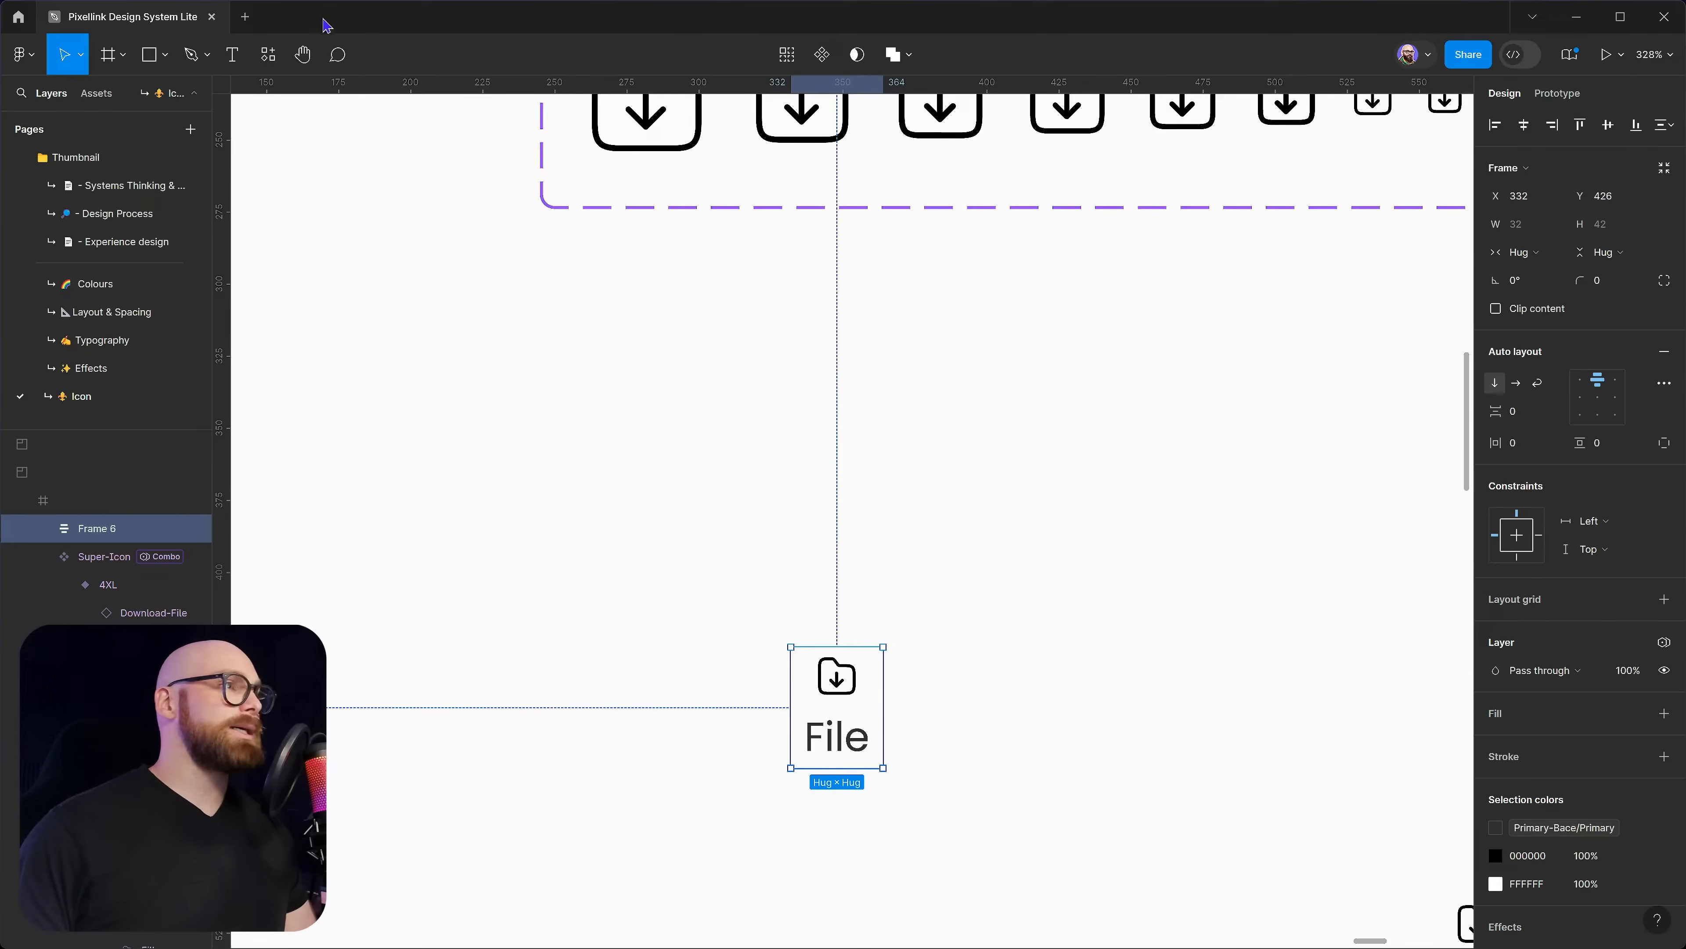
Launch the Pixellink Variable Toolkit plugin and open its Scale PLX collection for the icon-and-label frame
click(268, 54)
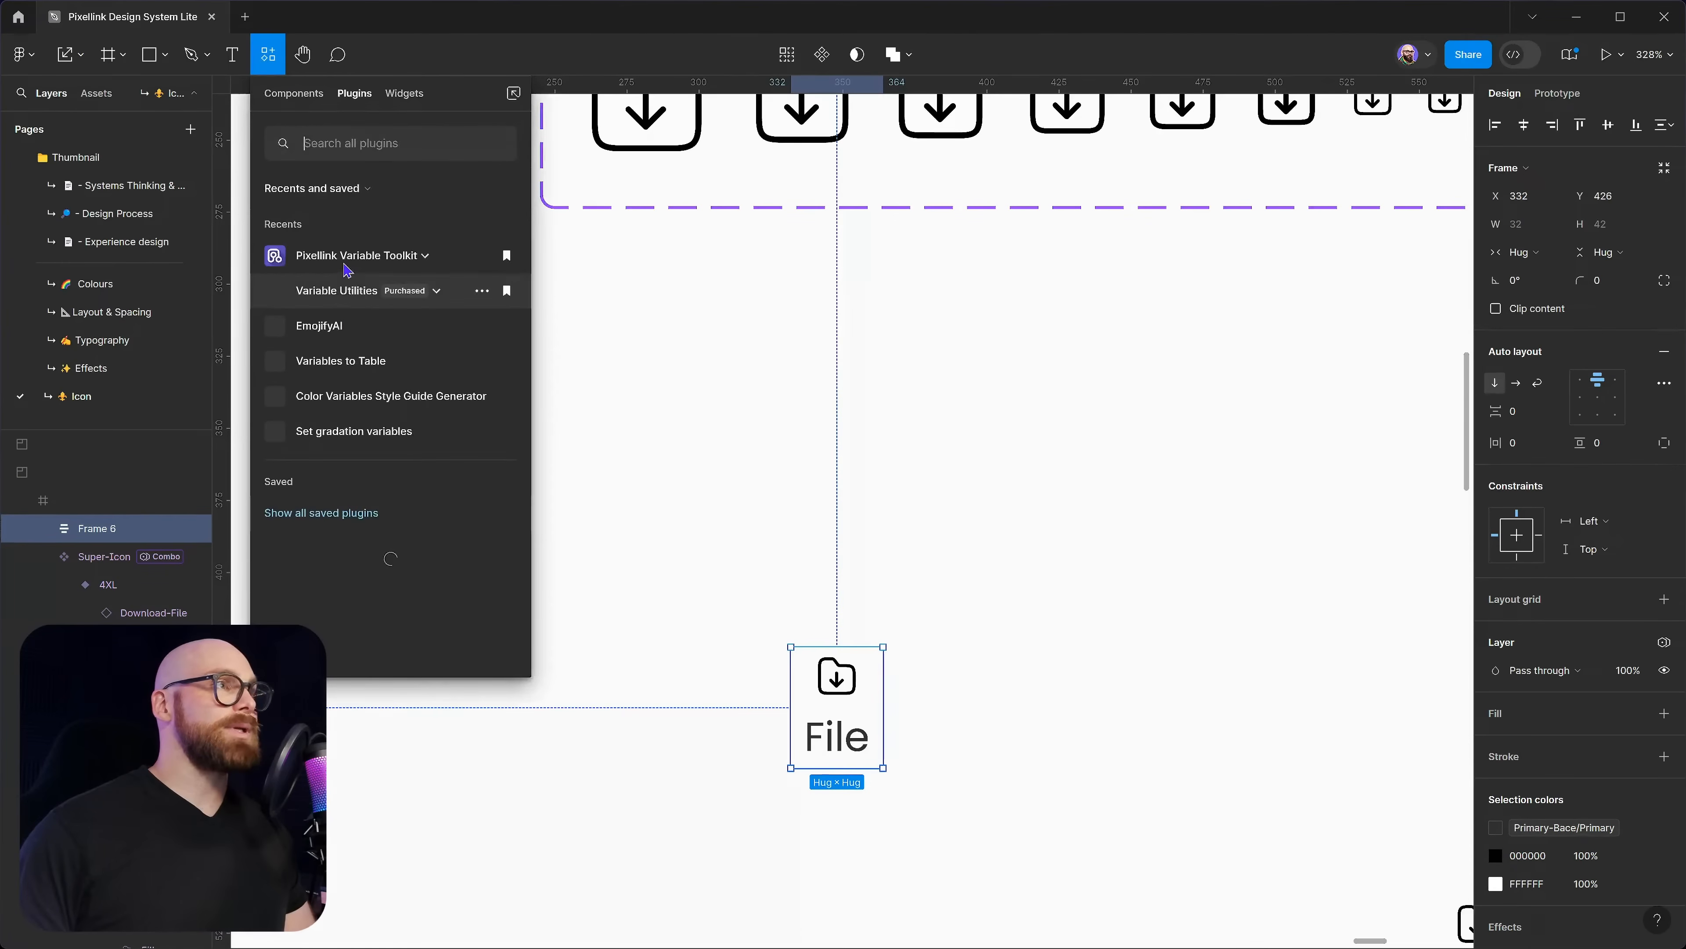
click(345, 266)
click(375, 317)
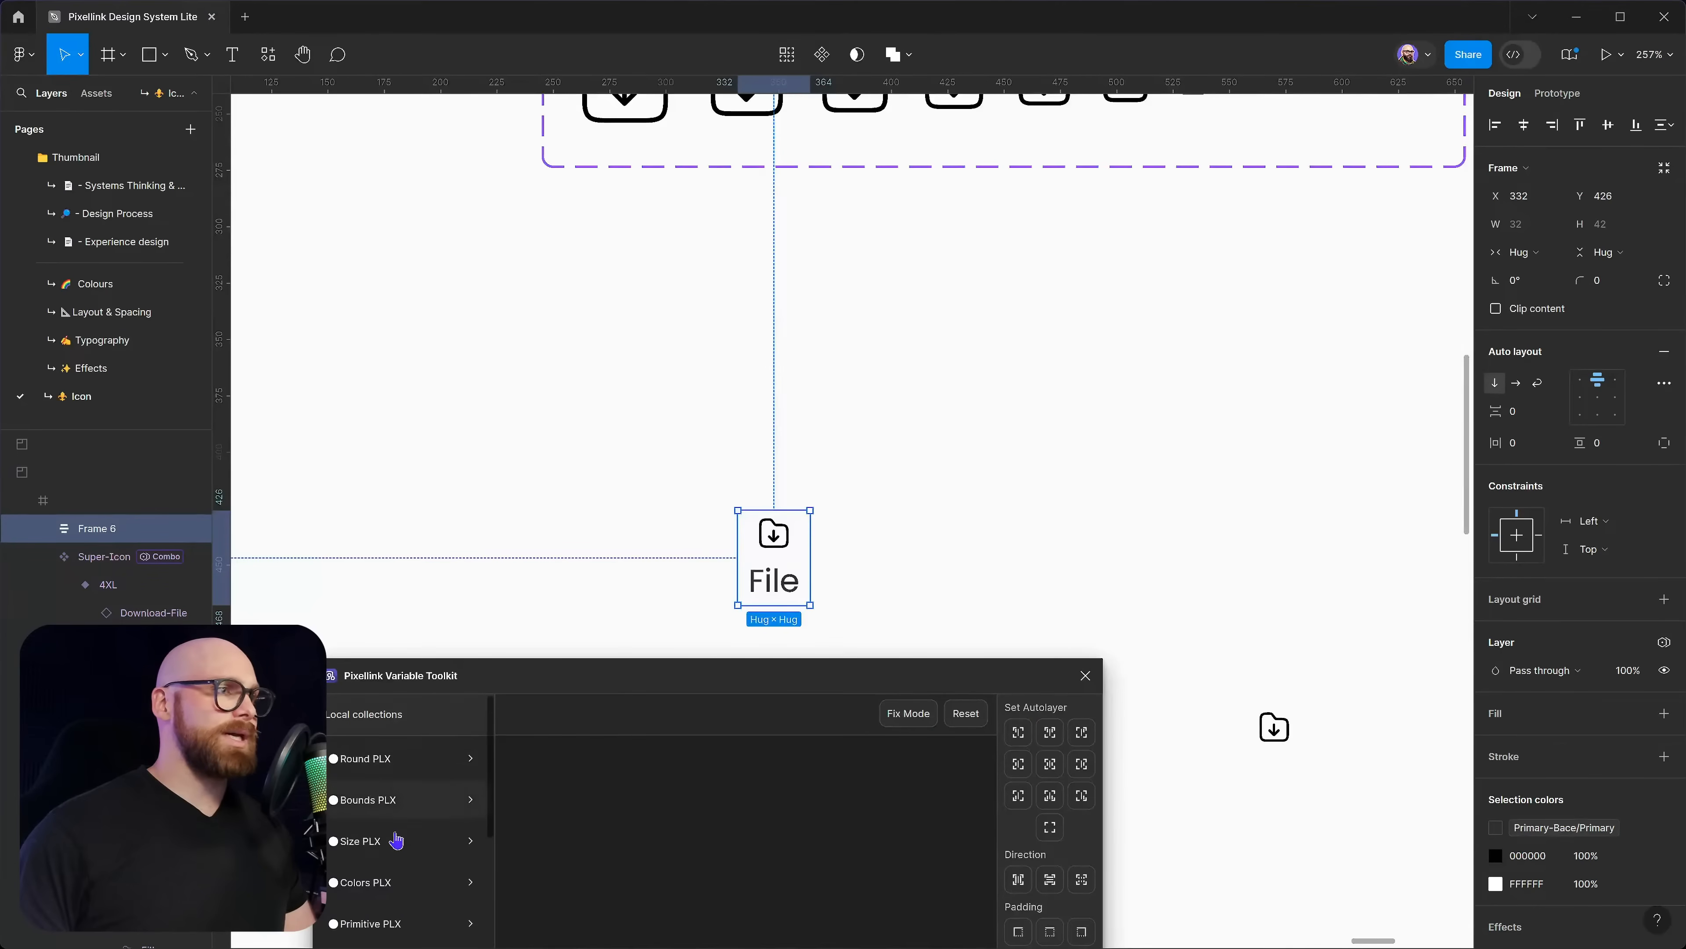
scroll(927, 552, down, 3)
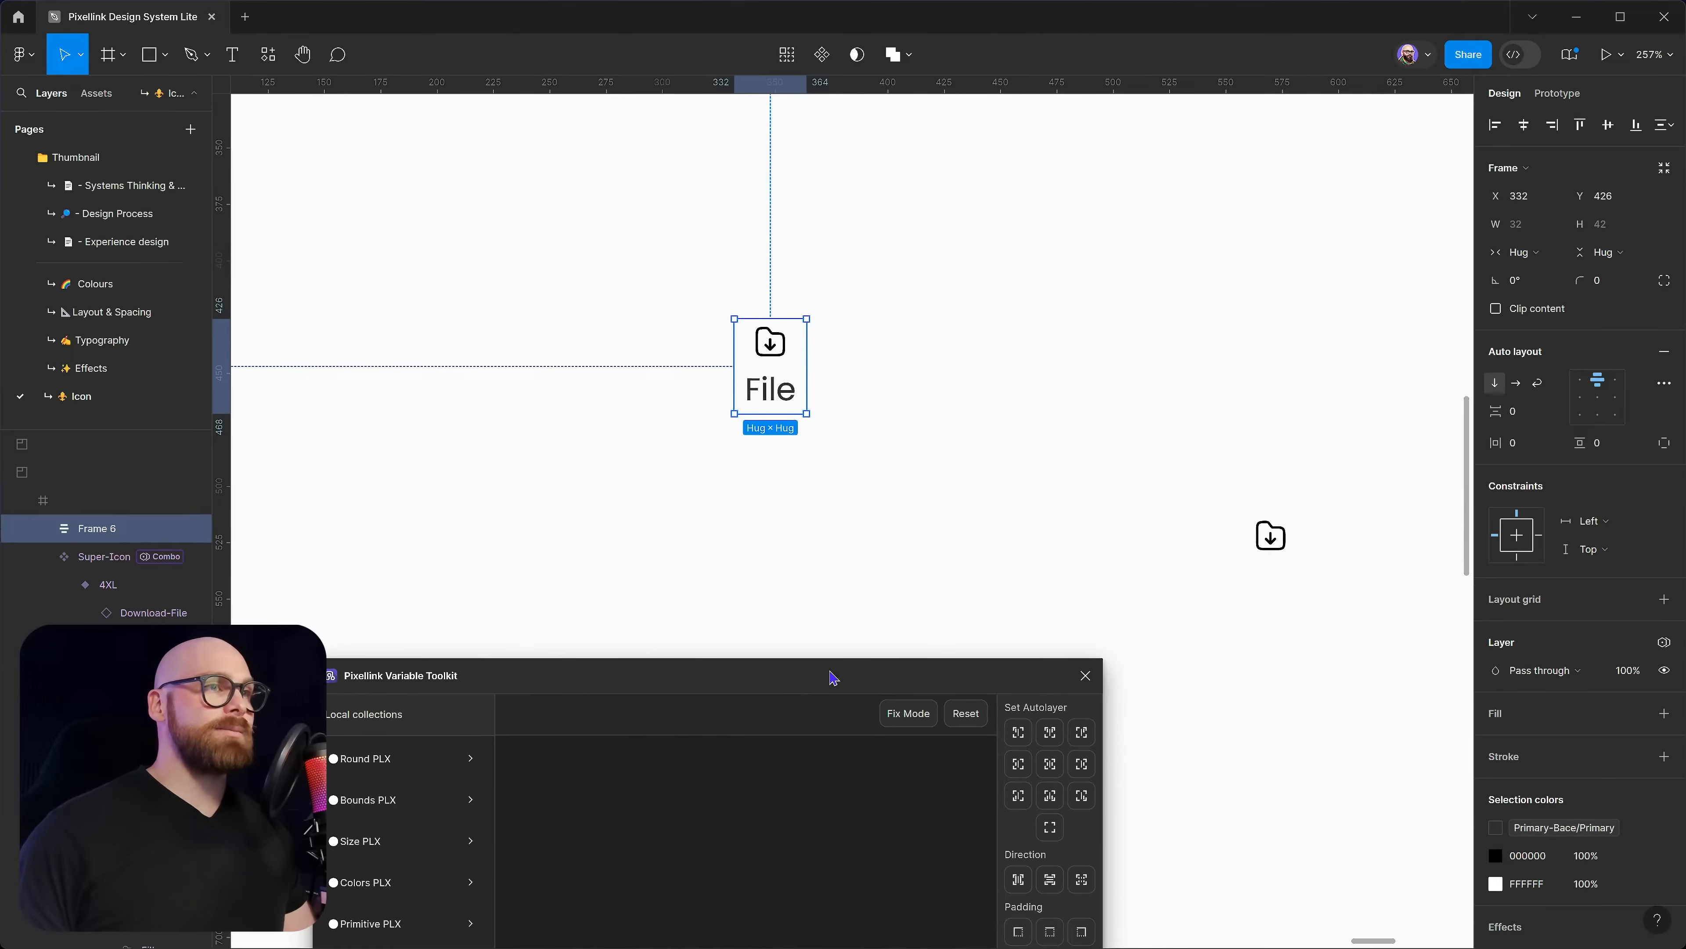
drag(834, 677, 893, 548)
scroll(489, 787, down, 5)
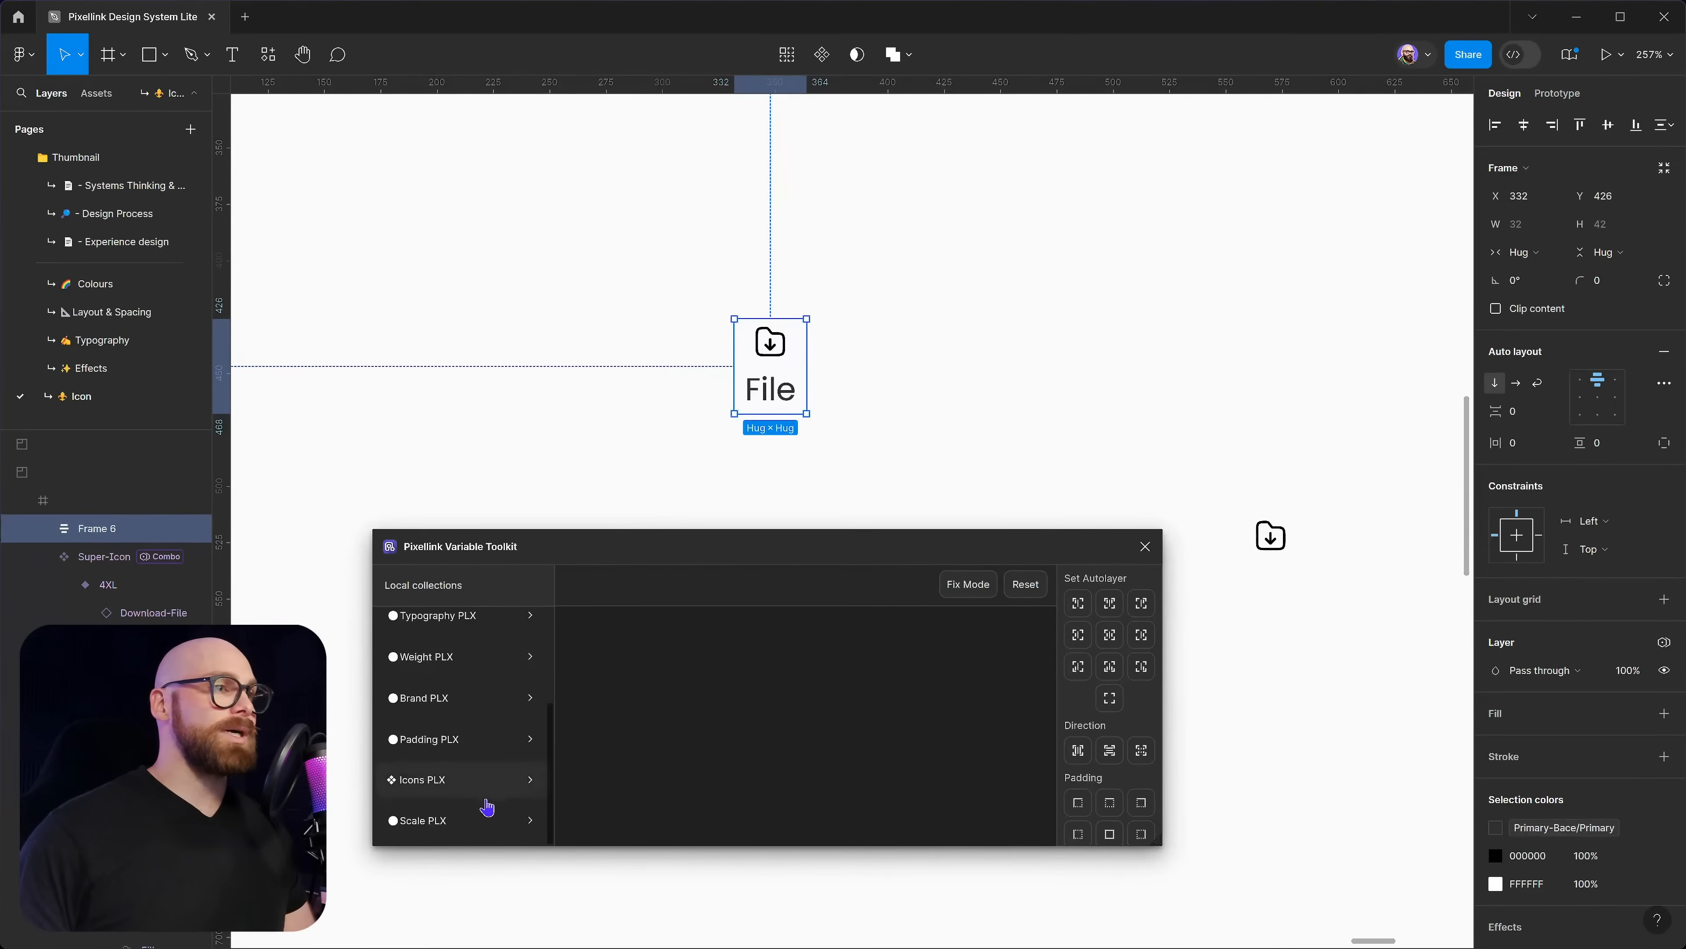
click(487, 810)
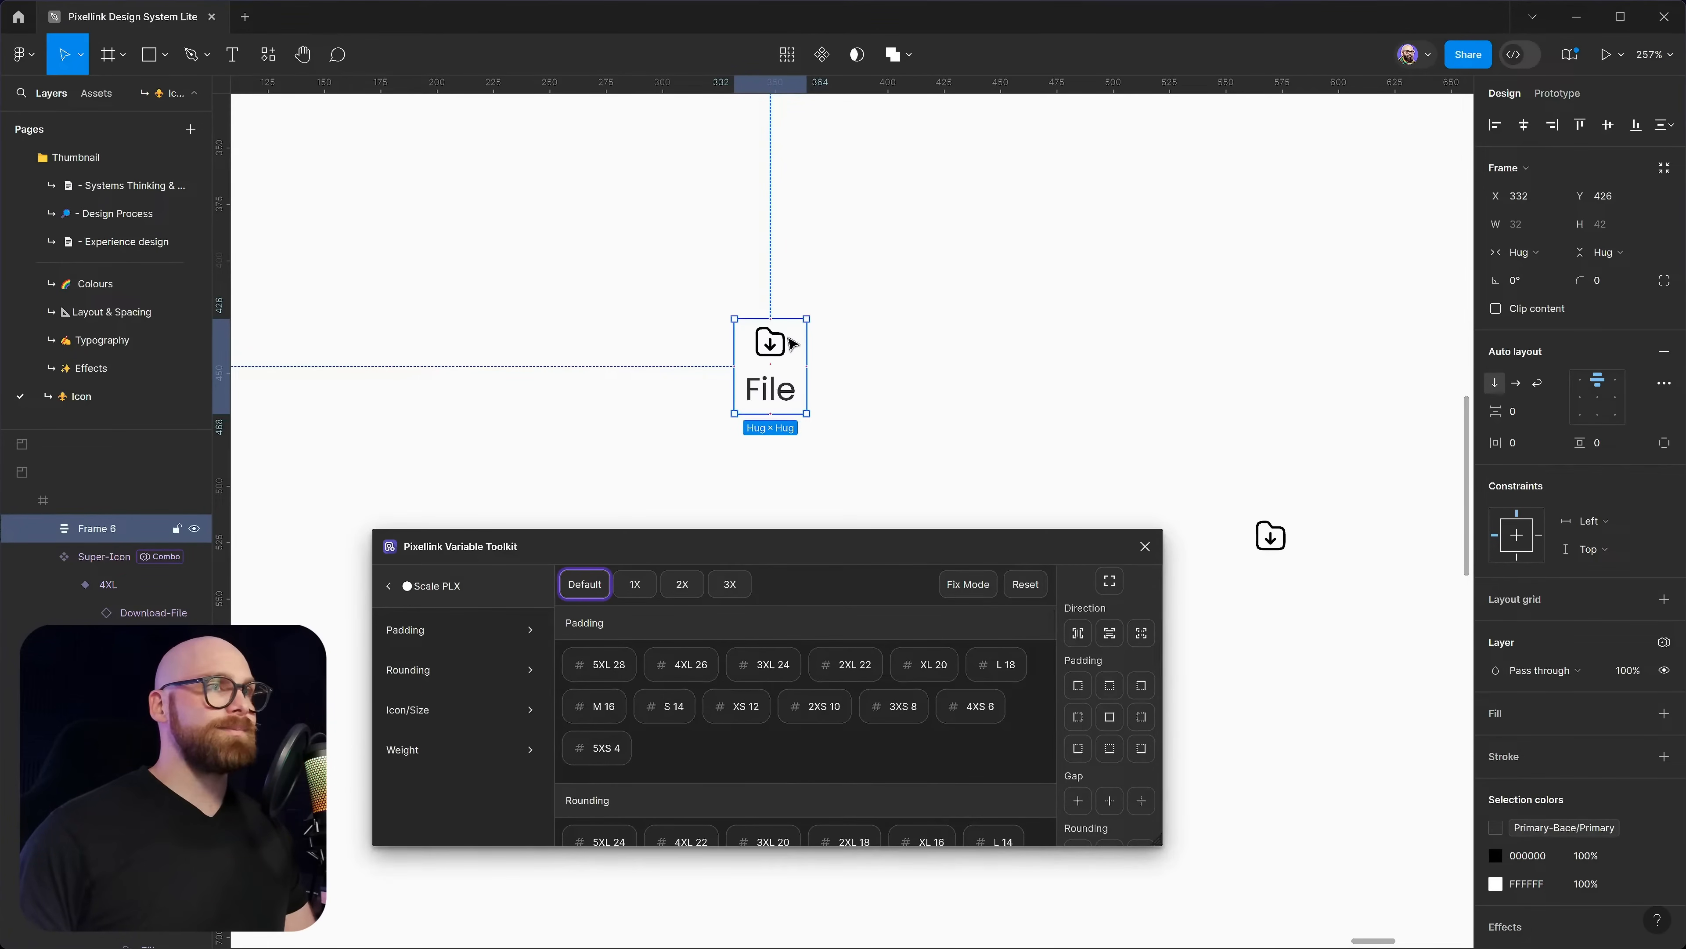
Bind the icon frame's left and right padding to 3XS 8 and its top and bottom padding to 5XS 4
double_click(791, 347)
click(1077, 717)
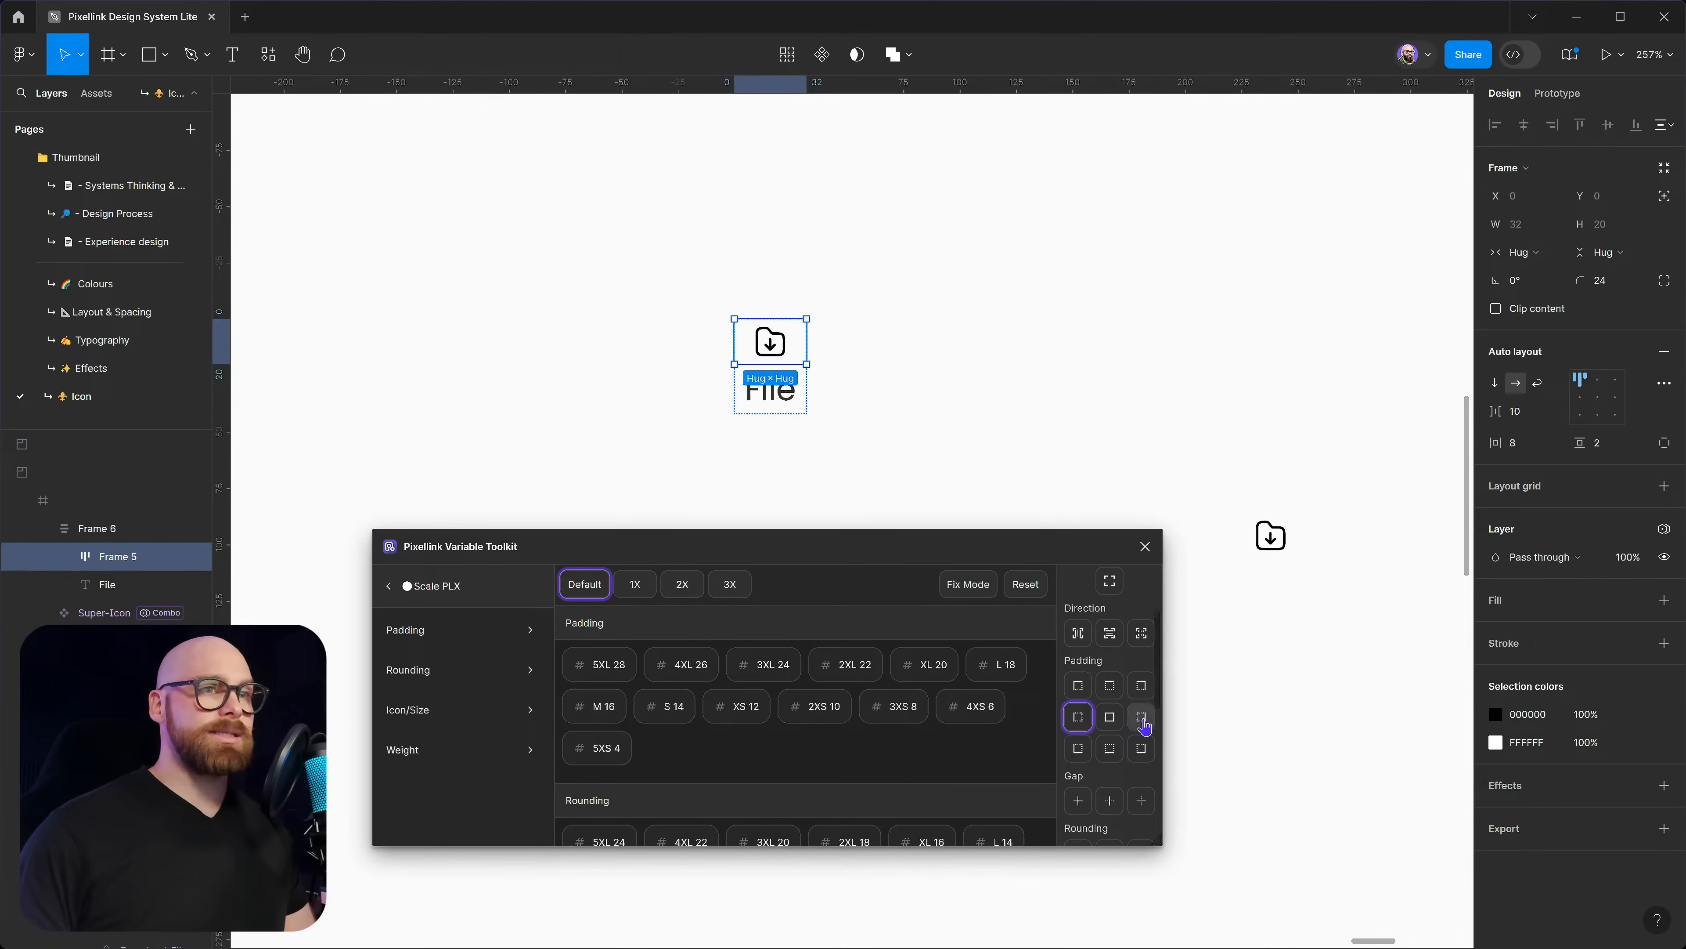
click(1141, 717)
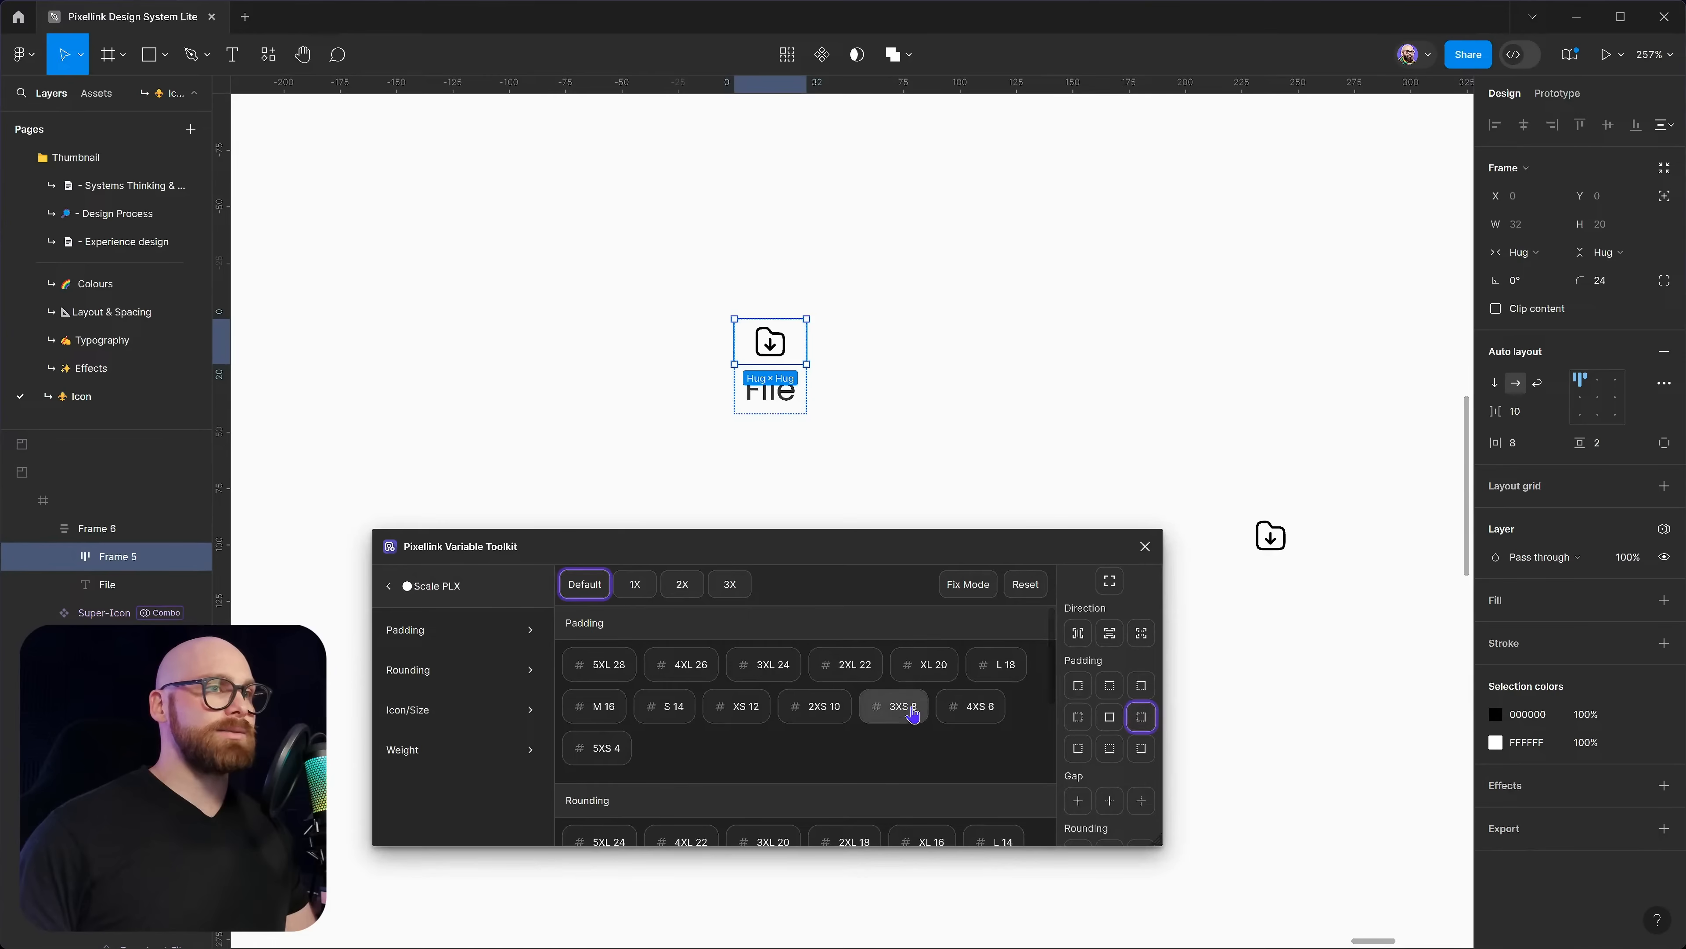
click(903, 711)
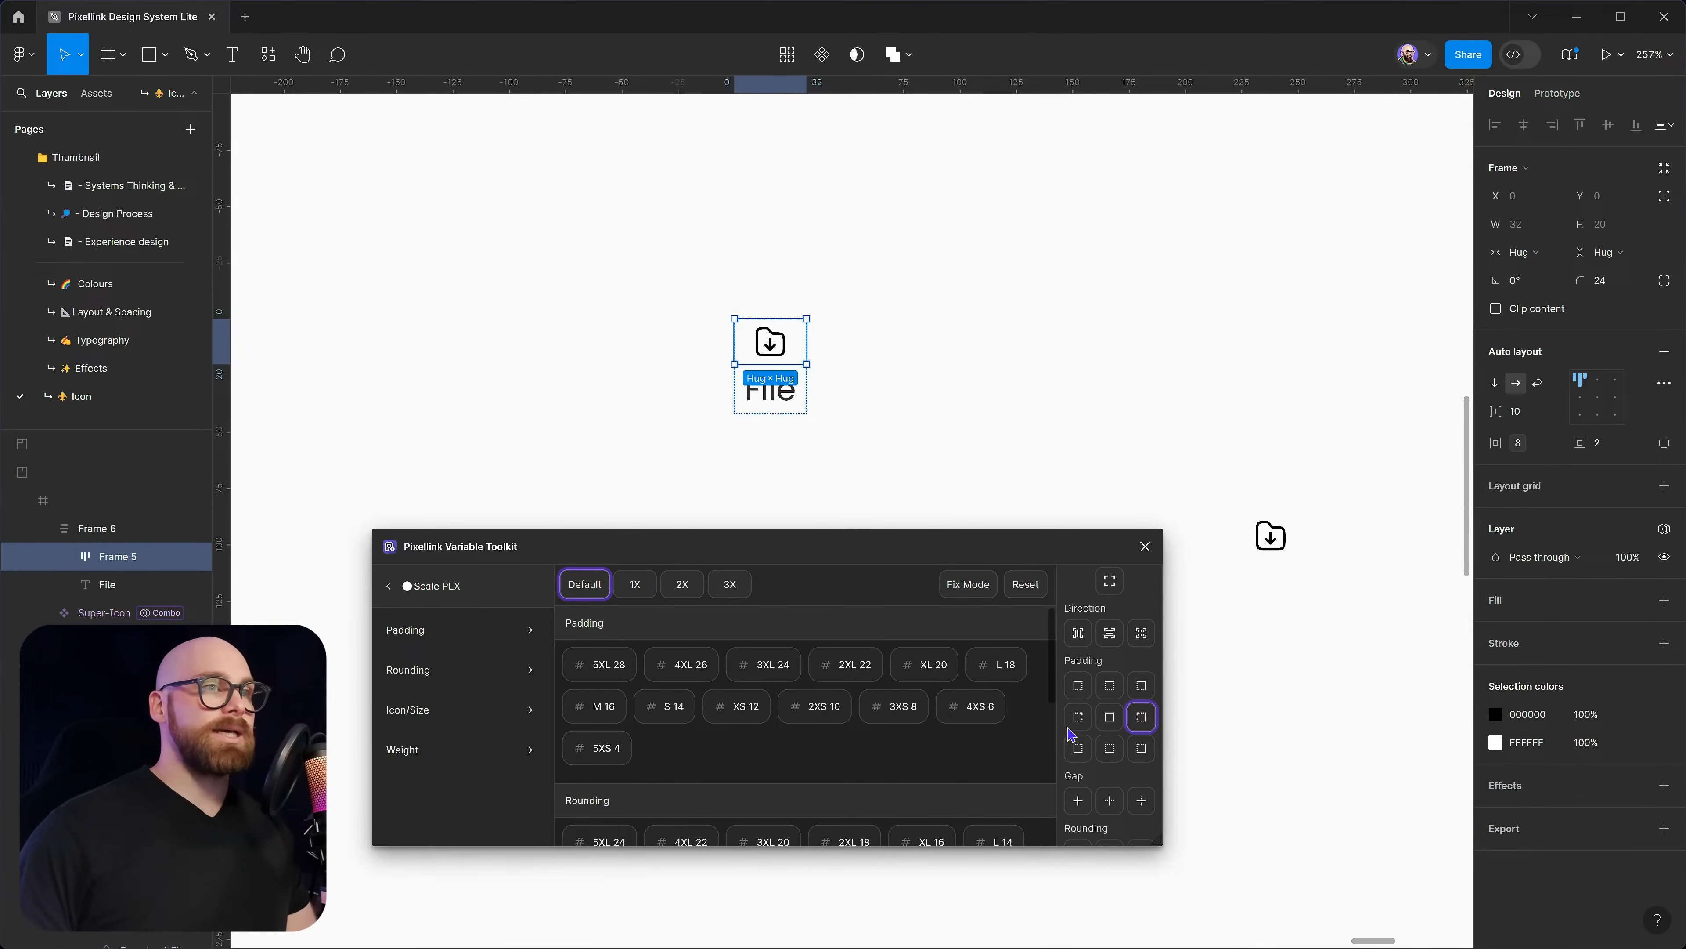
click(1109, 684)
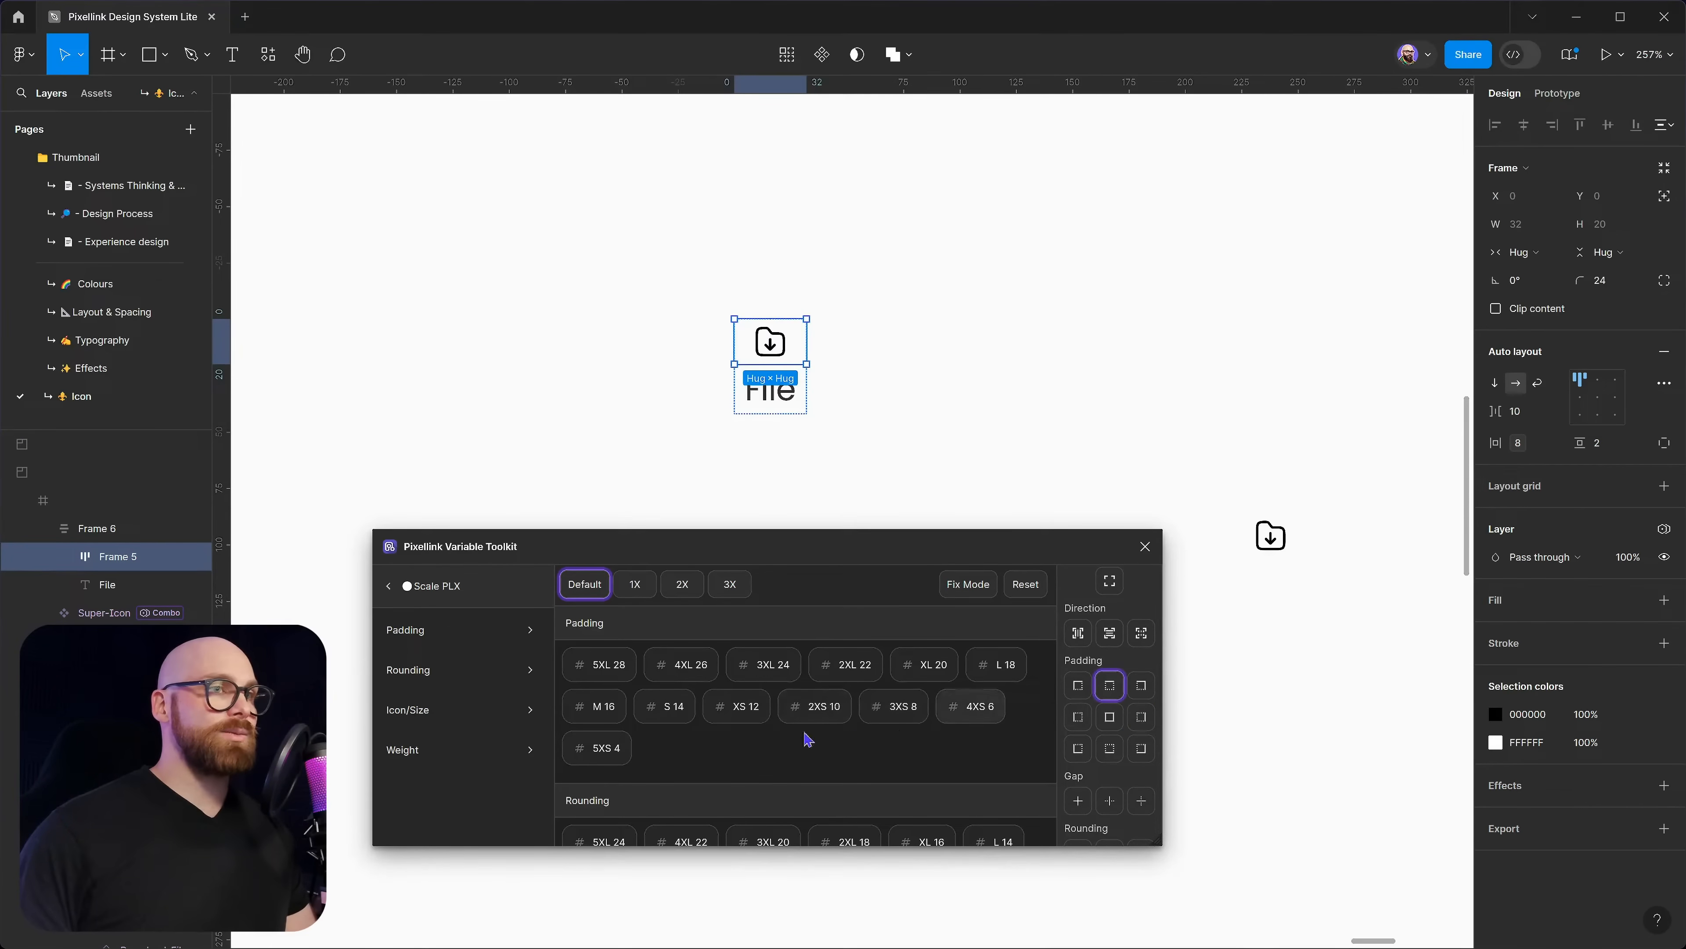
click(603, 748)
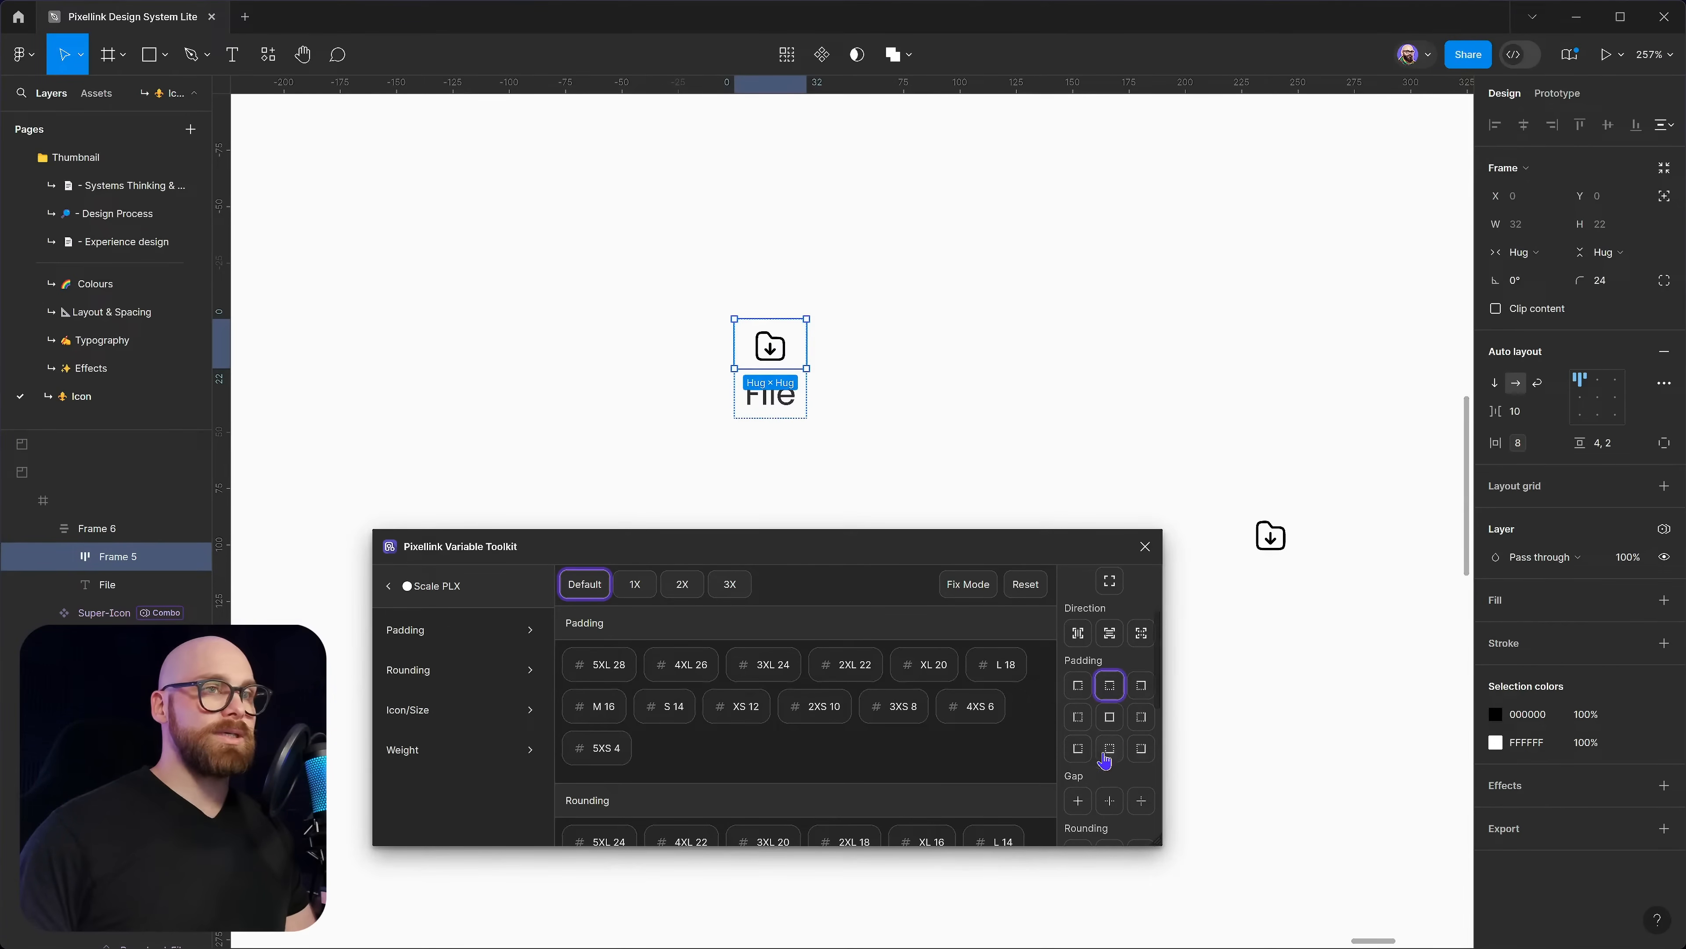
click(1106, 750)
click(584, 748)
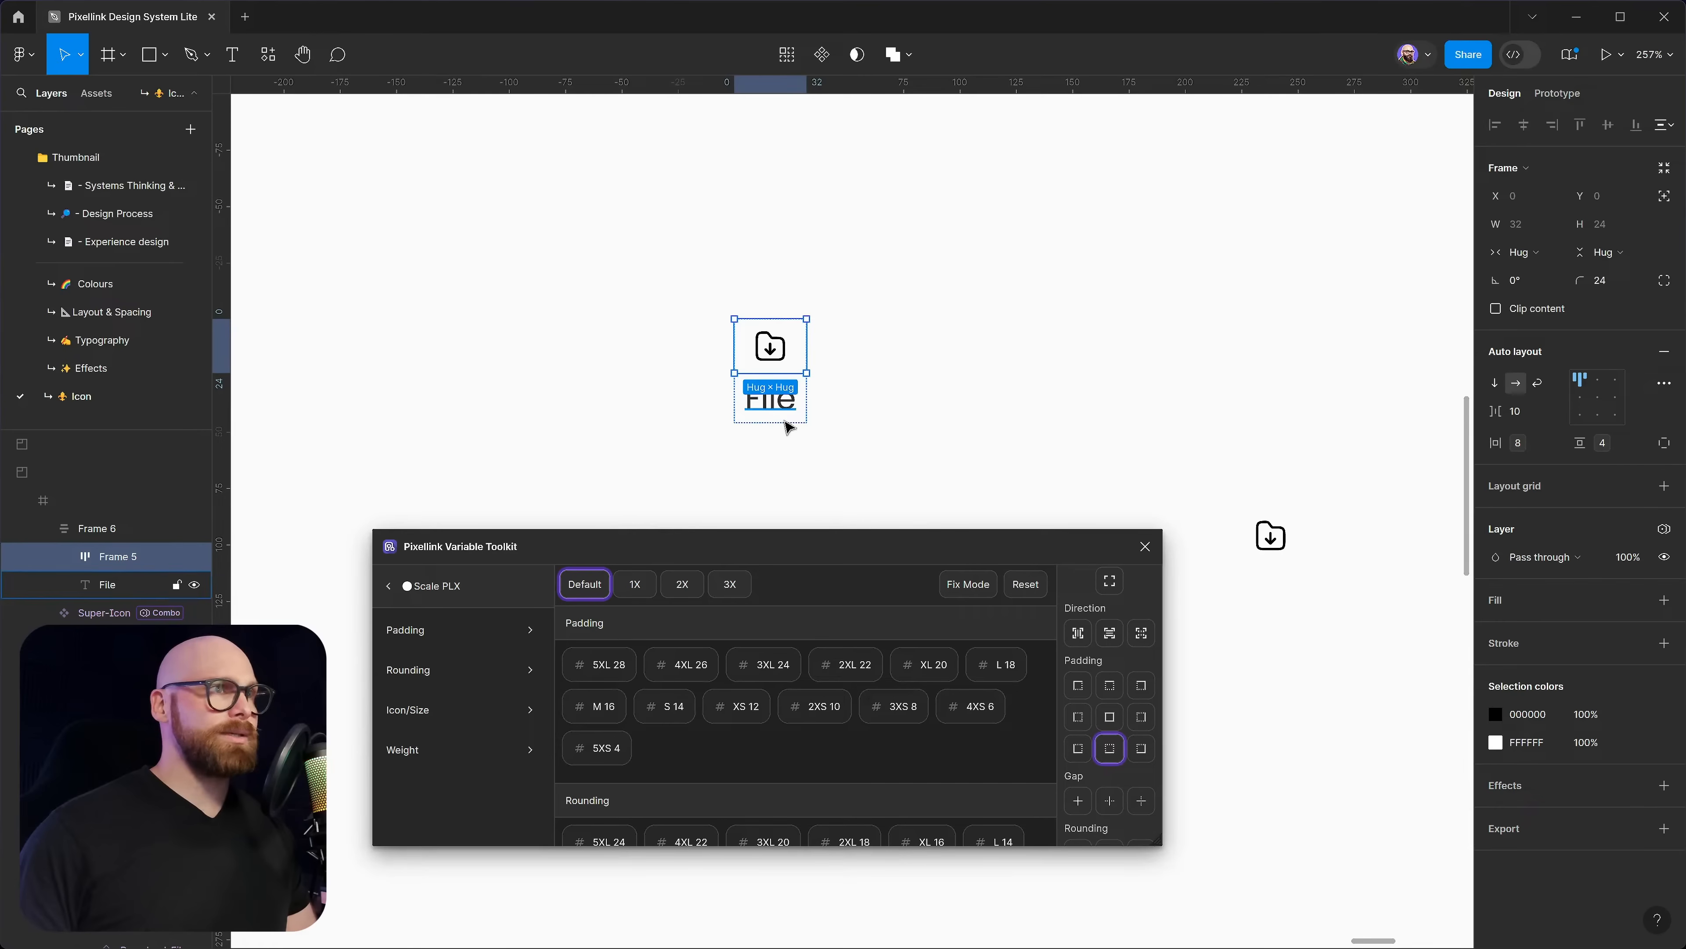
Set the File label's width to Fill and widen the outer icon-and-label frame to 40
click(800, 404)
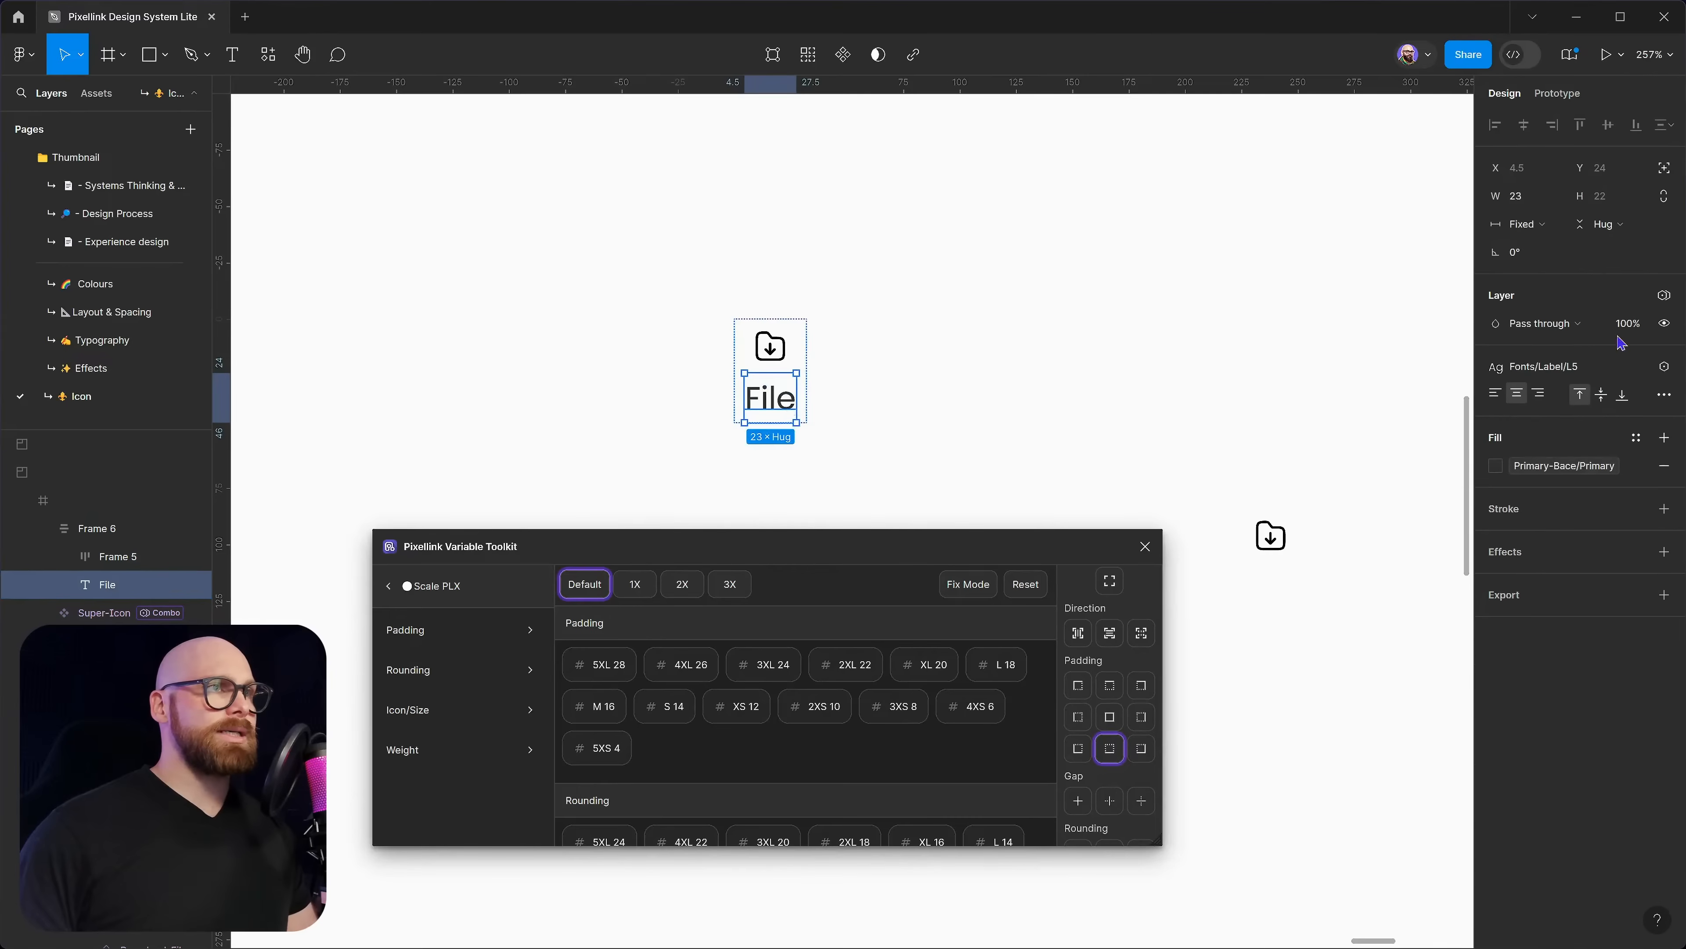
click(1524, 224)
click(1549, 266)
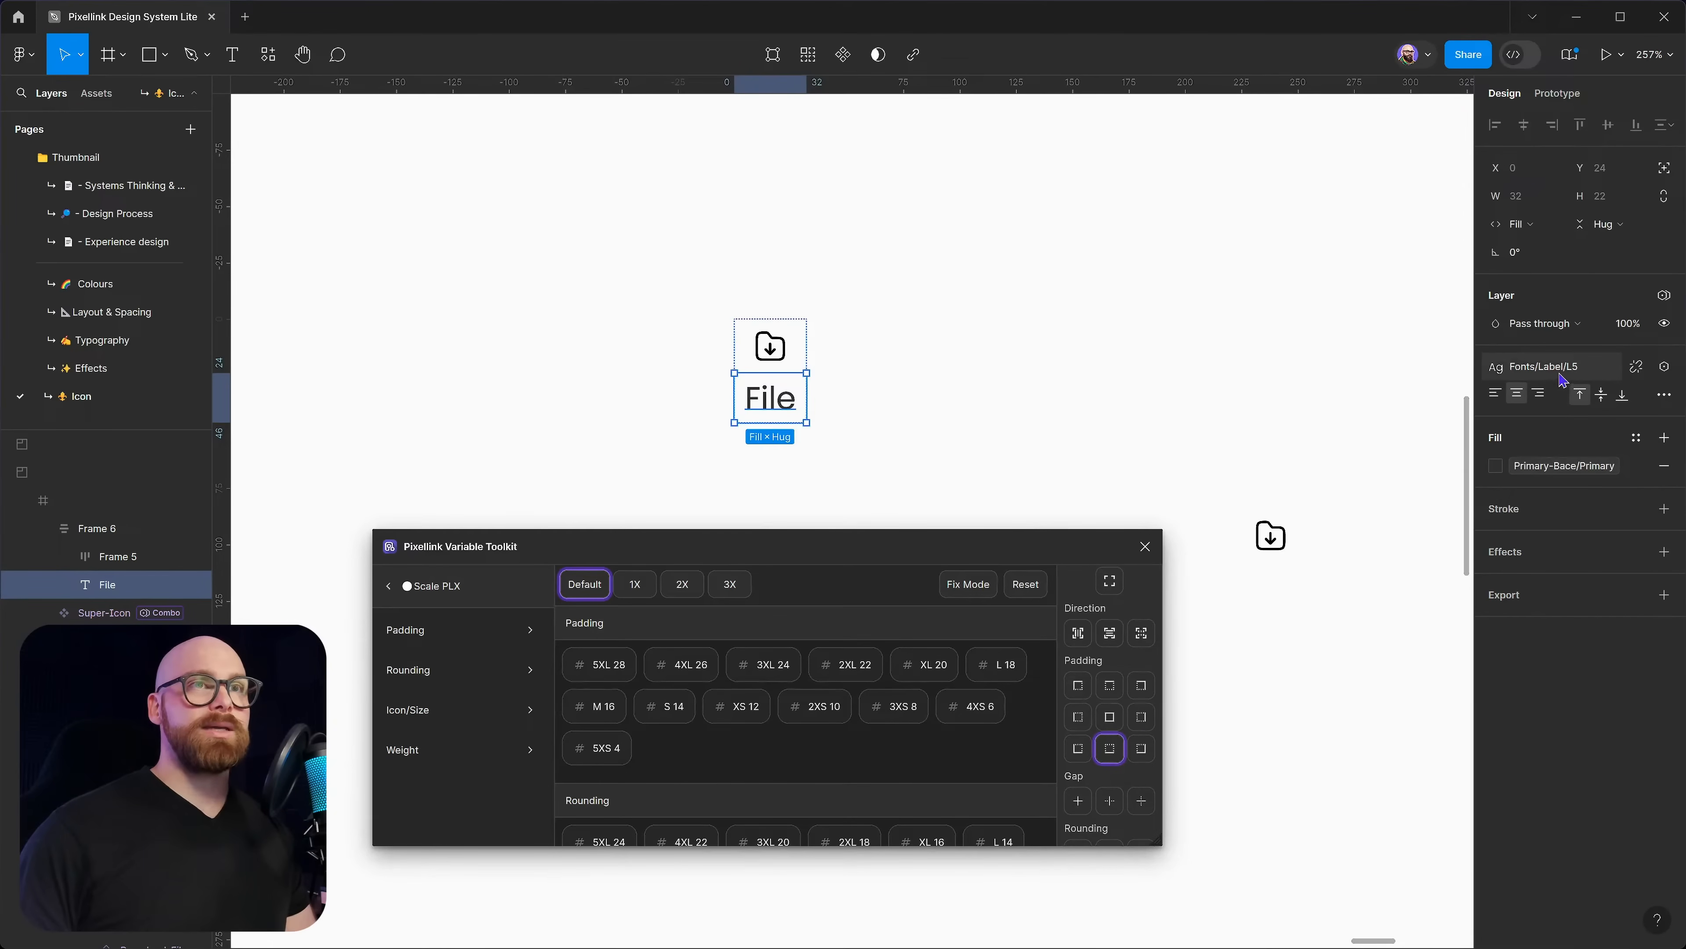
key(Escape)
mouse_move(807, 377)
mouse_down()
mouse_move(842, 376)
mouse_move(823, 373)
mouse_up()
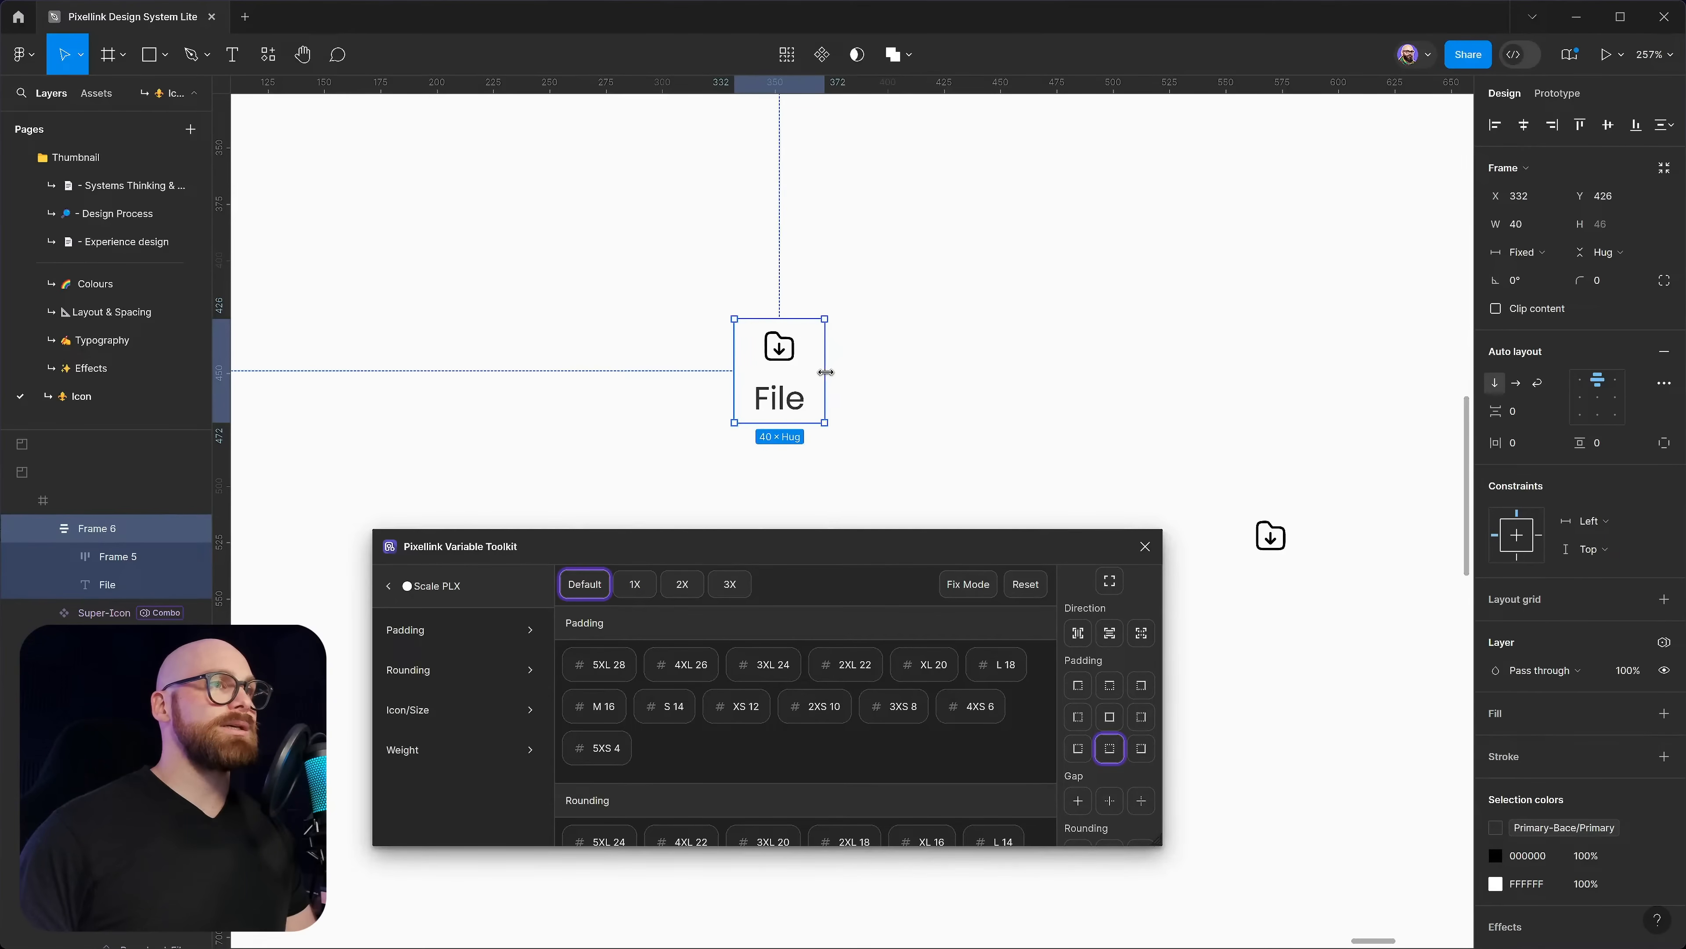
Open the Semantic PLX collection in the Variable Toolkit and widen the plugin window to show the colour swatches
click(388, 586)
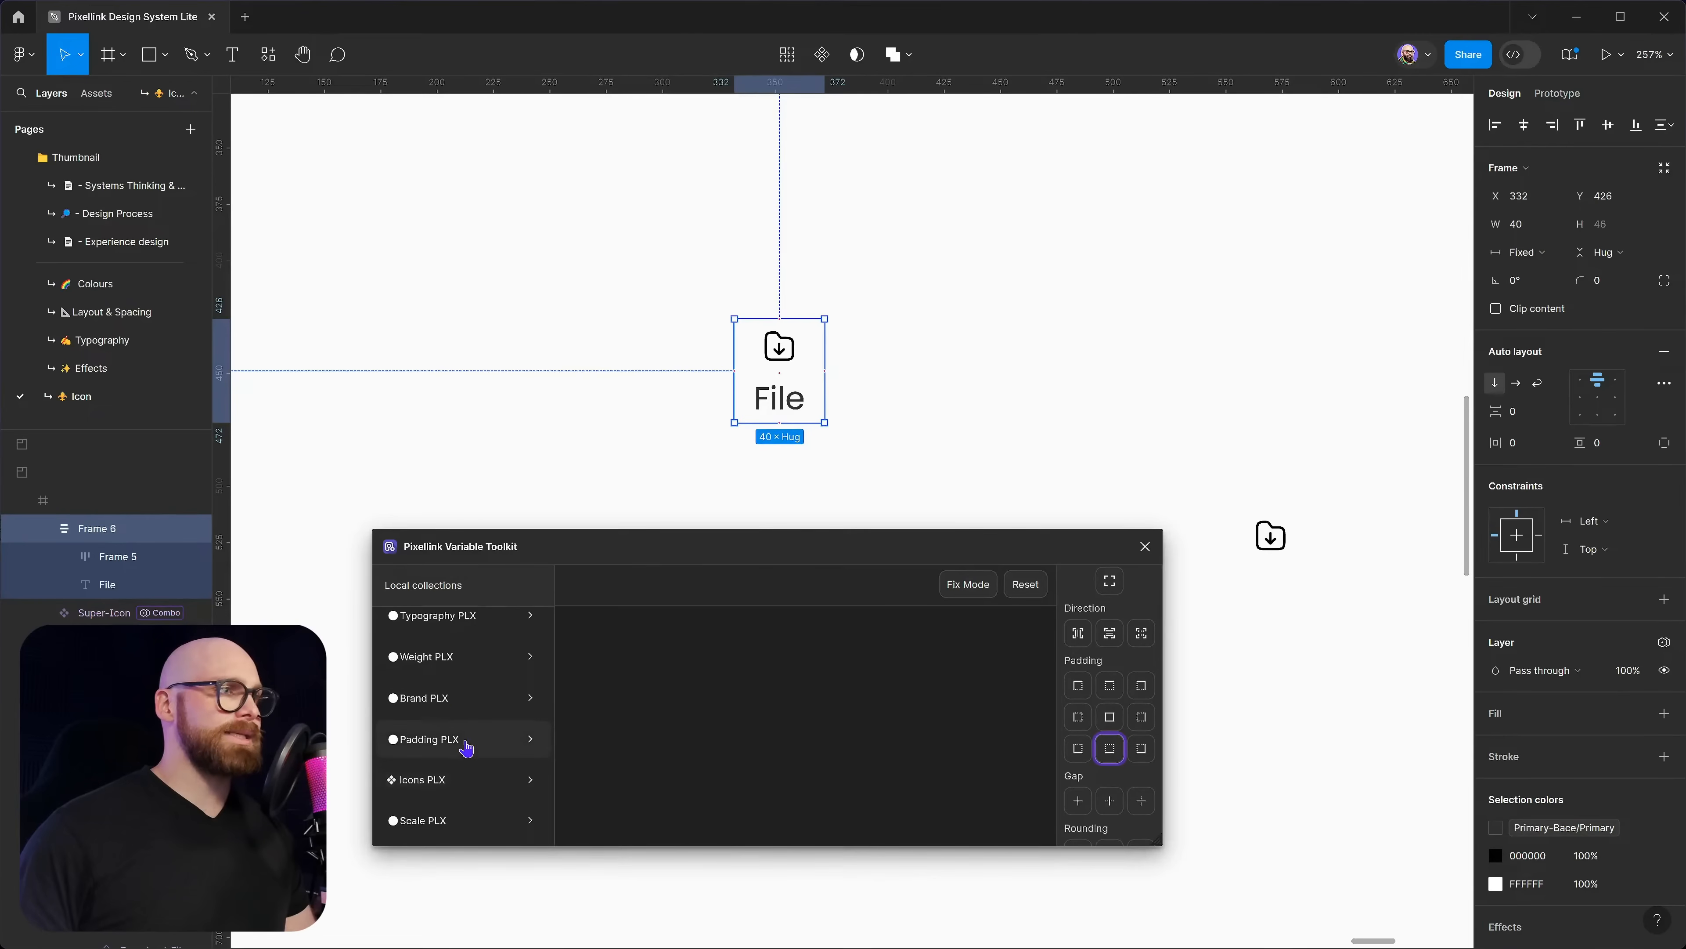
scroll(461, 690, up, 2)
click(453, 692)
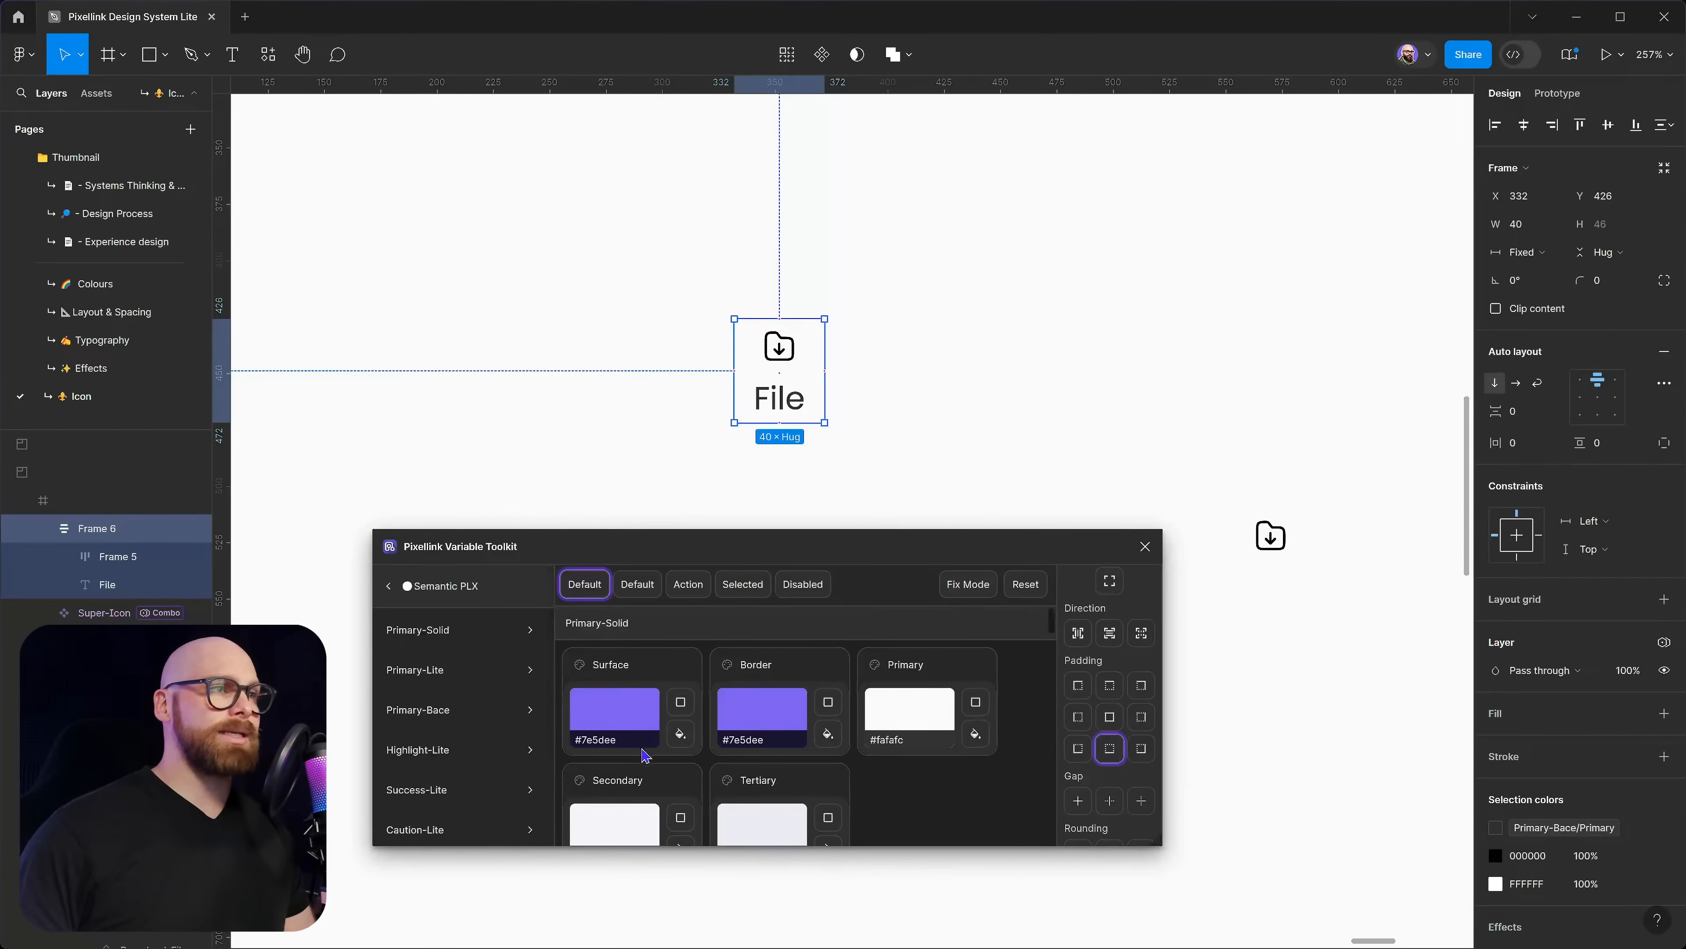
drag(1161, 840, 1449, 844)
drag(1068, 562, 940, 602)
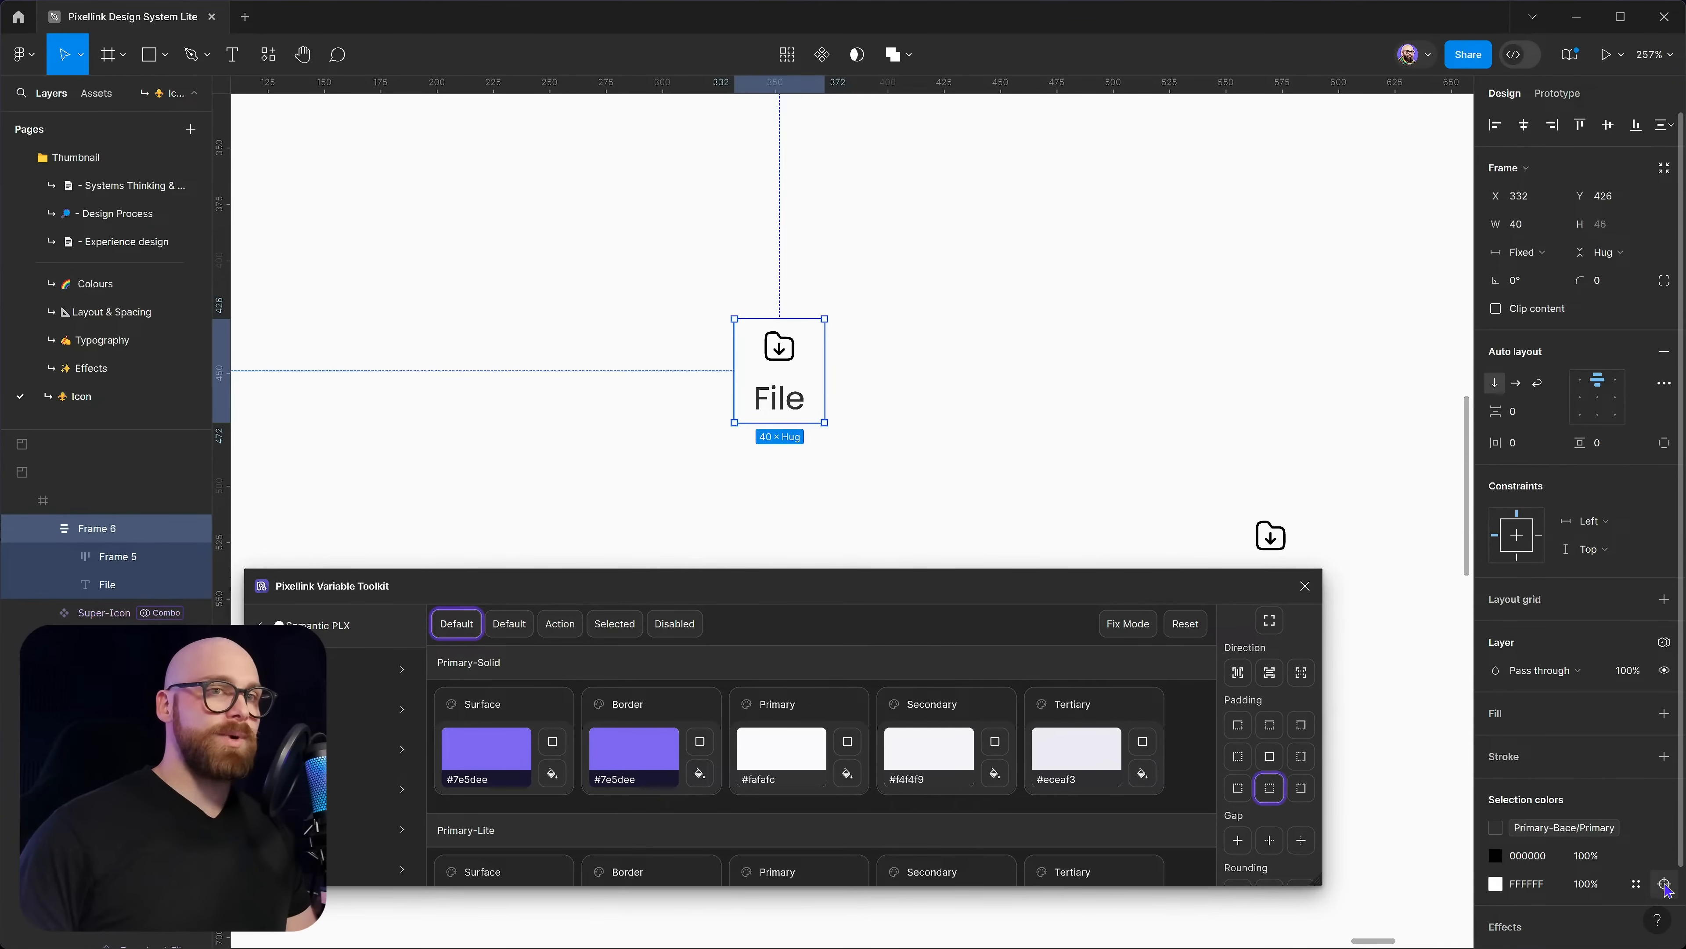
Select the icon layer using the FFFFFF fill and bind that fill to the Primary-Bace/Primary variable
click(1664, 884)
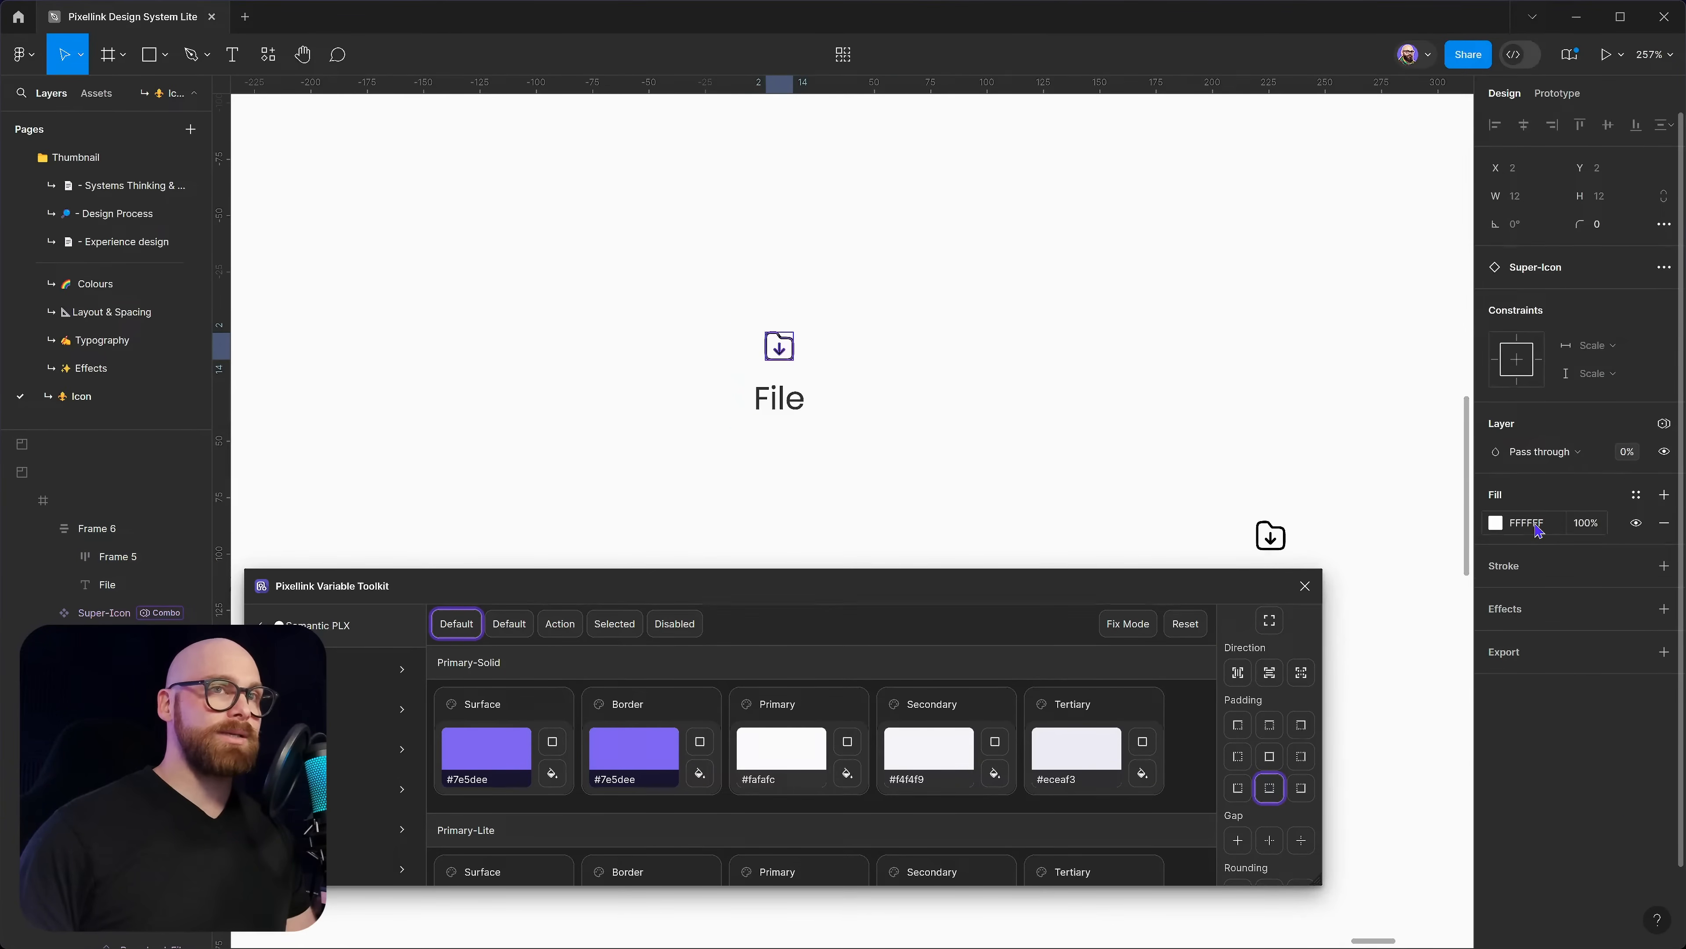
scroll(717, 836, down, 2)
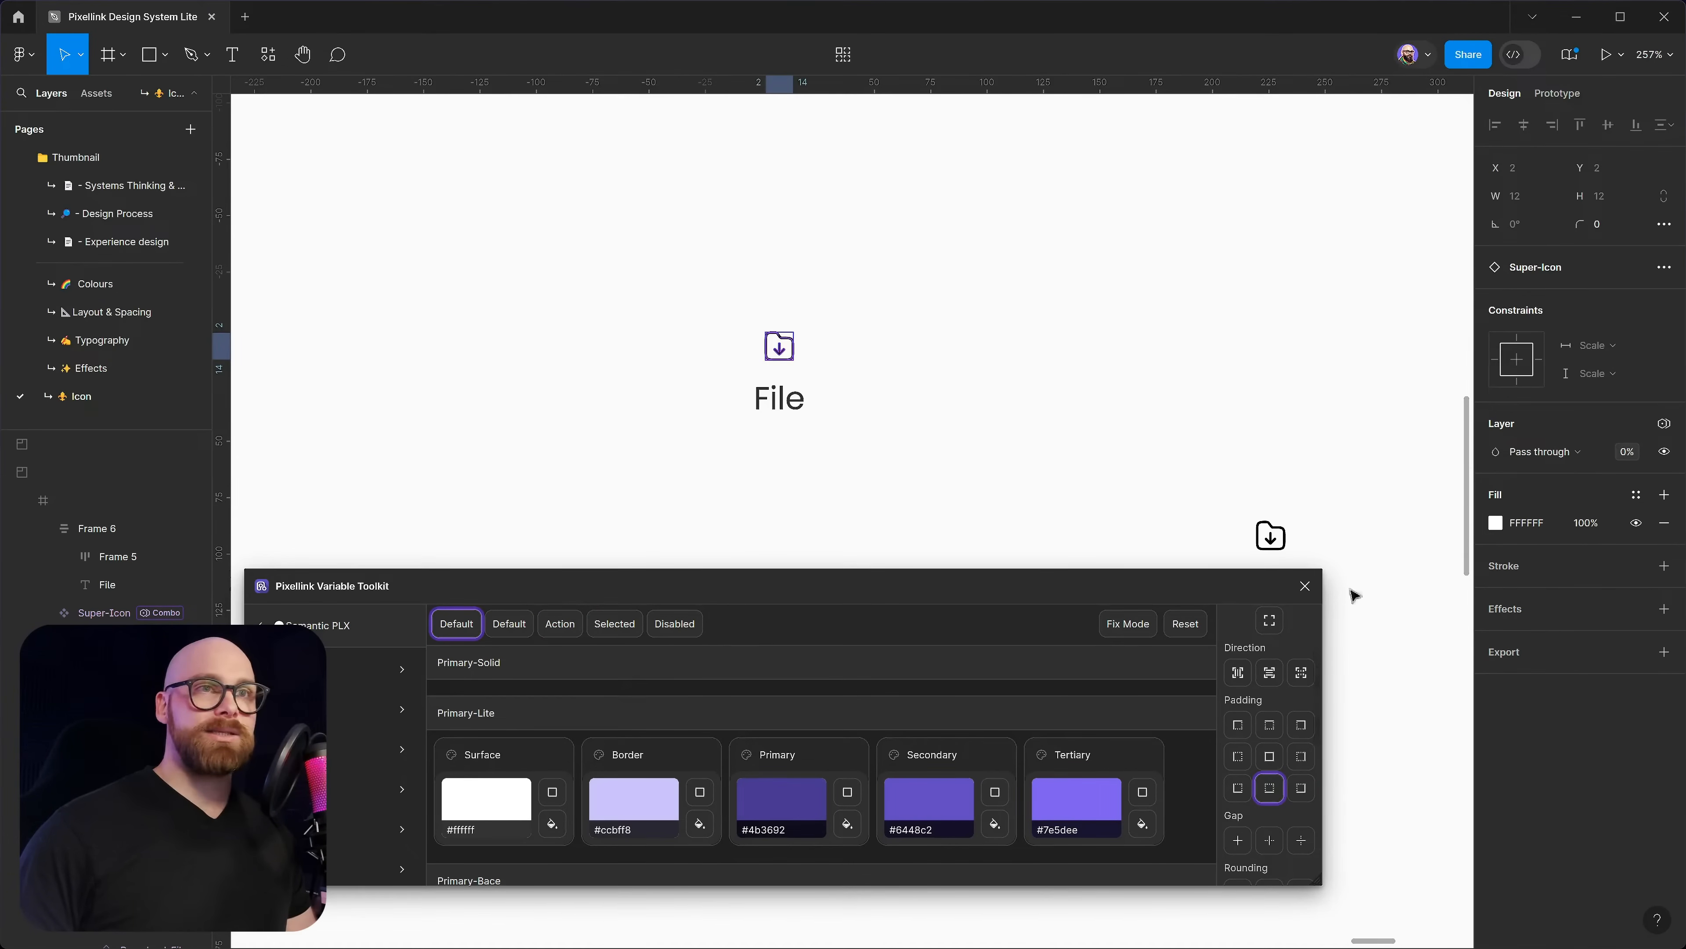
scroll(541, 814, down, 2)
scroll(541, 814, down, 1)
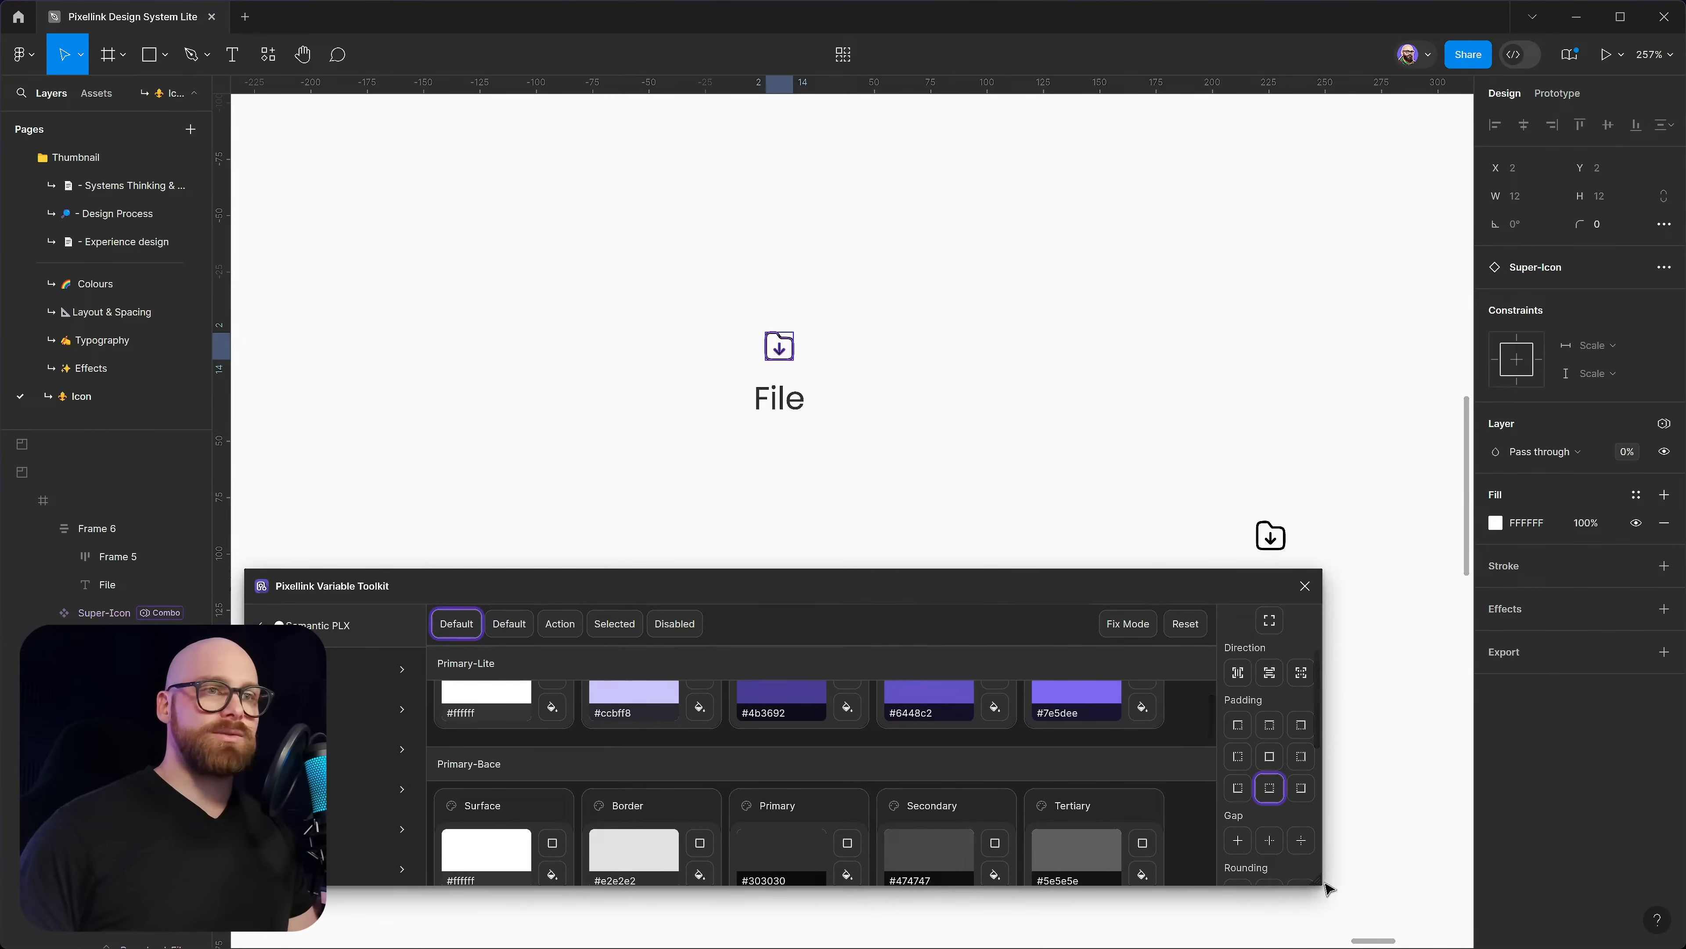
drag(1314, 882, 1380, 910)
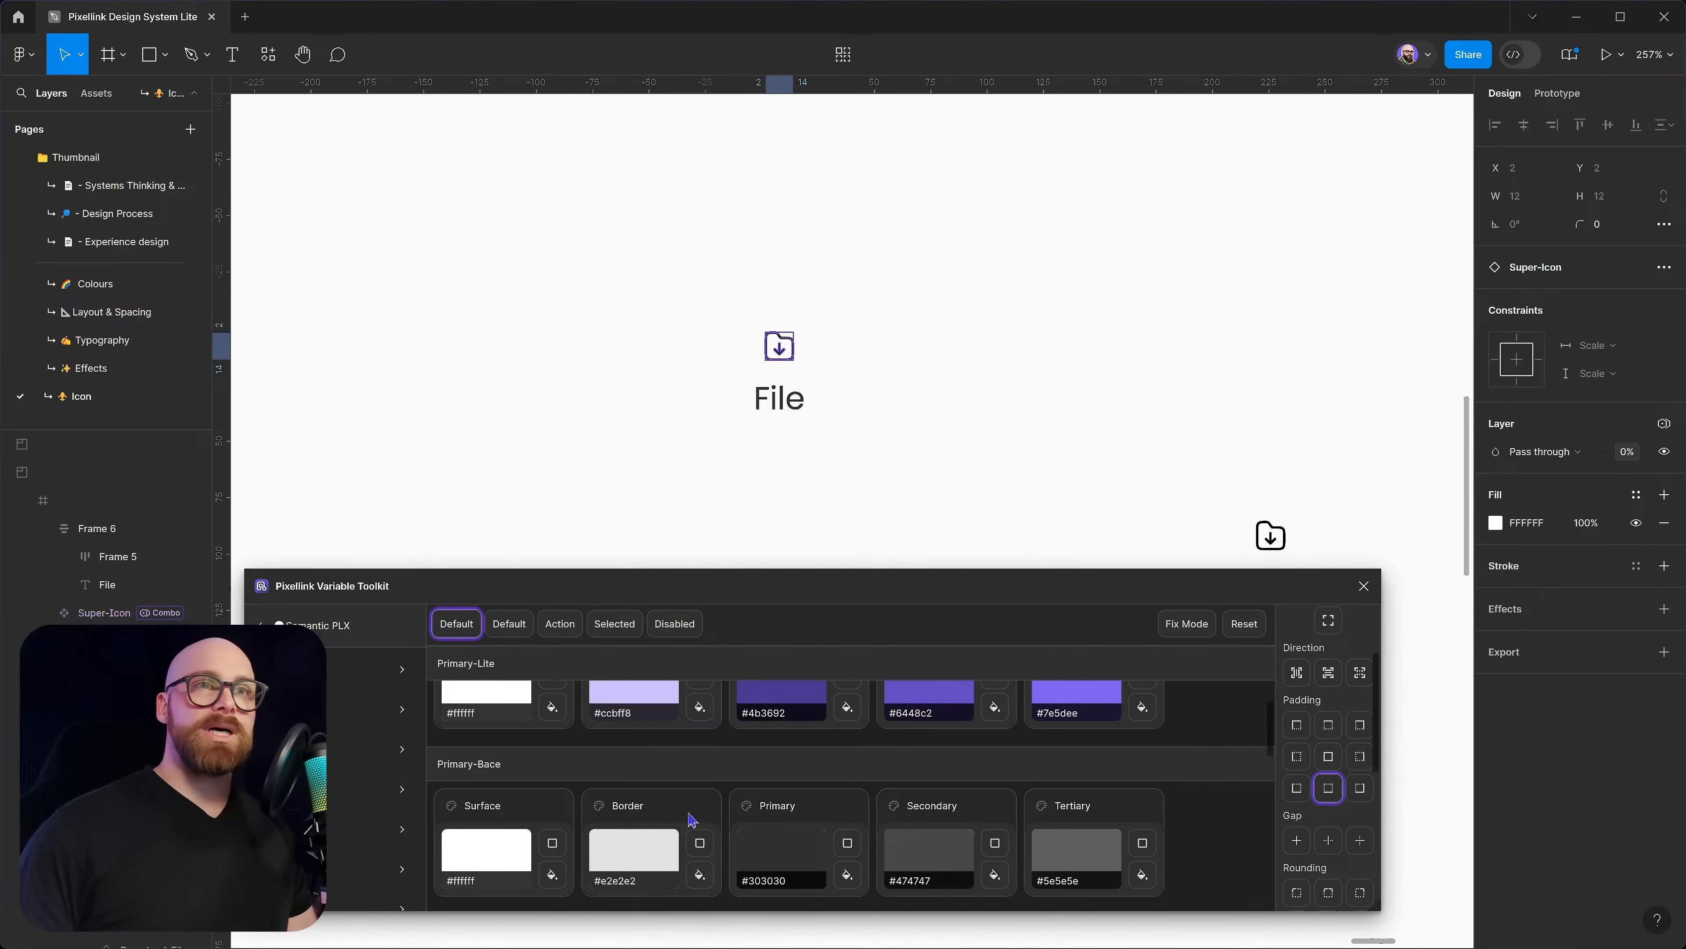
click(552, 874)
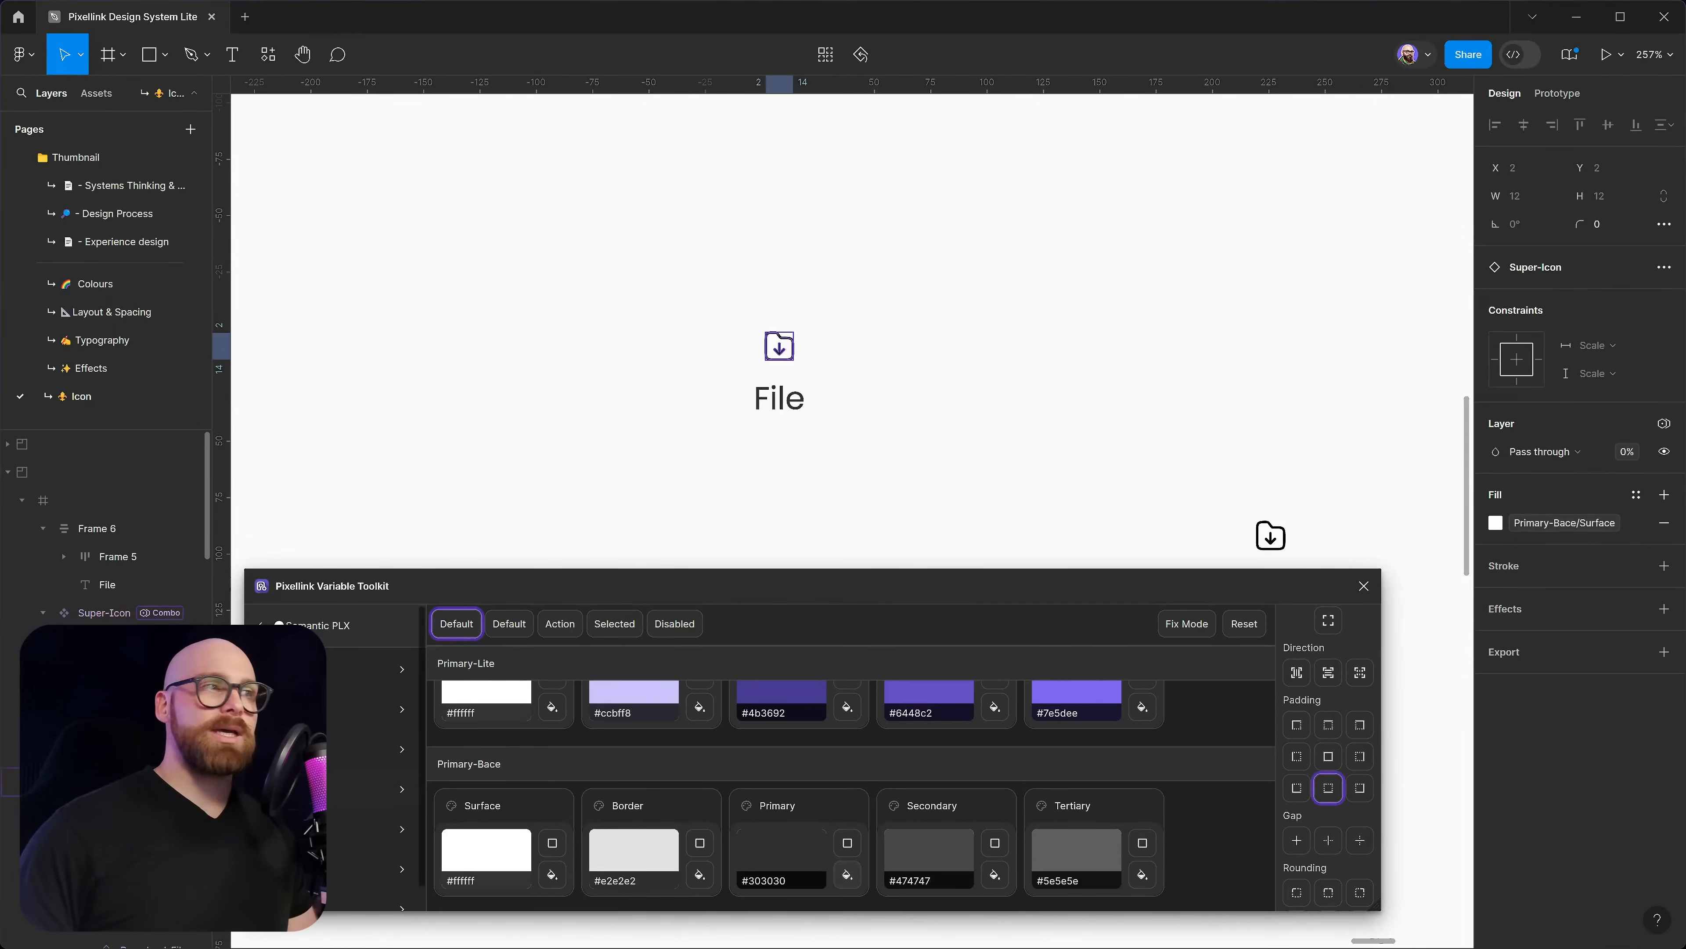
click(846, 874)
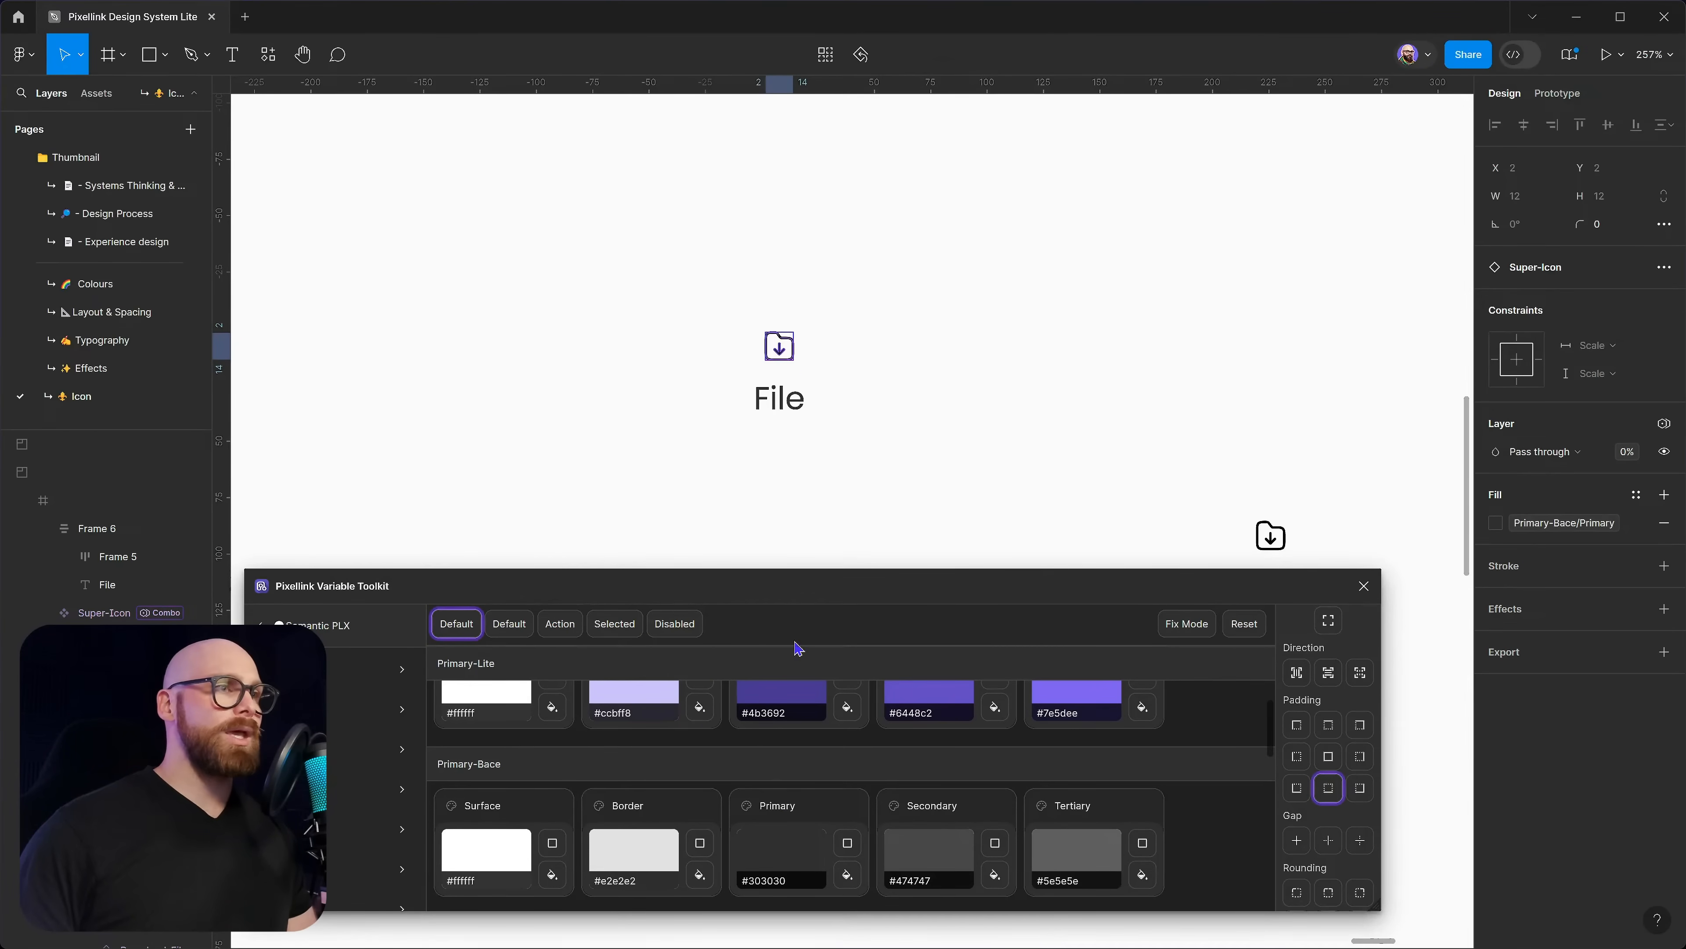
click(1019, 509)
Select the icon layer using 000000 in the outer frame and bind its stroke to Primary-Bace/Primary
click(784, 372)
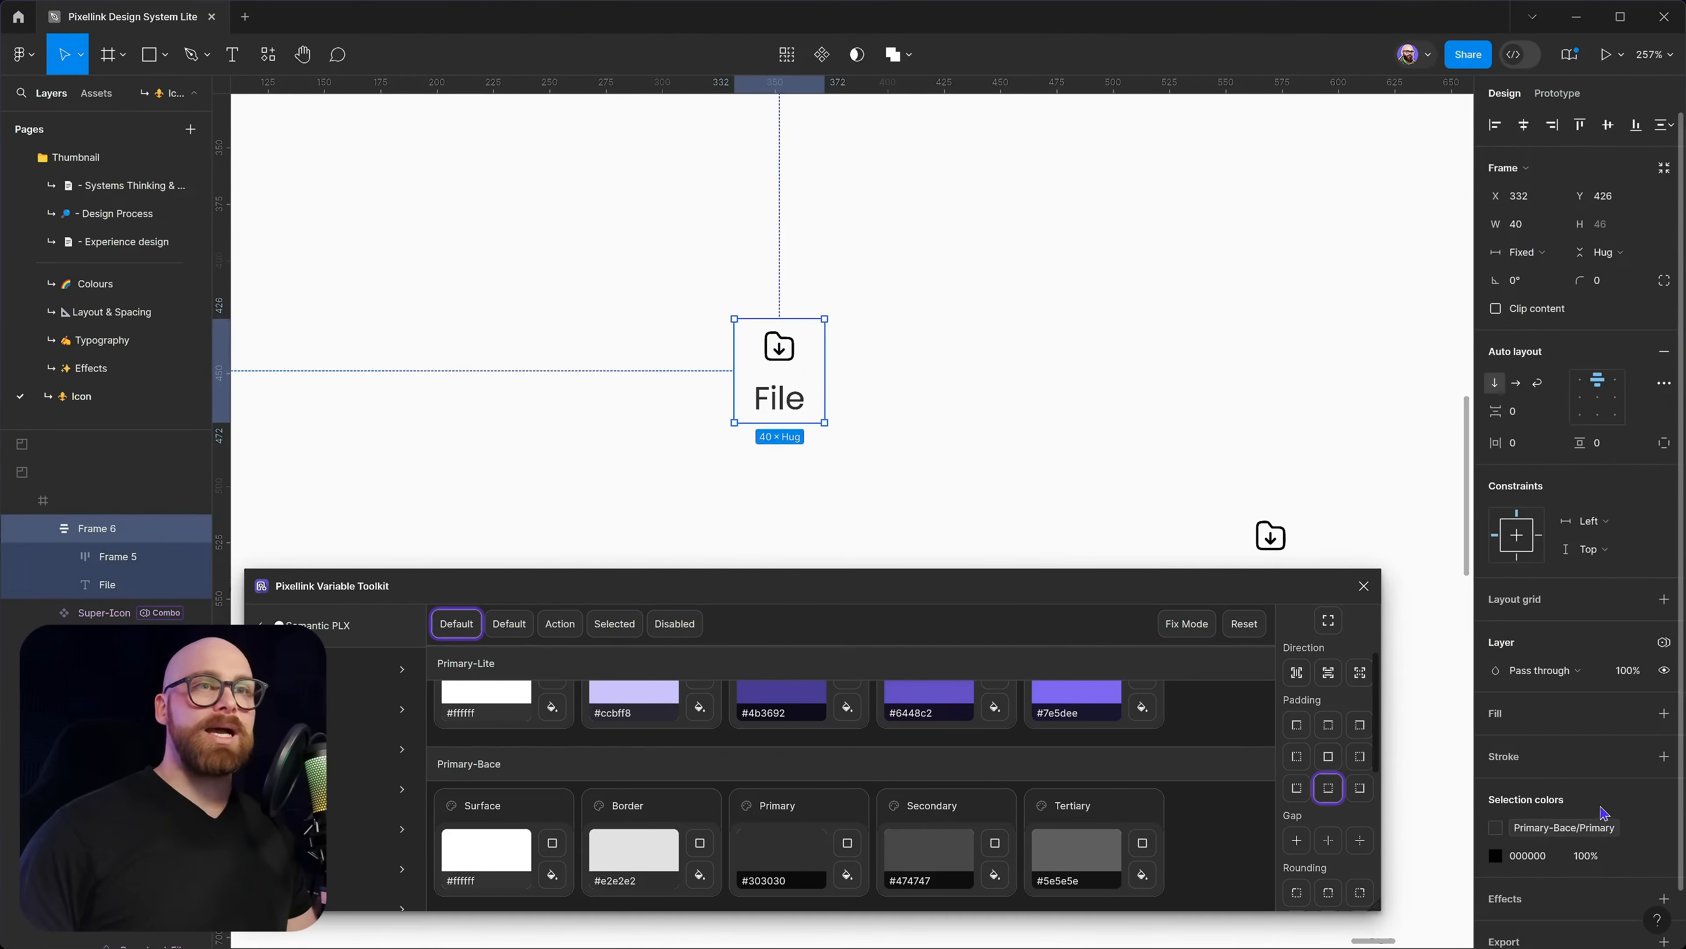
click(1665, 856)
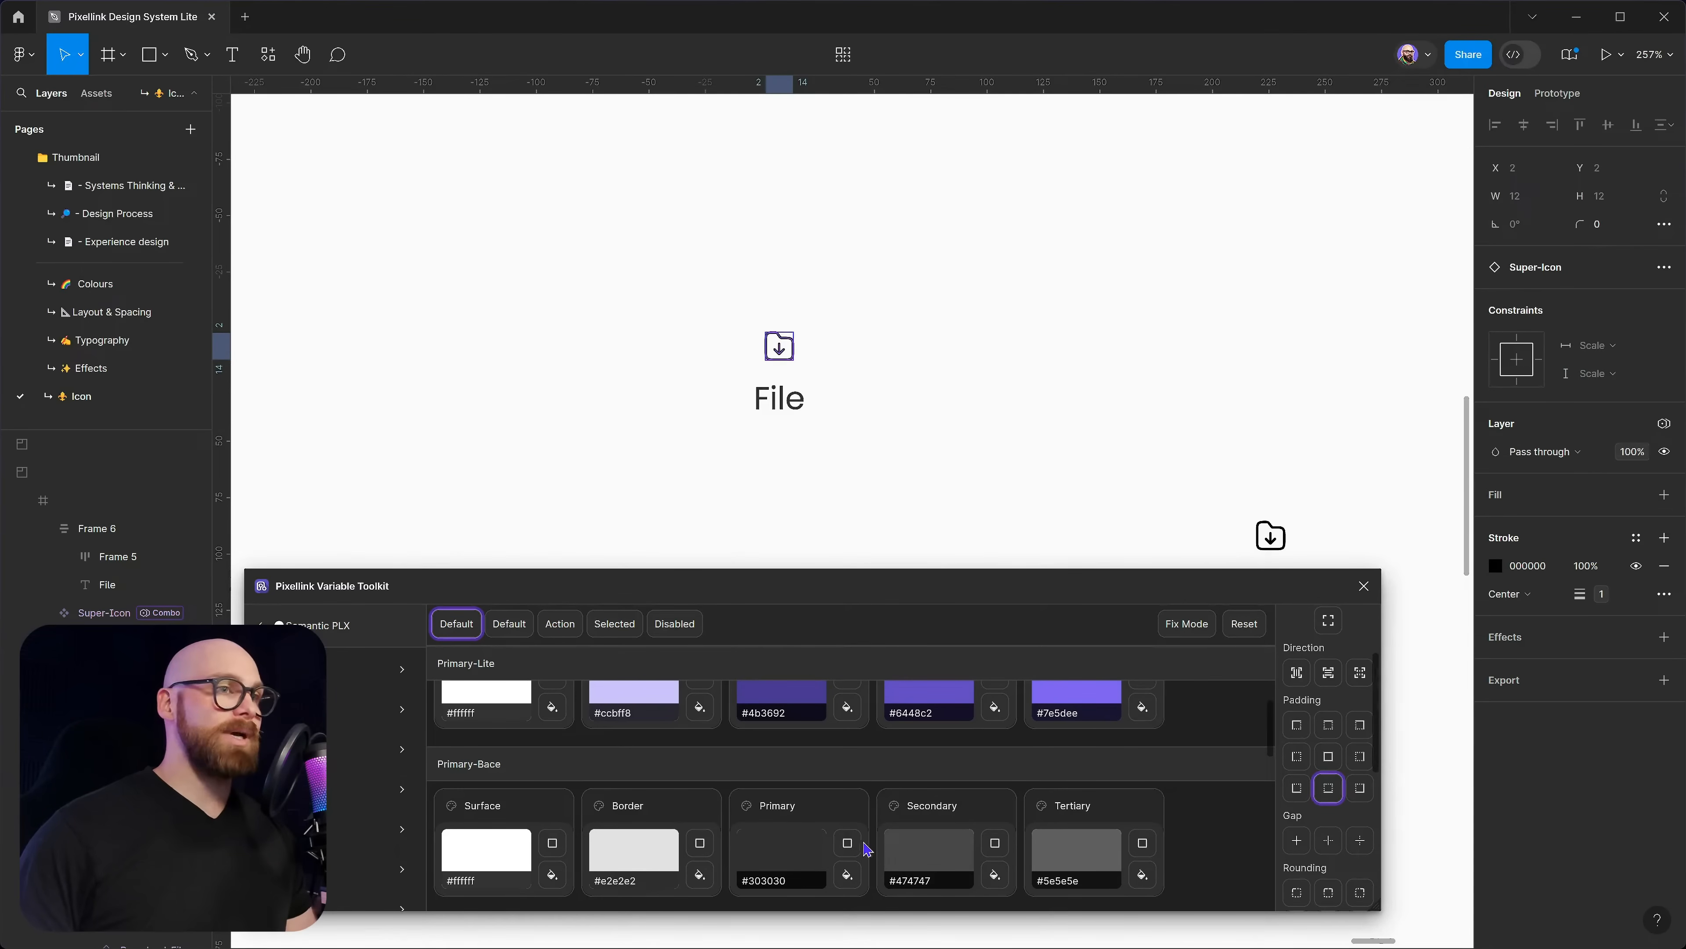
click(849, 843)
Set the inner icon frame's width to Fill and centre its content in the auto layout
click(118, 556)
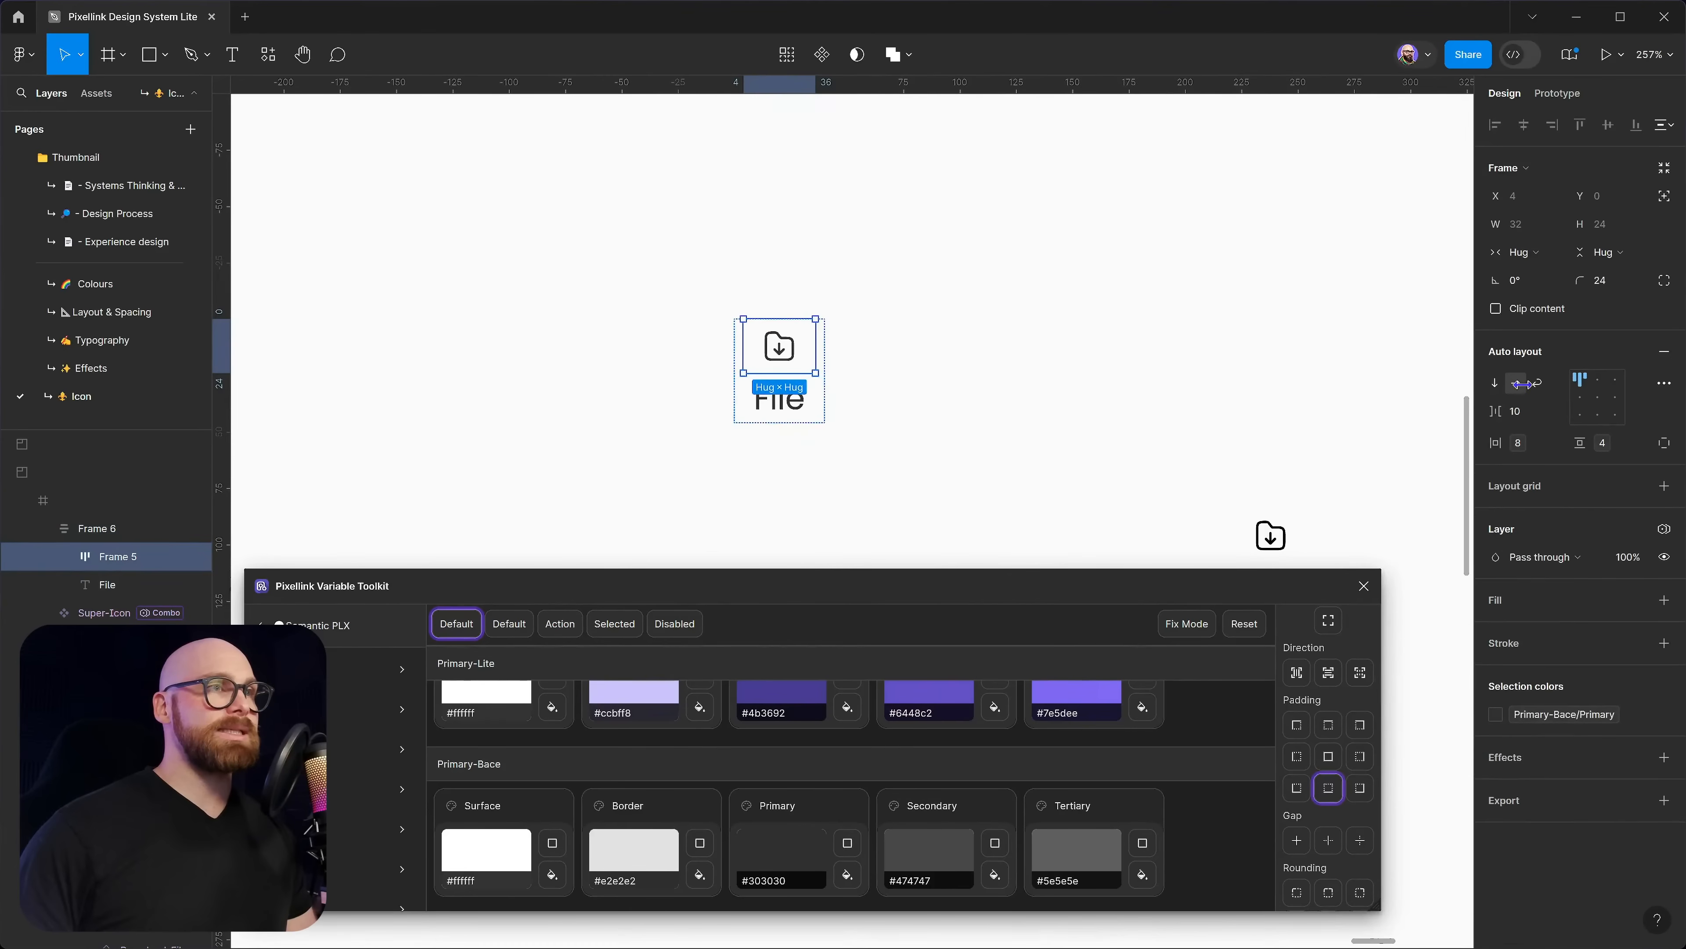
click(1524, 252)
click(1523, 274)
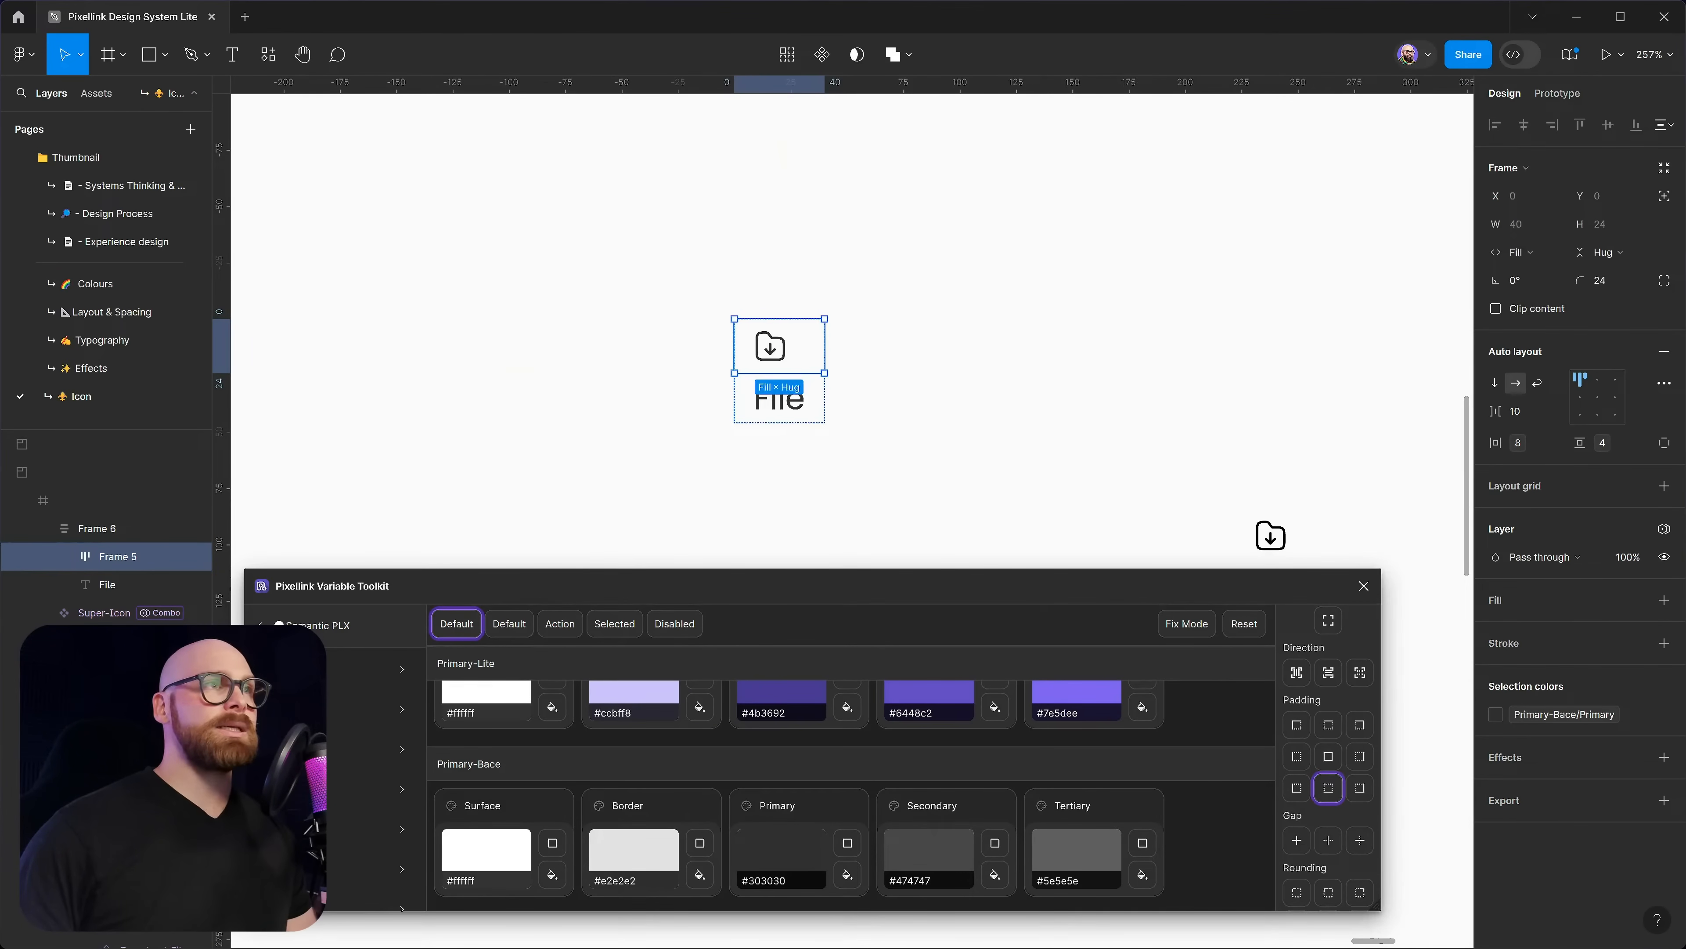
click(1597, 397)
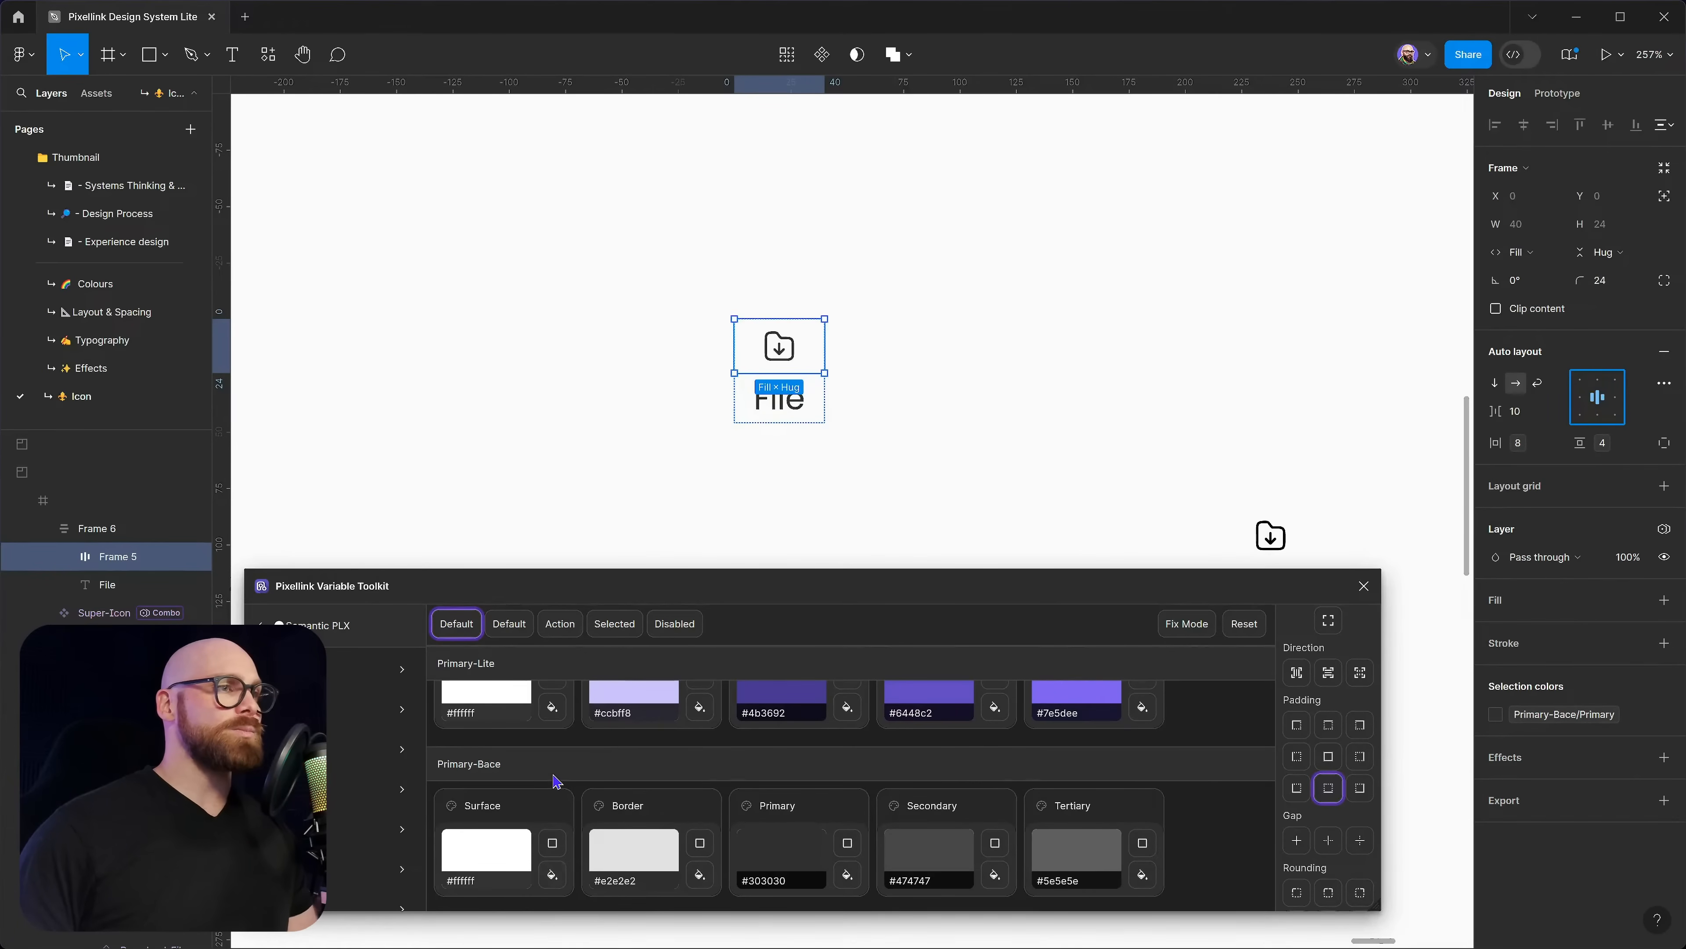
Apply the Primary-Lite/Surface variable as the inner icon frame's fill
scroll(555, 783, up, 1)
click(553, 824)
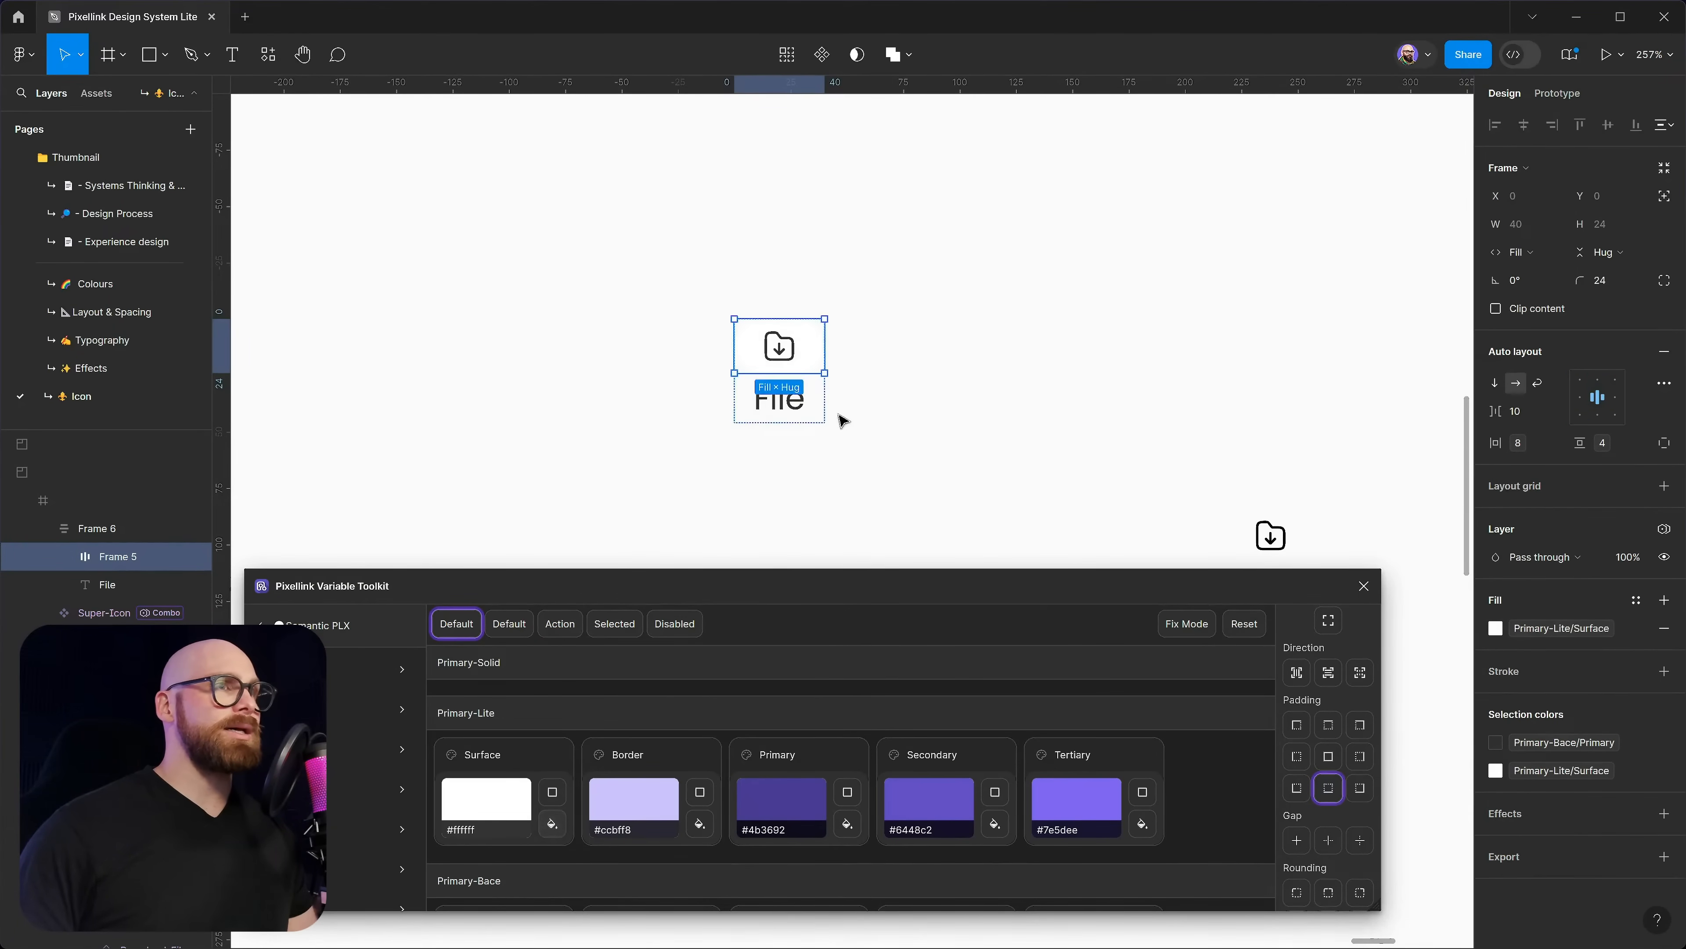
key(Escape)
Duplicate the File button beside the original and set the copy's Semantic PLX mode to Action
alt+drag(811, 373, 986, 373)
click(1664, 643)
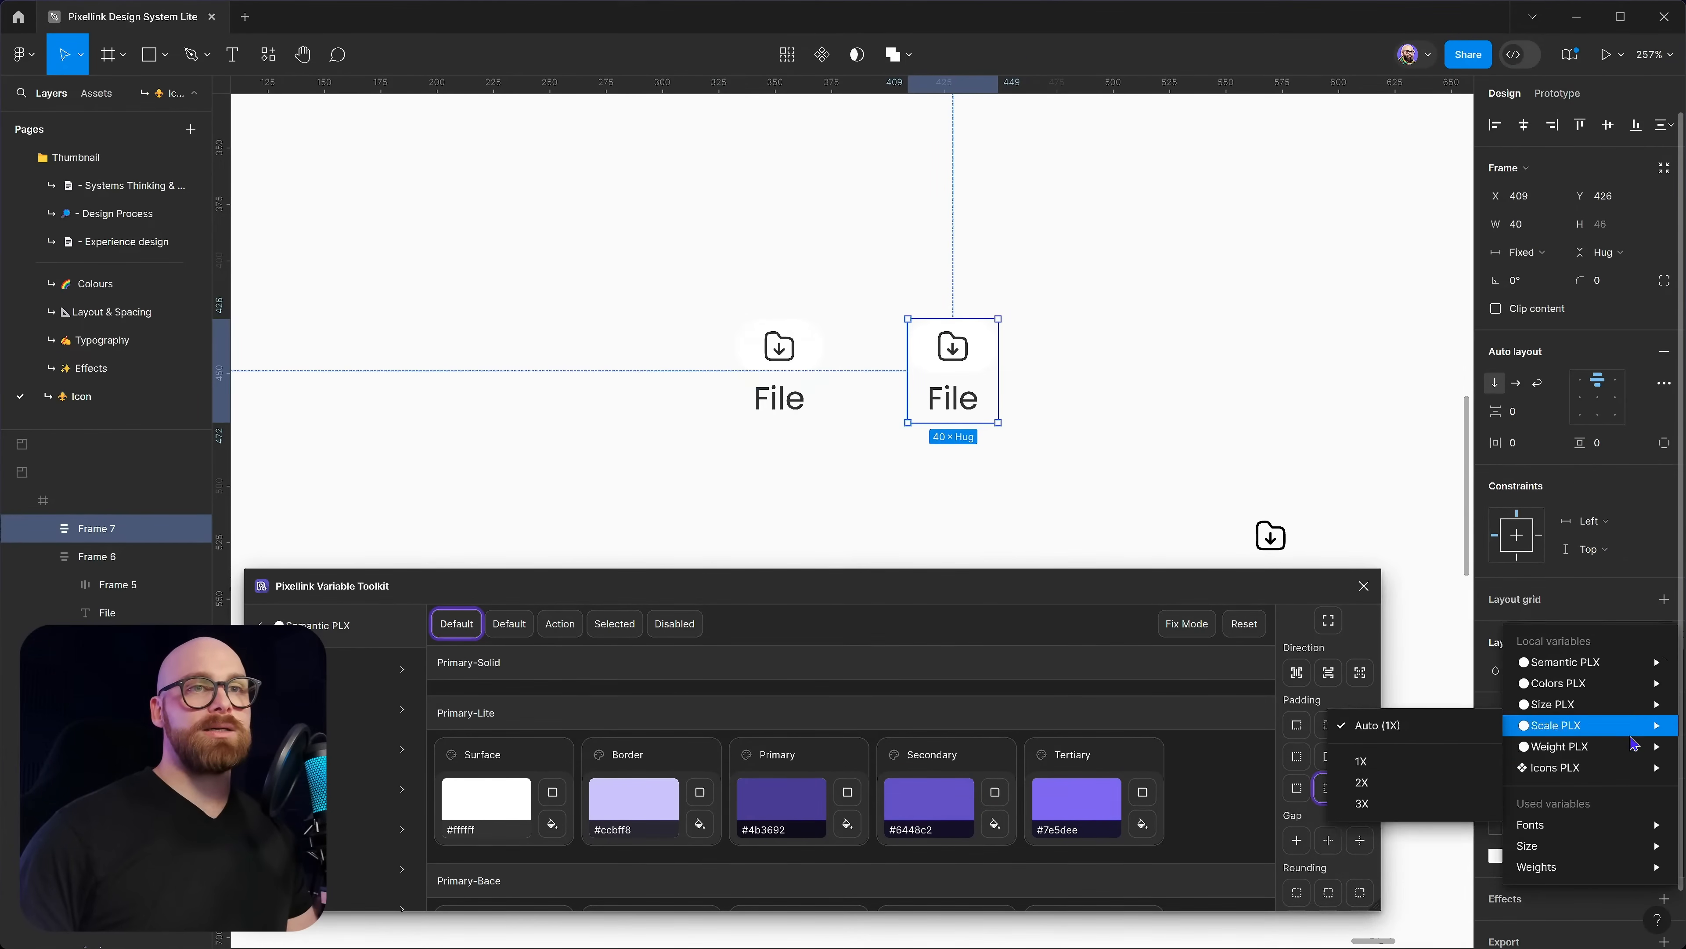
mouse_move(1594, 662)
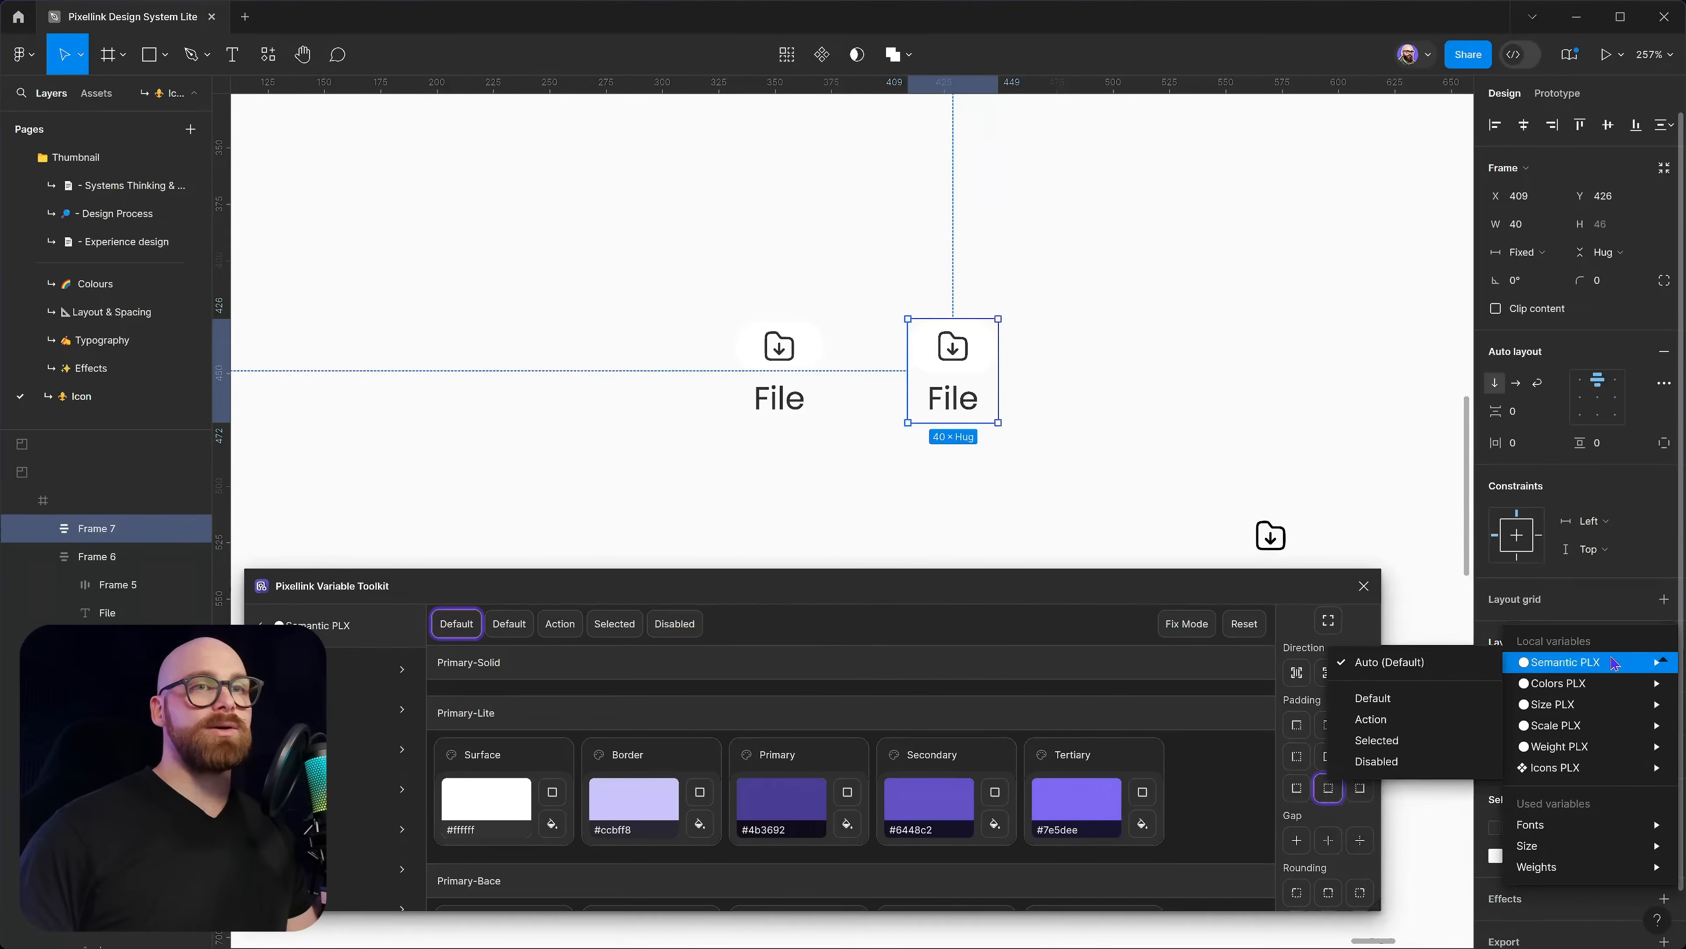
click(1438, 720)
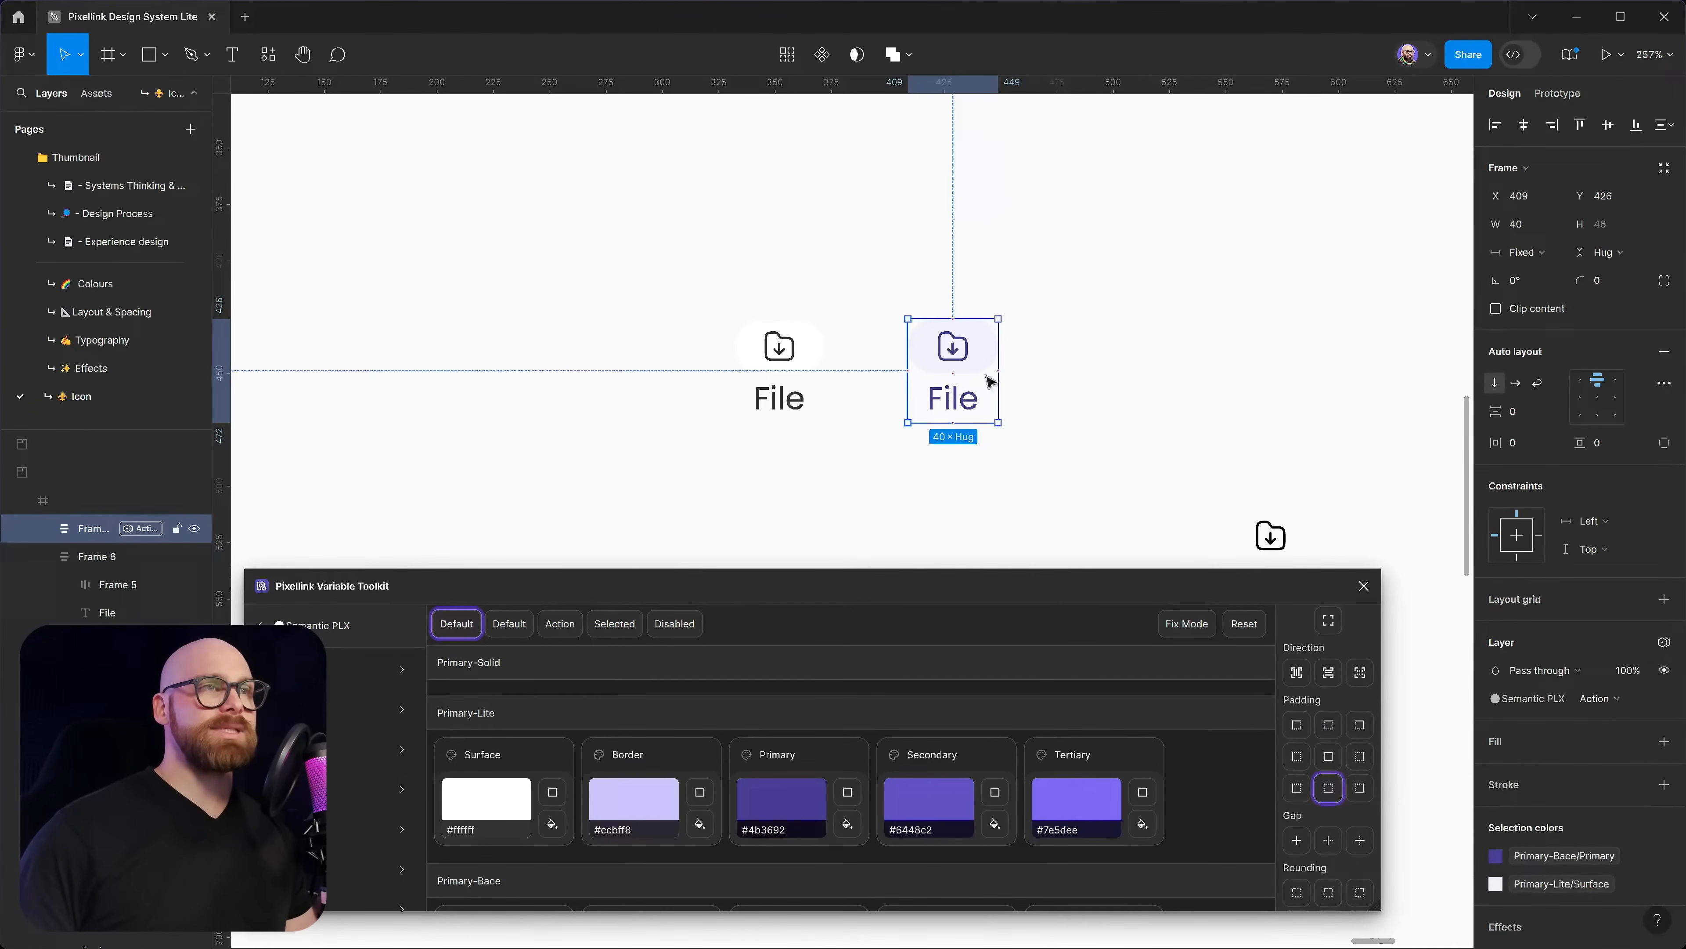
Set the duplicated button's Icons PLX mode to Fill
scroll(989, 382, up, 5)
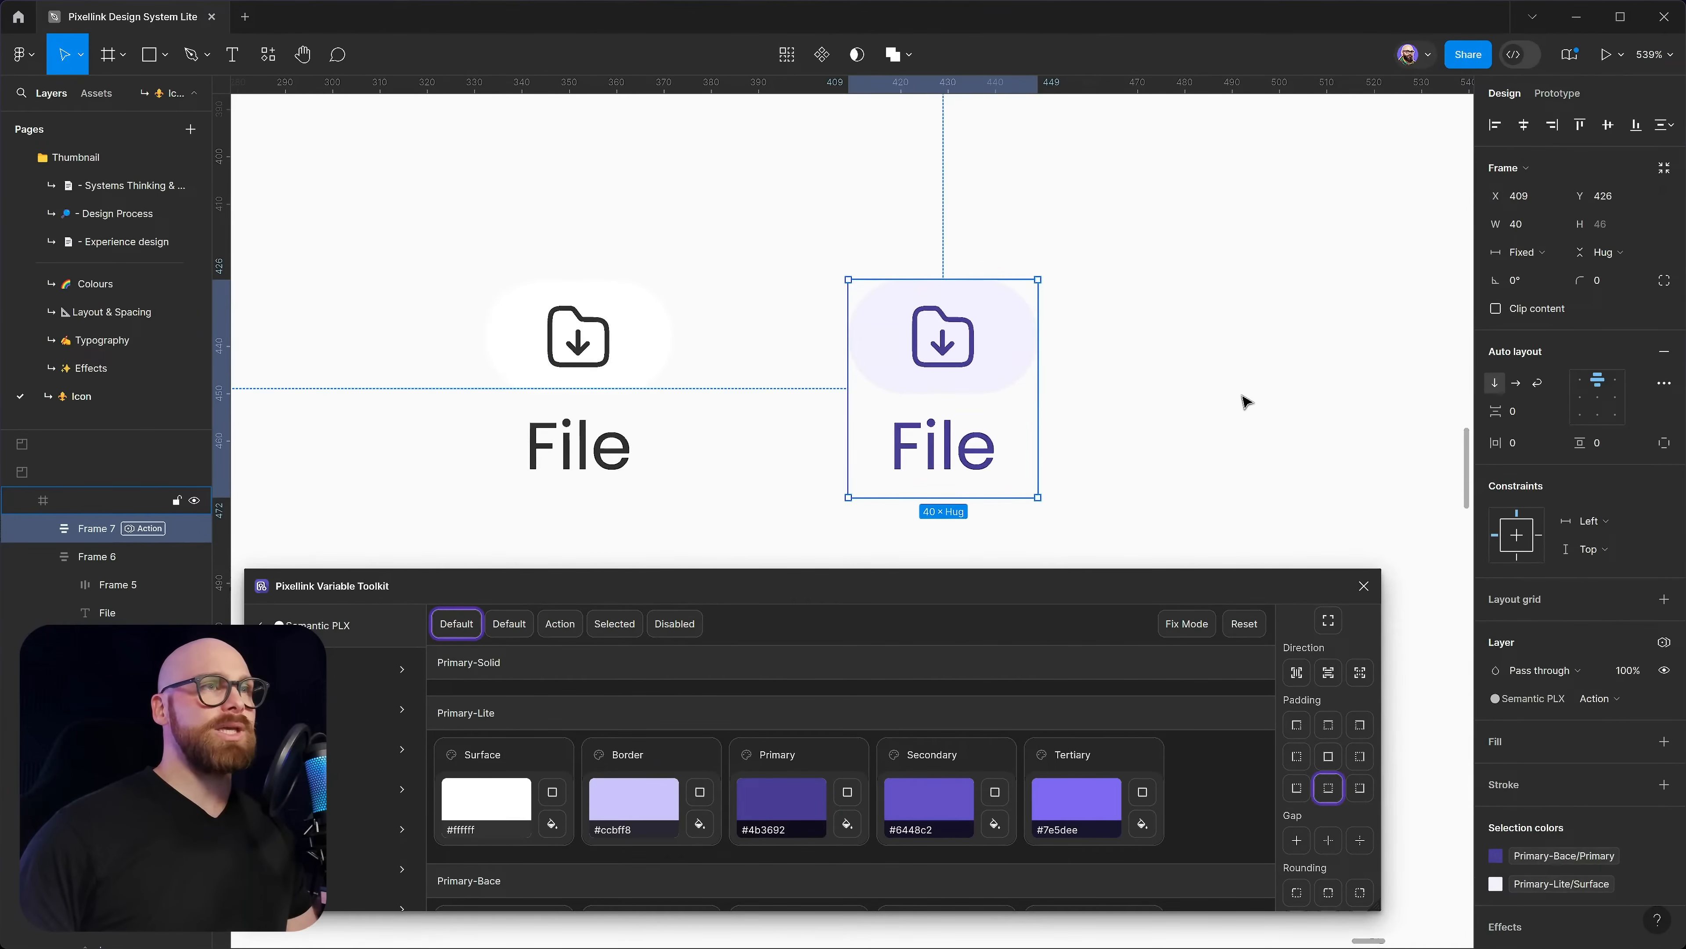
scroll(1167, 324, down, 2)
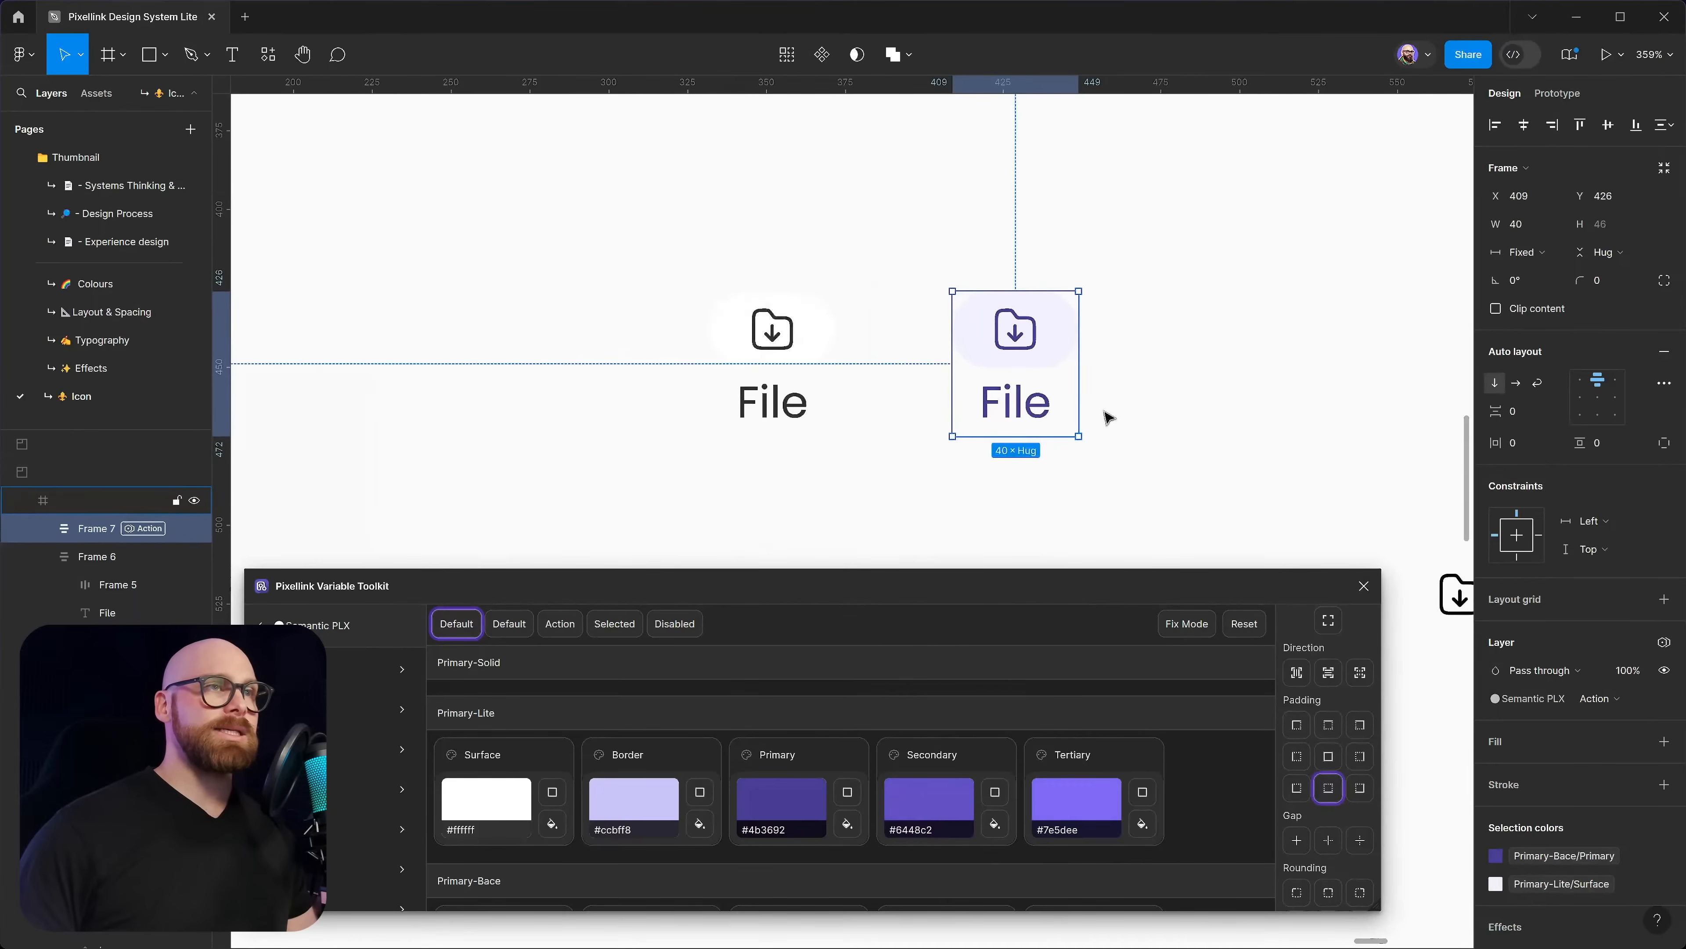
click(1664, 642)
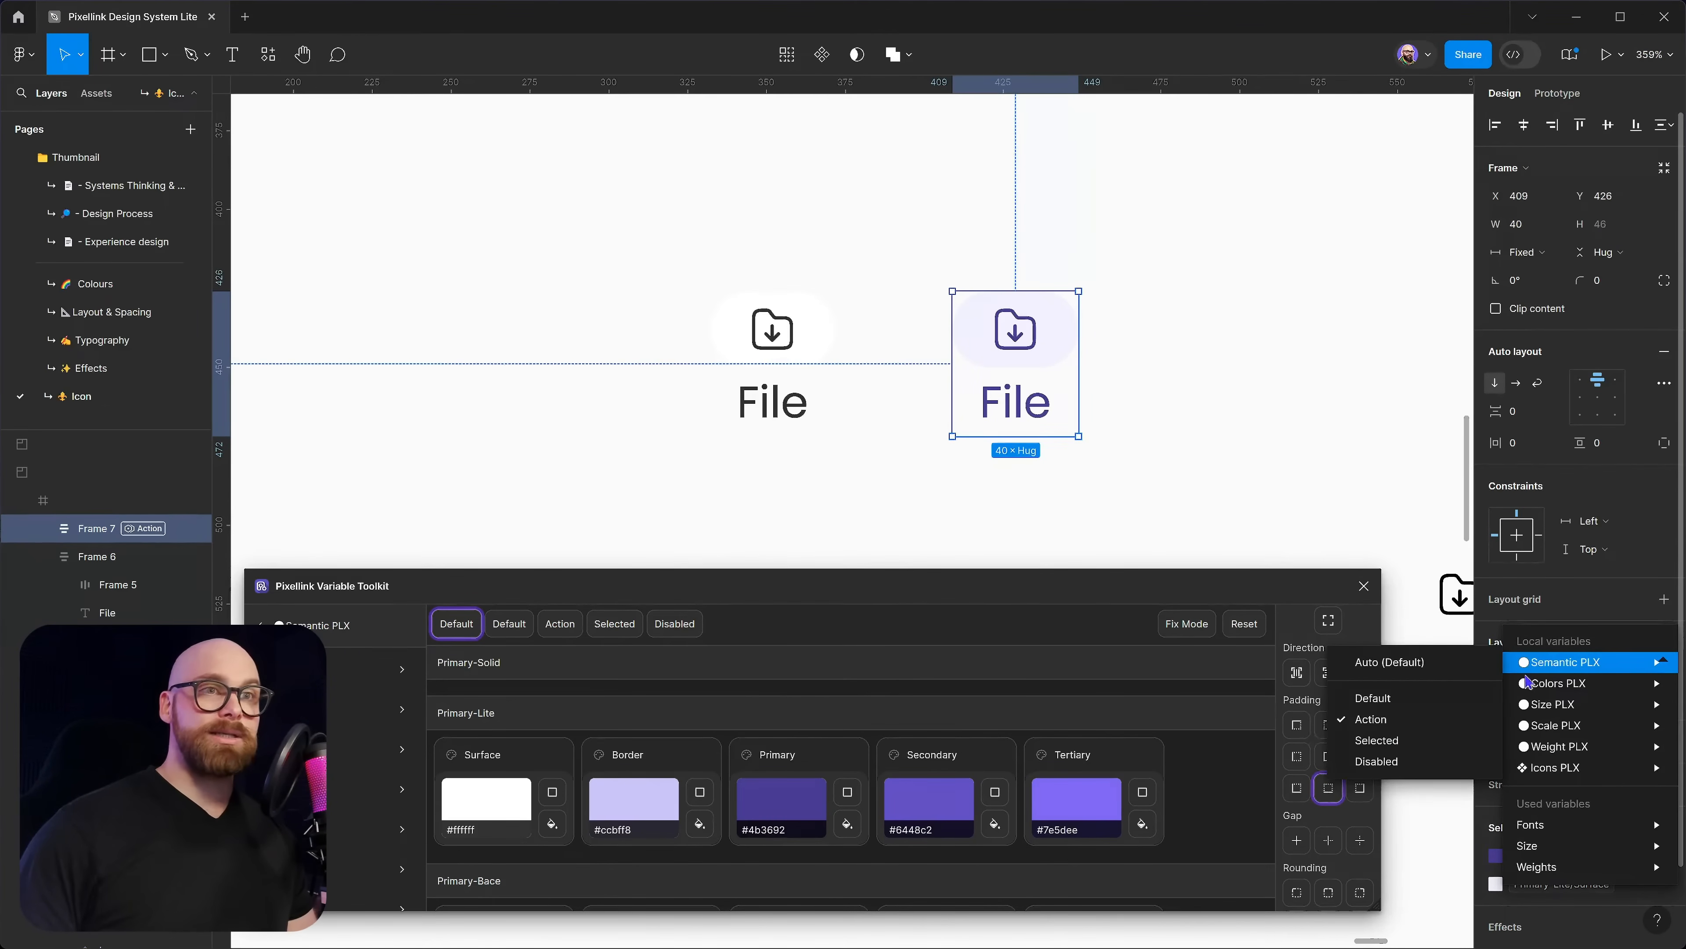
mouse_move(1585, 713)
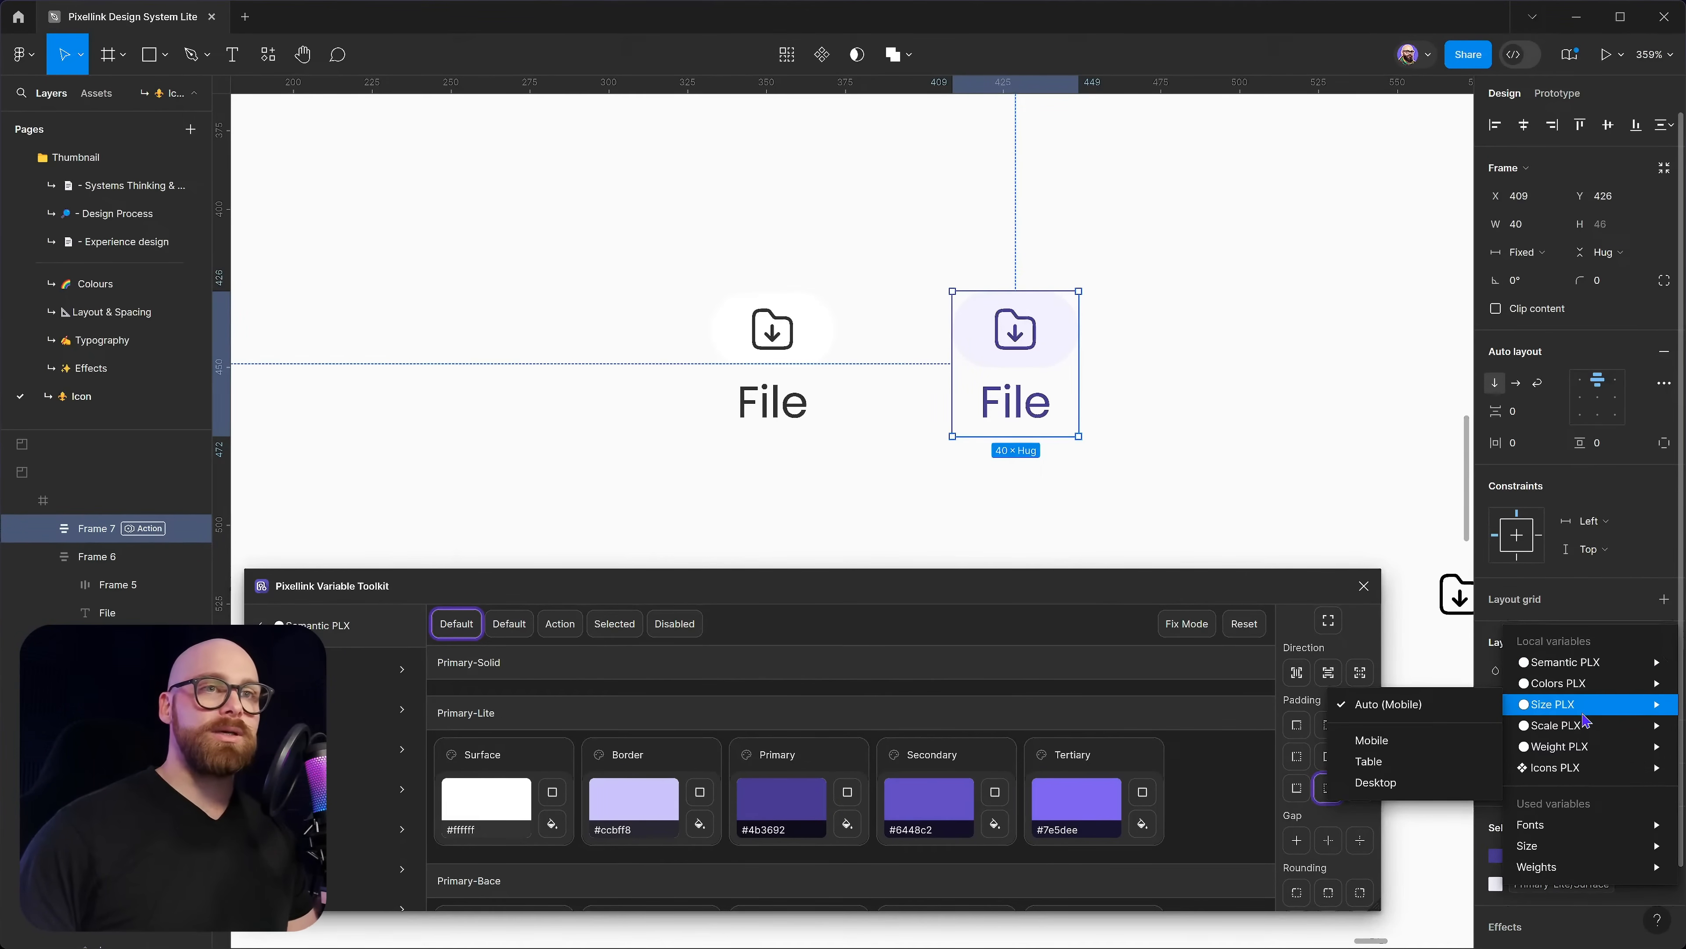
mouse_move(1597, 759)
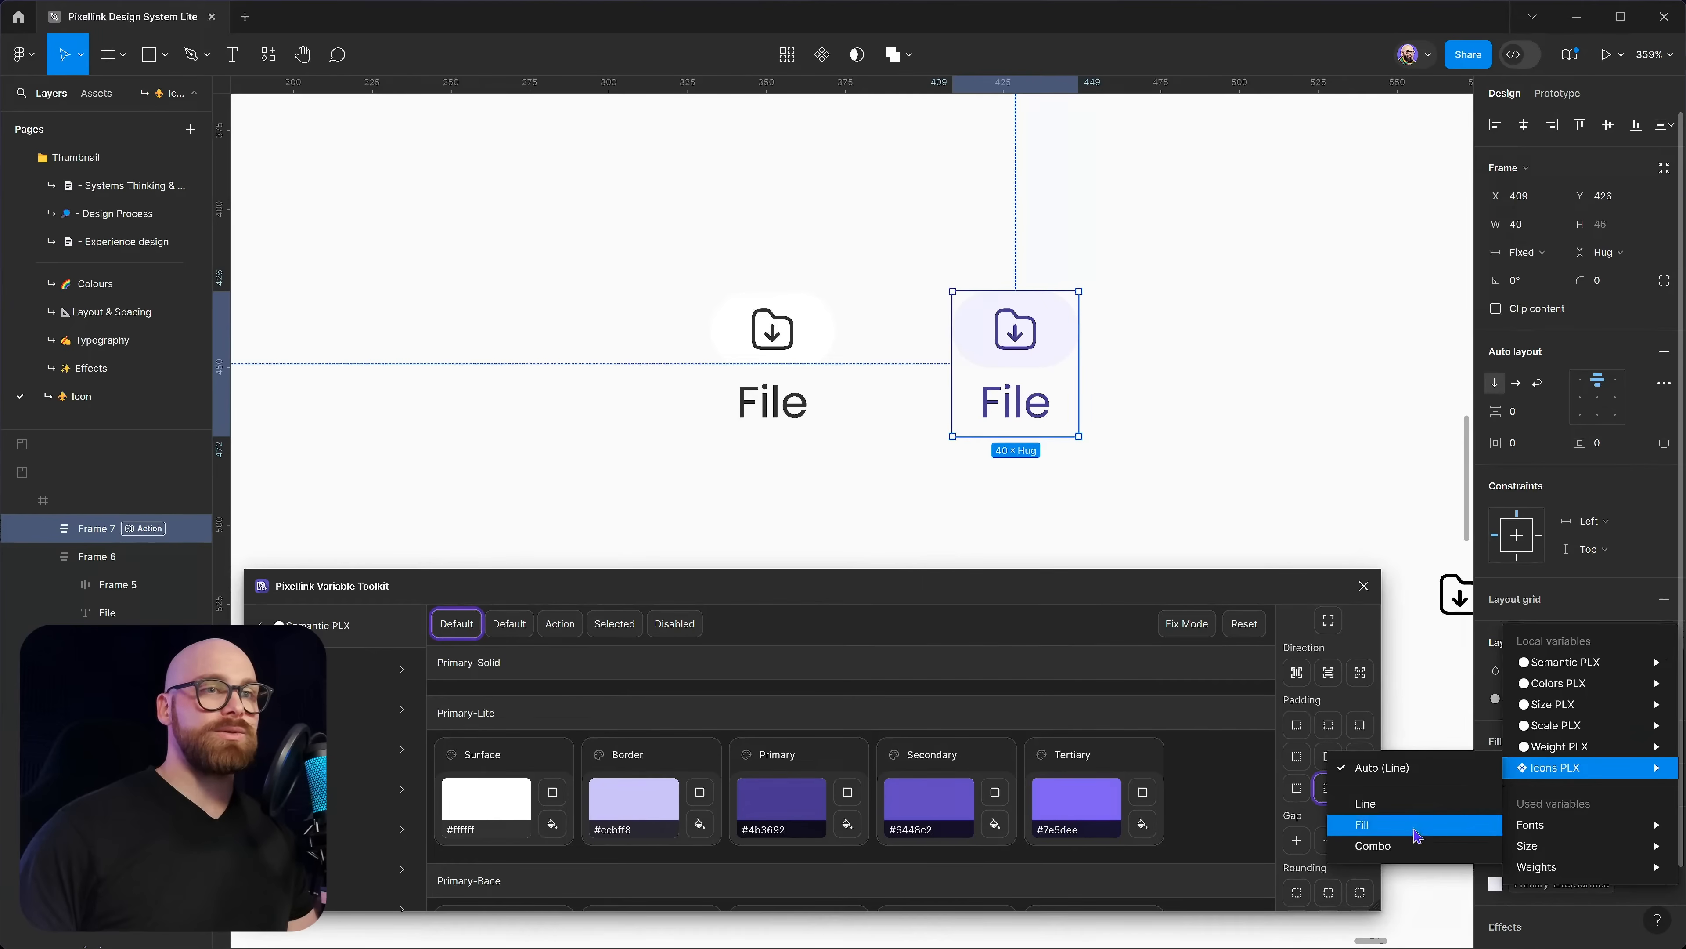
click(1416, 834)
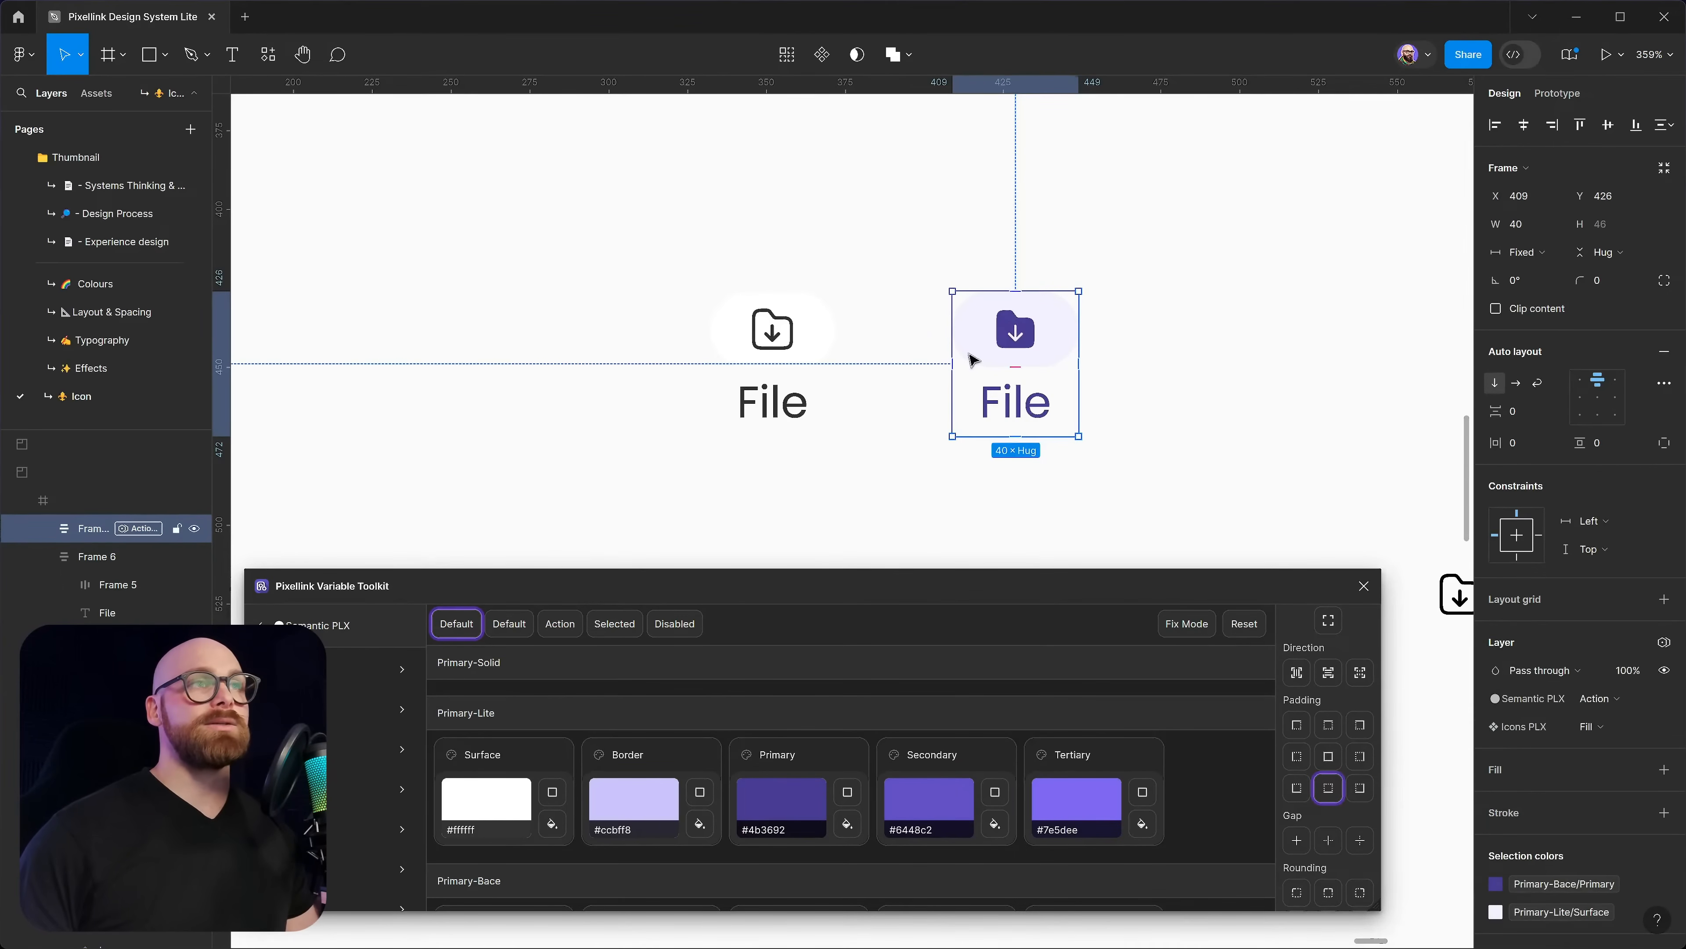
Move the Action button closer to the original and place a duplicate beside it, keeping equal 14 px gaps
drag(969, 355, 896, 356)
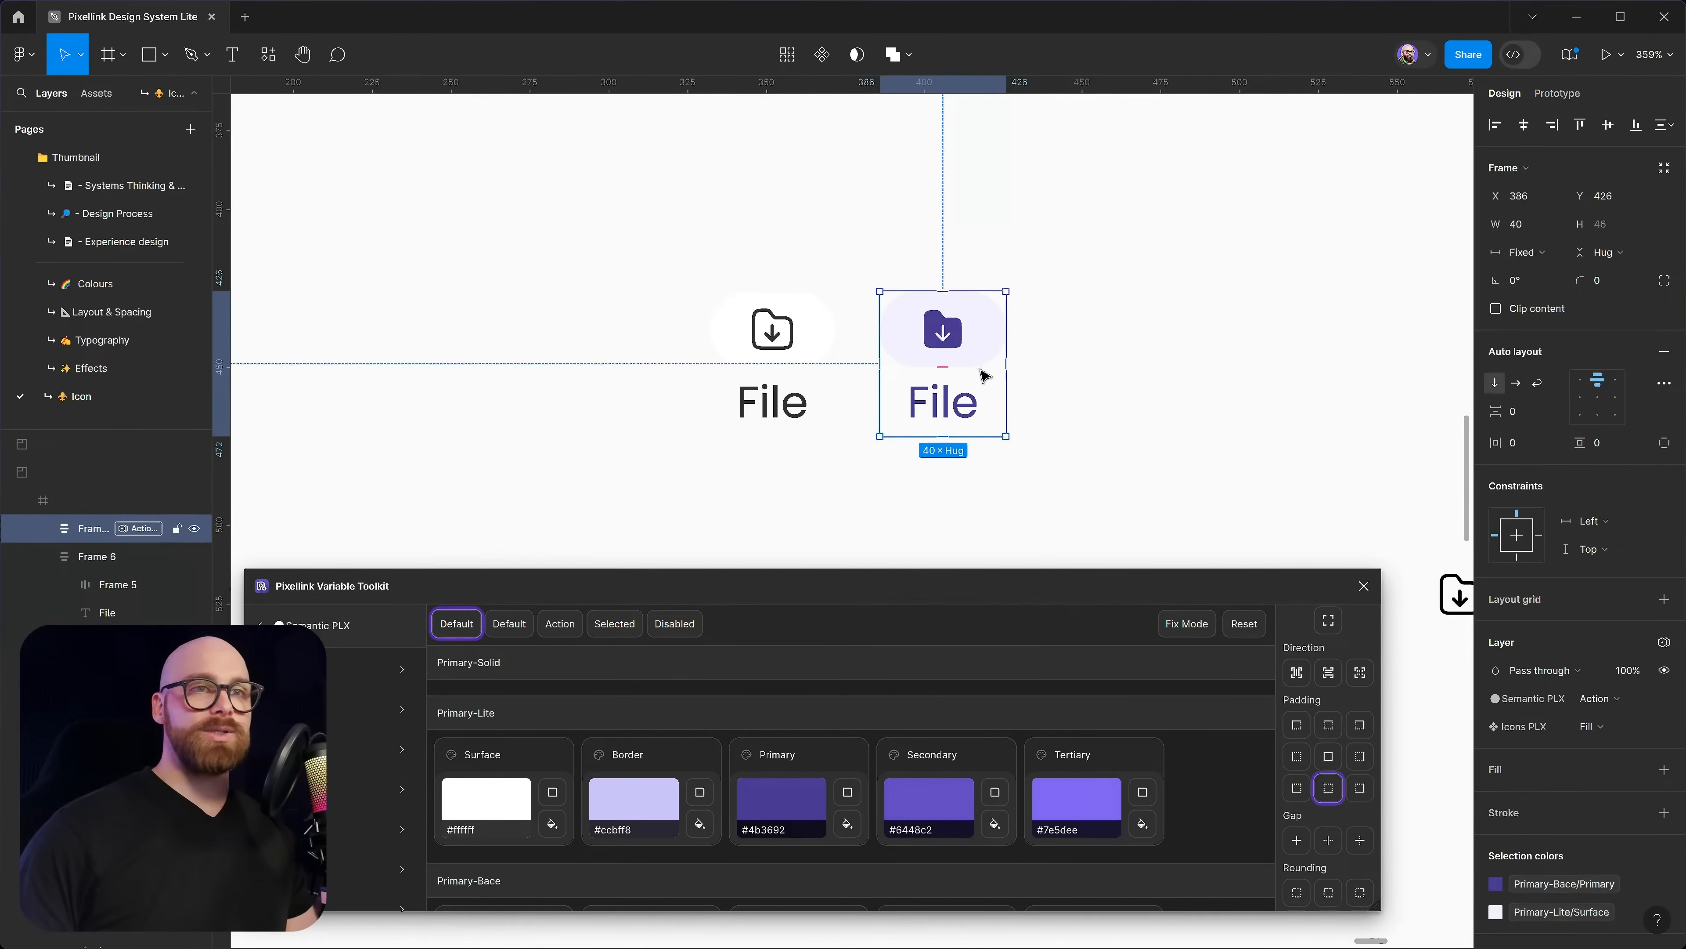
key(ctrl+d)
drag(1108, 366, 1154, 372)
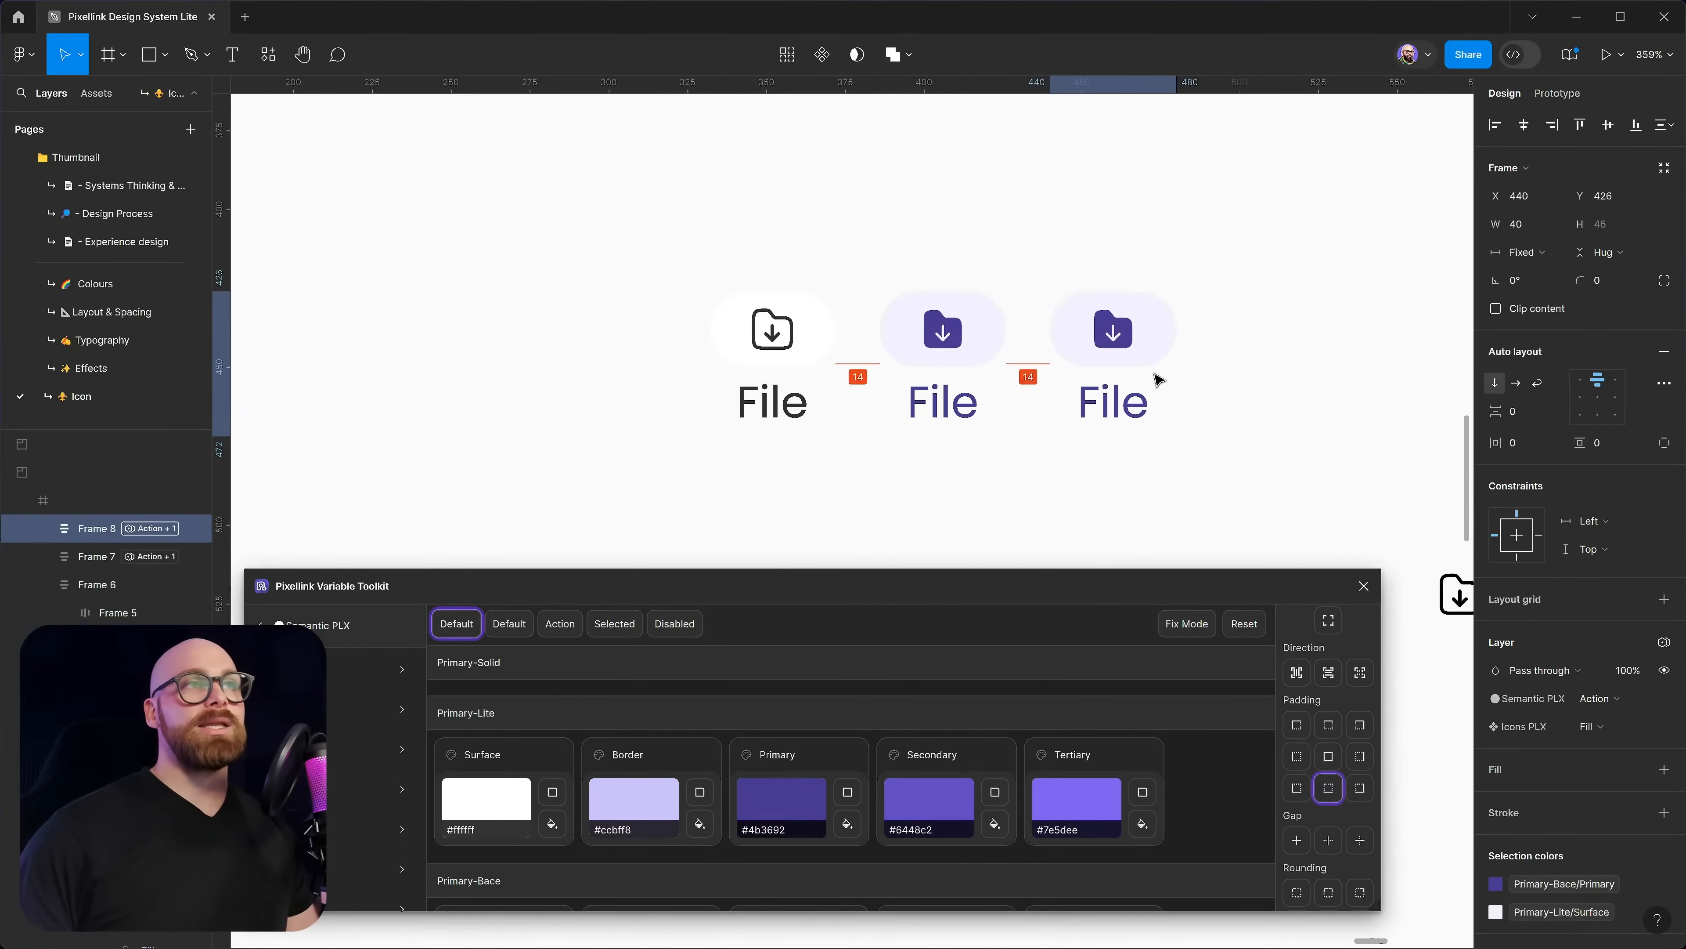
Set the third File button's Icons PLX mode to Combo and its Semantic PLX mode to Selected
click(1590, 726)
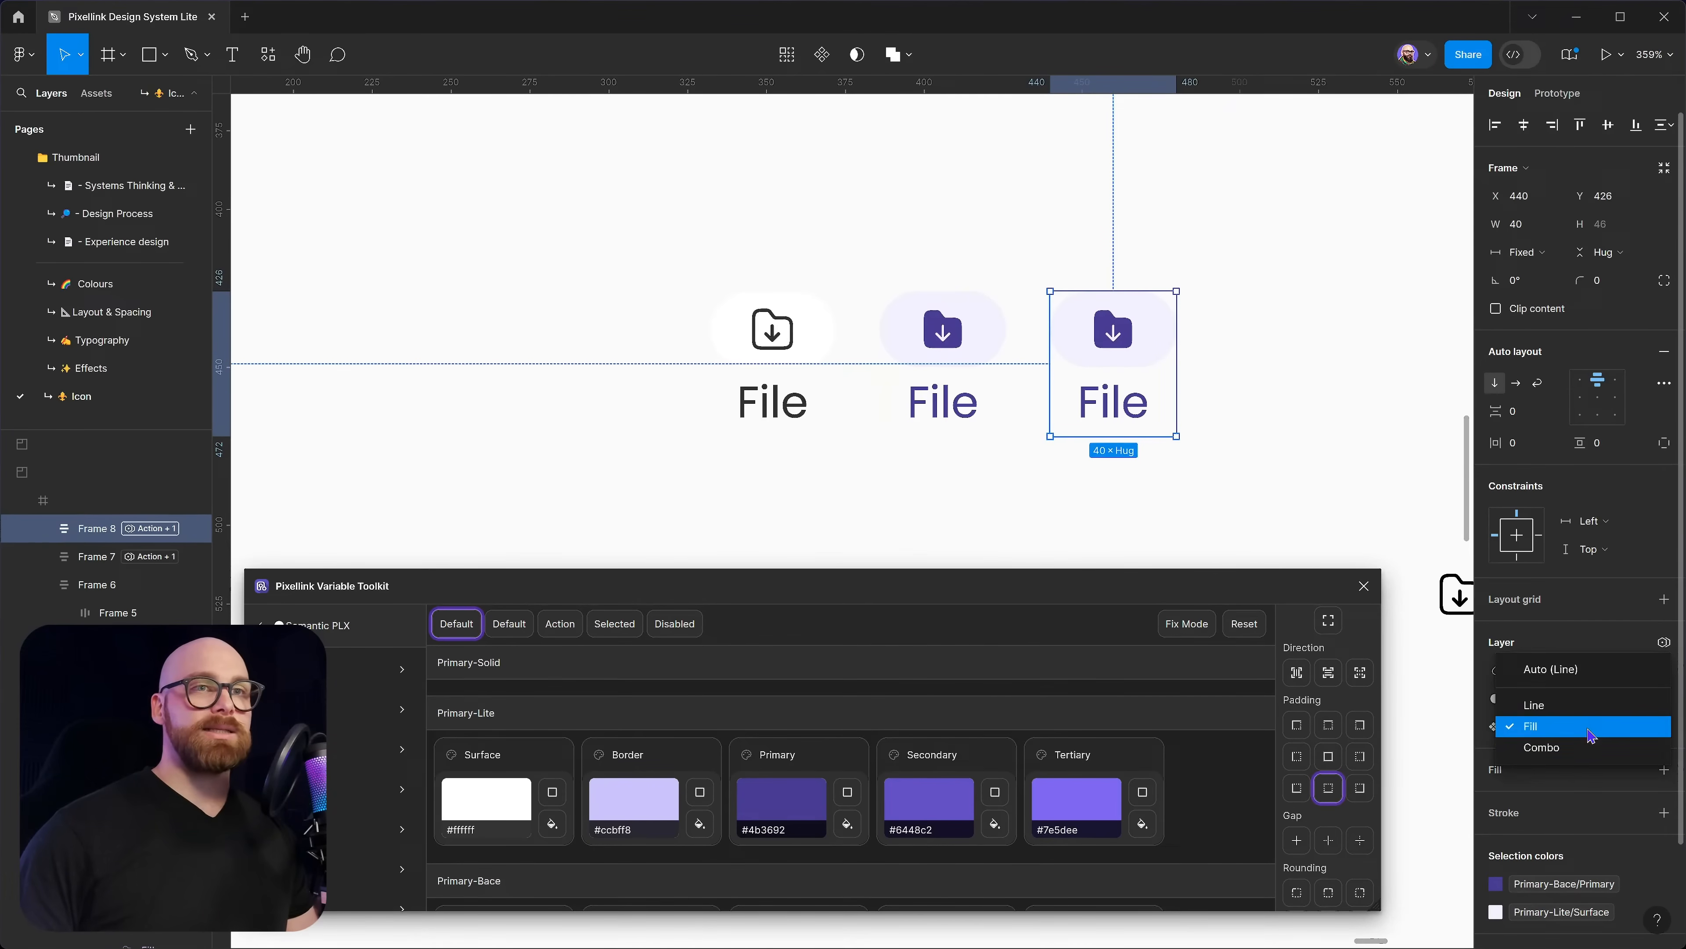
click(1579, 758)
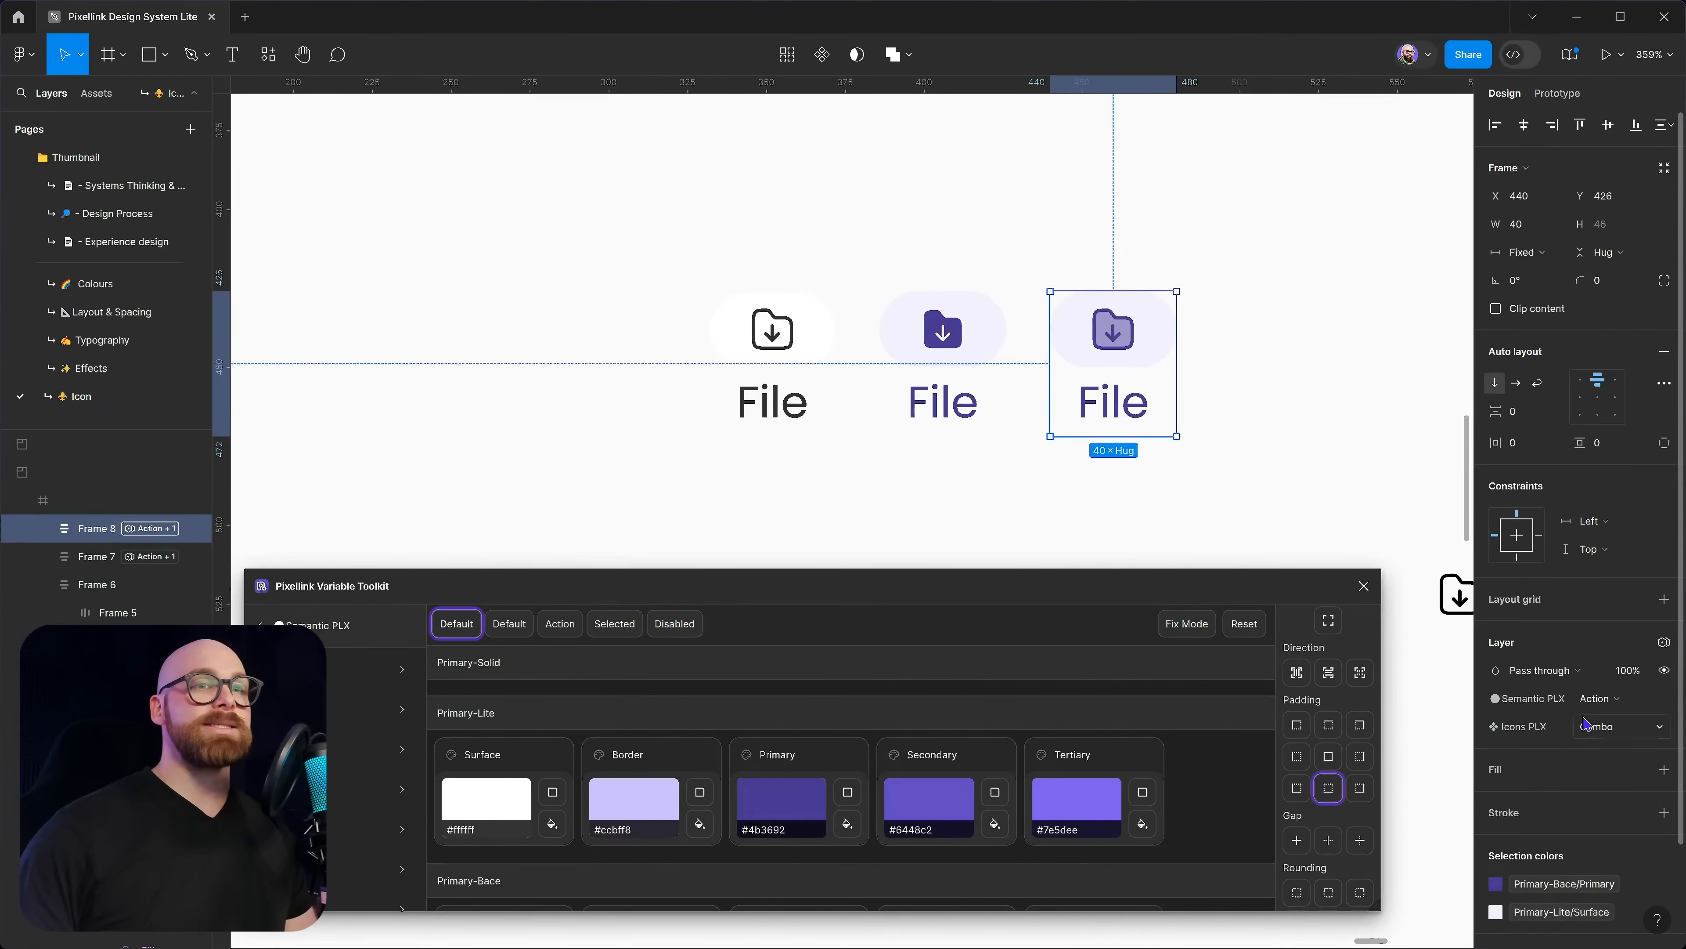
click(1610, 716)
click(1602, 722)
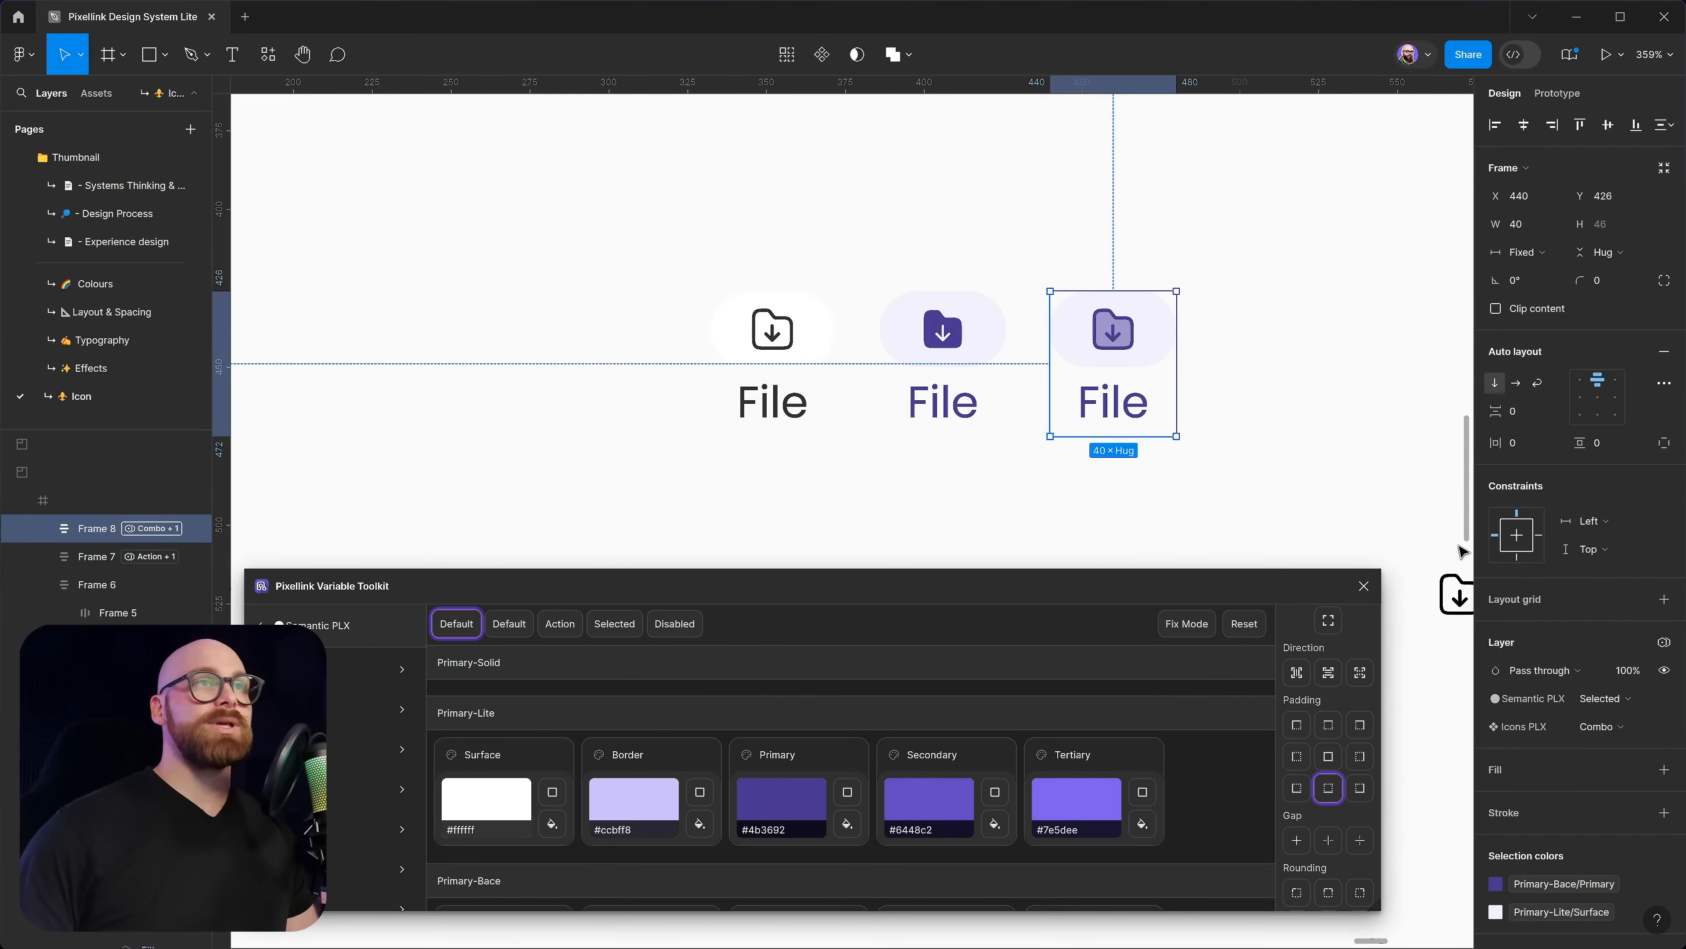
double_click(1161, 336)
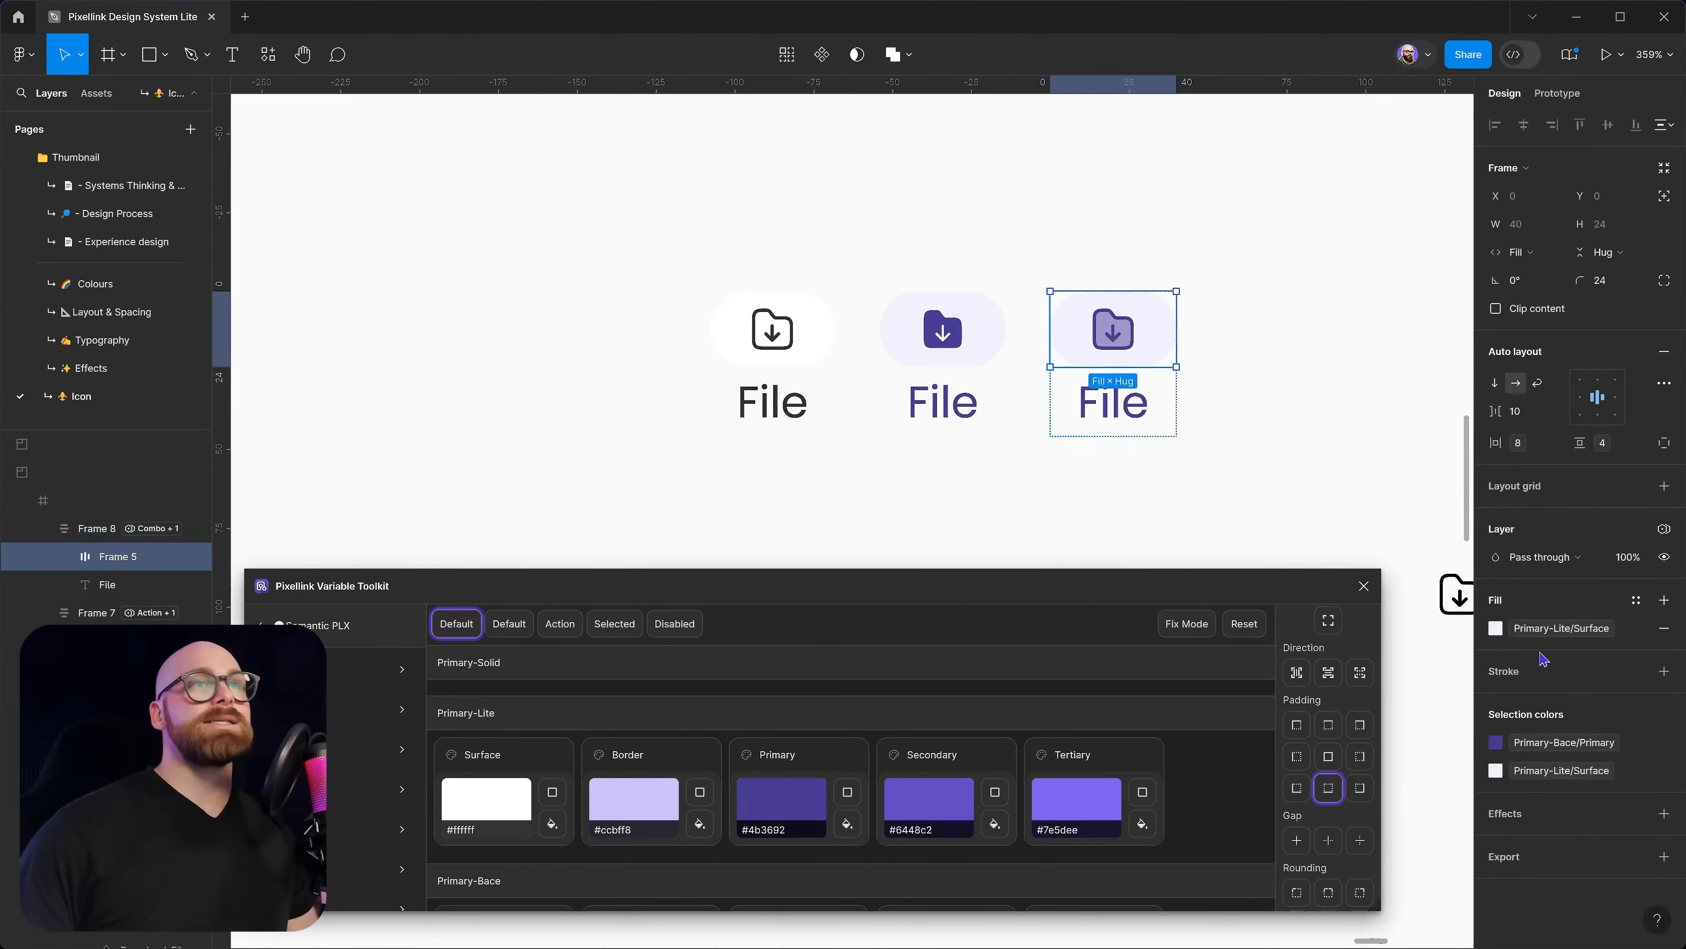
Move the third File button 10 px farther from the Action button, to X 450
click(1235, 443)
scroll(1235, 443, down, 2)
drag(1184, 419, 950, 343)
click(932, 339)
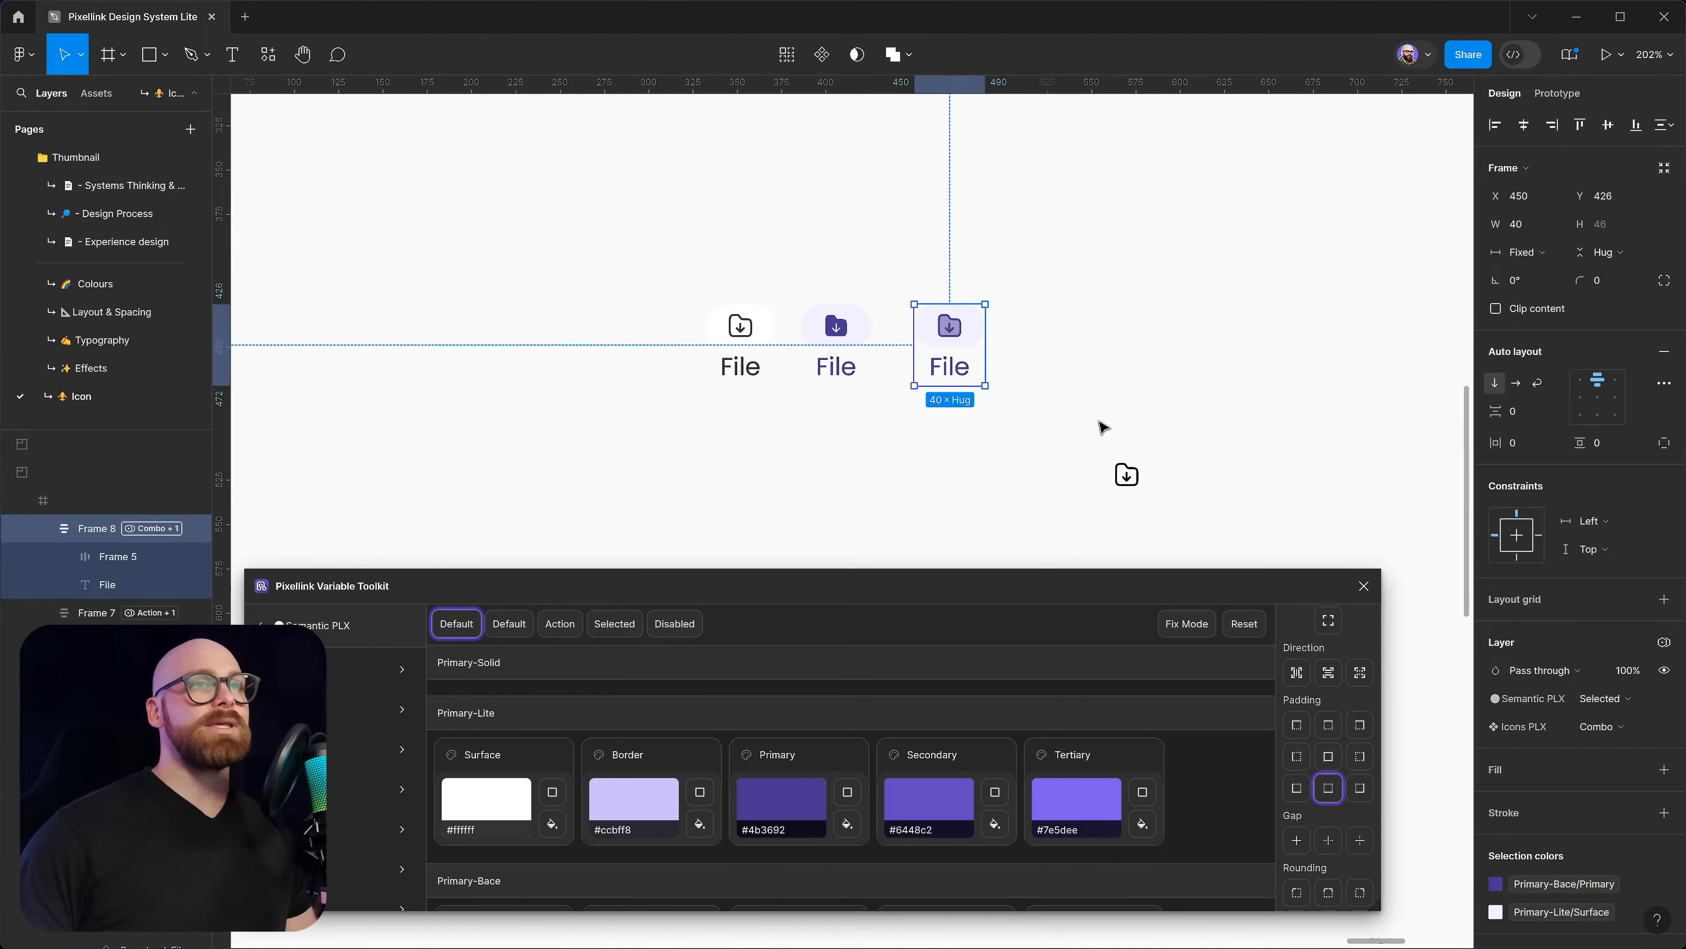
Compare the variable modes applied to the Action and Selected File buttons
double_click(853, 325)
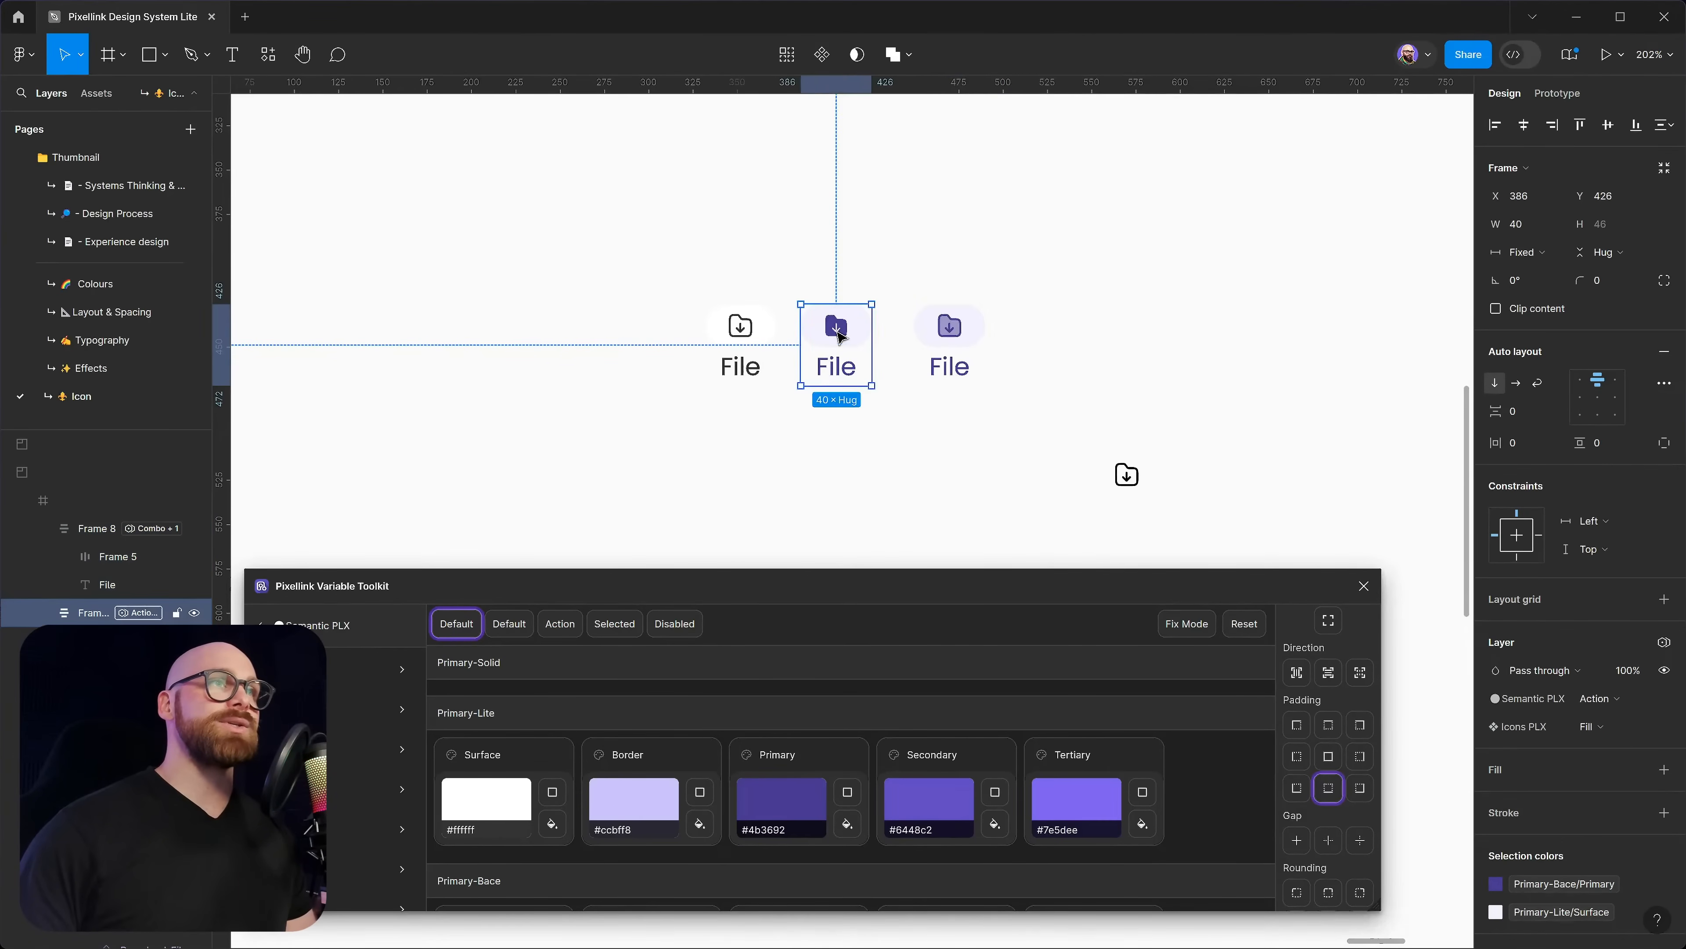
click(956, 339)
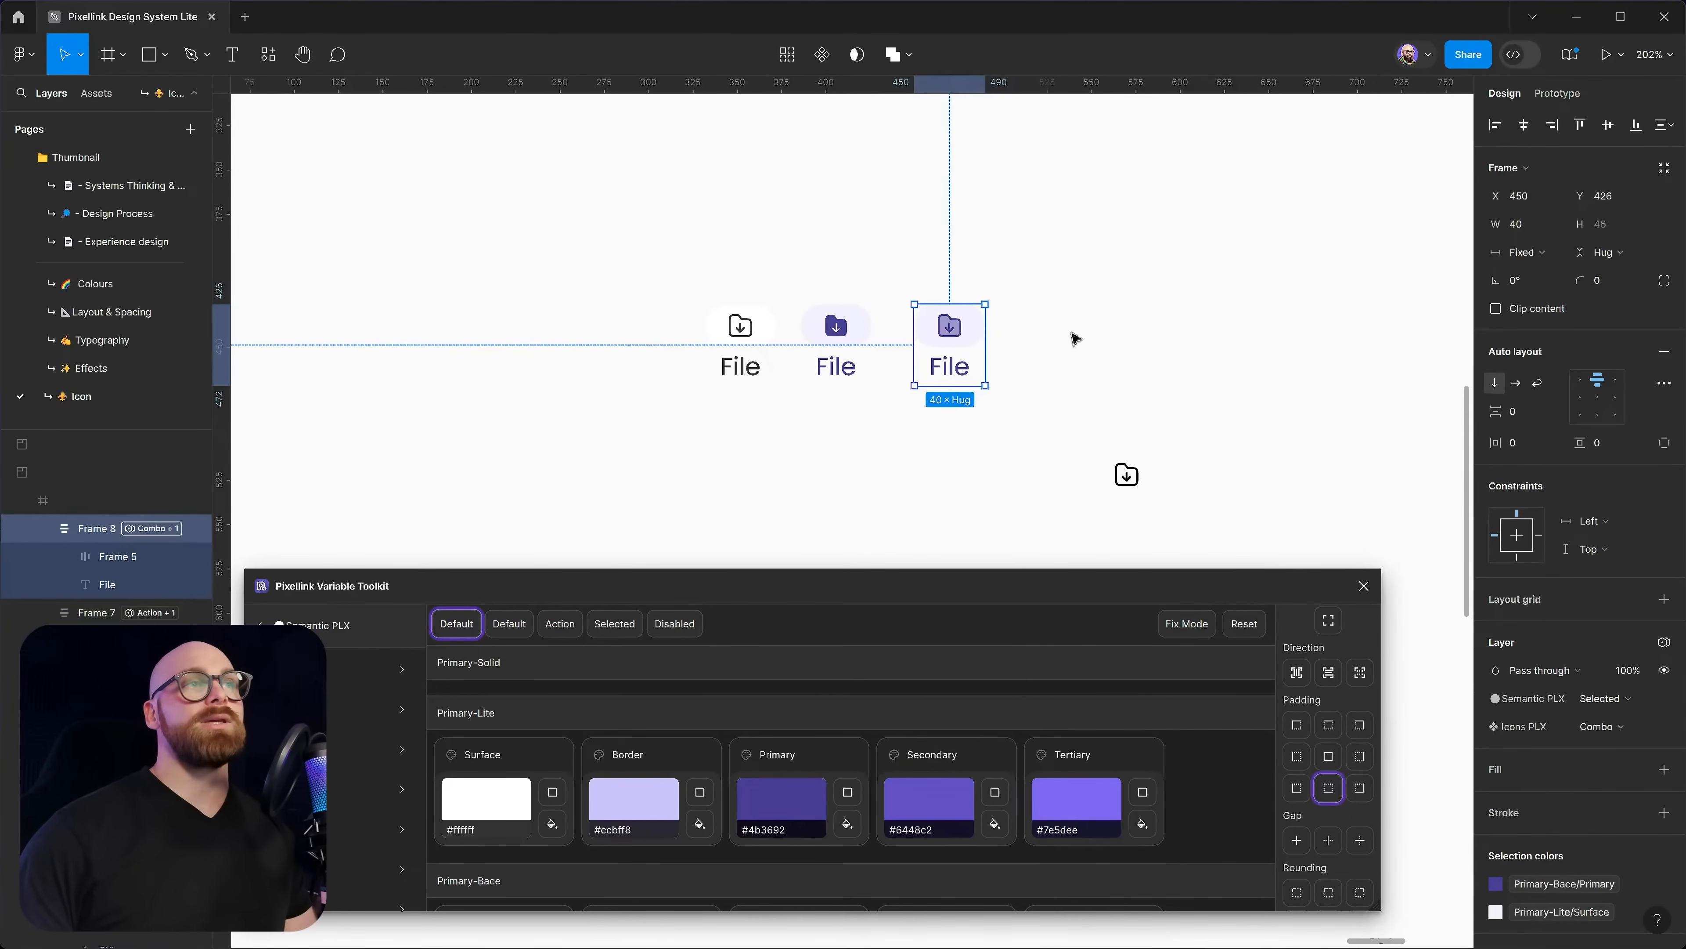
click(1023, 356)
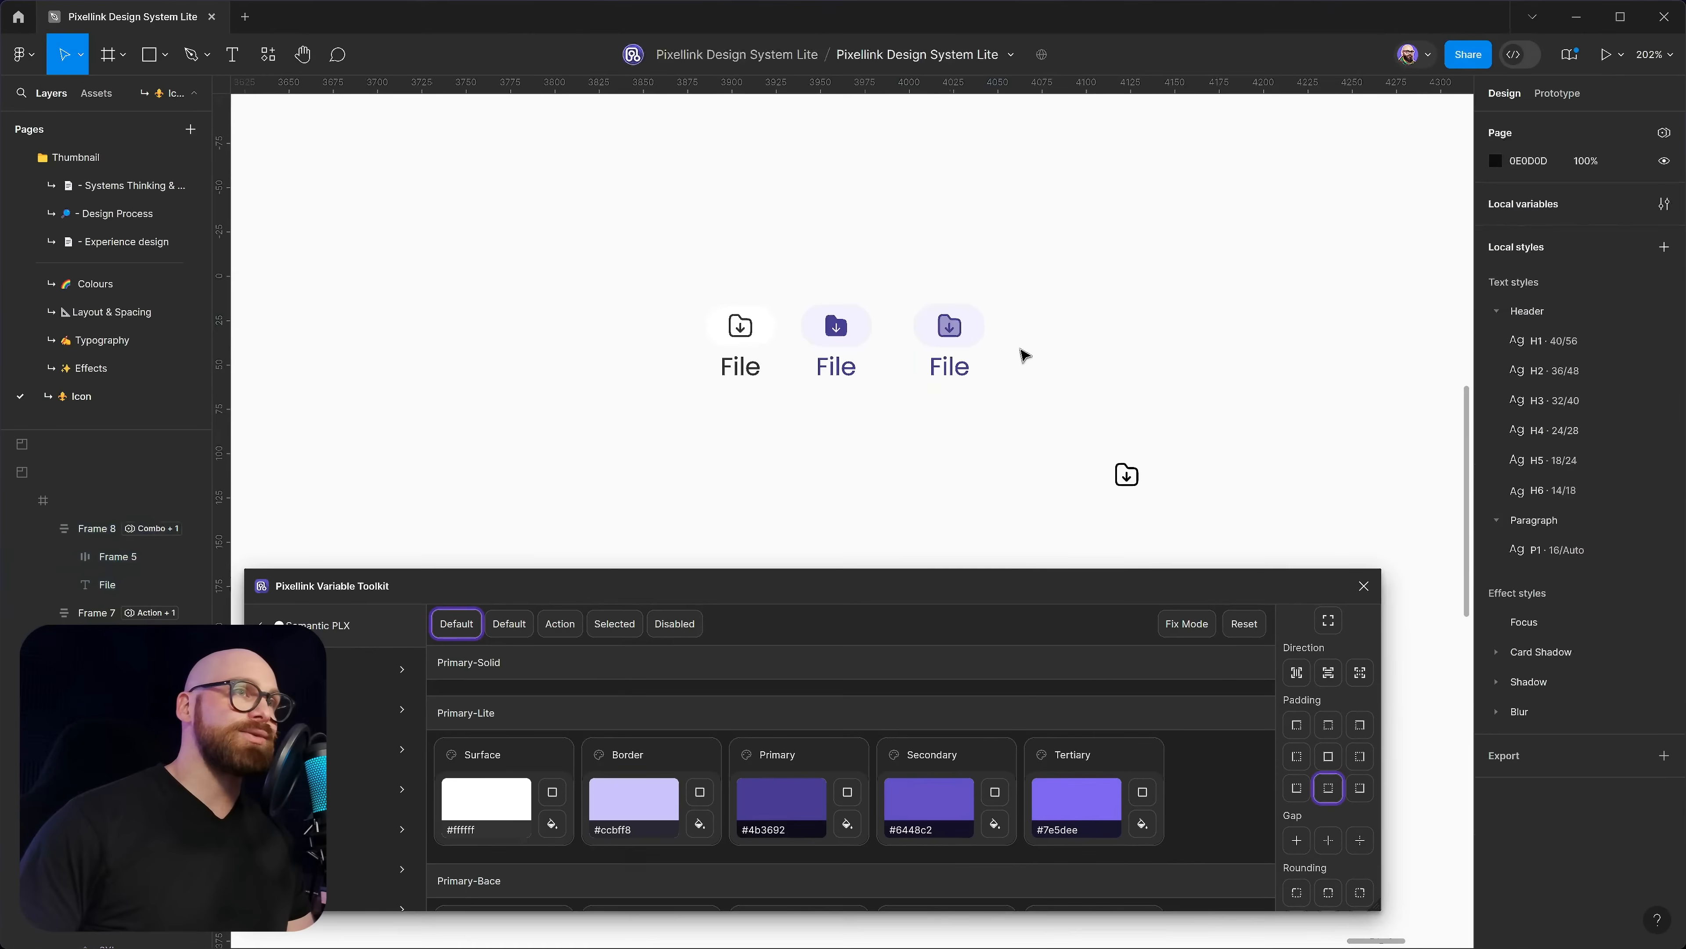
click(956, 347)
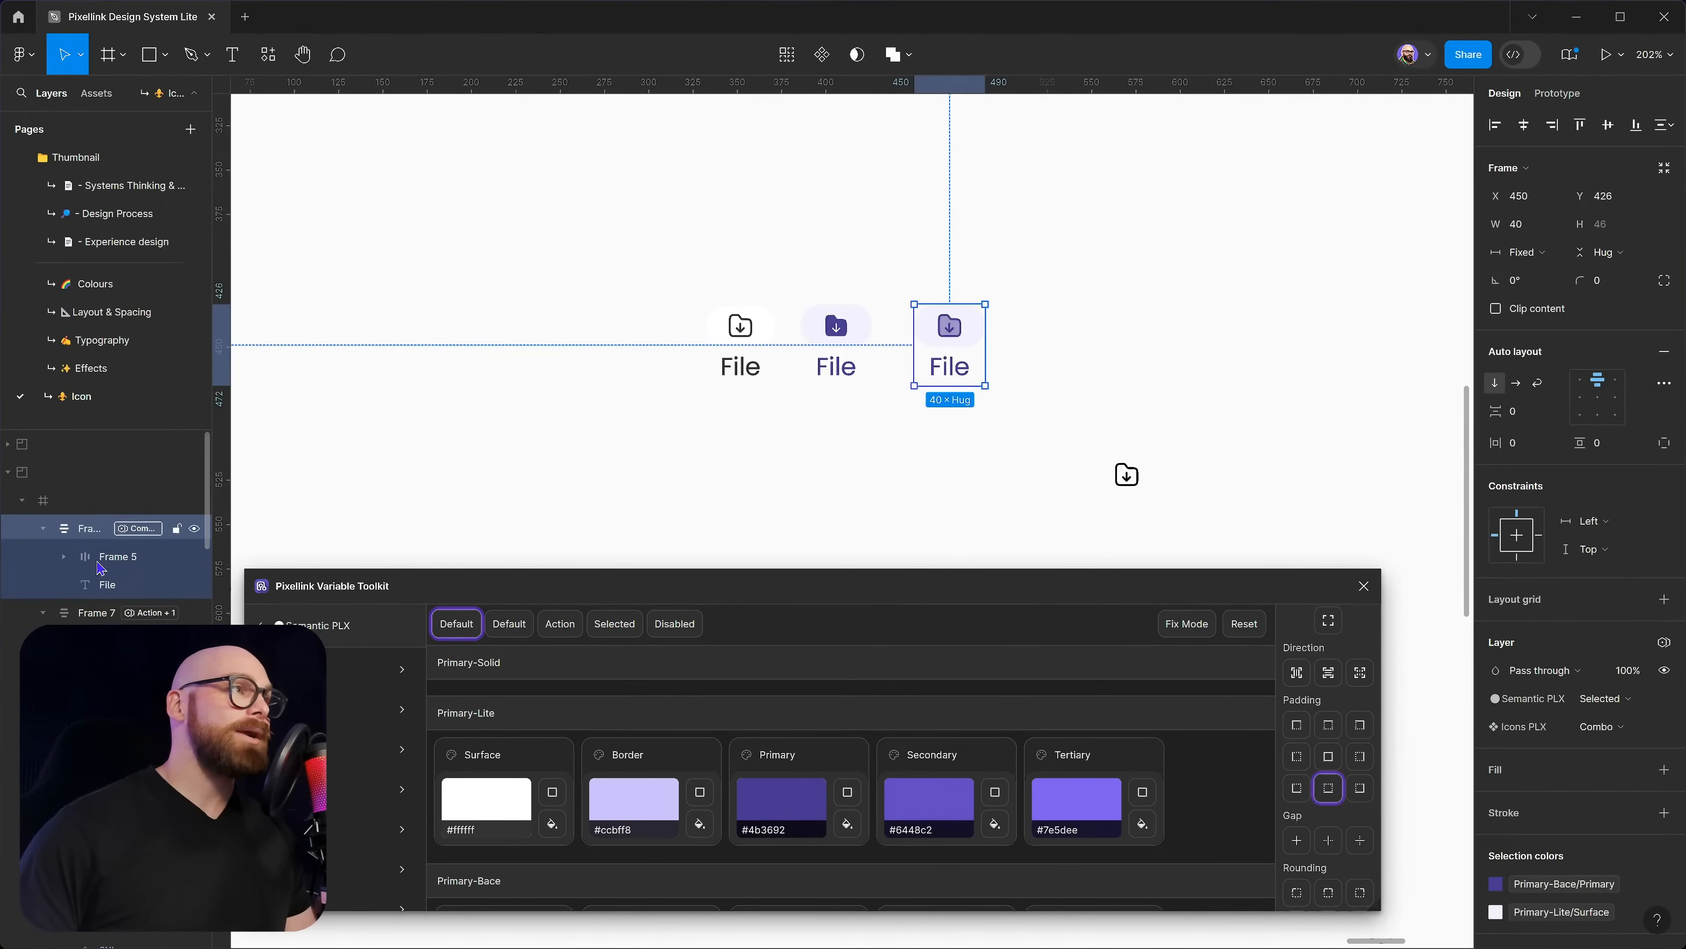
click(844, 359)
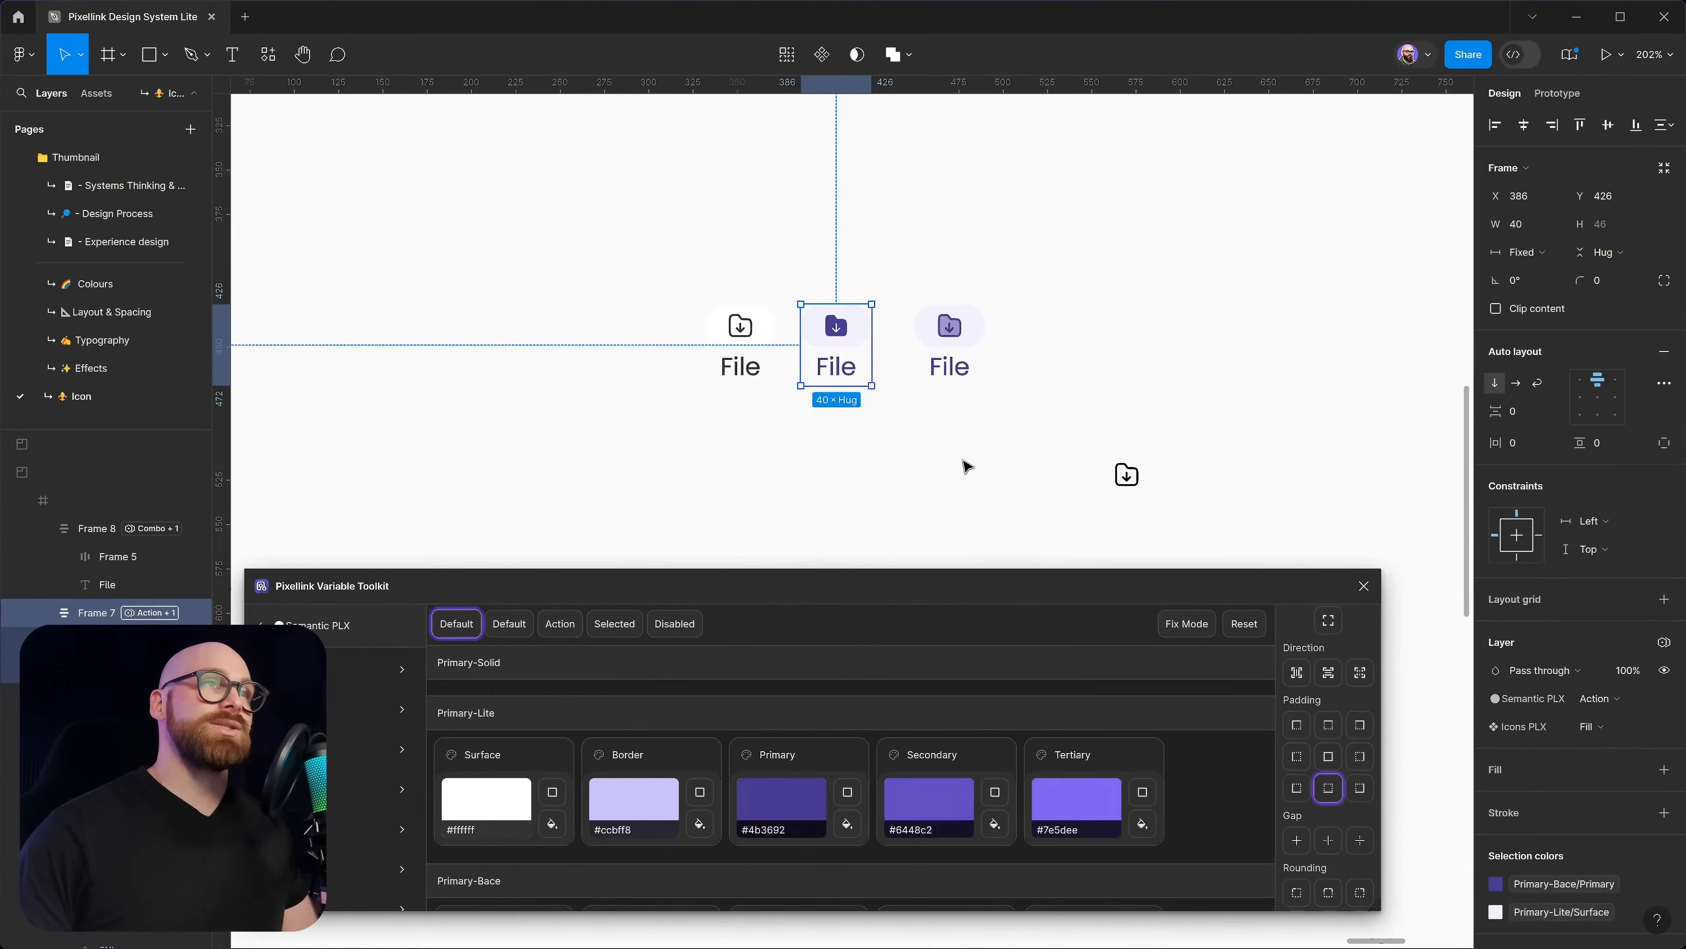
click(981, 456)
scroll(980, 453, down, 3)
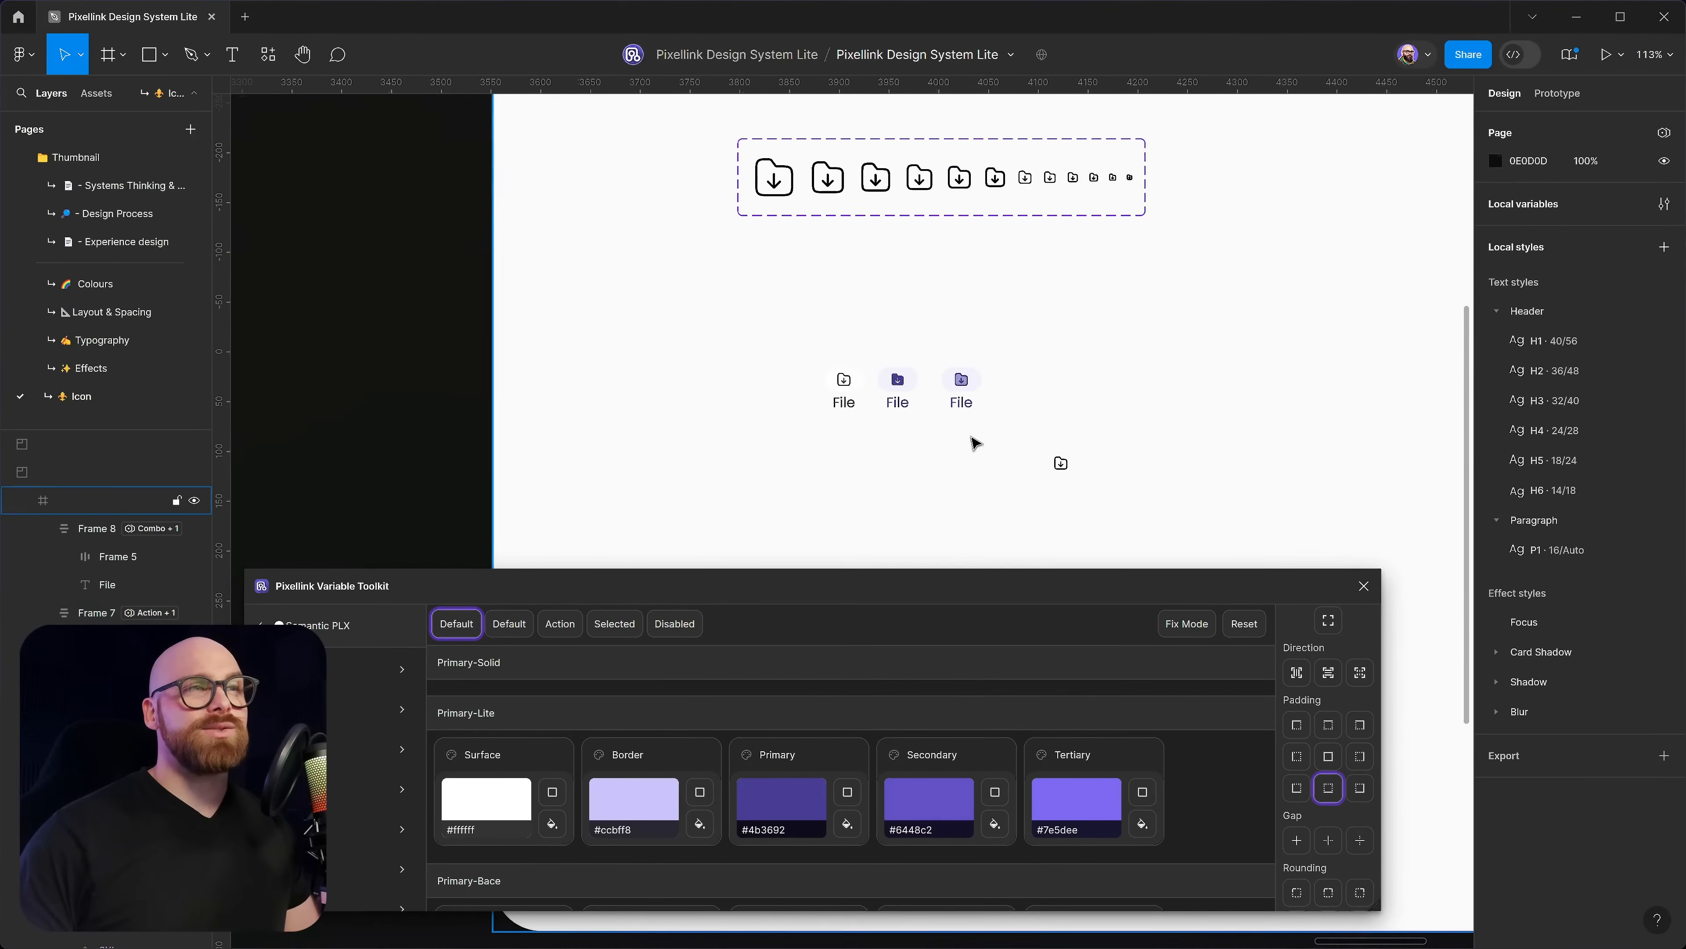